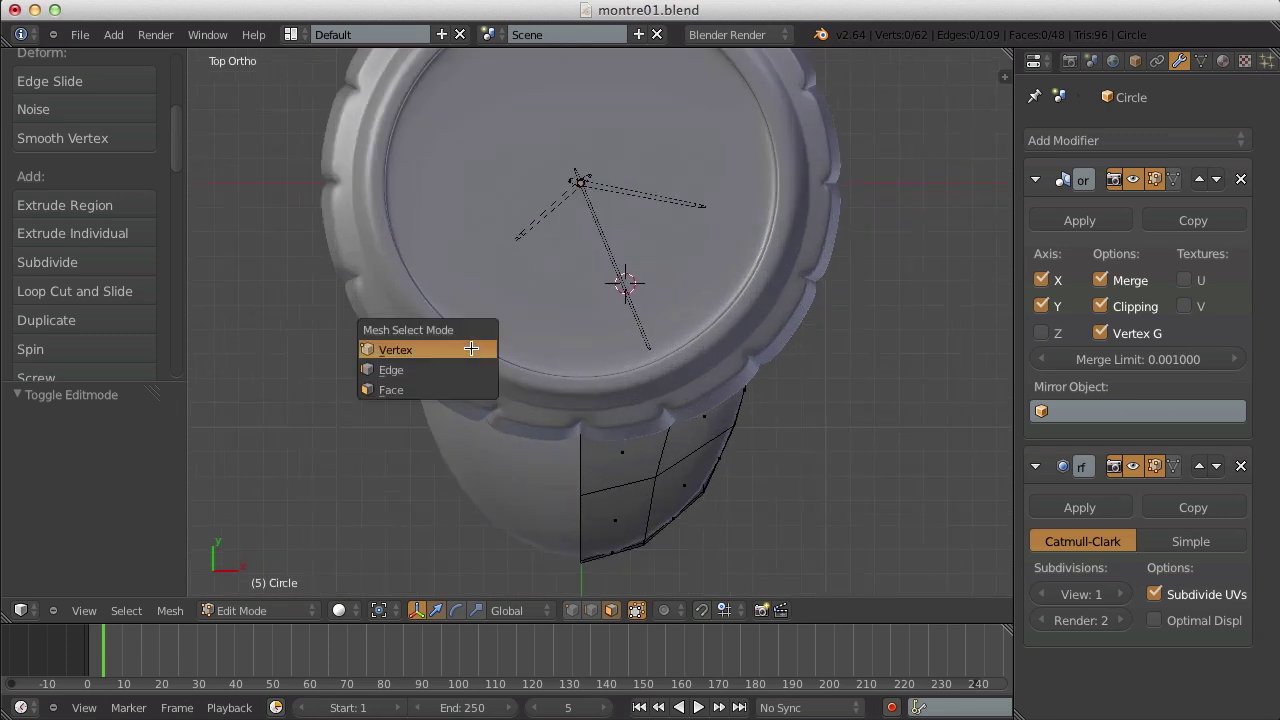
- Delete the upper edge loop running around the outer side wall of the watch case
click(472, 347)
shift+middle_drag(512, 434, 498, 357)
key(z)
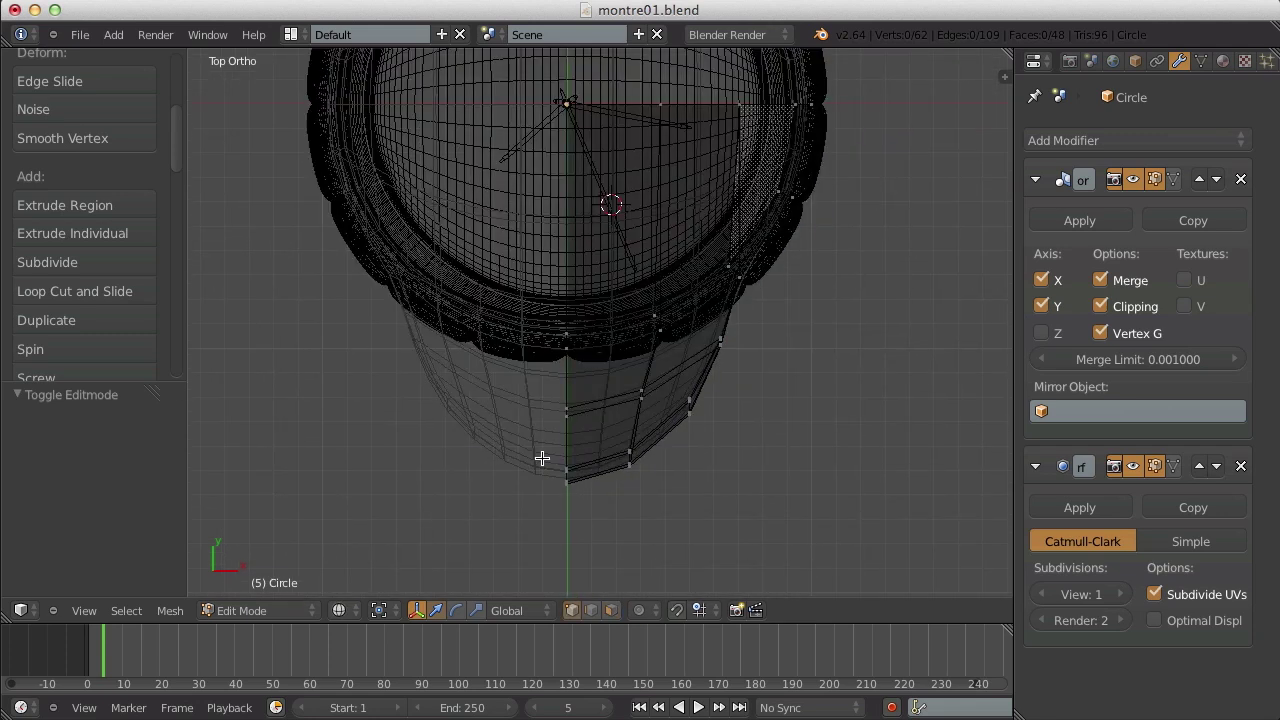
key(z)
middle_drag(574, 471, 657, 418)
alt+shift+right_click(660, 440)
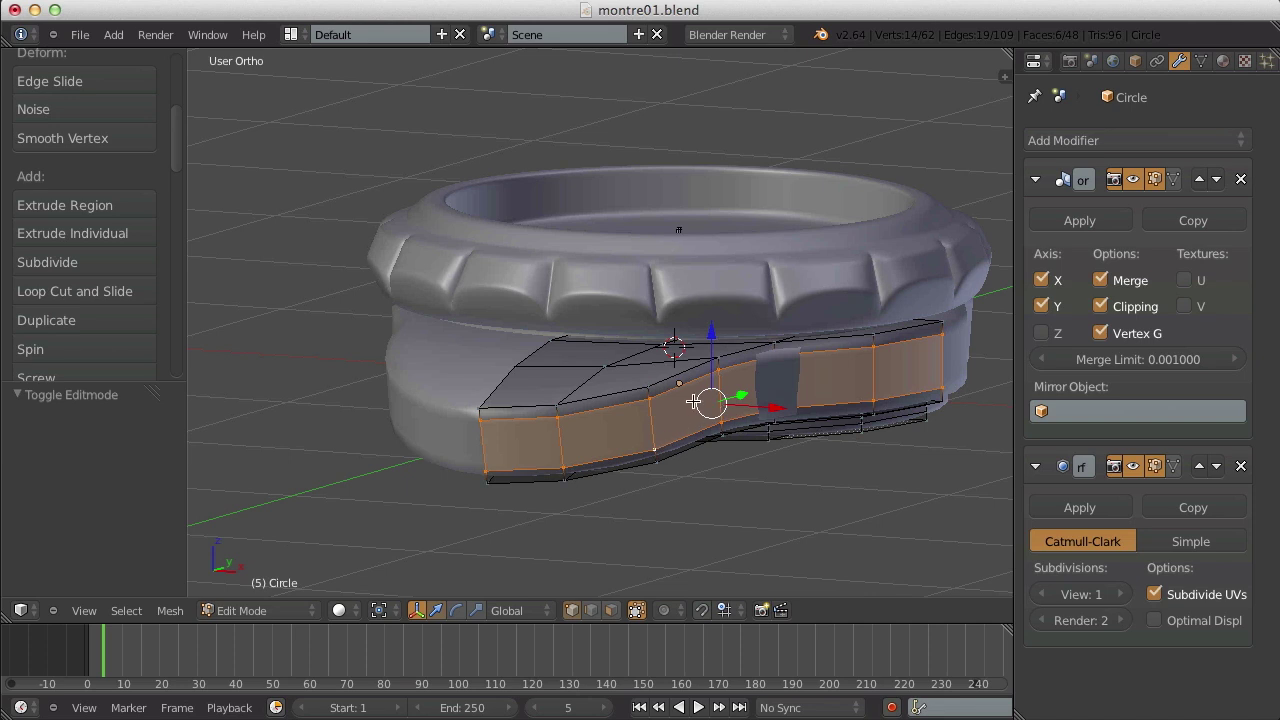
key(ctrl+e)
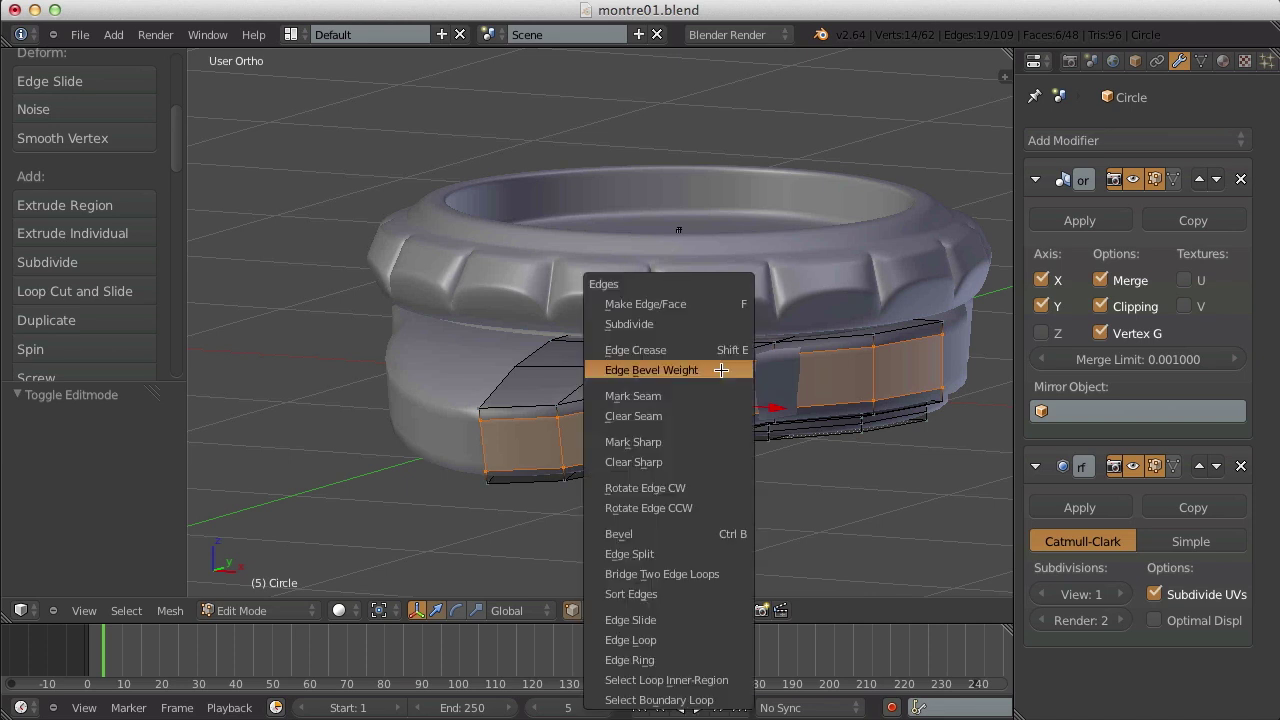
click(615, 574)
key(a)
key(x)
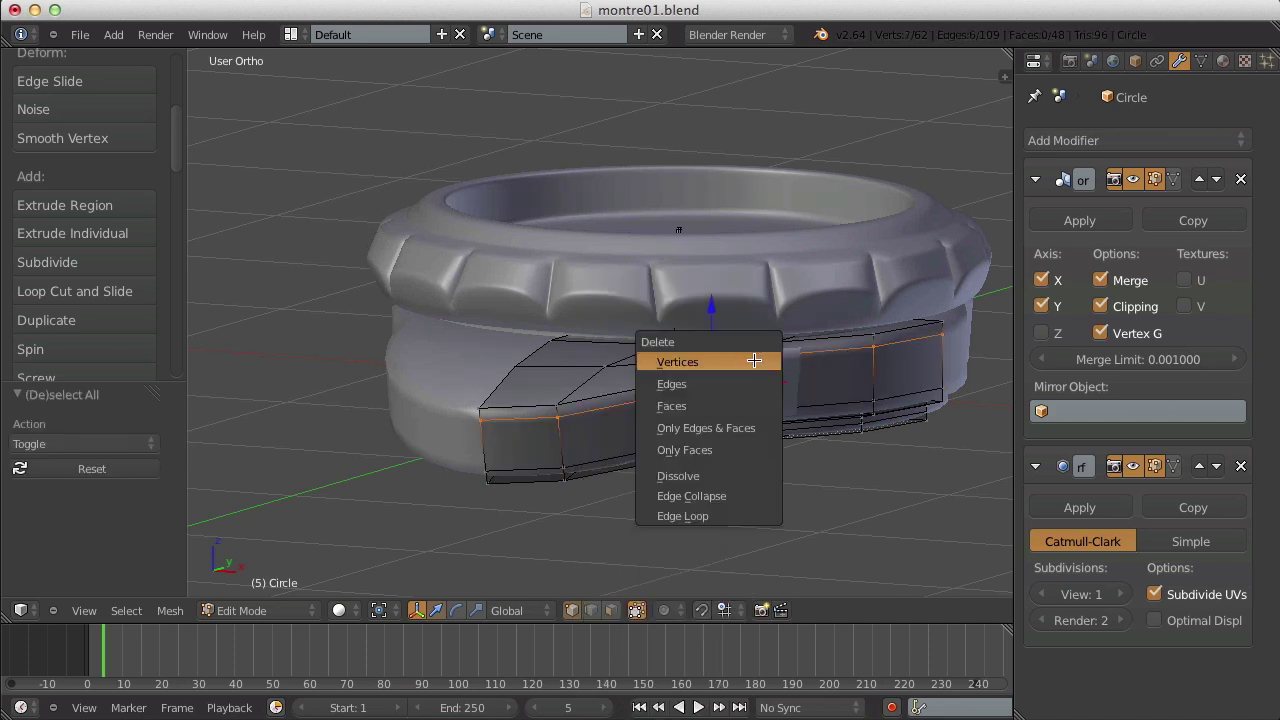
click(727, 511)
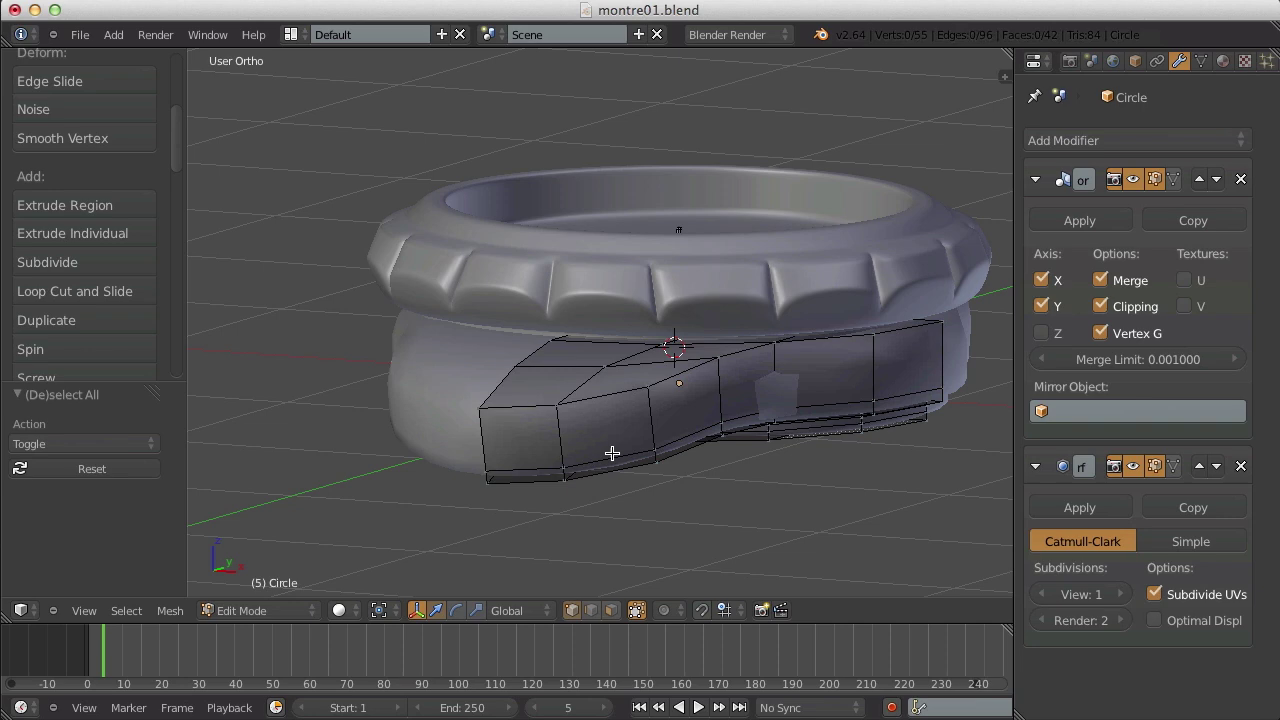
- Remove the remaining lower edge loop from the case's side wall
key(x)
click(735, 334)
key(a)
key(Tab)
key(Tab)
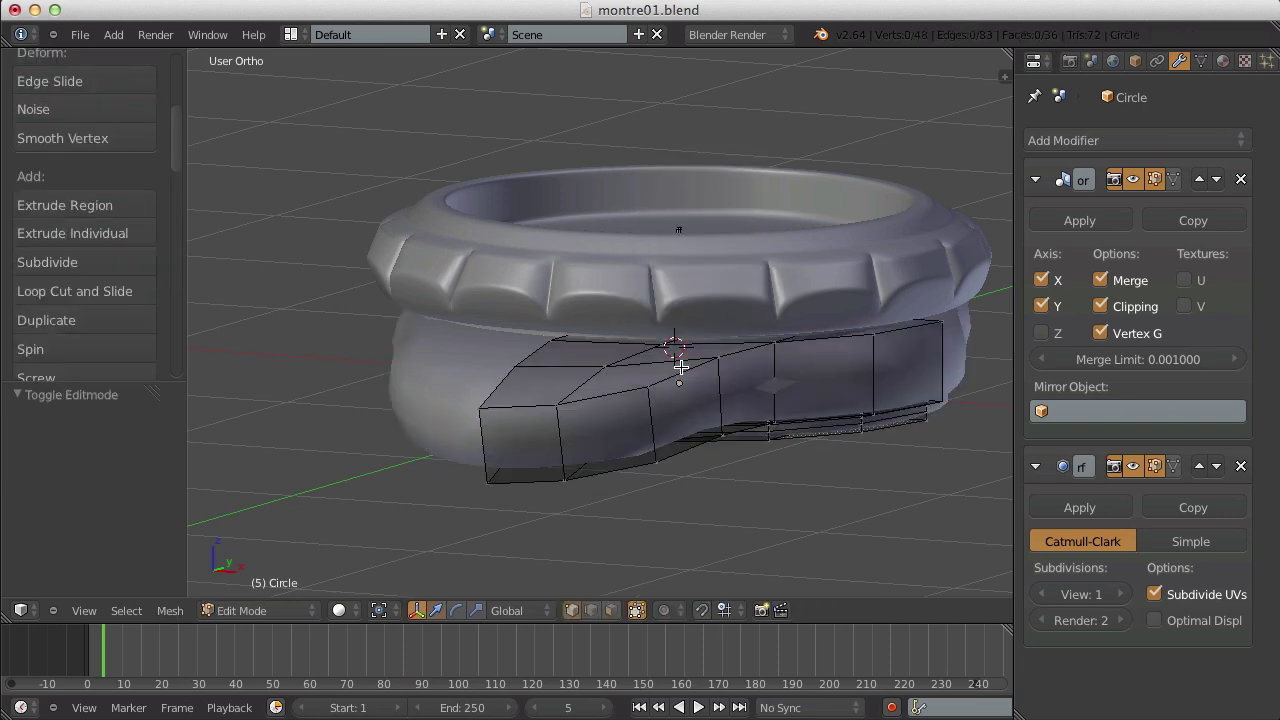
- Delete the five faces of the case's central extension beside the mirror line, leaving only the lug protruding
key(KP_7)
scroll(706, 329, down, 4)
scroll(654, 240, up, 1)
key(ctrl+Tab)
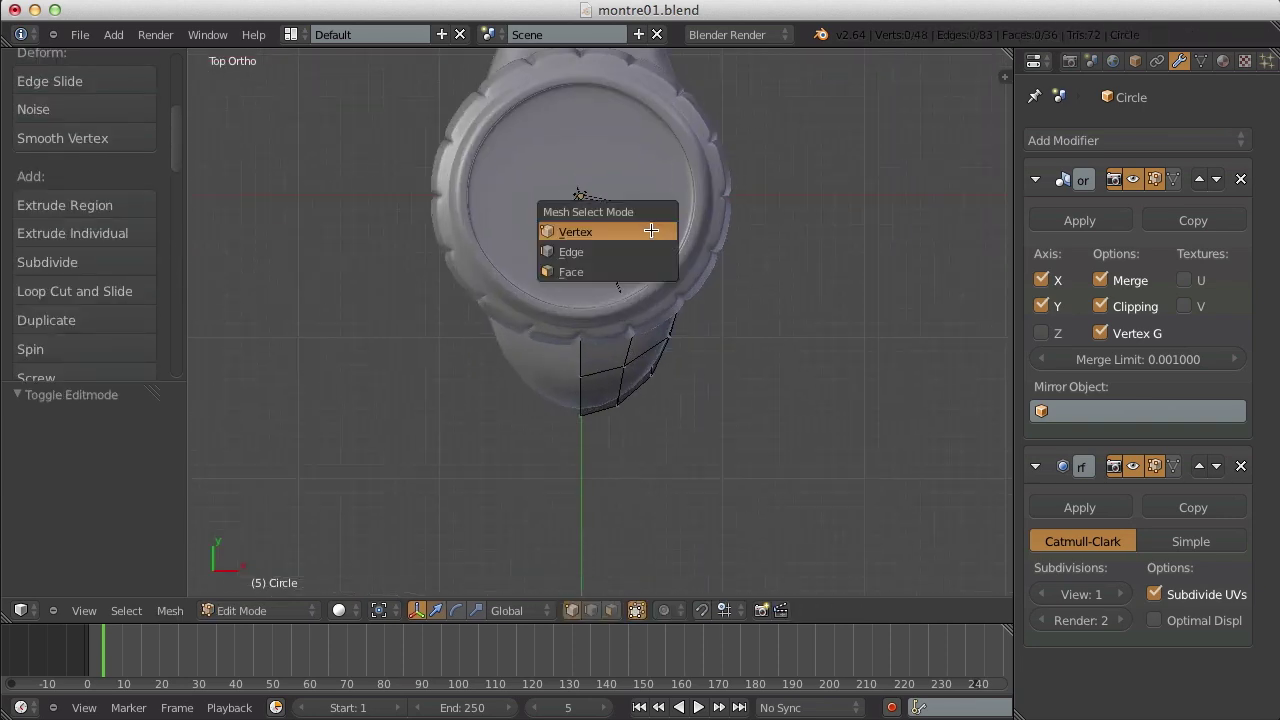
click(603, 251)
middle_drag(603, 251, 607, 349)
click(562, 489)
scroll(574, 446, up, 3)
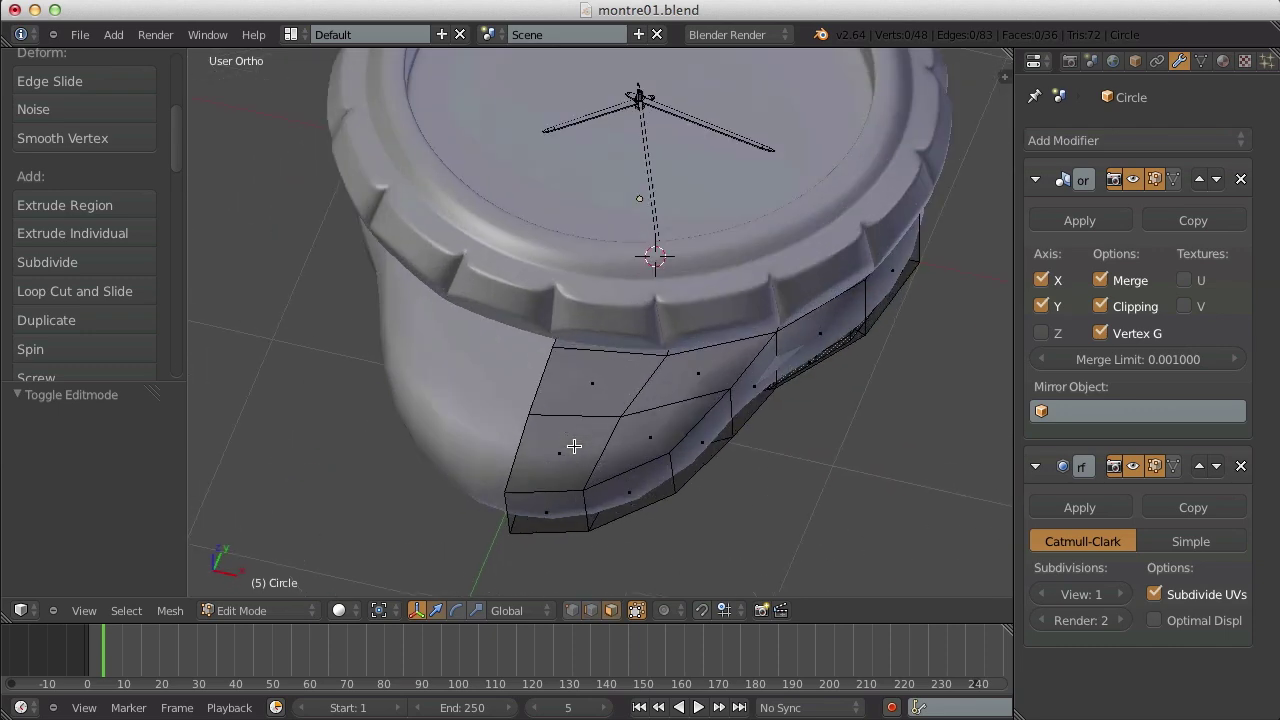
middle_drag(549, 511, 578, 422)
middle_drag(592, 468, 614, 165)
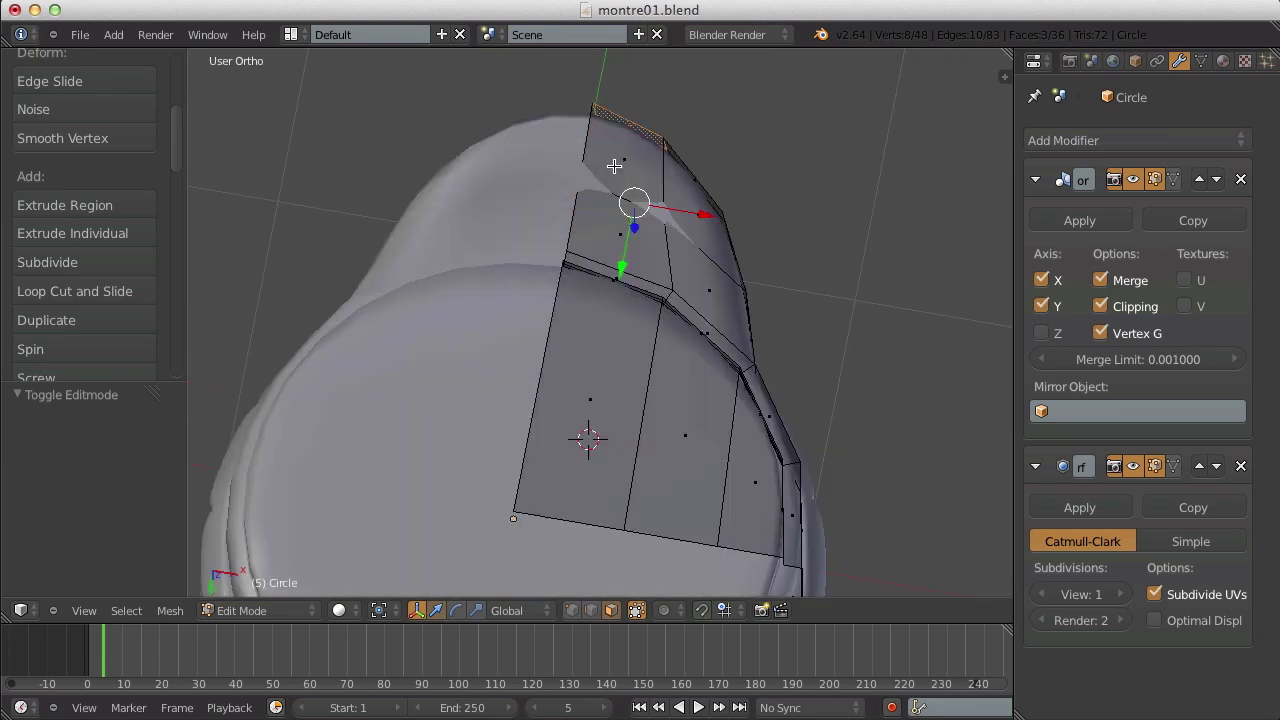
middle_drag(611, 211, 704, 485)
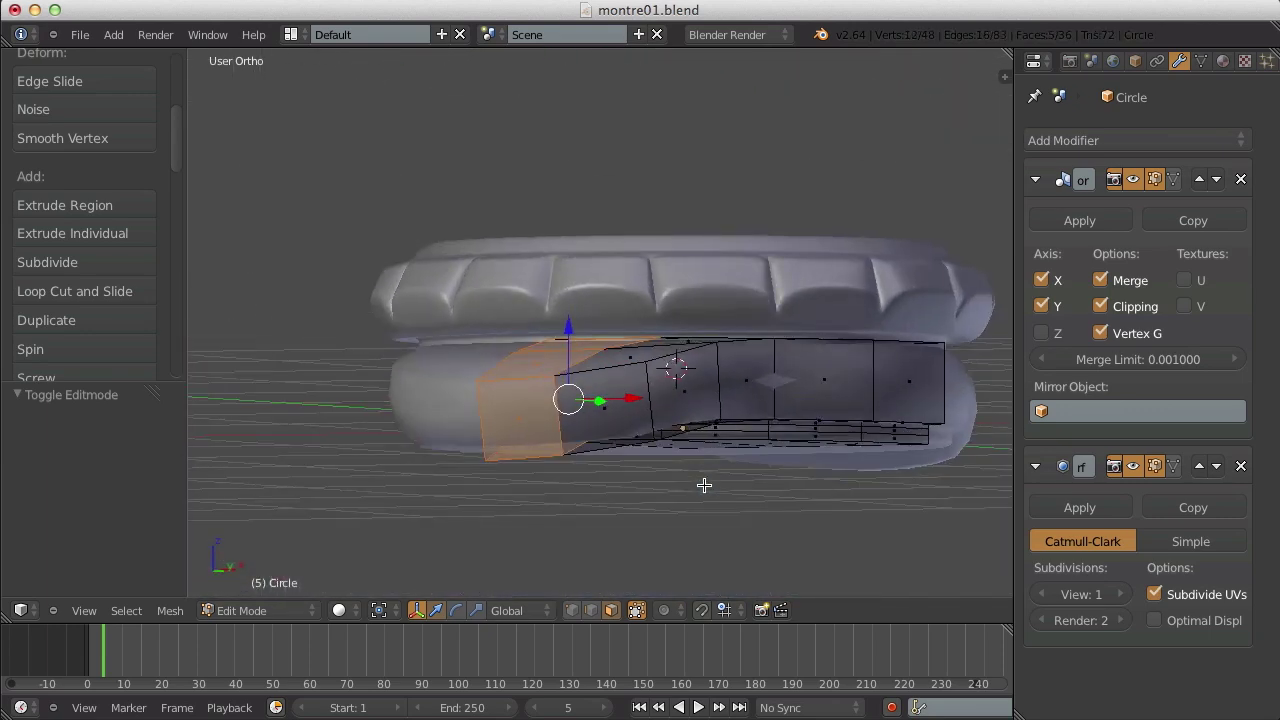
click(634, 201)
- Switch to edge selection and turn off the subdivision modifier's display in Edit Mode
middle_drag(634, 201, 600, 70)
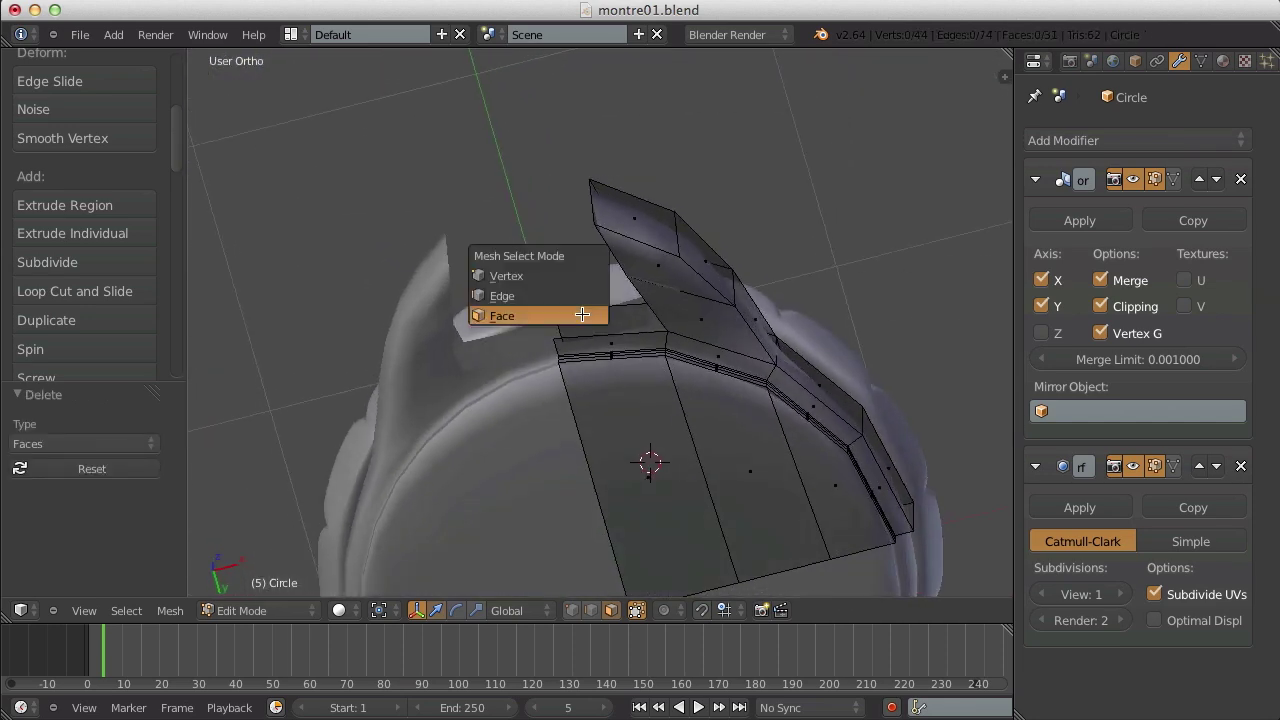
click(584, 295)
middle_drag(584, 295, 734, 494)
key(ctrl+Tab)
click(694, 443)
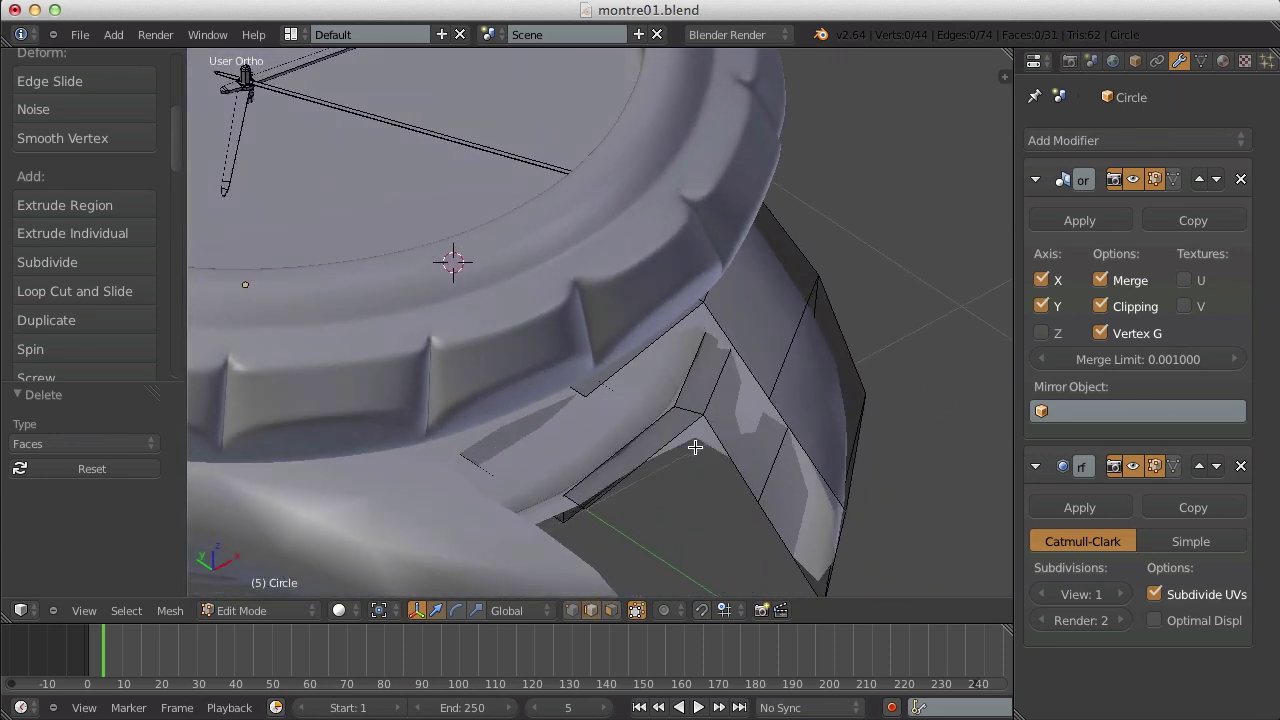
middle_drag(694, 443, 652, 470)
click(1157, 467)
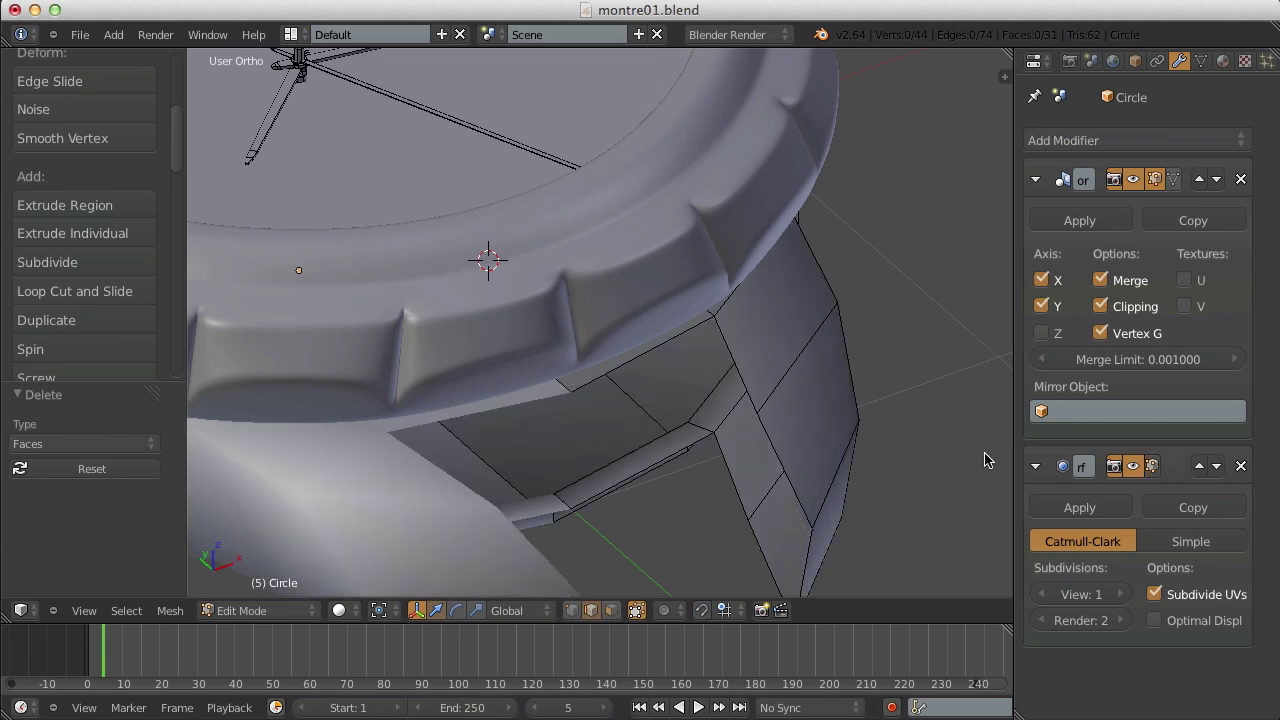
middle_drag(780, 449, 655, 459)
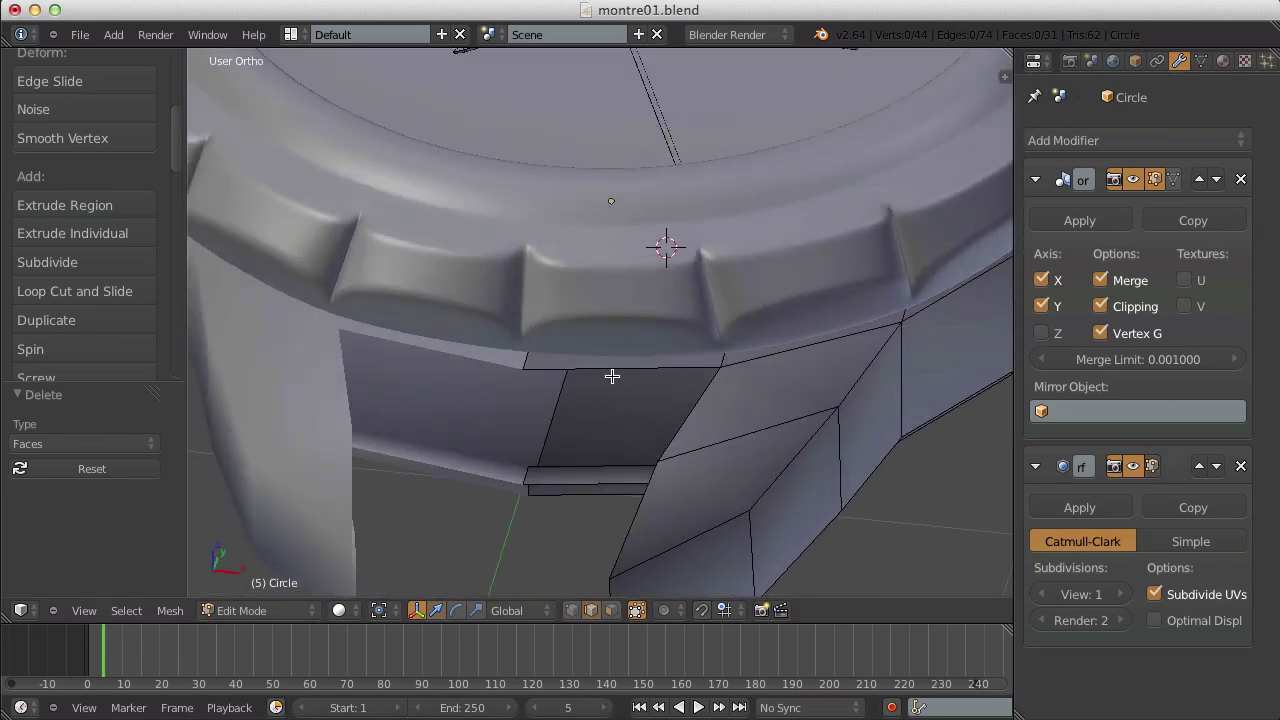
- Fill the open wall between the lugs and the lug's open inner side with new faces
key(a)
middle_drag(563, 471, 739, 482)
key(f)
key(a)
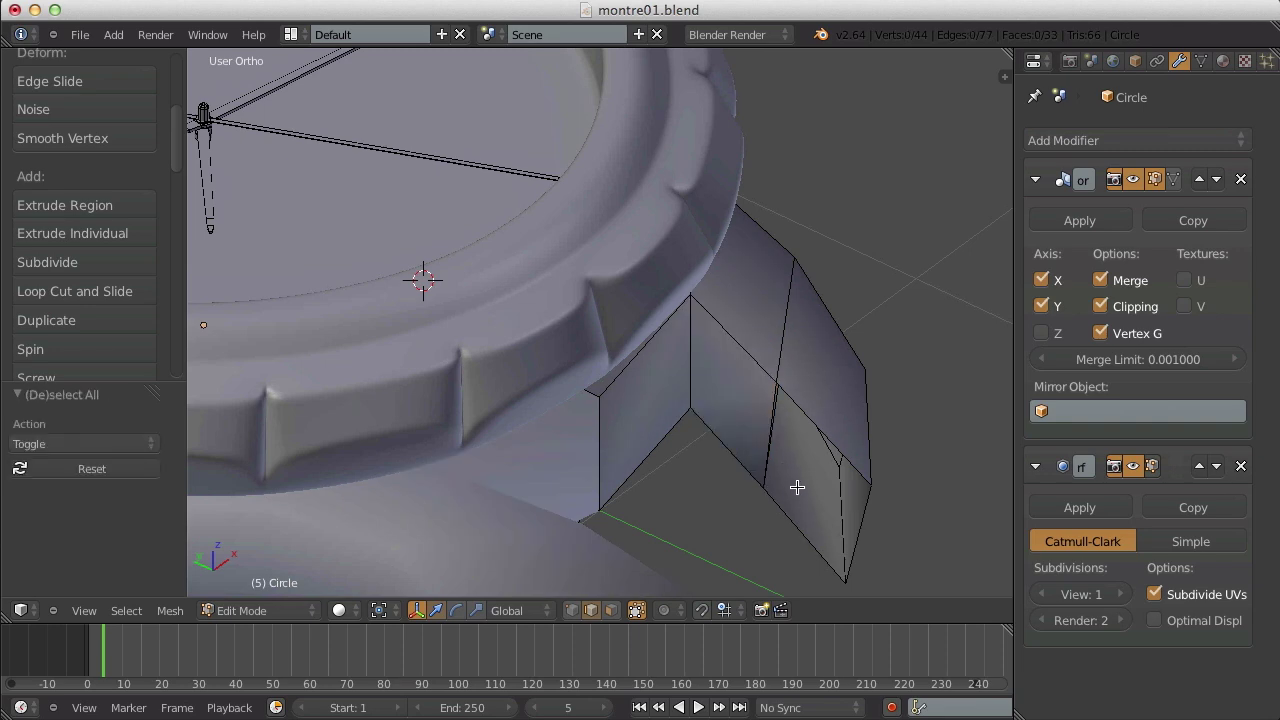
key(Tab)
scroll(835, 403, down, 6)
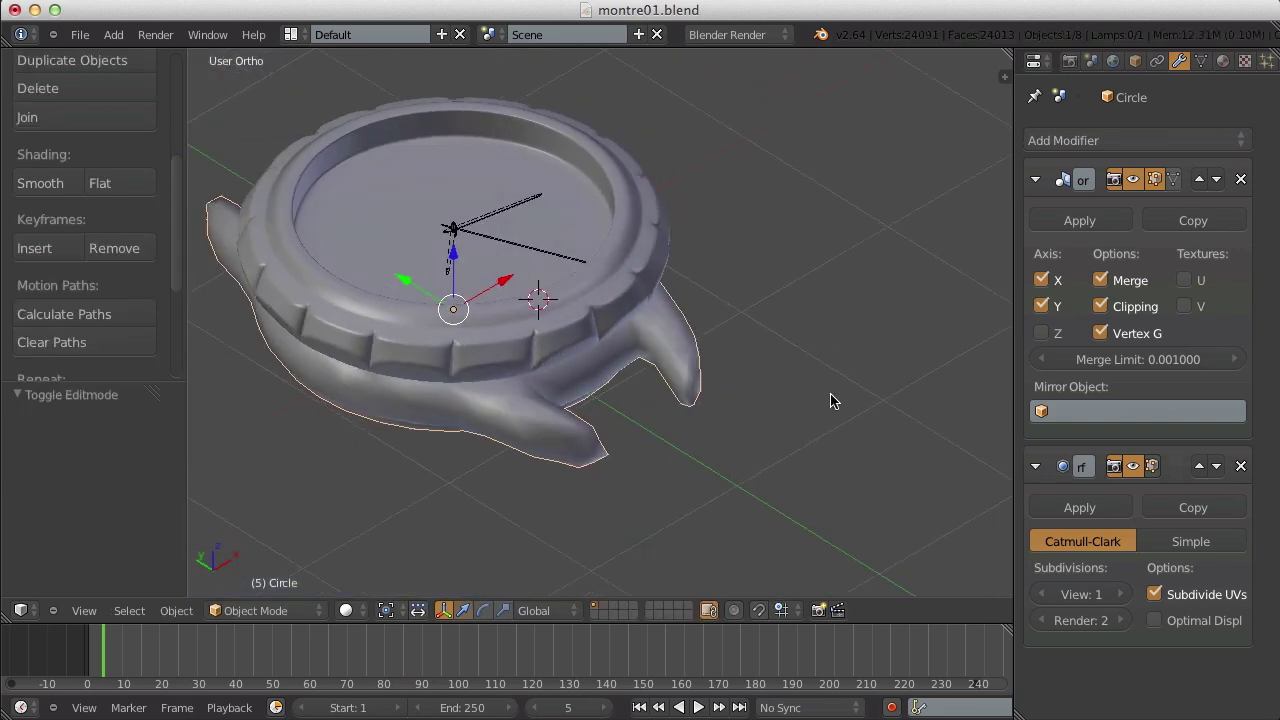
- Examine the case and lugs from several angles, comparing the smoothed object with its edit mesh
middle_drag(831, 400, 222, 153)
scroll(670, 408, up, 5)
key(Tab)
scroll(746, 420, down, 3)
scroll(700, 266, up, 5)
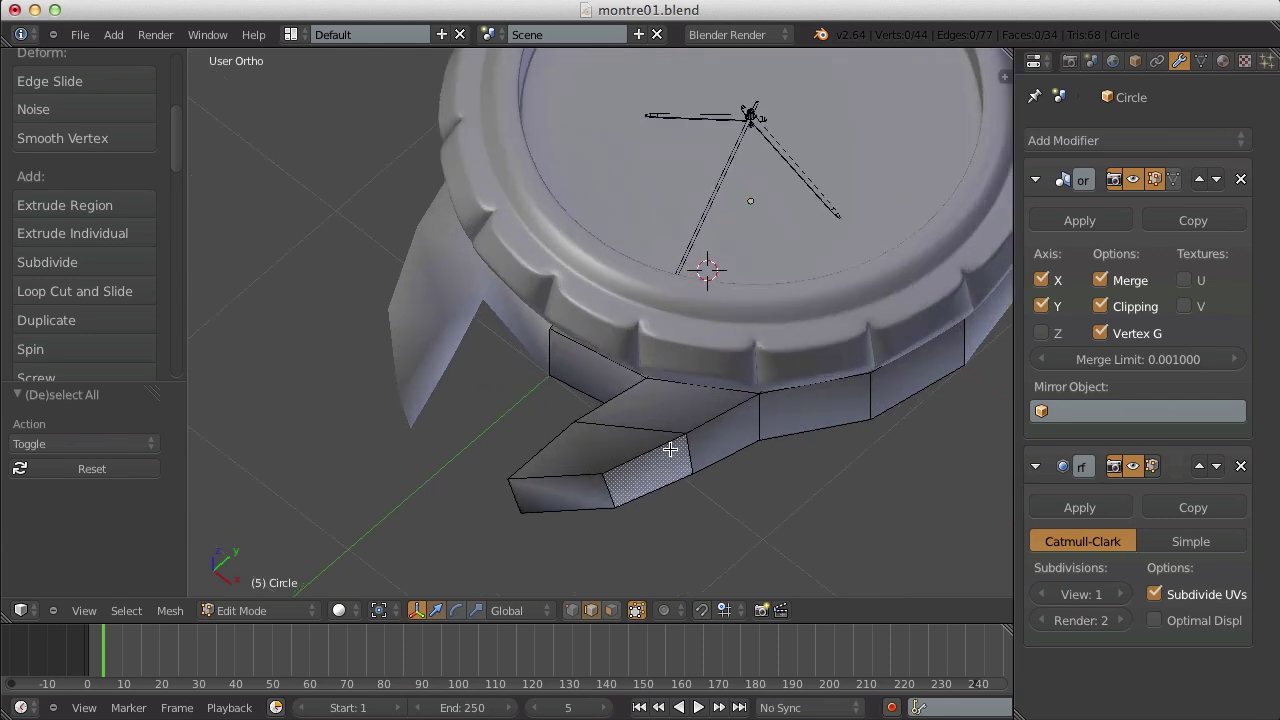
middle_drag(700, 266, 828, 425)
key(Tab)
scroll(829, 424, up, 3)
right_click(830, 423)
scroll(870, 430, down, 3)
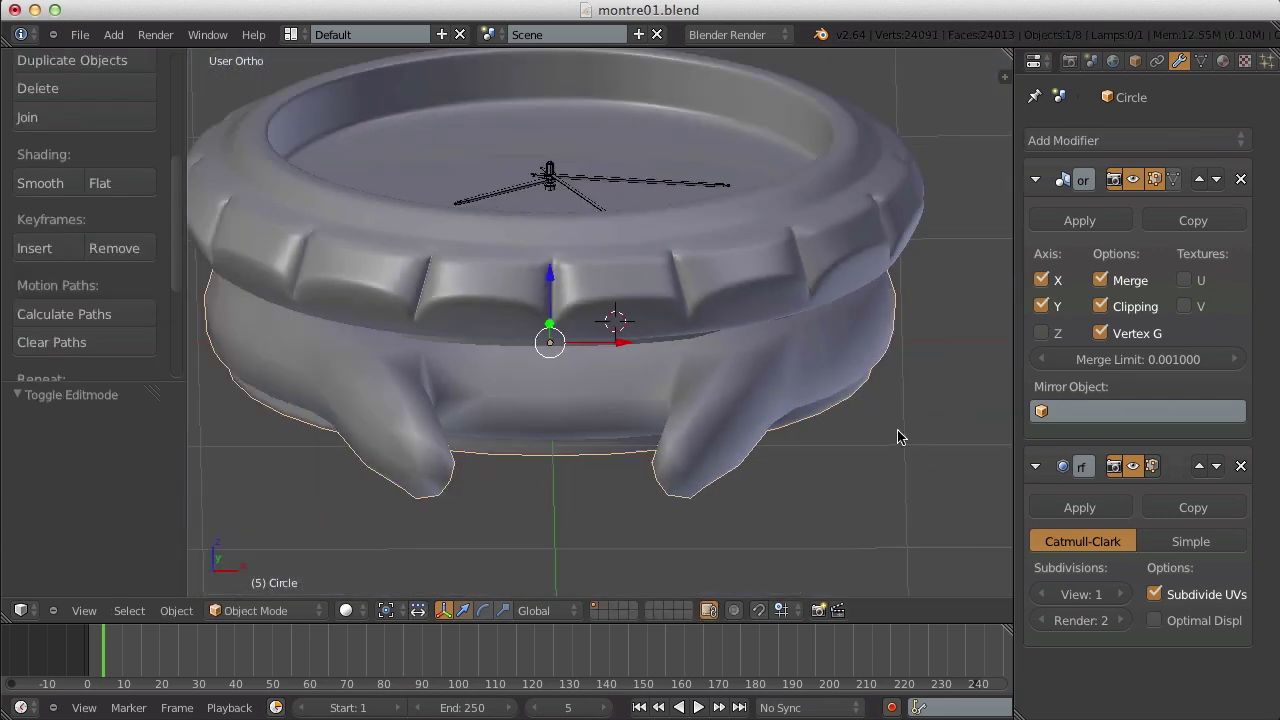
- Set the subdivision modifier's viewport subdivisions to 2
click(1122, 594)
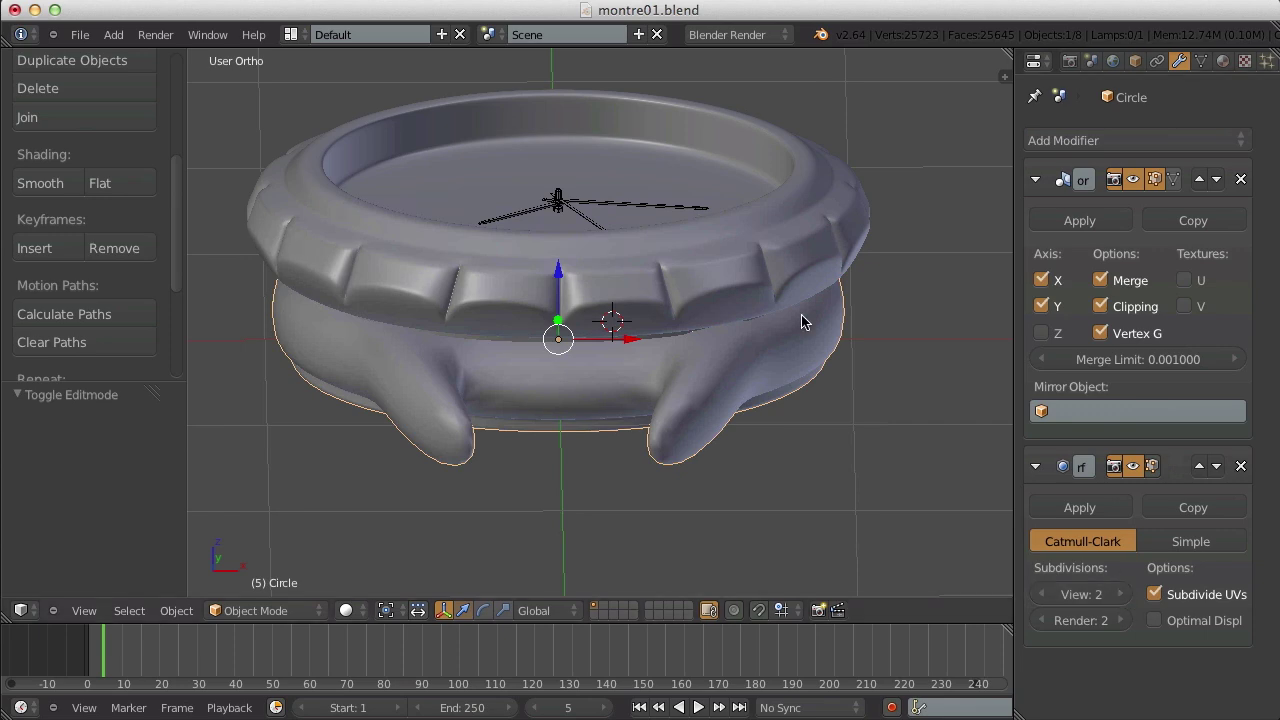
scroll(808, 317, down, 4)
middle_drag(691, 263, 546, 283)
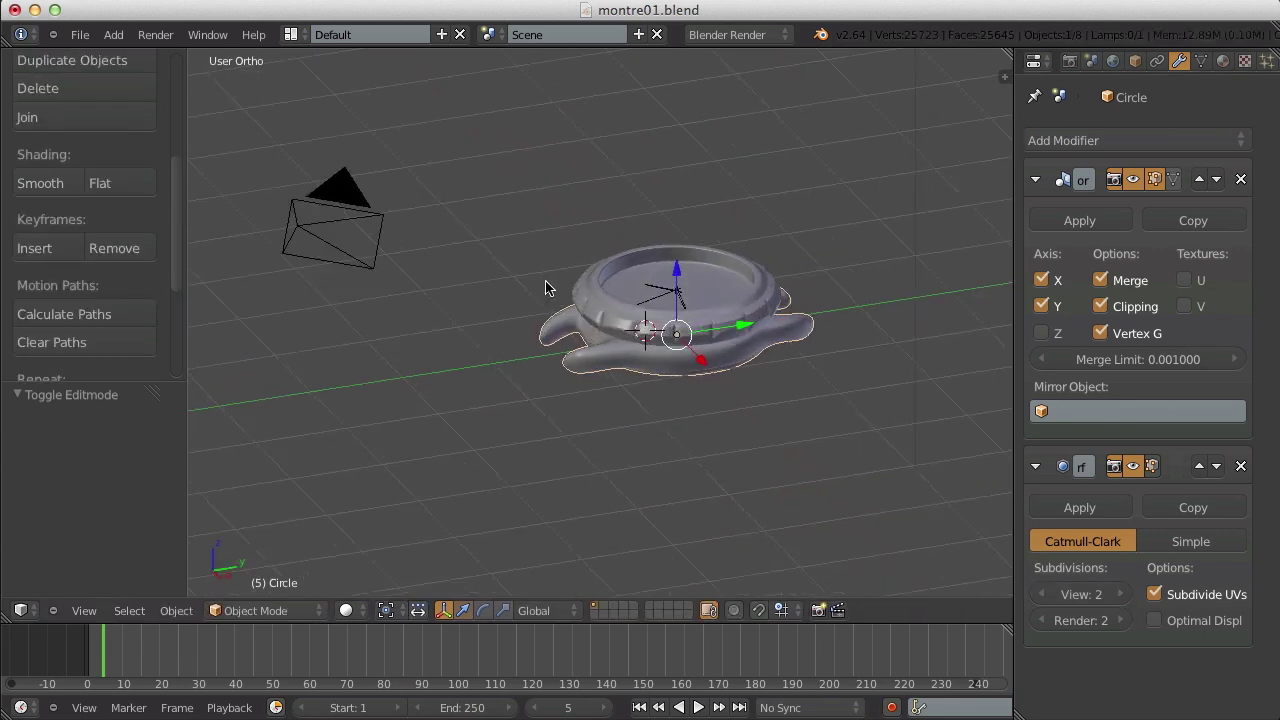
- Add a loop cut around the case and lug sides, slid close to their upper edge
key(Tab)
scroll(660, 426, up, 5)
key(a)
key(ctrl+r)
click(553, 440)
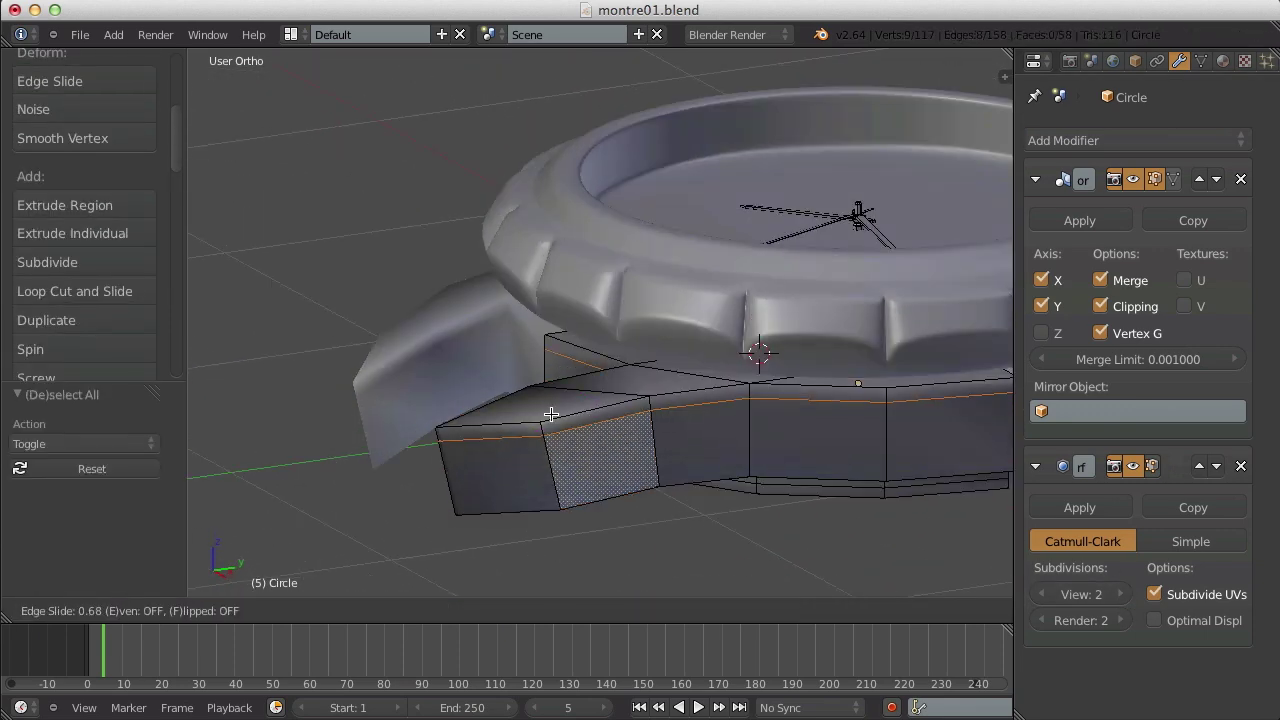
click(554, 410)
scroll(526, 438, up, 3)
key(a)
key(Tab)
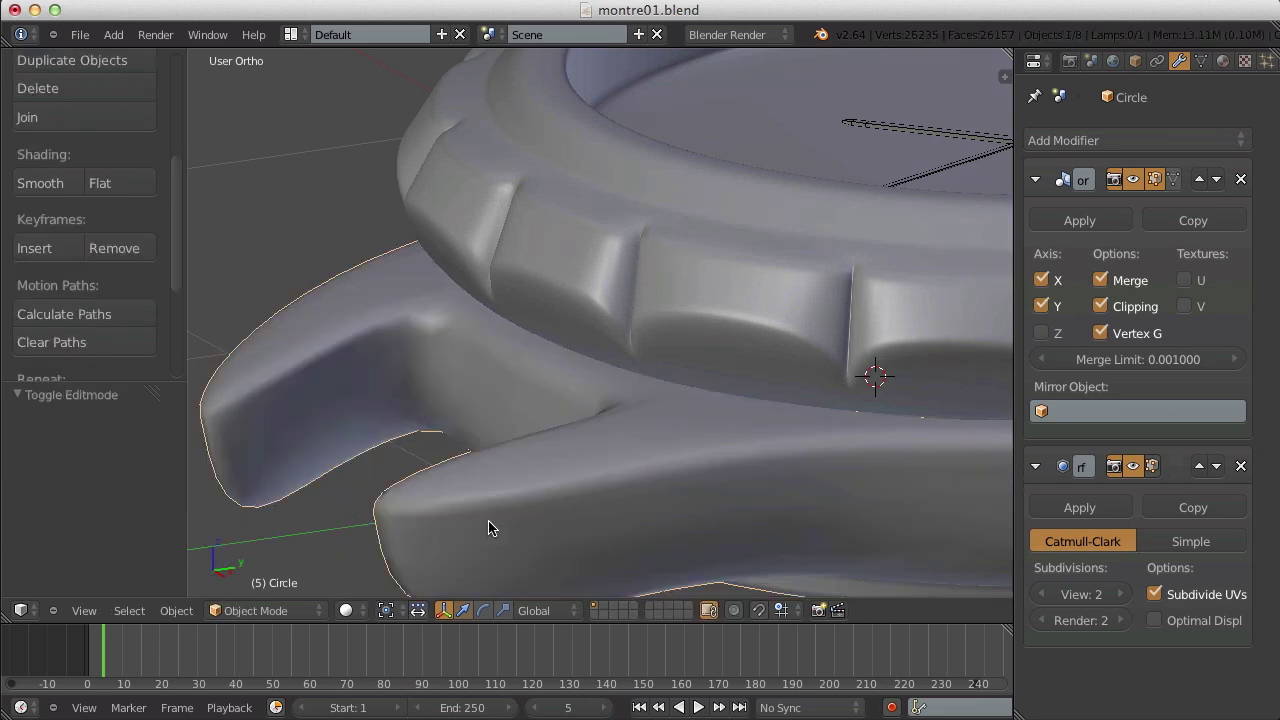
- Add a second loop cut around the case and lug sides, slid close to their lower edge
scroll(490, 520, down, 1)
shift+middle_drag(490, 514, 503, 384)
key(Tab)
key(a)
key(a)
key(ctrl+r)
click(543, 409)
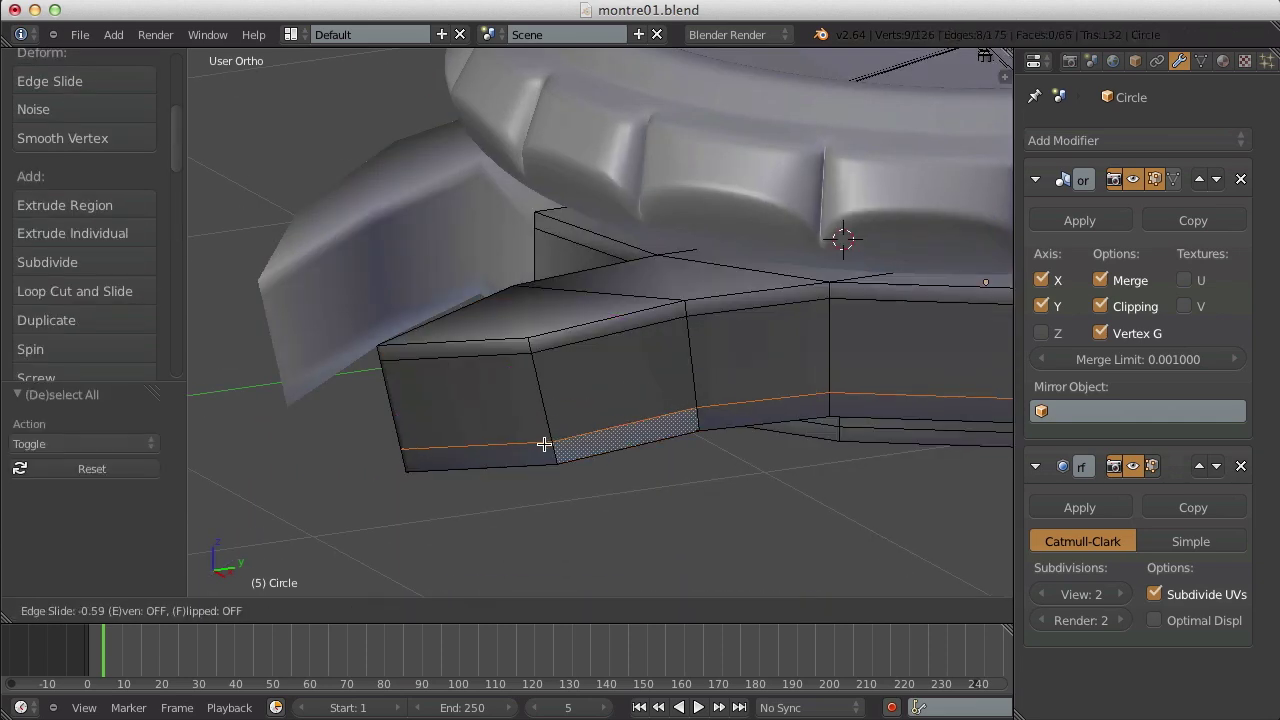
click(545, 452)
key(Tab)
- In top wireframe view, move the four vertices at the lug's outer base slightly outward, mainly along X
scroll(523, 249, down, 5)
middle_drag(523, 249, 674, 323)
key(Tab)
key(a)
scroll(706, 357, up, 5)
key(KP_7)
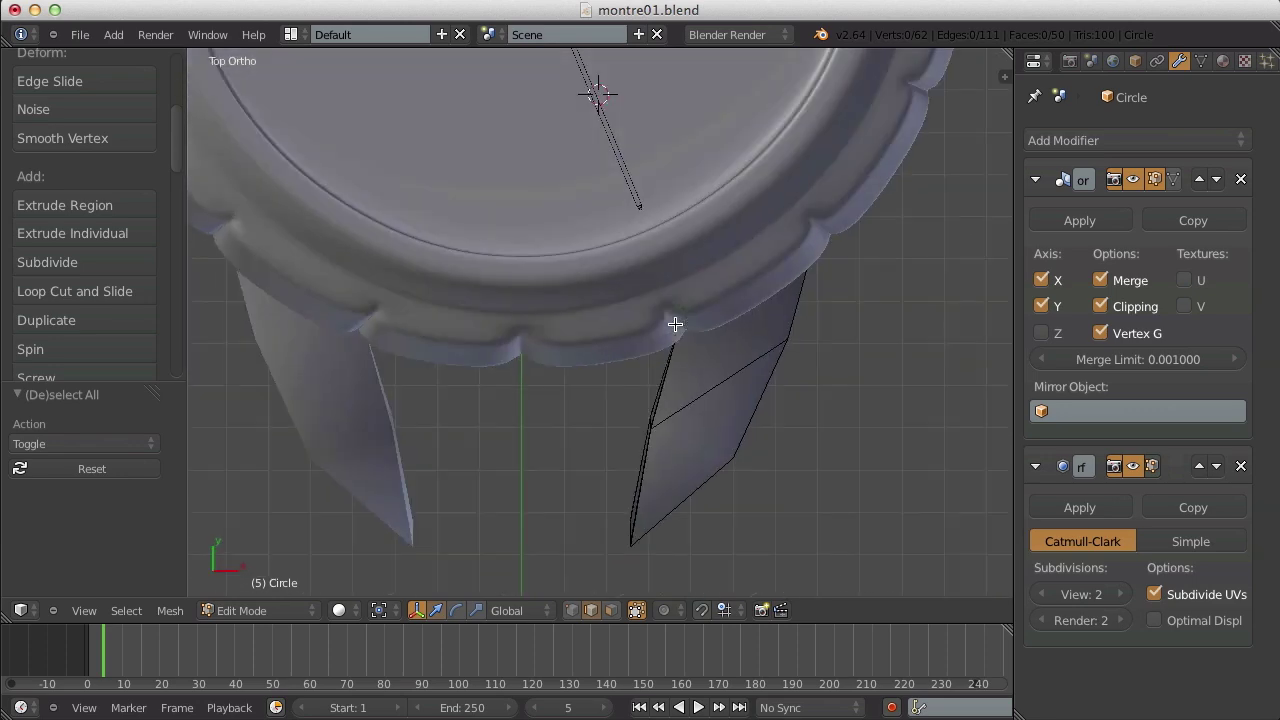
key(Tab)
key(Tab)
key(ctrl+Tab)
click(620, 232)
key(z)
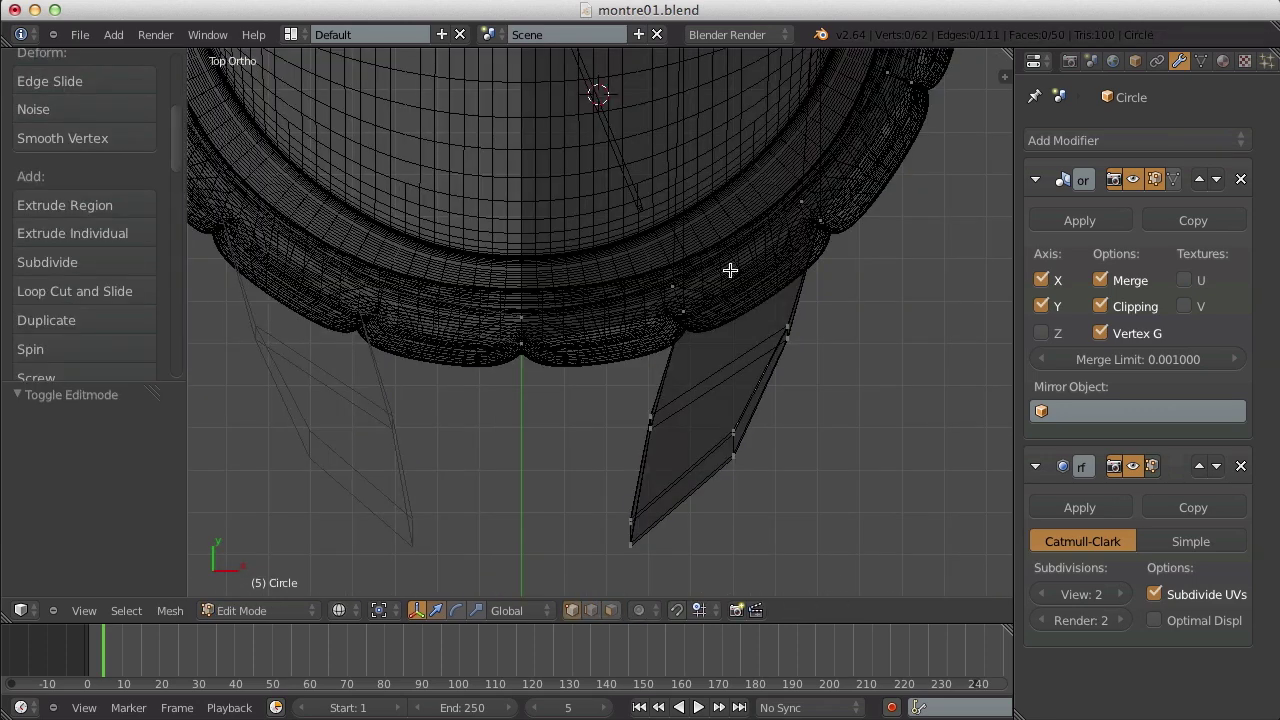
key(b)
key(g)
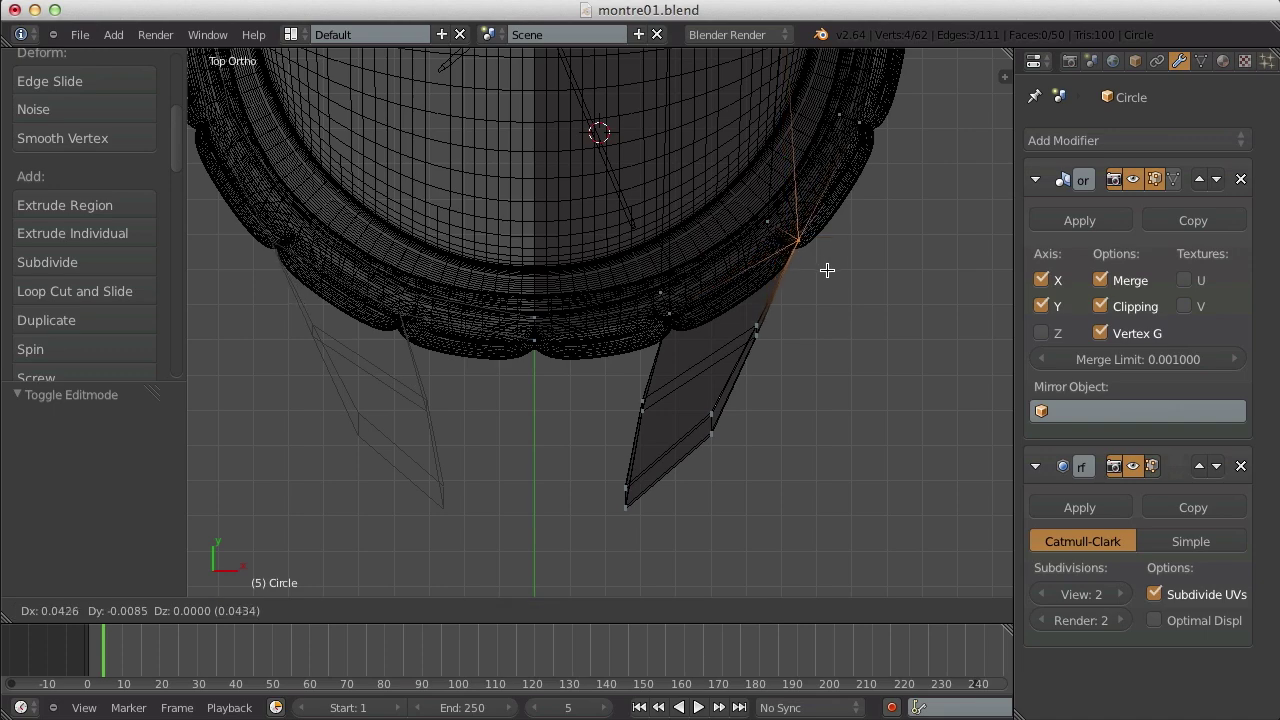
click(829, 269)
- Move the four vertices at the lug's outer tip corner along negative Y to square off the lug's end
key(z)
key(a)
middle_drag(723, 320, 800, 466)
key(z)
key(KP_7)
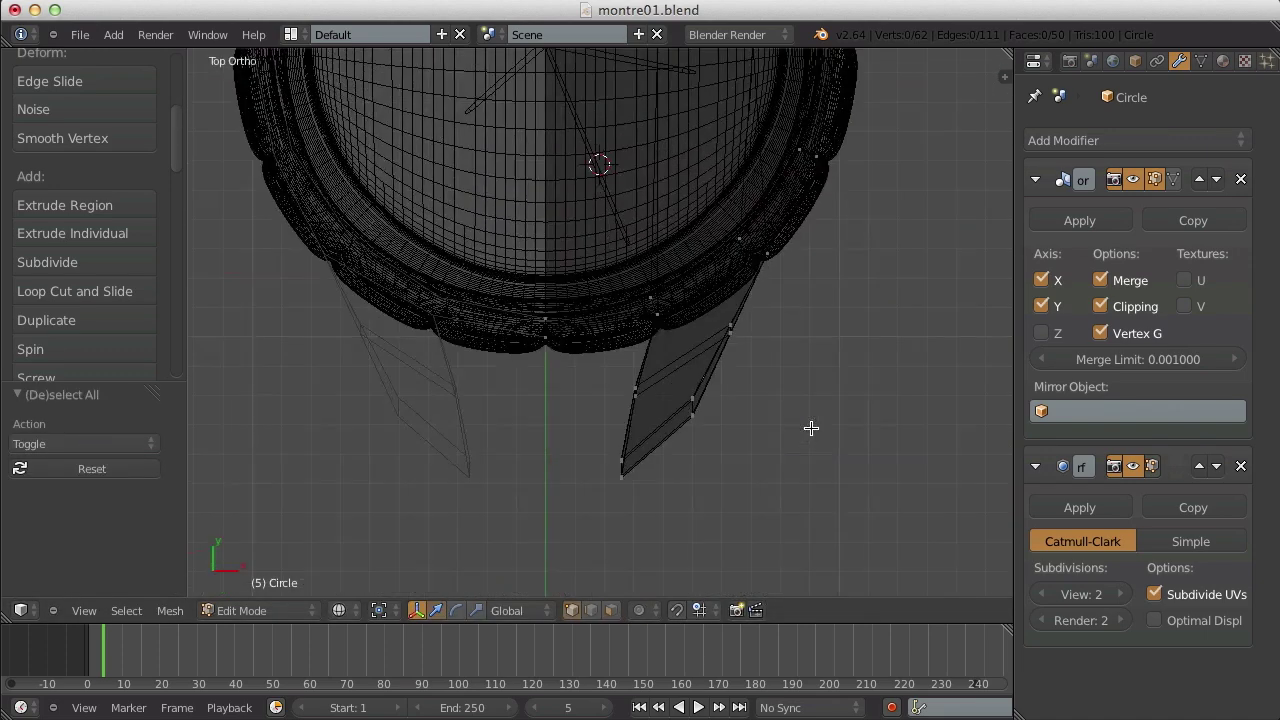
key(z)
key(z)
drag(705, 400, 732, 458)
key(g)
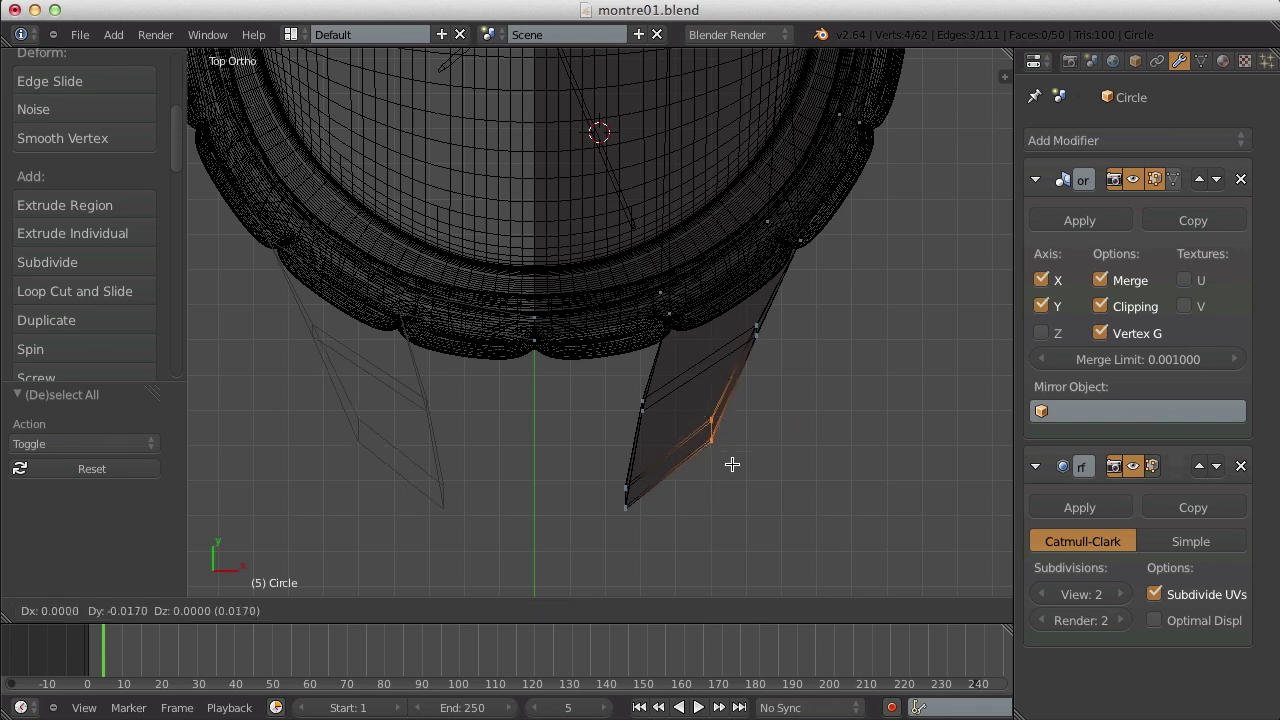
click(733, 500)
key(a)
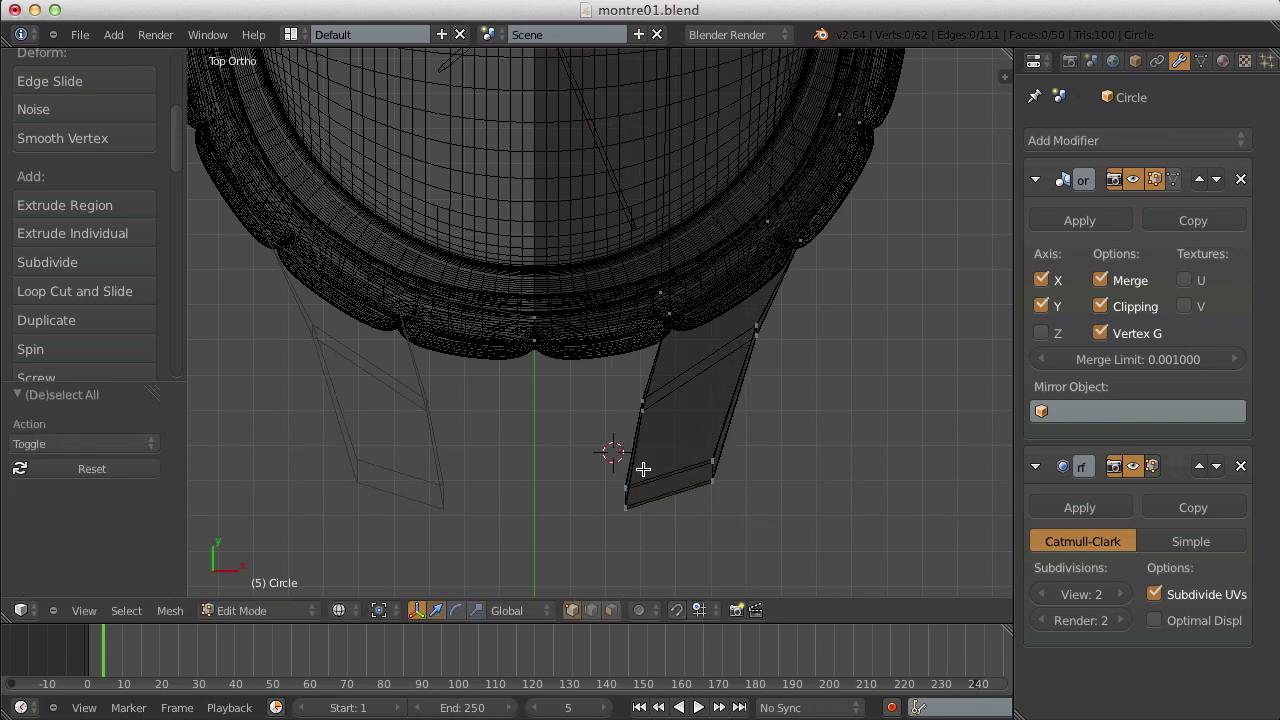
- Move the lug's outer middle vertices by X -0.04828, Y -0.09089, and shift the whole middle row slightly toward the case
key(g)
click(767, 405)
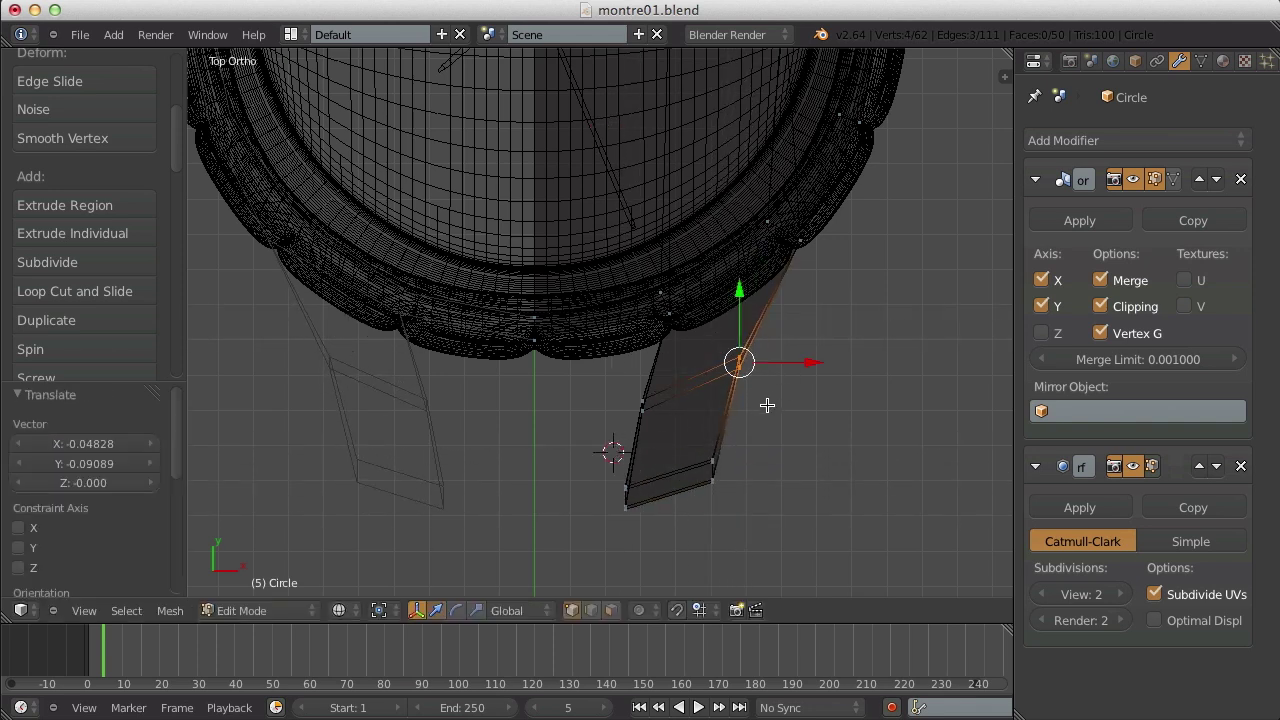
drag(805, 451, 803, 449)
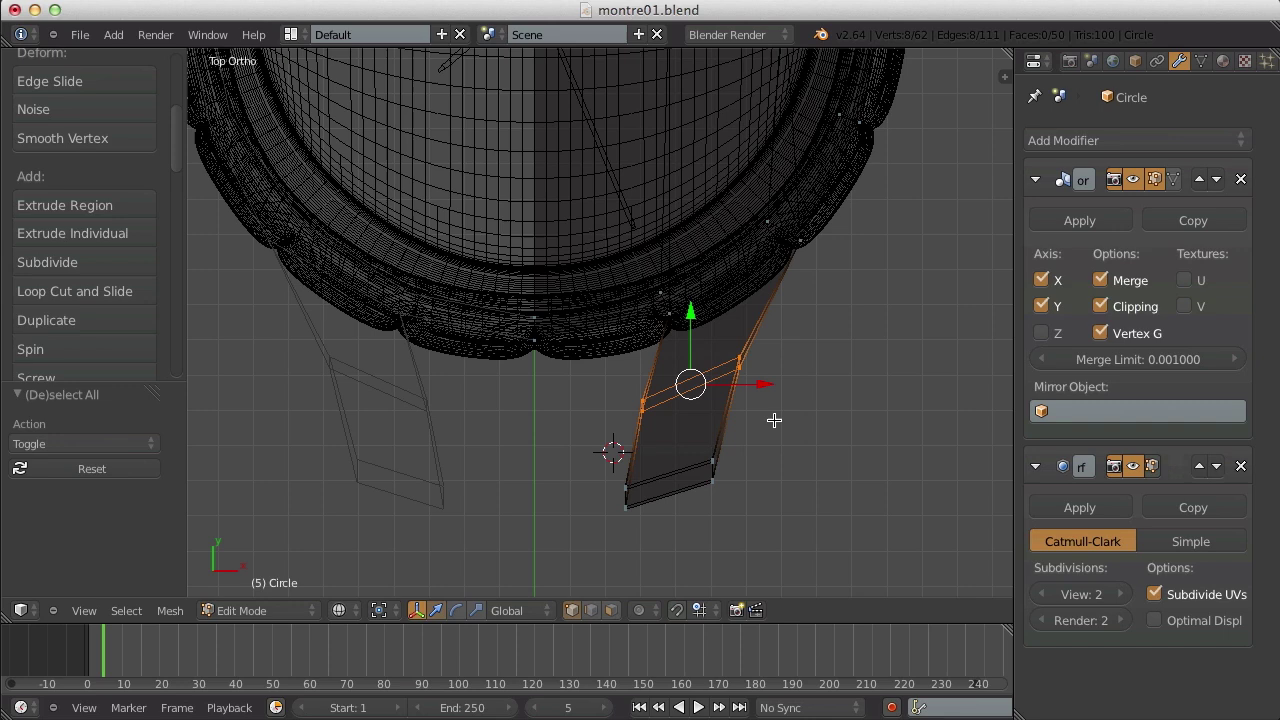
click(734, 365)
key(g)
click(733, 356)
- Move the lug's eight end vertices by X -0.02272, Y 0.02556 and check the smoothed shape in Object Mode
key(a)
key(b)
drag(577, 415, 812, 546)
key(g)
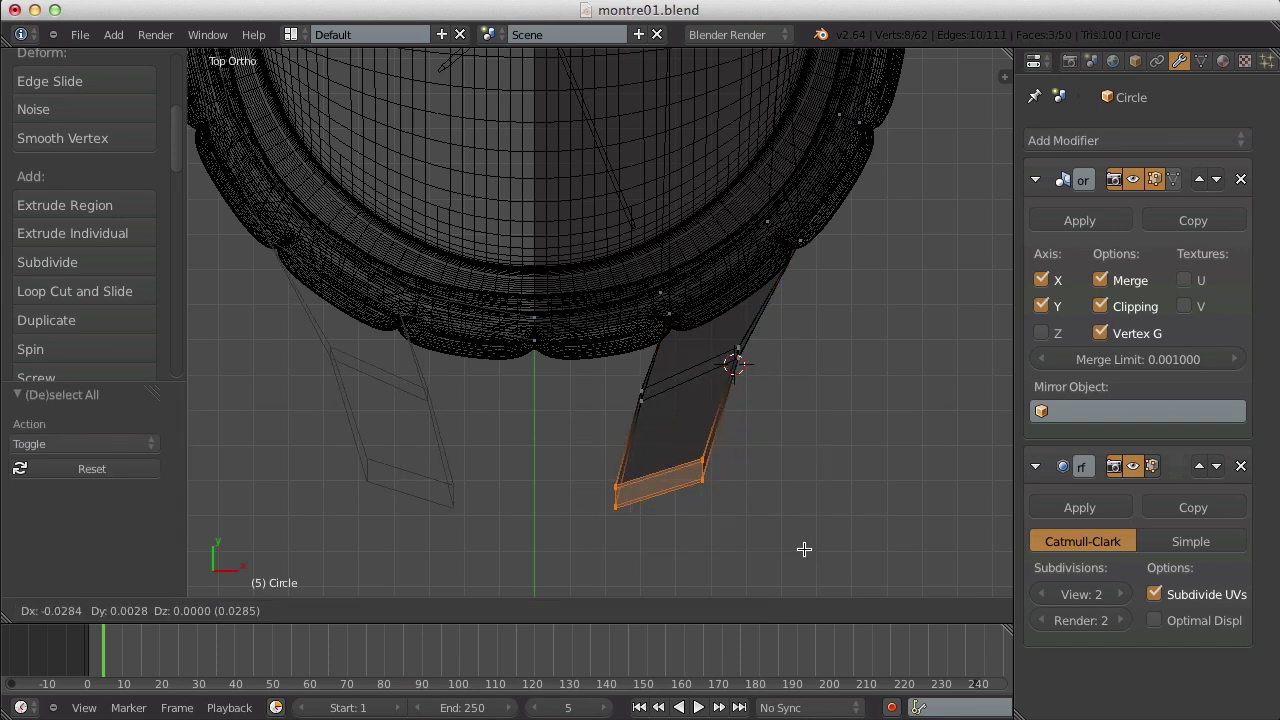
click(806, 541)
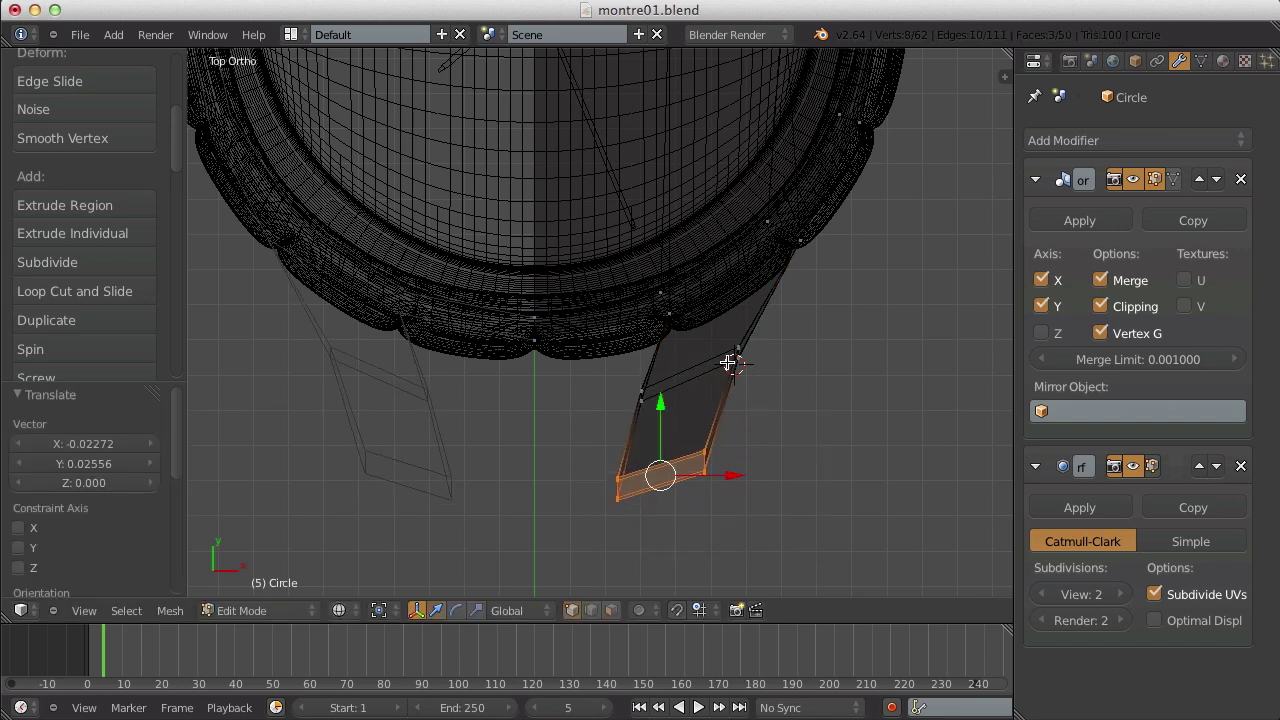
key(Tab)
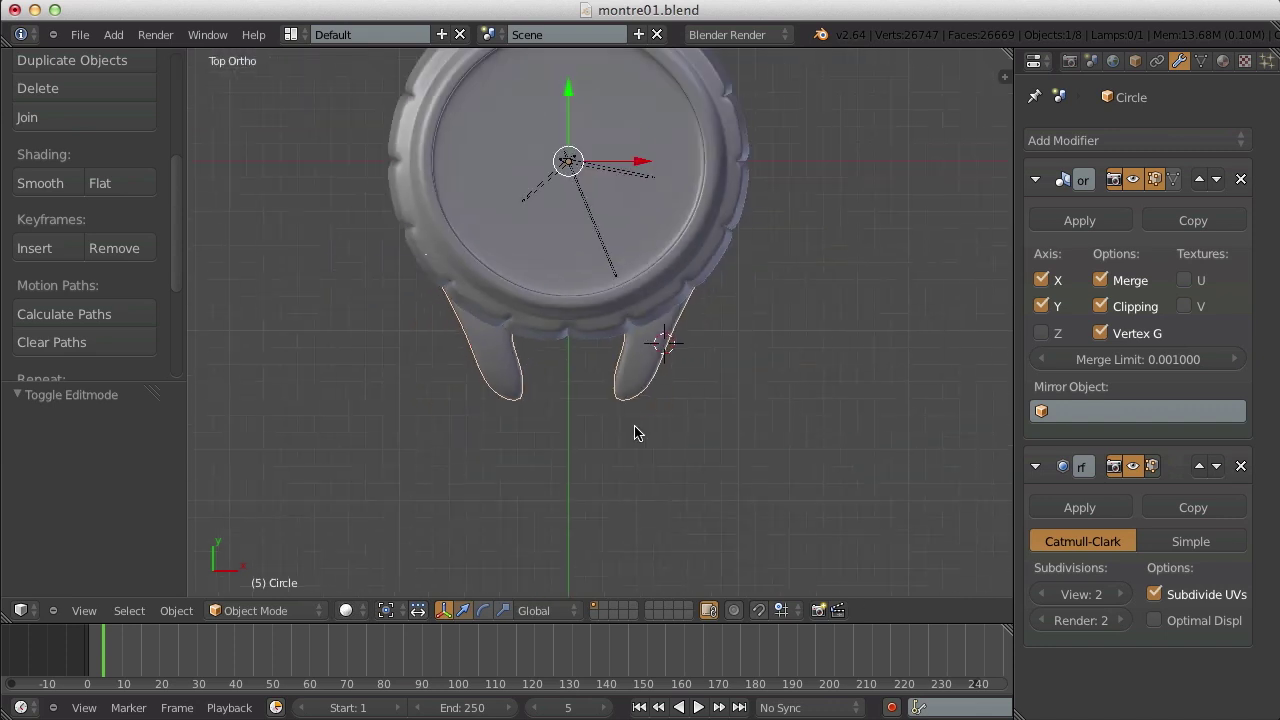
key(Tab)
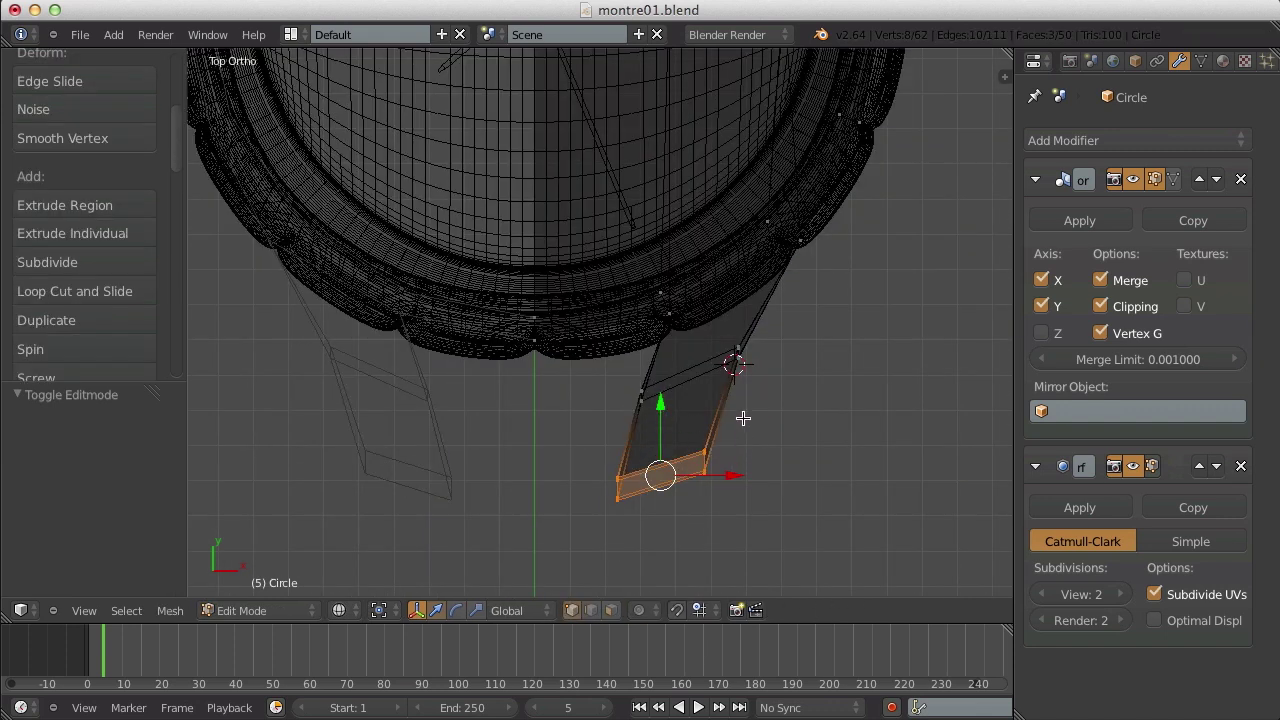
- Flatten the lug's eight end vertices by scaling them to 0 along Y, and check the end in solid view
key(s)
key(y)
key(Return)
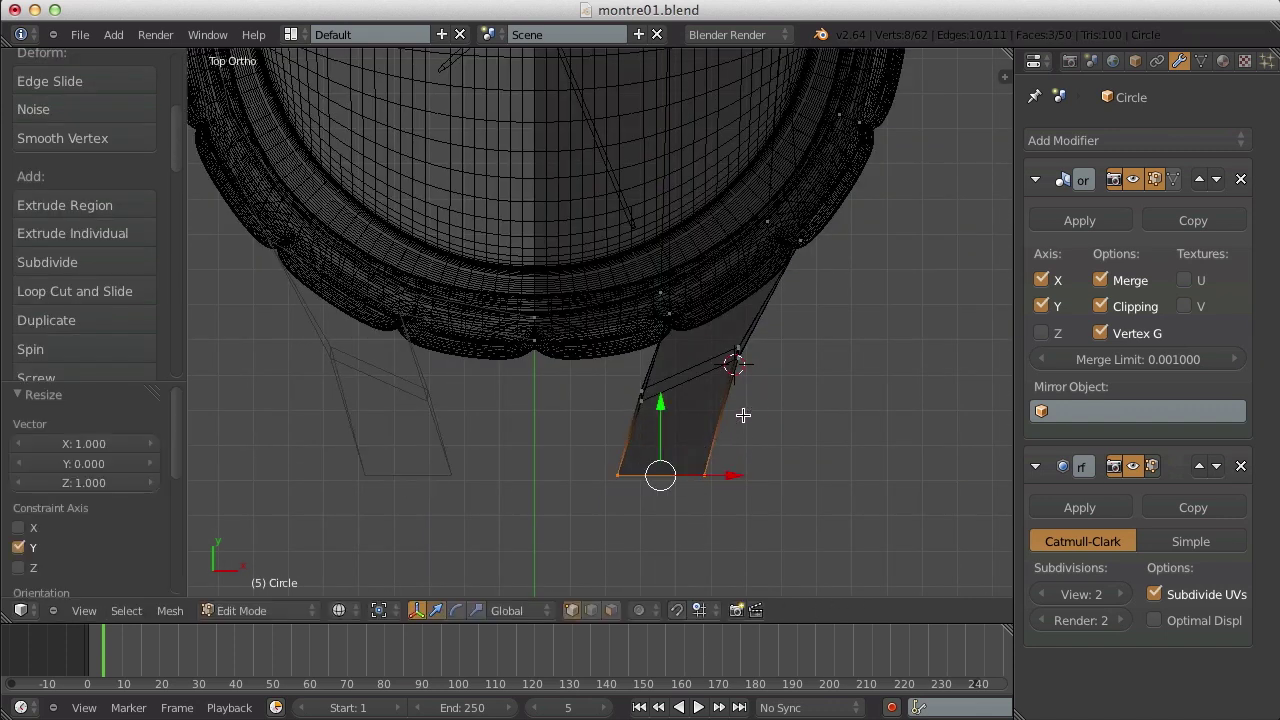
key(Tab)
key(z)
key(Tab)
key(KP_3)
middle_drag(743, 416, 591, 337)
scroll(772, 350, up, 3)
scroll(600, 421, down, 4)
scroll(591, 337, up, 3)
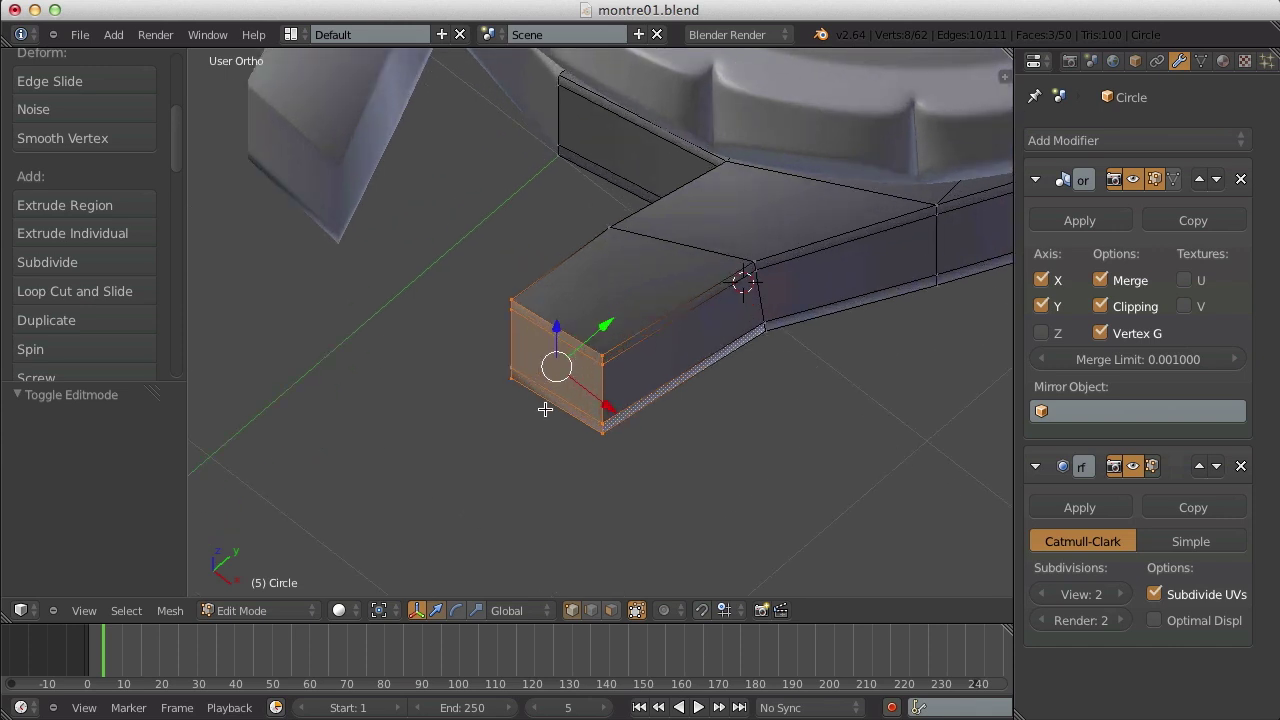
- Extrude the lug's flattened end face slightly outward along its normal and check the smoothed result in Object Mode
key(KP_7)
key(e)
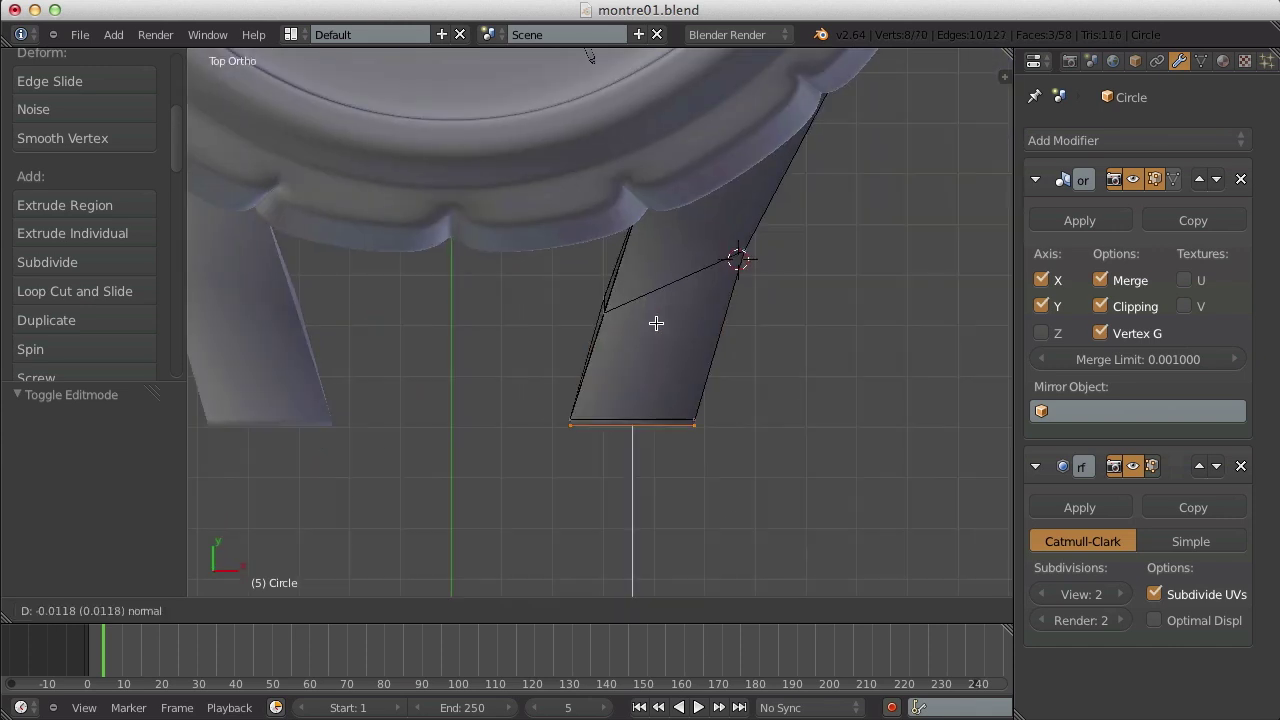
click(660, 344)
drag(695, 428, 691, 431)
key(Tab)
scroll(691, 431, down, 3)
middle_drag(691, 431, 686, 257)
- Rotate the lug's sixteen end vertices 8.103° and move them by X 0.02029, Y -0.008448, Z 0.05234
key(Tab)
key(KP_7)
key(z)
key(b)
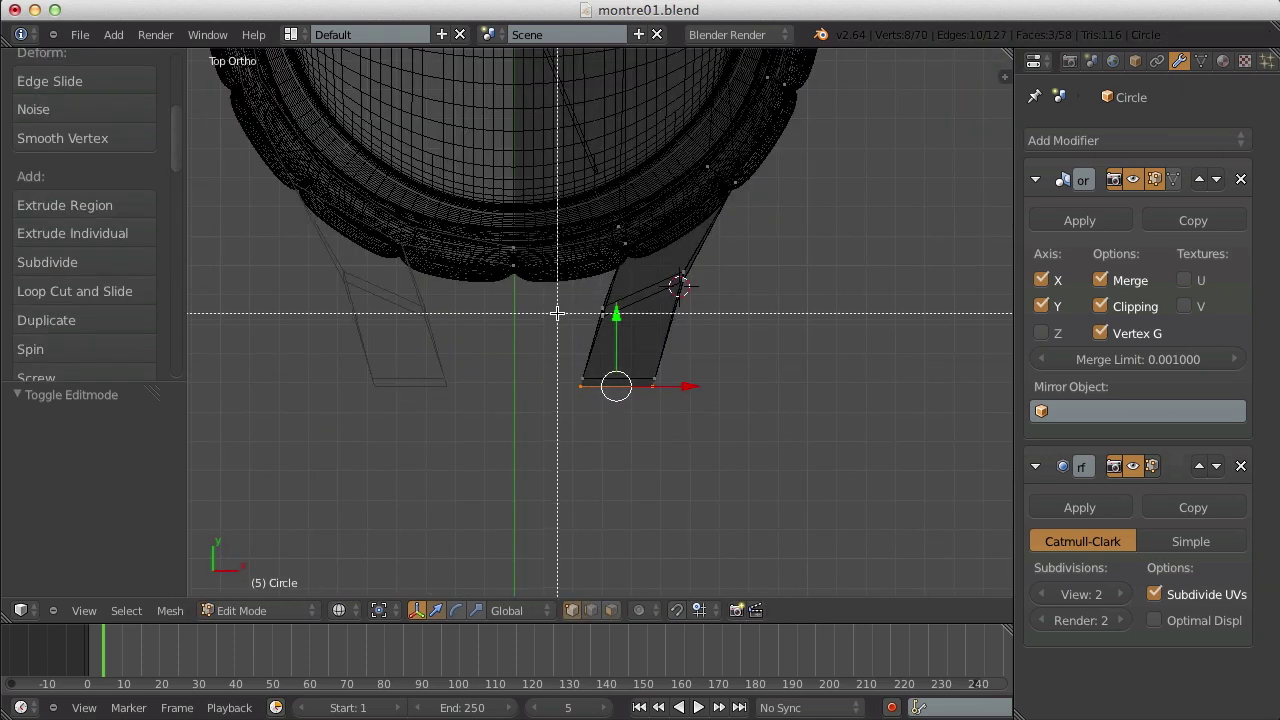
key(z)
key(KP_3)
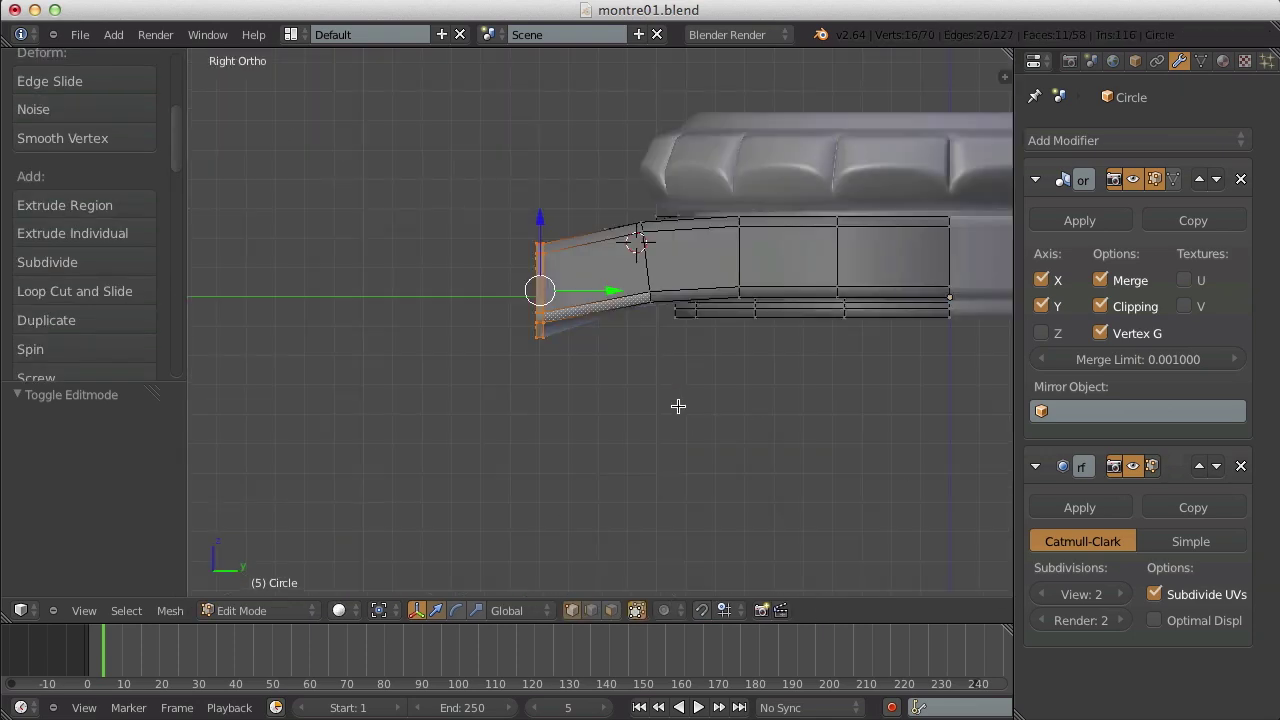
key(z)
key(z)
mouse_move(519, 318)
middle_down()
mouse_move(766, 297)
mouse_move(820, 277)
middle_up()
key(r)
click(822, 290)
key(g)
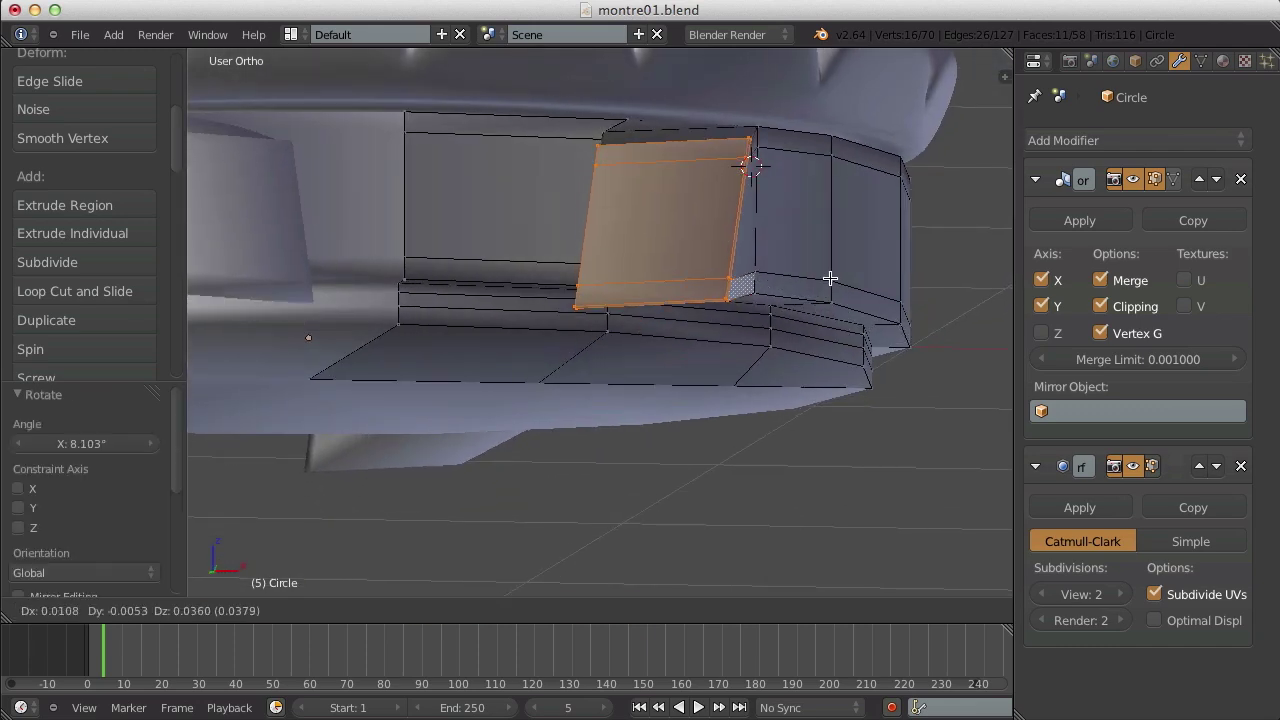
click(831, 271)
- Without the upper outer corner, move the twelve remaining end vertices by X 0.02759, Y -0.004402, and rotate them -1.321°
key(z)
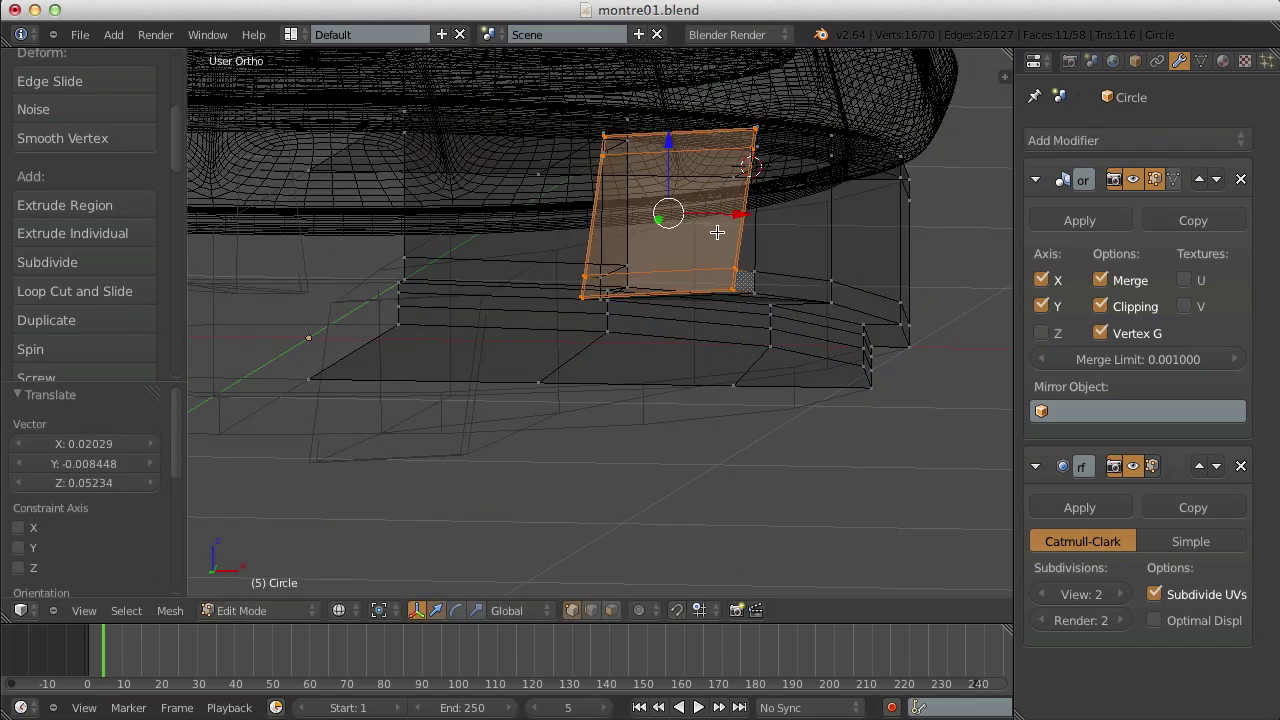
middle_drag(768, 88, 768, 88)
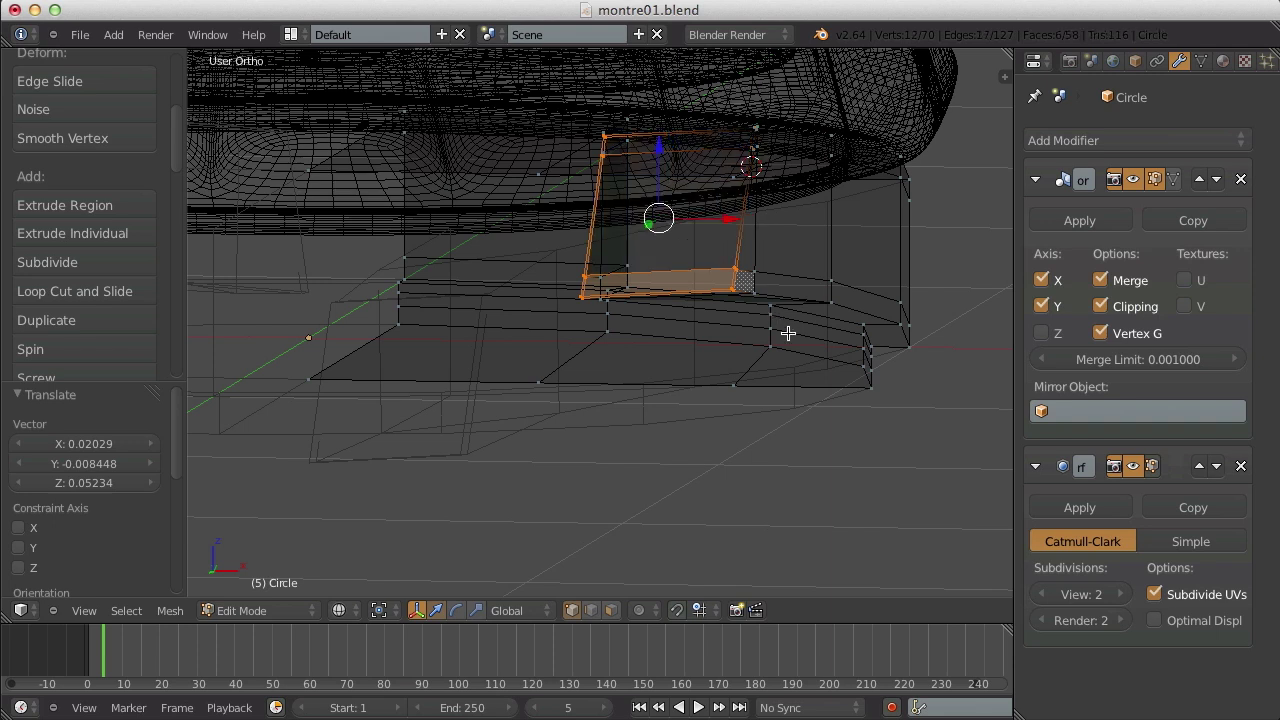
key(g)
click(814, 343)
key(r)
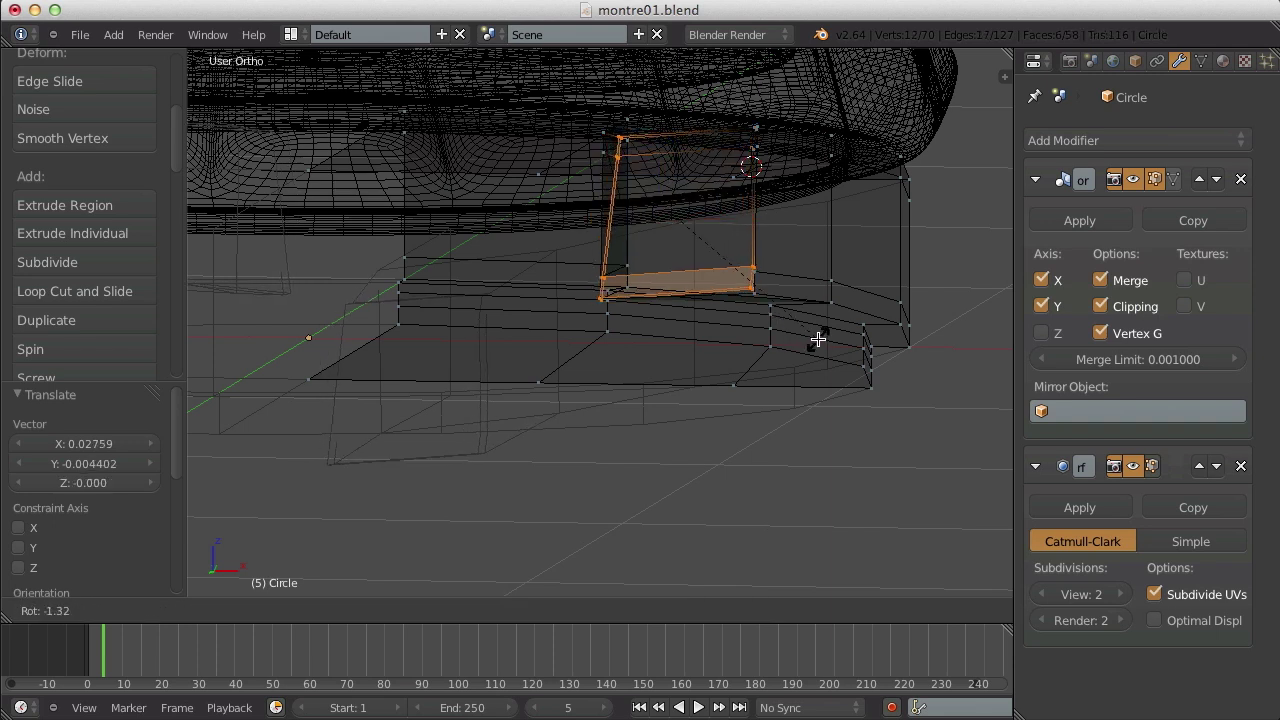
click(812, 339)
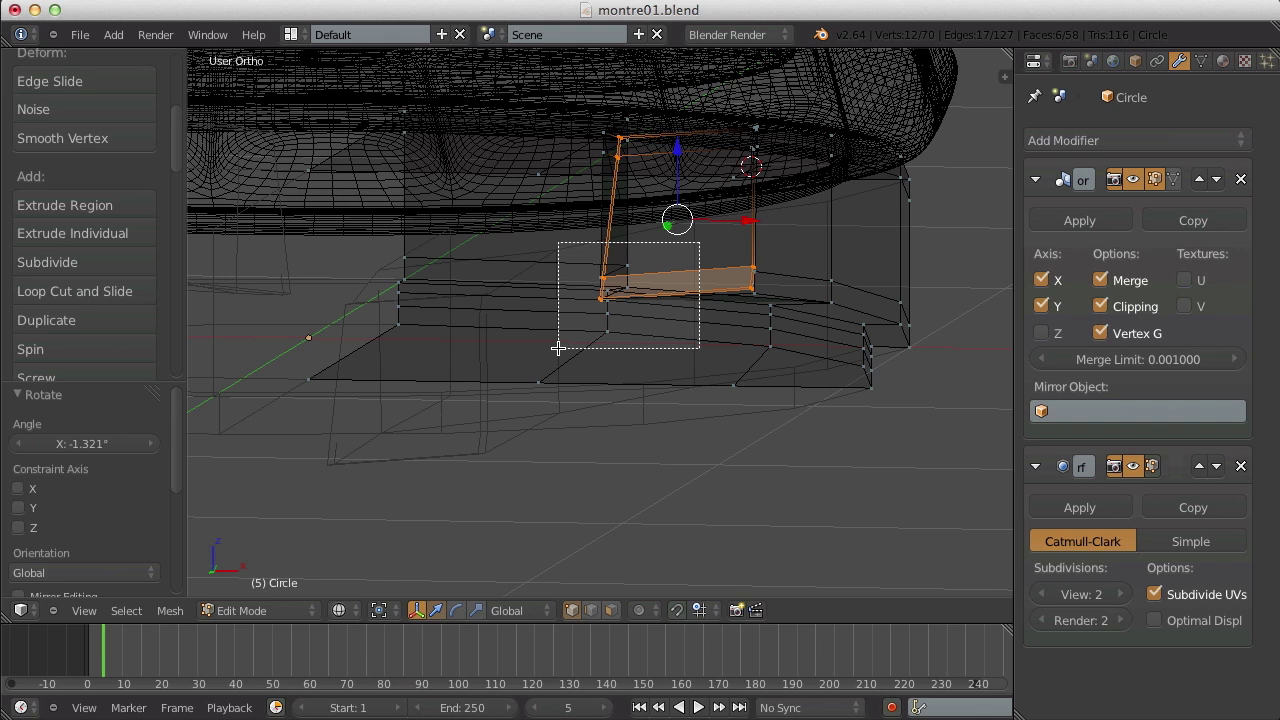
- Move the four vertices at the lug end's lower inner corner slightly along X, rotate them a little, and check the smoothed shape
middle_drag(558, 348, 509, 89)
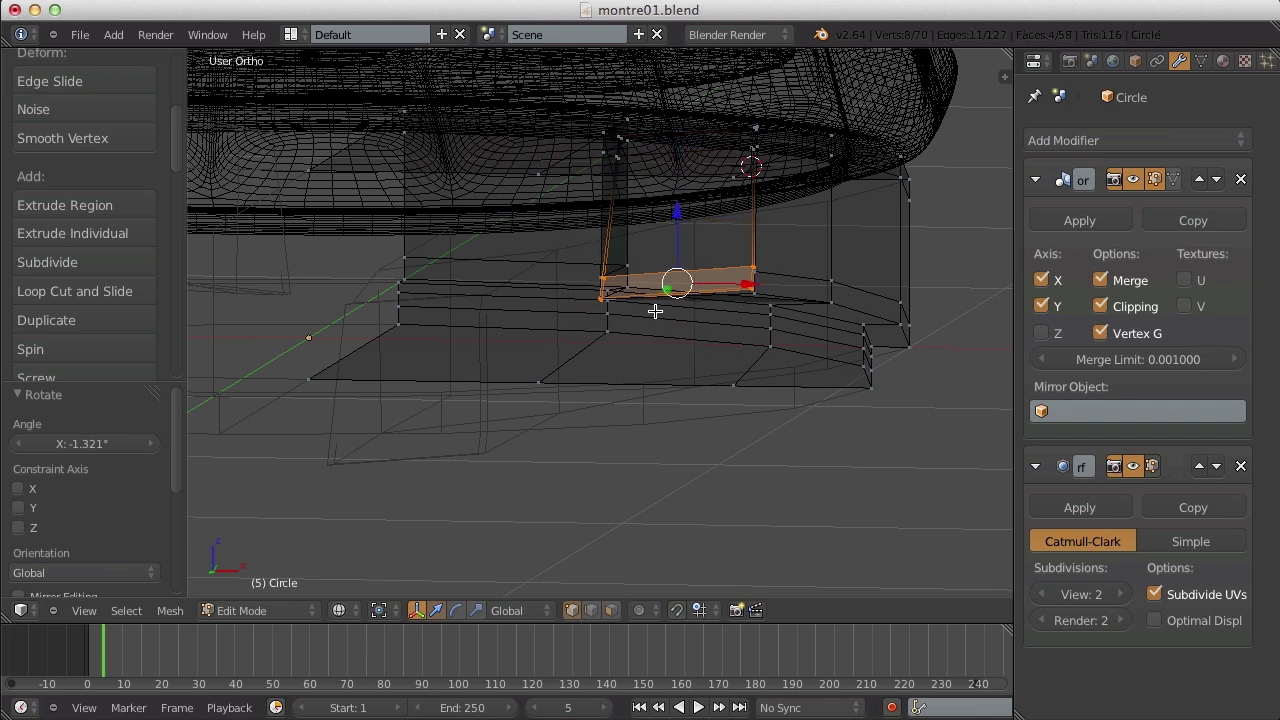
middle_drag(705, 266, 792, 369)
key(g)
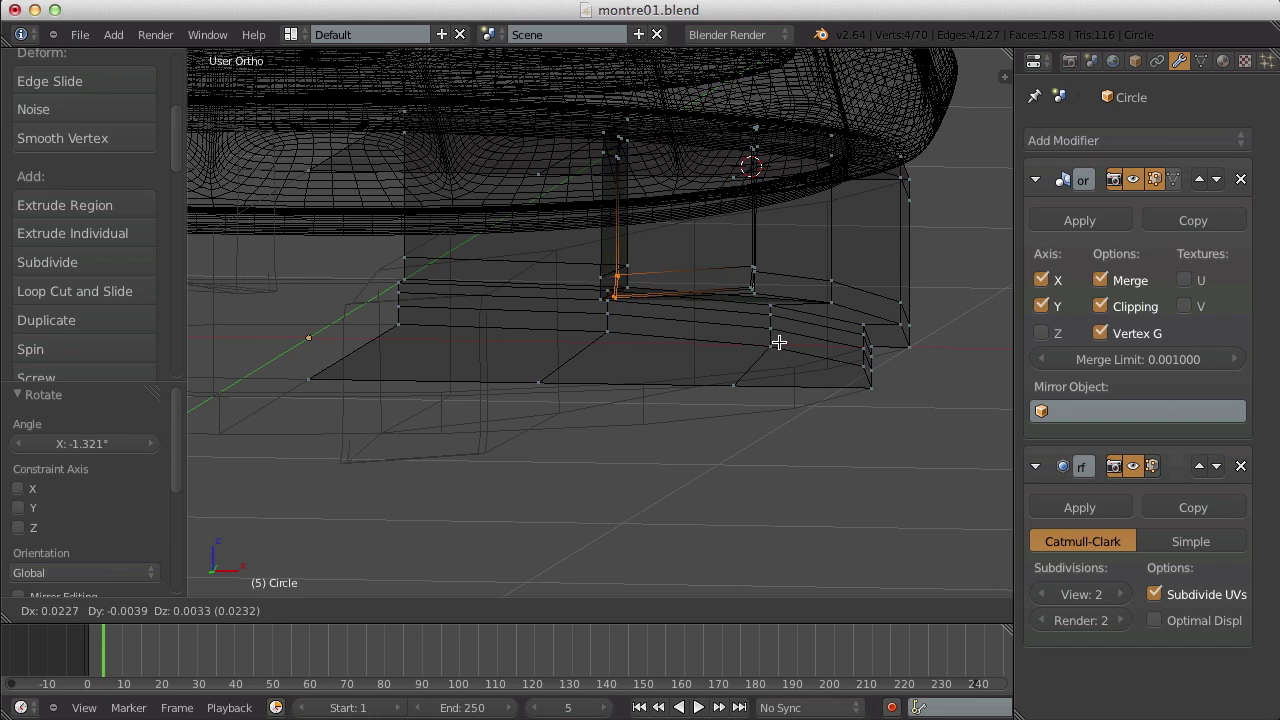
click(778, 342)
key(r)
click(774, 332)
key(Tab)
key(a)
key(z)
scroll(720, 254, down, 9)
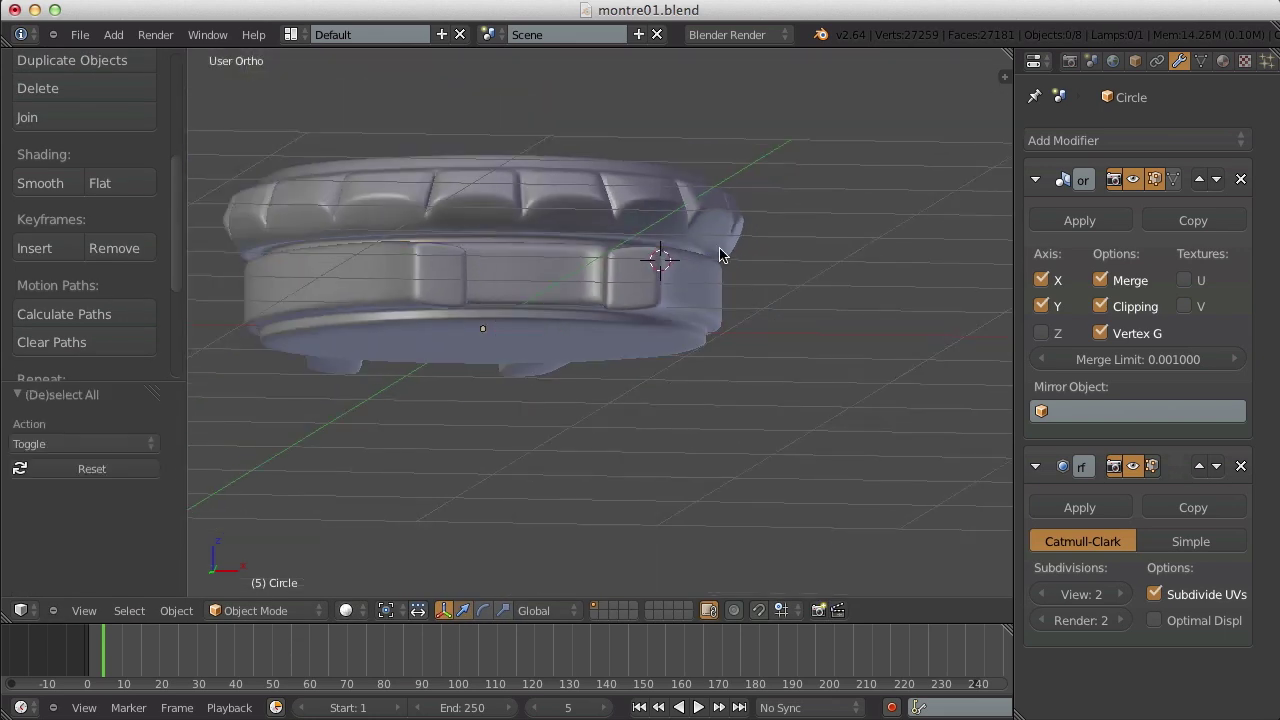
middle_drag(698, 227, 749, 386)
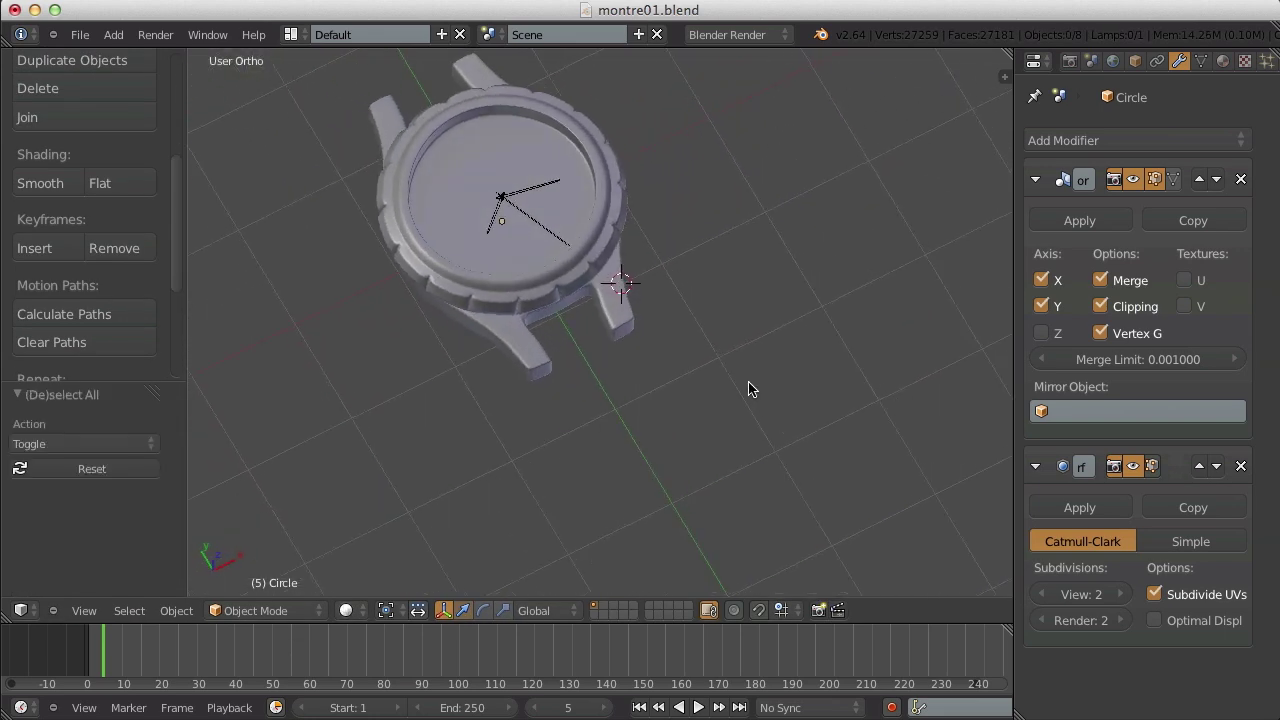
- In right wireframe view, move the tip's two lowest vertices by Y 0.002378, Z 0.01506, and adjust the middle vertex on the lug's underside
key(Tab)
key(Tab)
key(KP_3)
key(Tab)
scroll(717, 375, up, 6)
key(z)
key(a)
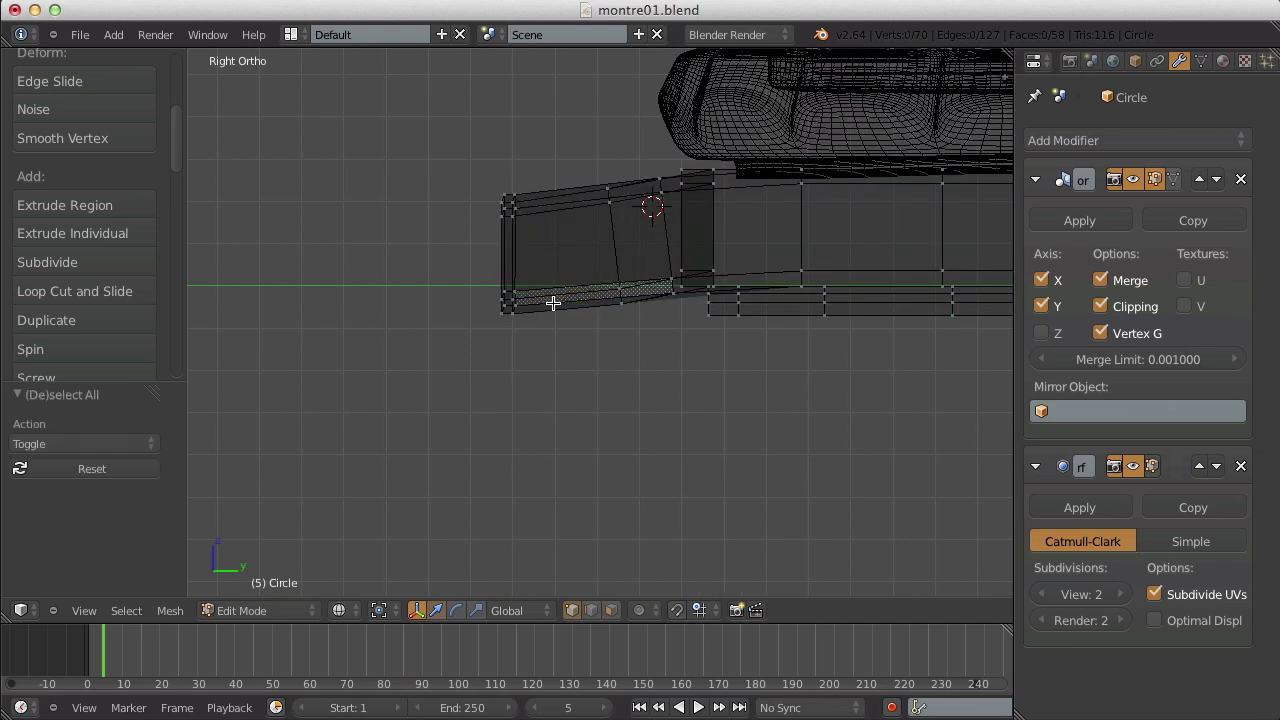
key(z)
scroll(480, 298, up, 6)
key(z)
key(b)
key(g)
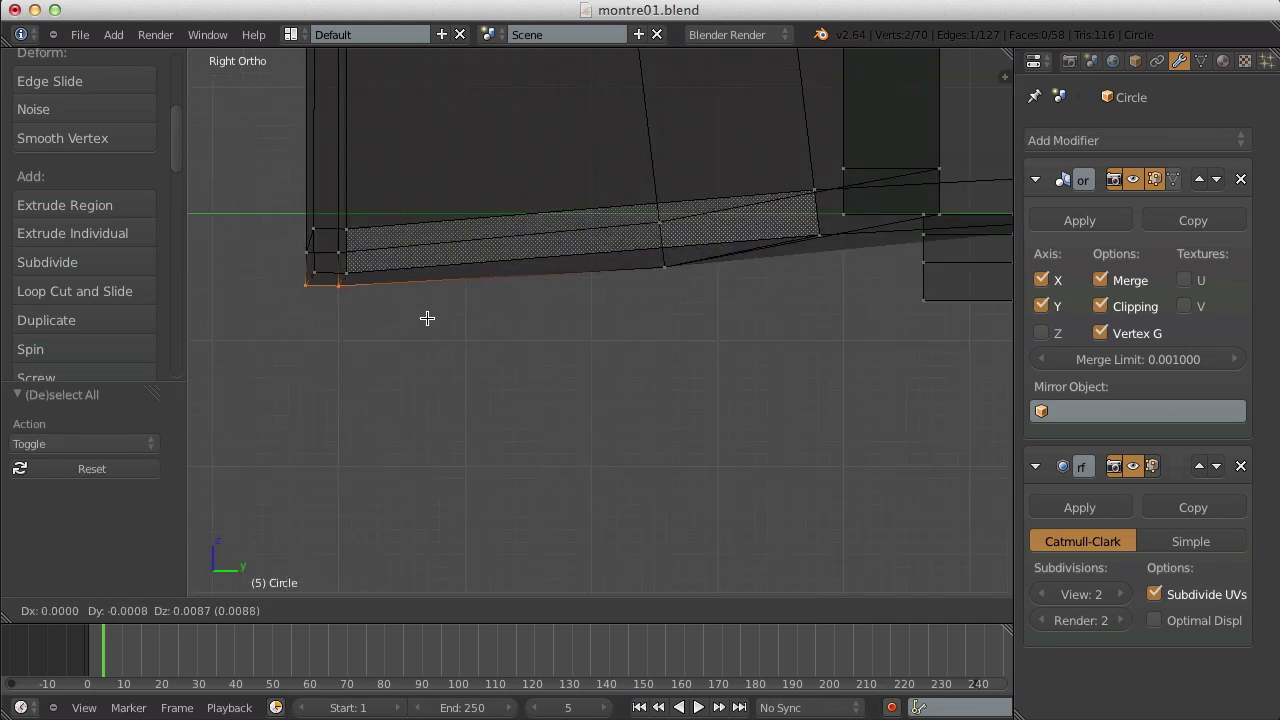
click(430, 310)
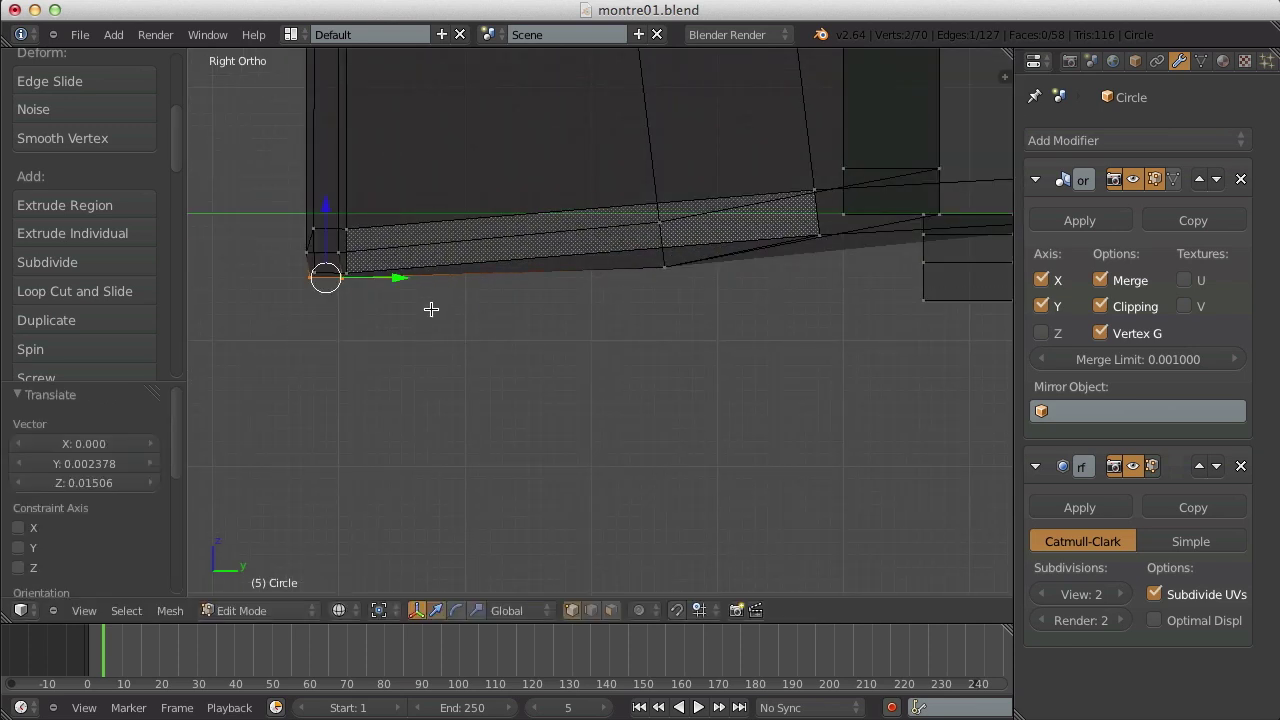
key(g)
click(720, 279)
key(Tab)
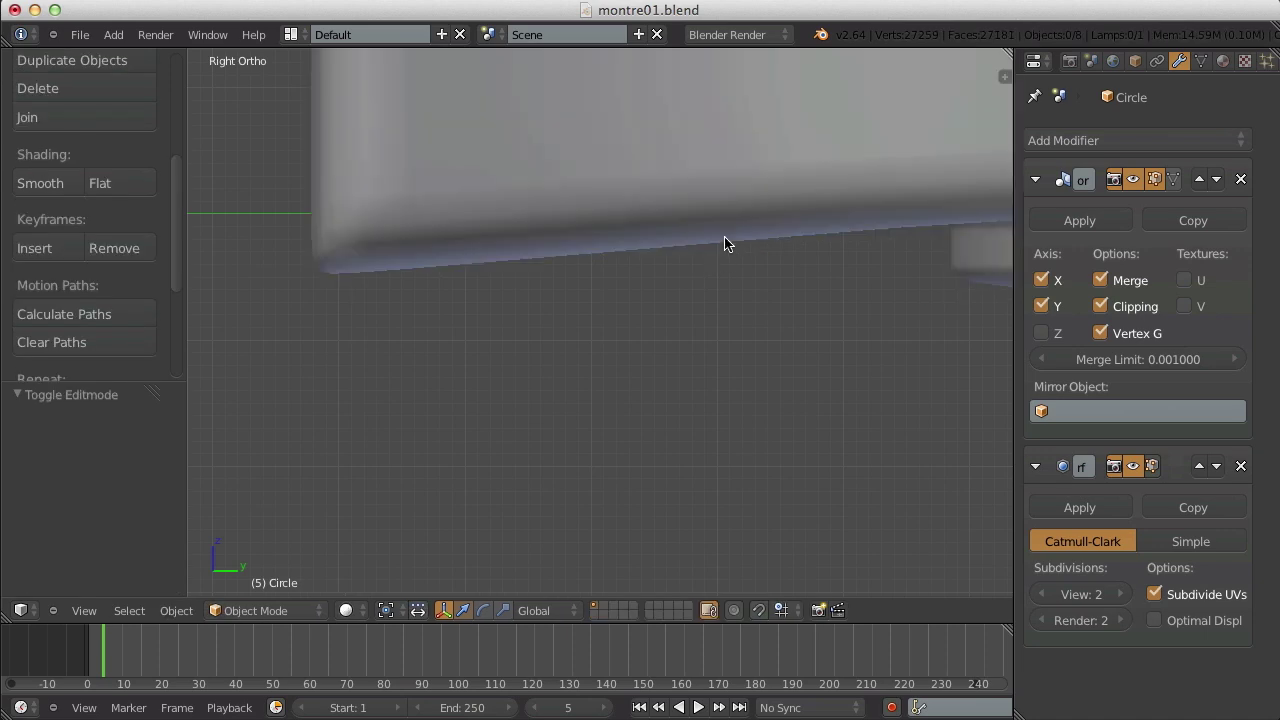
middle_drag(726, 240, 600, 509)
key(Tab)
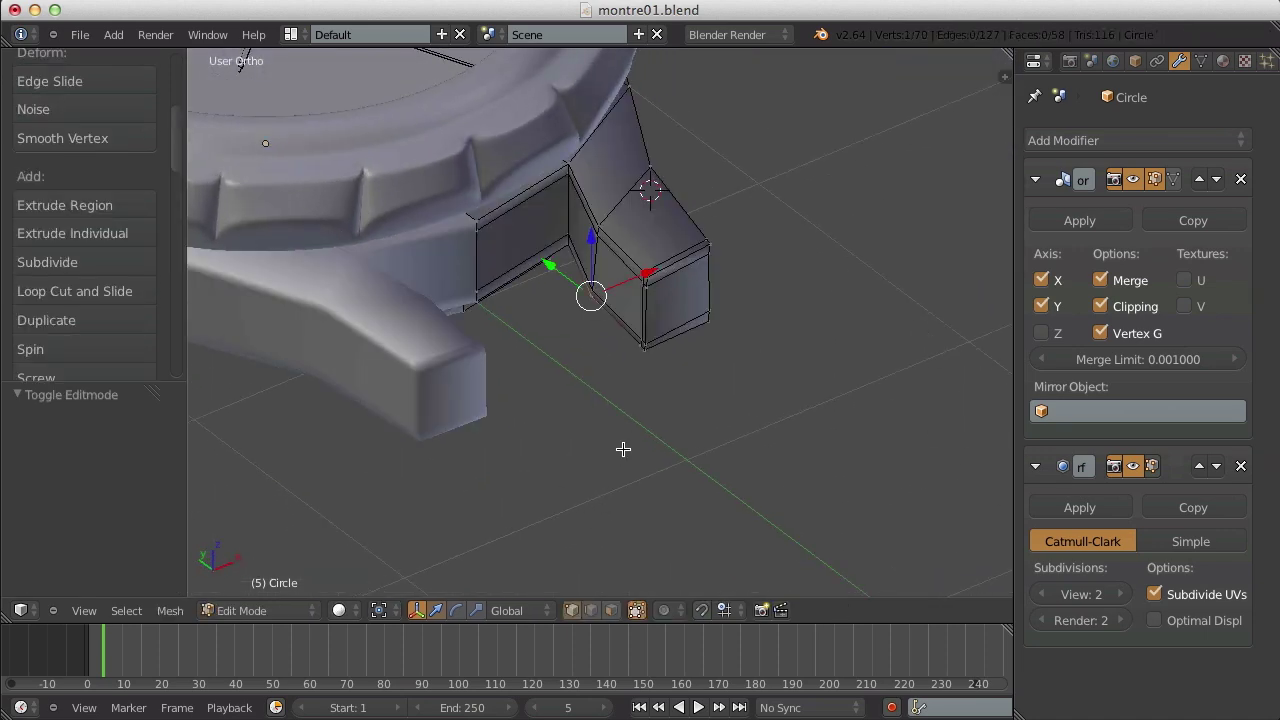
- Edge Slide the three connected edges across the lug's upper side near the tip back toward the case
key(KP_3)
key(a)
middle_drag(535, 258, 447, 298)
right_click(617, 399)
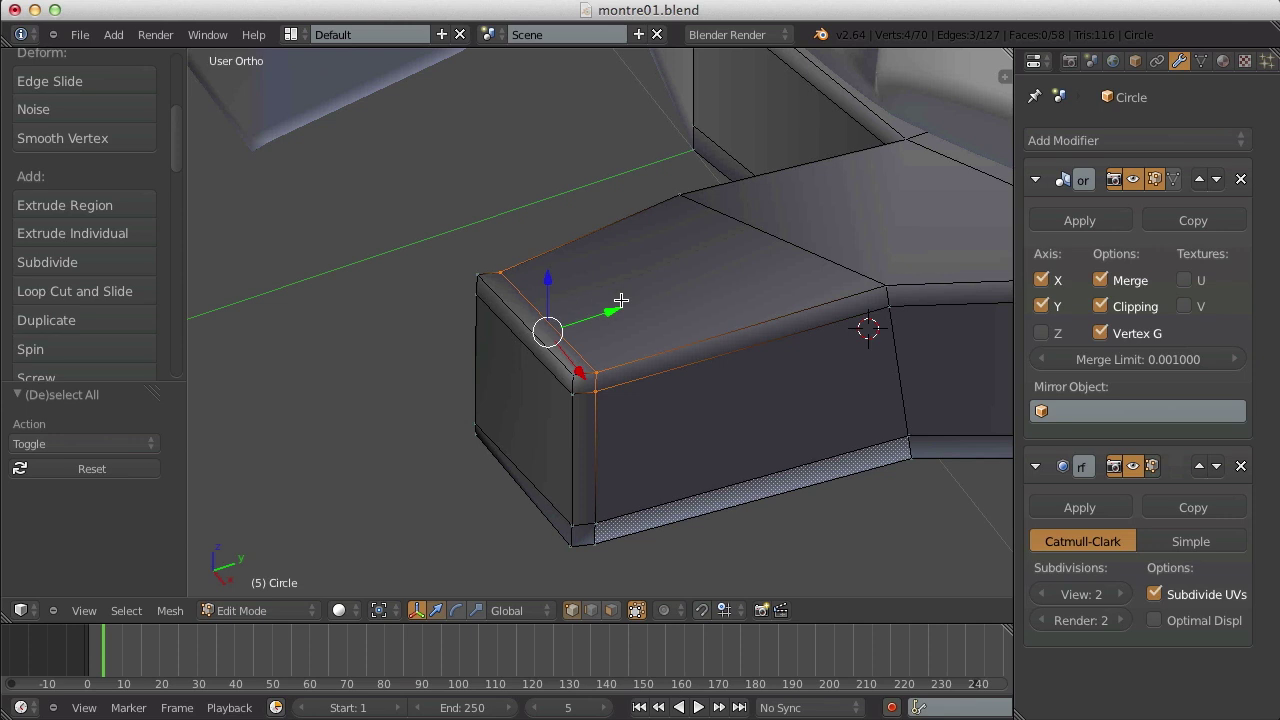
key(ctrl+e)
click(565, 618)
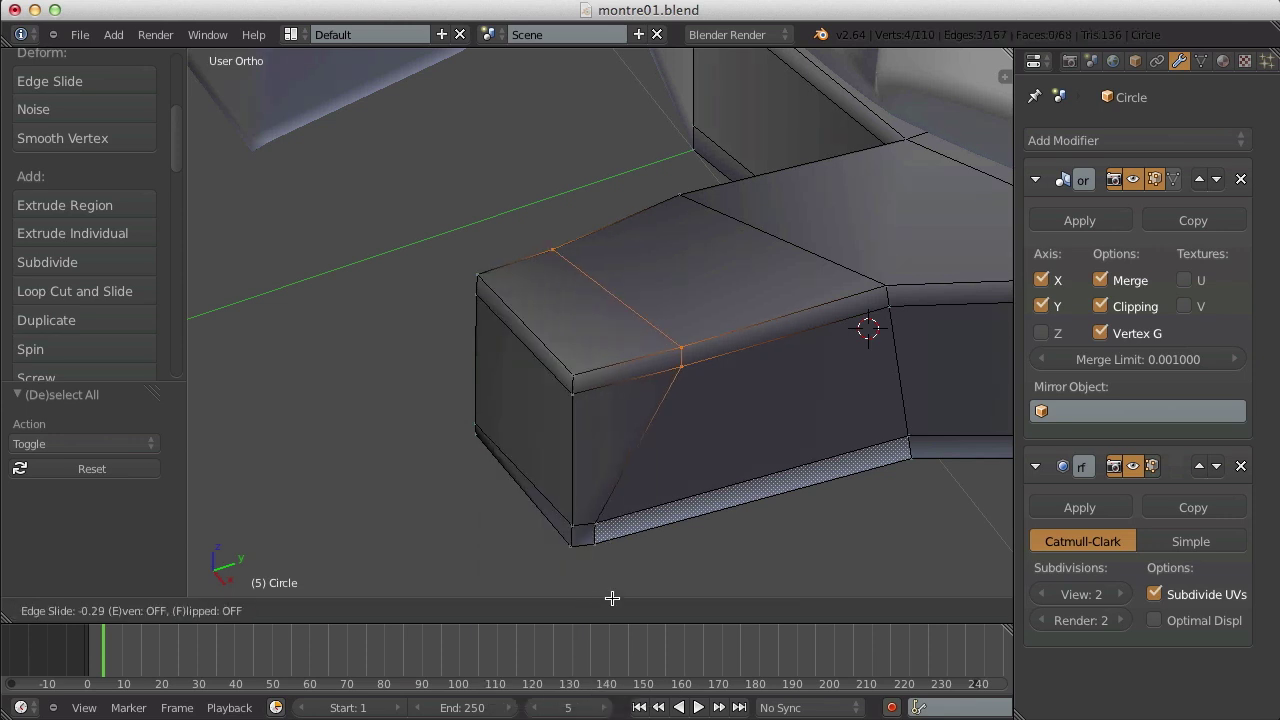
click(612, 598)
key(a)
- Edge Slide the upper edge at the lug's very tip back toward the case to chamfer the corner
key(KP_3)
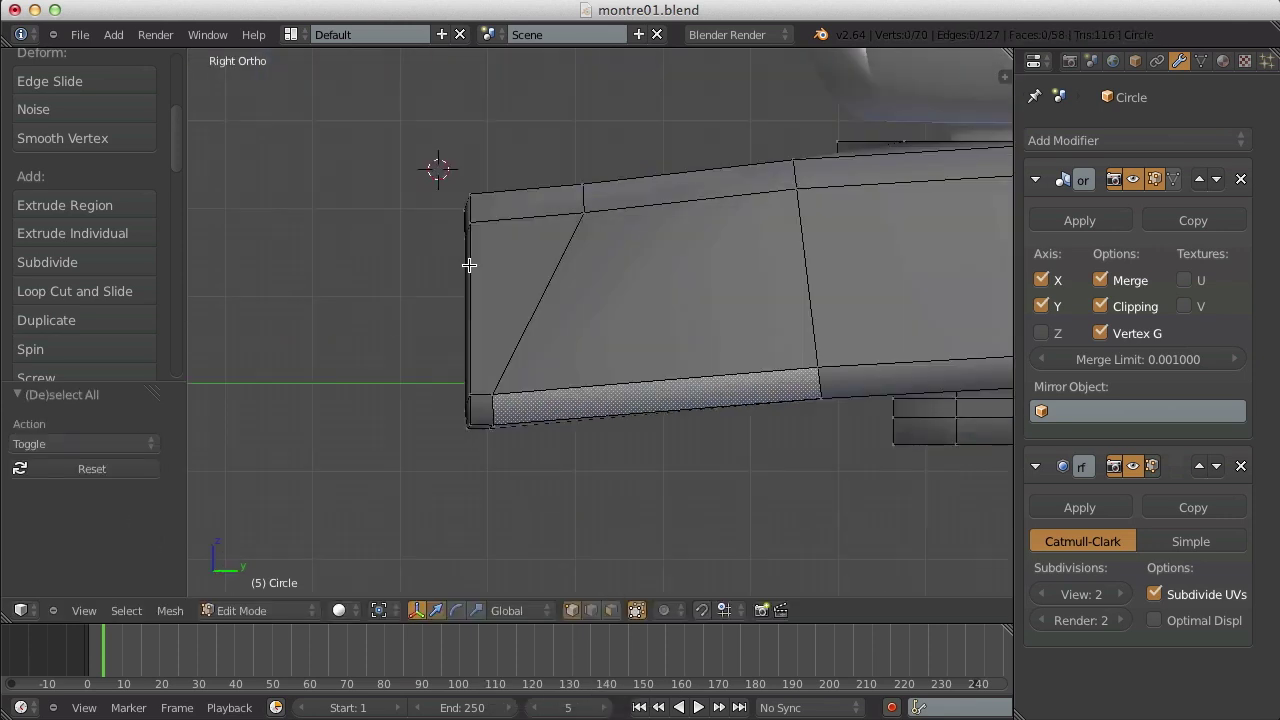
middle_drag(471, 143, 508, 184)
right_click(487, 227)
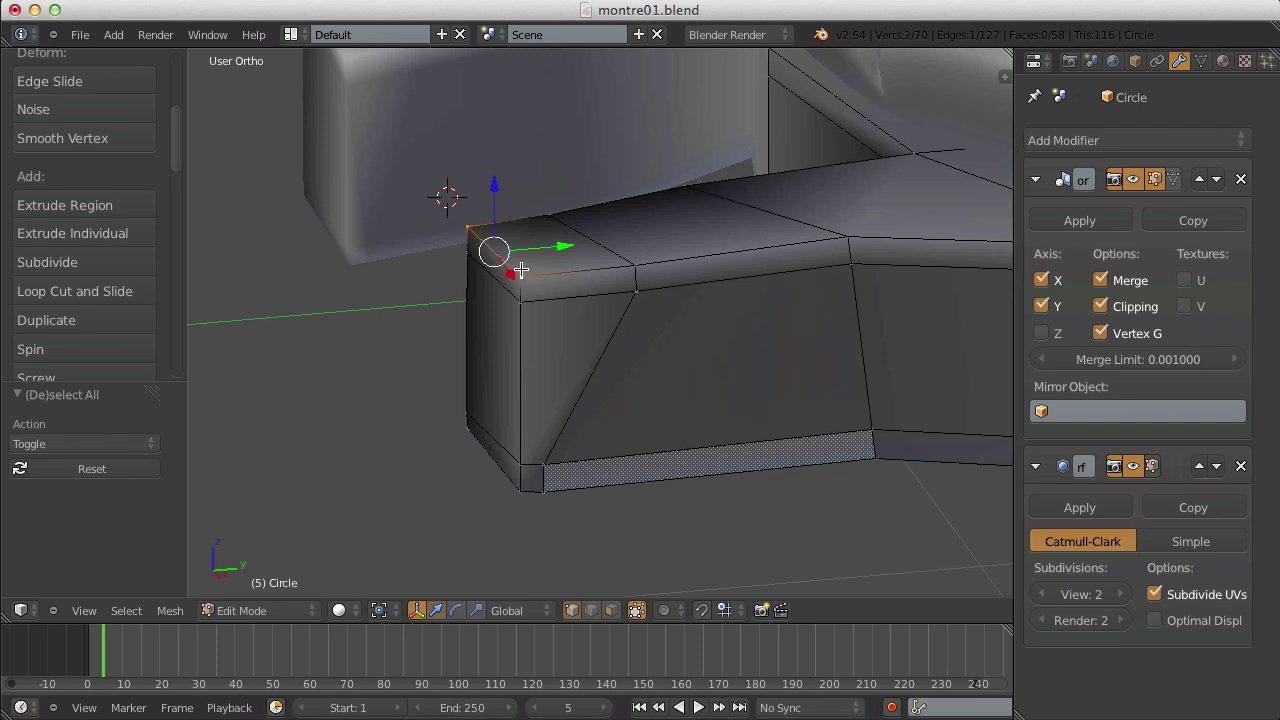
middle_drag(536, 262, 606, 288)
key(ctrl+e)
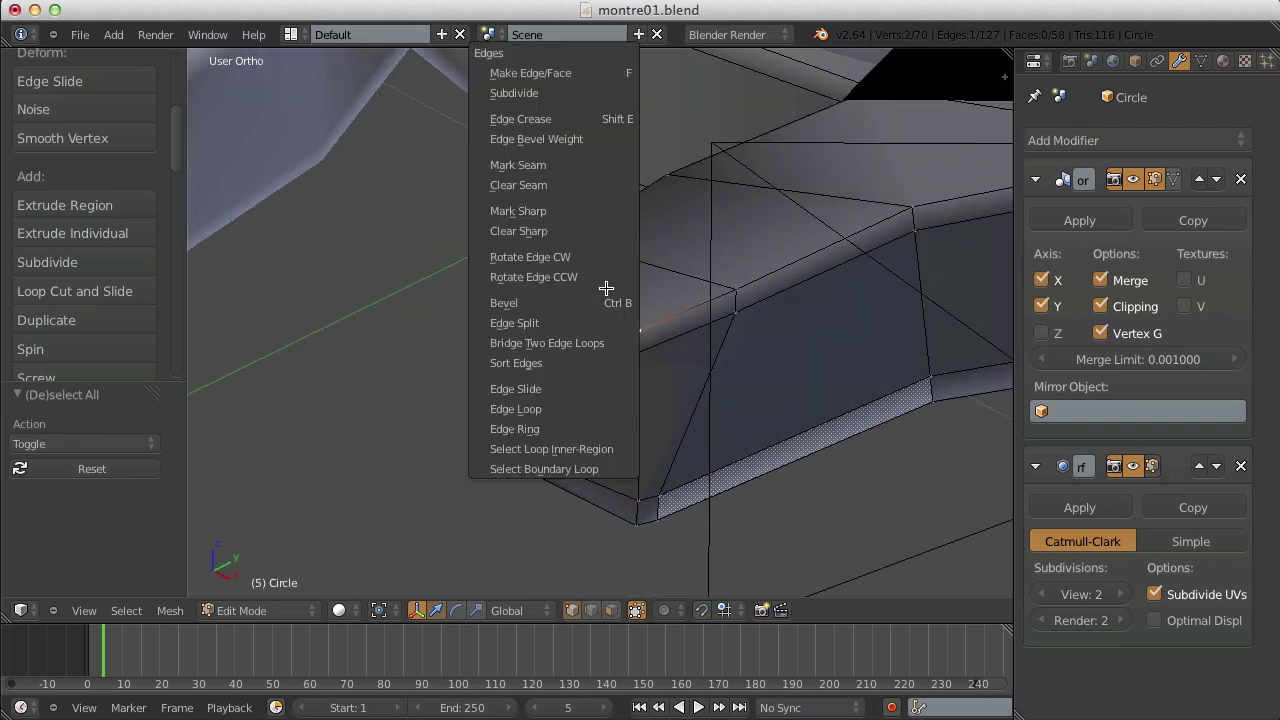
click(575, 390)
click(600, 375)
key(KP_3)
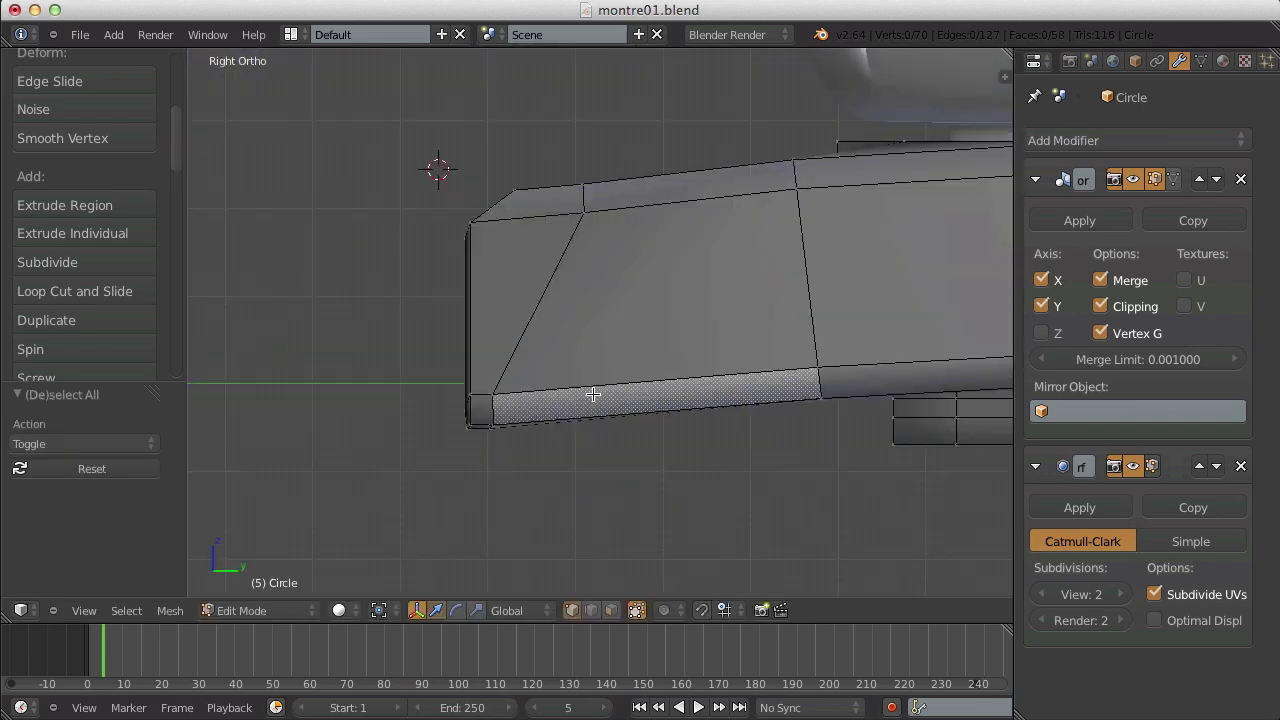
- In right wireframe view, move the two vertices at the top of the lug's end face down and slightly outward
key(a)
key(b)
drag(427, 204, 479, 258)
key(g)
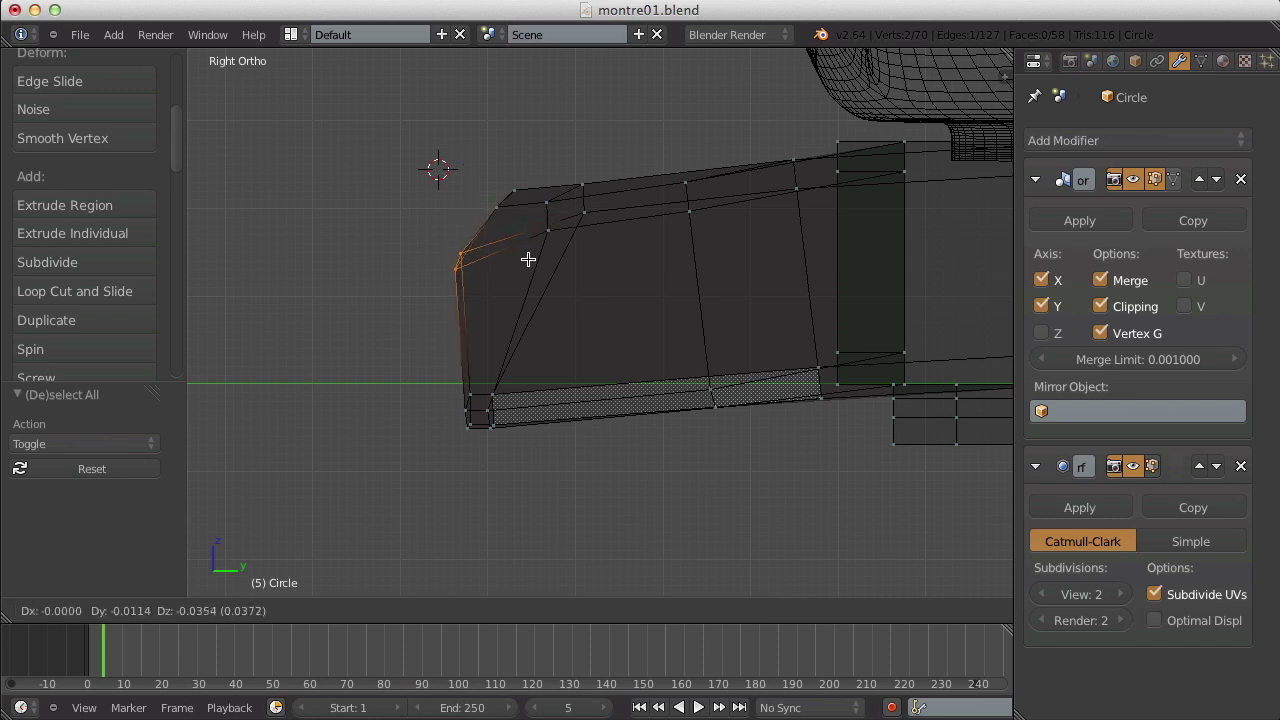
click(525, 279)
- Move the two vertices on the chamfer's upper edge slightly down and outward to round the lug's tip
key(a)
key(b)
drag(517, 208, 524, 218)
key(g)
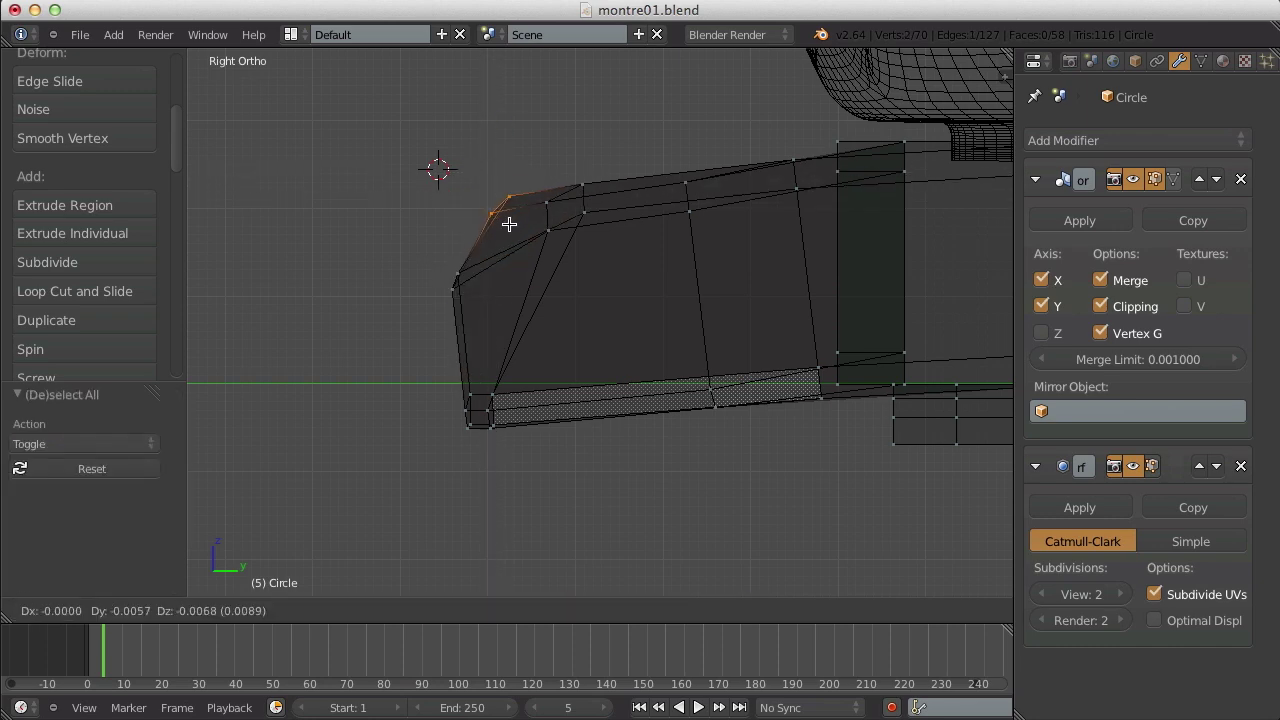
click(498, 246)
key(a)
- Examine the lug's rounded tip from several angles and in top view, comparing its edit mesh with the smoothed shape
key(Tab)
key(z)
scroll(521, 230, down, 7)
mouse_move(523, 229)
middle_down()
mouse_move(530, 299)
mouse_move(686, 357)
mouse_move(766, 471)
middle_up()
scroll(757, 423, up, 6)
key(Tab)
key(a)
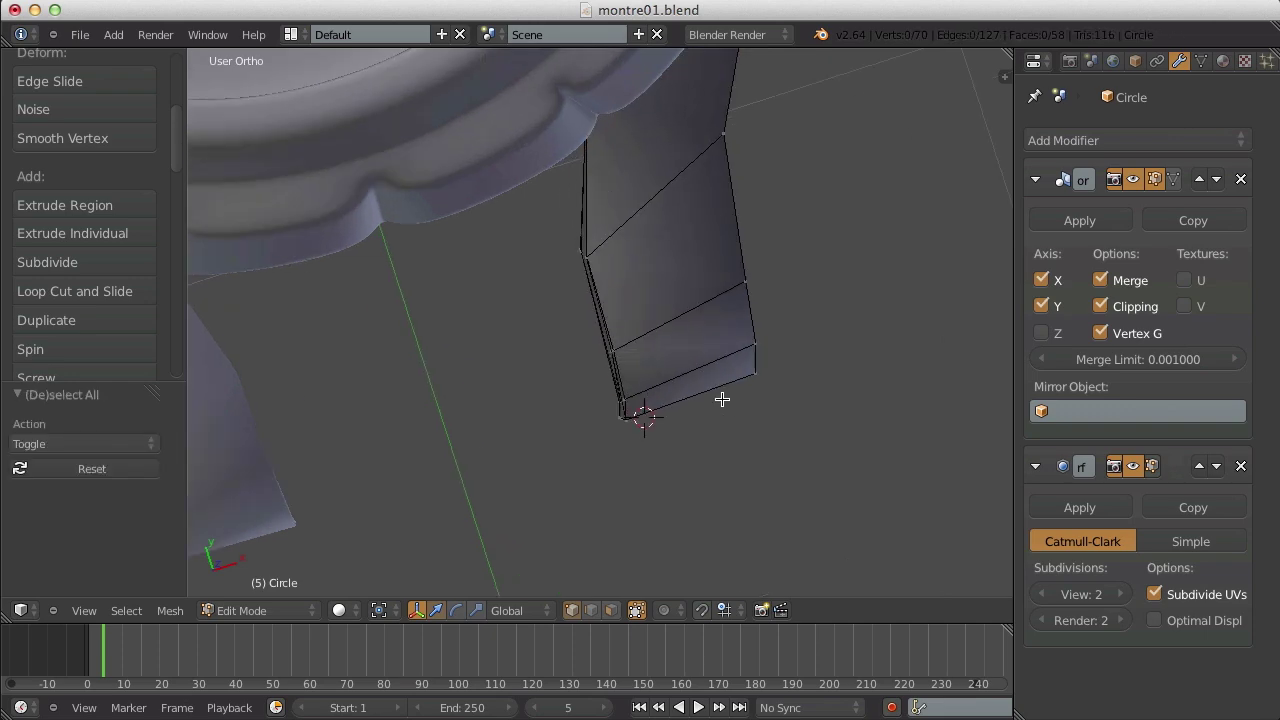
middle_drag(637, 335, 686, 229)
middle_drag(692, 282, 406, 270)
key(Tab)
scroll(478, 282, down, 6)
middle_drag(497, 276, 624, 453)
scroll(779, 321, down, 5)
scroll(620, 433, up, 3)
key(KP_7)
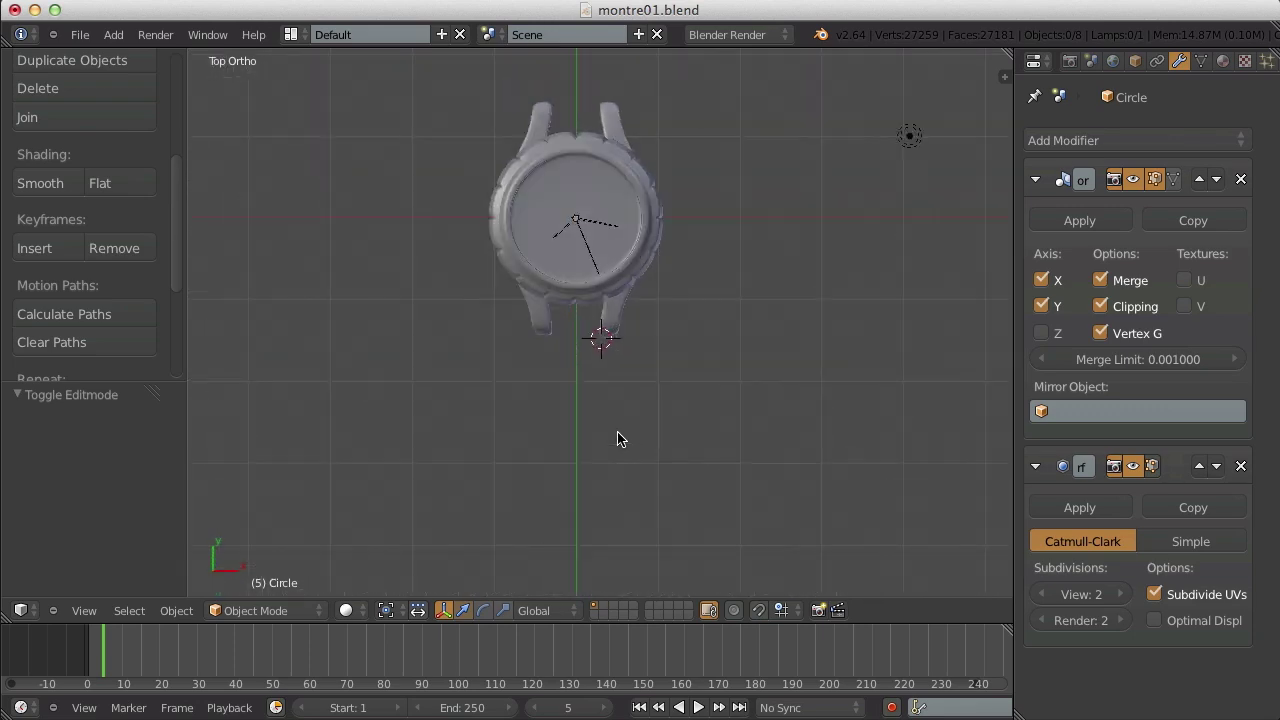
key(Tab)
scroll(690, 406, up, 5)
key(a)
key(a)
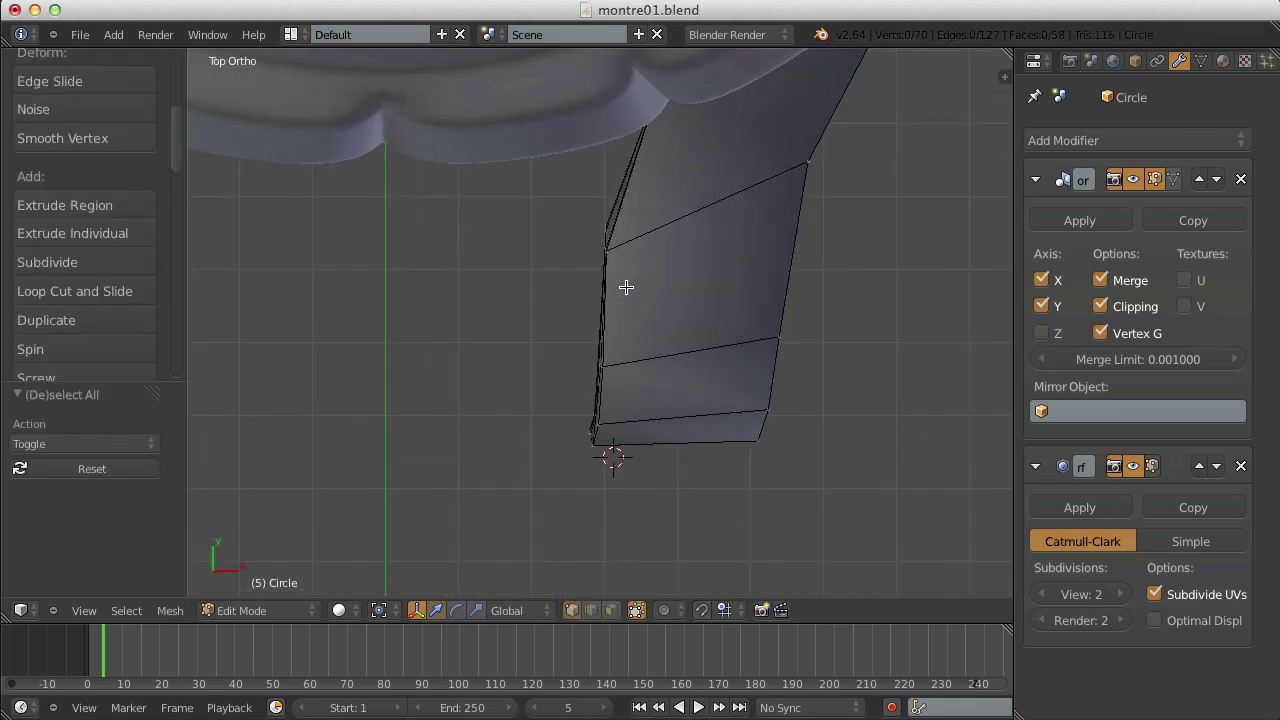
middle_drag(626, 286, 668, 198)
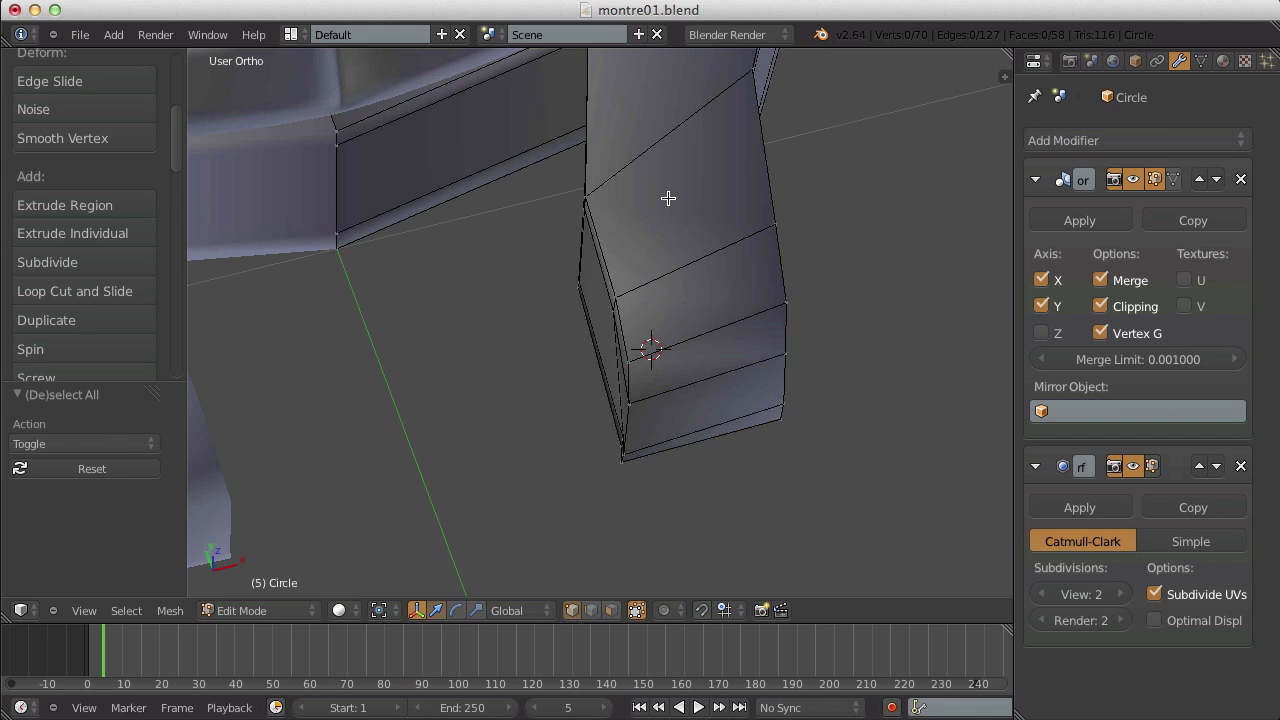
key(Tab)
scroll(630, 194, down, 3)
key(Tab)
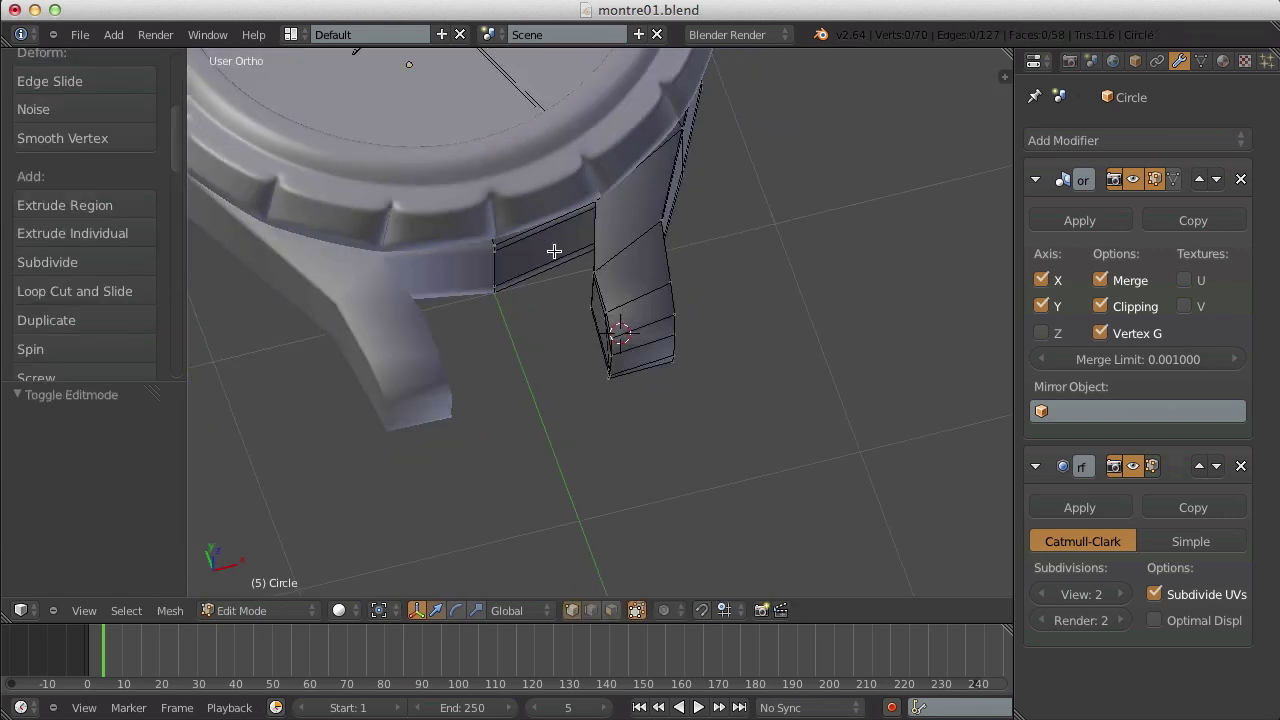
- In face select mode, select the four faces along the lug's inner side and the case wall between the lugs, and duplicate them in place
click(532, 319)
scroll(620, 290, down, 2)
scroll(588, 300, up, 5)
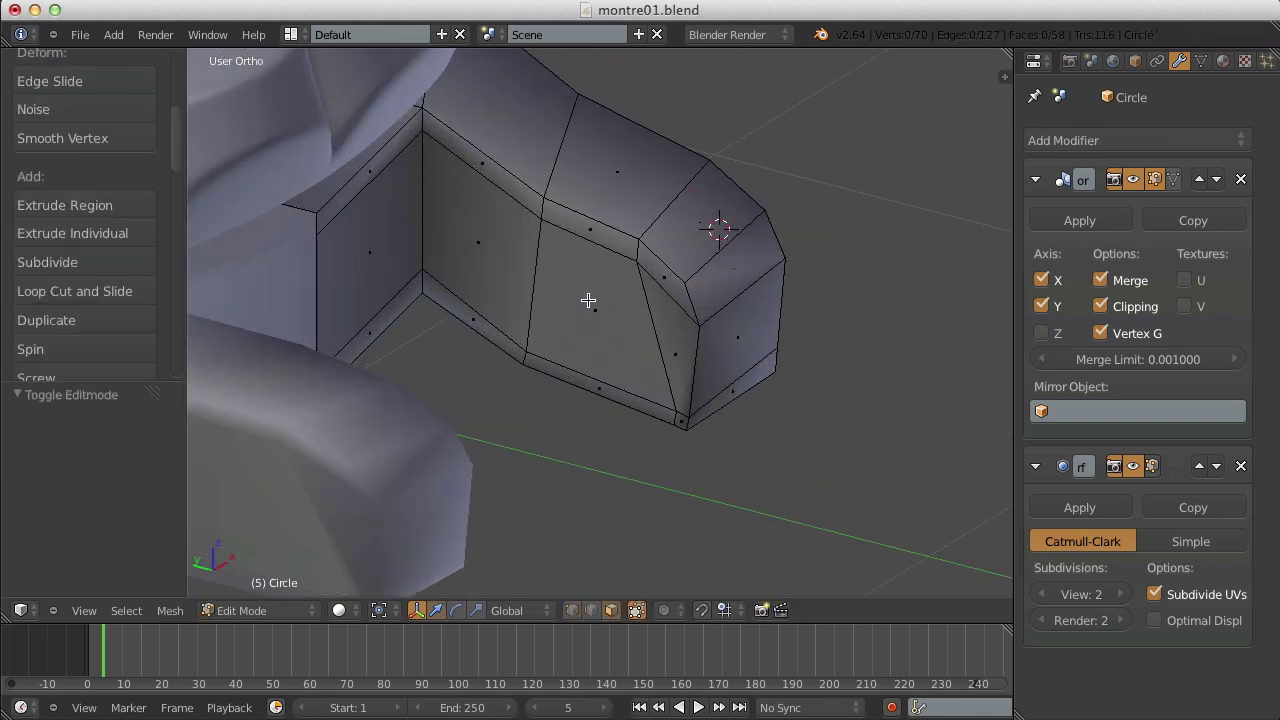
shift+right_click(466, 254)
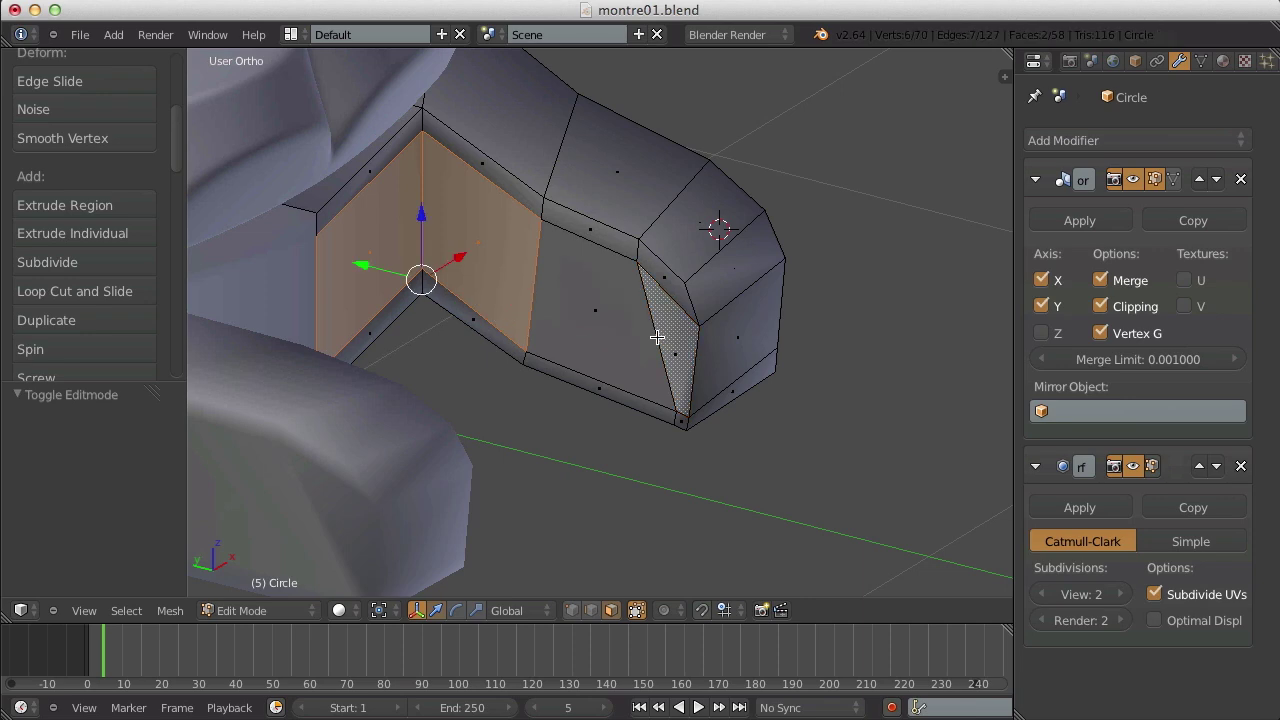
middle_drag(639, 325, 677, 303)
key(shift+d)
right_click(676, 311)
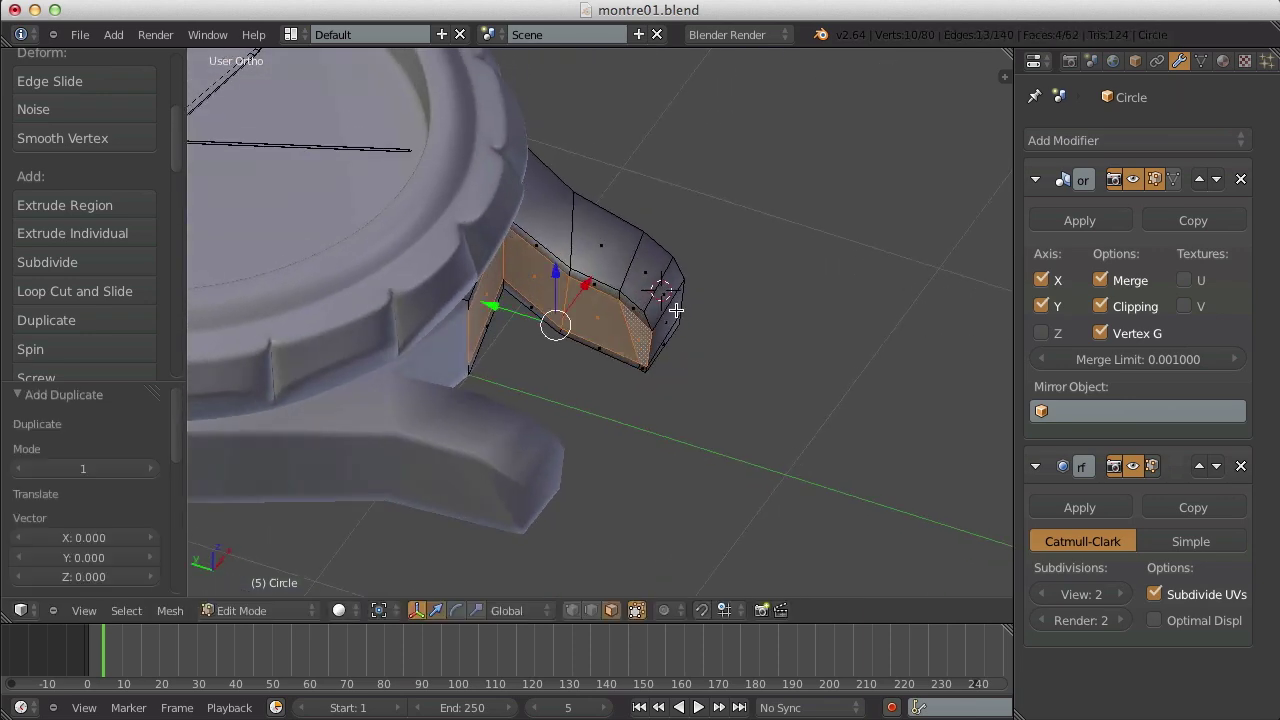
- Separate the duplicated lug and case-wall faces into their own object and compare its edit mesh with the smoothed shape
key(Tab)
right_click(630, 320)
key(a)
middle_drag(631, 322, 757, 314)
scroll(655, 336, down, 3)
key(Tab)
scroll(625, 352, down, 3)
scroll(683, 263, up, 5)
key(Tab)
key(Tab)
scroll(700, 314, up, 3)
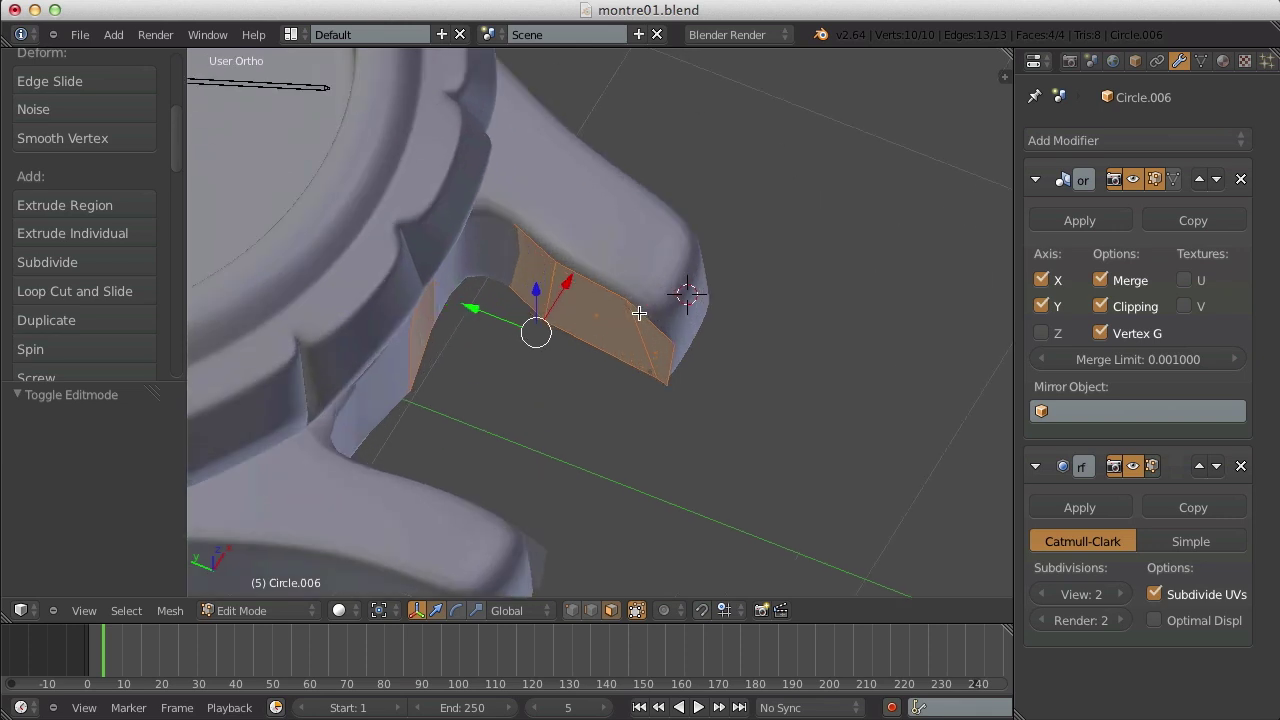
- Isolate the separated face strip by hiding all unselected objects, and clear the selection
key(Tab)
key(shift+h)
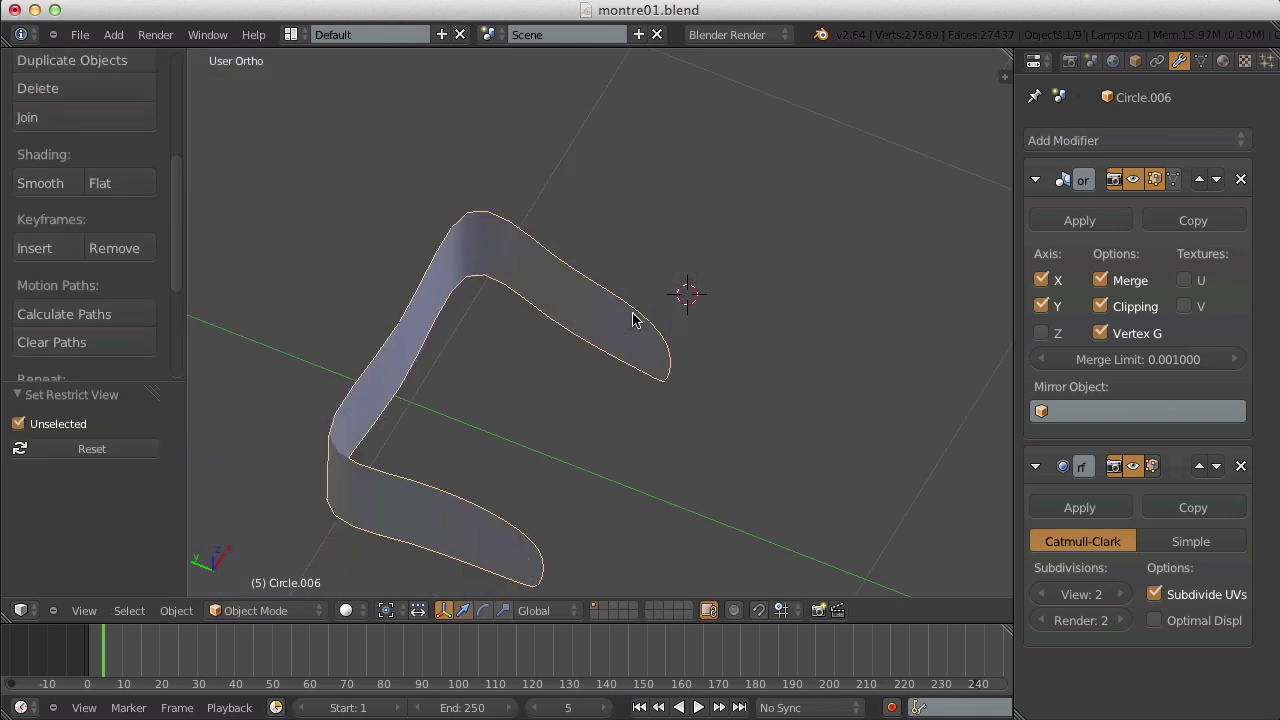
key(a)
scroll(634, 318, down, 9)
scroll(634, 326, up, 4)
- In vertex select mode, merge the two upper vertices at the strip's outer end at the outermost one
key(Tab)
middle_drag(647, 342, 714, 289)
key(a)
scroll(645, 322, up, 3)
key(ctrl+Tab)
click(650, 313)
scroll(729, 243, up, 2)
key(ctrl+Tab)
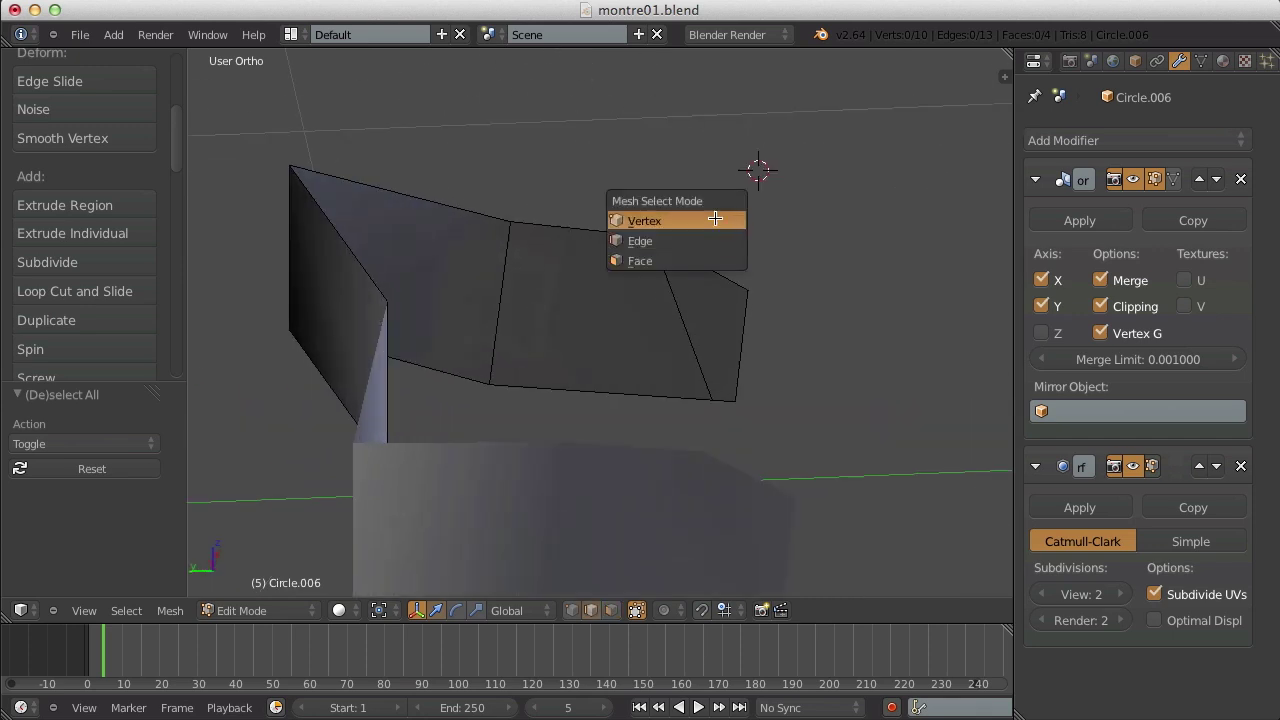
click(715, 218)
right_click(676, 248)
shift+right_click(759, 297)
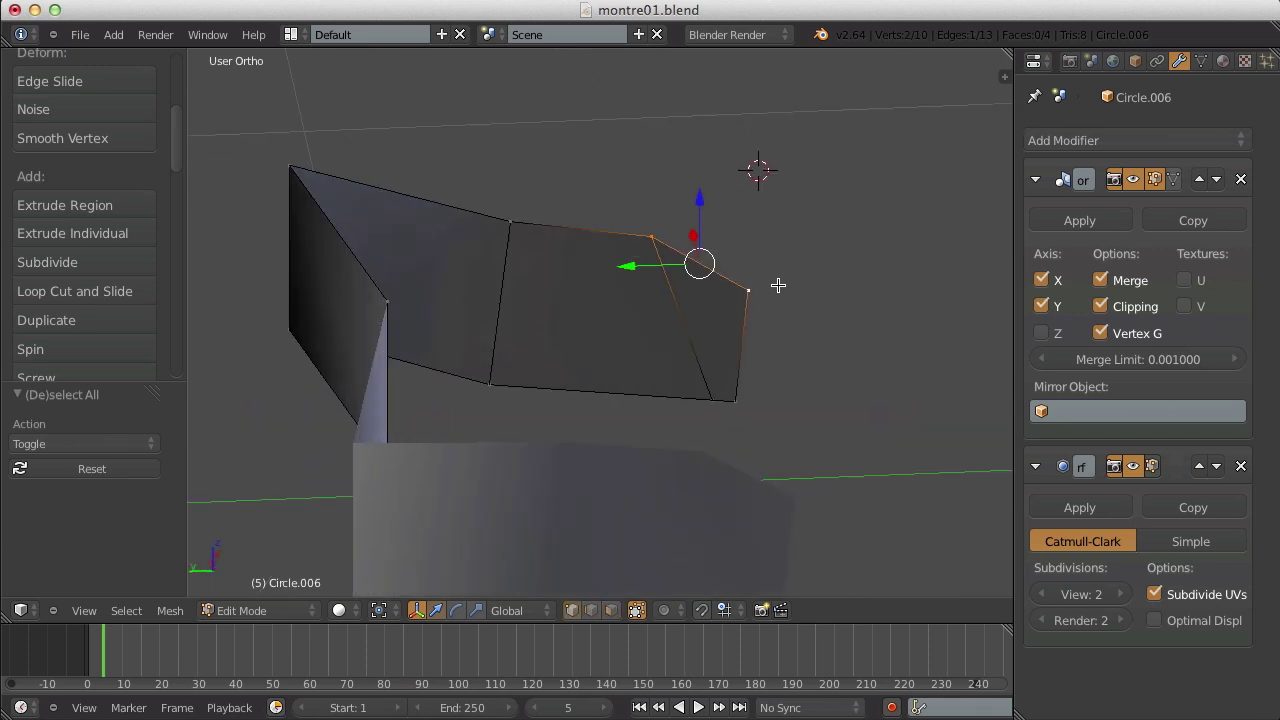
middle_drag(816, 276, 718, 289)
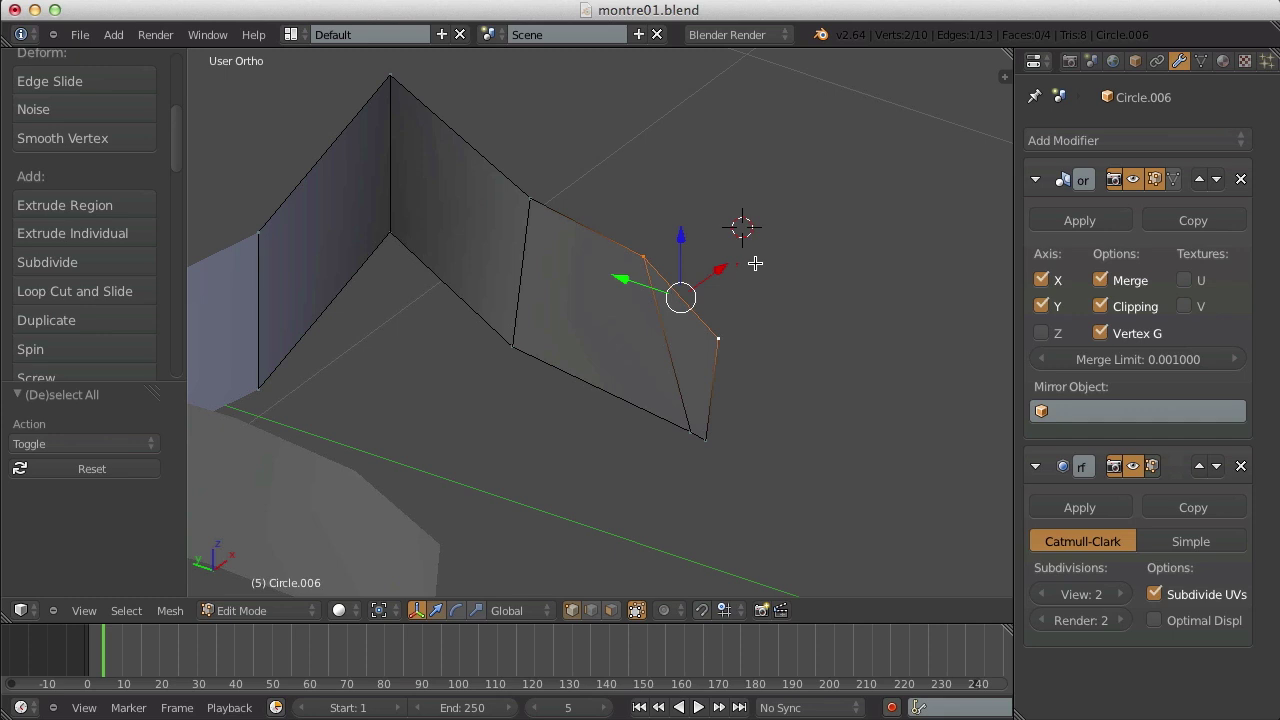
key(w)
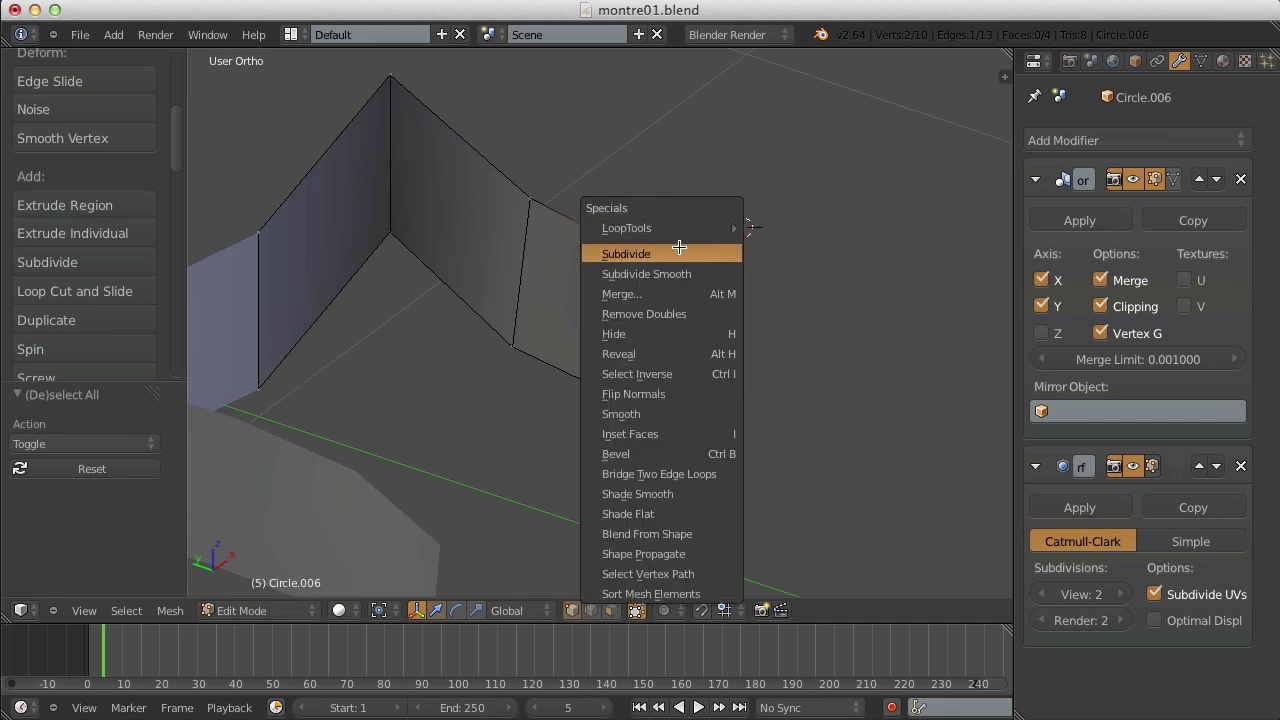
click(634, 291)
click(637, 317)
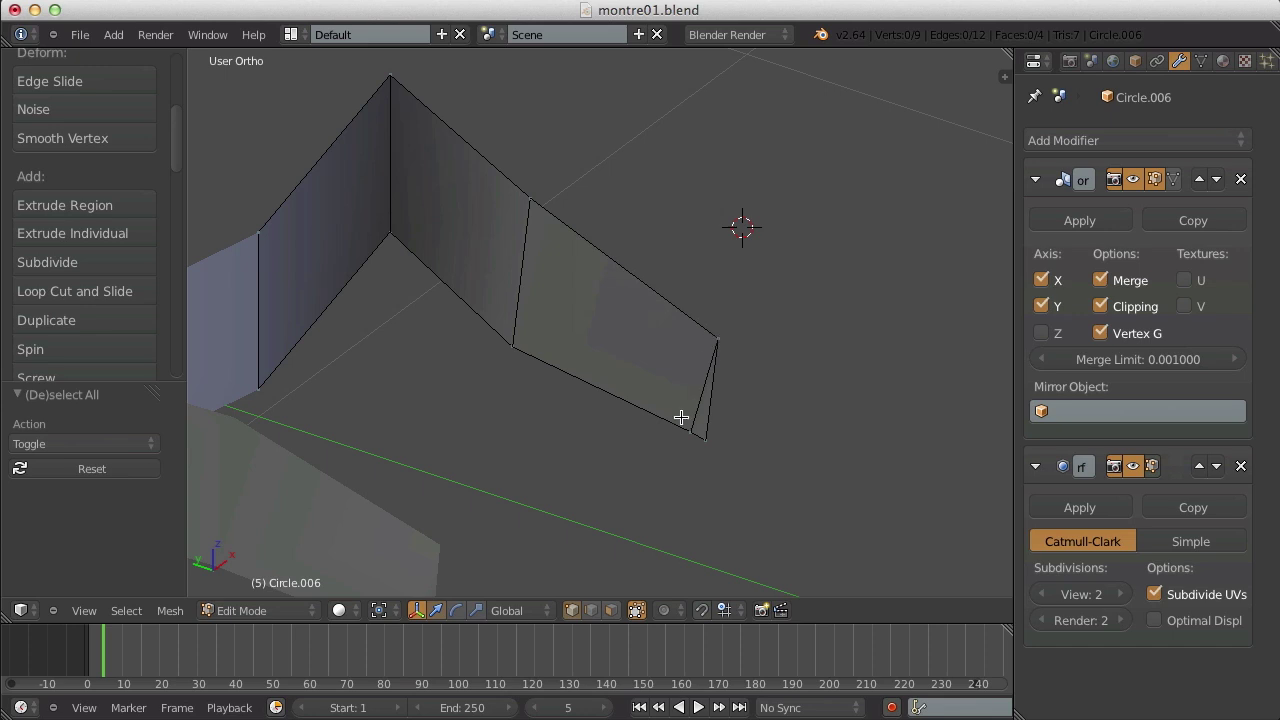
- Merge the two lower vertices at the strip's outer end using At Last, keeping the outermost one
key(w)
click(760, 224)
click(760, 224)
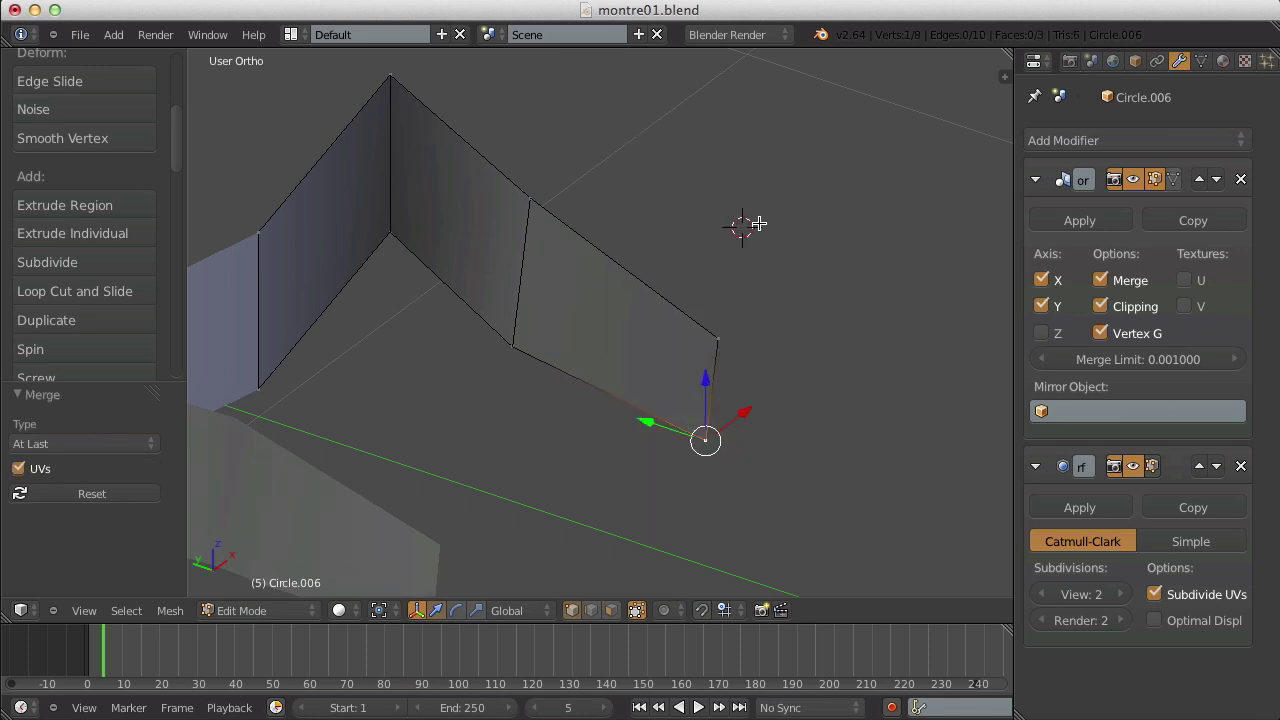
scroll(739, 247, down, 5)
middle_drag(645, 287, 480, 318)
key(Tab)
scroll(545, 317, down, 1)
key(Tab)
key(a)
scroll(707, 338, down, 3)
key(a)
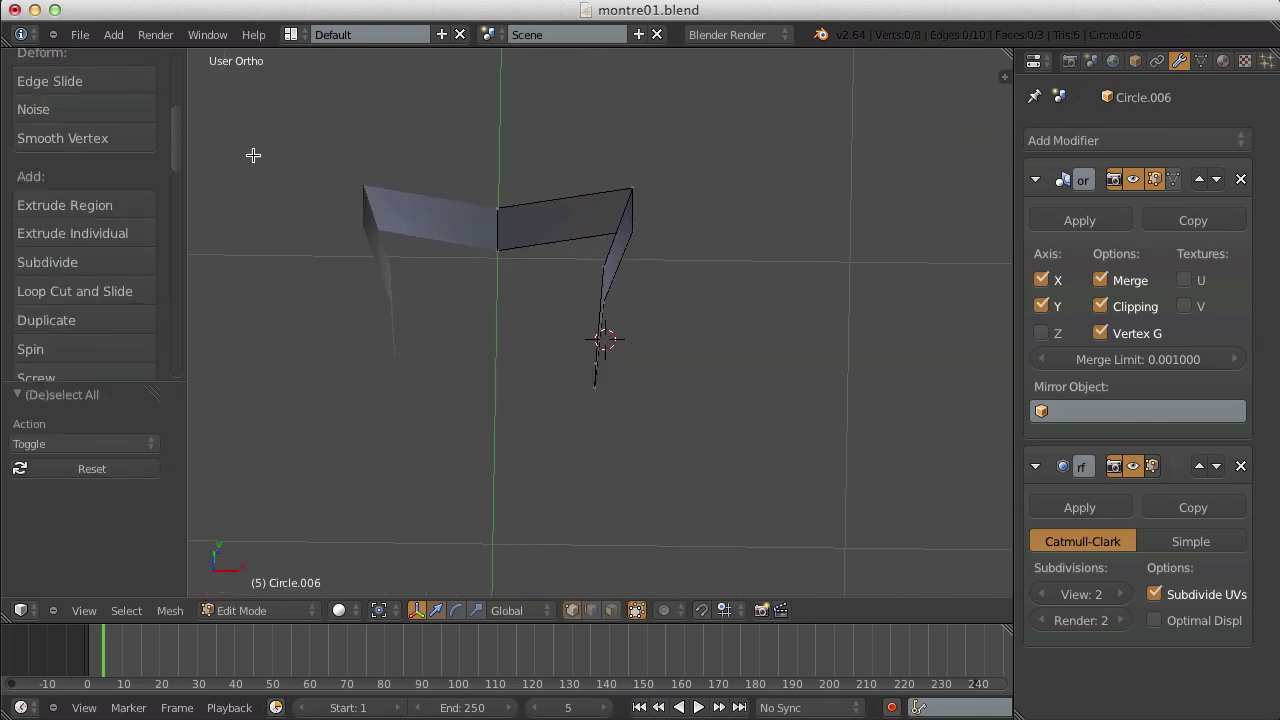
- Search the add-ons for "screen", enable 3D View: Screencast Keys, and start its key display in the viewport
click(79, 35)
click(130, 227)
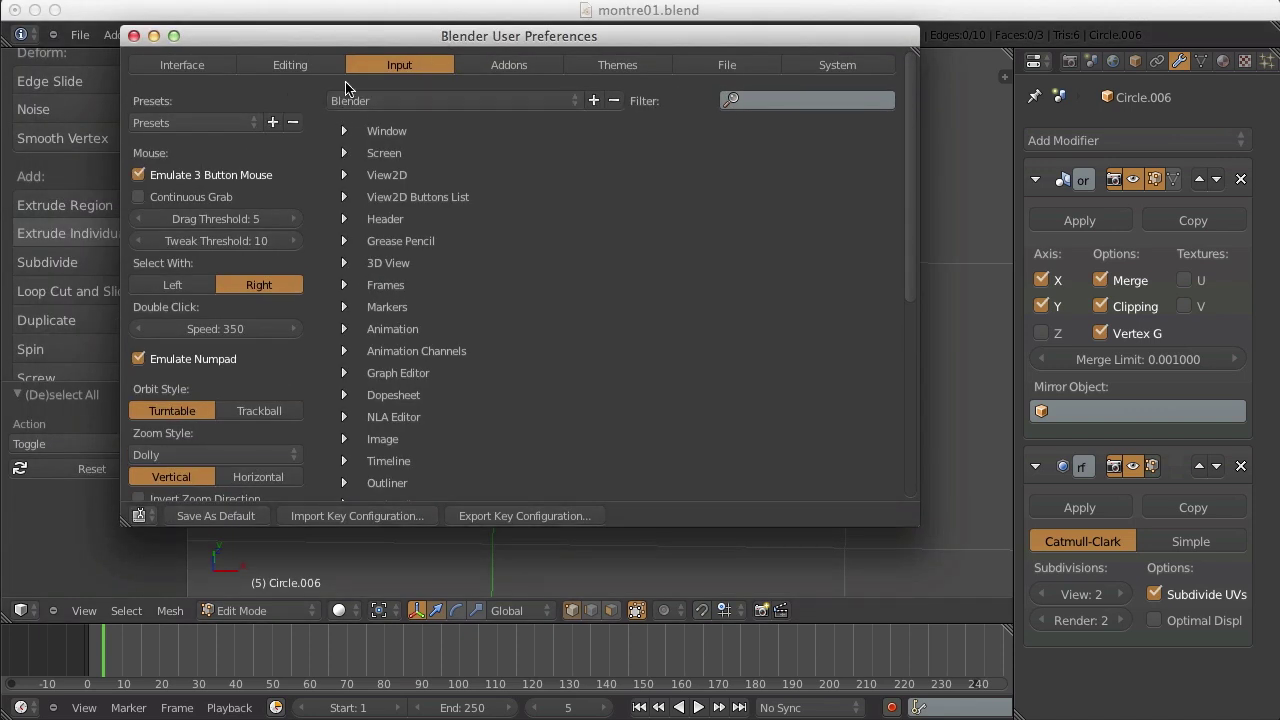
click(509, 64)
click(189, 100)
text(screen)
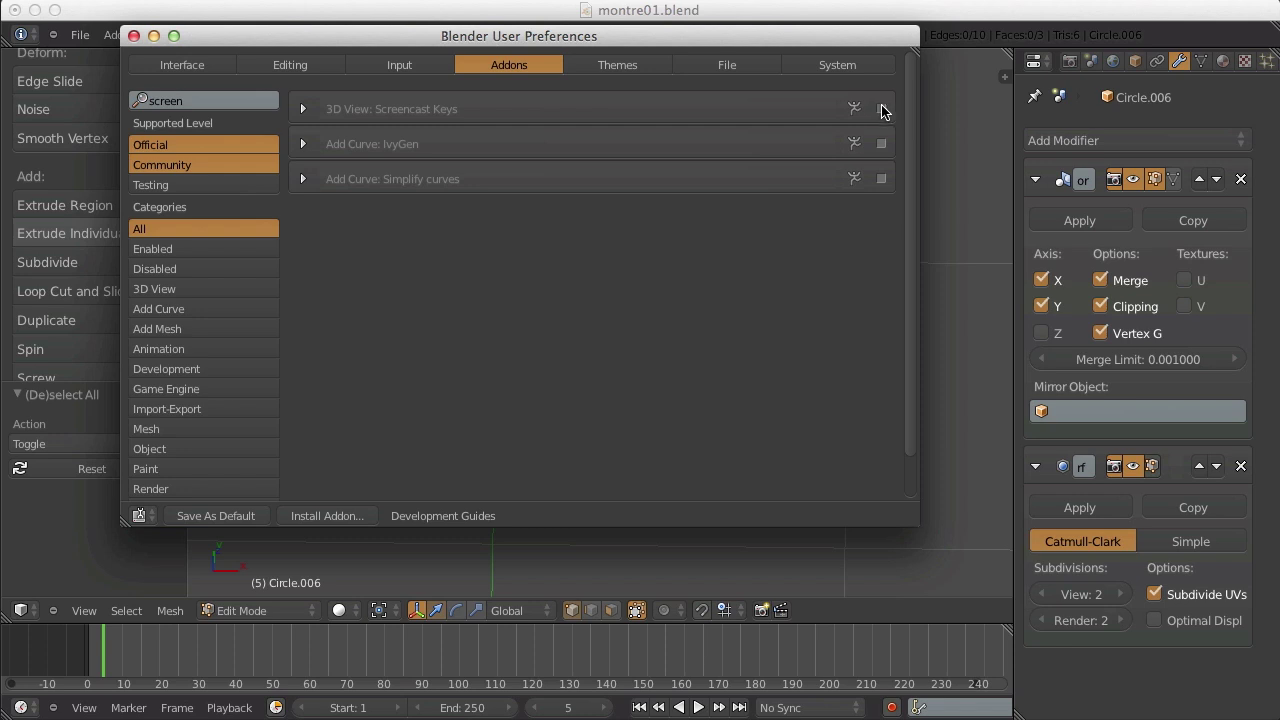
click(134, 36)
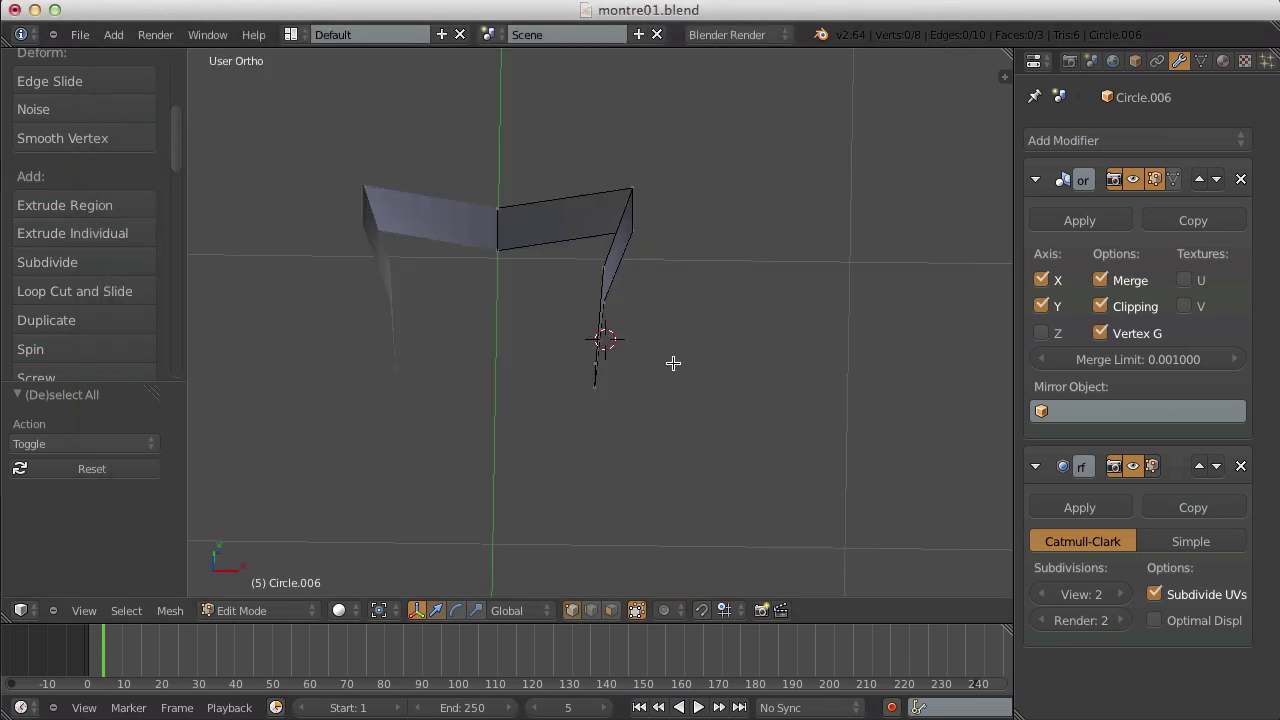
key(n)
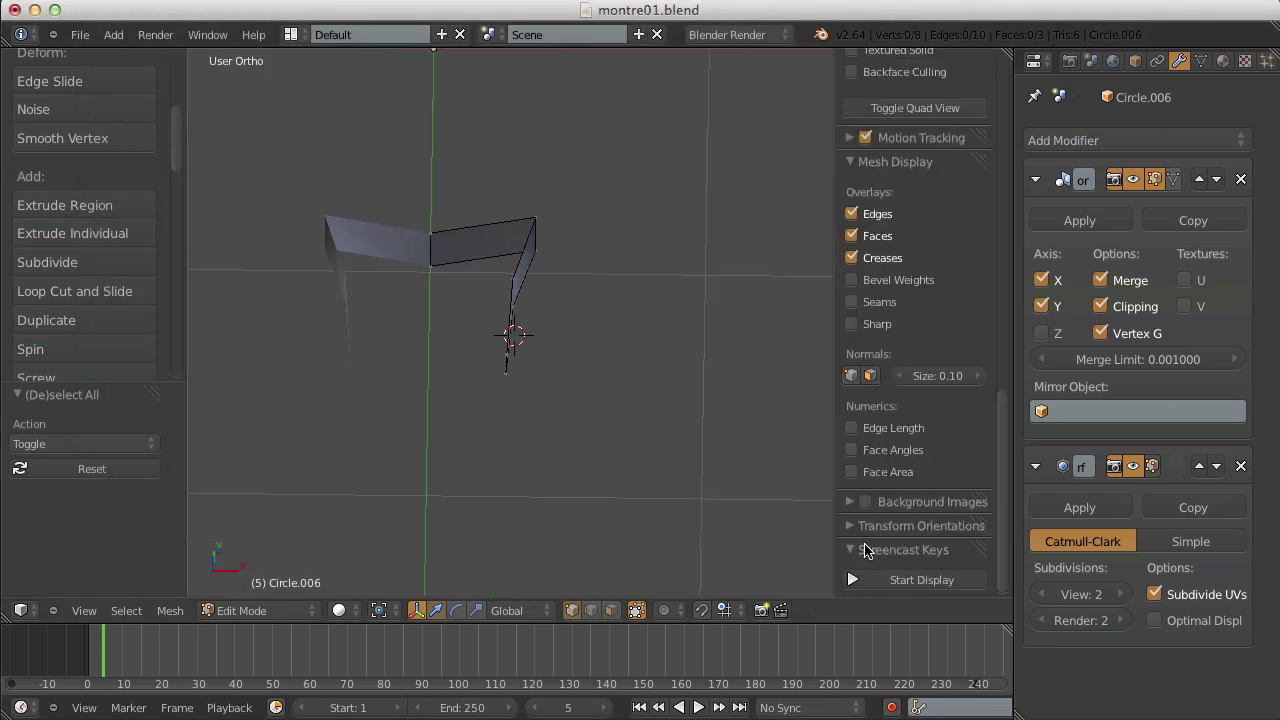
click(922, 580)
scroll(900, 545, down, 4)
key(n)
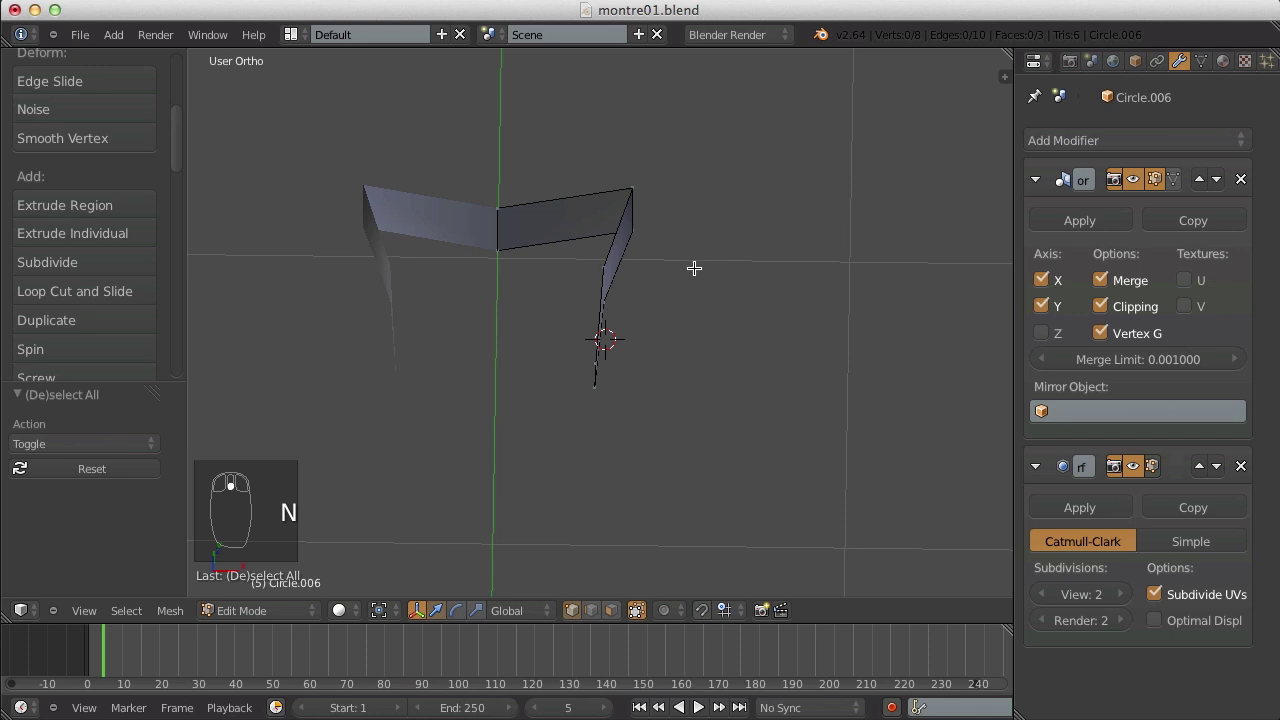
- Extrude the upper edge of the strip's outer section and move it along X to the mirror centre line
middle_drag(694, 268, 674, 363)
key(a)
key(a)
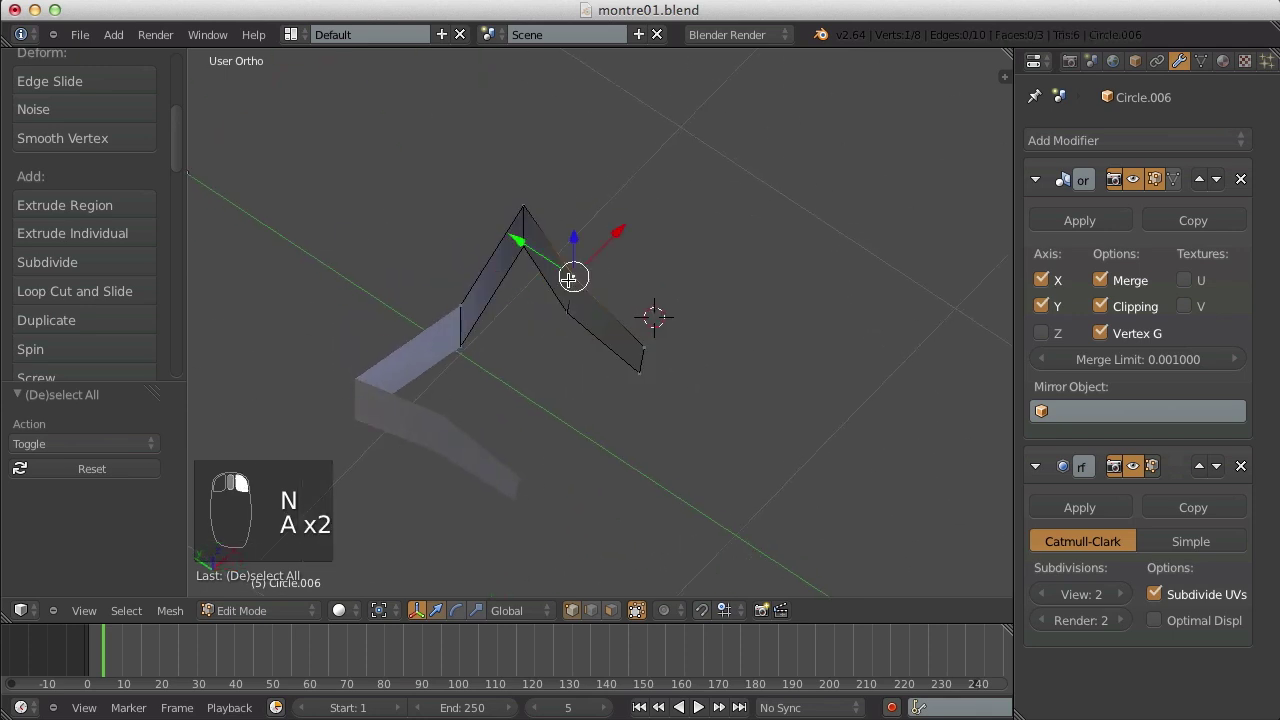
shift+right_click(643, 322)
key(e)
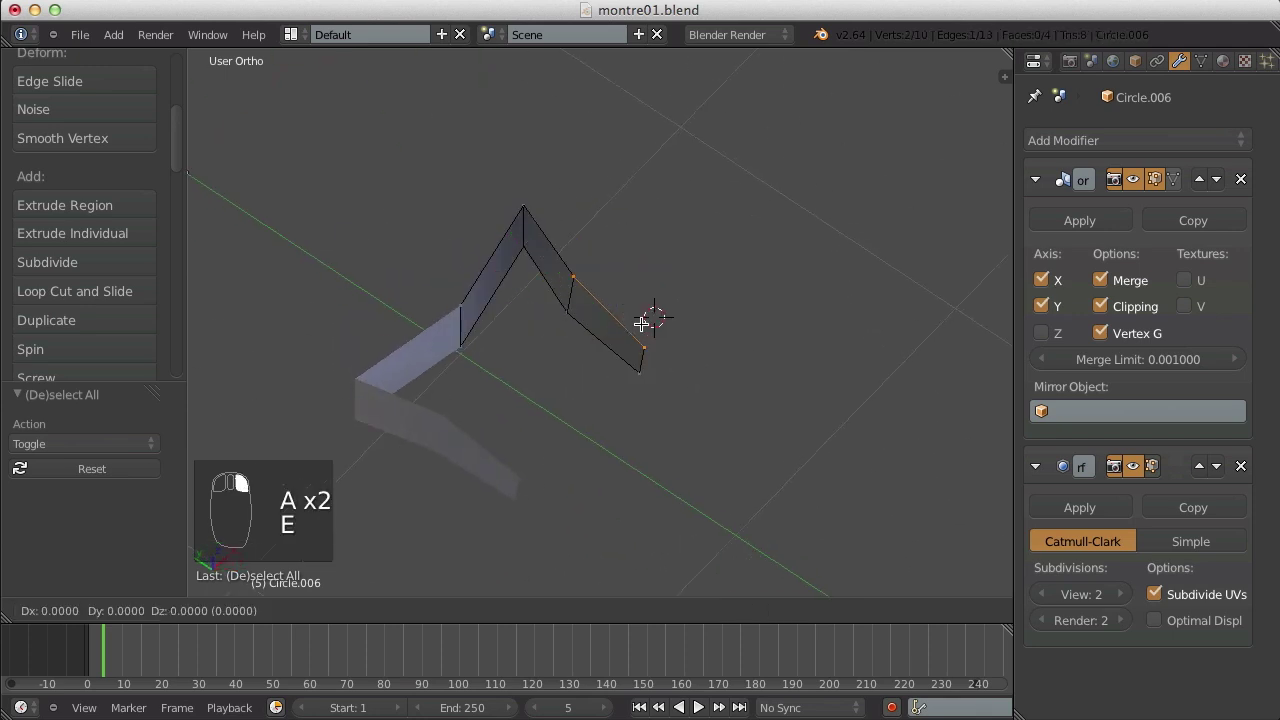
click(643, 323)
middle_drag(665, 303, 610, 320)
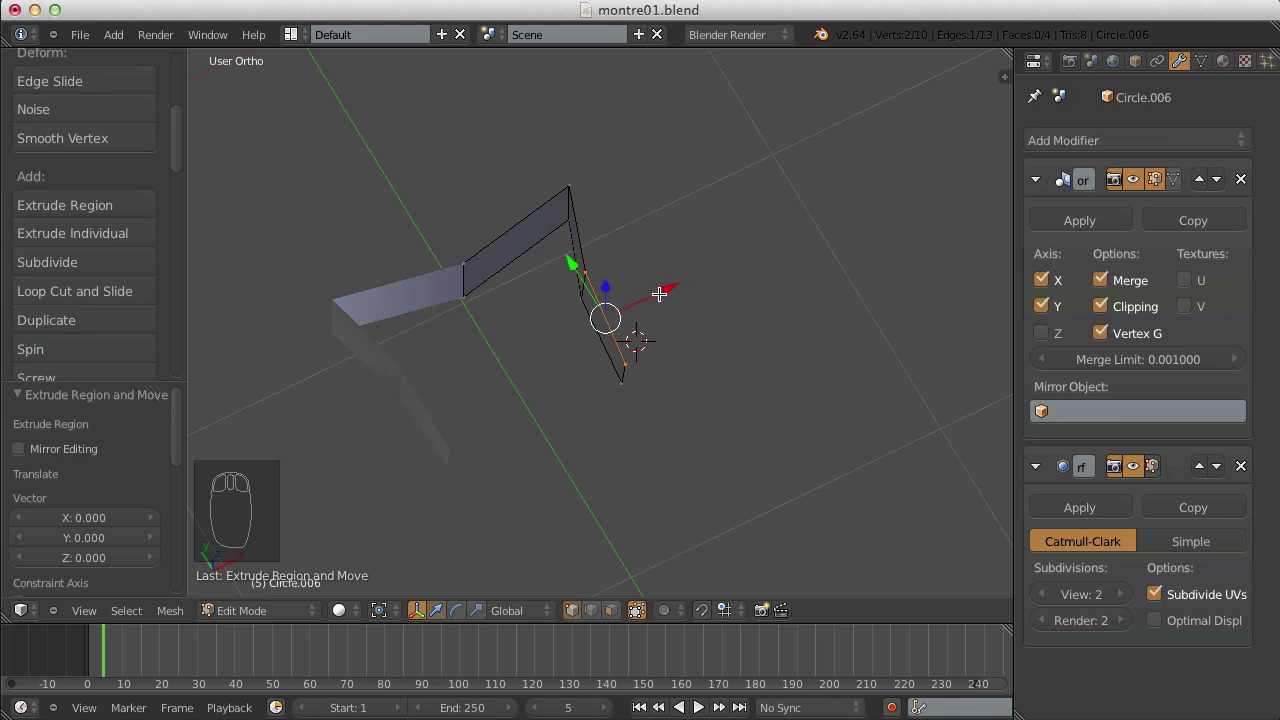
key(g)
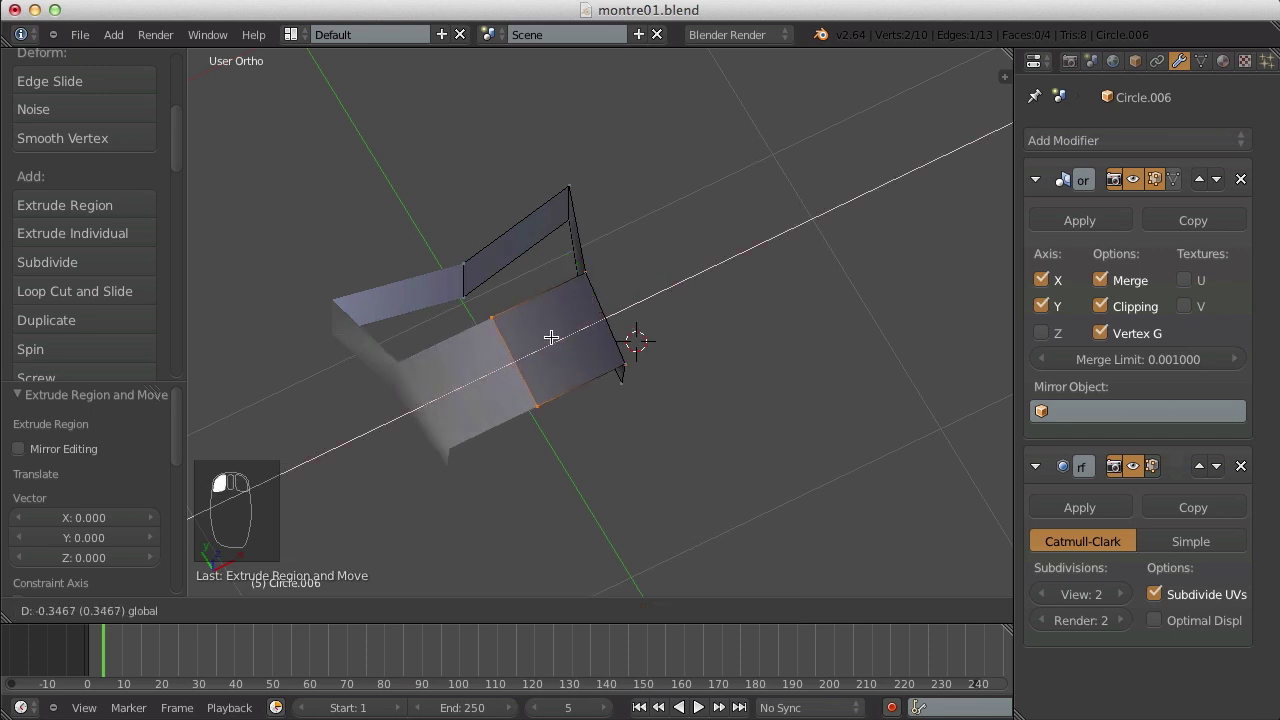
click(592, 334)
key(a)
- Fill the upper gap between the extruded top face and the case-side wall with a face, and check the smoothed shape
middle_drag(593, 335, 504, 269)
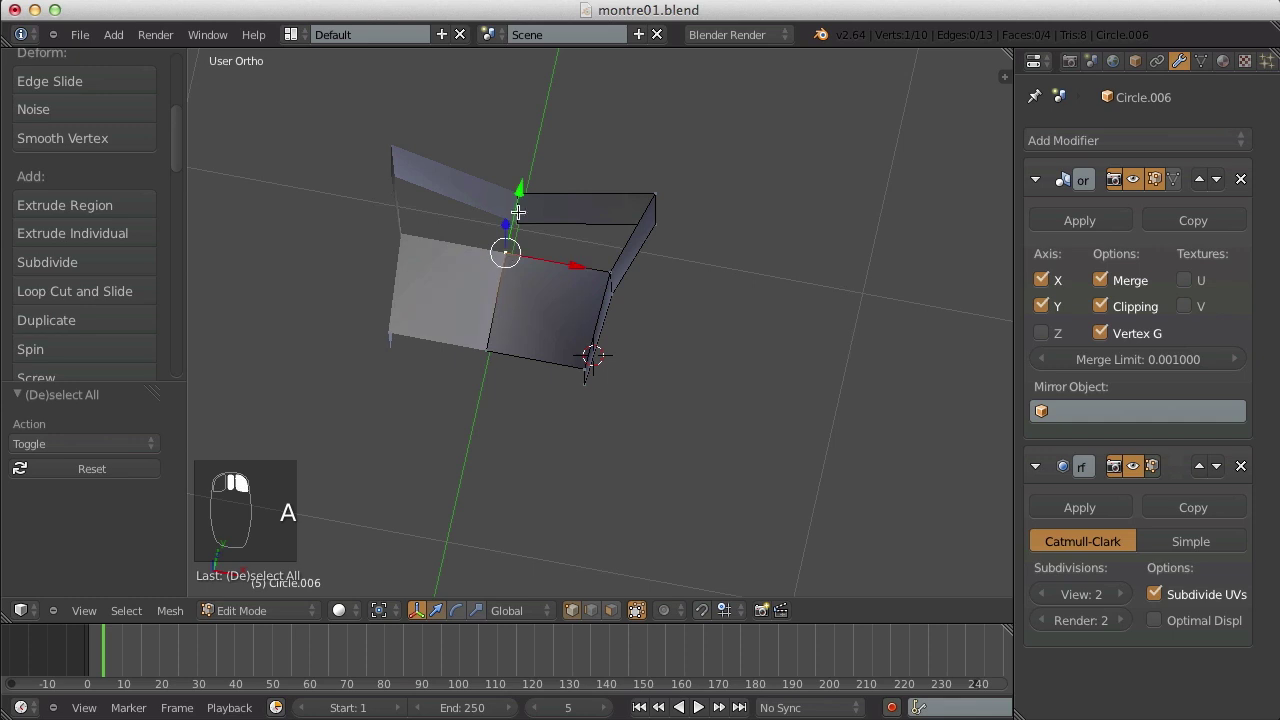
key(f)
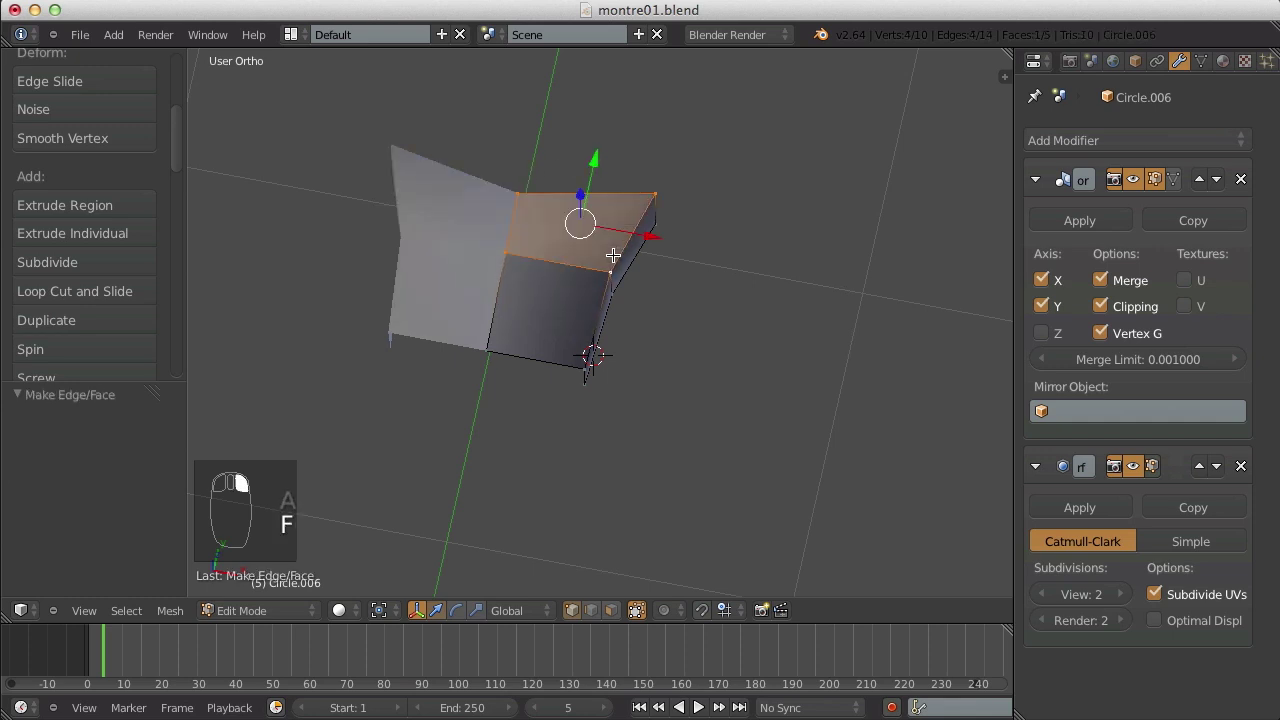
key(a)
key(Tab)
middle_drag(559, 411, 700, 18)
key(Tab)
scroll(588, 217, up, 5)
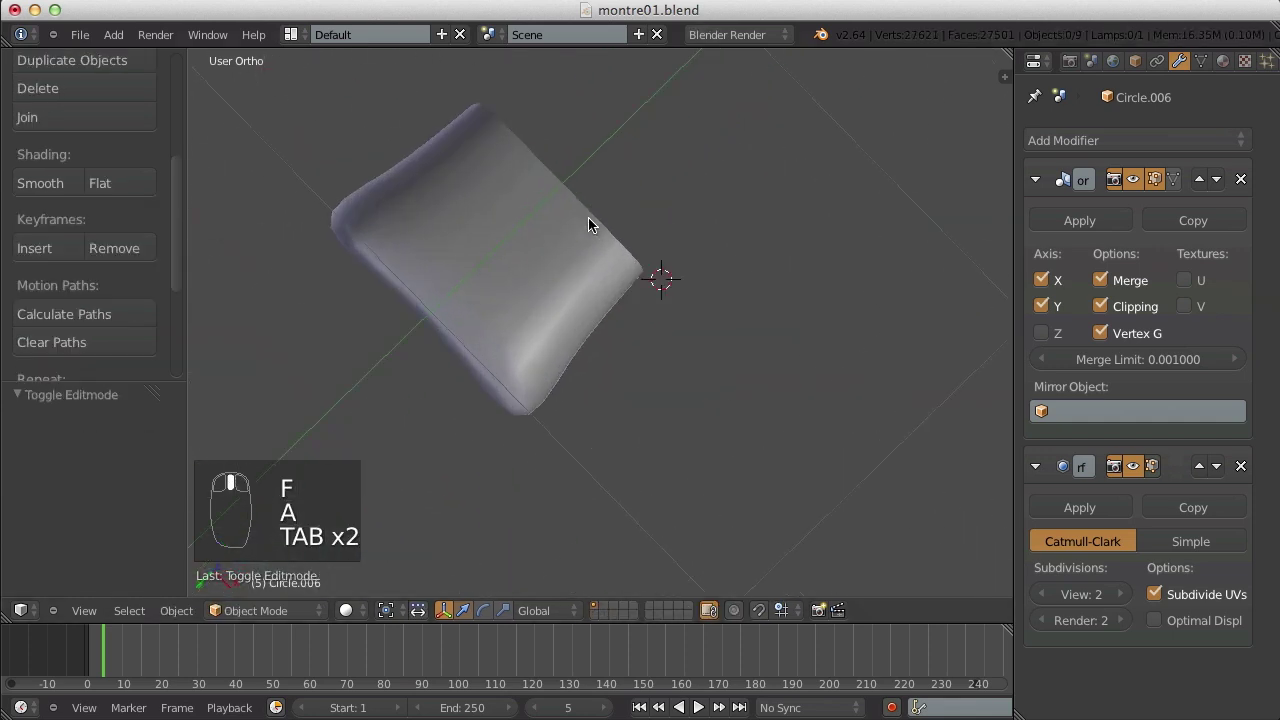
- Extrude the lower edge of the strip's outer section along X to the mirror centre line
key(Tab)
middle_drag(571, 299, 814, 334)
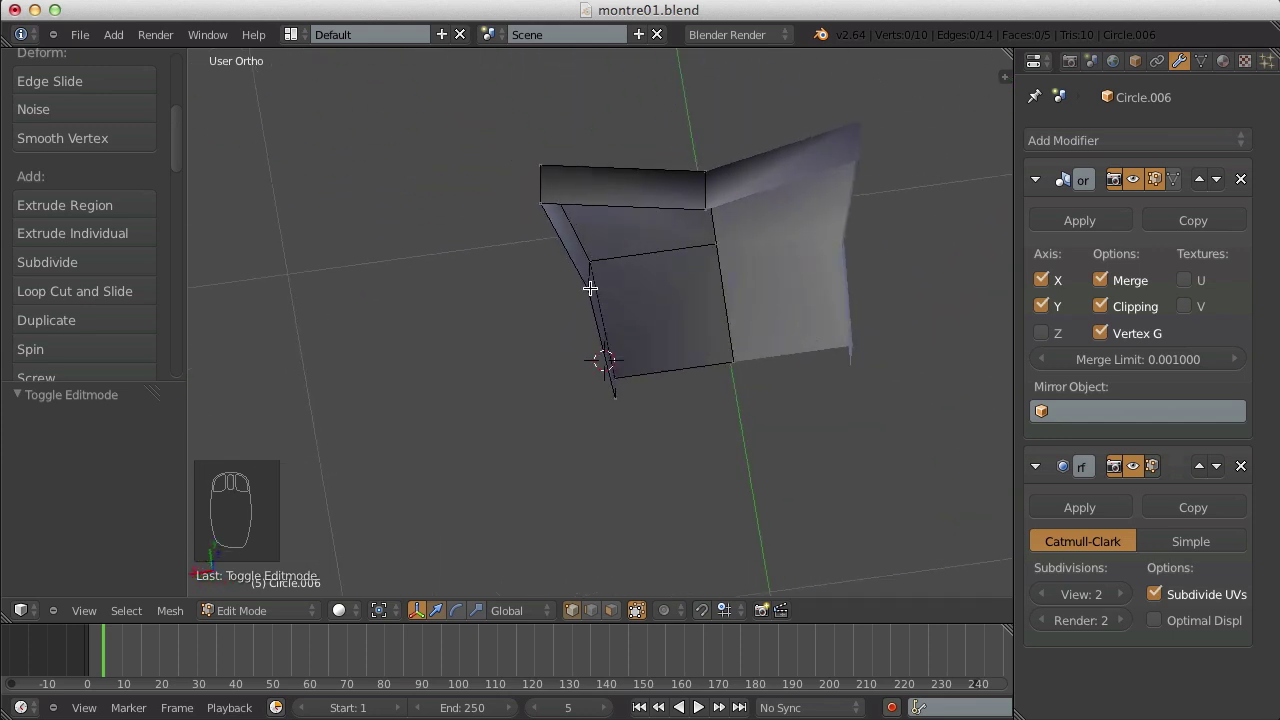
middle_drag(642, 388, 691, 400)
key(e)
right_click(691, 400)
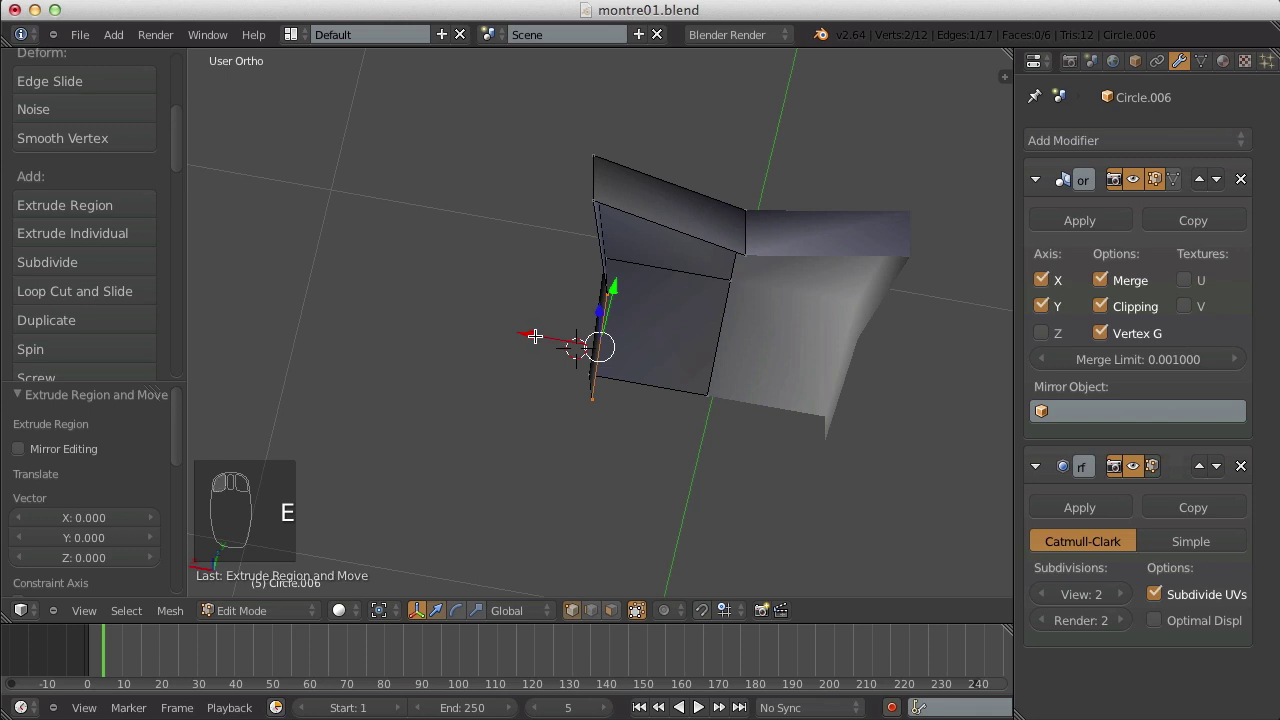
drag(533, 335, 683, 369)
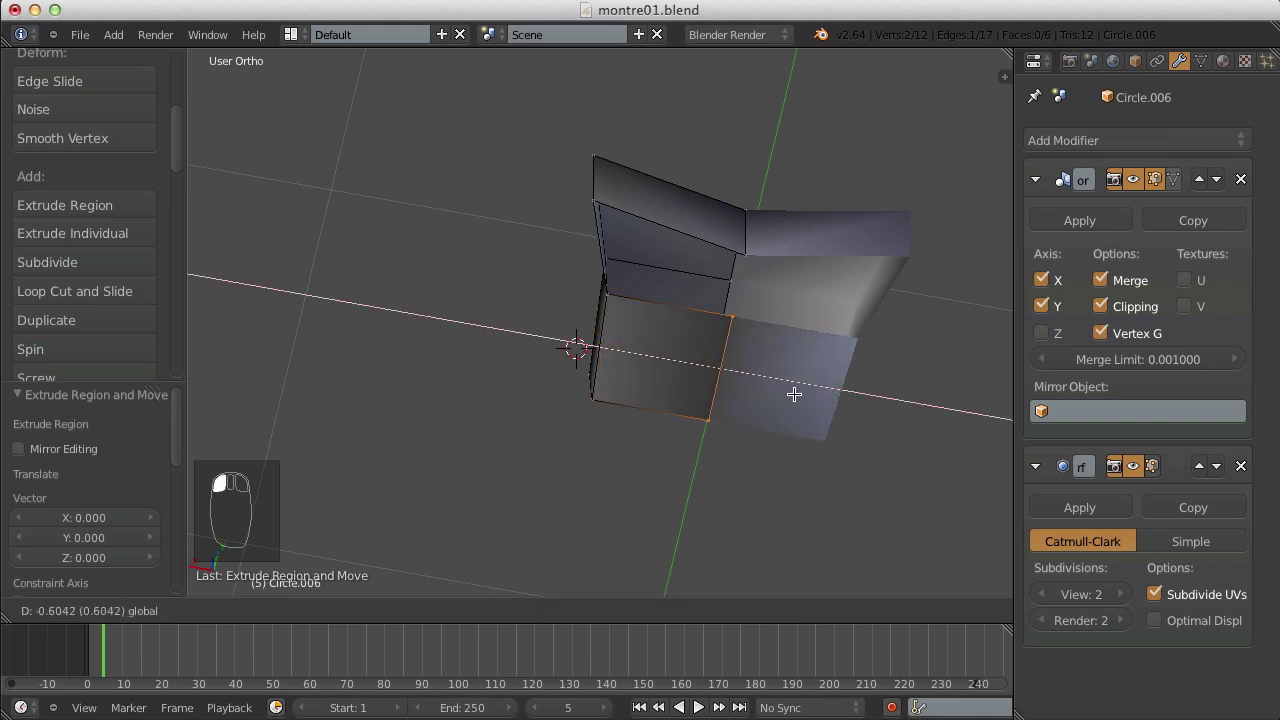
drag(794, 394, 794, 394)
- Fill the underside gap between the extruded bottom face and the case-side wall with a face
middle_drag(655, 341, 648, 315)
key(a)
right_click(648, 313)
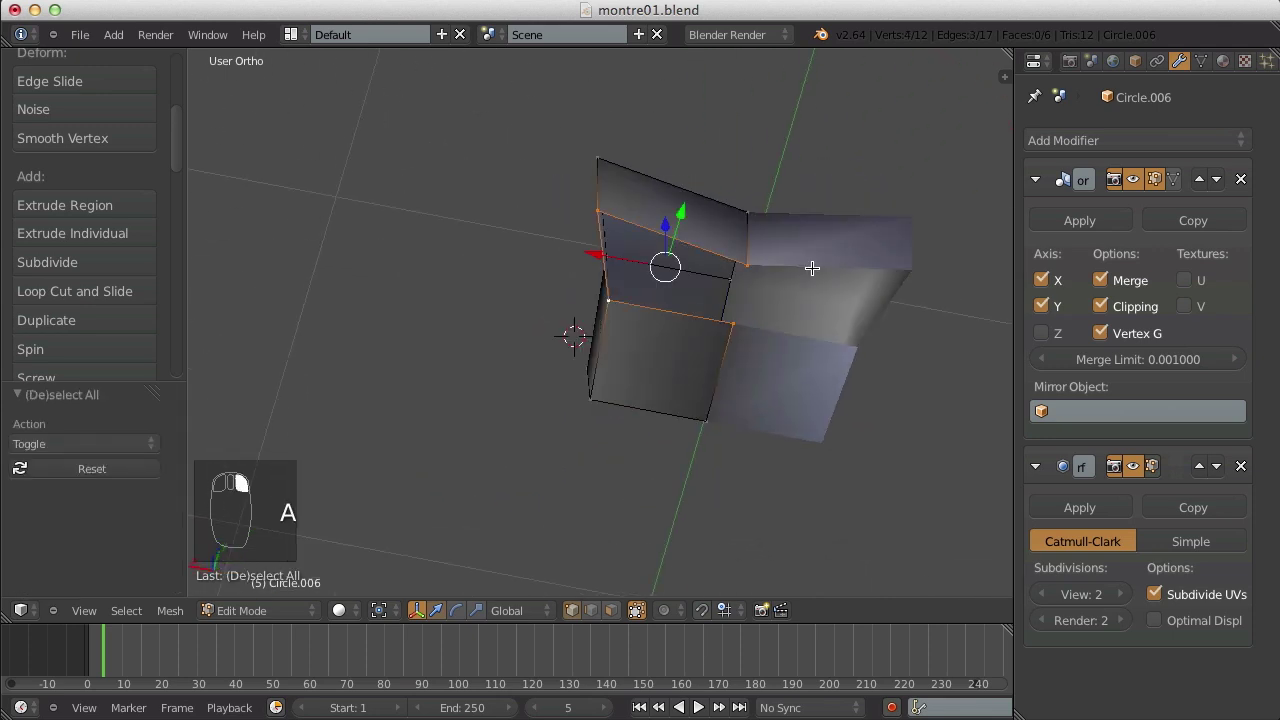
key(f)
key(Tab)
scroll(700, 263, down, 7)
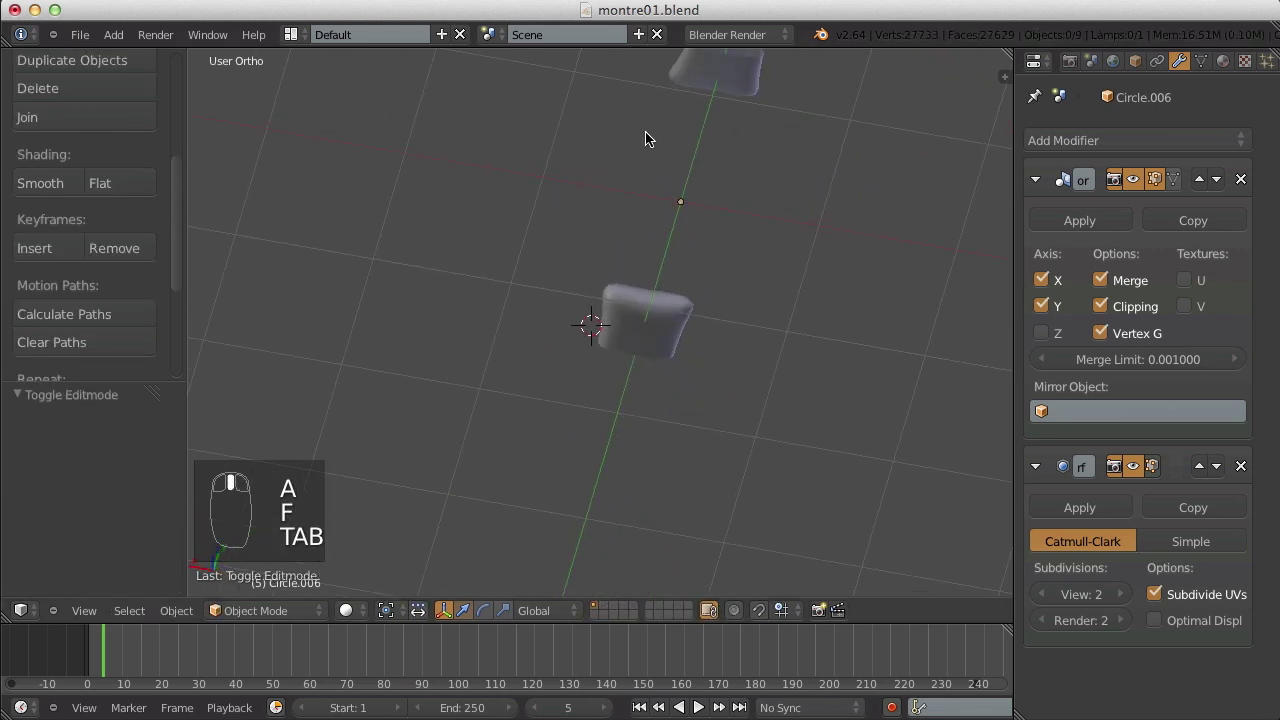
middle_drag(645, 138, 929, 374)
- Close the strap piece's open outer end with a face between the upper and lower extruded edges
key(Tab)
scroll(586, 238, up, 3)
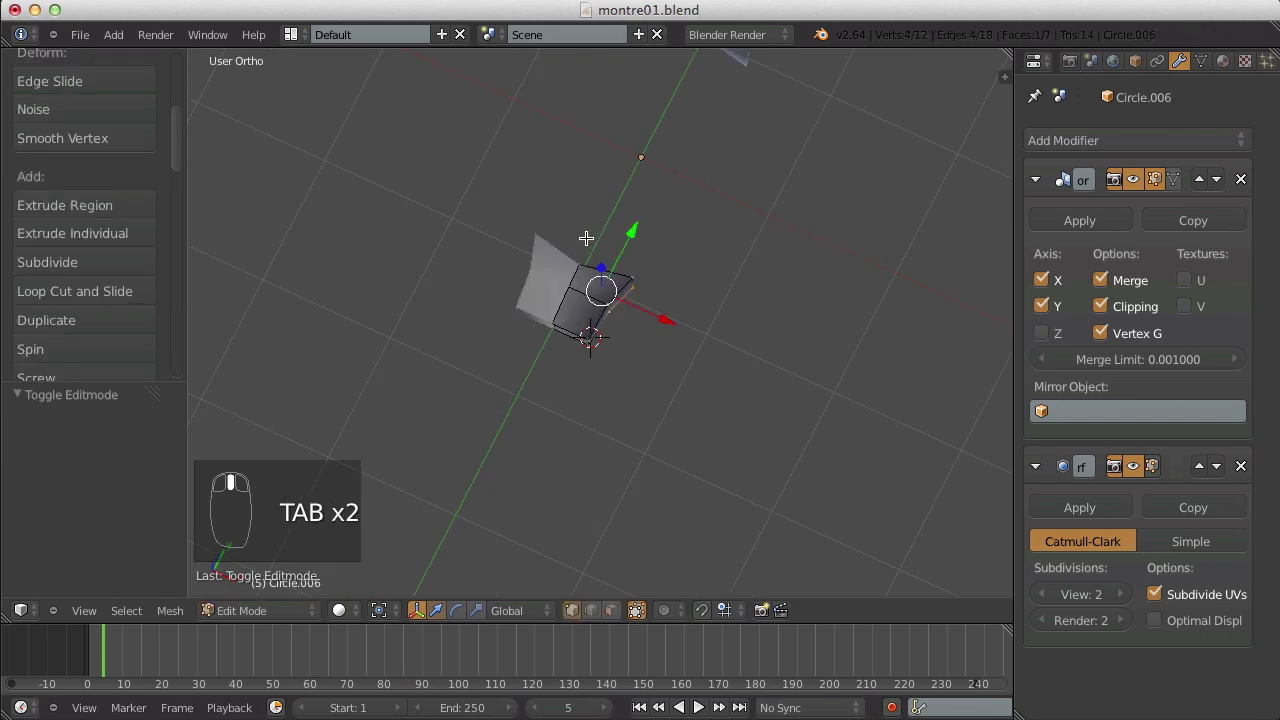
key(a)
key(a)
key(a)
scroll(554, 271, down, 3)
middle_drag(554, 273, 600, 234)
scroll(542, 386, up, 5)
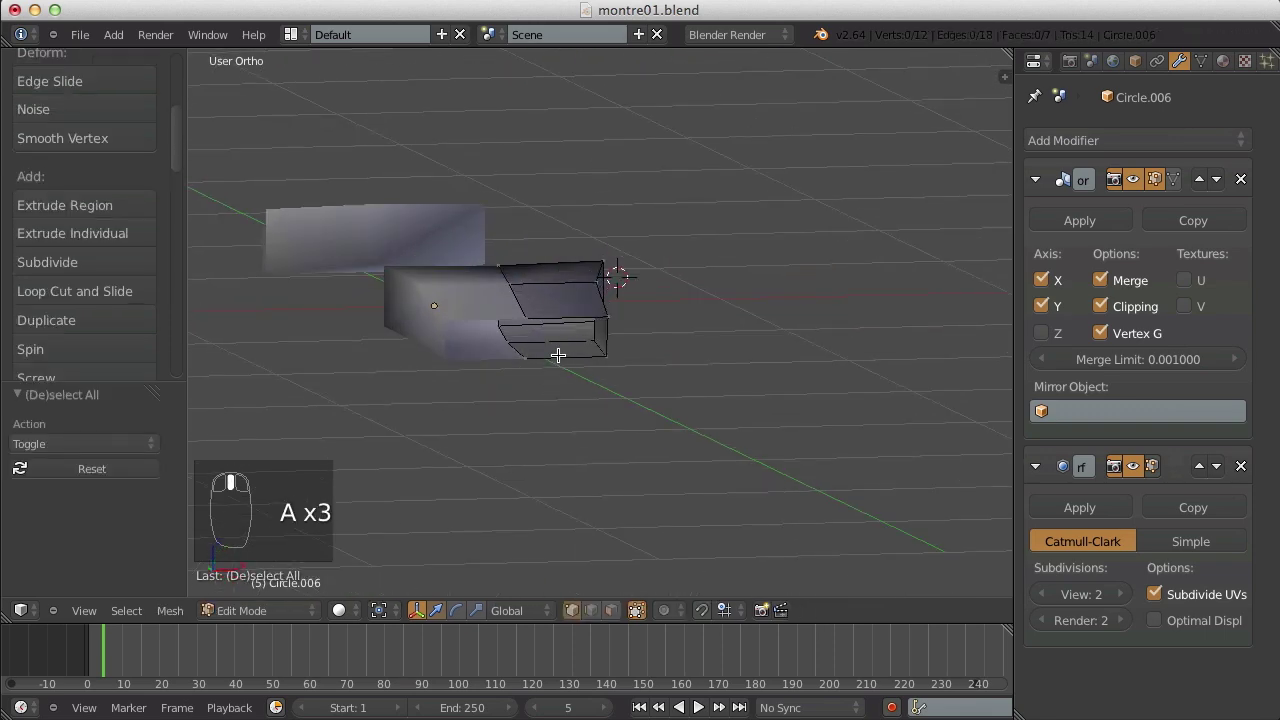
middle_drag(558, 355, 522, 352)
key(f)
key(Tab)
scroll(545, 335, down, 6)
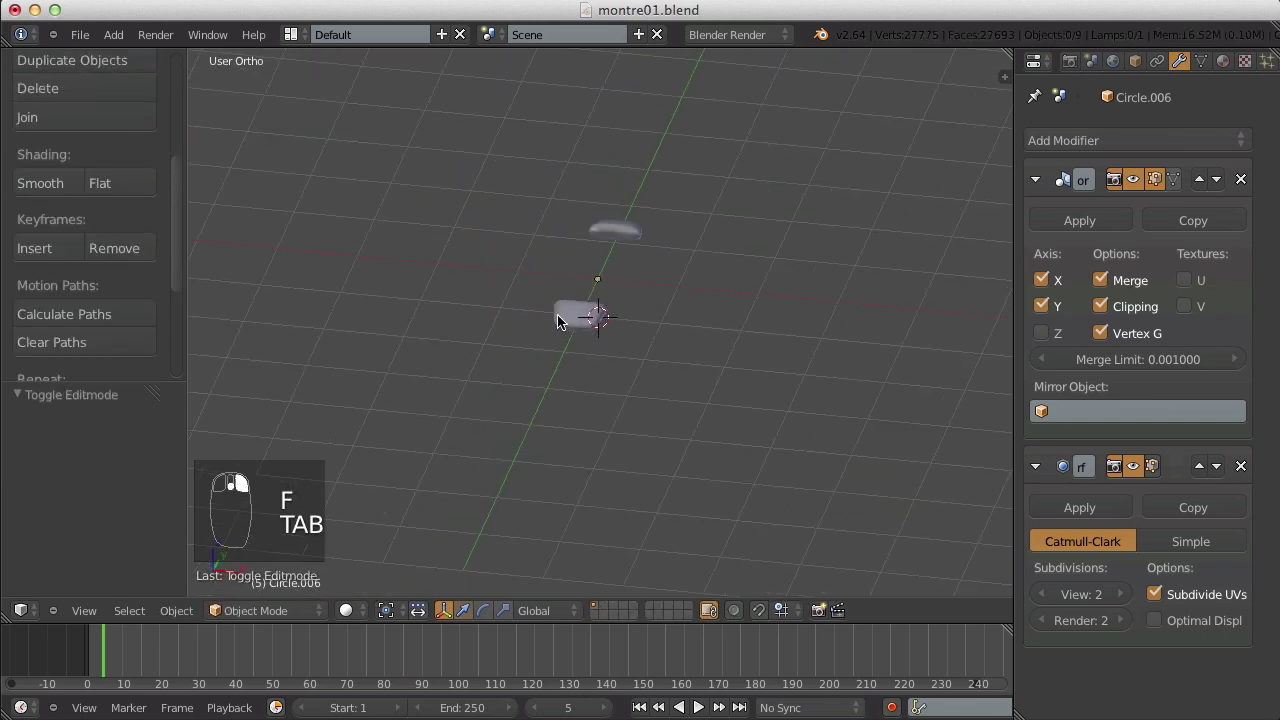
- Reveal all the hidden watch objects and clear the selection
middle_drag(690, 335, 631, 463)
scroll(715, 340, up, 4)
key(alt+h)
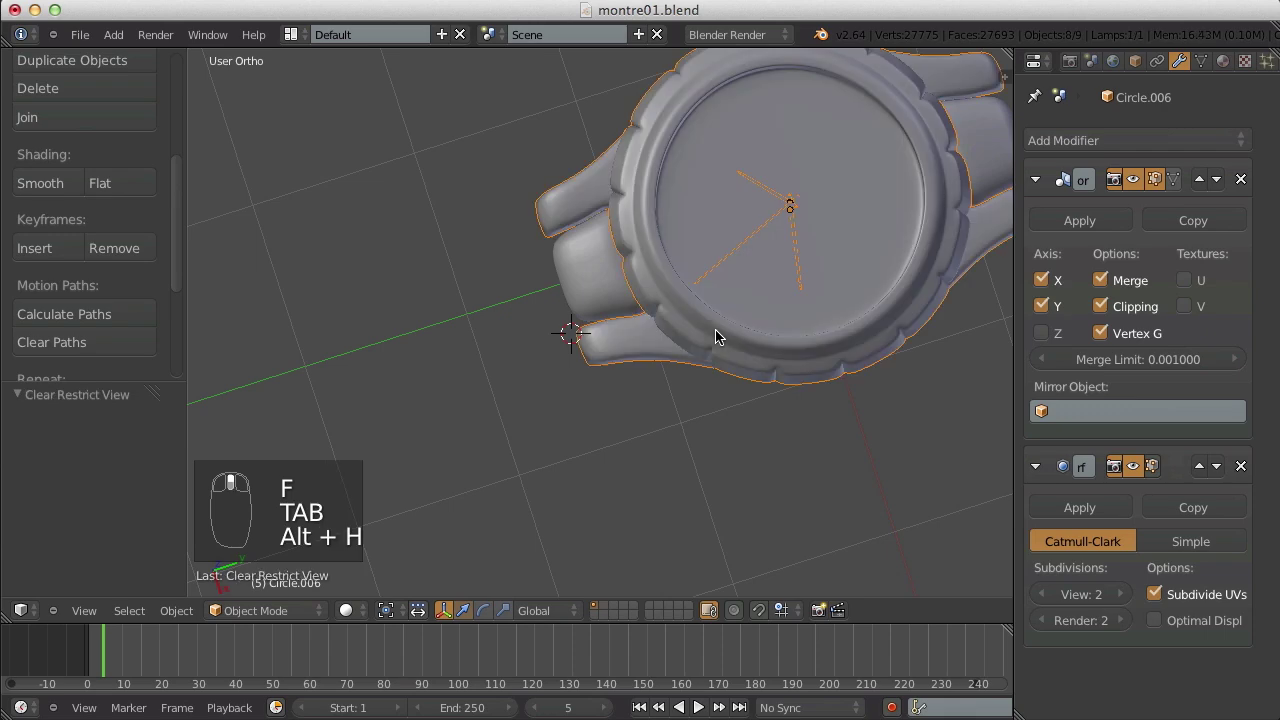
key(a)
scroll(634, 323, down, 4)
middle_drag(634, 323, 735, 322)
scroll(735, 322, up, 3)
scroll(735, 322, up, 4)
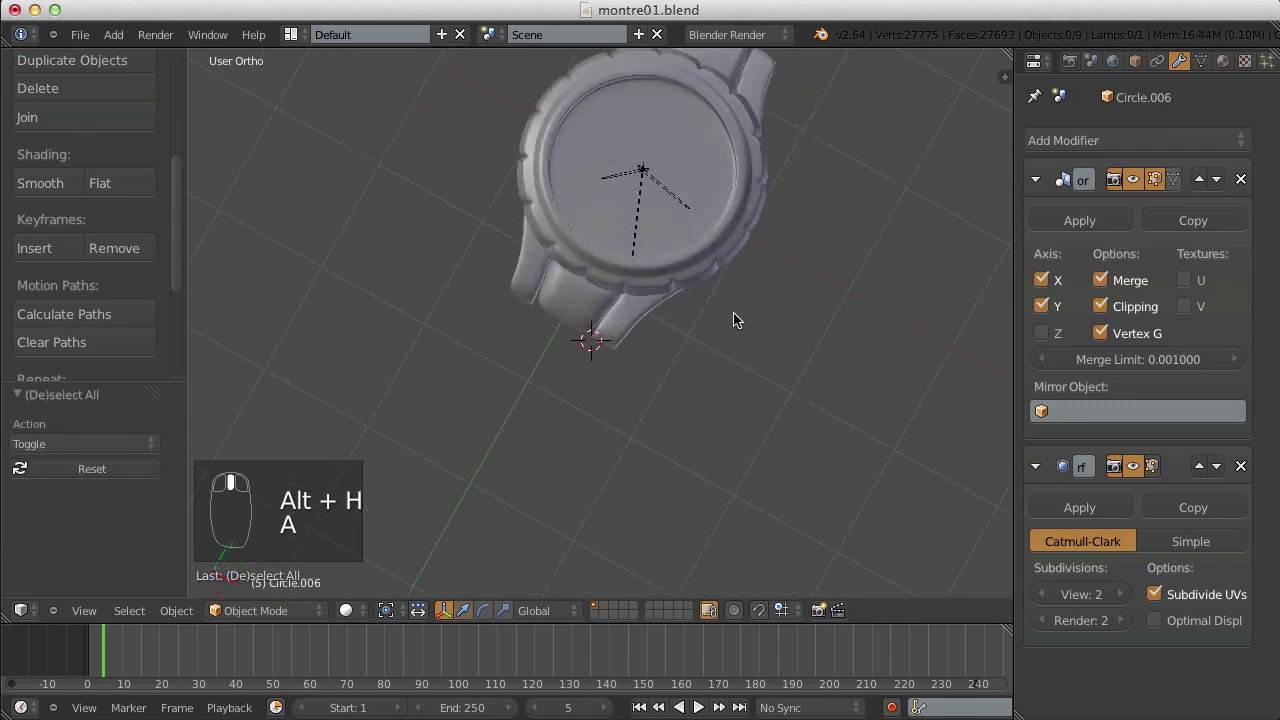
- Examine the strap piece's fit between the lugs from several angles, comparing its edit mesh with the smoothed shape
key(KP_7)
key(Tab)
key(Tab)
scroll(728, 318, up, 3)
middle_drag(632, 370, 654, 226)
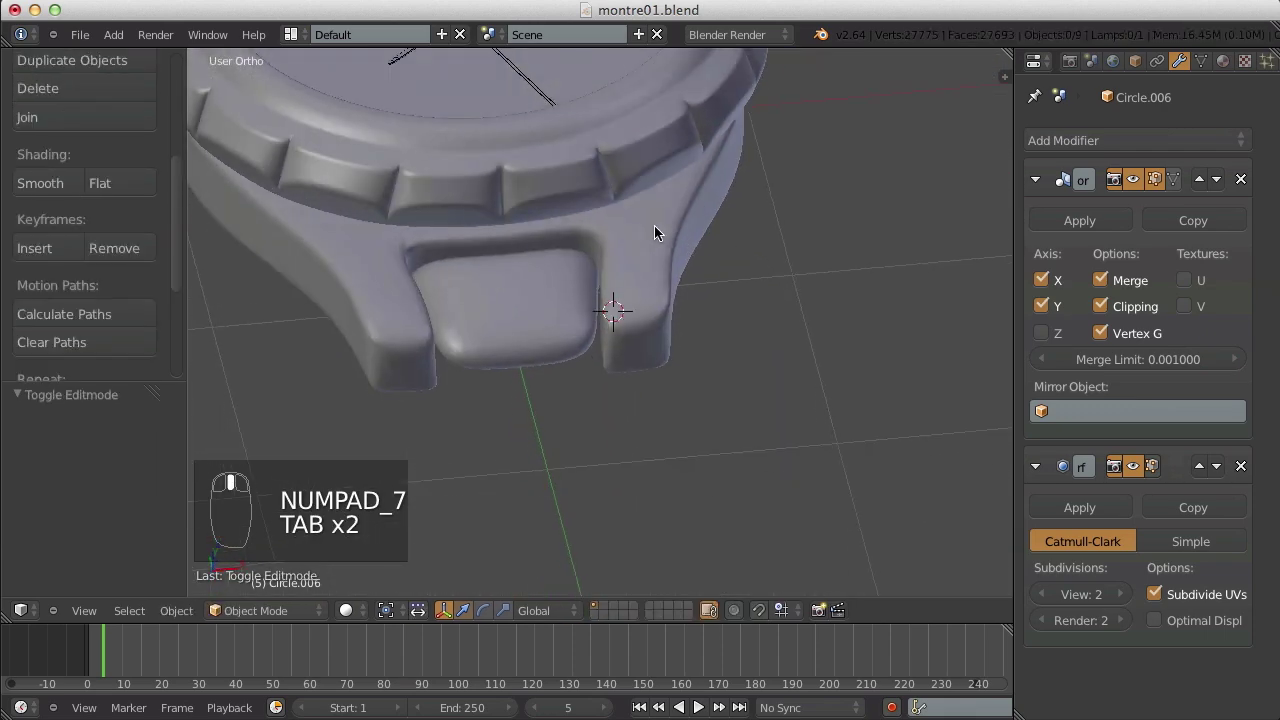
scroll(575, 258, up, 2)
key(Tab)
key(a)
key(a)
key(a)
key(a)
key(Tab)
scroll(558, 296, down, 3)
middle_drag(560, 305, 491, 323)
key(Tab)
key(Tab)
scroll(560, 326, up, 2)
key(Tab)
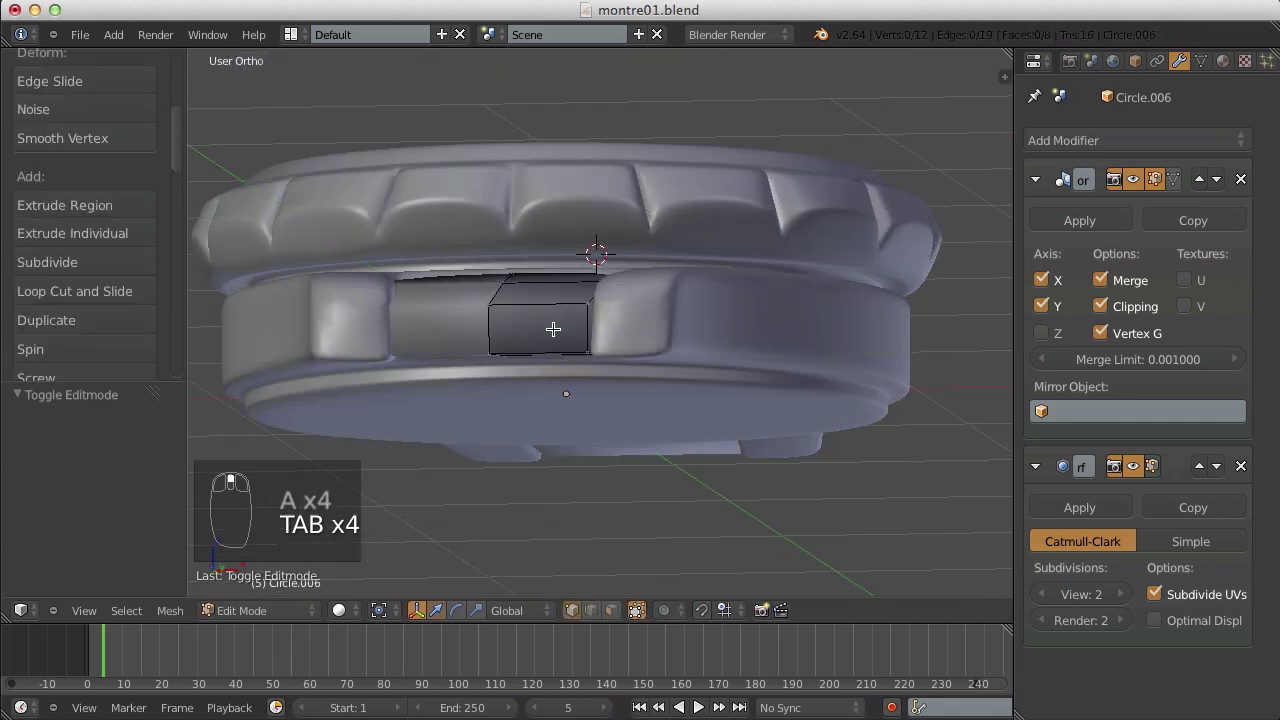
- Level the strap piece's bottom vertices by scaling them to 0 along Z in a wireframe side view
key(KP_3)
key(z)
scroll(553, 329, up, 1)
key(b)
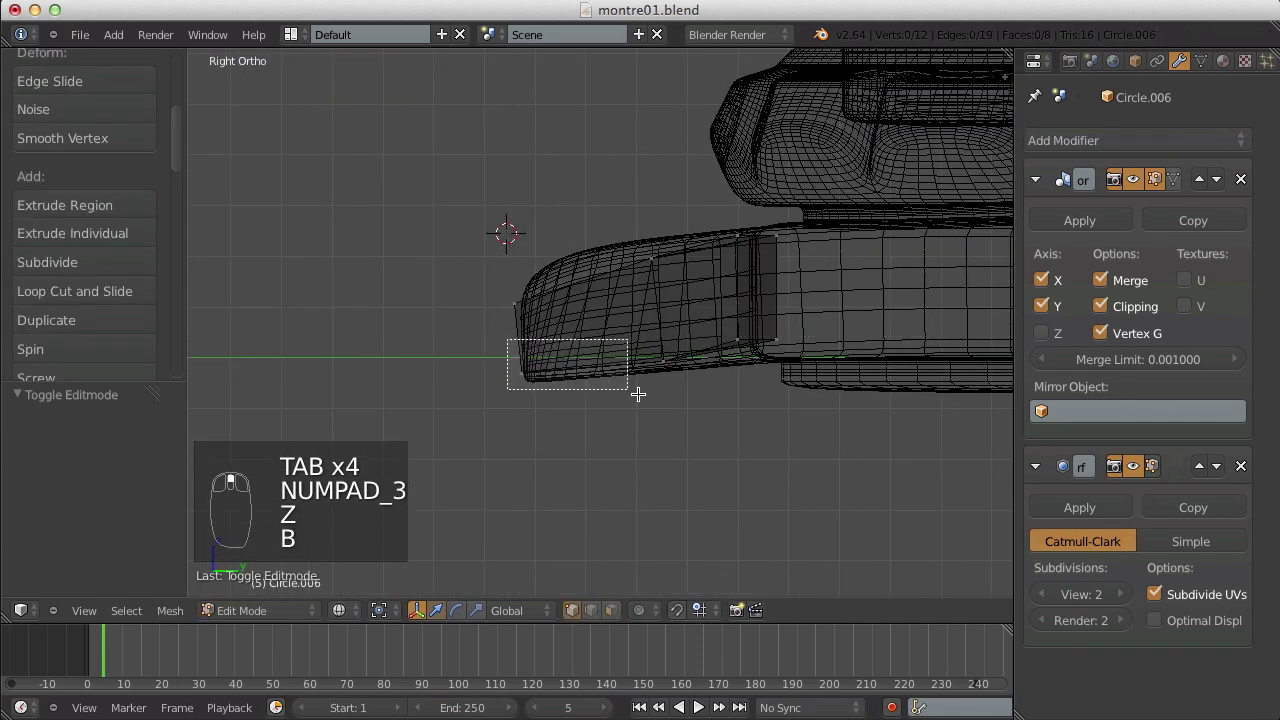
drag(695, 418, 695, 418)
key(a)
key(b)
key(b)
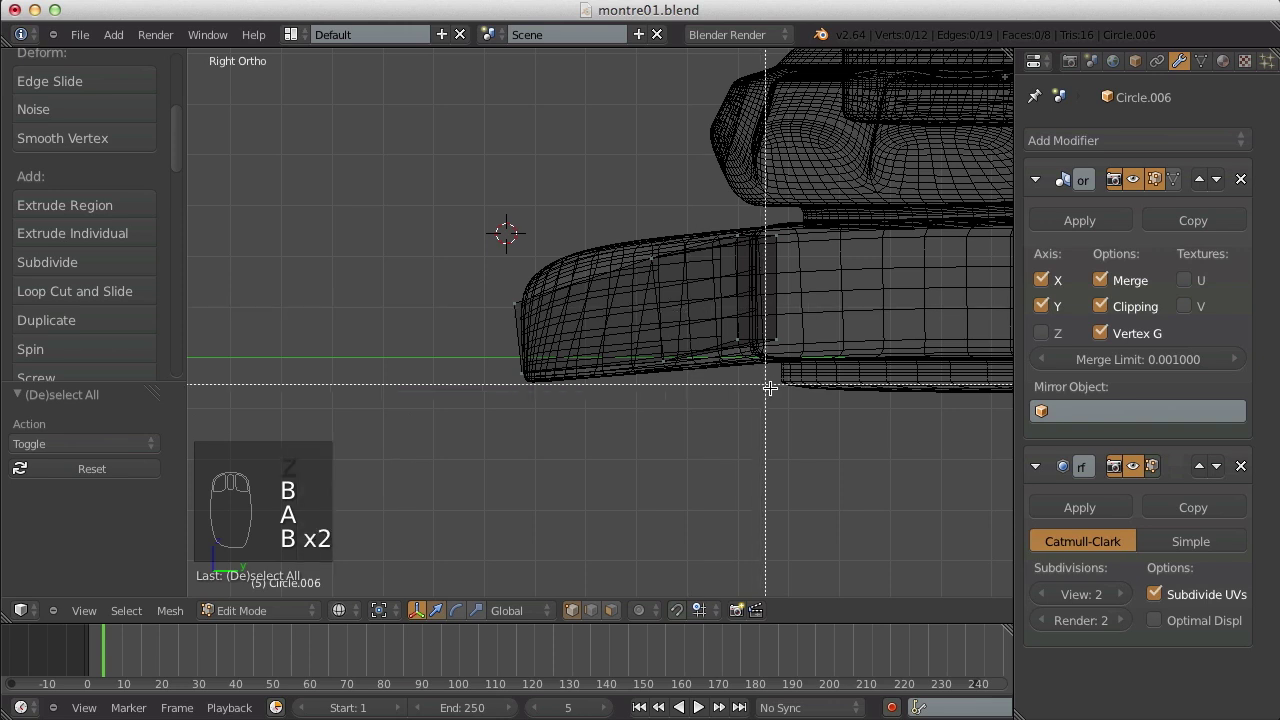
drag(802, 404, 708, 344)
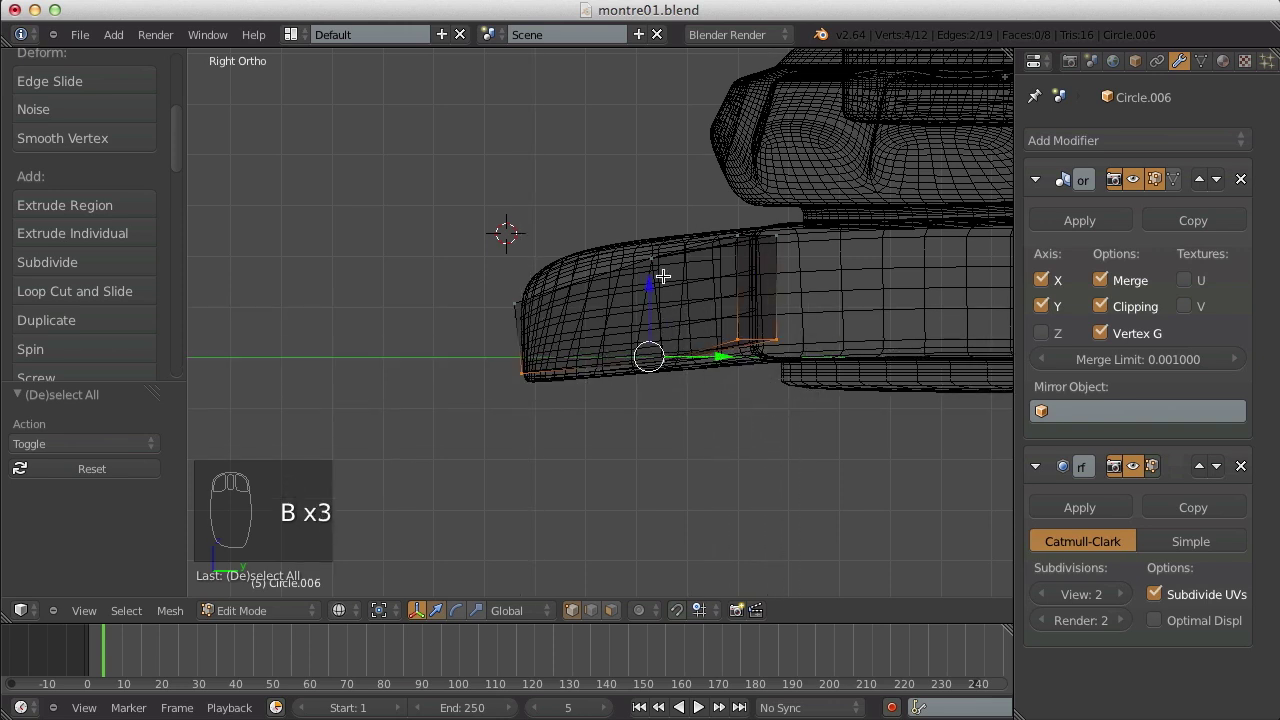
key(s)
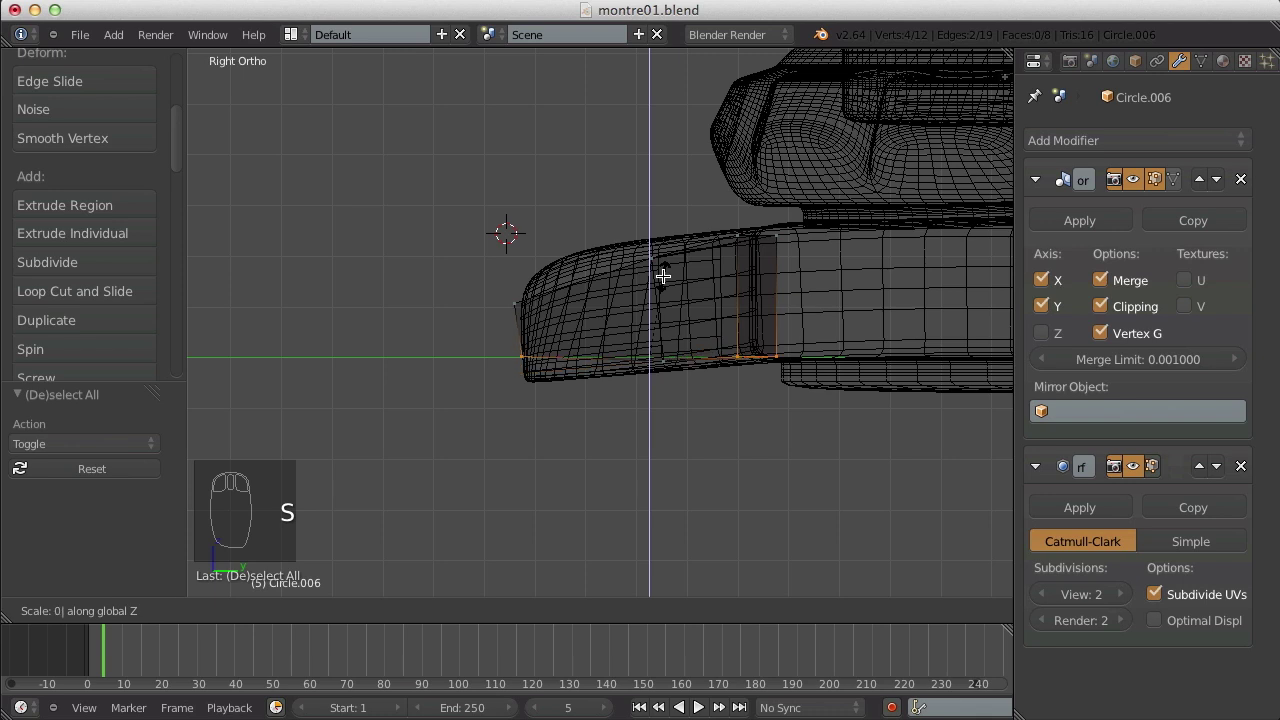
click(661, 276)
- Tilt the flattened bottom vertices by about -7.26 degrees and move them onto the lug's sloping underside
key(r)
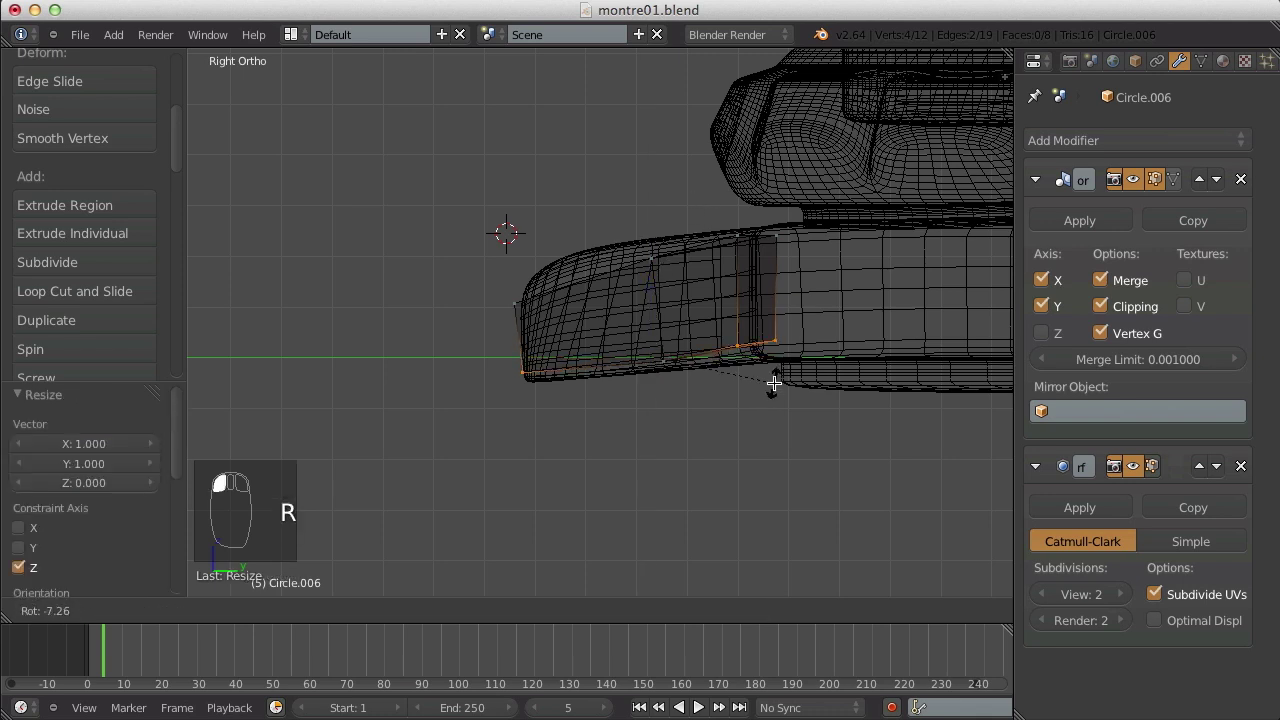
click(772, 382)
key(g)
click(776, 389)
key(a)
- Lower the strap piece's single top vertex at the case side by about 0.016 units
key(b)
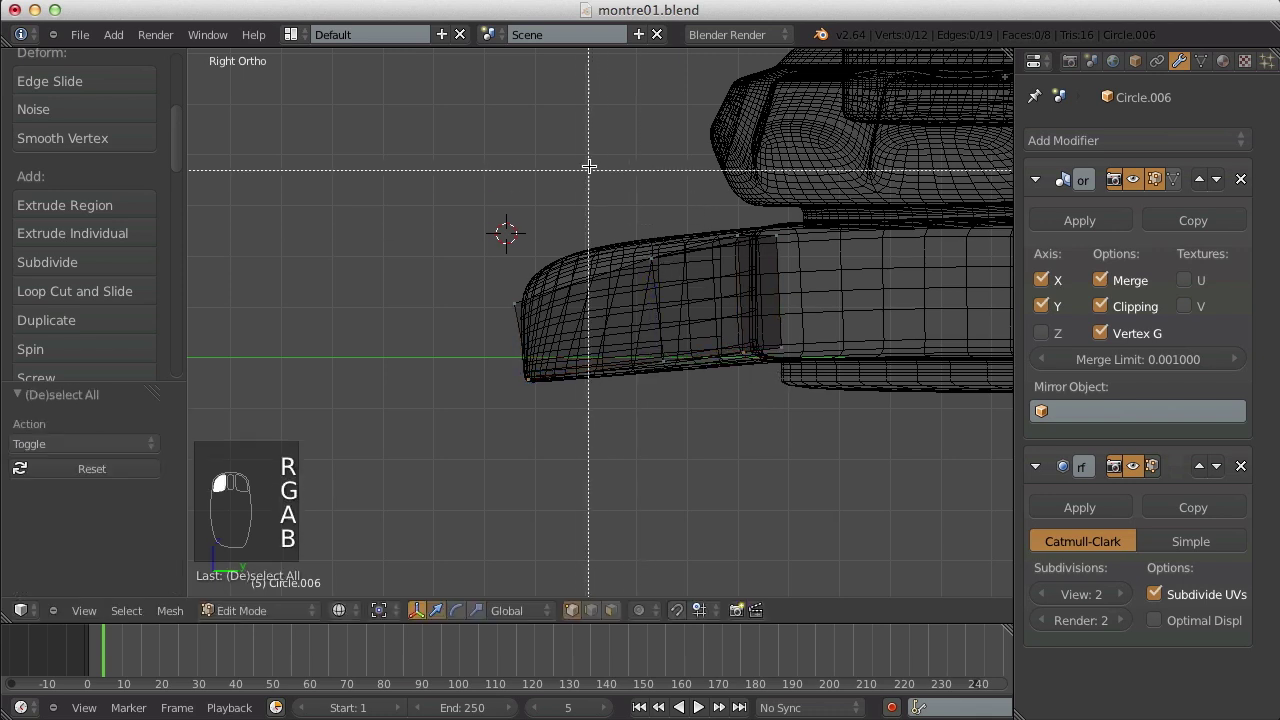
key(b)
drag(708, 214, 750, 258)
key(g)
click(737, 243)
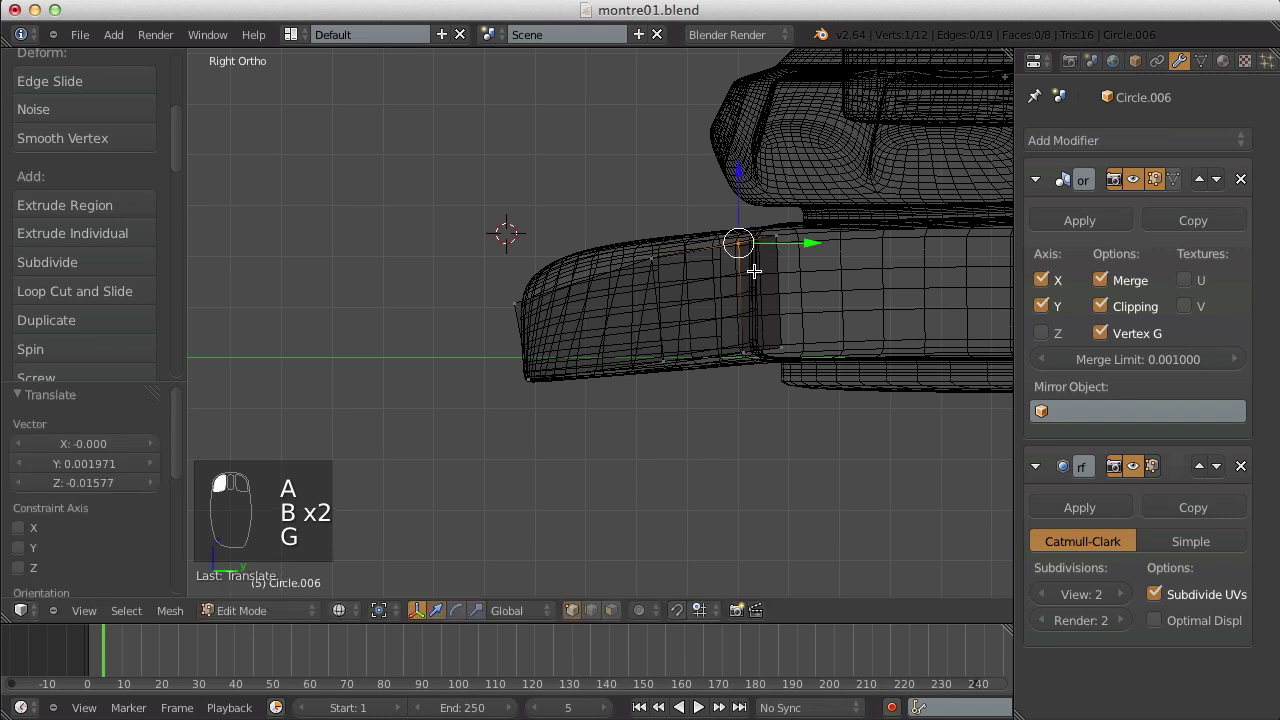
key(a)
- Move the strap piece's upper middle vertices up and slightly outward to follow the lug's top curve
key(b)
drag(617, 223, 658, 263)
key(g)
click(660, 275)
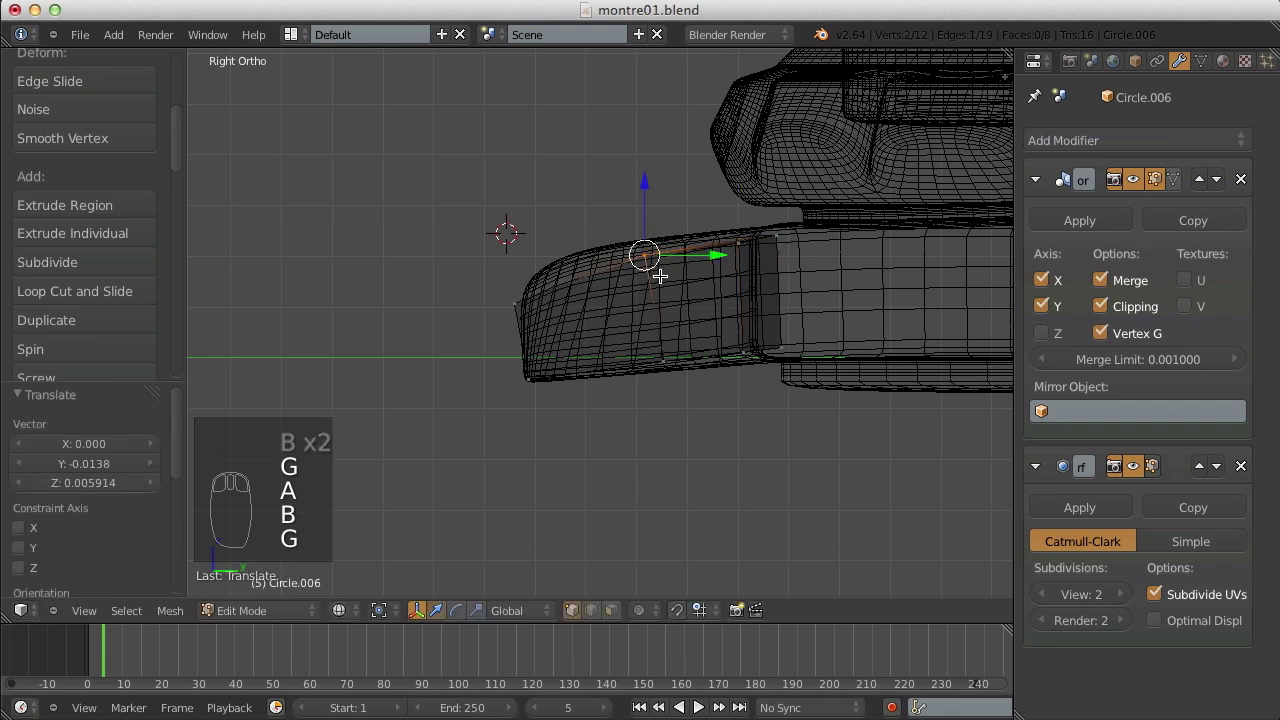
key(g)
click(655, 262)
key(g)
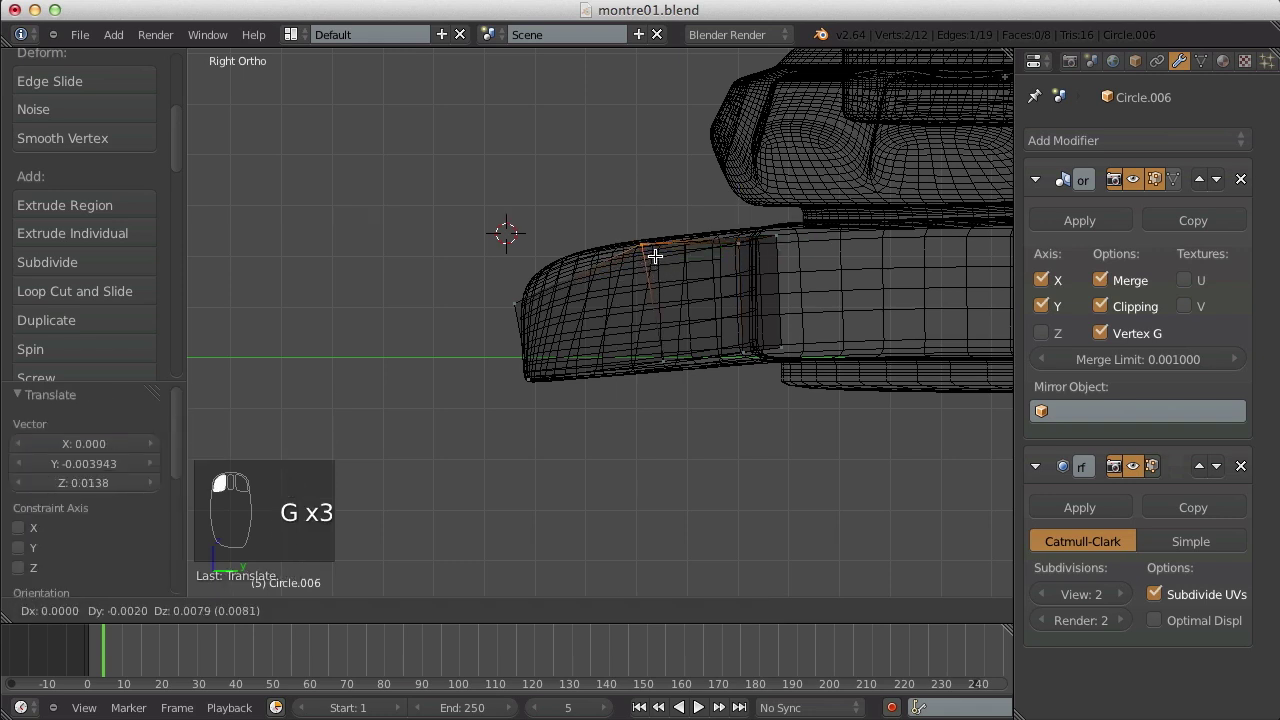
click(654, 255)
key(a)
- Raise the strap piece's upper case-side vertices to the lug's top profile
key(b)
drag(694, 223, 805, 279)
key(g)
click(804, 270)
key(a)
- Reposition the upper vertices of the strap piece's outer end against the lug tip and check the smoothed shape
key(b)
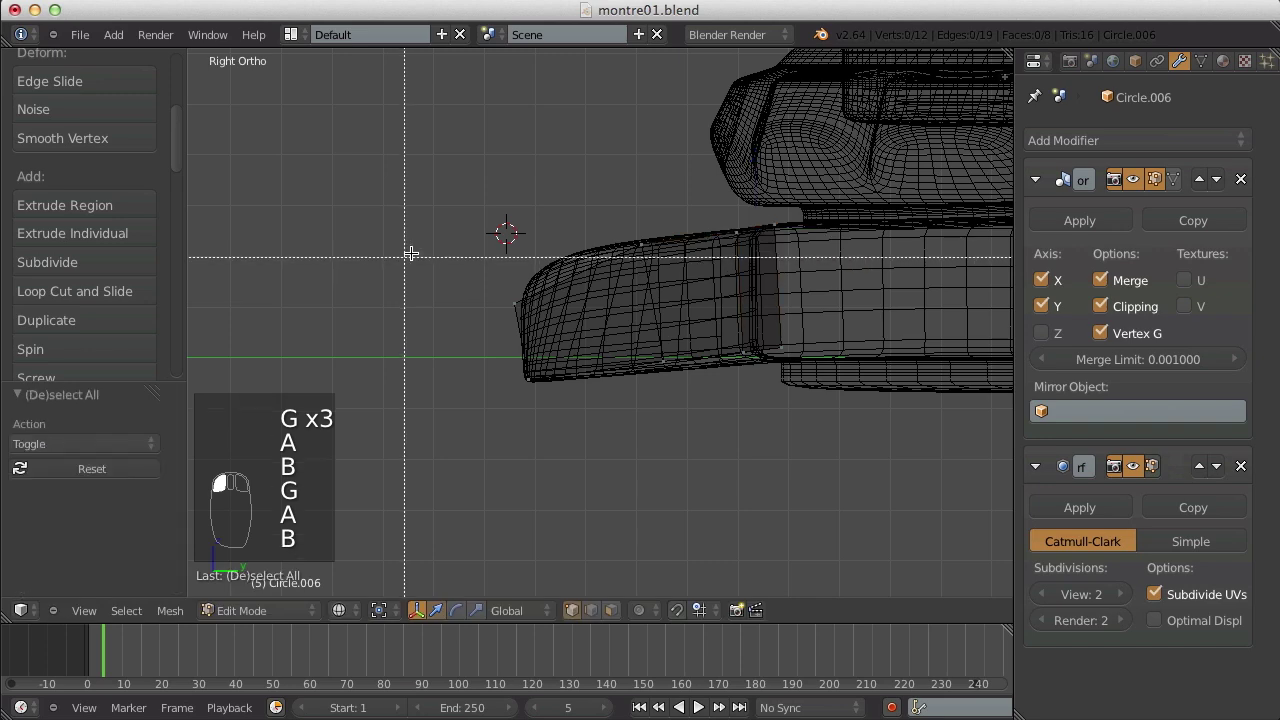
drag(418, 250, 612, 343)
key(g)
click(614, 313)
key(Tab)
key(z)
scroll(614, 313, down, 6)
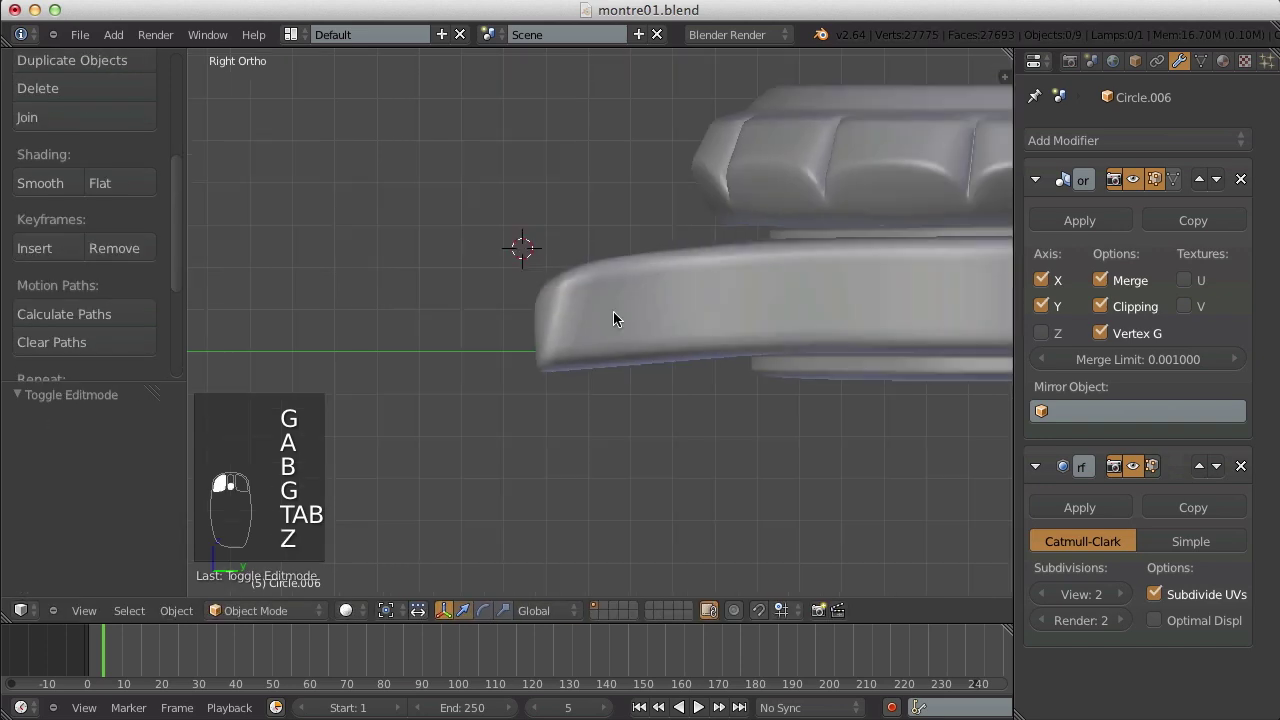
key(a)
middle_drag(582, 302, 662, 348)
- Add a lengthwise loop cut to the strap piece, slid to -0.75 close to its lug-side edge
key(Tab)
scroll(662, 348, up, 5)
key(a)
key(a)
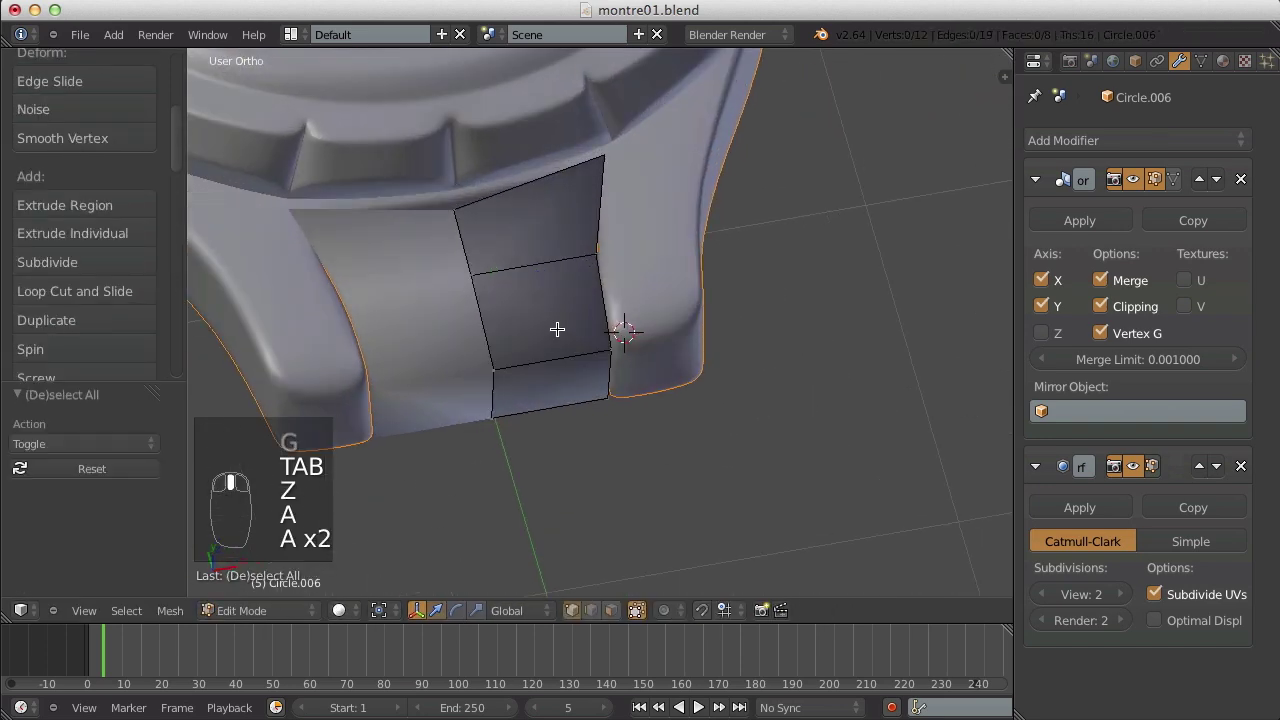
key(ctrl+r)
click(558, 341)
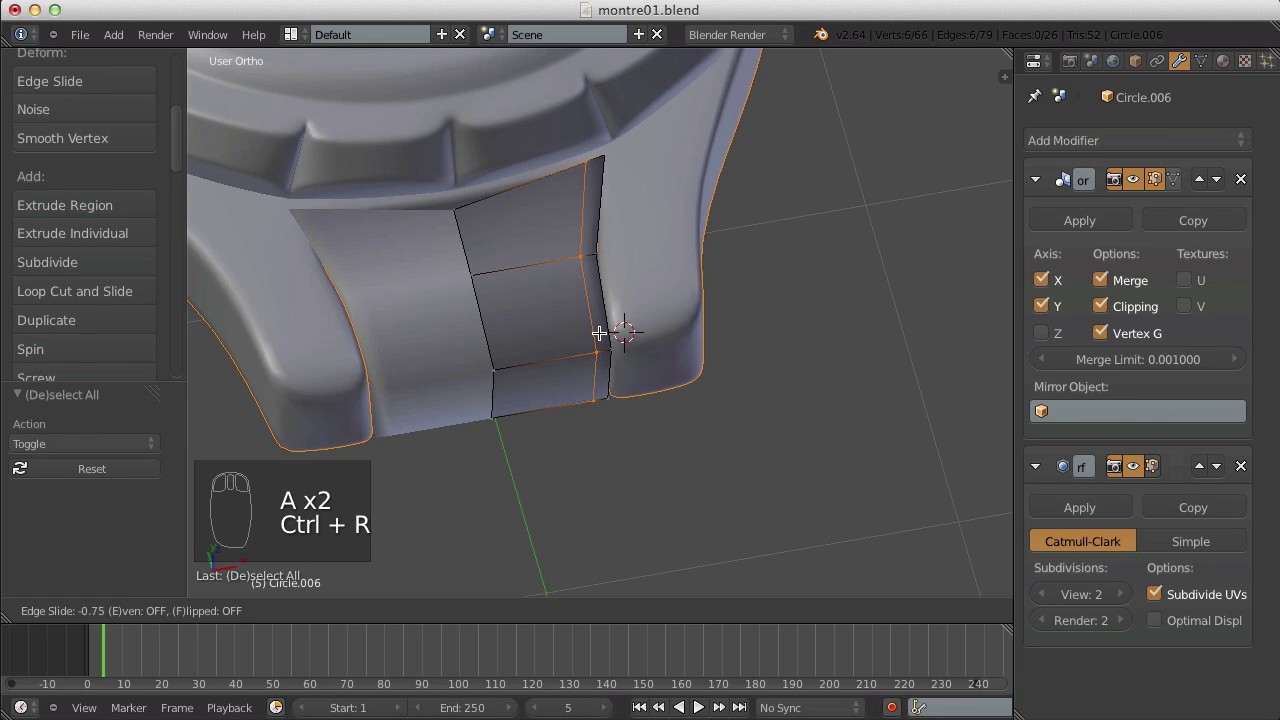
click(598, 333)
key(Tab)
scroll(603, 337, down, 4)
key(Tab)
scroll(603, 337, up, 4)
key(a)
key(a)
key(a)
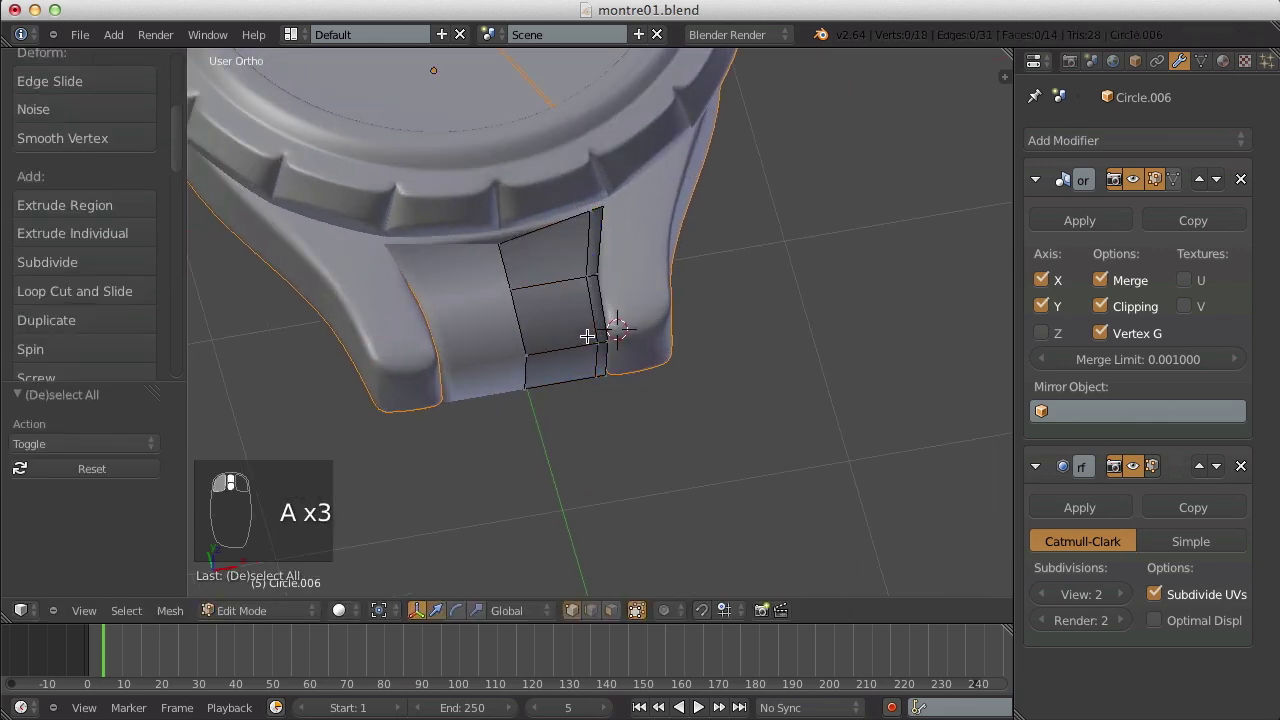
key(ctrl+r)
click(602, 250)
click(604, 248)
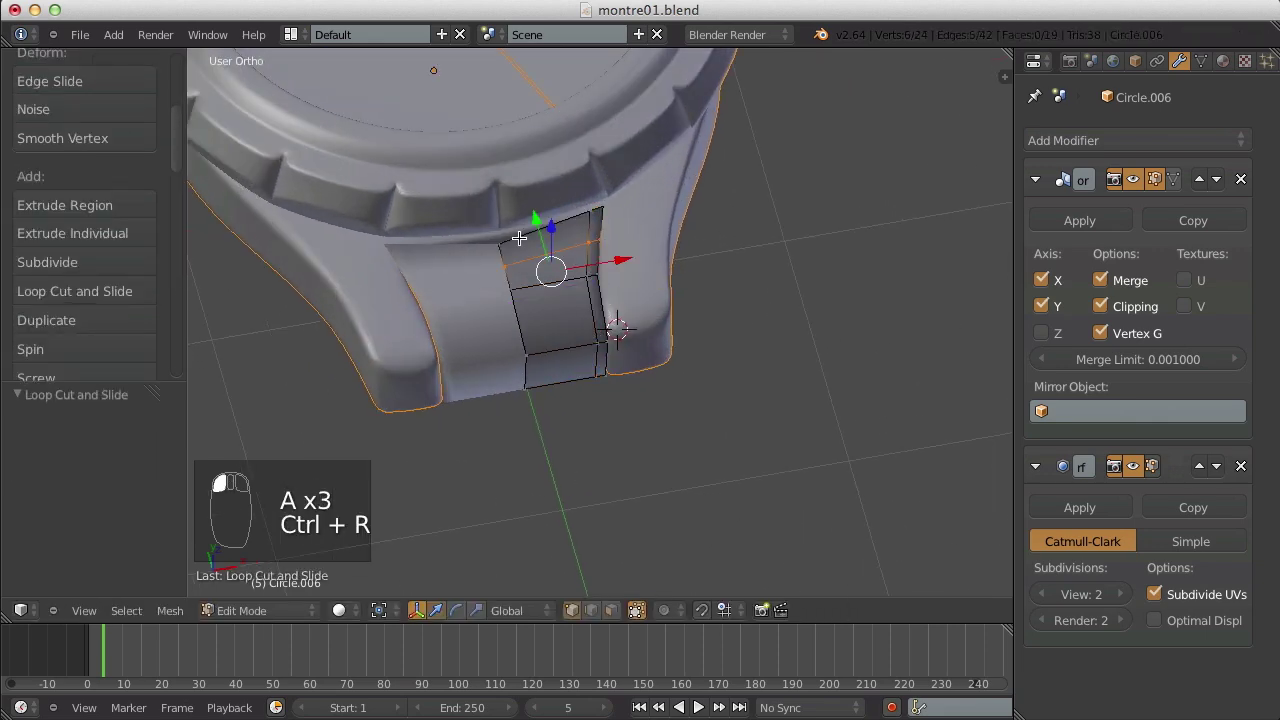
key(ctrl+z)
- Move the centre-line vertices of the strap piece's inner edge along Y towards the case in top view
key(KP_7)
key(z)
key(a)
key(Tab)
key(z)
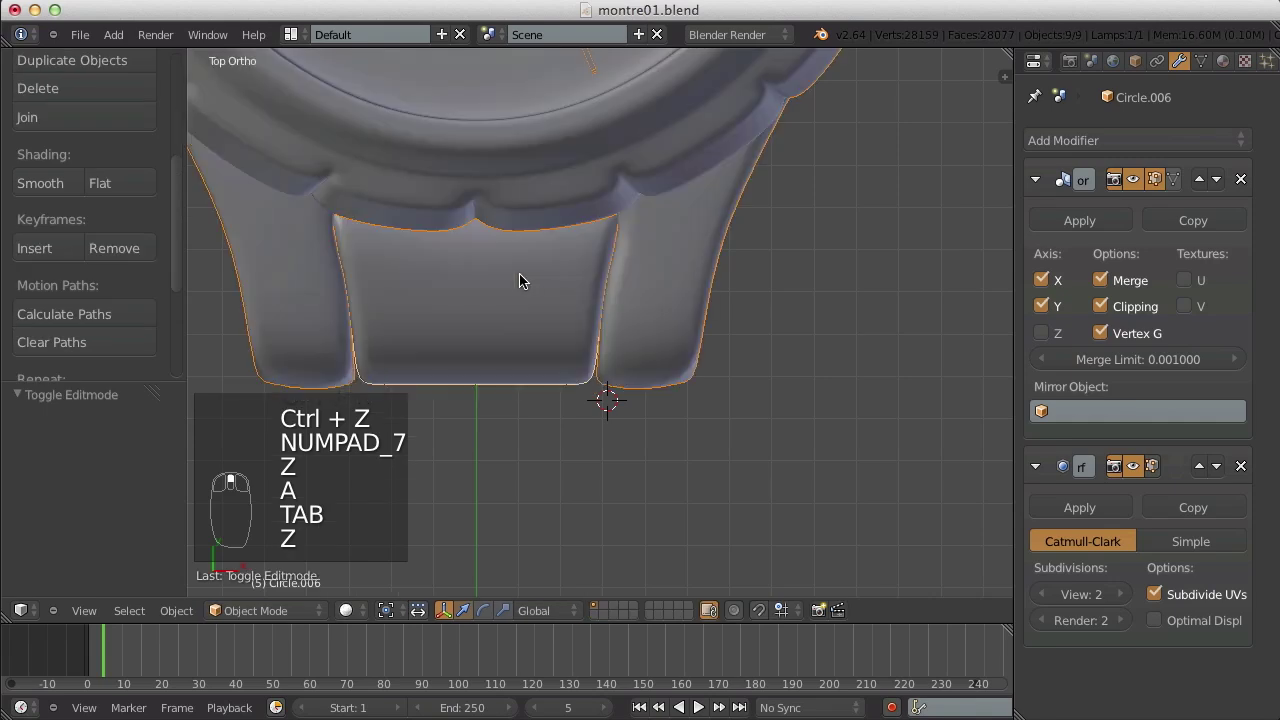
key(a)
key(Tab)
key(z)
shift+middle_drag(443, 179, 509, 223)
key(a)
key(b)
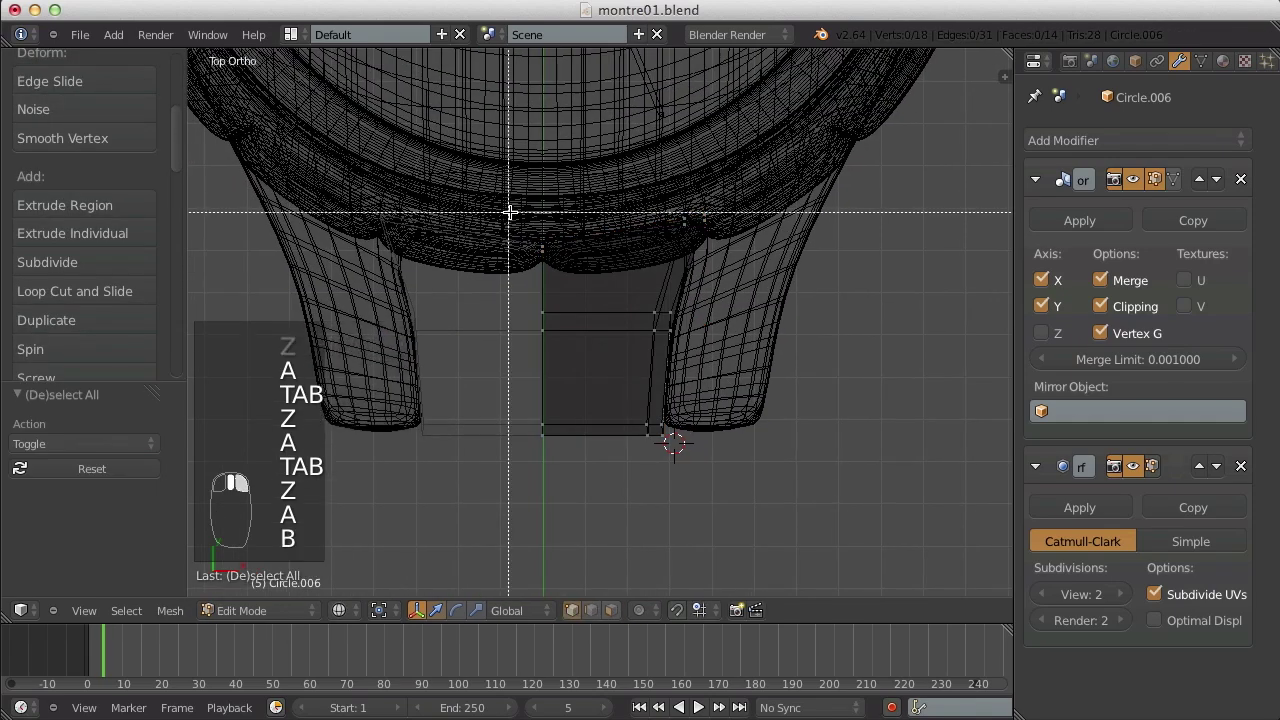
drag(510, 212, 571, 273)
drag(543, 190, 544, 162)
key(a)
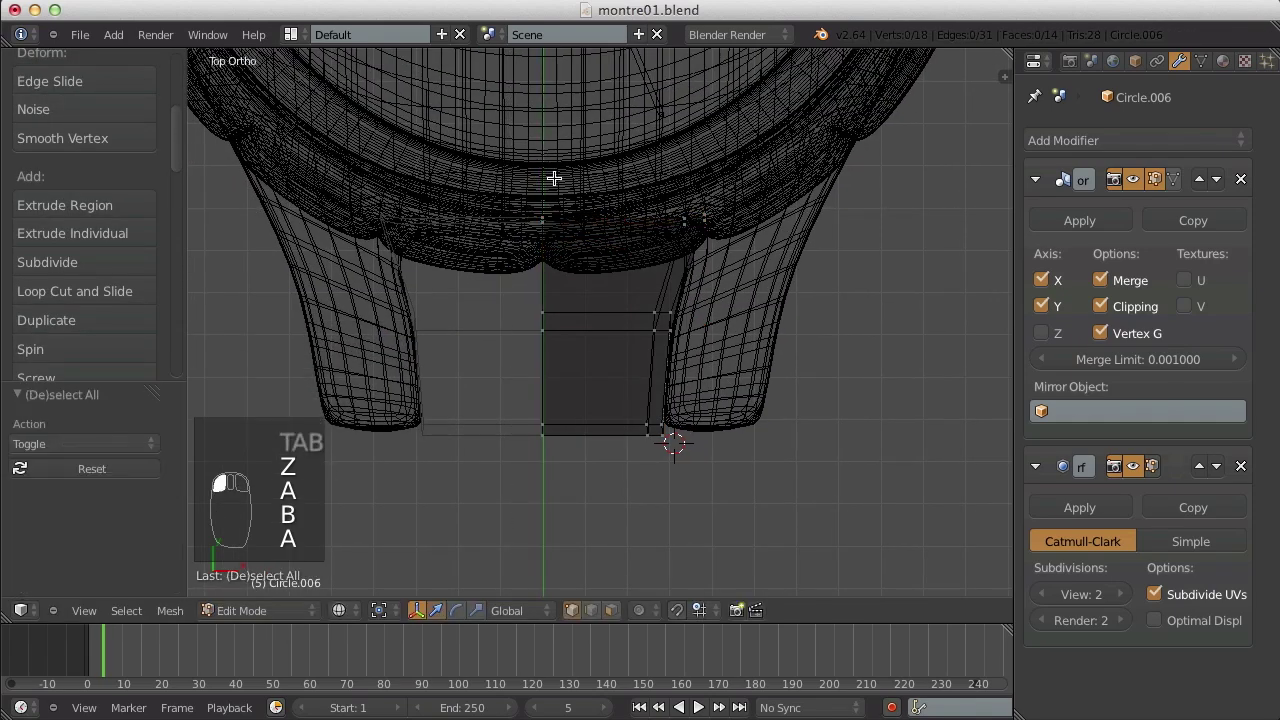
- Examine how the smoothed strap piece sits between the lugs and against the case
key(z)
key(Tab)
scroll(571, 214, down, 5)
middle_drag(625, 360, 688, 229)
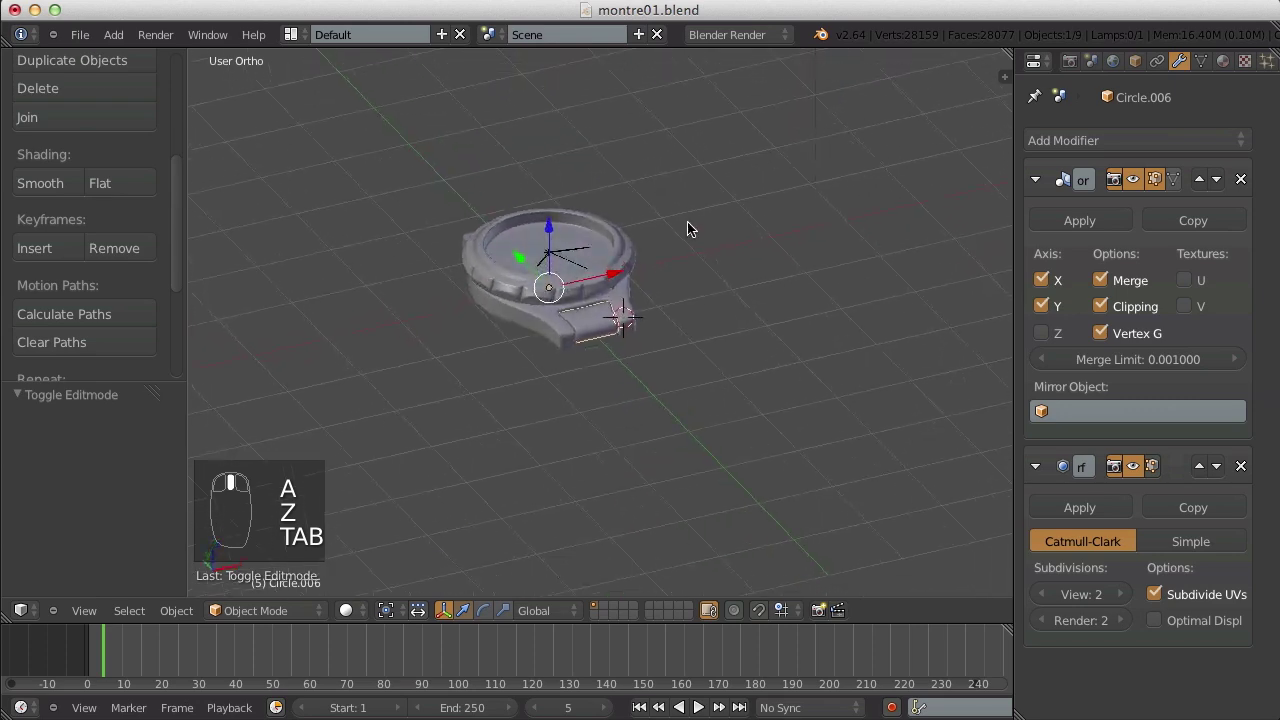
scroll(651, 297, up, 10)
key(a)
middle_drag(640, 331, 598, 362)
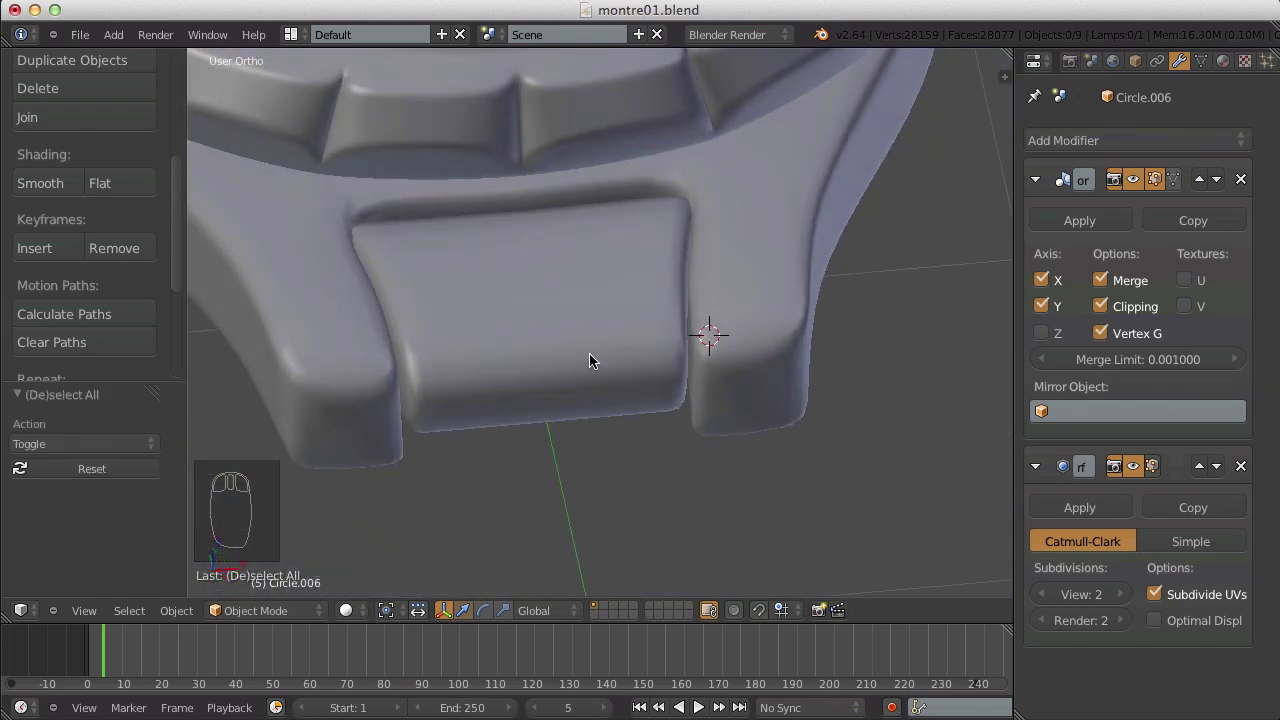
- Shift the strap piece's middle and outer vertex rows outward along Y, away from the case, in top view
key(KP_7)
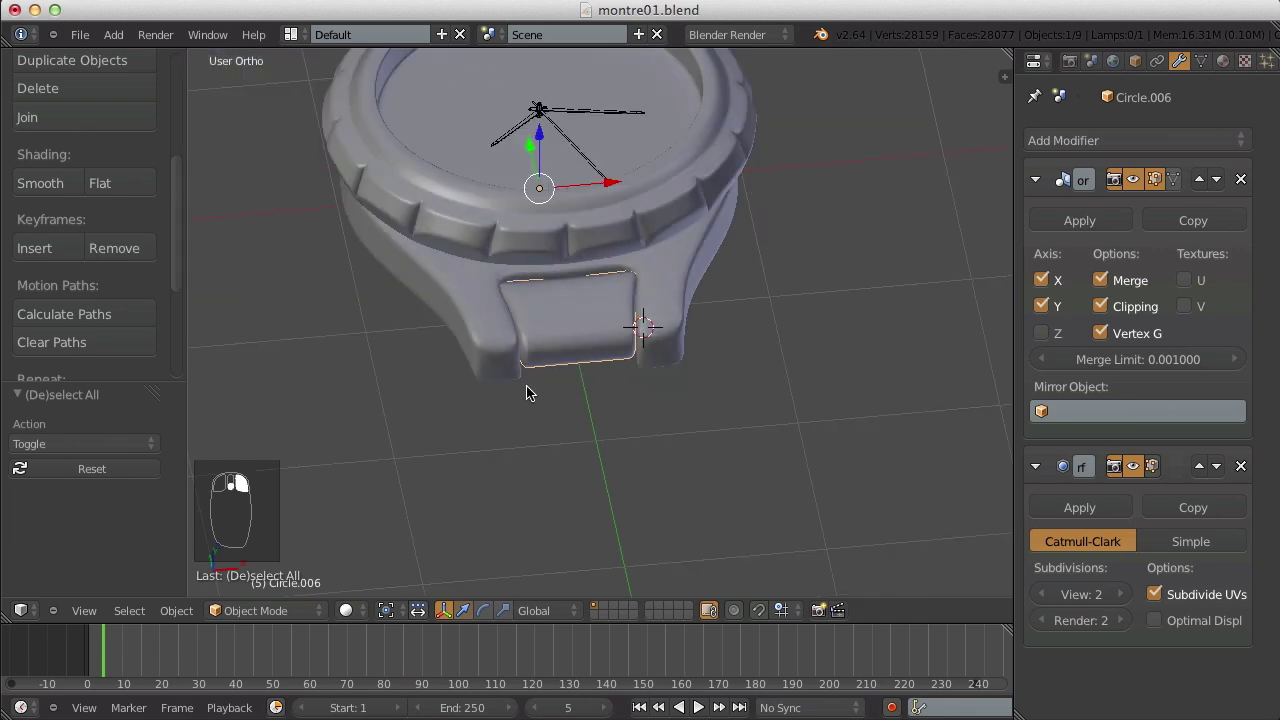
key(Tab)
key(z)
scroll(516, 369, up, 3)
key(b)
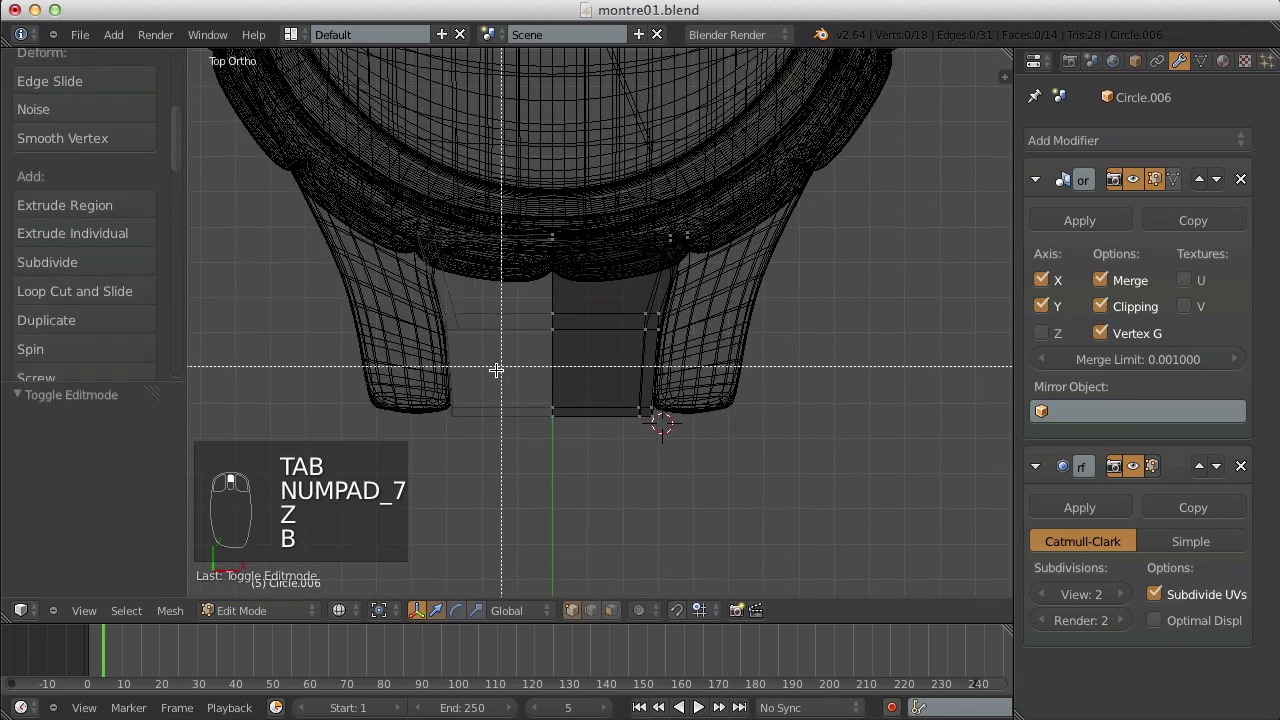
drag(500, 369, 797, 450)
scroll(598, 284, down, 1)
drag(539, 308, 766, 430)
drag(608, 305, 609, 325)
click(608, 328)
key(a)
- Lengthen the strap piece beyond the lugs by moving its outer end vertices -0.153 along Y
key(b)
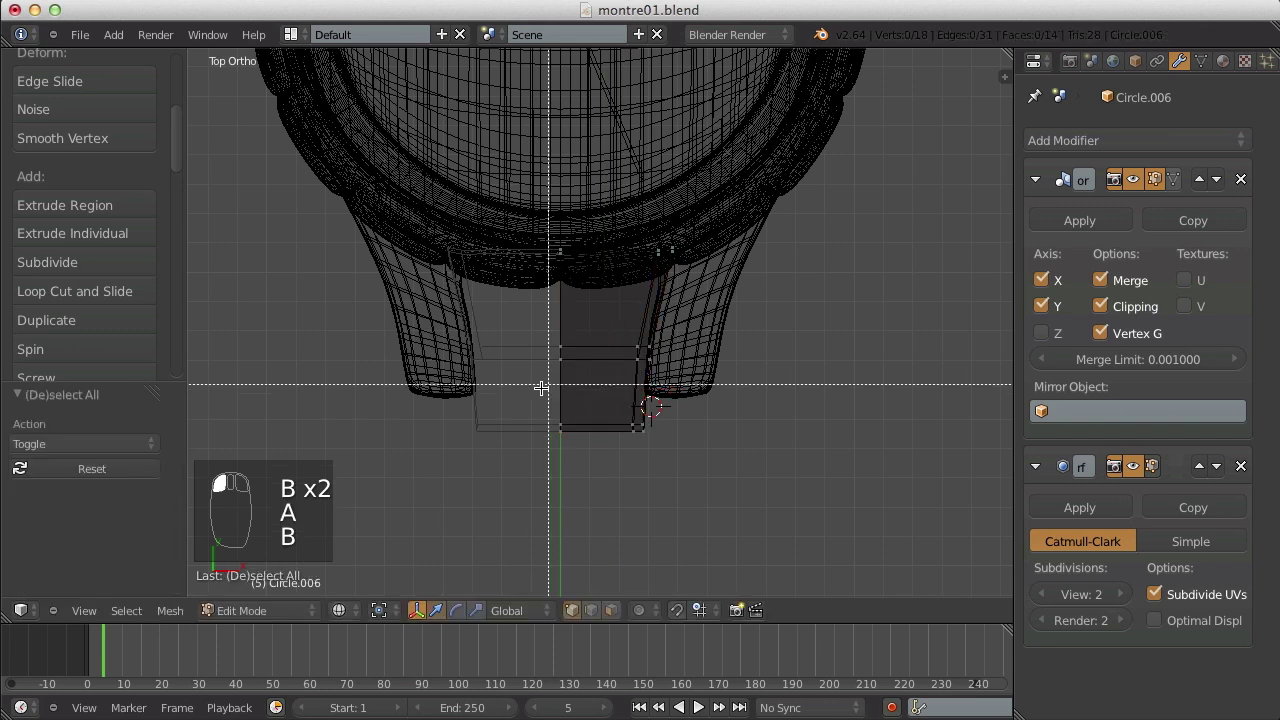
drag(543, 386, 754, 463)
drag(603, 376, 603, 420)
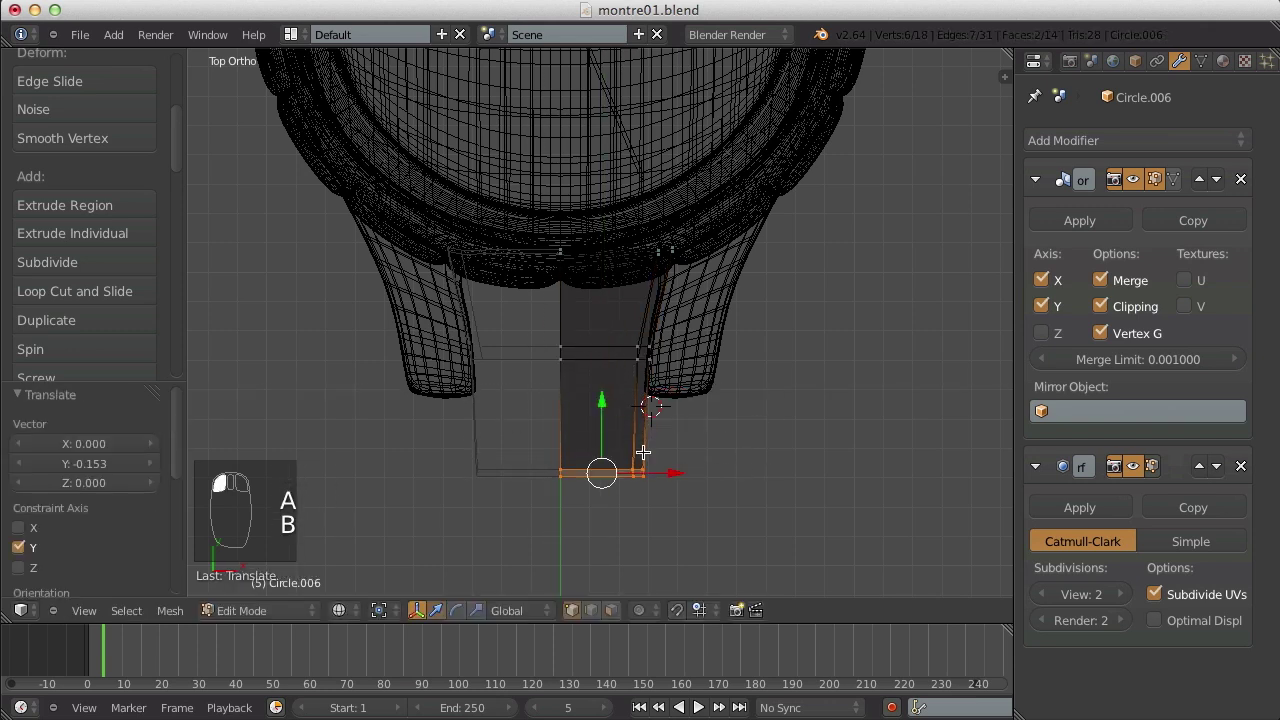
key(a)
key(b)
key(Tab)
key(z)
key(a)
scroll(641, 387, down, 3)
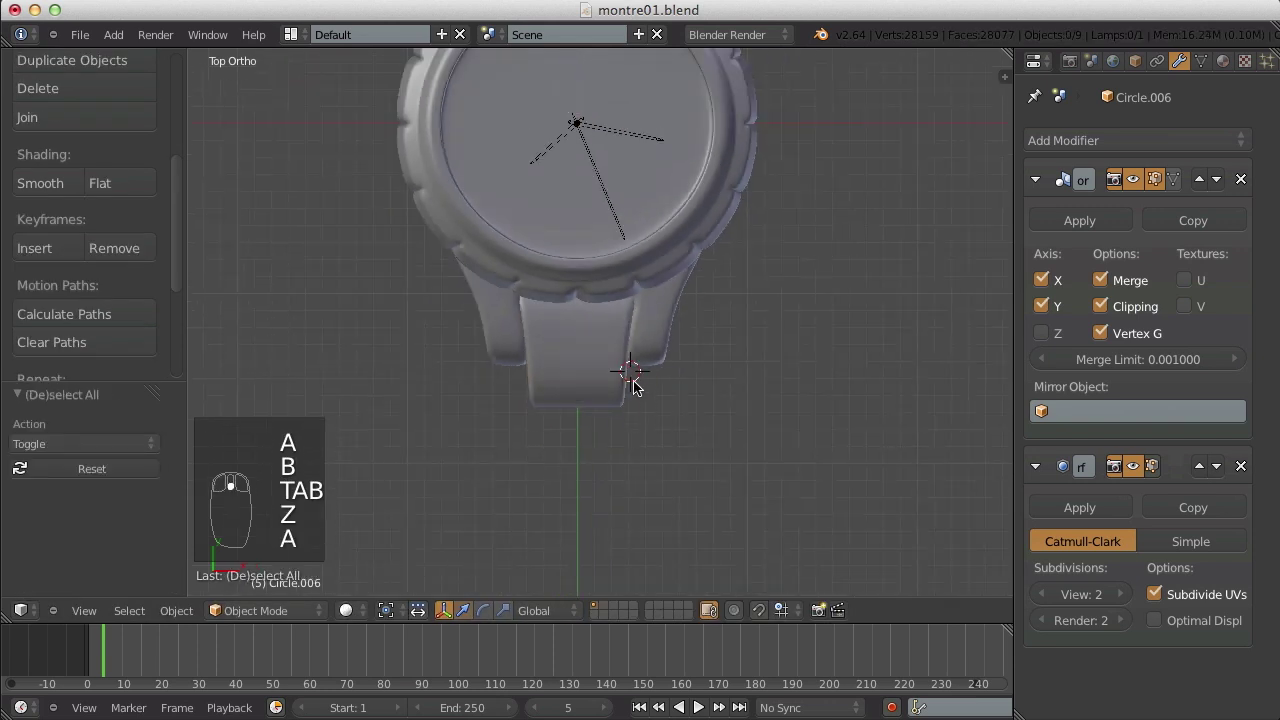
middle_drag(661, 410, 677, 245)
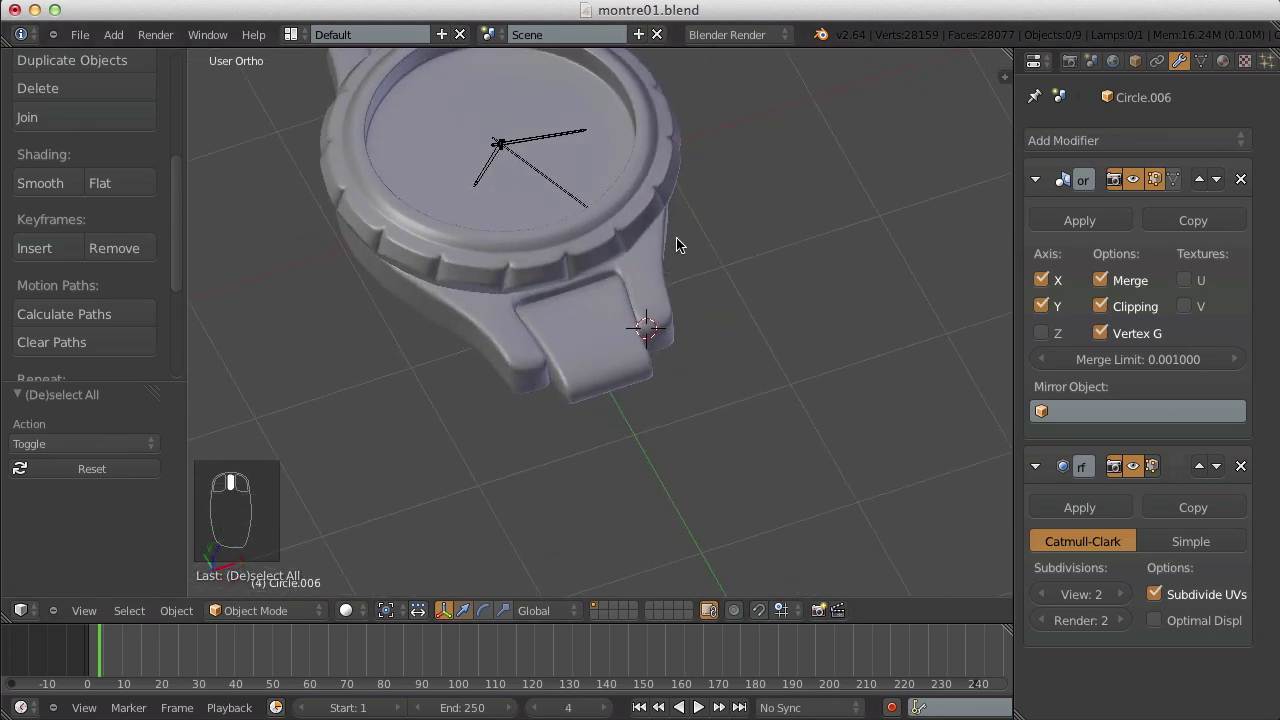
- Thicken the whole strap piece by scaling it along Z, and lower it by about 0.014 units between the lugs
key(Tab)
key(a)
key(a)
key(KP_3)
key(z)
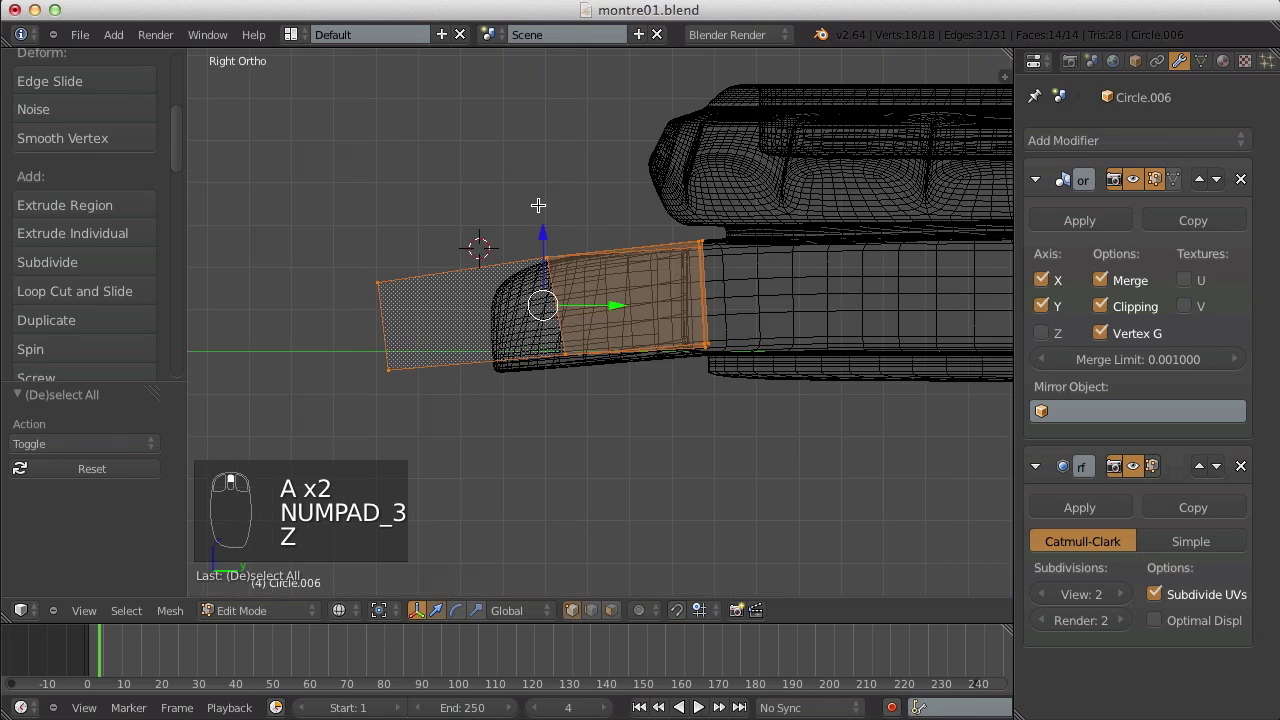
key(s)
key(z)
click(543, 173)
key(g)
click(543, 180)
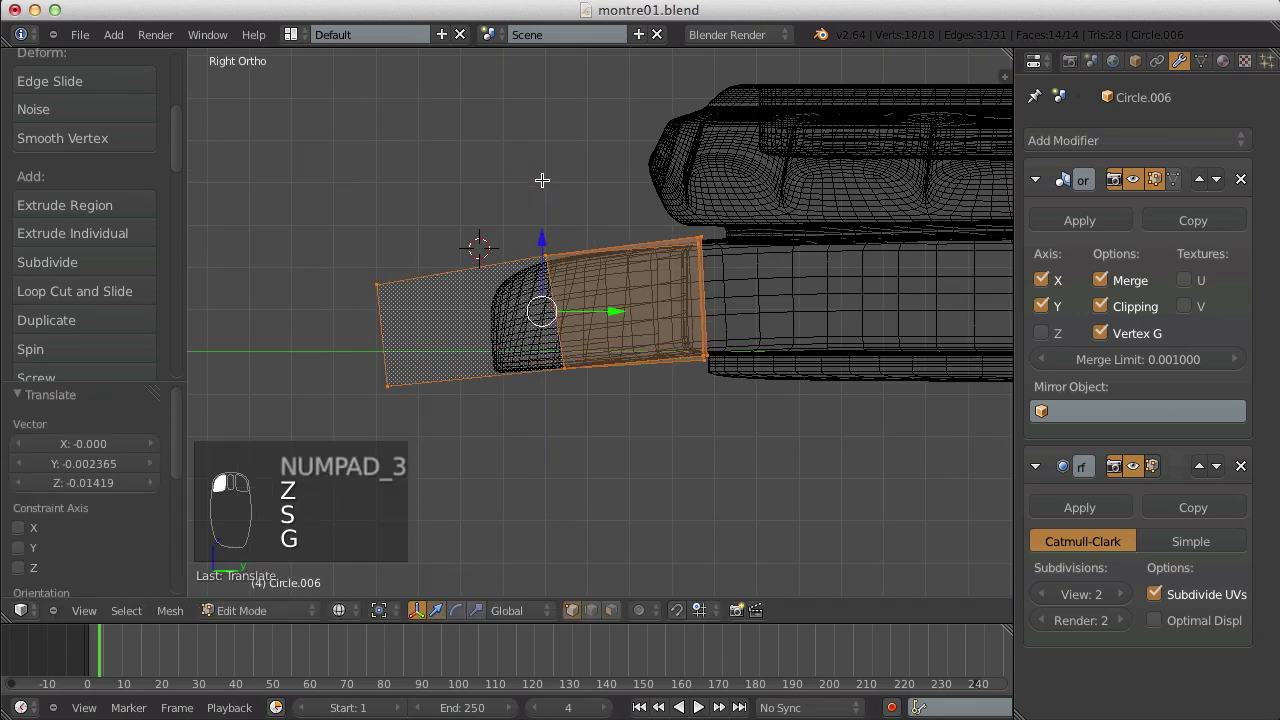
- Examine the thickened strap piece on the smoothed watch from several angles, ending in perspective view
key(Tab)
key(z)
key(a)
key(a)
middle_drag(476, 282, 560, 392)
scroll(570, 350, up, 6)
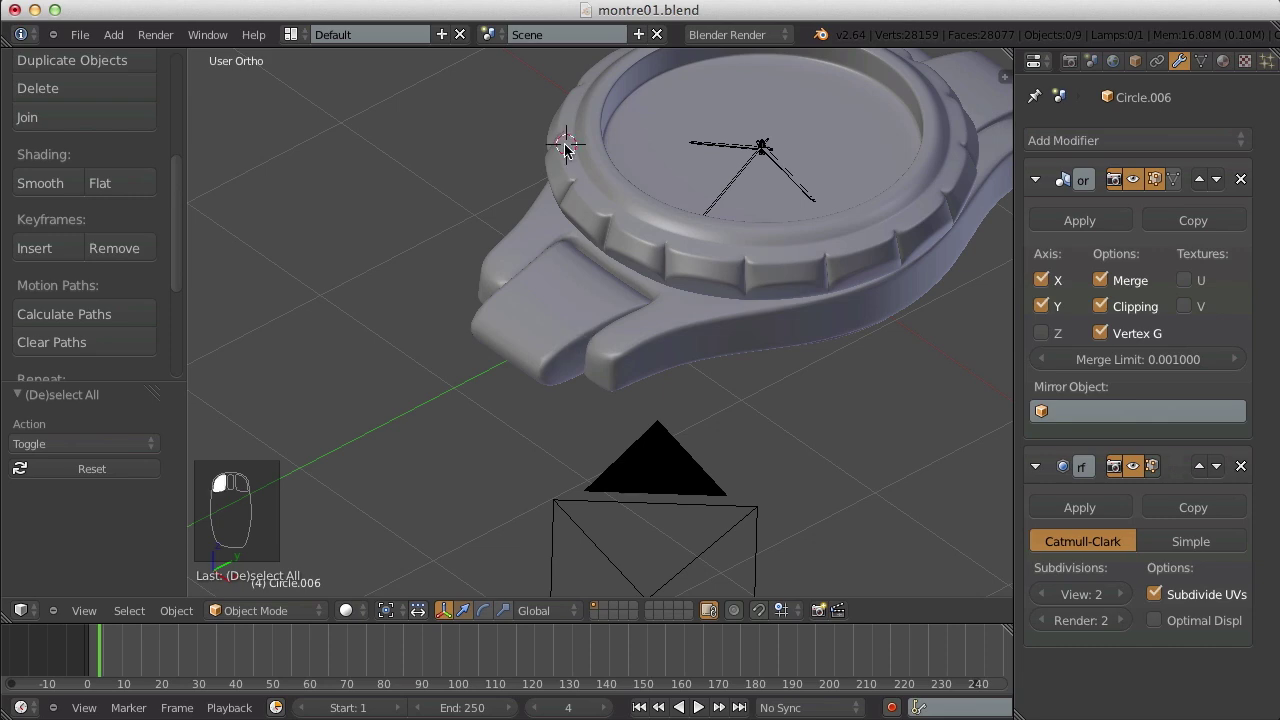
middle_drag(565, 178, 588, 470)
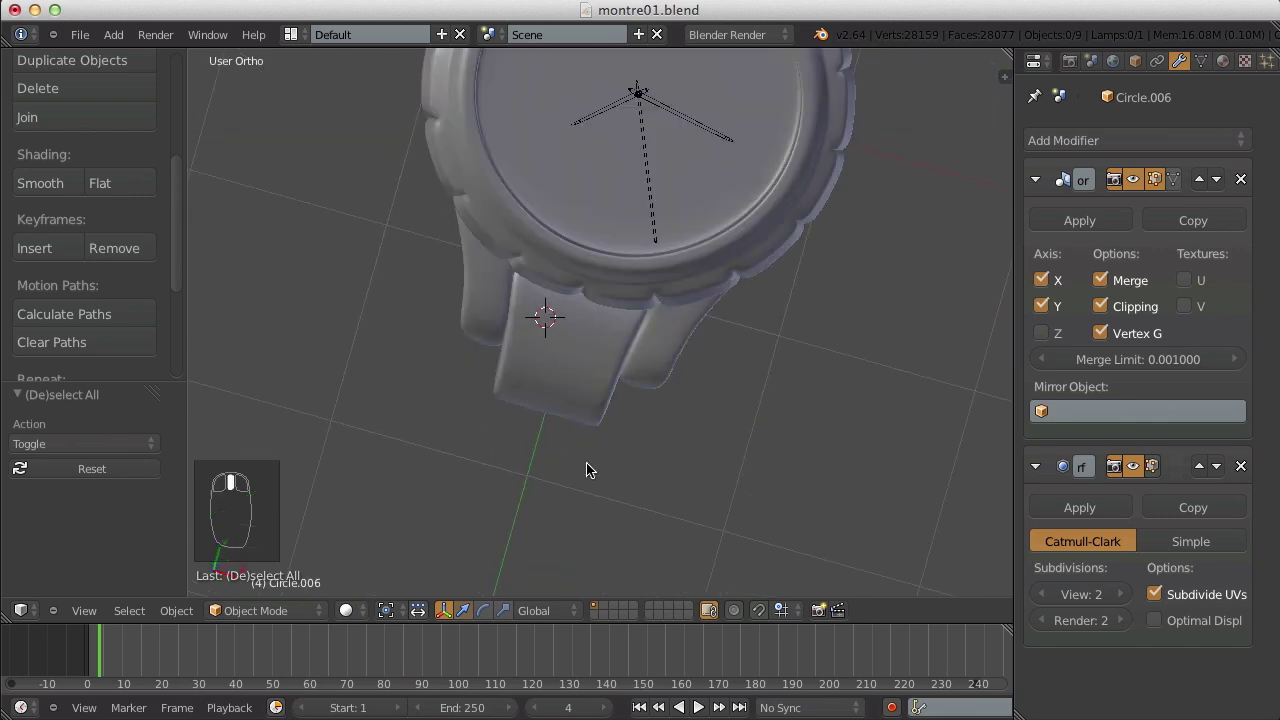
scroll(578, 410, down, 6)
middle_drag(577, 391, 711, 313)
scroll(655, 322, up, 4)
key(KP_5)
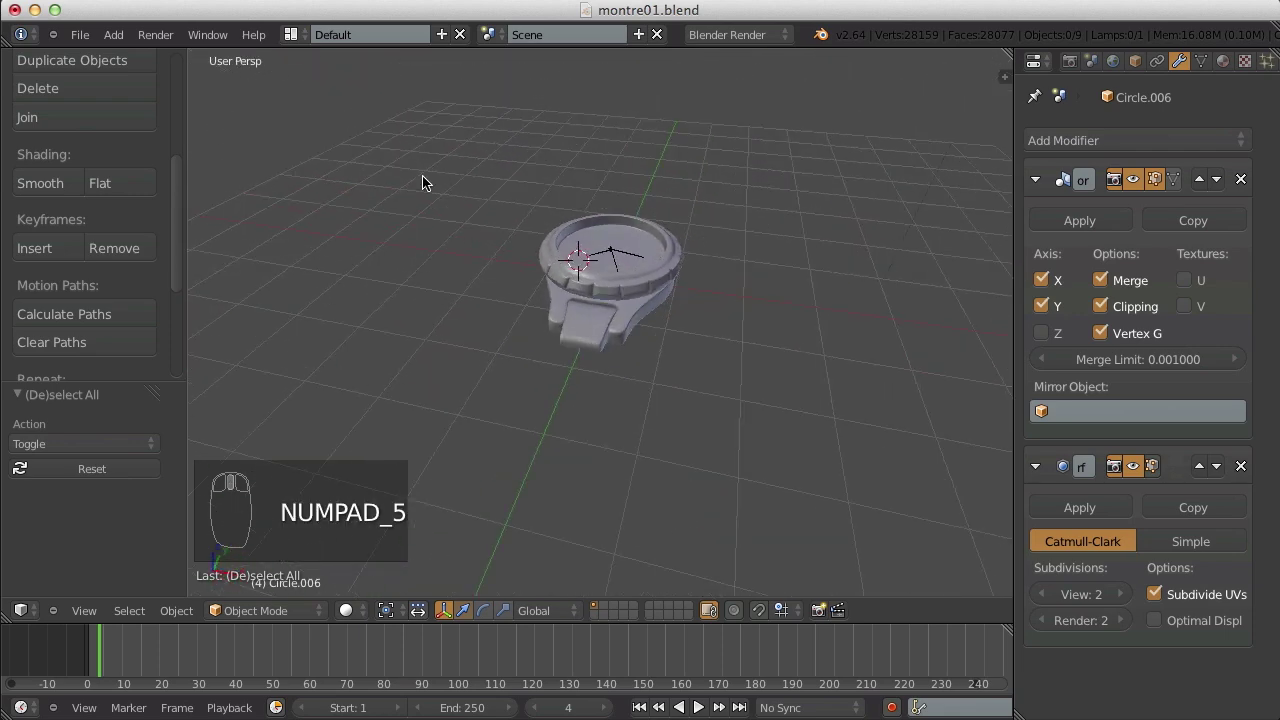
- Save the scene as a new incremented file named montre02.blend
click(80, 34)
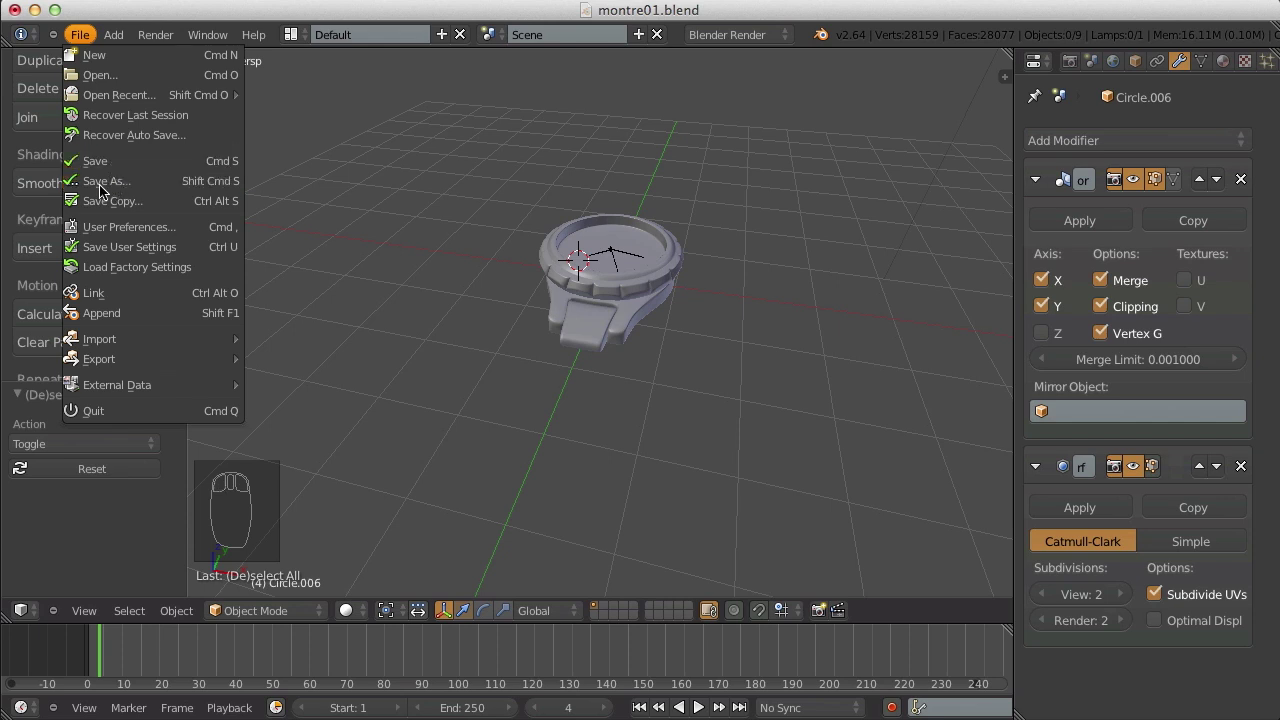
click(100, 182)
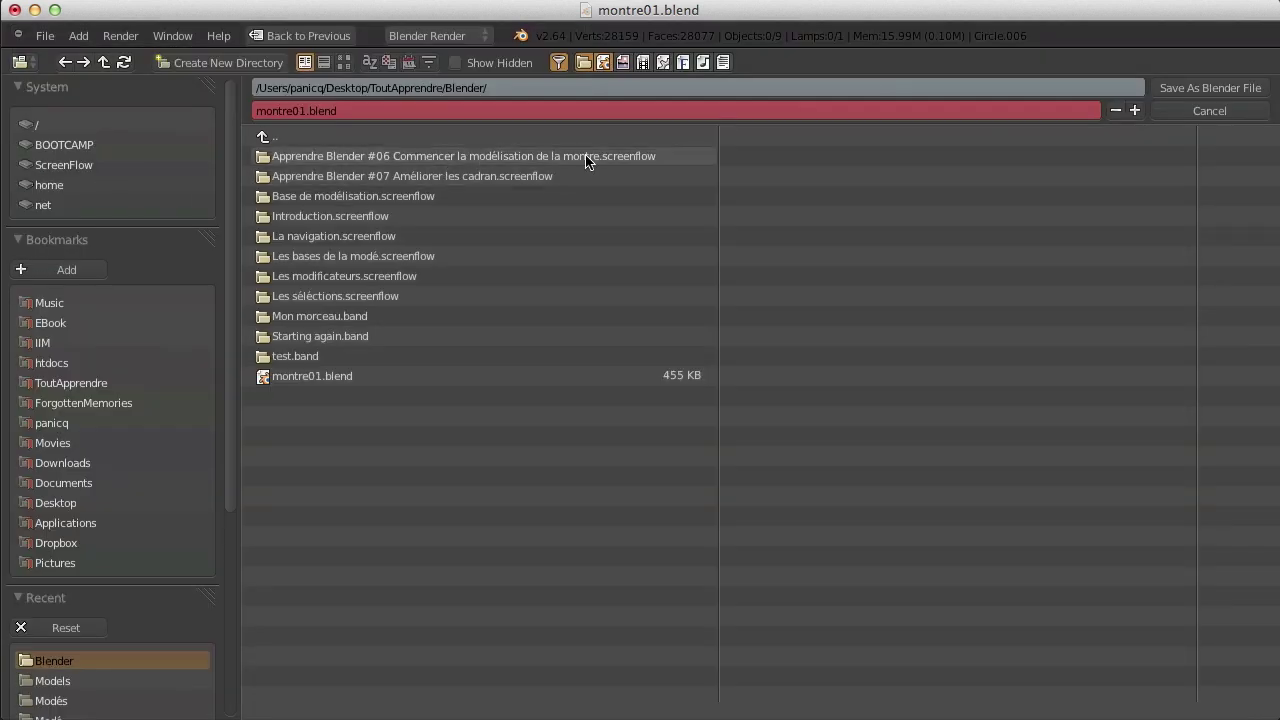
key(KP_Add)
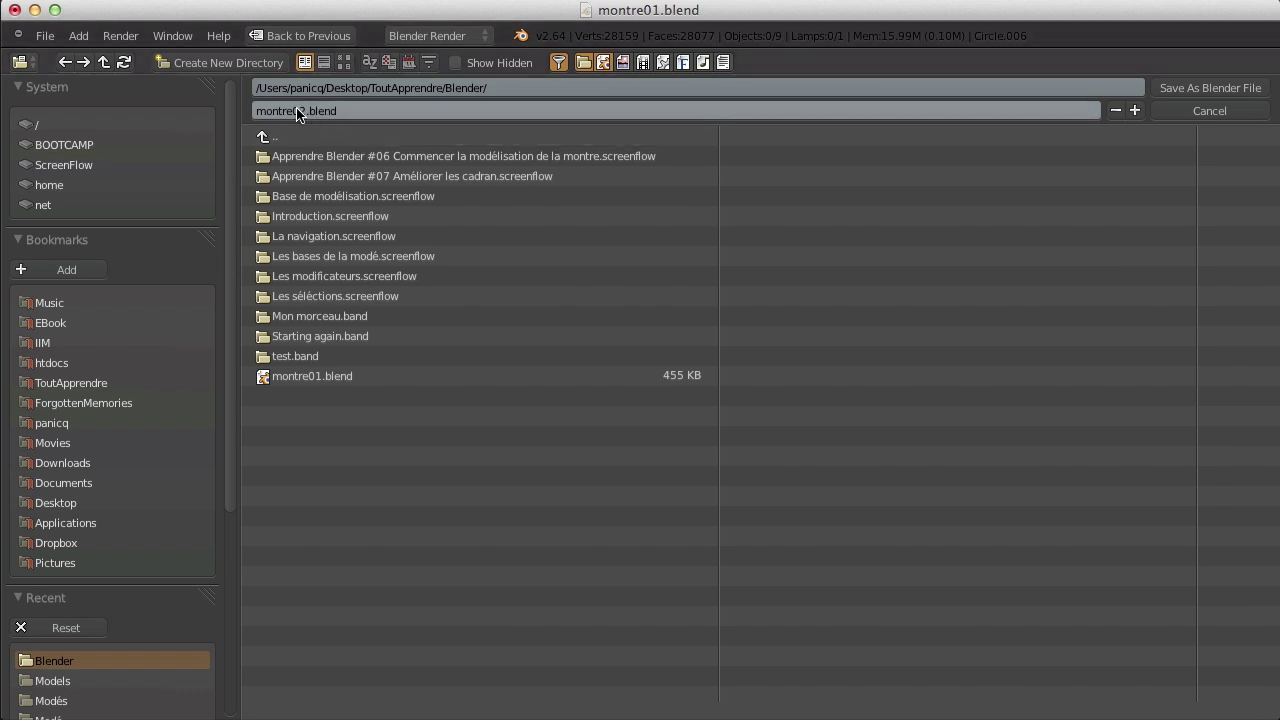
click(1237, 88)
- Examine the watch and its first strap piece from several angles in perspective view
middle_drag(607, 242, 725, 339)
scroll(622, 366, up, 6)
middle_drag(620, 362, 686, 389)
key(Tab)
key(Tab)
scroll(598, 320, up, 2)
scroll(598, 320, down, 6)
key(a)
key(a)
key(a)
key(a)
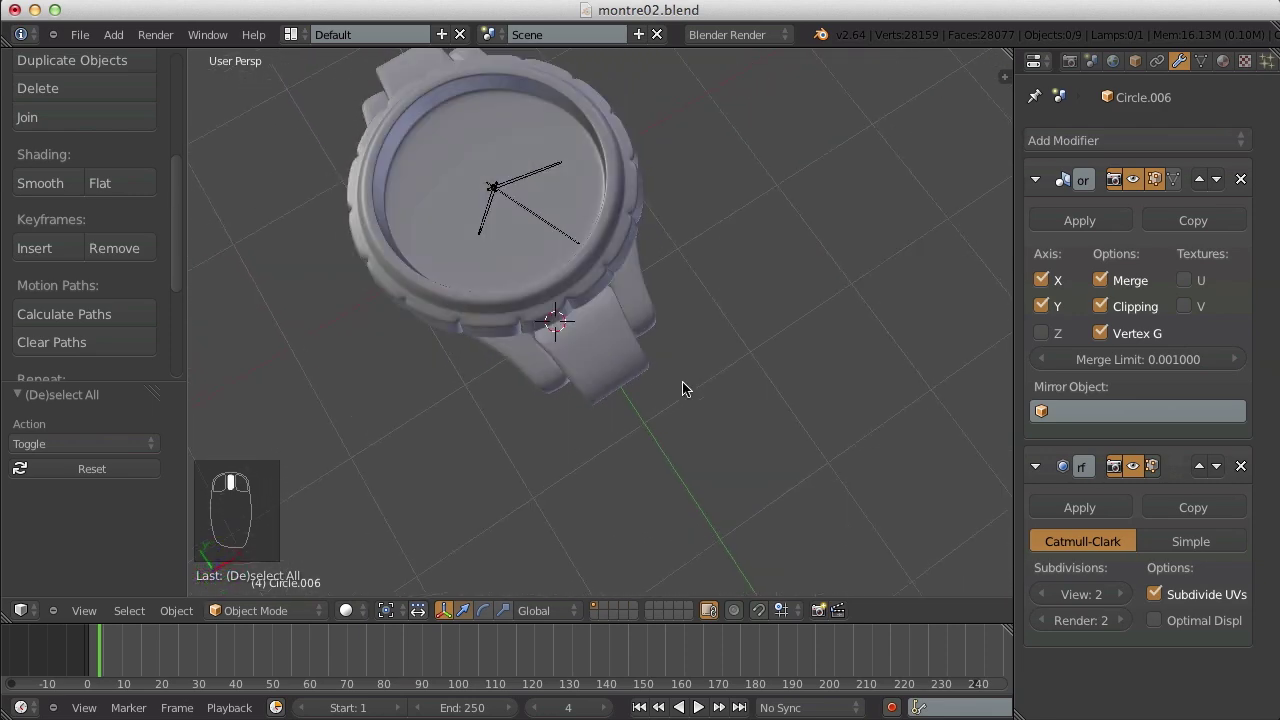
- Examine the strap piece's mesh and smoothed shape from above, ending in orthographic view
key(KP_7)
key(a)
key(a)
key(Tab)
scroll(608, 357, up, 4)
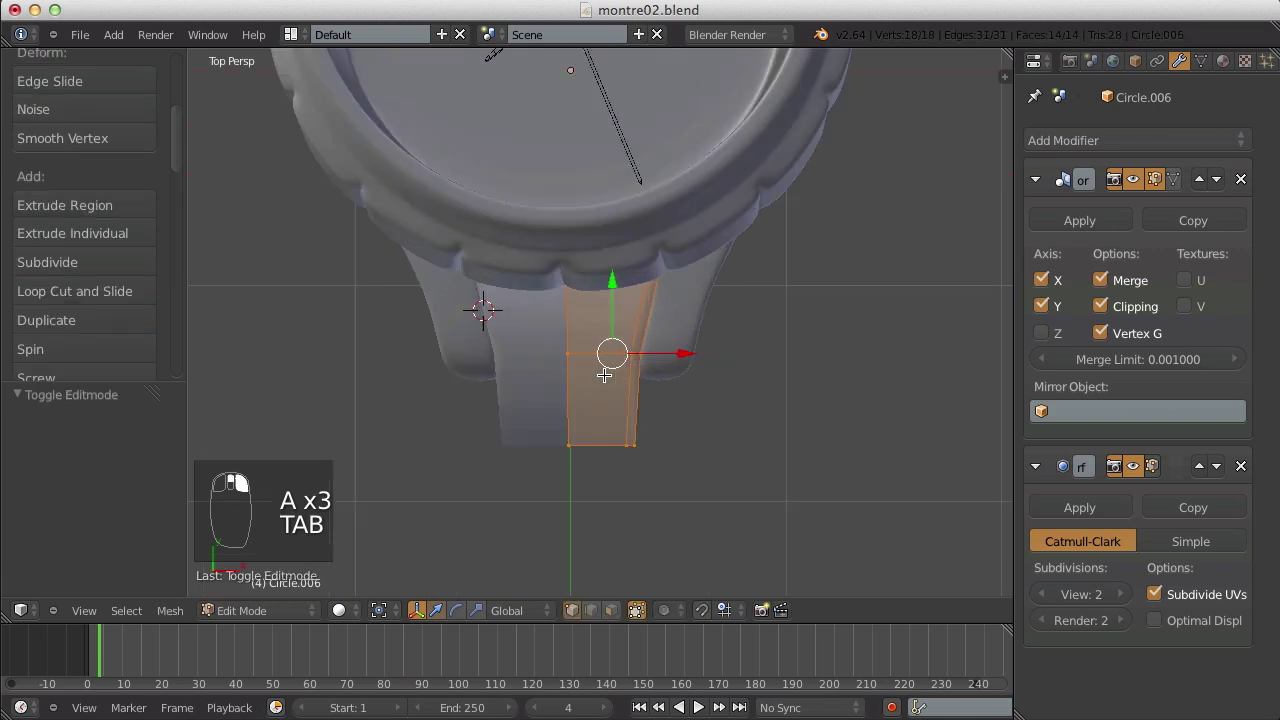
scroll(617, 374, down, 2)
scroll(655, 314, up, 3)
key(Tab)
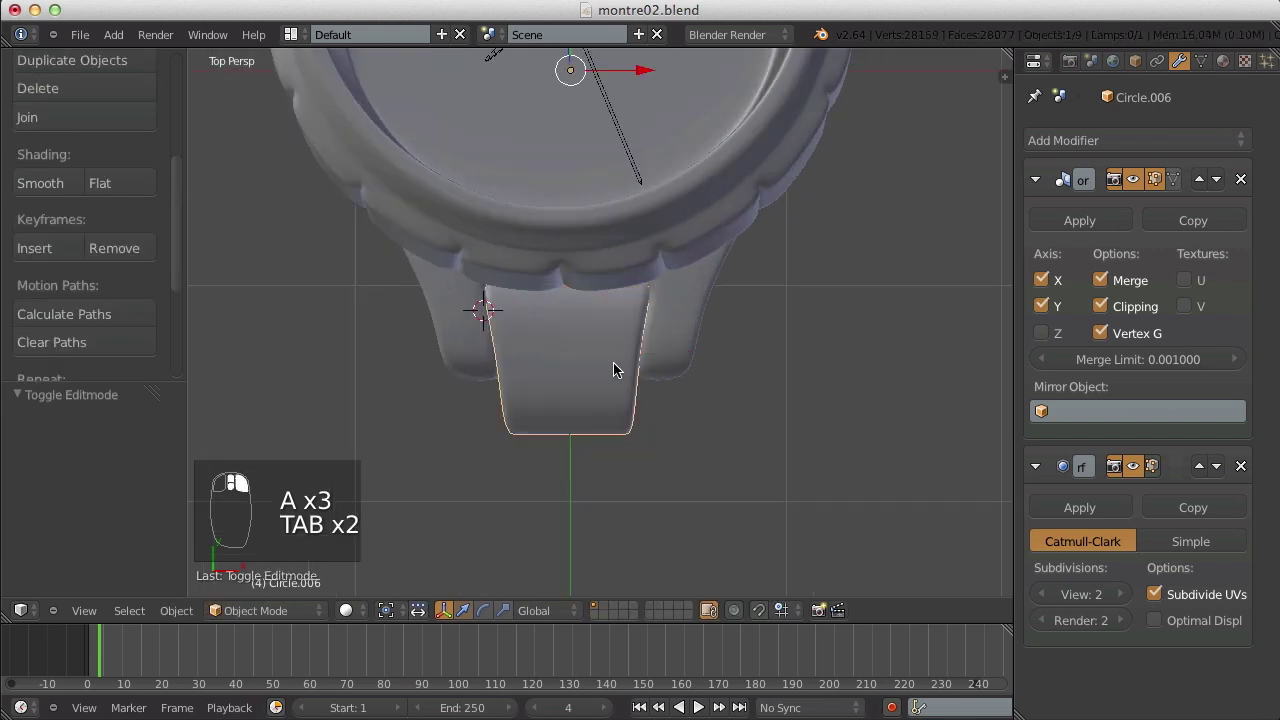
scroll(616, 366, down, 4)
scroll(618, 366, up, 3)
key(Tab)
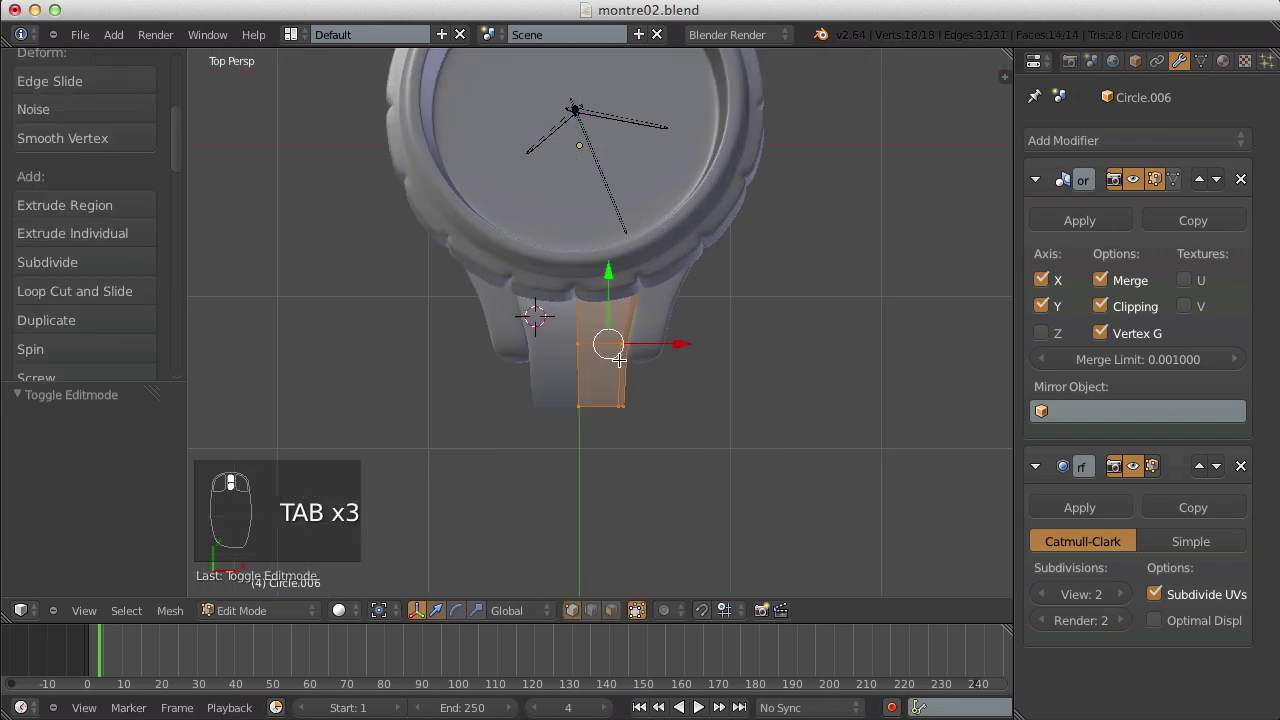
key(Tab)
scroll(620, 373, down, 4)
key(a)
key(a)
key(a)
key(a)
key(a)
scroll(622, 372, up, 4)
scroll(626, 374, down, 1)
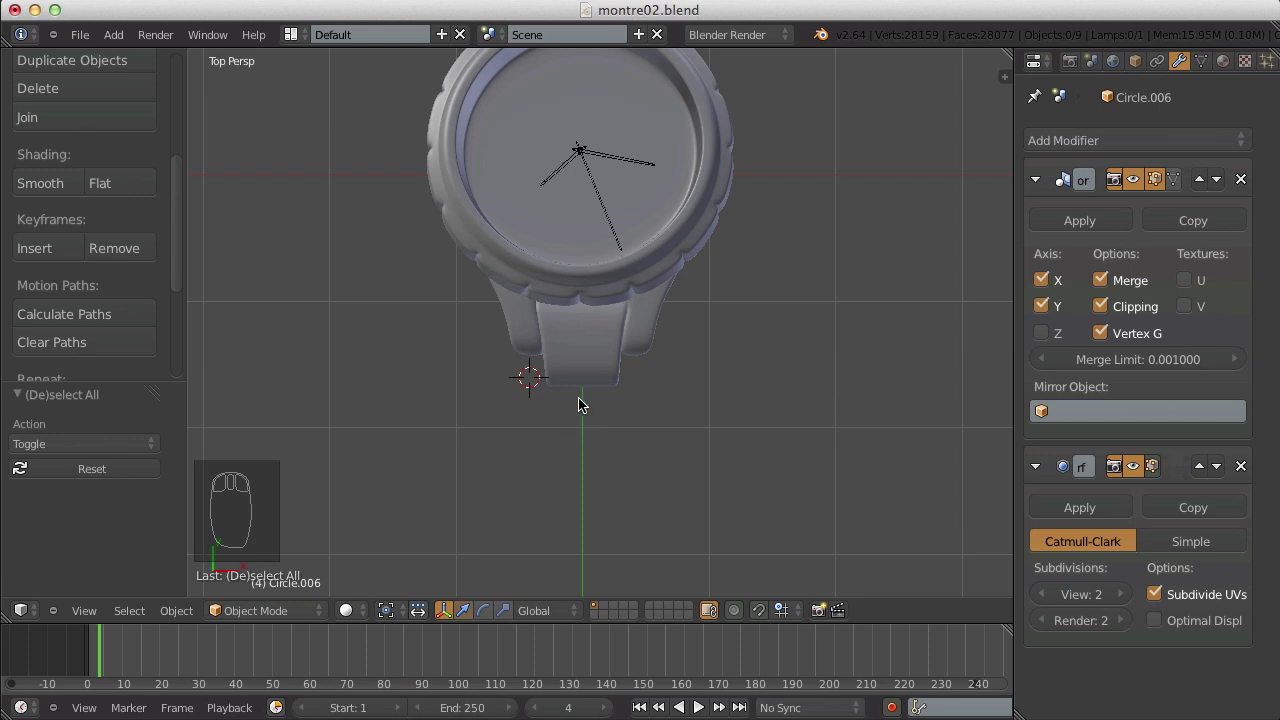
scroll(580, 402, up, 5)
scroll(420, 452, down, 5)
key(KP_5)
scroll(520, 352, up, 6)
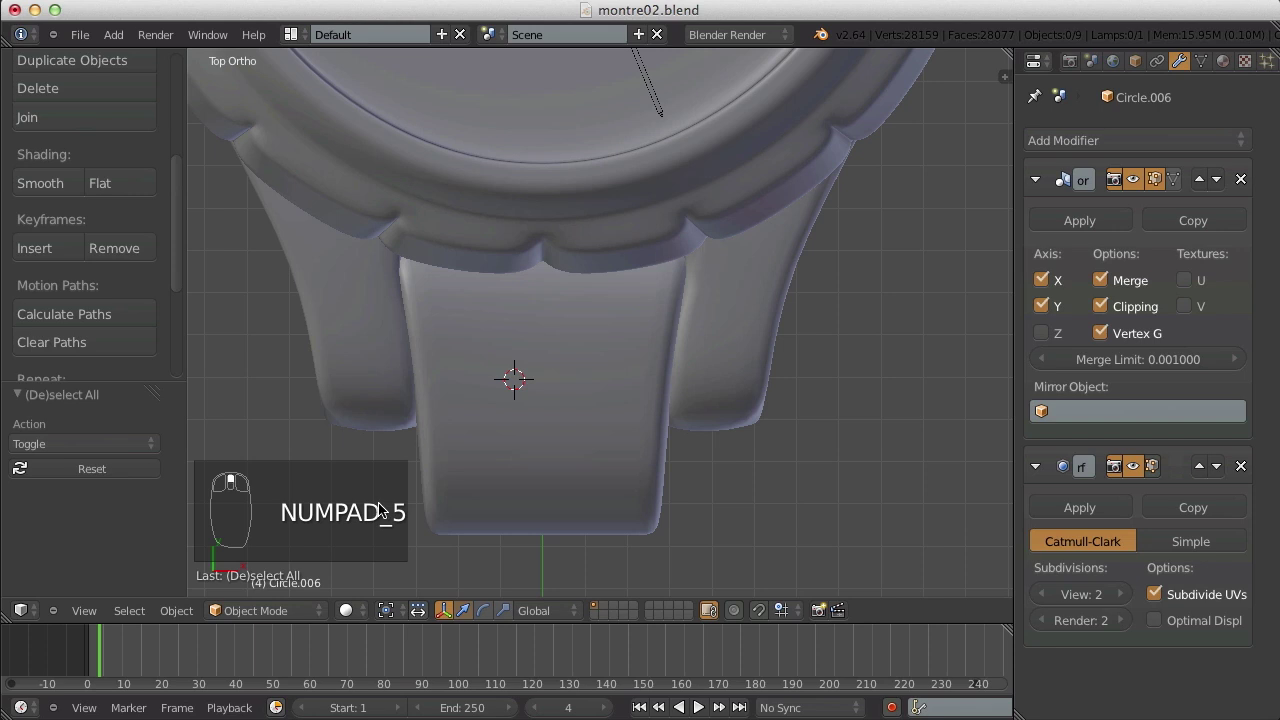
scroll(586, 430, down, 5)
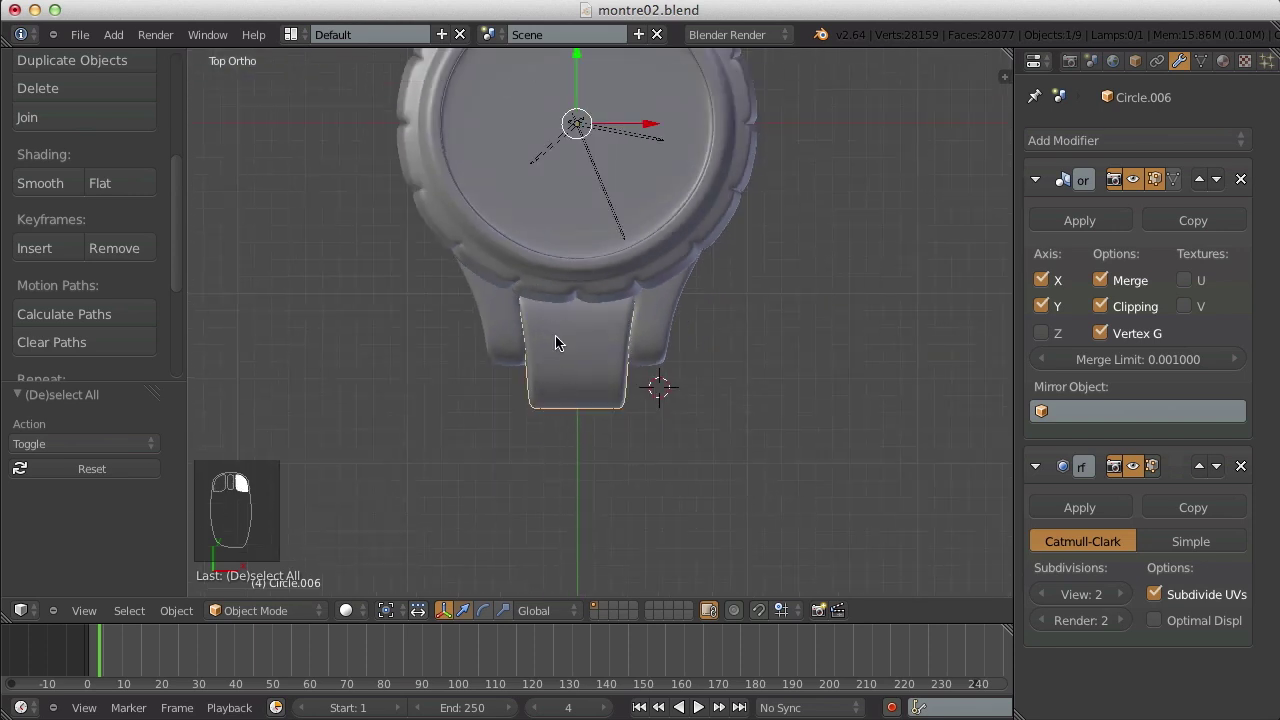
- Examine how the strap piece sits between the case lugs from several angles, ending in the top orthographic view
scroll(590, 362, down, 2)
key(Tab)
scroll(605, 367, up, 3)
key(a)
key(a)
middle_drag(637, 394, 674, 320)
key(Tab)
key(a)
key(a)
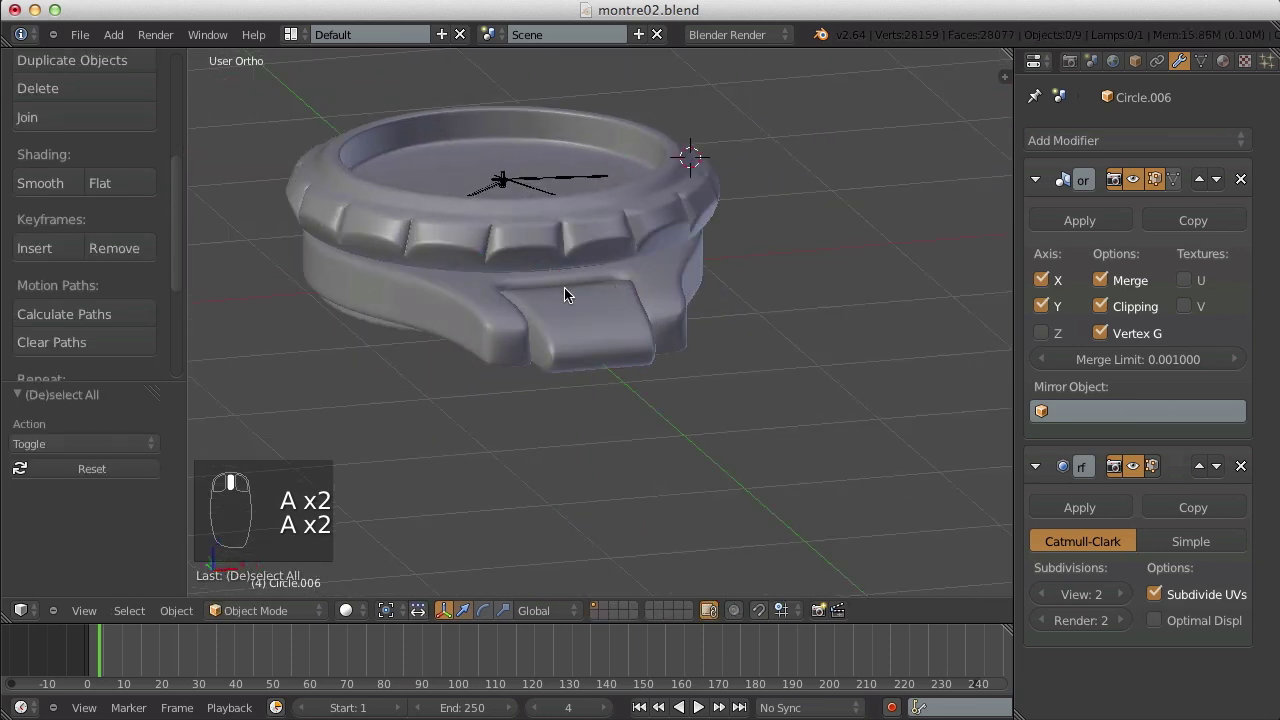
middle_drag(551, 283, 459, 319)
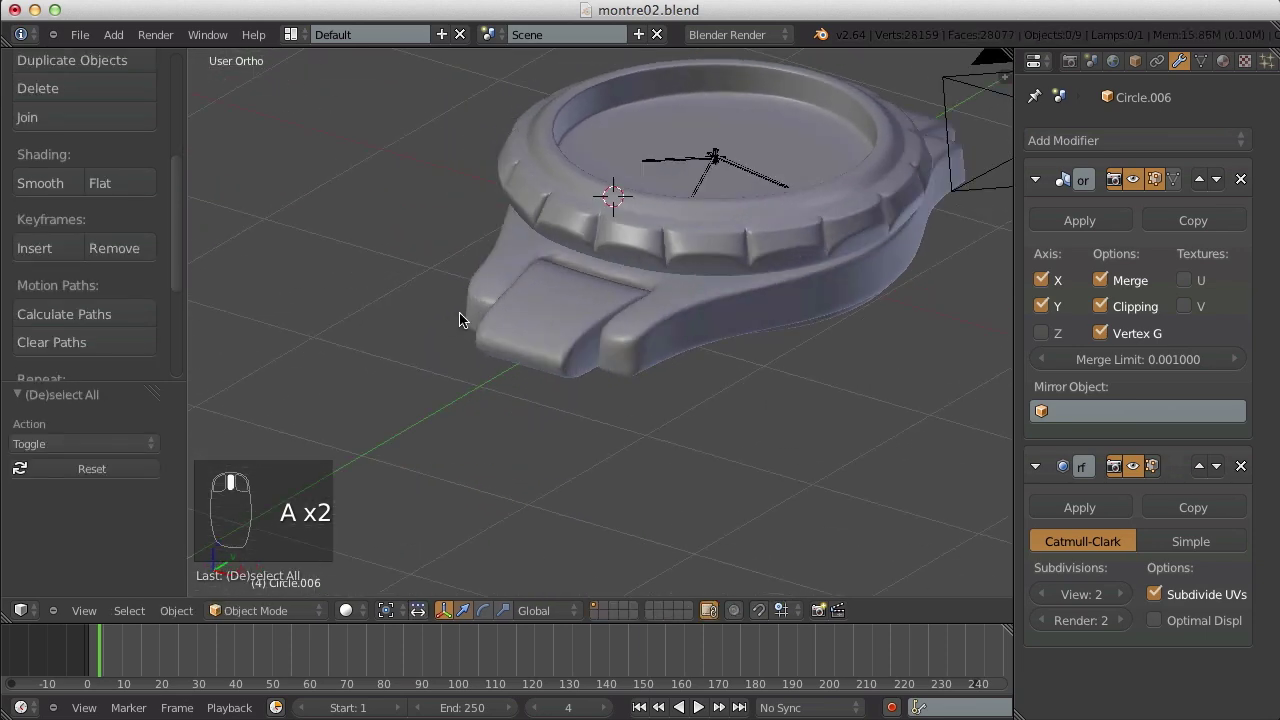
scroll(672, 308, down, 5)
middle_drag(674, 306, 634, 391)
scroll(716, 361, up, 4)
scroll(716, 361, up, 2)
right_click(694, 299)
scroll(694, 305, down, 6)
scroll(634, 370, up, 4)
key(a)
key(KP_7)
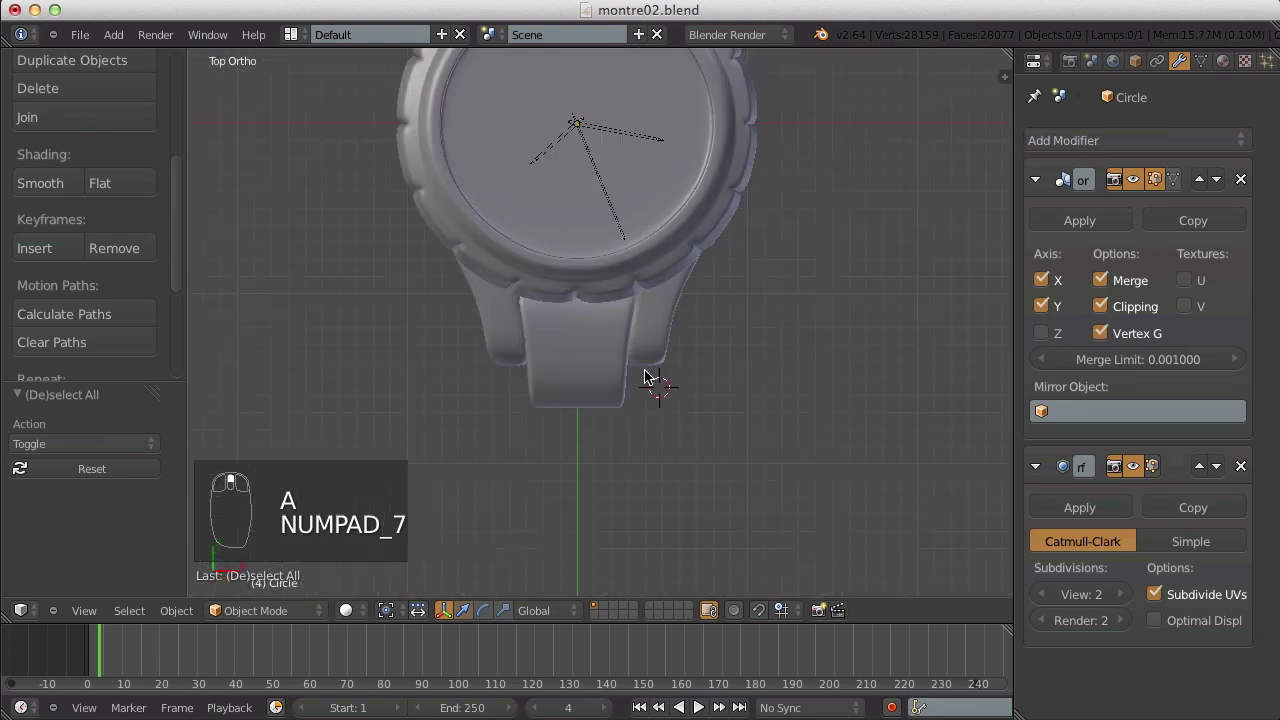
scroll(644, 351, up, 3)
scroll(671, 445, down, 5)
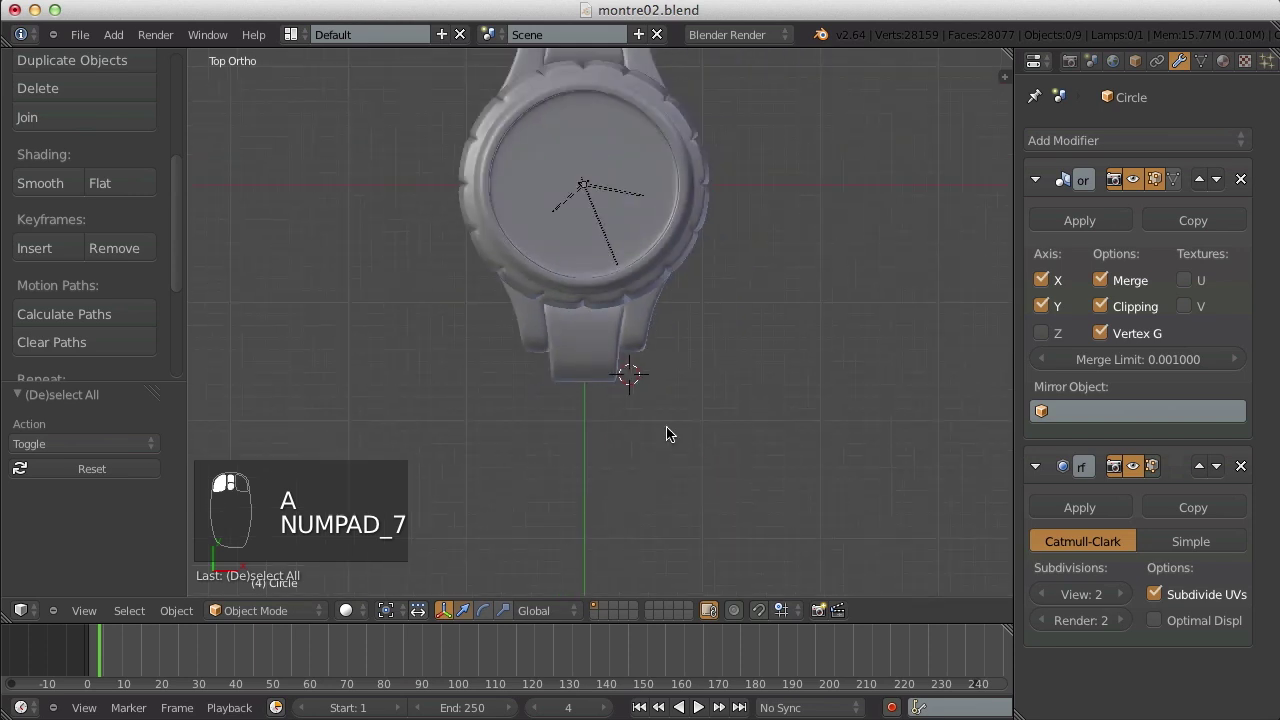
- Add a cube beside the strap piece's outer end and scale it down to about the width of a case lug
scroll(859, 367, up, 3)
key(shift+a)
mouse_move(543, 309)
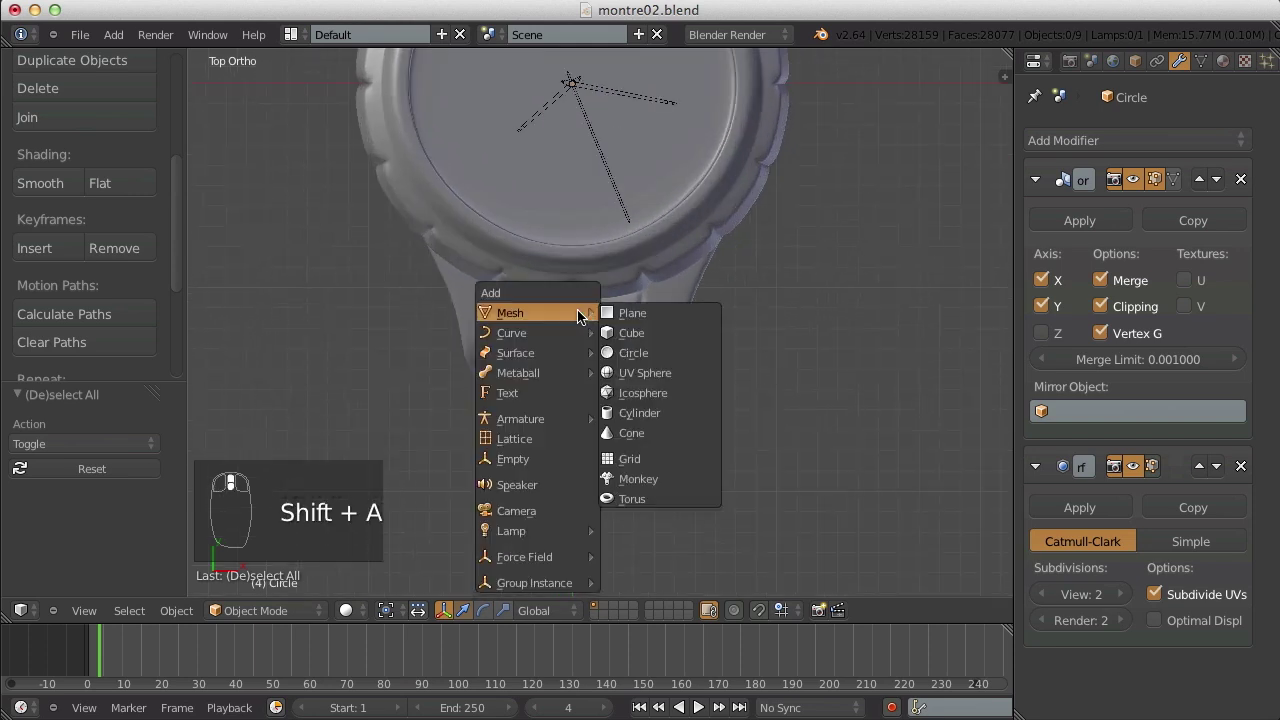
click(640, 330)
scroll(708, 385, down, 3)
key(s)
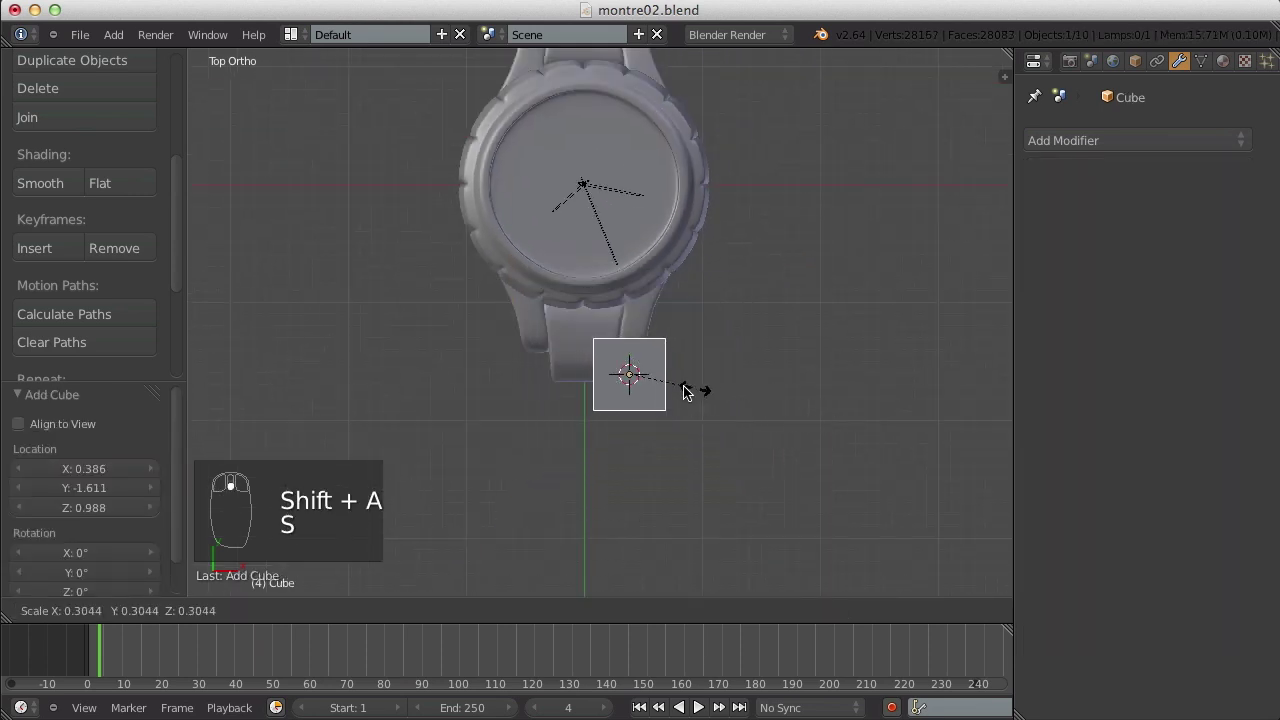
click(647, 384)
- Move the cube's watch-side vertices along Y until that face meets the end of the case lug
scroll(655, 405, up, 3)
key(Tab)
key(z)
key(a)
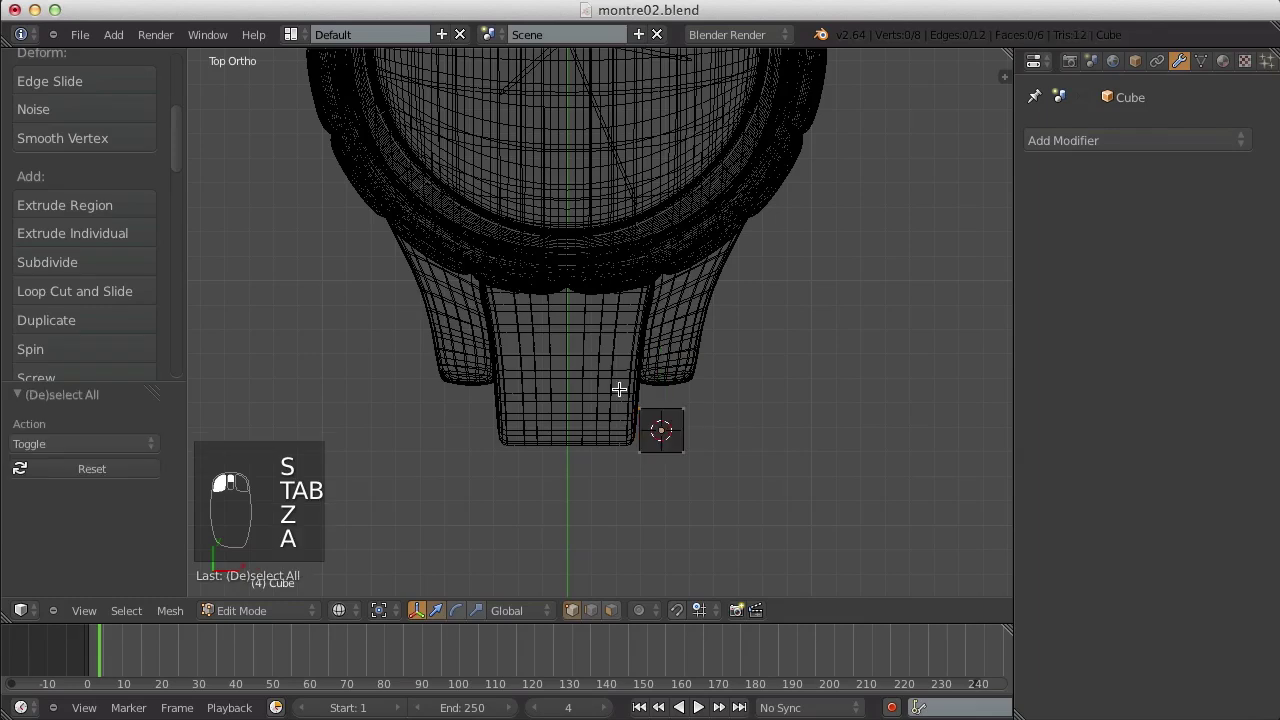
key(b)
drag(614, 392, 703, 420)
key(Tab)
key(Tab)
drag(660, 360, 660, 336)
key(a)
key(a)
key(a)
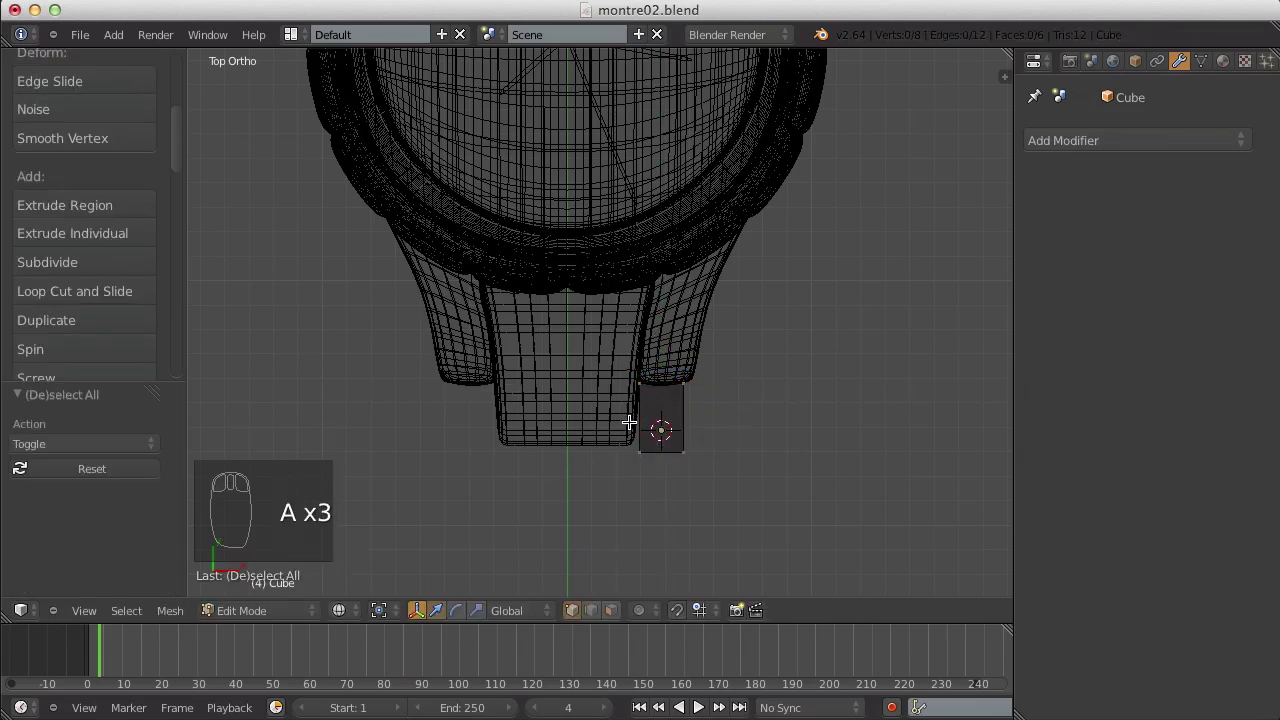
- Extend the cube's far end away from the watch and shift its lug-side outer corner outward to match the lug's edge
key(b)
drag(660, 380, 697, 398)
key(a)
key(b)
drag(712, 386, 686, 381)
key(Tab)
key(z)
key(a)
key(Tab)
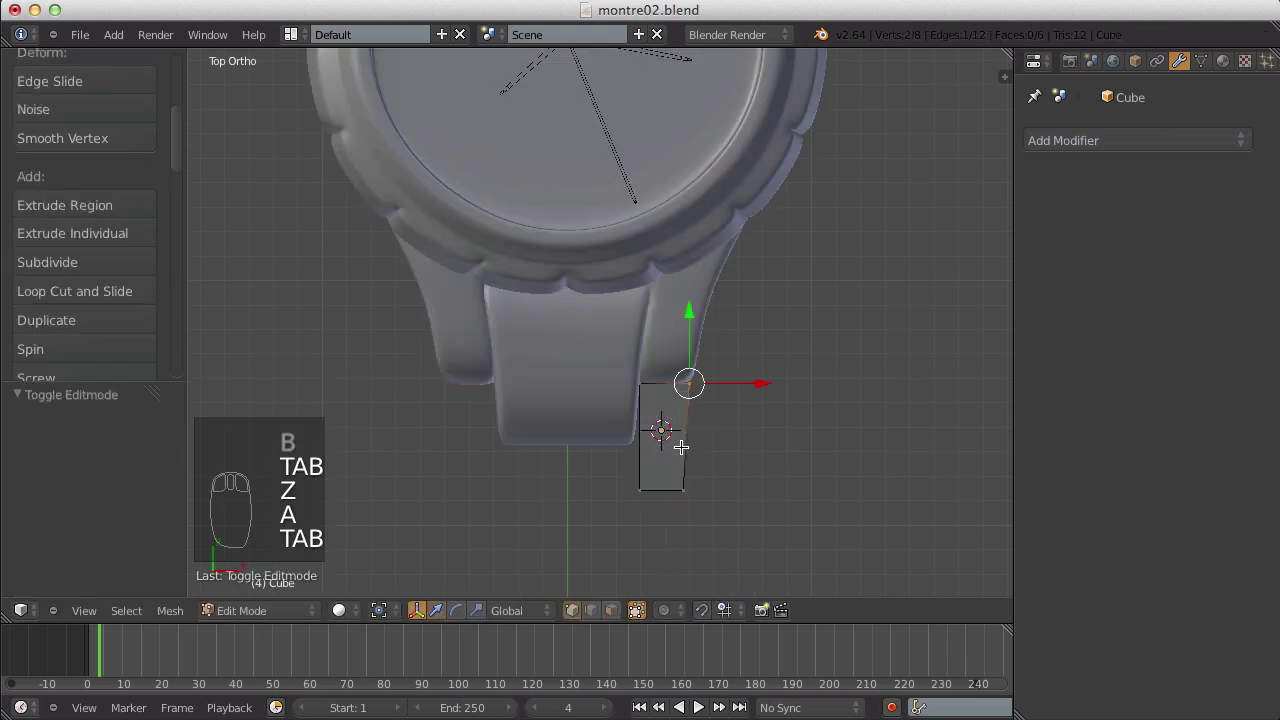
- Lower the block about 0.911 units along Z in the right side view to the level of the case lugs
key(Tab)
right_click(685, 393)
middle_drag(790, 535, 691, 457)
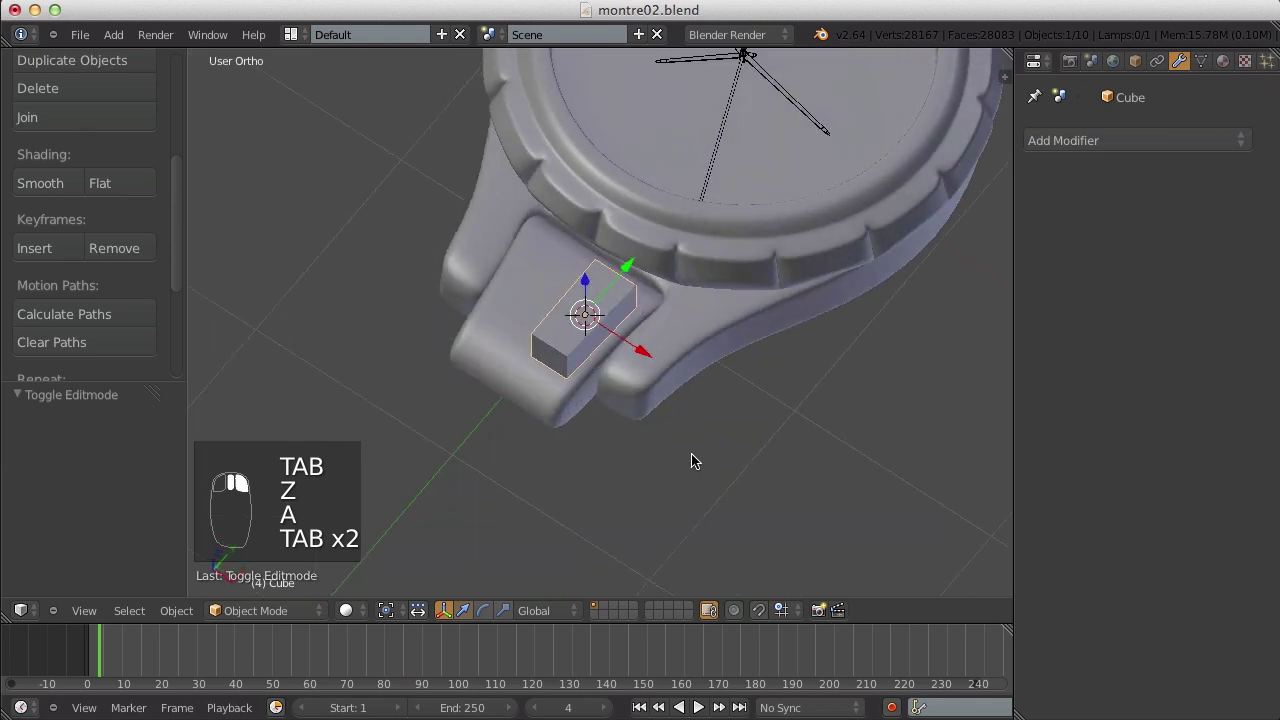
key(KP_3)
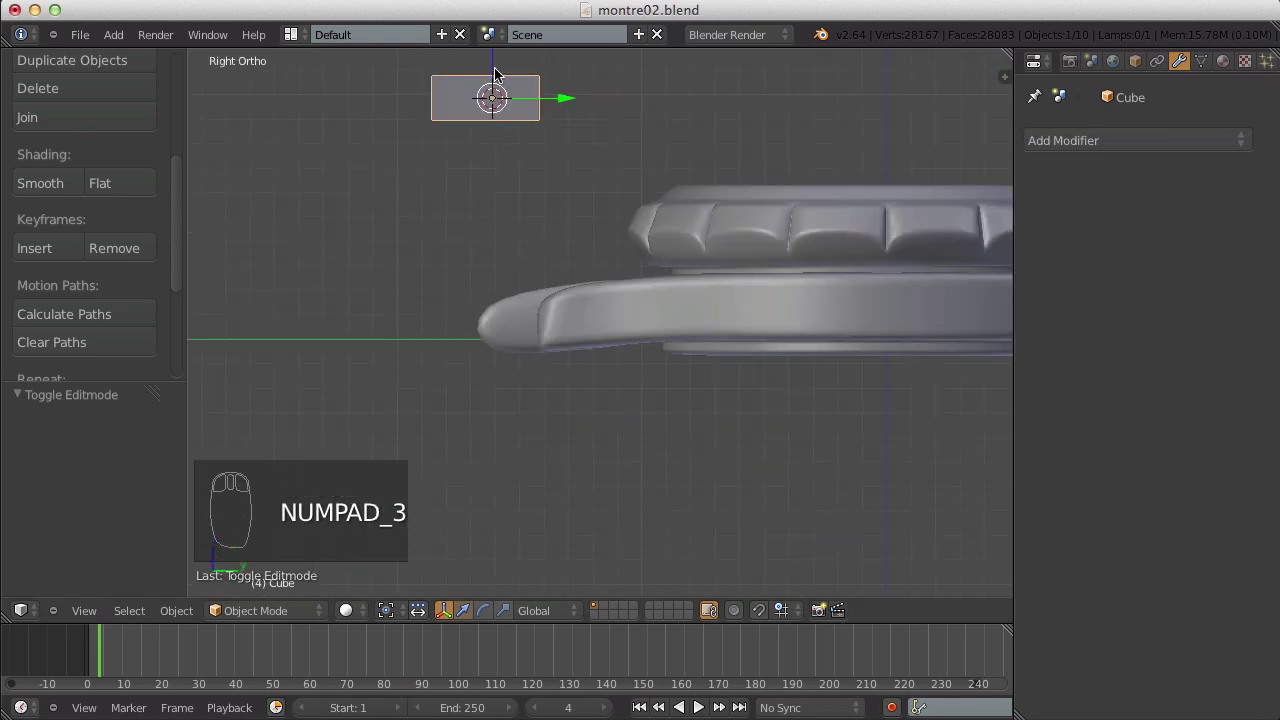
drag(491, 62, 522, 278)
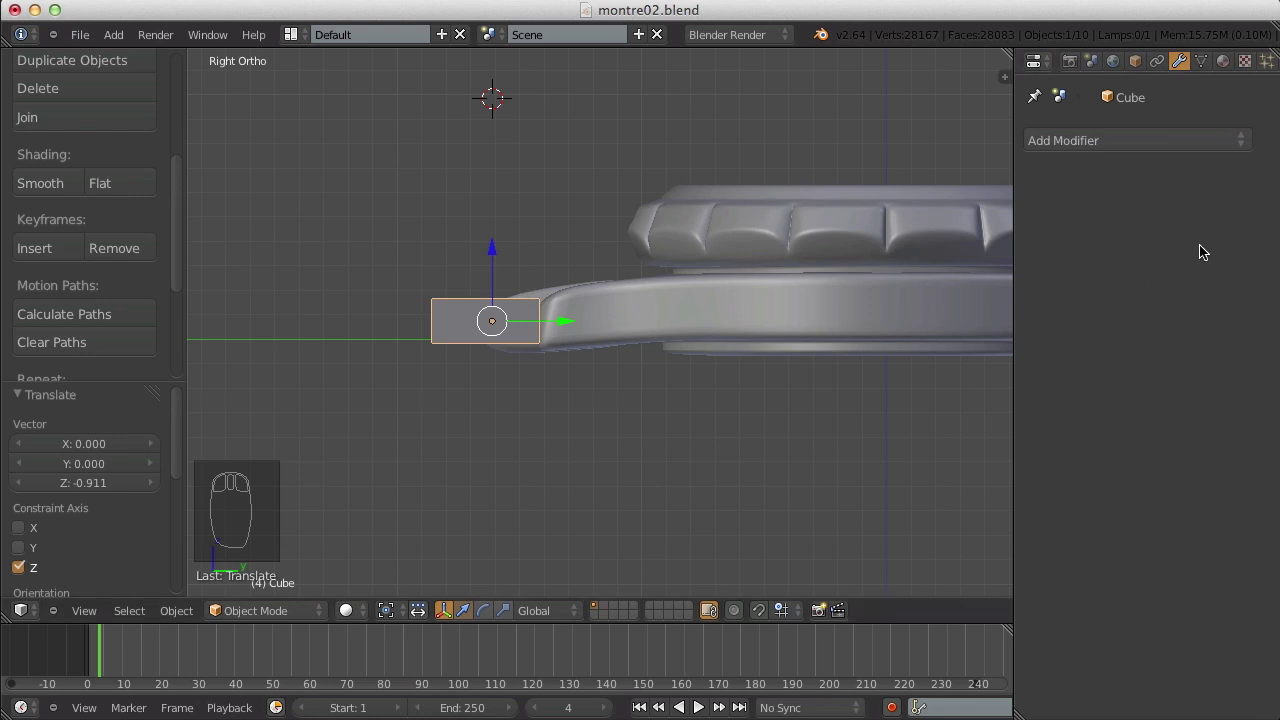
- Give the block a Subdivision Surface modifier with a view level of 4 and shade it smooth
click(1140, 138)
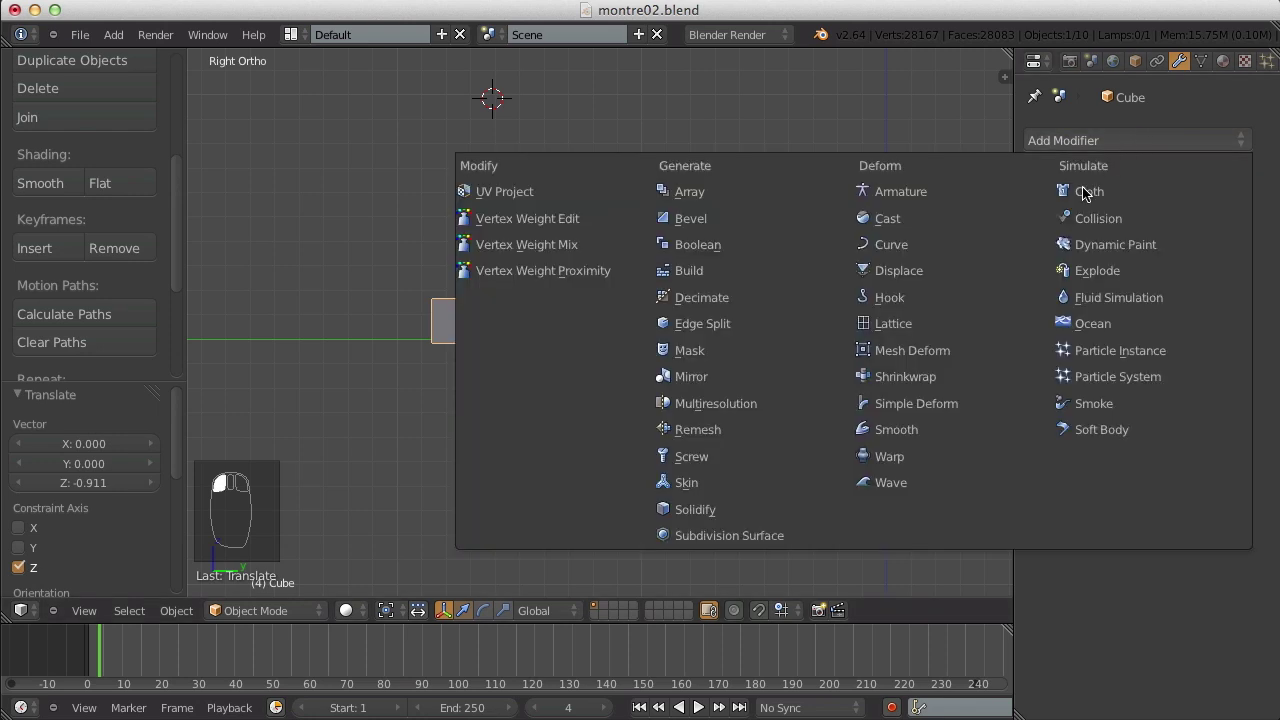
click(727, 535)
click(1118, 308)
click(1118, 308)
click(1118, 308)
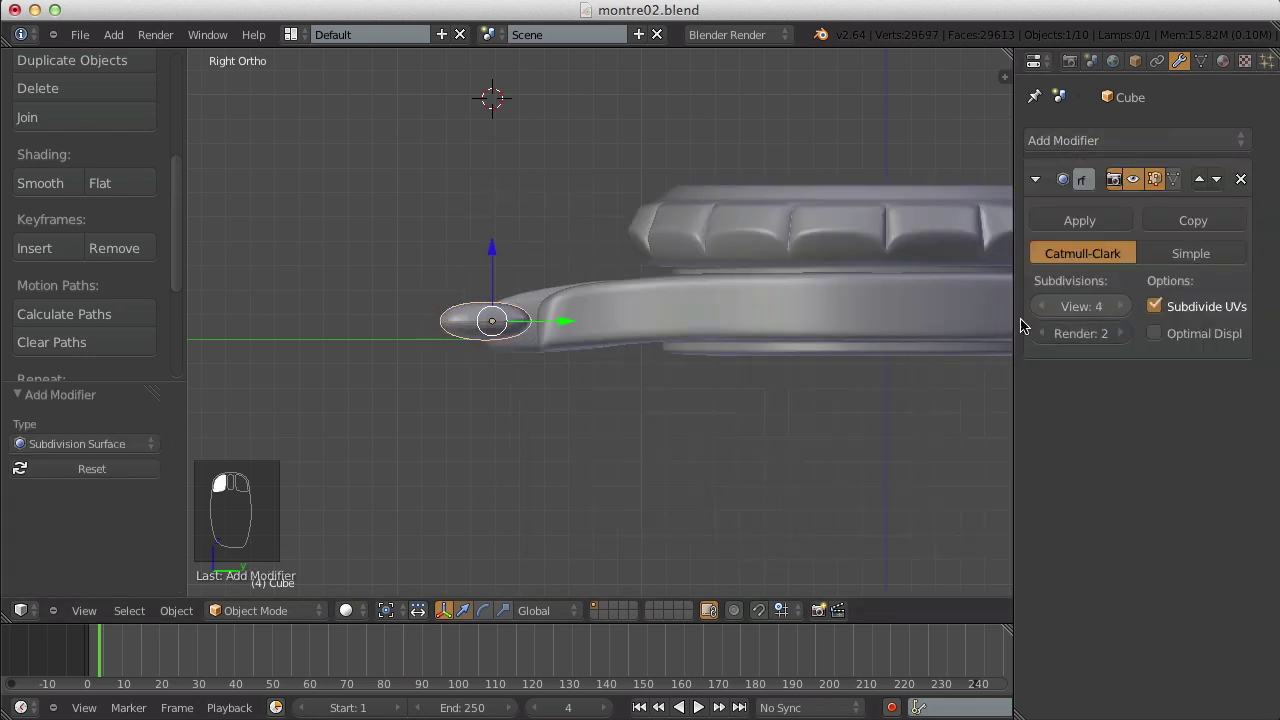
click(42, 186)
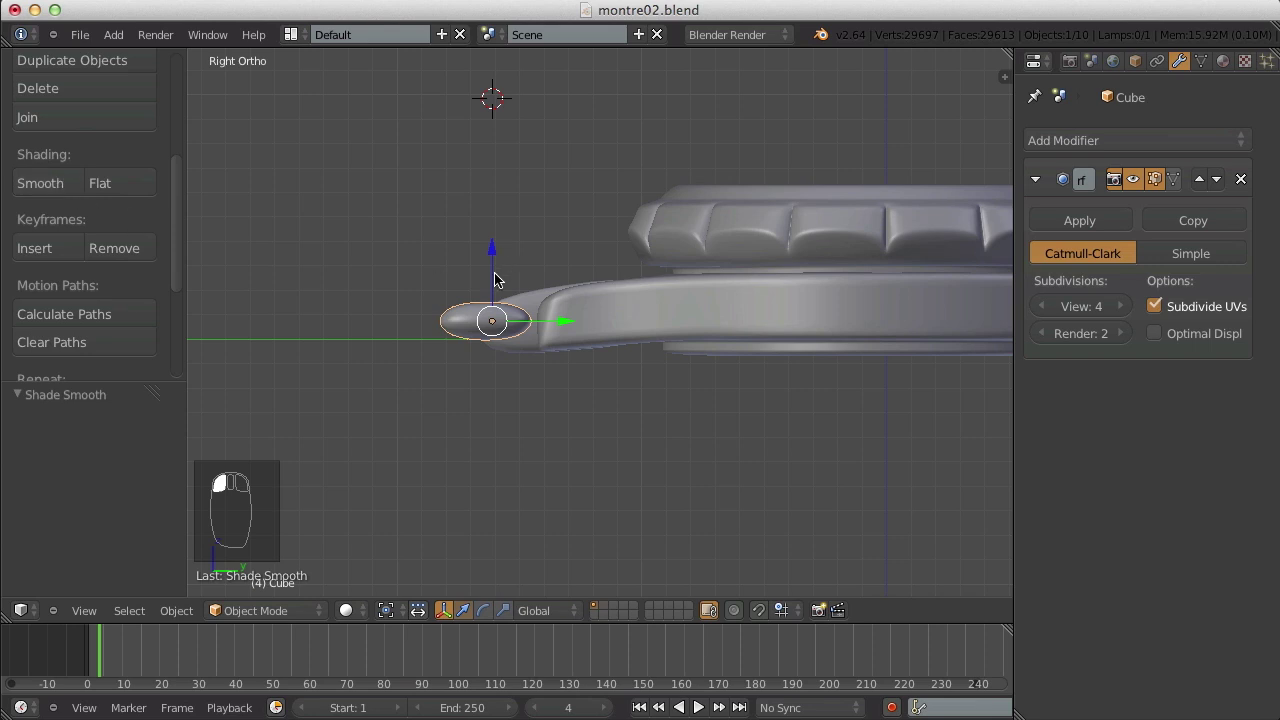
- Cut two lengthwise edge loops into the block, one close to each long side, to sharpen its smoothed sides
middle_drag(497, 280, 703, 463)
scroll(703, 463, up, 3)
key(Tab)
key(a)
key(a)
key(ctrl+r)
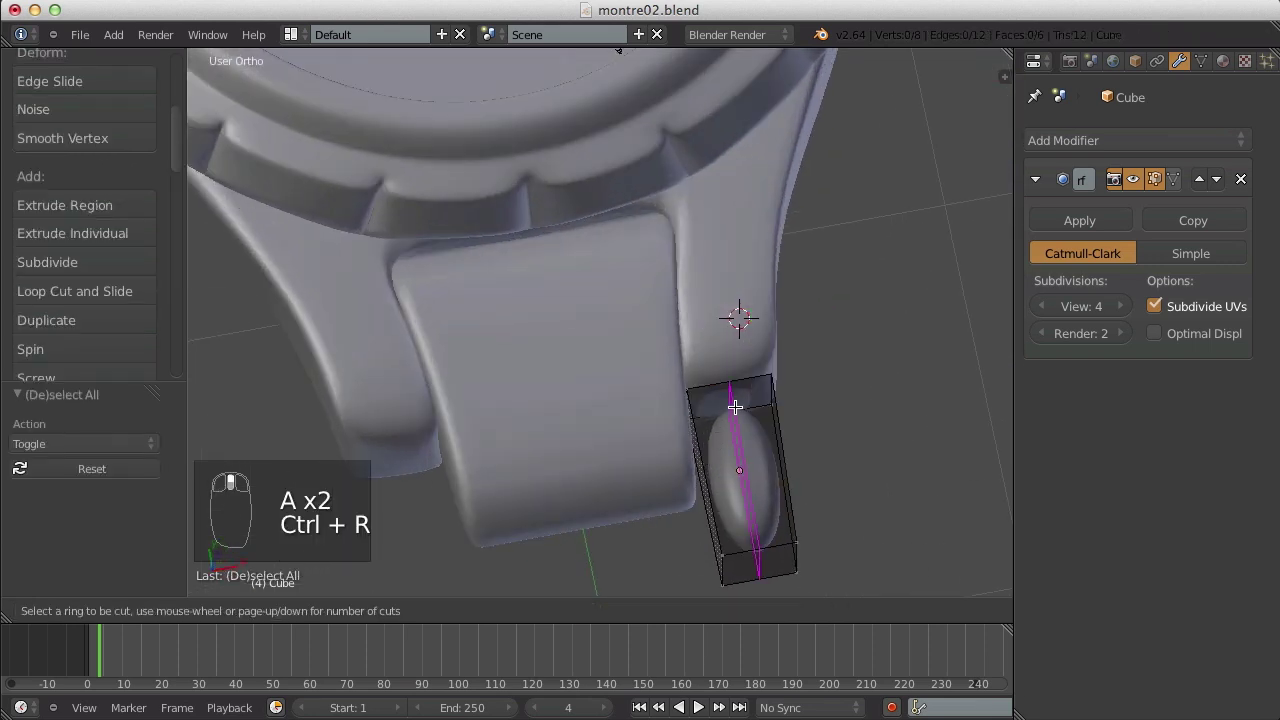
click(709, 390)
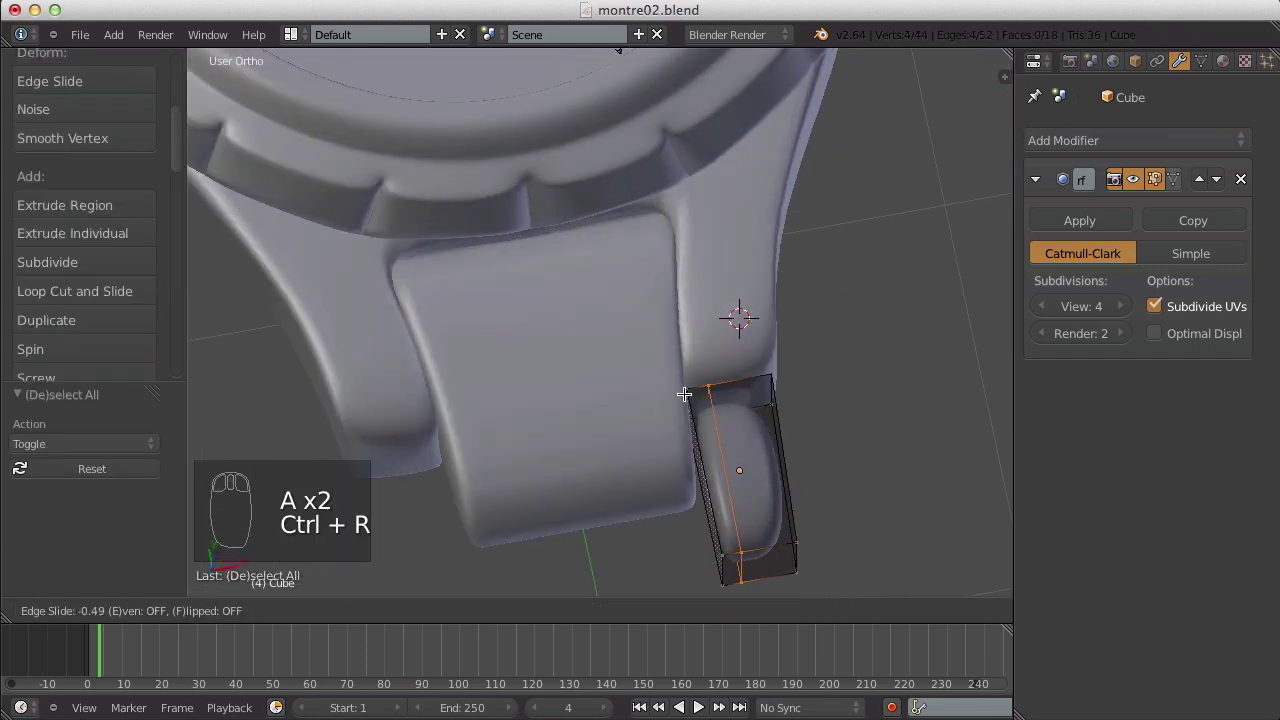
click(697, 391)
key(a)
key(ctrl+r)
click(726, 380)
click(752, 384)
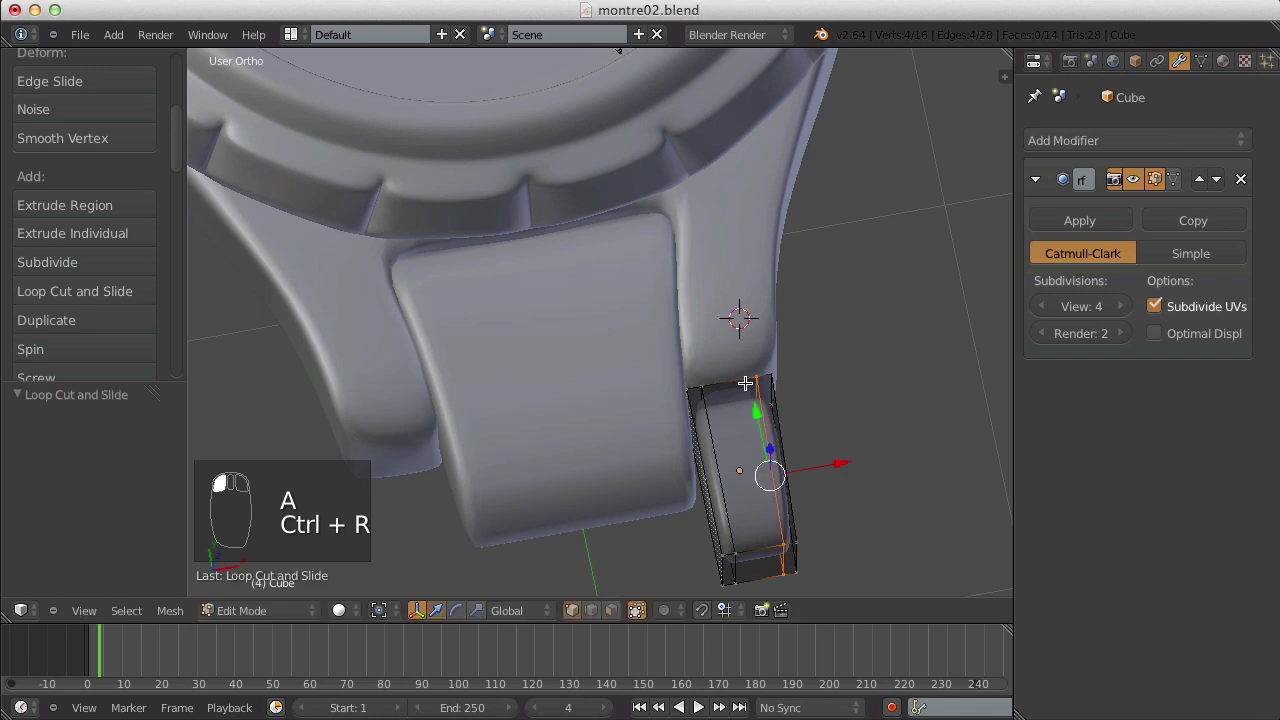
- Cut two crosswise edge loops into the block, one close to the lug end and one toward the outer end
key(Tab)
middle_drag(786, 443, 748, 417)
key(Tab)
key(ctrl+r)
click(728, 404)
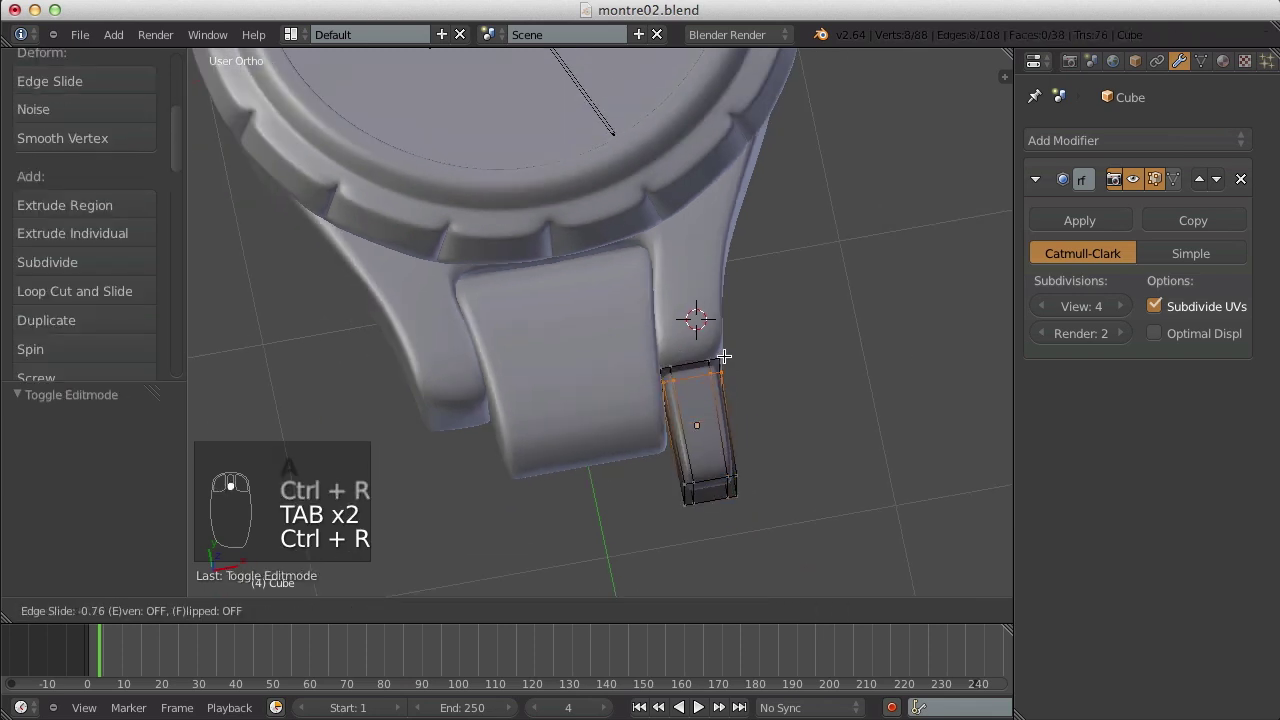
click(723, 358)
key(Tab)
key(Tab)
key(a)
key(a)
key(a)
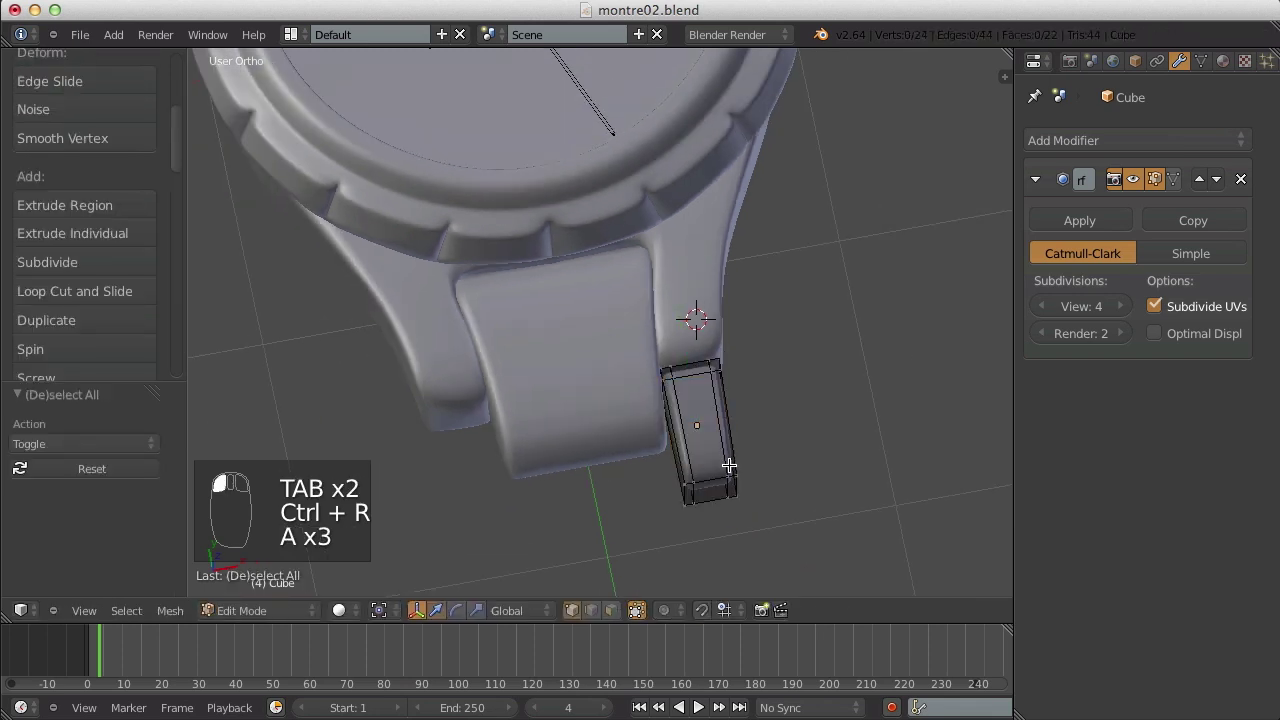
key(ctrl+r)
click(729, 470)
click(736, 484)
- Scale the whole block up slightly and uniformly in the right side view, comparing it with the case lug's thickness
key(Tab)
key(KP_3)
key(Tab)
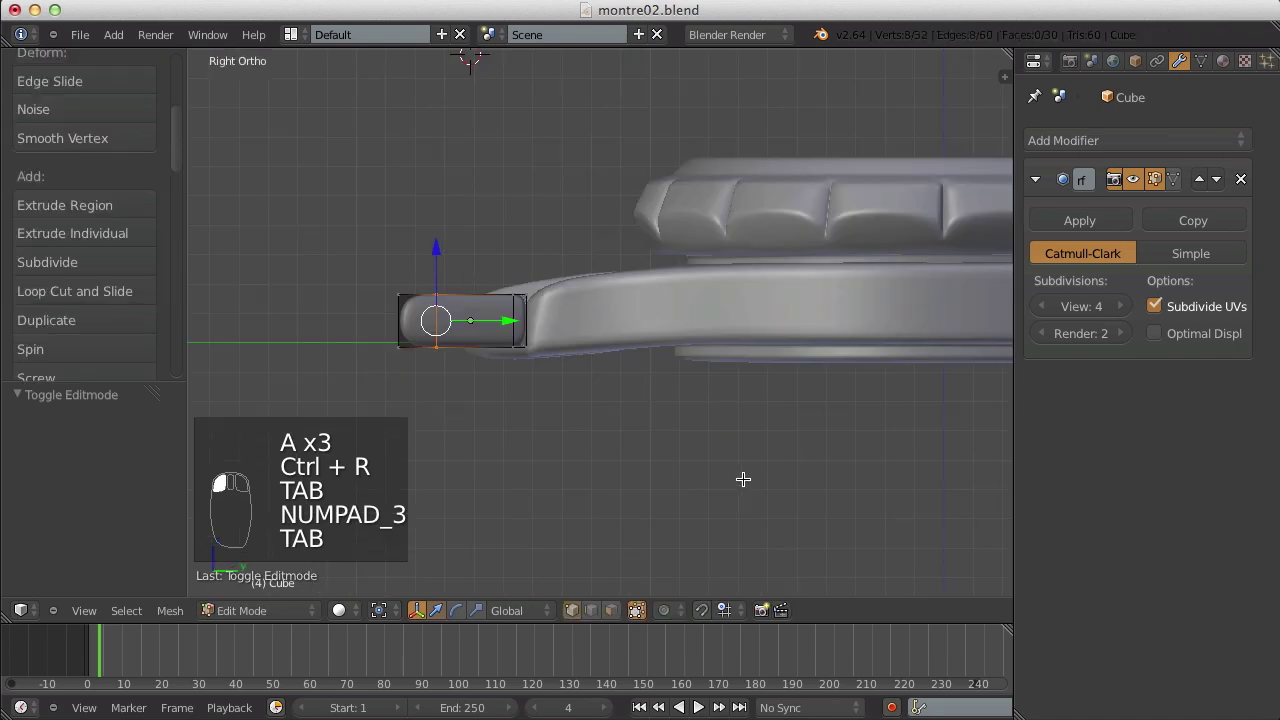
key(z)
key(z)
key(a)
key(a)
key(a)
key(a)
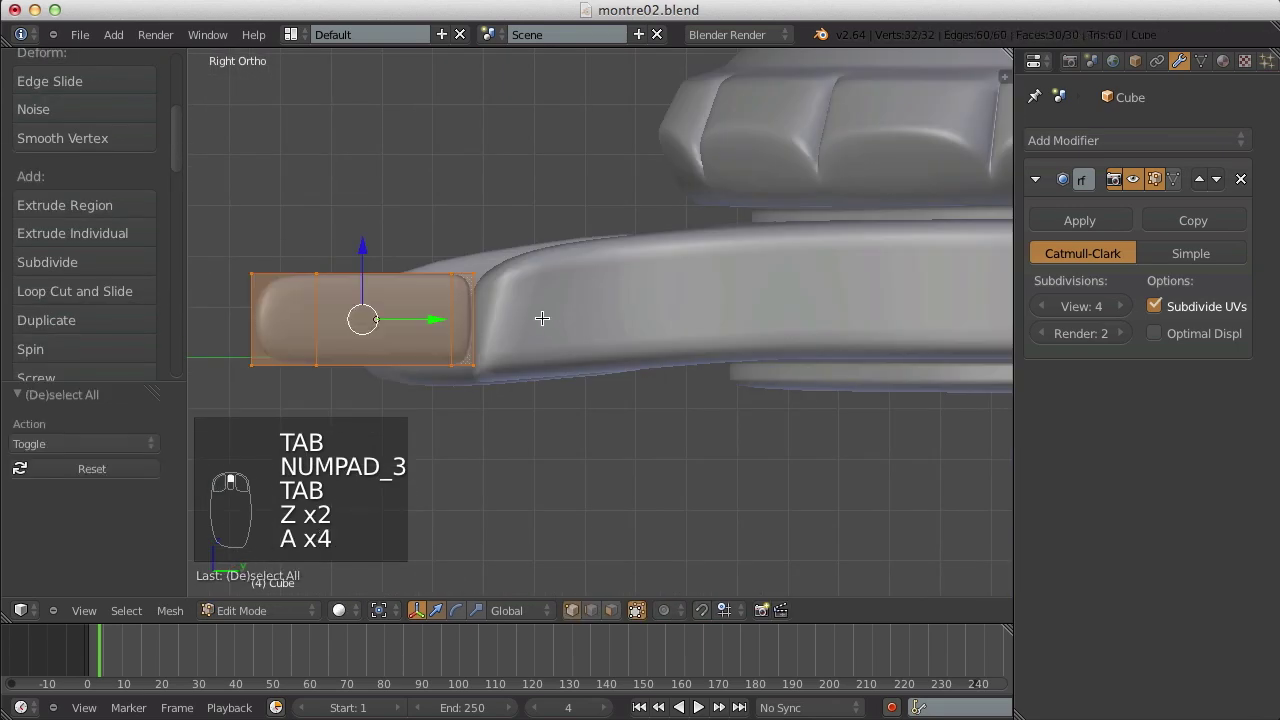
key(s)
click(577, 320)
key(Tab)
middle_drag(576, 319, 757, 486)
- Move the block about 0.04 units along Y away from the watch in top view, so it just touches the lug's end
key(Tab)
key(KP_7)
key(Tab)
key(Tab)
scroll(770, 352, up, 4)
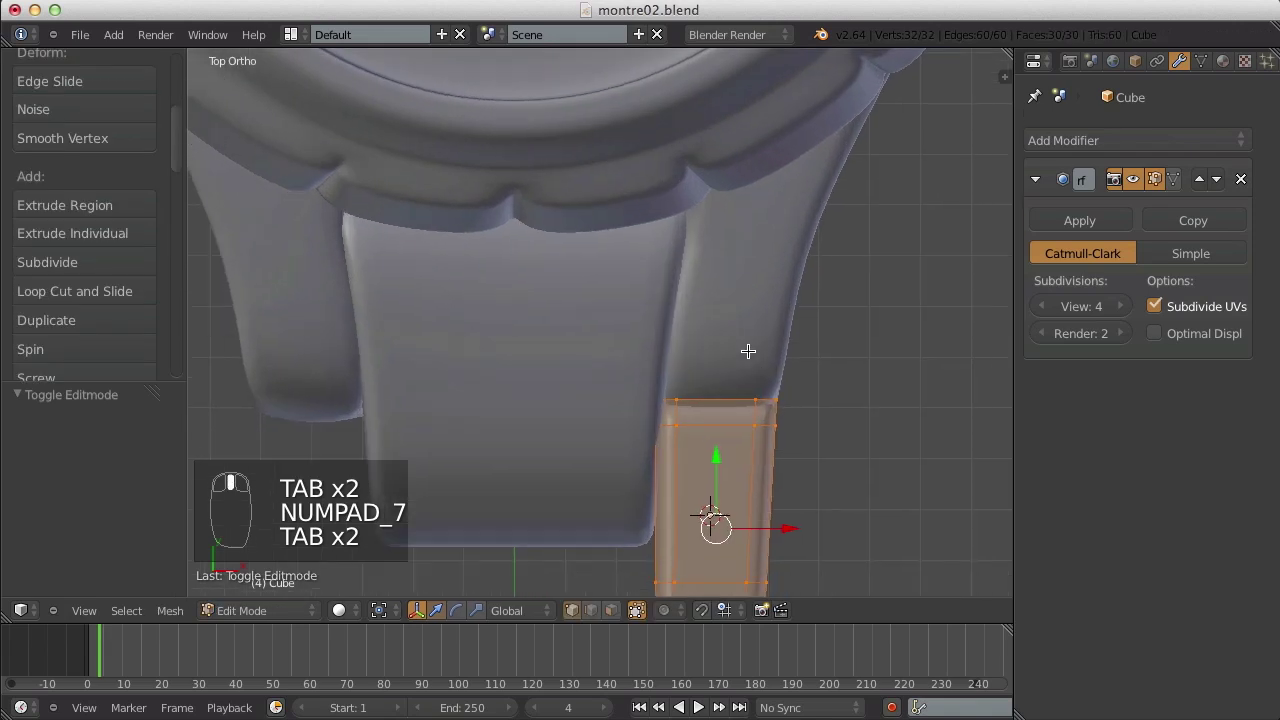
key(Tab)
key(g)
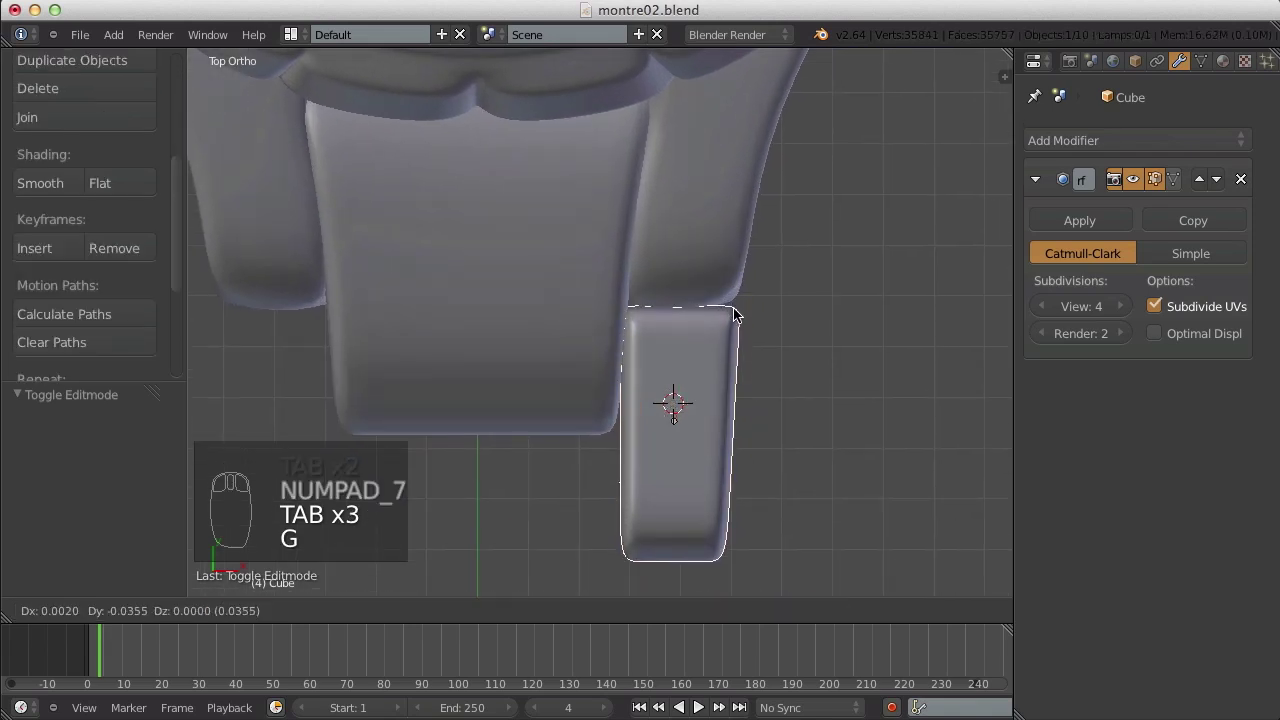
click(736, 307)
- Cut one more lengthwise edge loop through the middle of the block in wireframe top view
key(Tab)
key(z)
key(a)
key(ctrl+r)
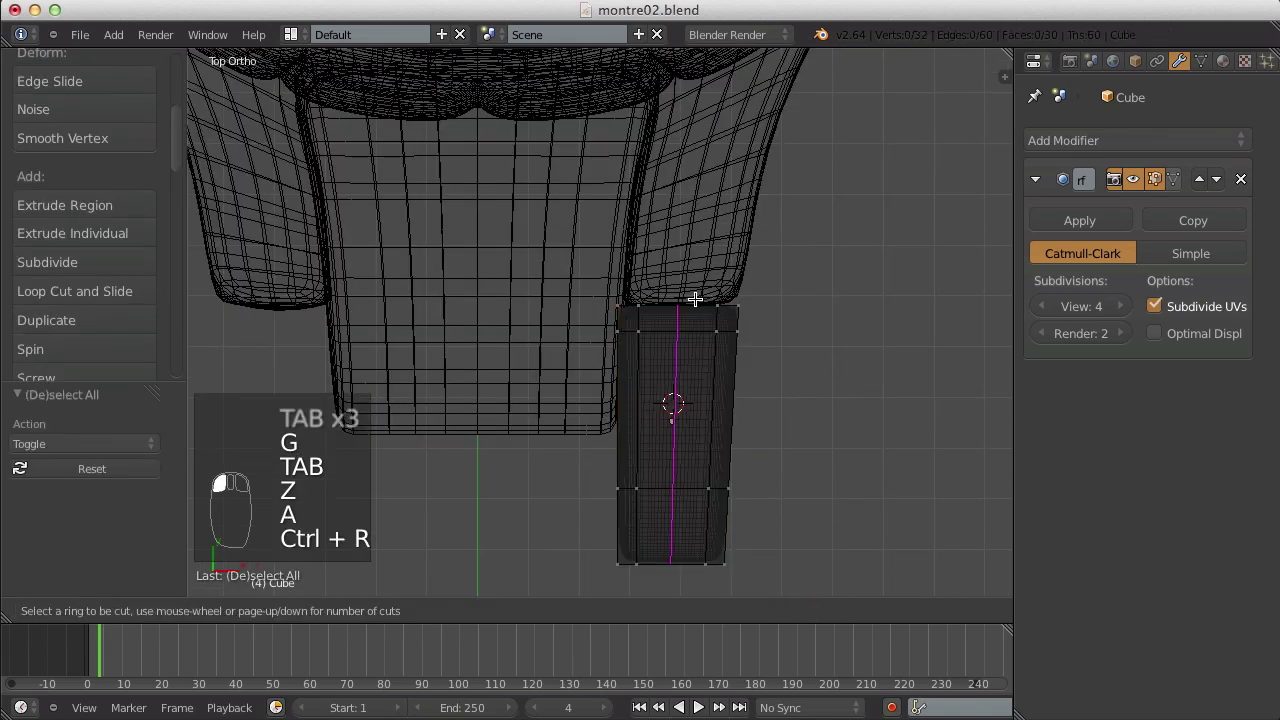
click(694, 297)
click(690, 292)
- Move the middle loop's lug-end vertices about 0.01 units away from the lug to hollow the block's end
key(a)
key(b)
drag(674, 309, 704, 354)
key(g)
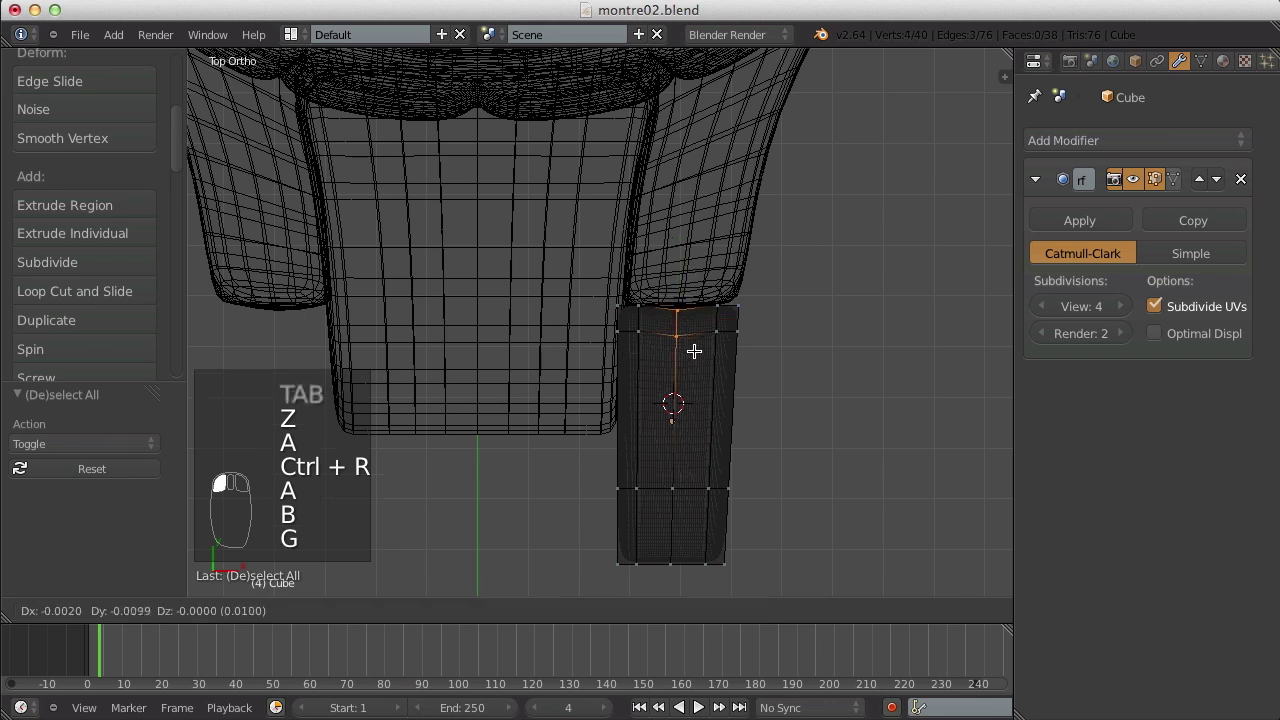
click(690, 348)
key(Tab)
key(z)
key(Tab)
key(z)
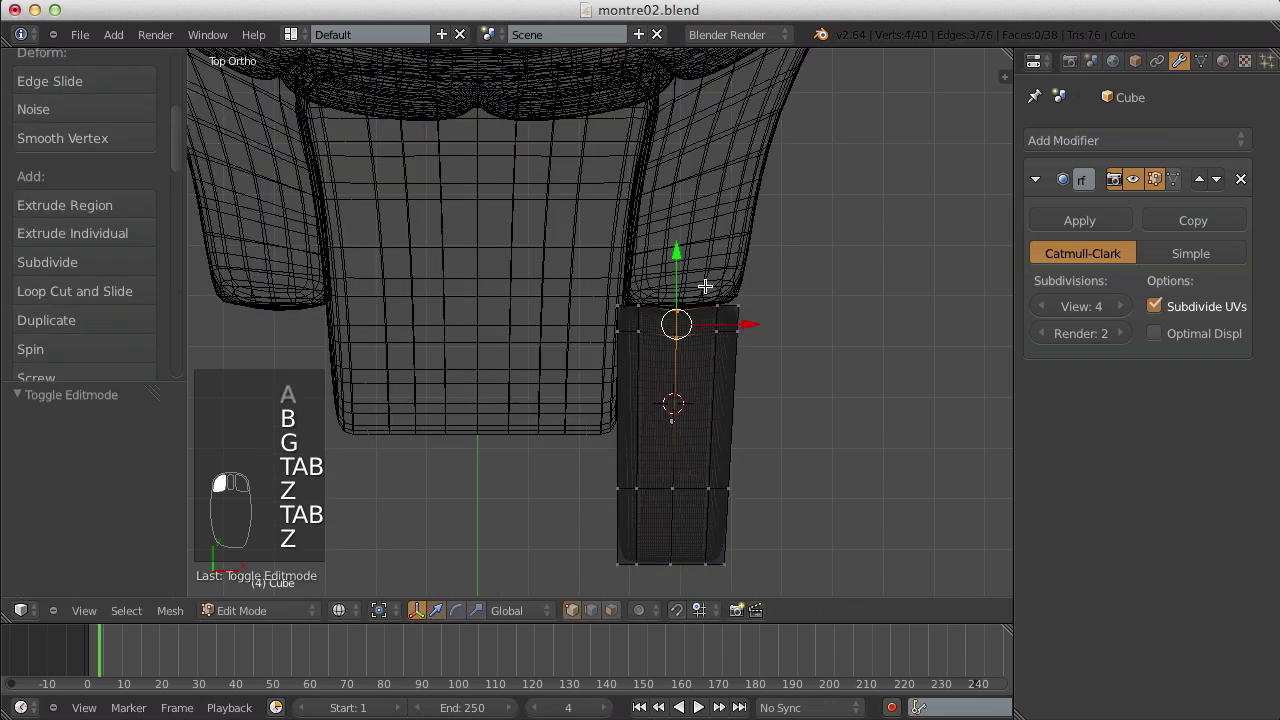
- Nudge the lug-end vertices of the outer lengthwise loop and the outer corner to follow the case lug's rounded contour
key(a)
key(b)
drag(709, 300, 723, 337)
key(g)
click(729, 291)
key(a)
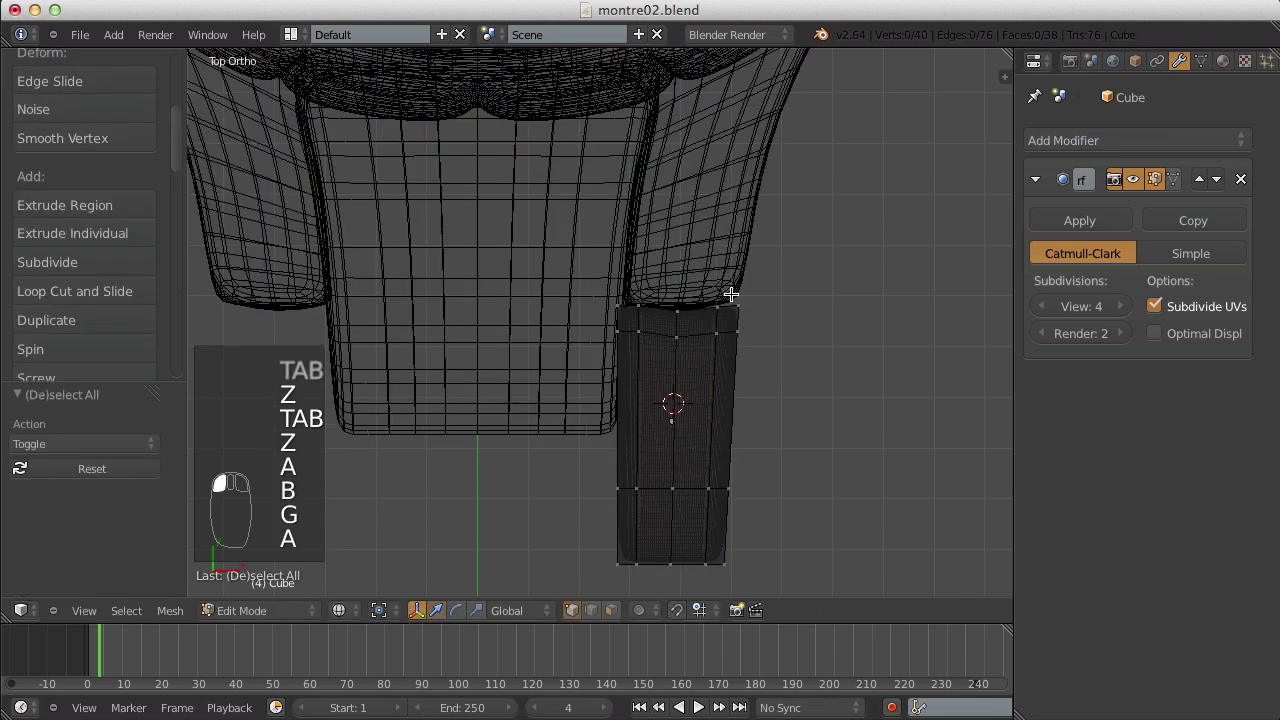
key(b)
drag(729, 291, 757, 334)
key(g)
click(754, 331)
key(a)
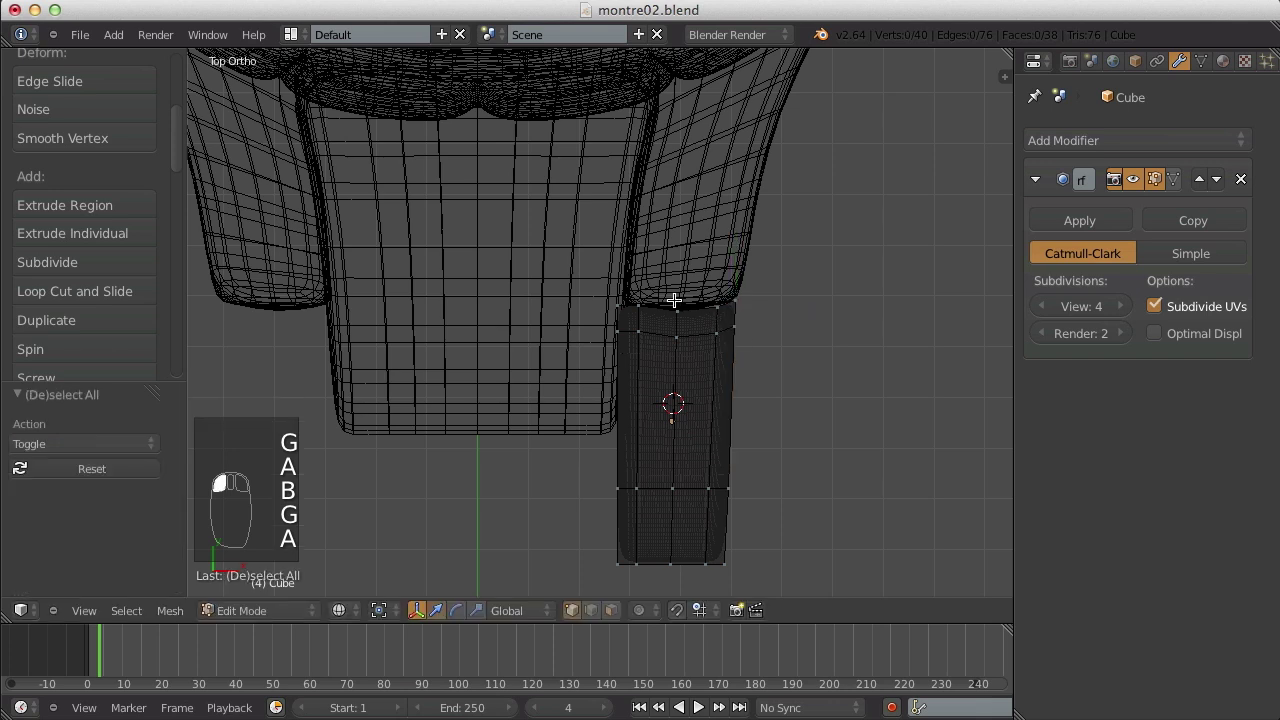
- Move the inner corner vertices at the block's lug end about 0.012 units along X, away from the central strap piece
key(g)
mouse_move(638, 338)
mouse_down()
mouse_move(622, 339)
mouse_move(651, 348)
mouse_up()
click(629, 323)
key(a)
key(g)
click(640, 349)
key(r)
click(640, 347)
key(b)
key(g)
click(646, 391)
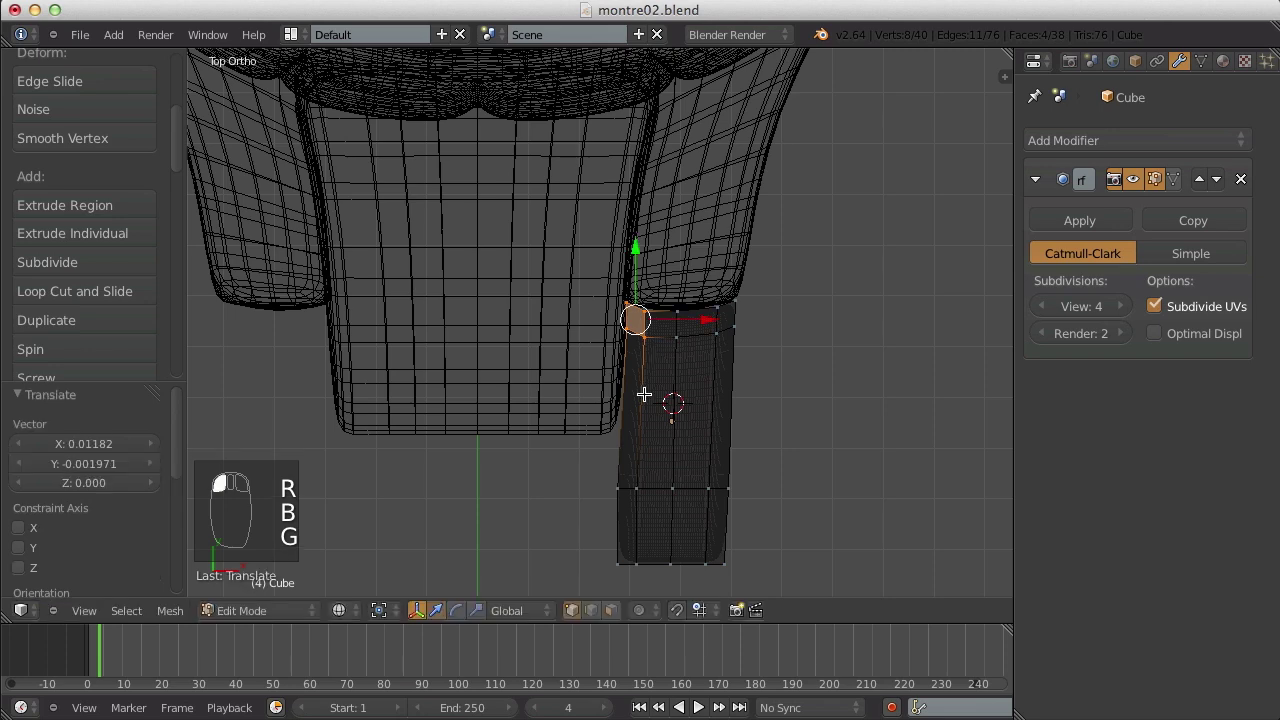
- Move the inner edge vertices at the link's free end outward, away from the central strap piece, to narrow that end
key(Tab)
key(z)
scroll(600, 423, down, 1)
key(a)
key(Tab)
key(z)
key(a)
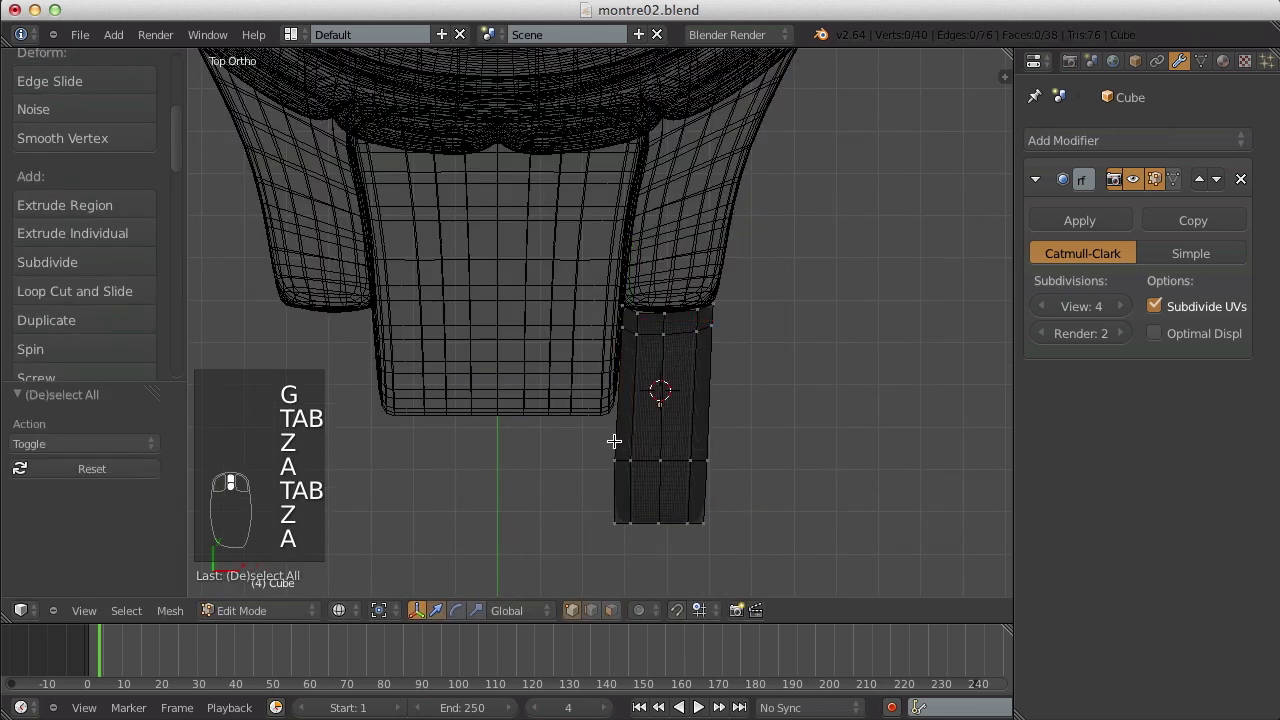
key(b)
drag(596, 442, 630, 528)
key(g)
click(648, 545)
key(Tab)
key(z)
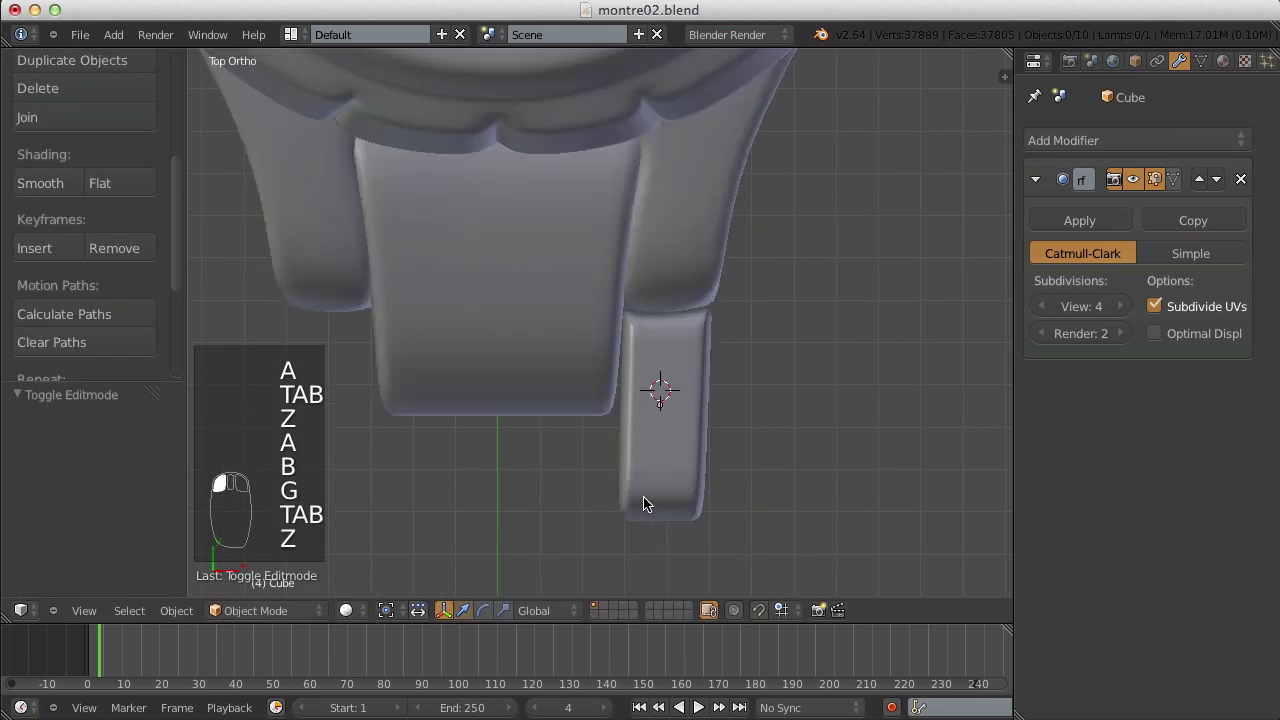
- Examine the side link's shape and its fit against the lug from oblique and side views, shaded and in wireframe
key(a)
key(a)
scroll(640, 410, down, 5)
scroll(690, 422, up, 2)
mouse_move(693, 423)
middle_down()
mouse_move(440, 234)
mouse_move(486, 163)
mouse_move(620, 118)
mouse_move(758, 25)
mouse_move(648, 5)
mouse_move(439, 190)
mouse_move(513, 447)
mouse_move(550, 475)
middle_up()
scroll(641, 503, up, 5)
middle_drag(641, 503, 646, 237)
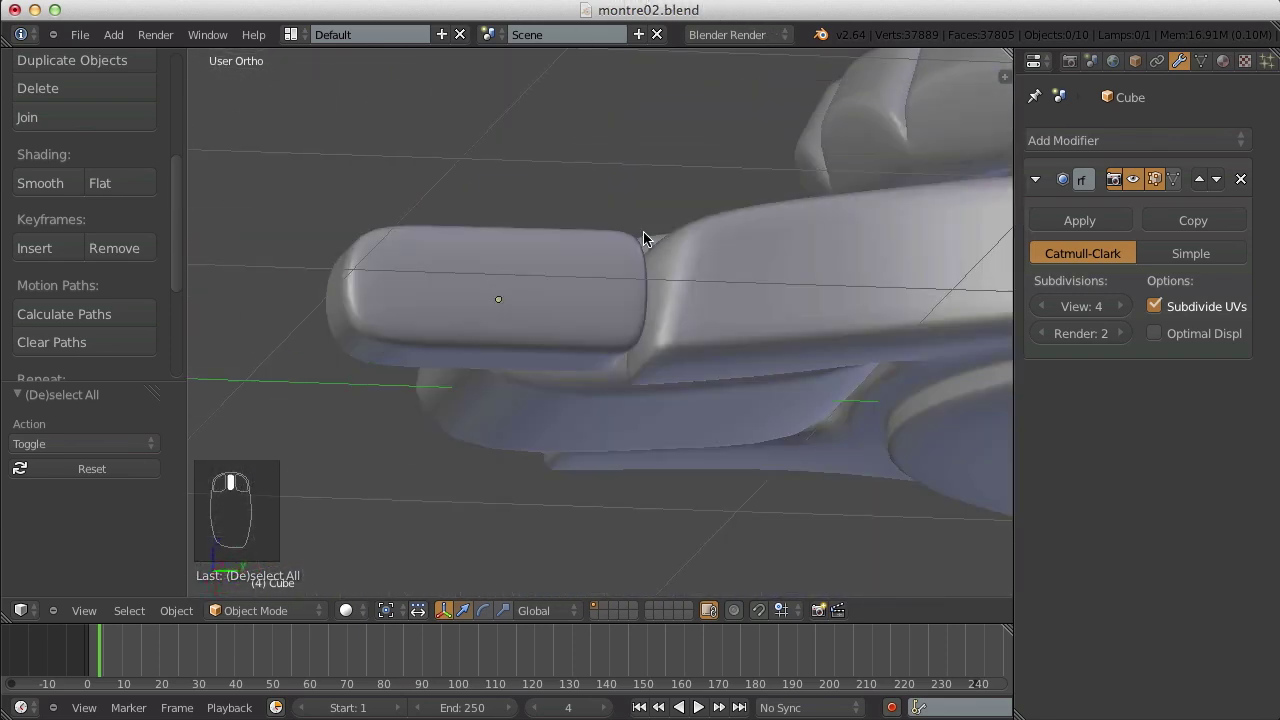
key(Tab)
key(KP_3)
key(z)
key(a)
key(b)
drag(580, 222, 768, 573)
key(z)
key(Tab)
- Edge Slide the outer lengthwise loop of the side link toward its middle loop to soften the outer edge
middle_drag(652, 296, 825, 314)
scroll(651, 343, up, 3)
key(Tab)
scroll(650, 346, up, 2)
key(a)
alt+right_click(799, 308)
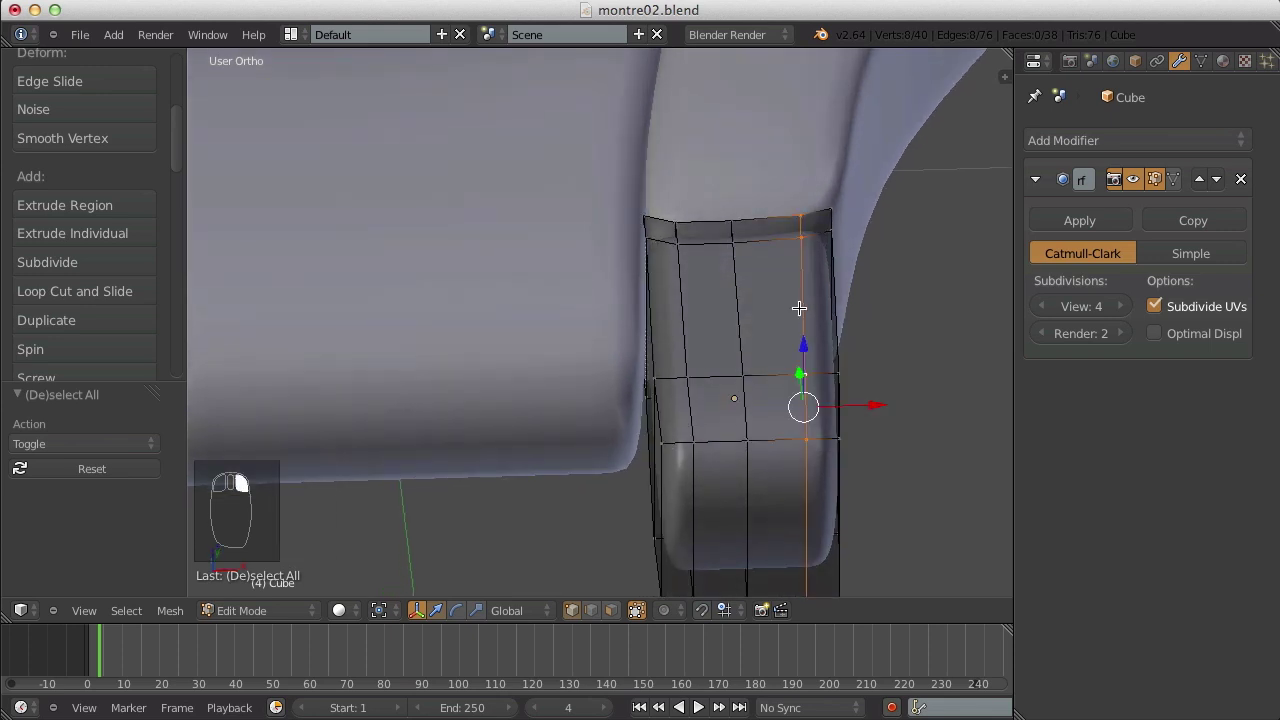
key(ctrl+e)
key(ctrl+e)
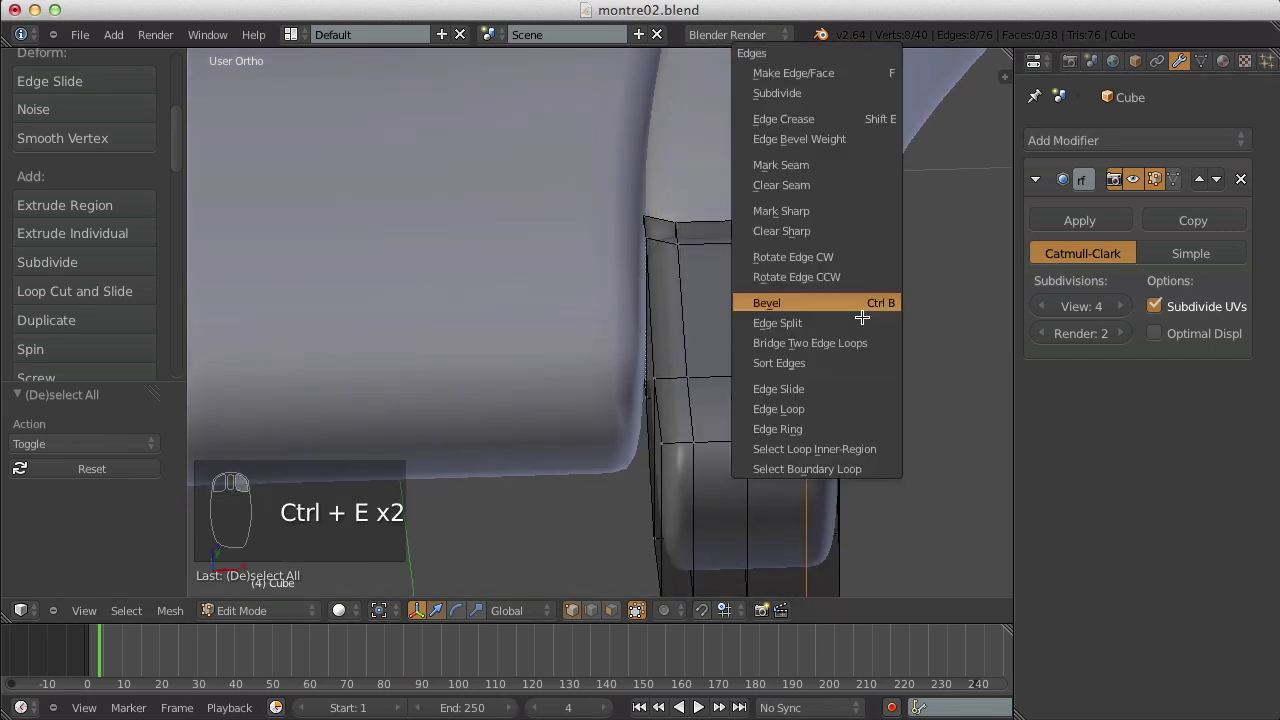
click(818, 389)
click(820, 396)
key(a)
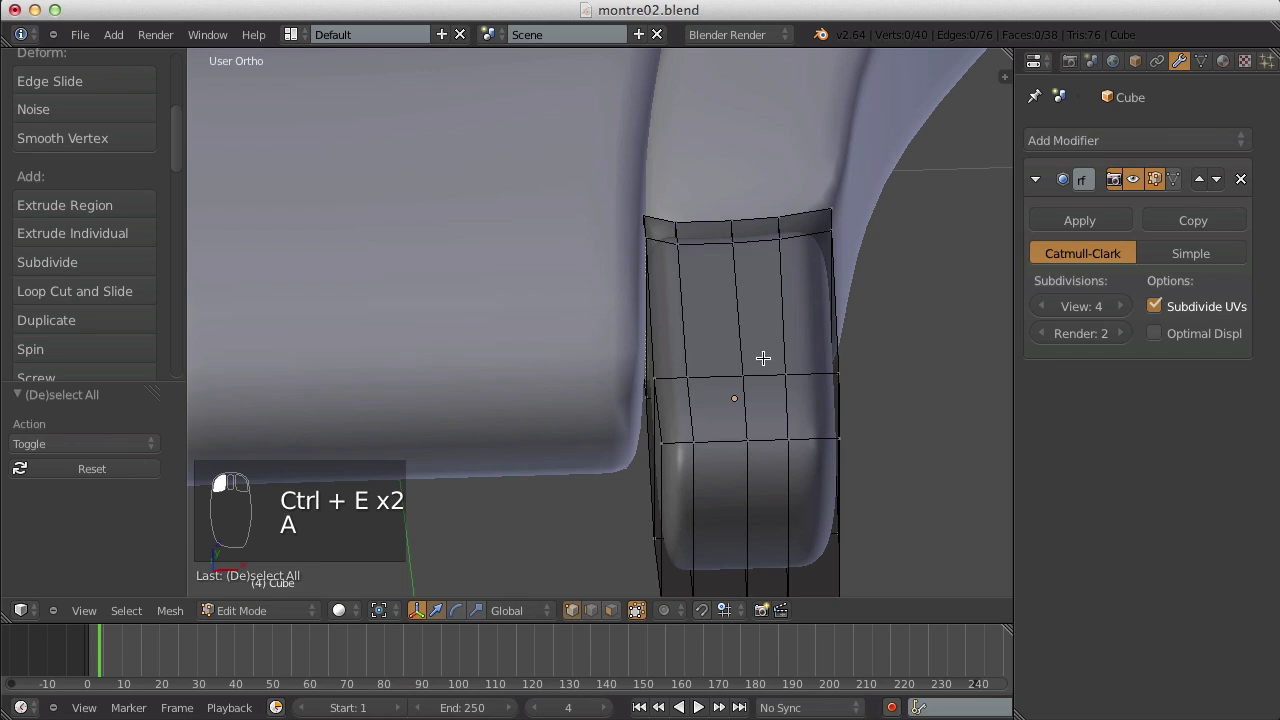
- Move the crosswise edge loop near the side link's free end along Y toward the lug to round that end more
key(Tab)
scroll(789, 337, down, 3)
middle_drag(766, 331, 554, 295)
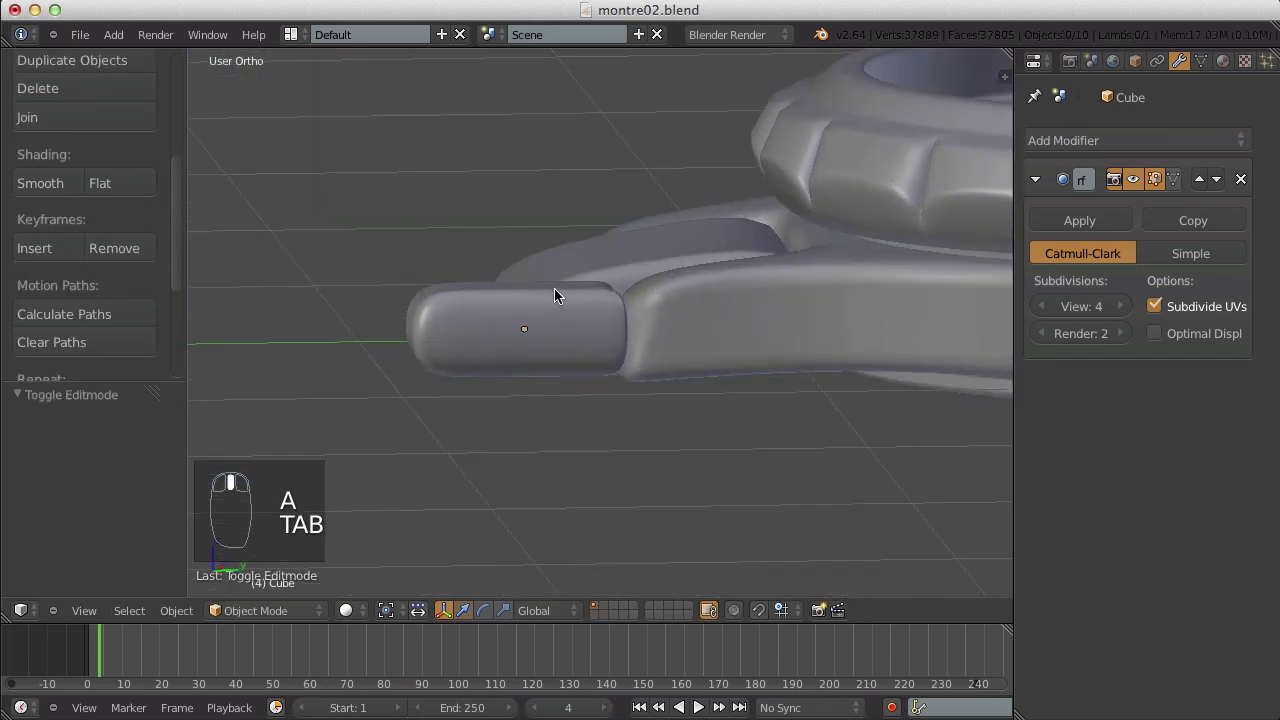
key(Tab)
scroll(532, 307, up, 2)
alt+right_click(401, 323)
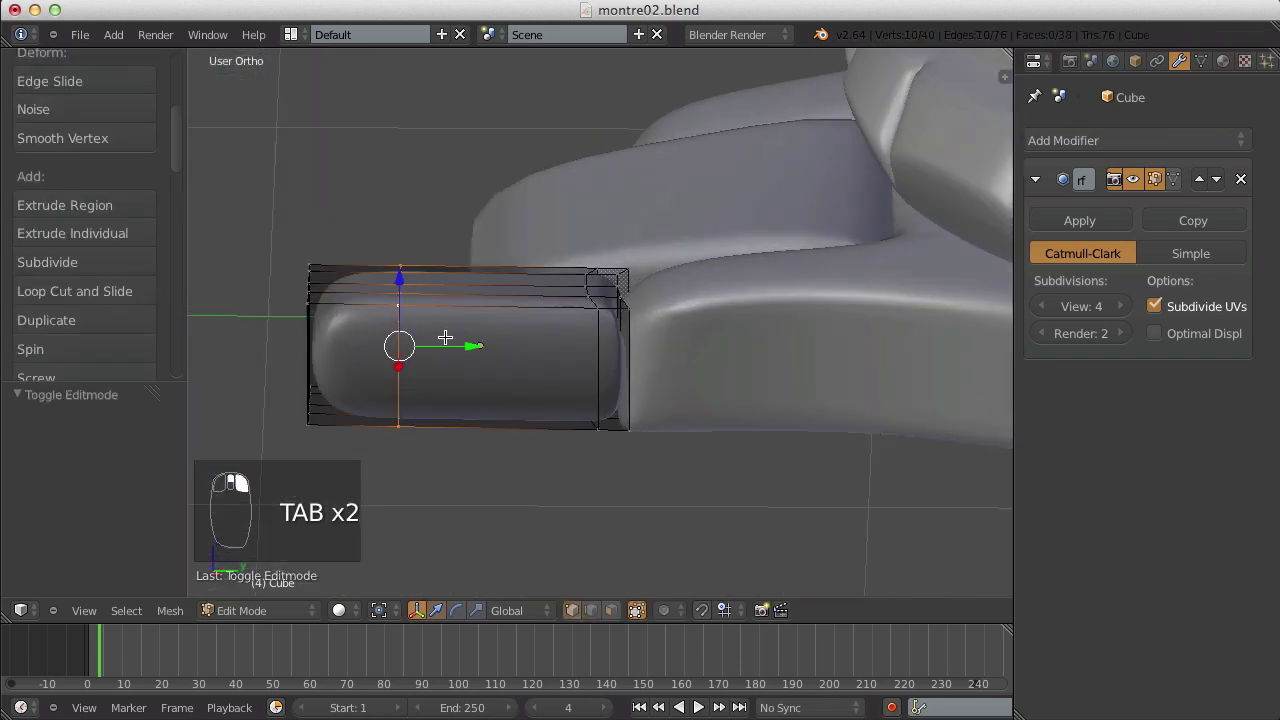
drag(445, 338, 473, 343)
click(498, 353)
key(Tab)
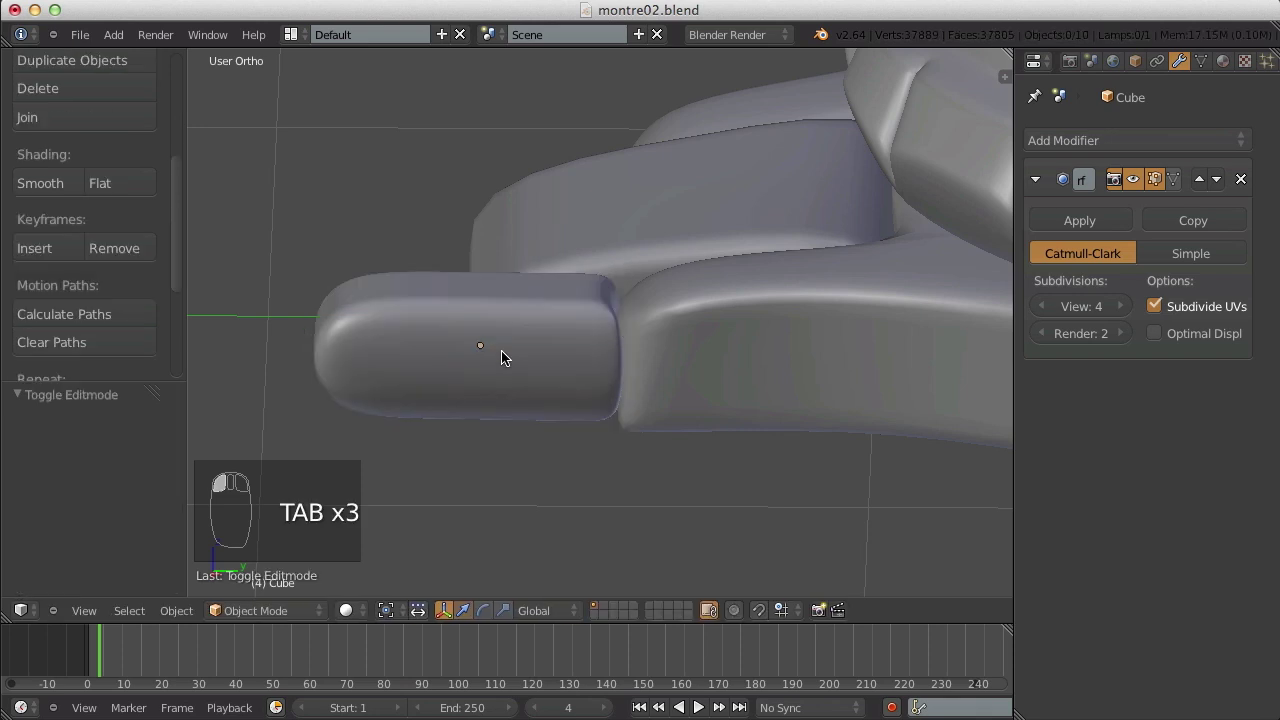
- Reset the 3D cursor to the scene's centre and frame the lower strap in top view
key(KP_7)
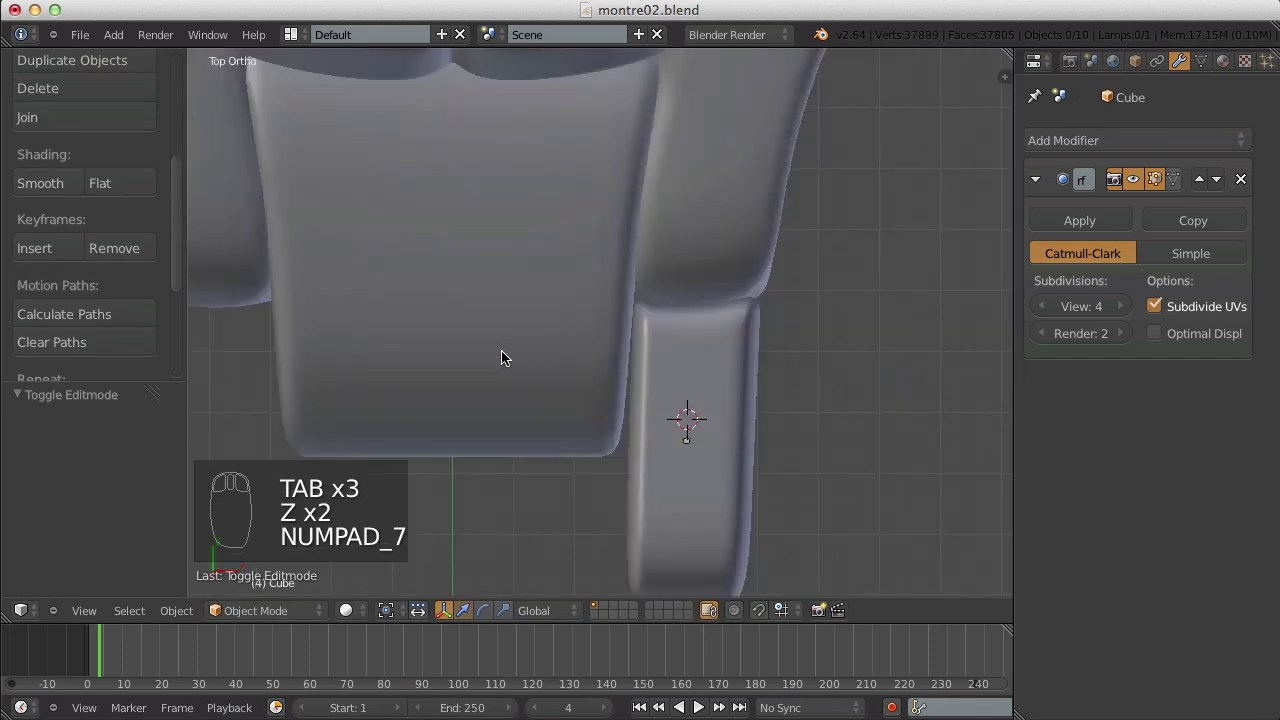
key(a)
key(a)
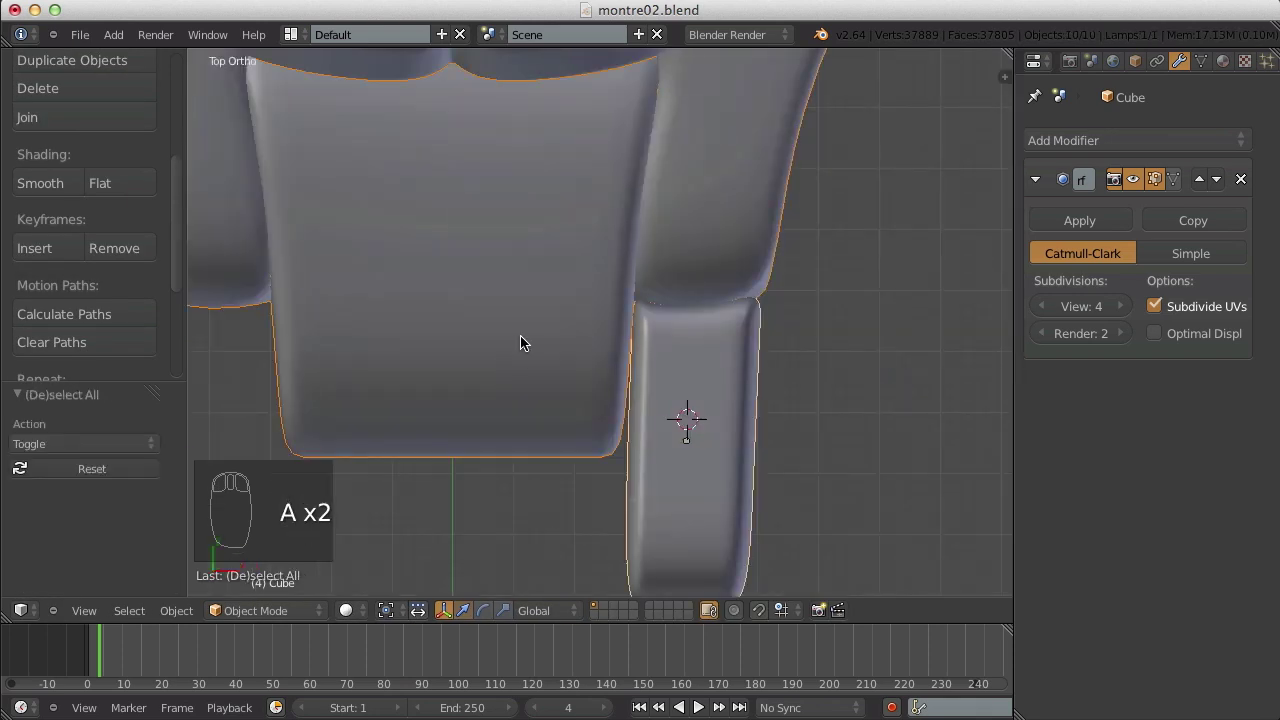
key(a)
key(Tab)
scroll(571, 346, down, 4)
key(Tab)
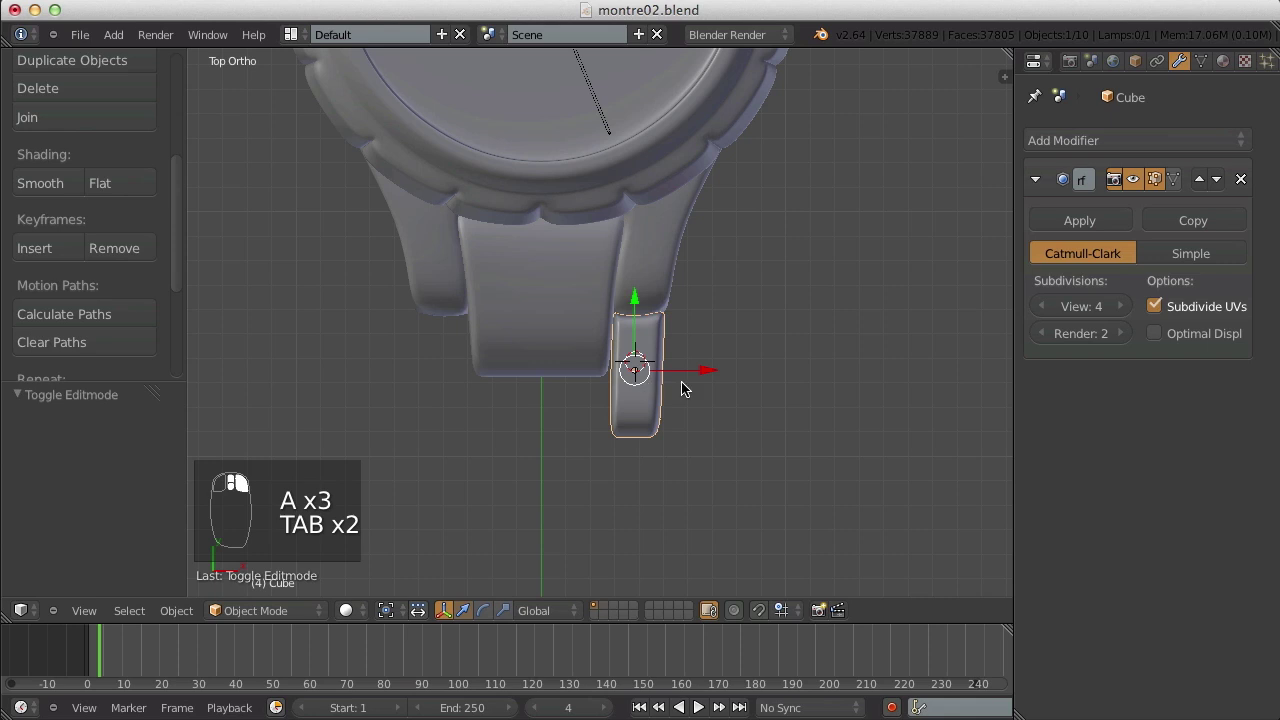
key(shift+c)
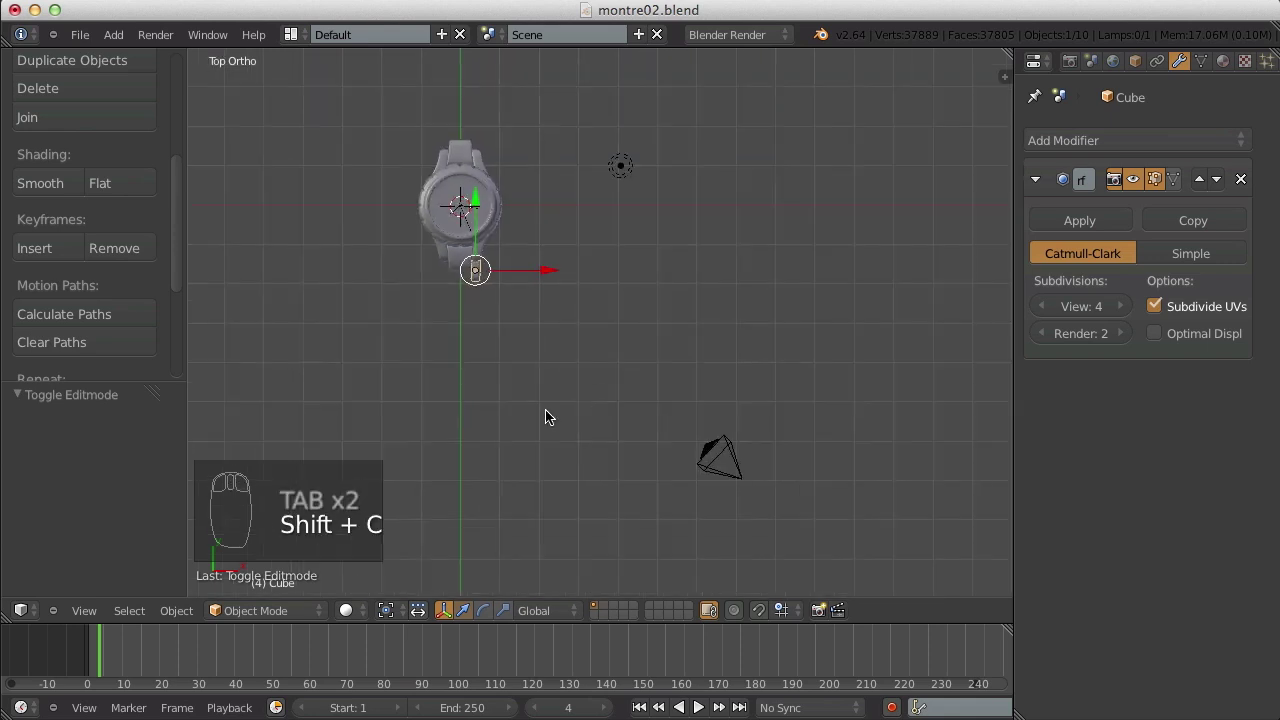
scroll(627, 392, up, 4)
key(a)
shift+middle_drag(466, 122, 575, 258)
scroll(585, 275, up, 5)
scroll(616, 122, down, 1)
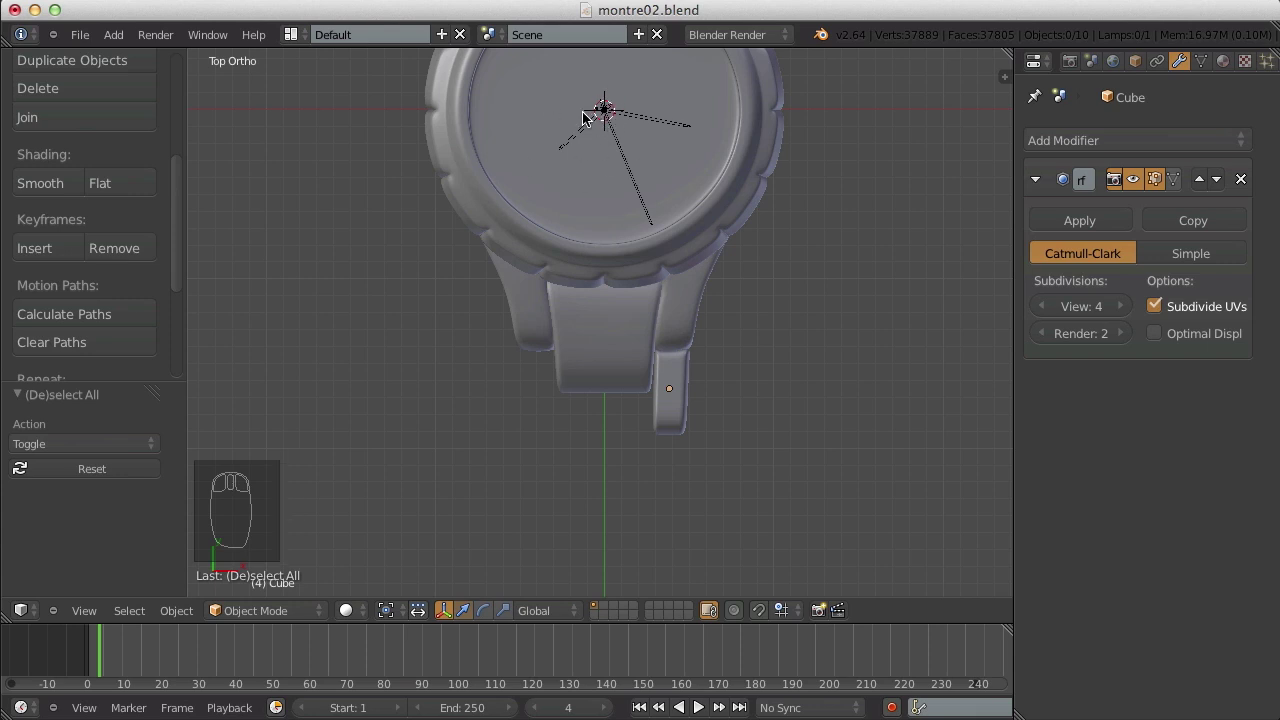
- Place the 3D cursor near the side link's free end in right view
key(KP_3)
scroll(568, 222, down, 3)
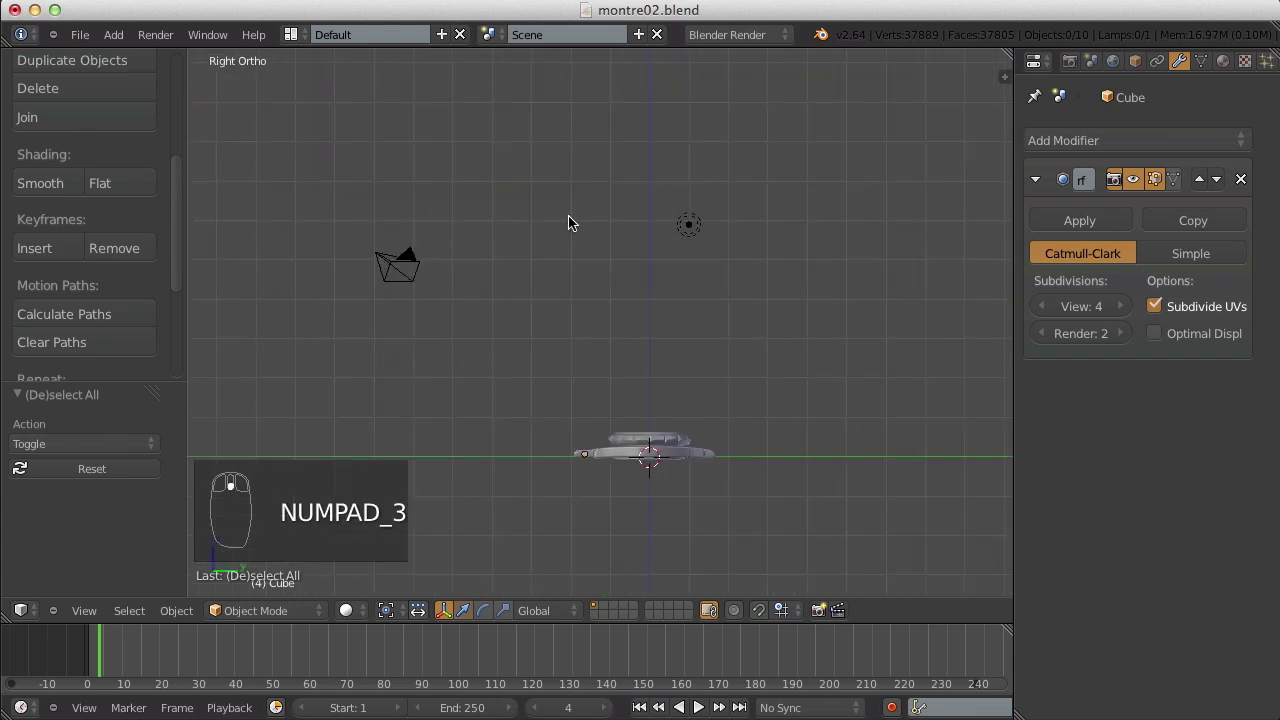
key(KP_1)
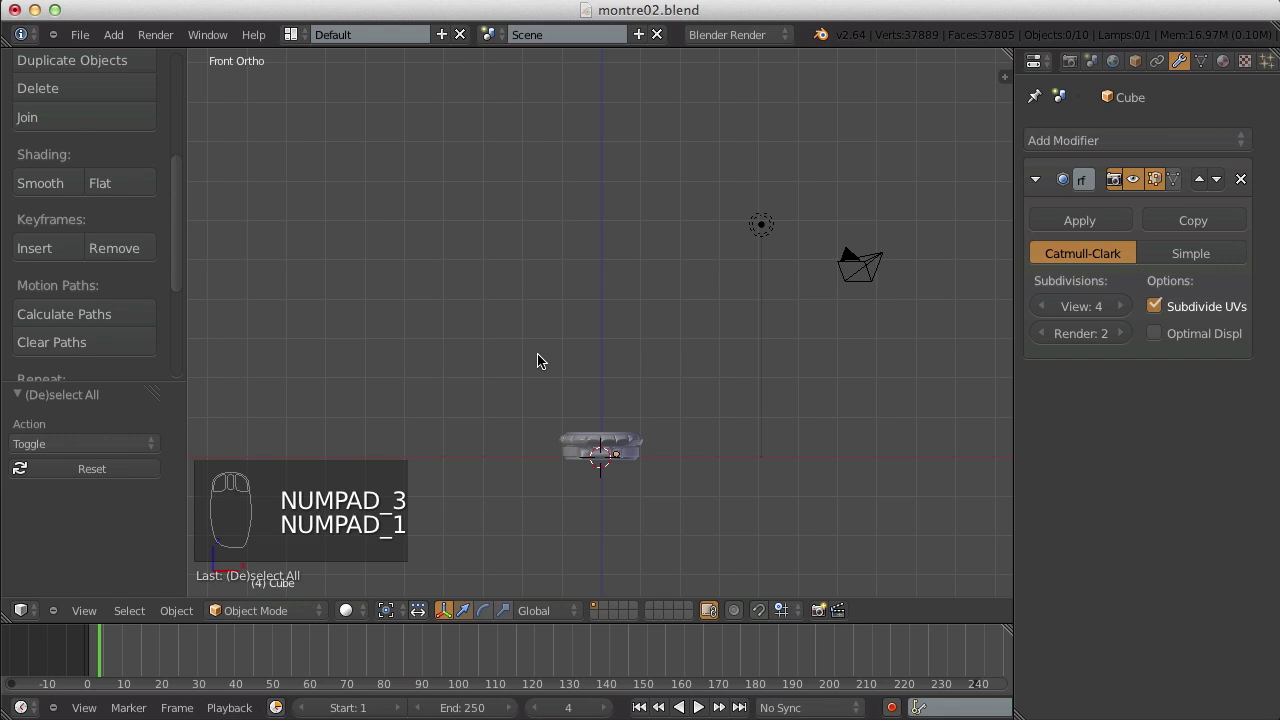
key(KP_7)
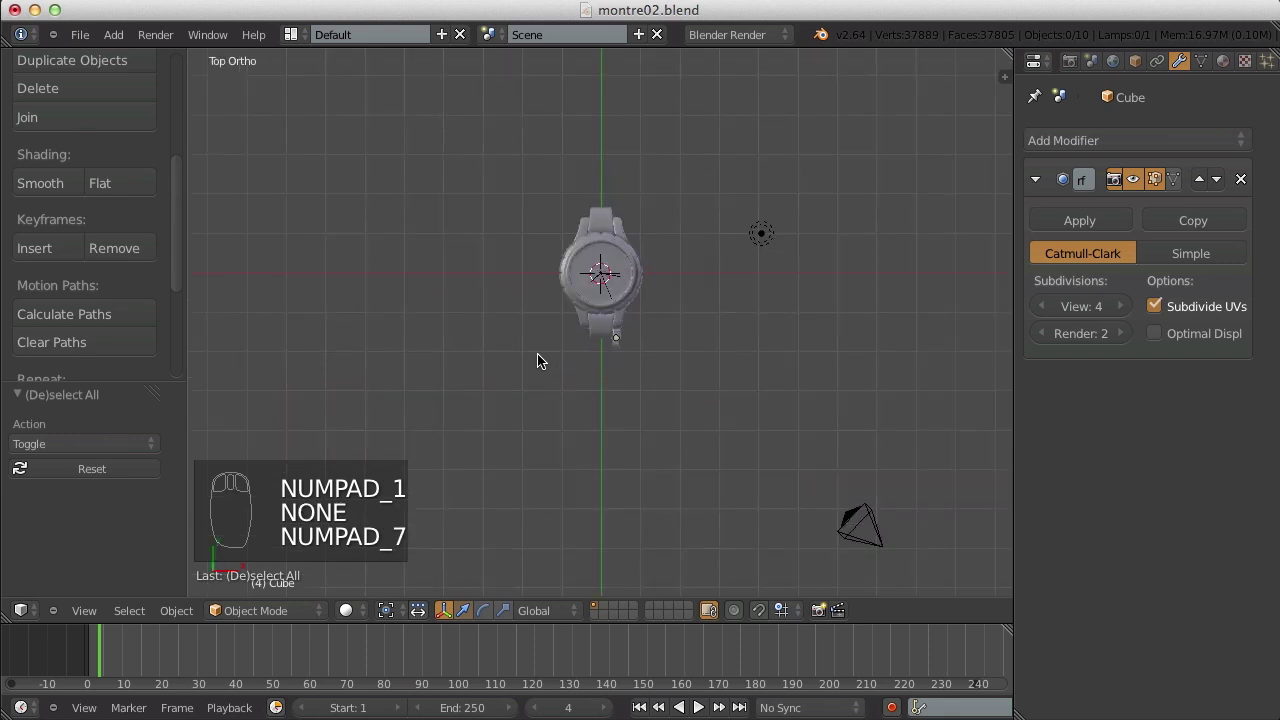
scroll(545, 452, up, 7)
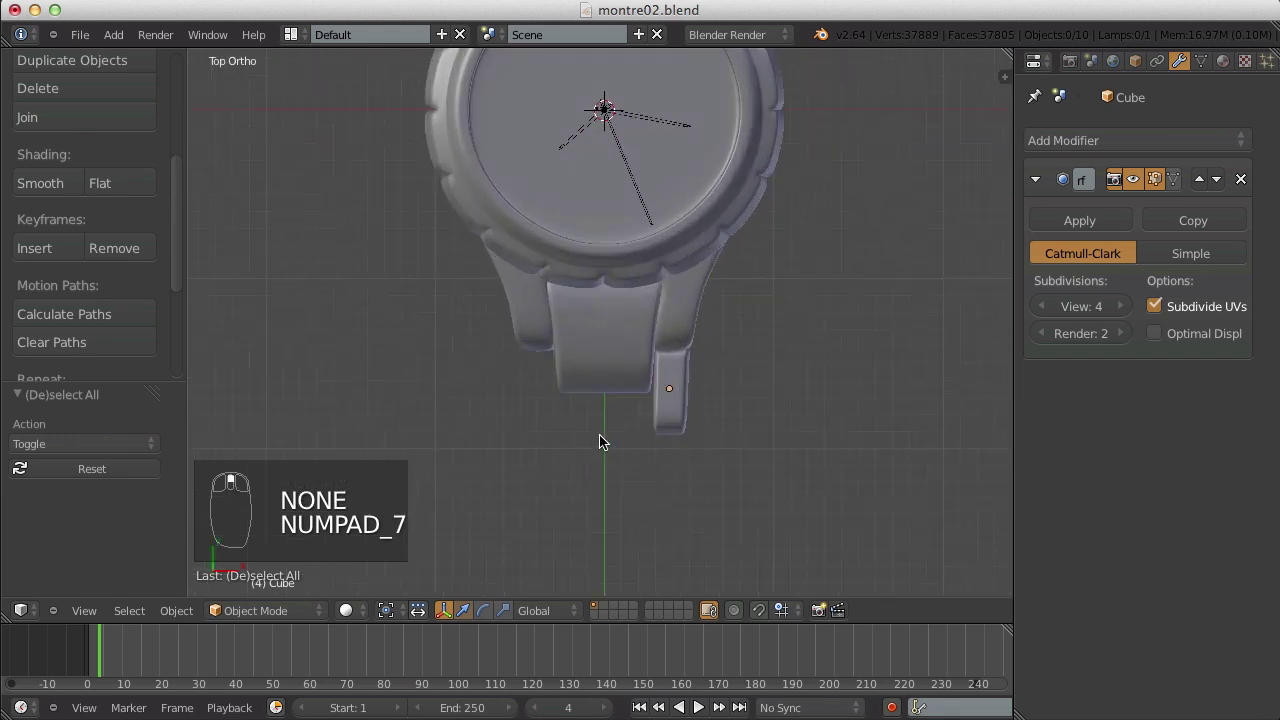
key(KP_3)
scroll(654, 451, down, 4)
shift+middle_drag(654, 451, 674, 251)
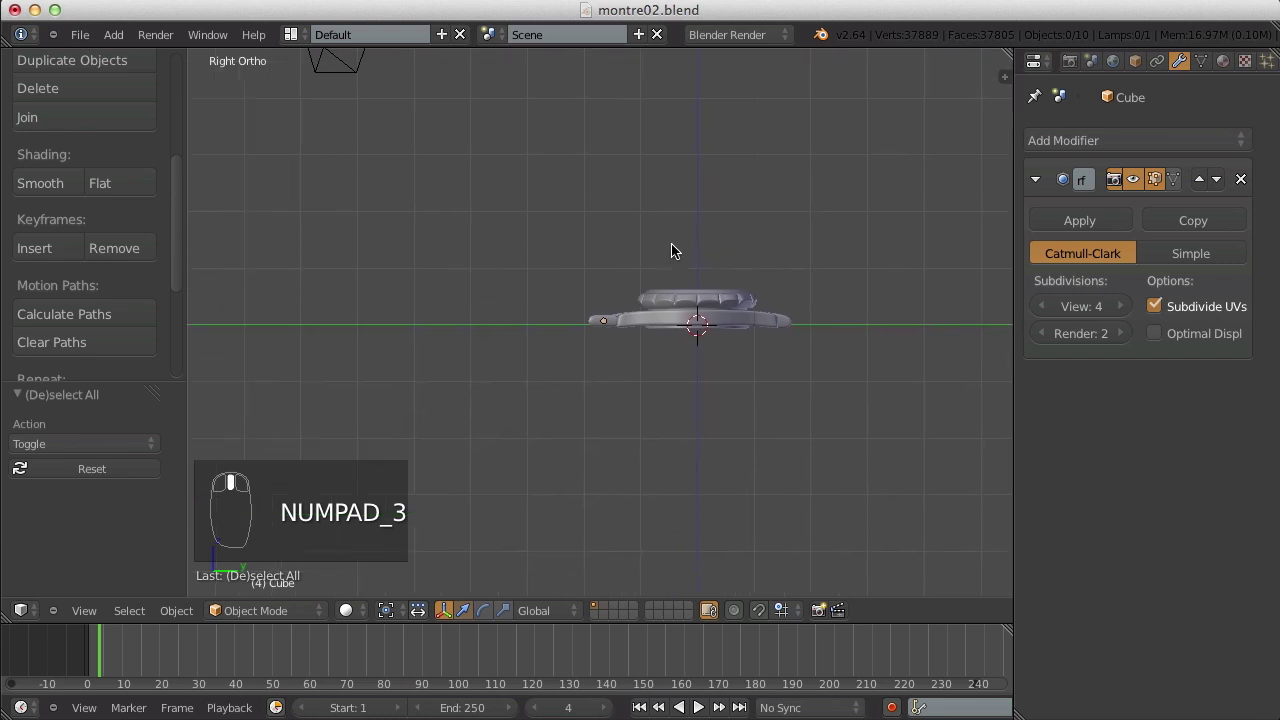
scroll(648, 321, up, 7)
scroll(612, 312, up, 1)
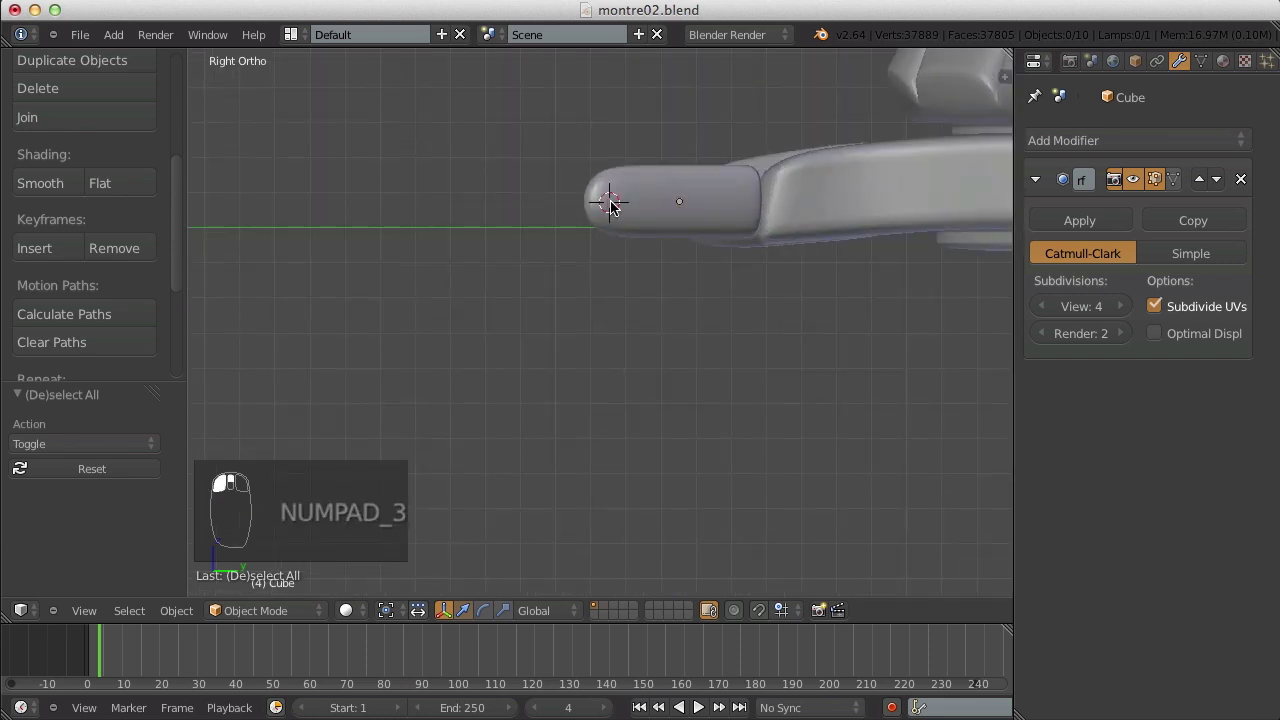
- Place the 3D cursor at the side link's middle in right view, keeping it on the watch's centre line
scroll(600, 204, down, 2)
middle_drag(594, 203, 616, 351)
middle_drag(590, 484, 557, 260)
key(KP_3)
scroll(590, 263, up, 6)
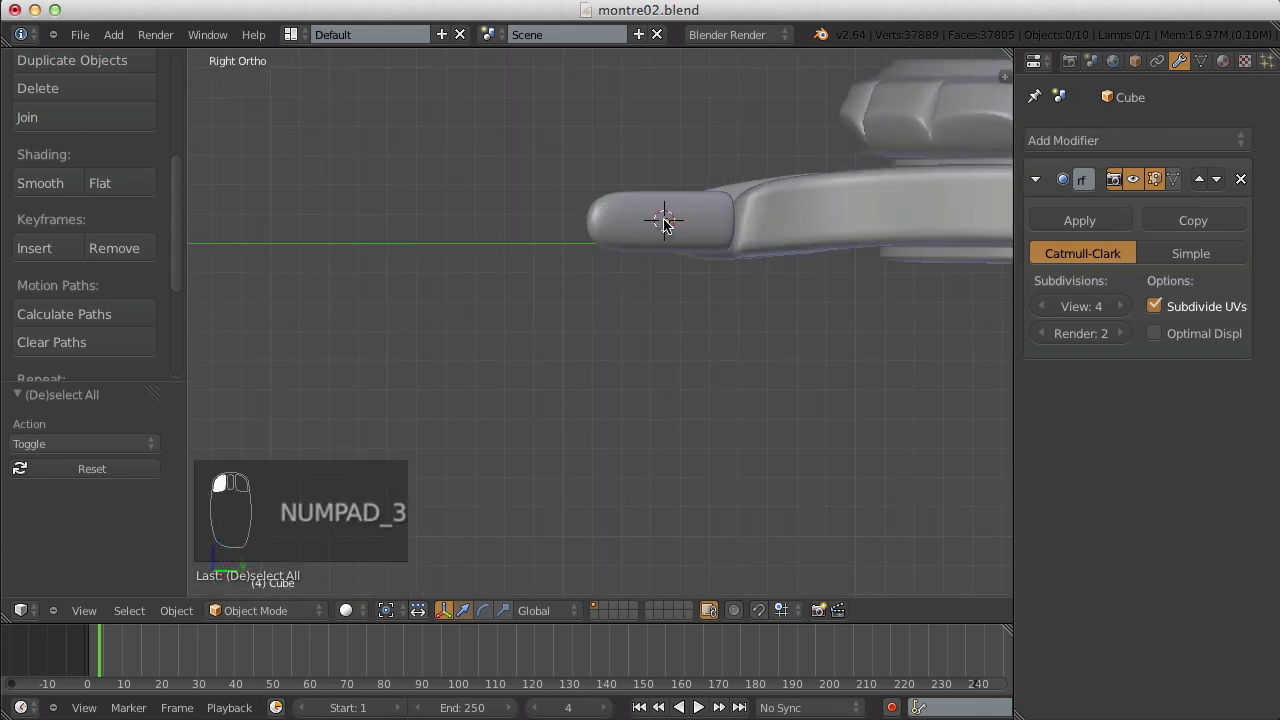
key(KP_7)
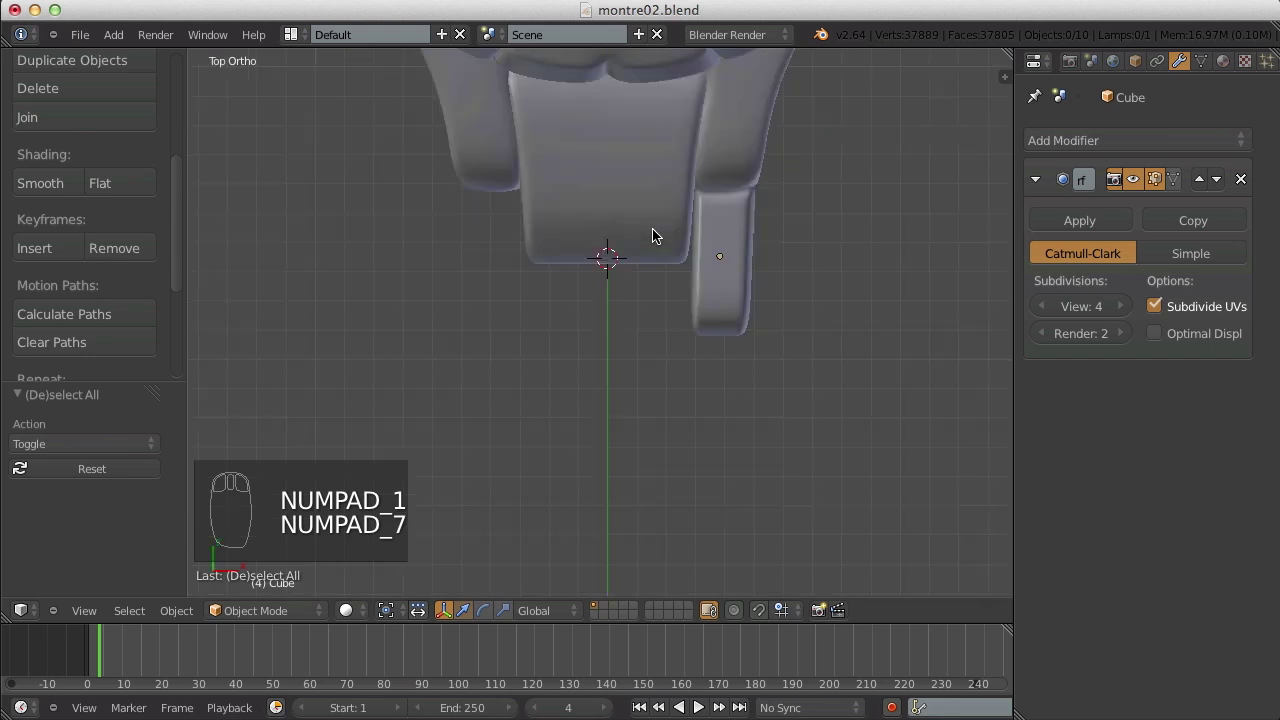
- Set the side link's origin to the 3D cursor on the watch's centre line
scroll(620, 230, up, 1)
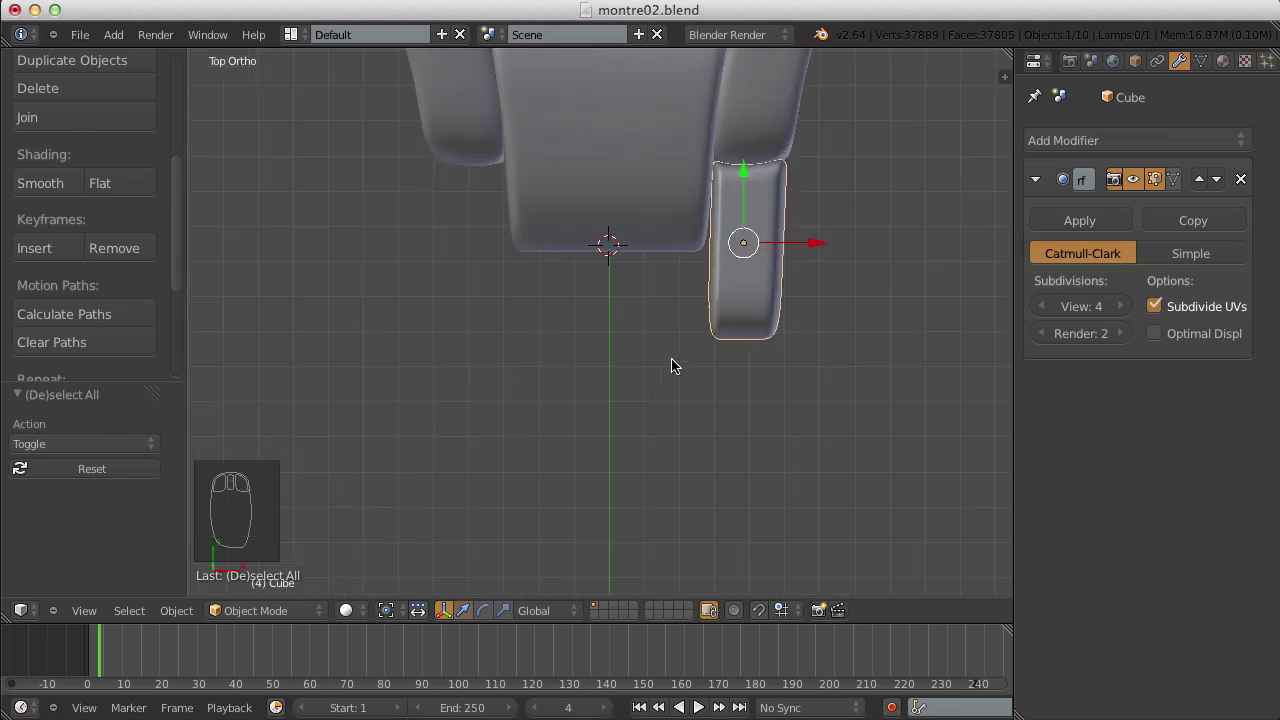
scroll(673, 389, down, 4)
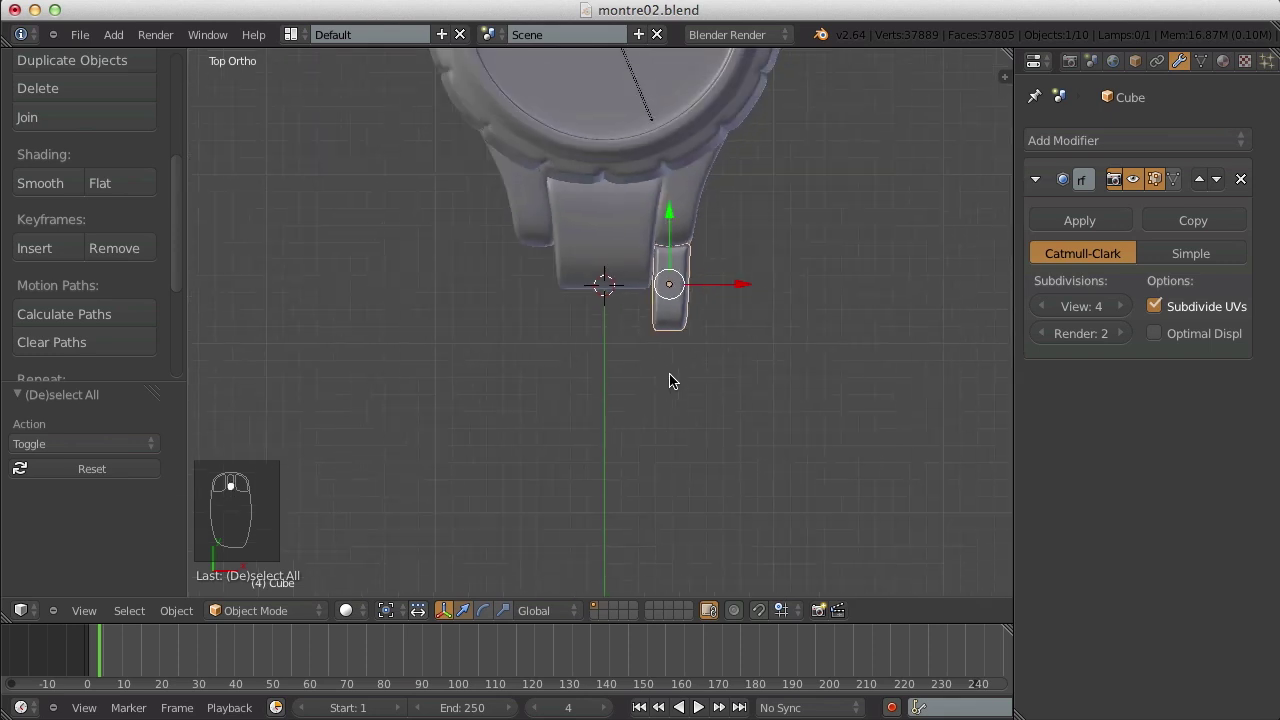
click(176, 610)
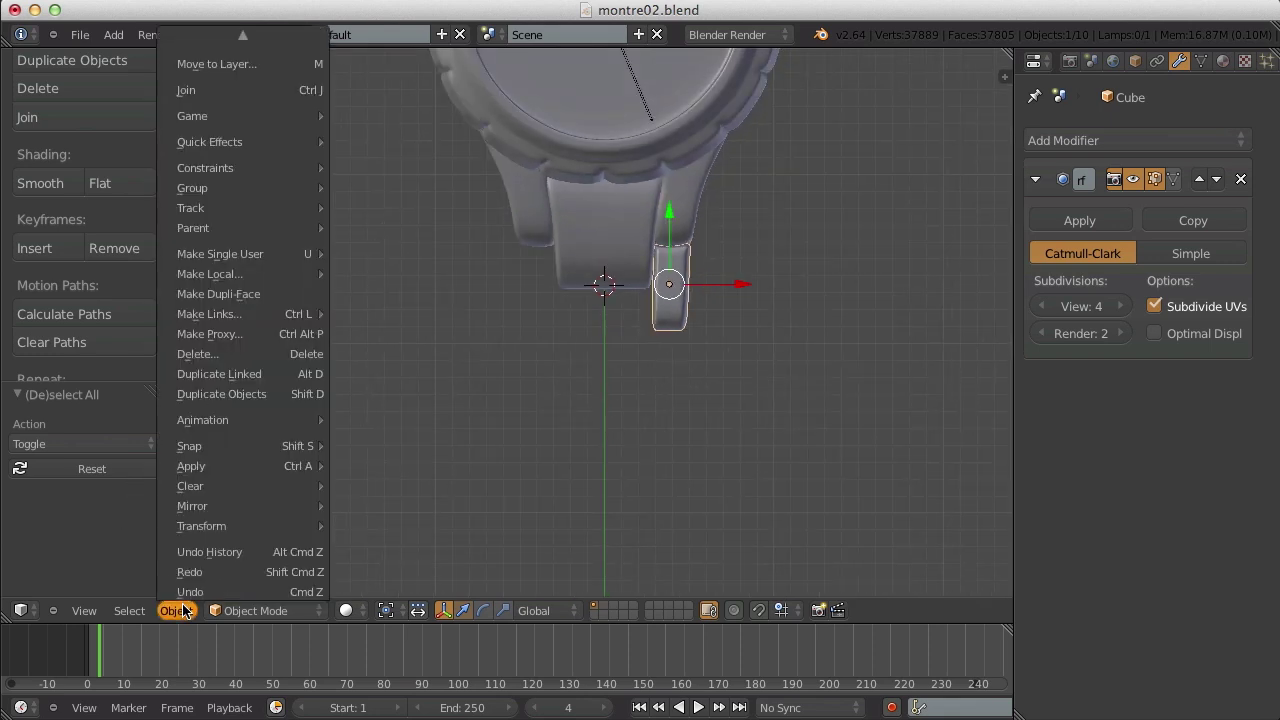
mouse_move(245, 527)
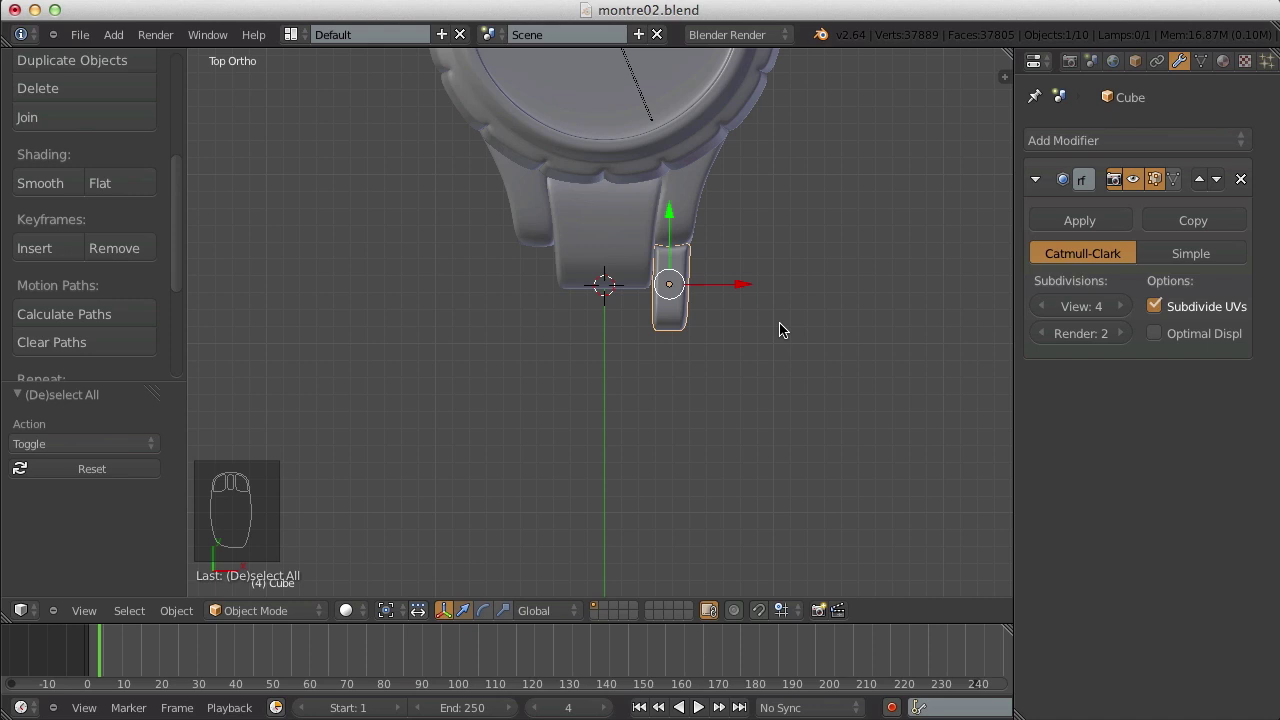
key(ctrl+alt+shift+c)
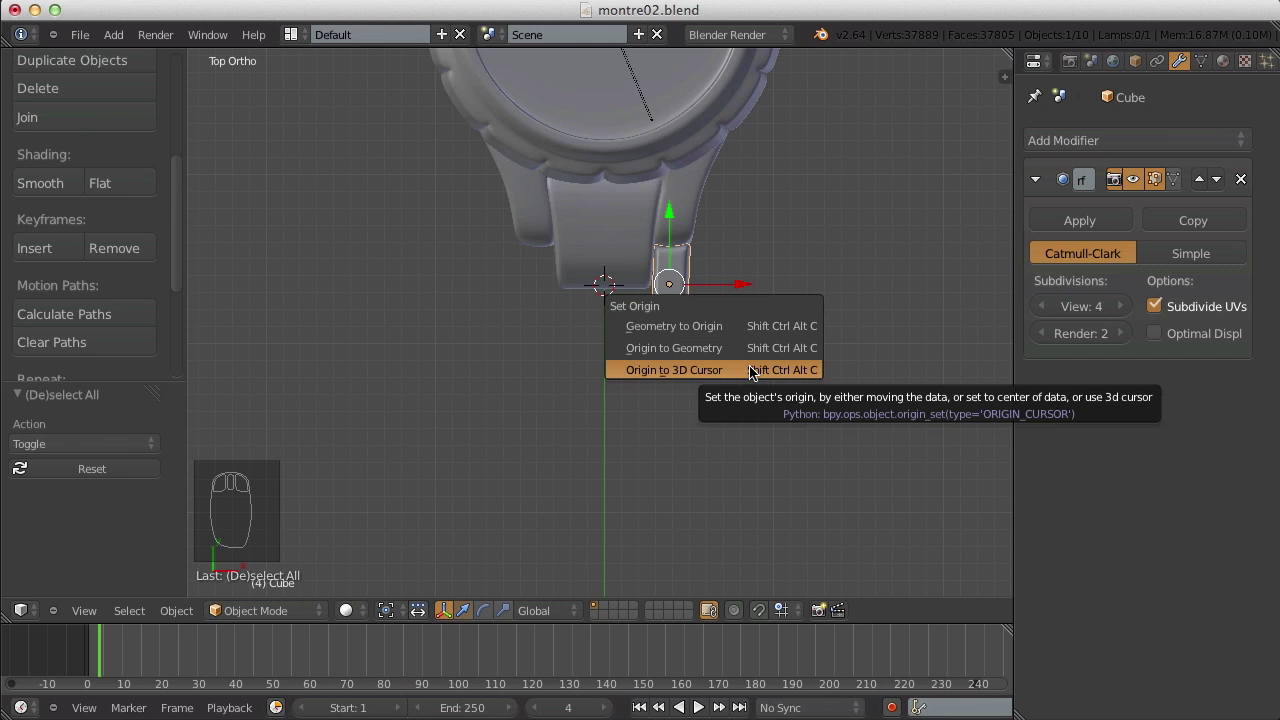
click(700, 370)
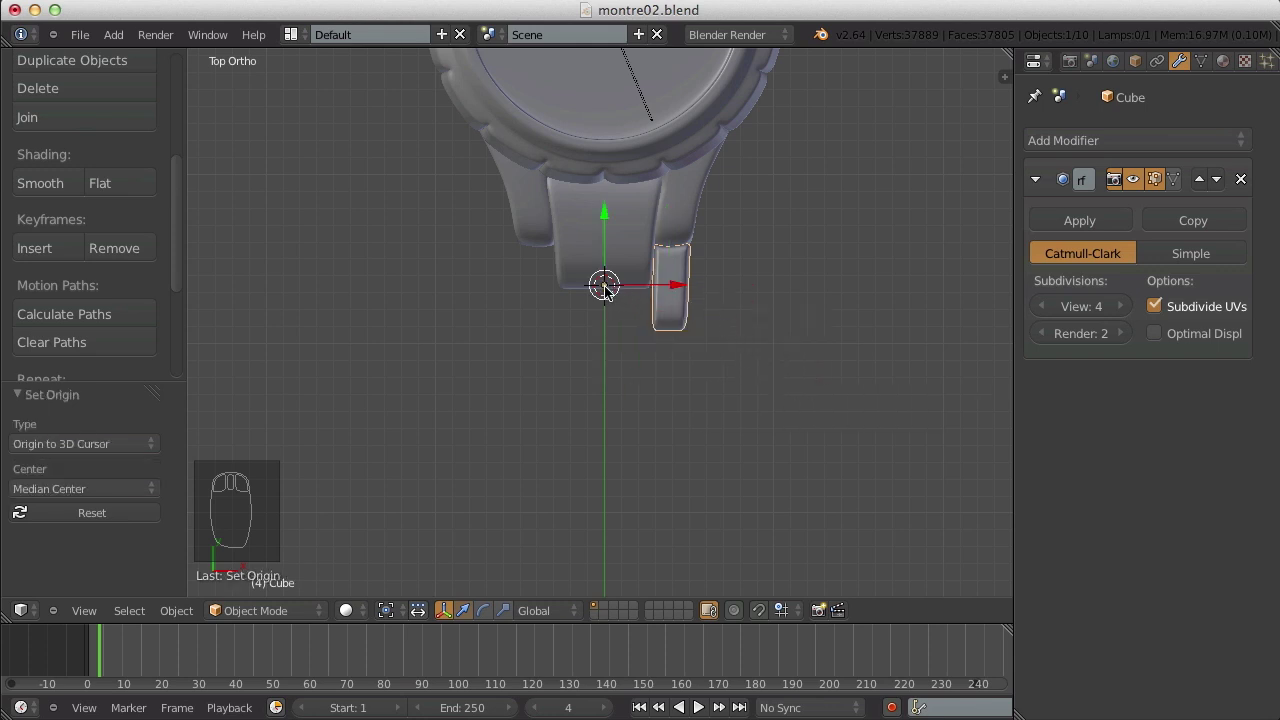
scroll(610, 292, up, 5)
key(a)
scroll(614, 252, down, 5)
scroll(640, 268, up, 3)
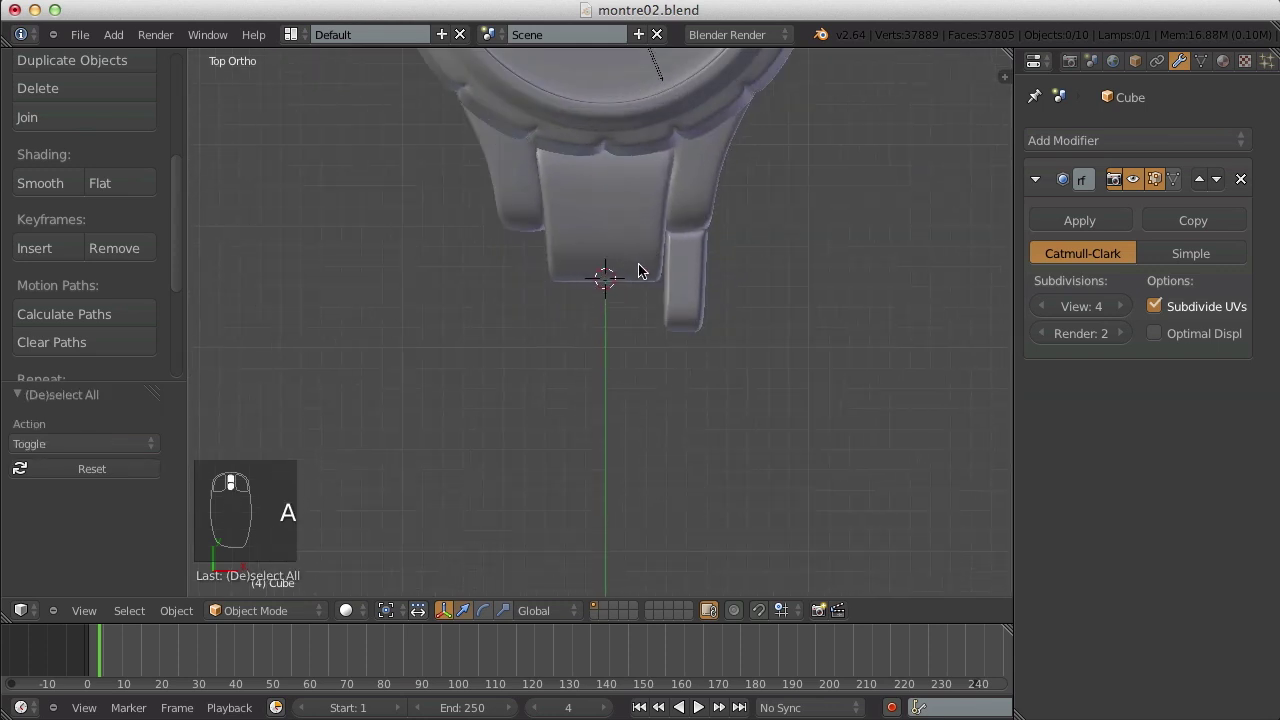
- Add a Mirror modifier on the X axis to the side link, creating a matching link against the opposite lug
right_click(709, 304)
key(Tab)
key(Tab)
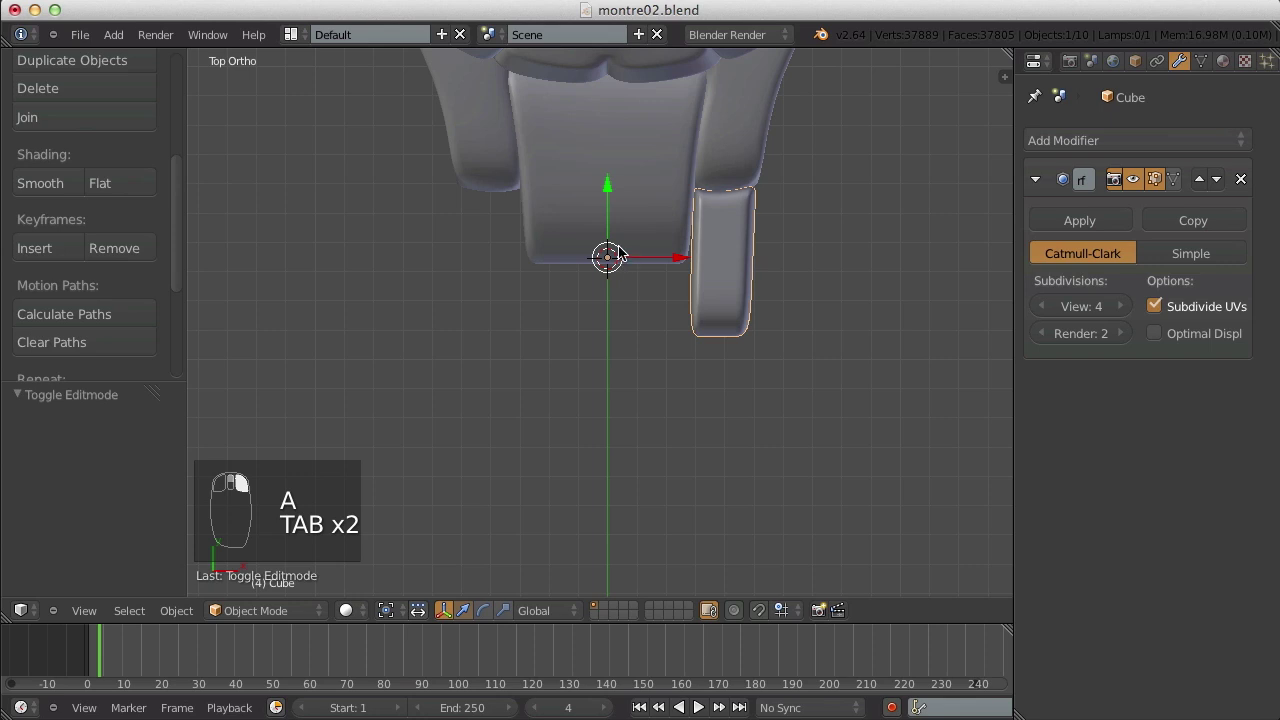
click(1105, 143)
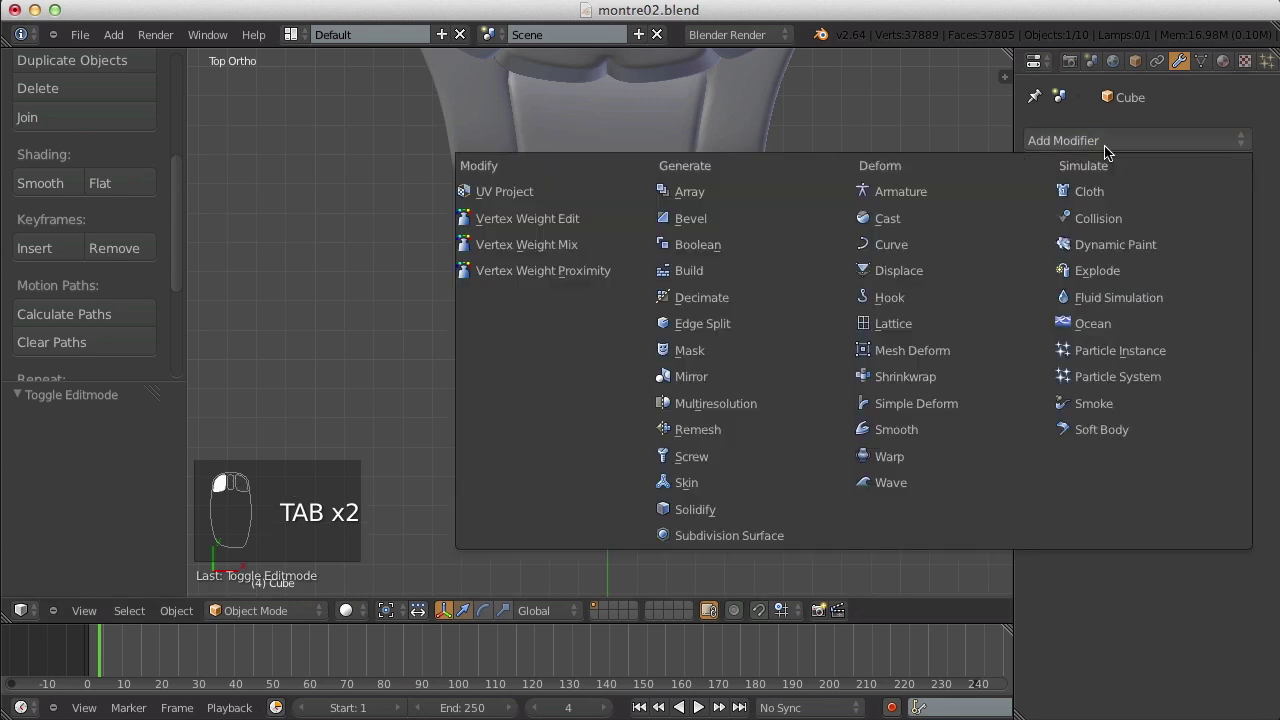
click(692, 378)
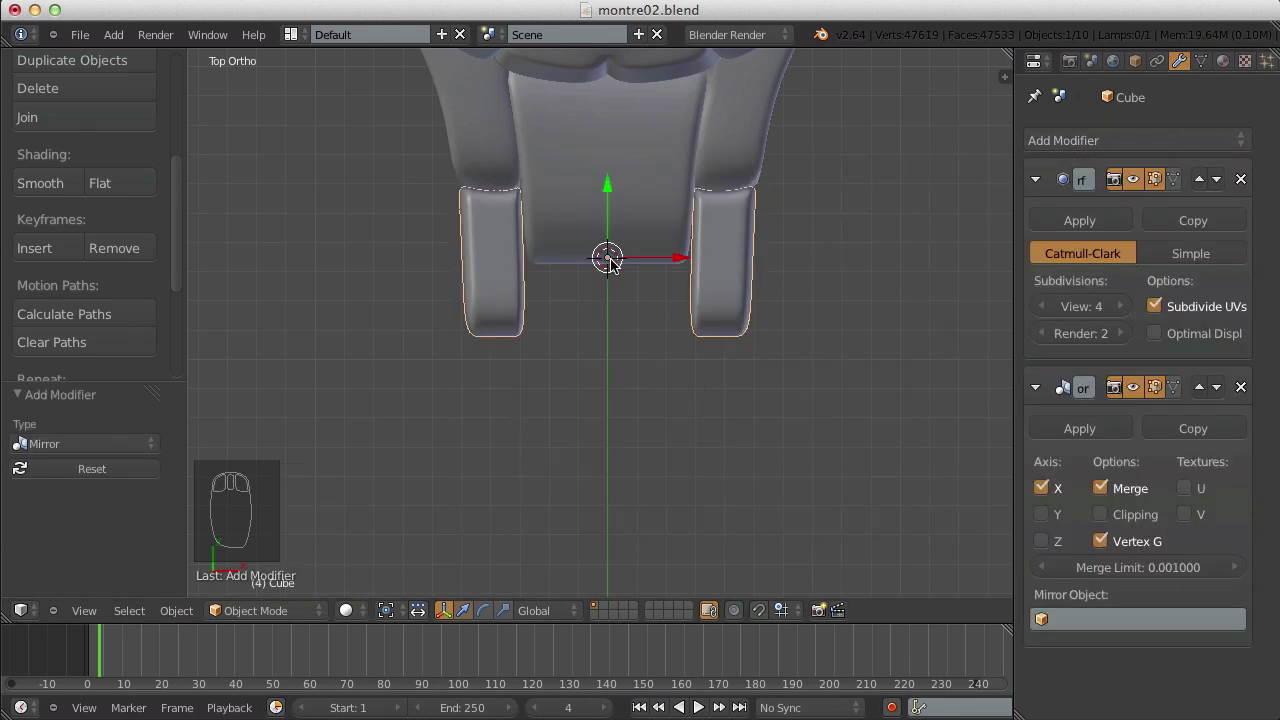
key(a)
scroll(605, 275, down, 5)
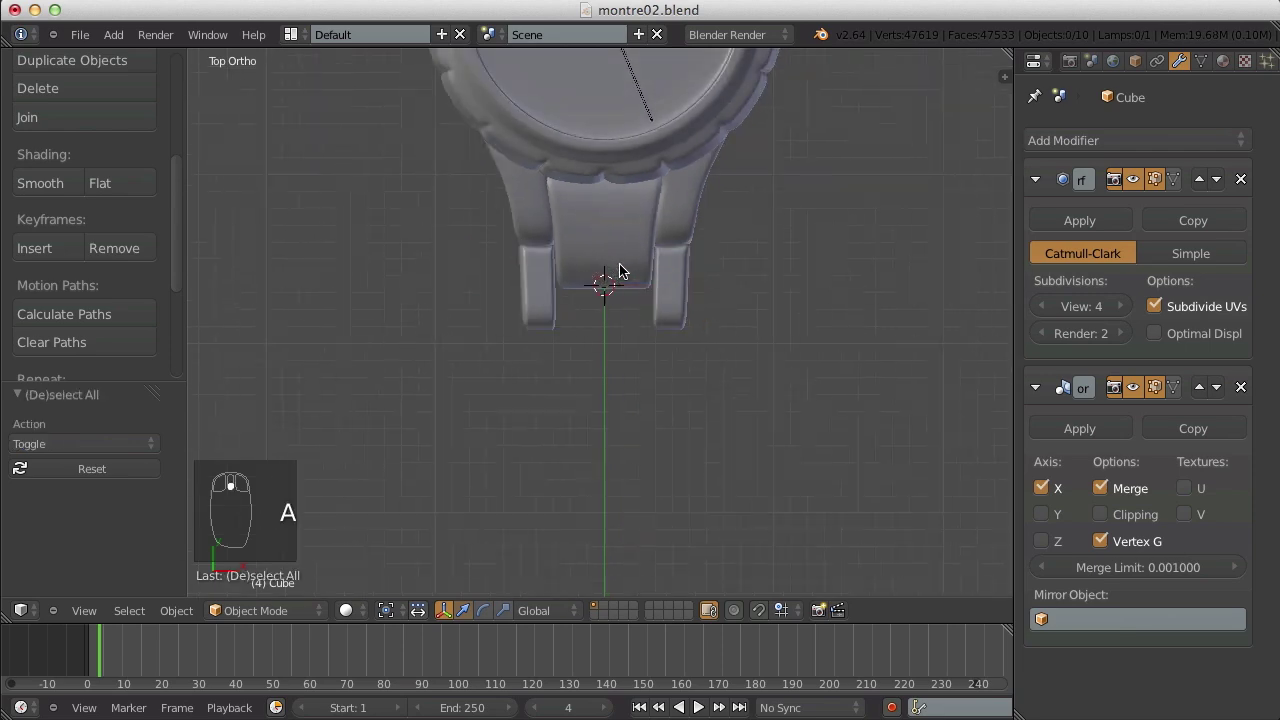
middle_drag(629, 371, 697, 388)
key(a)
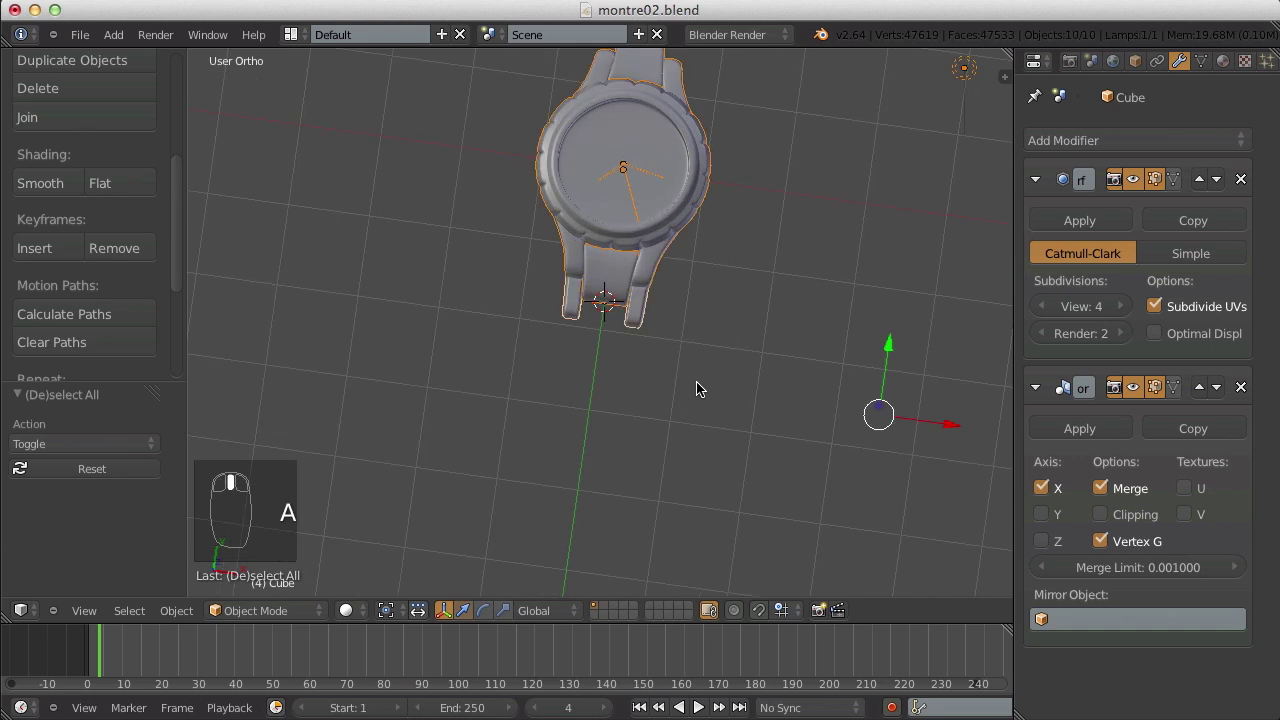
- Examine how the mirrored side links sit against the watch's lugs in top view
key(a)
key(KP_7)
scroll(740, 372, up, 3)
scroll(730, 362, up, 4)
right_click(719, 317)
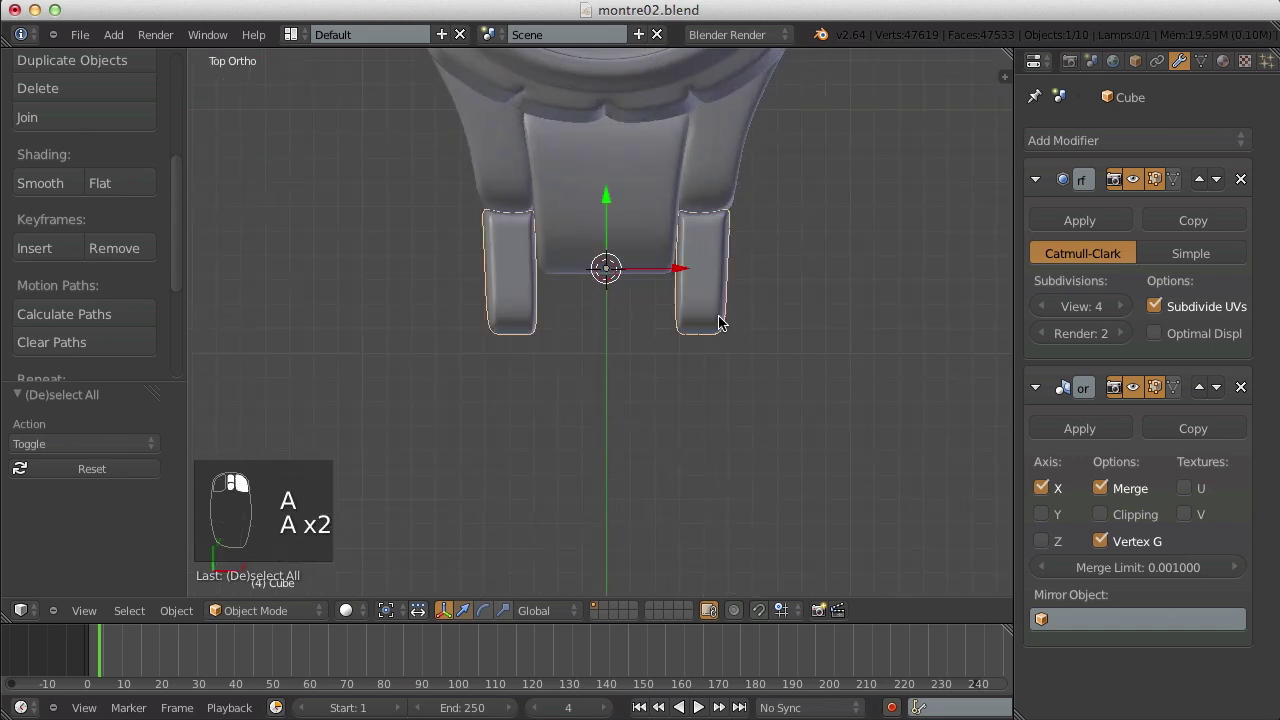
key(Tab)
scroll(715, 316, up, 3)
key(Tab)
key(a)
scroll(690, 313, down, 4)
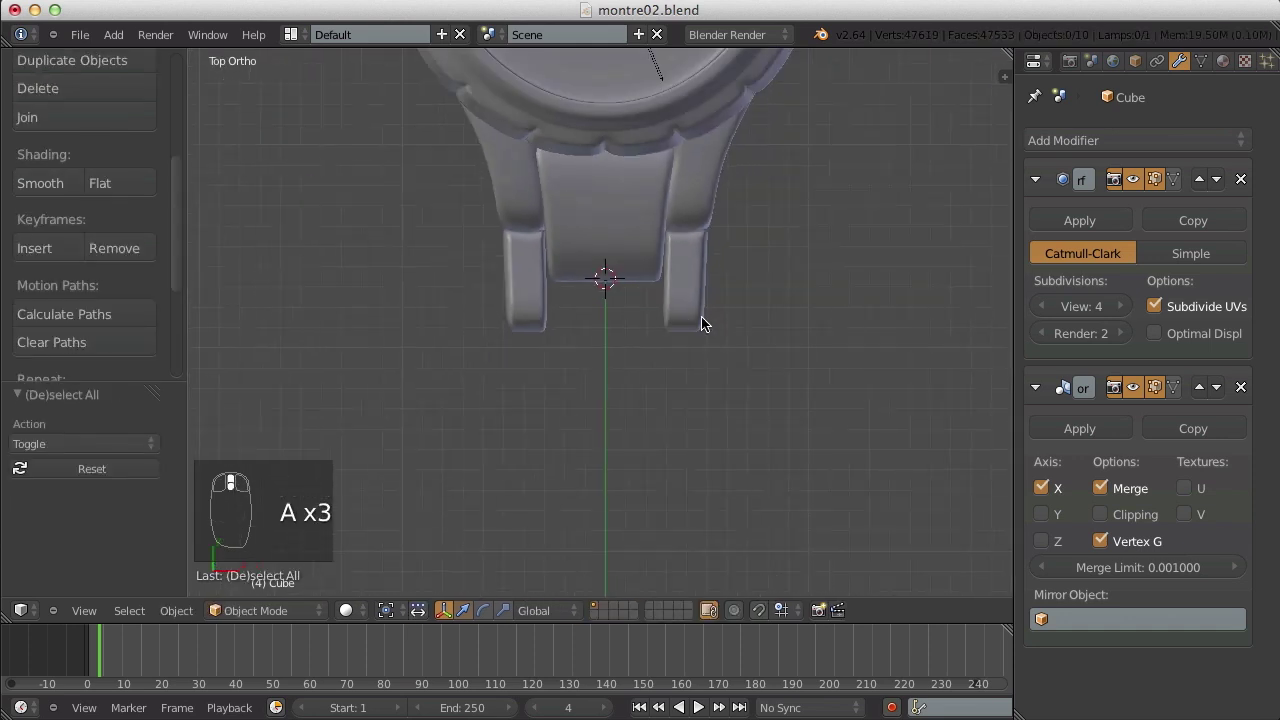
- Select the side link's vertex row just below its lug end in top view and flatten it by scaling to 0 along Y
scroll(705, 321, up, 5)
key(Tab)
key(a)
key(a)
key(a)
key(z)
key(b)
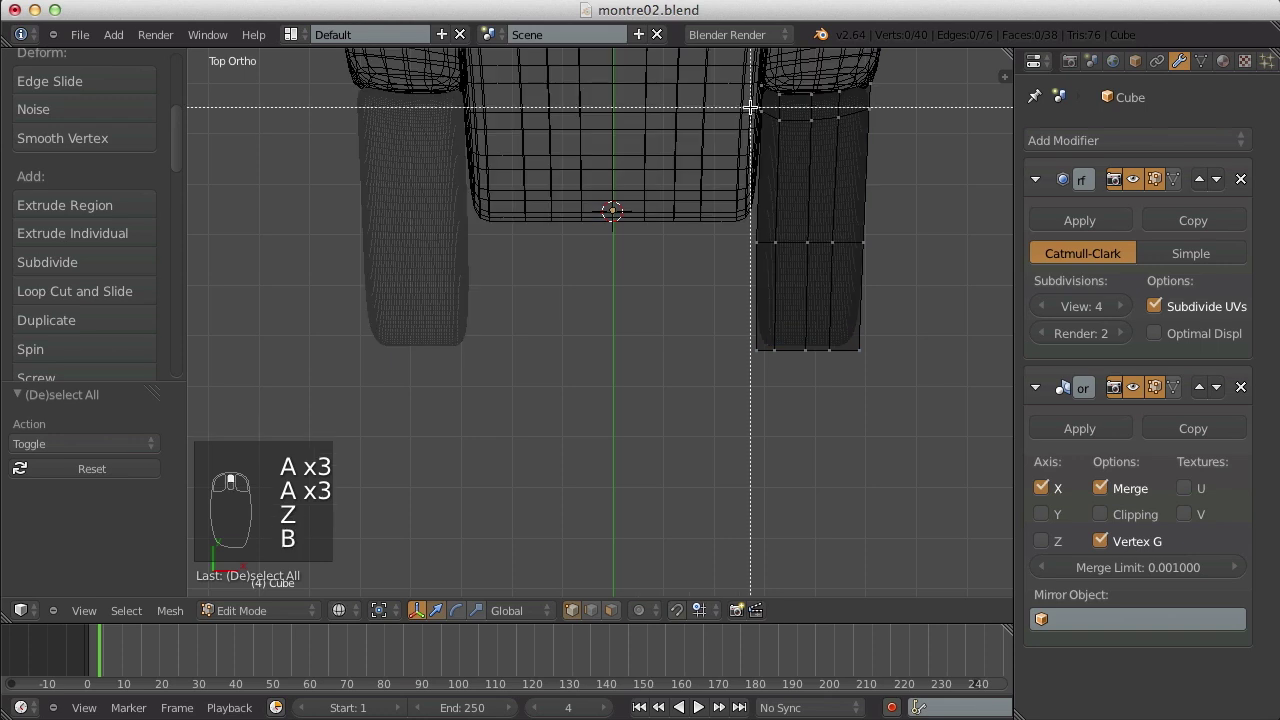
drag(750, 106, 905, 152)
scroll(789, 146, down, 3)
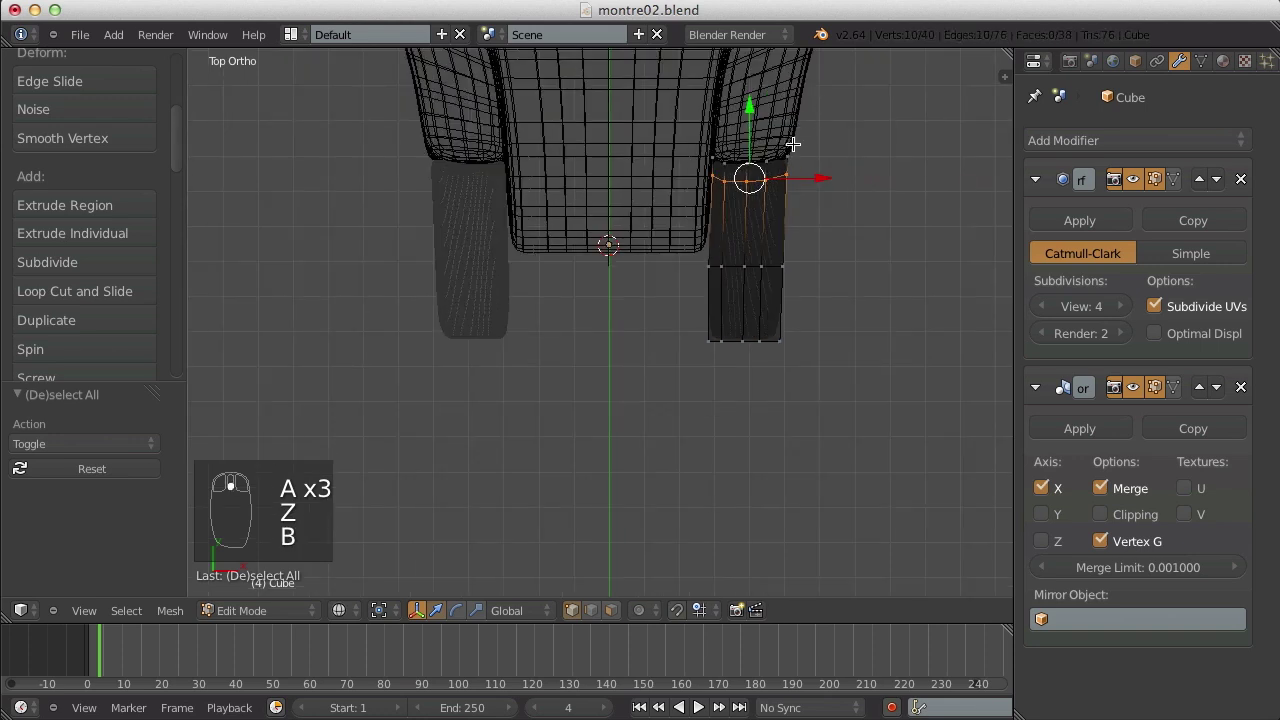
key(s)
click(752, 197)
text(sy)
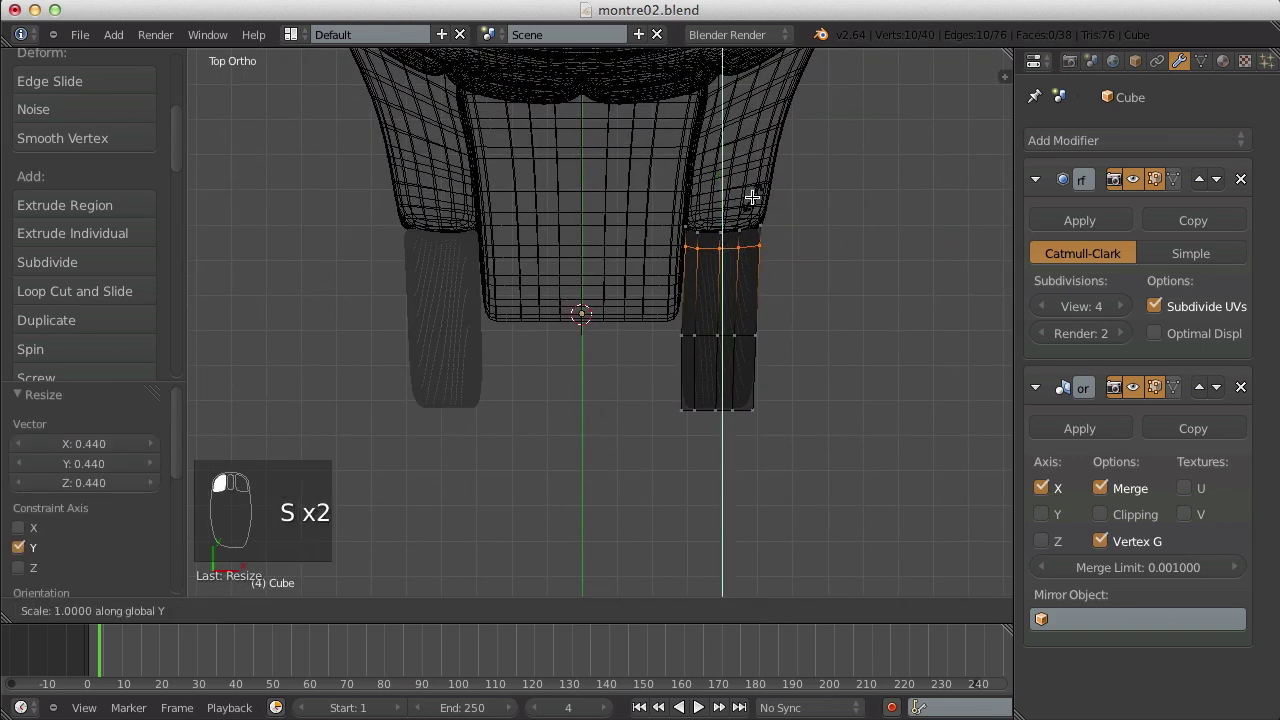
text(0)
key(Return)
scroll(752, 197, up, 2)
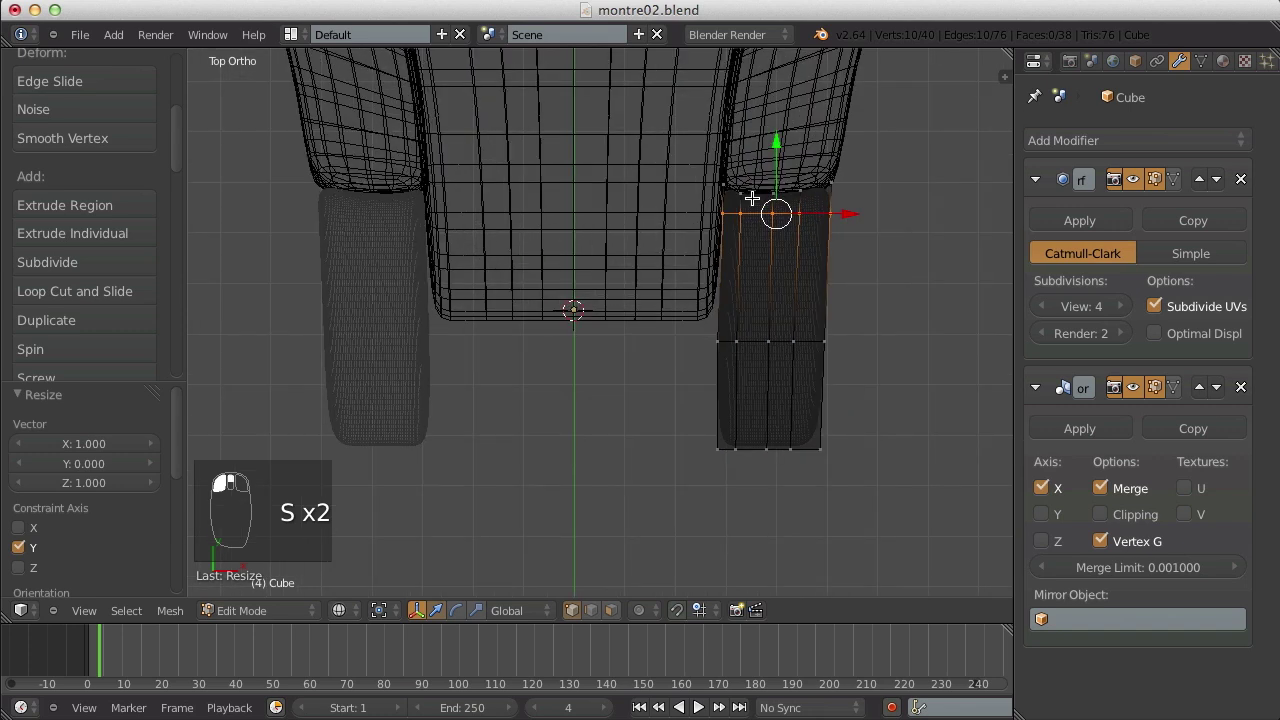
- Move the flattened vertex row about 0.03 along Y toward the side link's free end
key(Tab)
key(z)
key(Tab)
key(g)
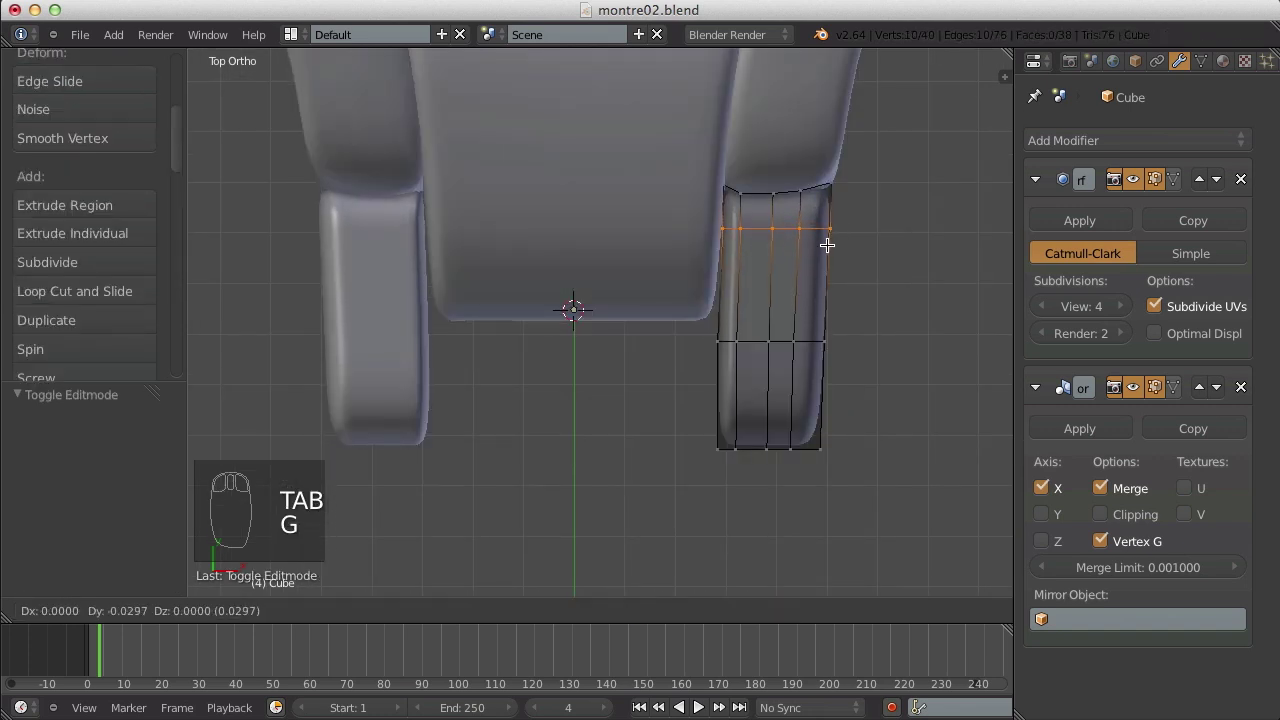
click(825, 249)
key(Tab)
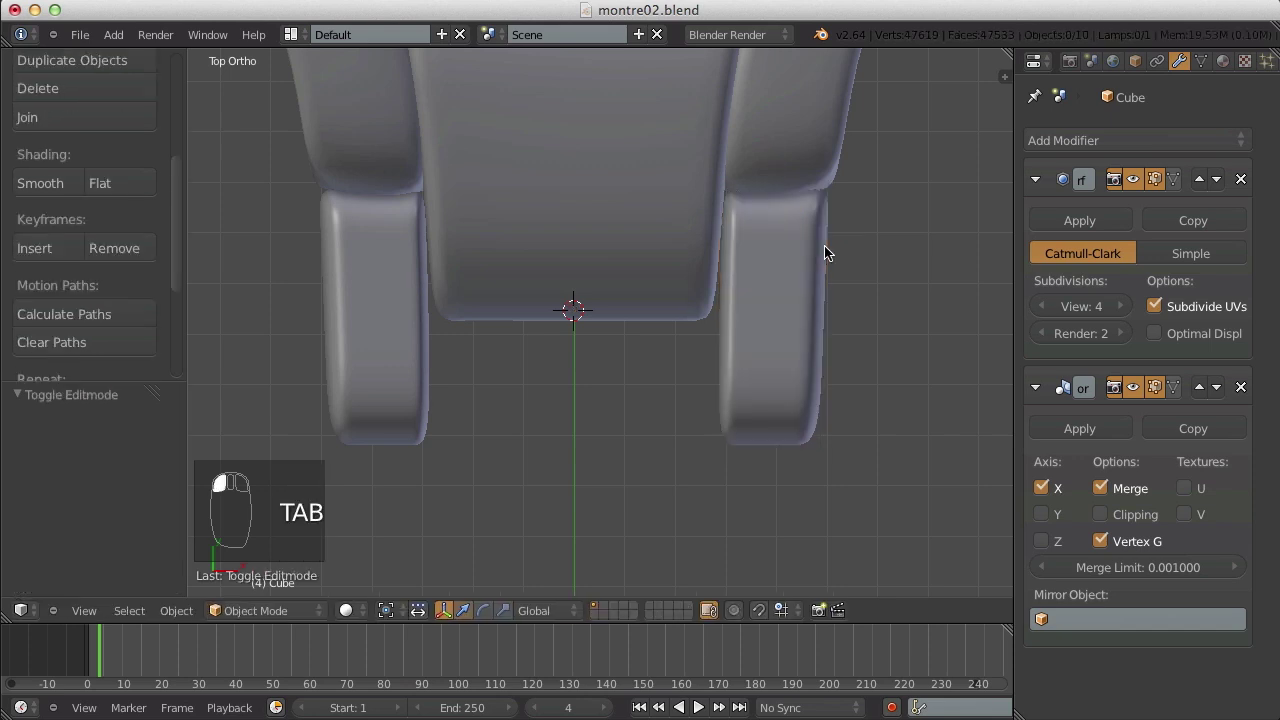
- Shift the inner edge vertices of the side link's free half about 0.02 outward along X
key(Tab)
key(a)
key(a)
key(a)
key(z)
key(b)
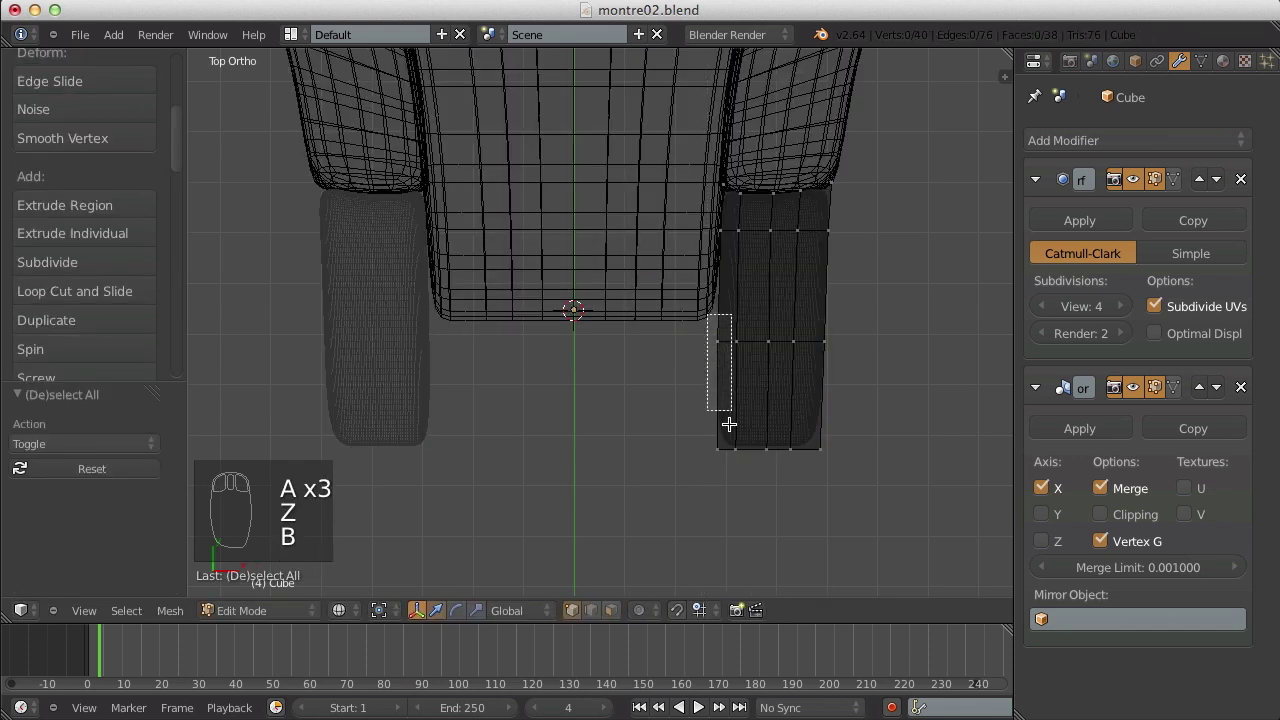
drag(781, 396, 781, 396)
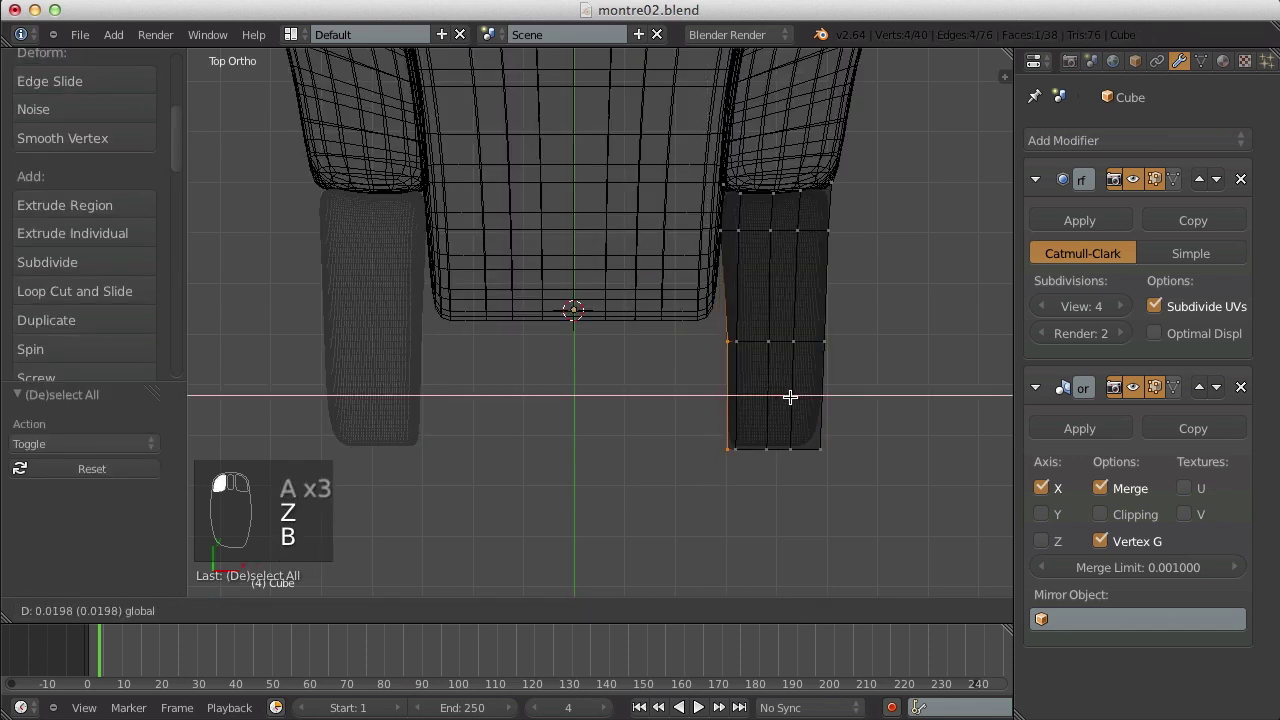
click(790, 396)
- Shift the inner edge vertices at the side link's lug end outward along X to line up with the free half
key(a)
key(b)
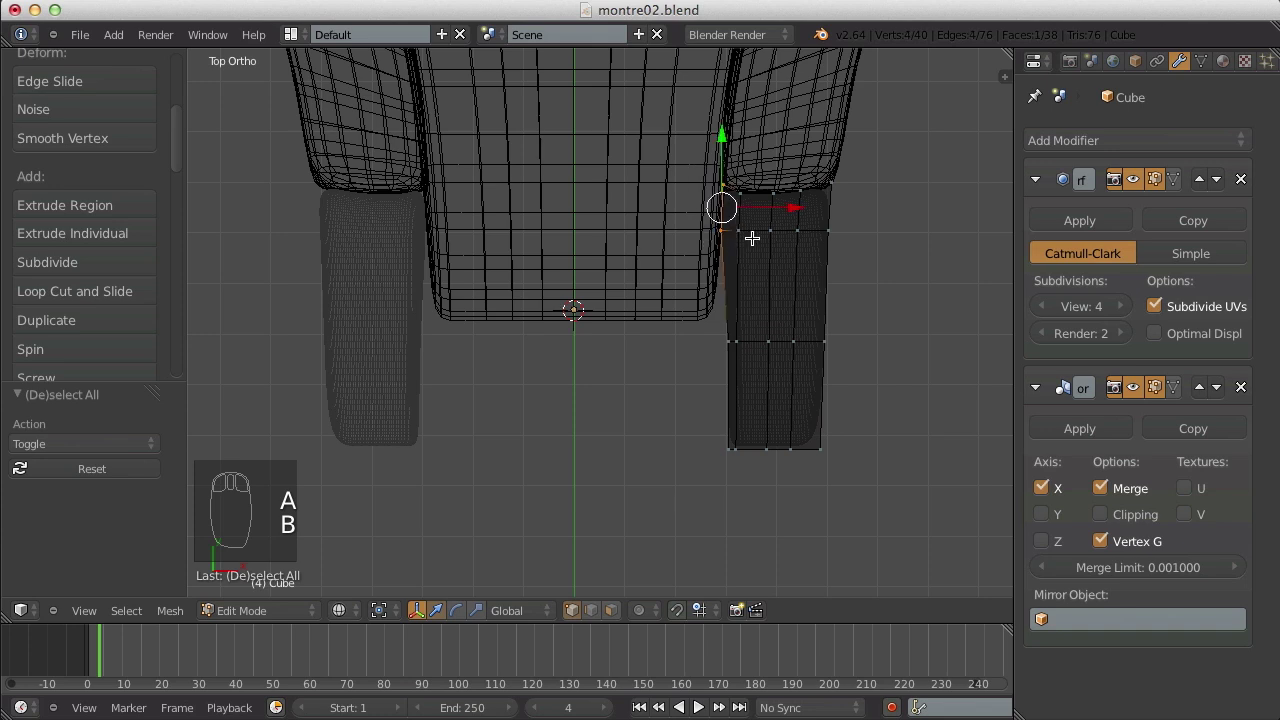
drag(790, 209, 792, 211)
- Move all vertices of the side link's inner side slightly back toward the centre line along X
key(a)
key(b)
drag(712, 154, 750, 552)
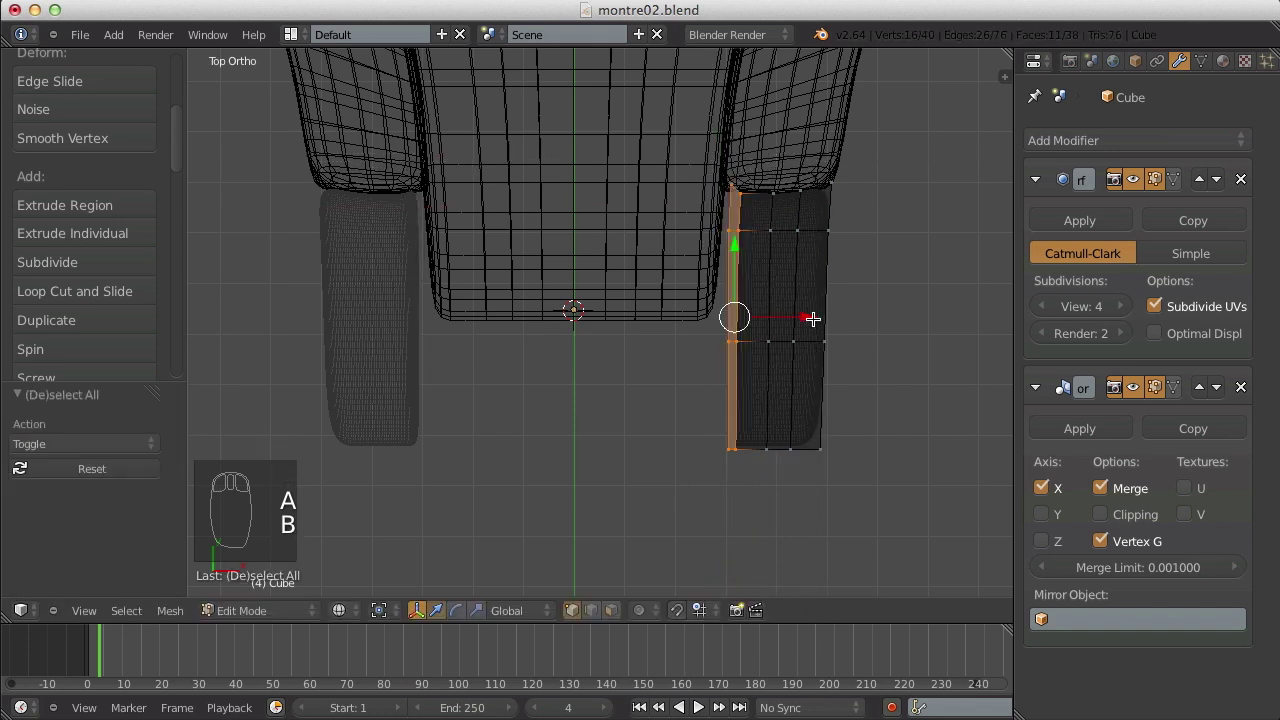
drag(812, 318, 808, 318)
- Nudge the inner corner vertices at the side link's free end slightly outward along X and check the shaded shape
key(a)
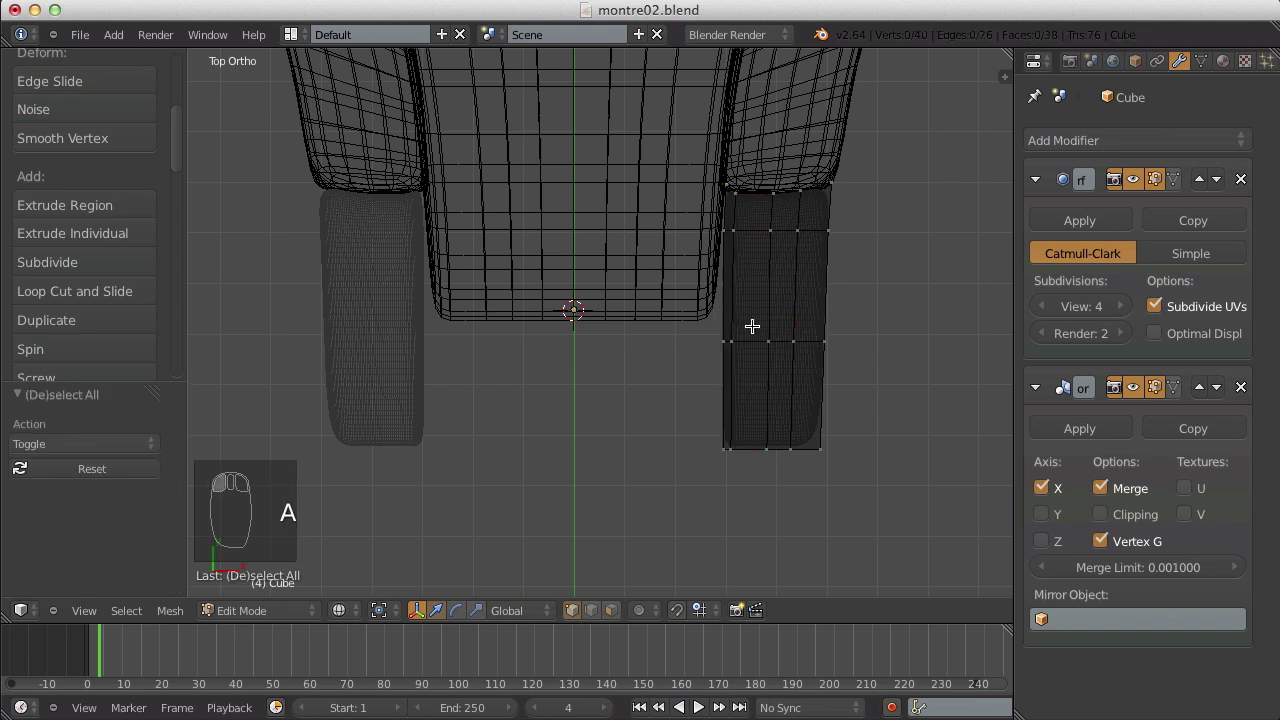
drag(730, 417, 756, 459)
drag(786, 394, 790, 396)
key(Tab)
key(z)
key(a)
key(a)
mouse_move(771, 391)
middle_down()
mouse_move(875, 235)
mouse_move(864, 222)
middle_up()
scroll(646, 172, down, 5)
middle_drag(690, 240, 572, 346)
scroll(676, 339, up, 4)
key(Tab)
key(Tab)
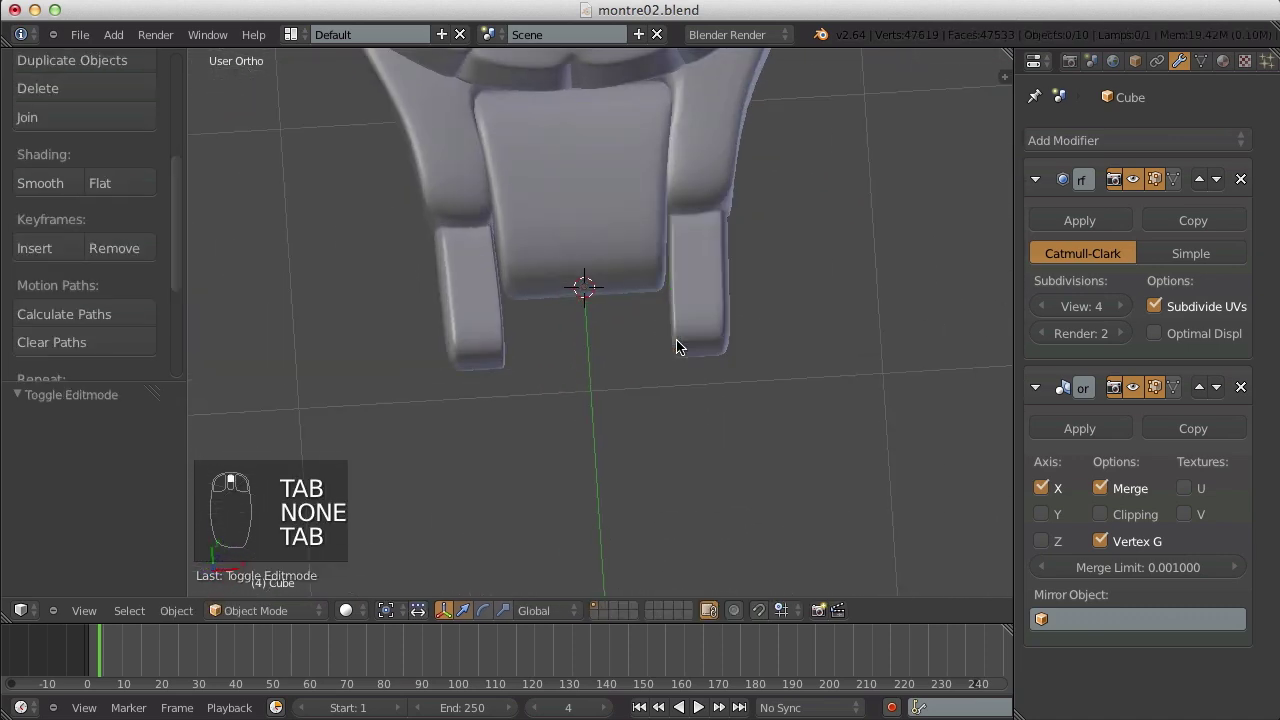
- Select the side link's lug-end vertex rows in right view and scale them about 1.12 along Z to match the lug's thickness
key(KP_7)
key(KP_3)
key(Tab)
shift+middle_drag(677, 349, 666, 294)
key(z)
key(a)
key(b)
drag(594, 91, 711, 360)
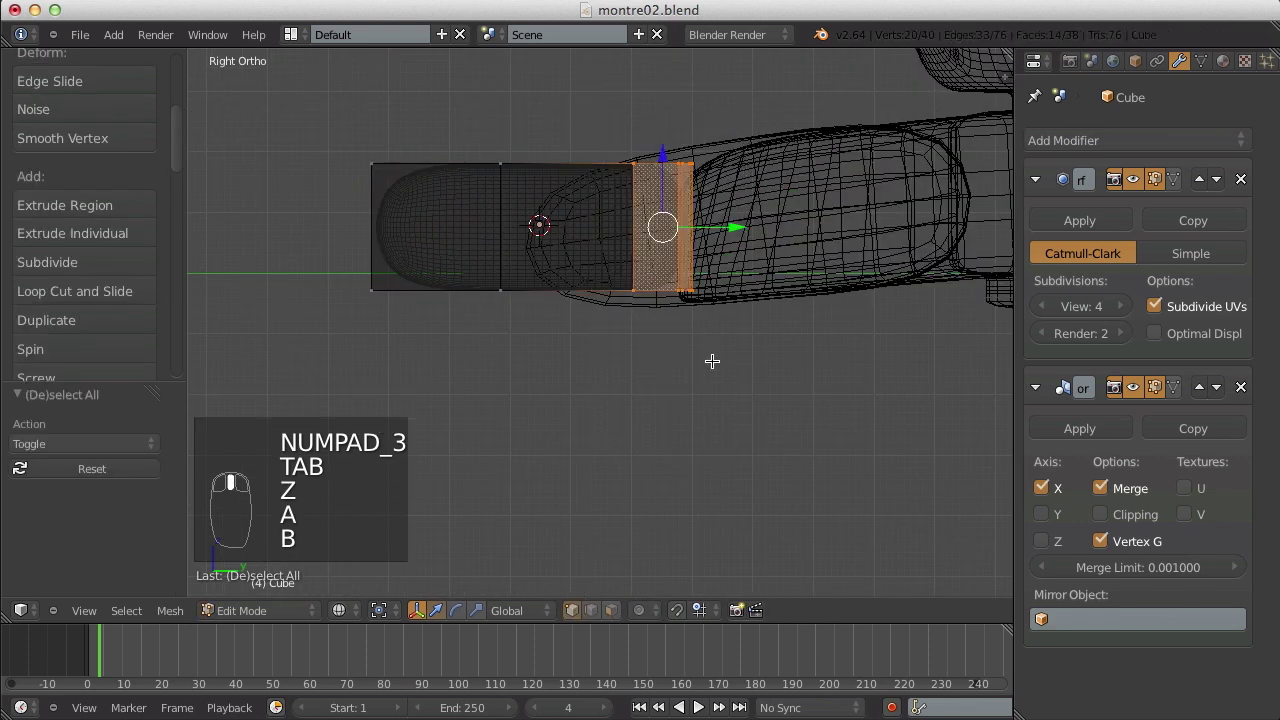
key(s)
key(z)
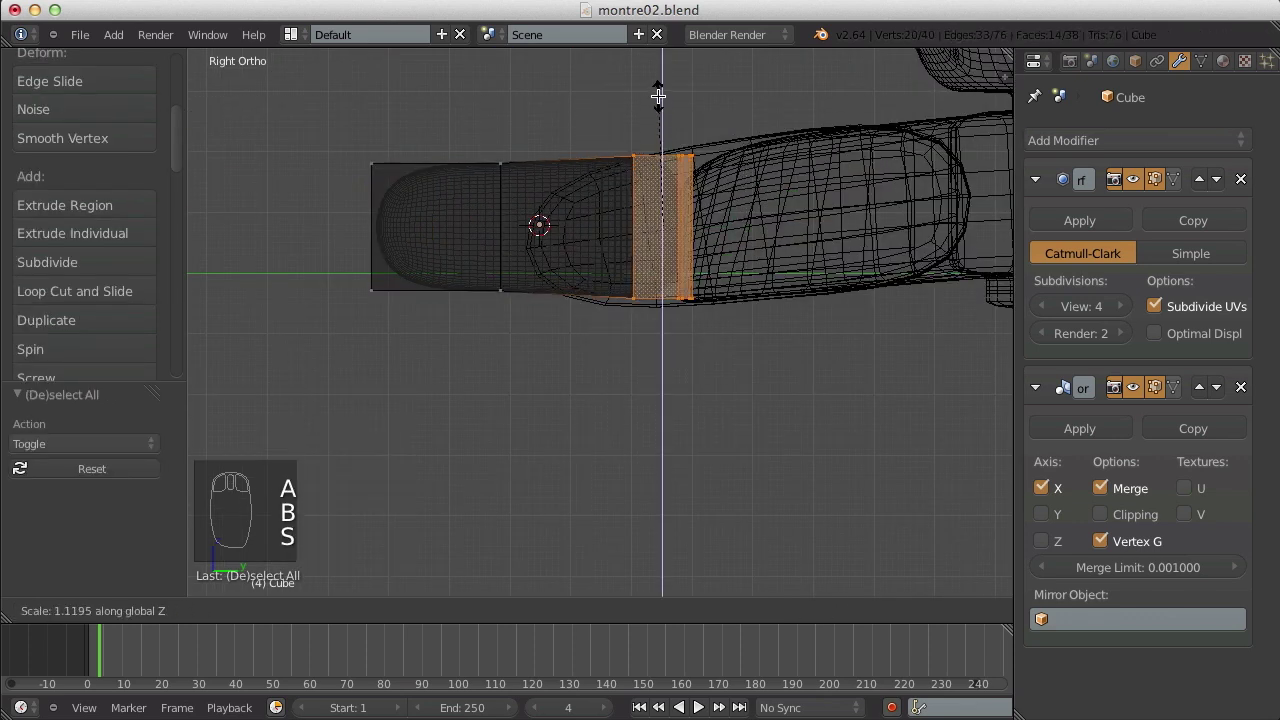
click(658, 96)
key(Tab)
key(z)
scroll(655, 130, down, 3)
- Scale the side link's middle vertex row along Z in right view to blend with the thicker lug end
key(Tab)
key(z)
key(a)
key(b)
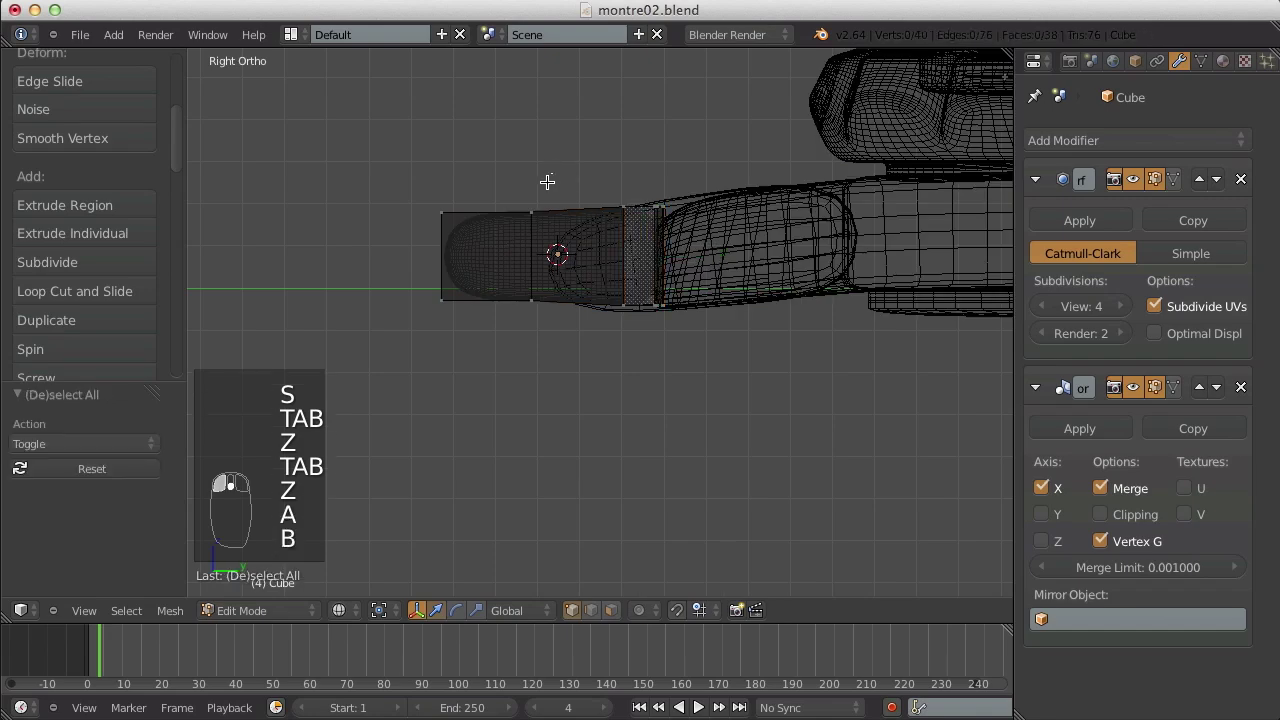
drag(547, 181, 503, 329)
key(s)
key(z)
click(504, 341)
key(Tab)
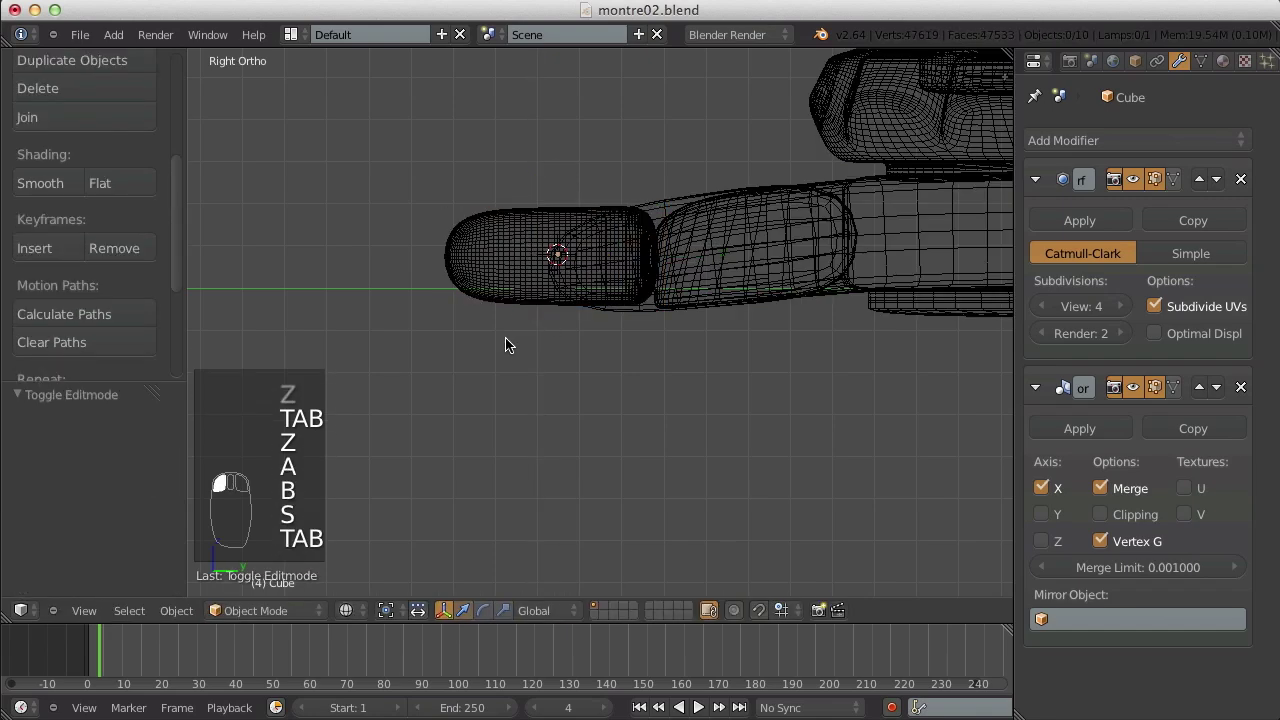
- Save the watch file, overwriting the existing version
key(z)
key(a)
key(a)
middle_drag(514, 234, 609, 346)
key(ctrl+s)
click(797, 384)
- Duplicate the whole mesh of the central strap piece in top view, placing the copy about 1.2 units away along negative Y
scroll(797, 384, down, 6)
scroll(609, 346, up, 3)
key(a)
key(KP_7)
key(a)
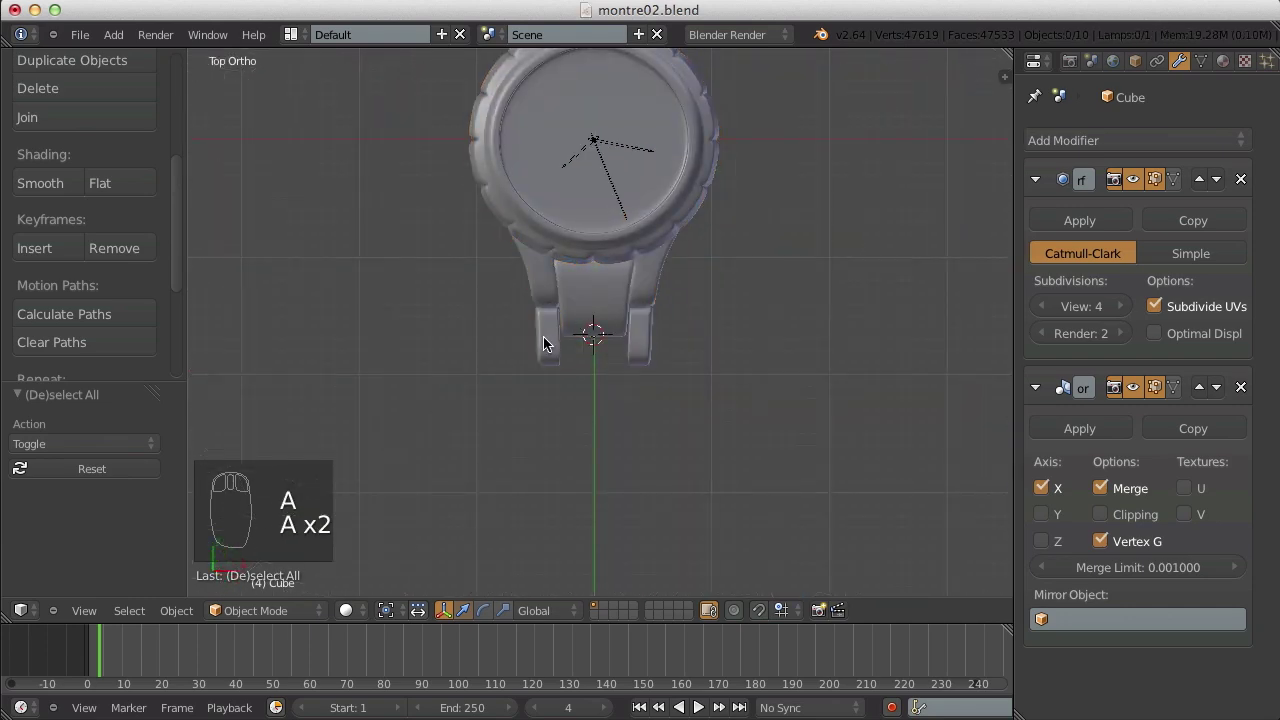
scroll(543, 344, up, 3)
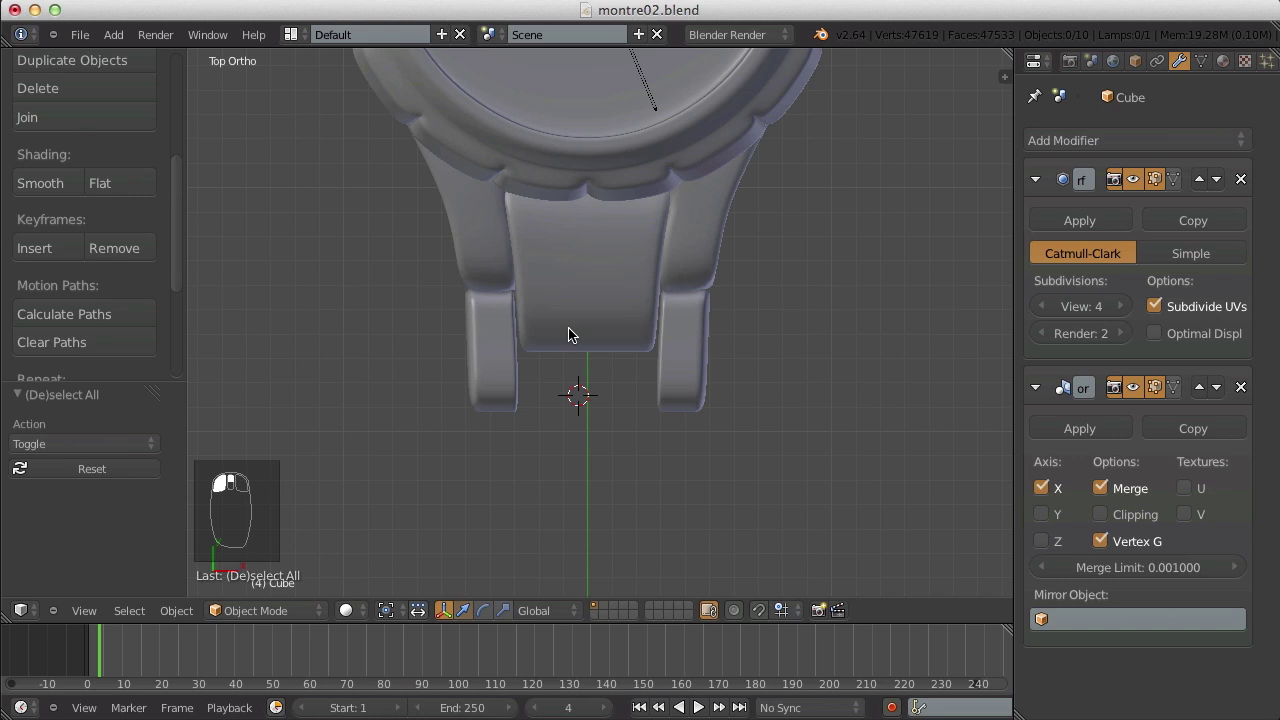
right_click(568, 335)
key(Tab)
key(Tab)
scroll(608, 251, down, 5)
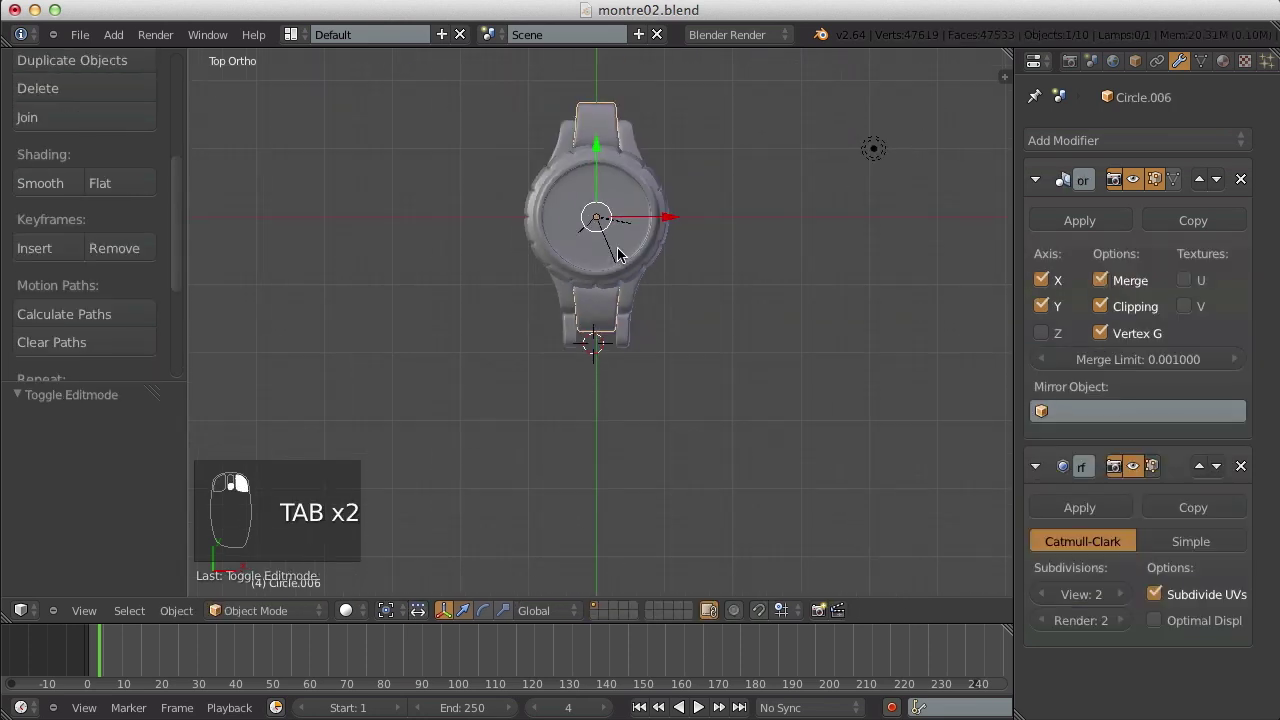
key(Tab)
scroll(618, 254, up, 5)
key(z)
key(b)
drag(557, 204, 749, 514)
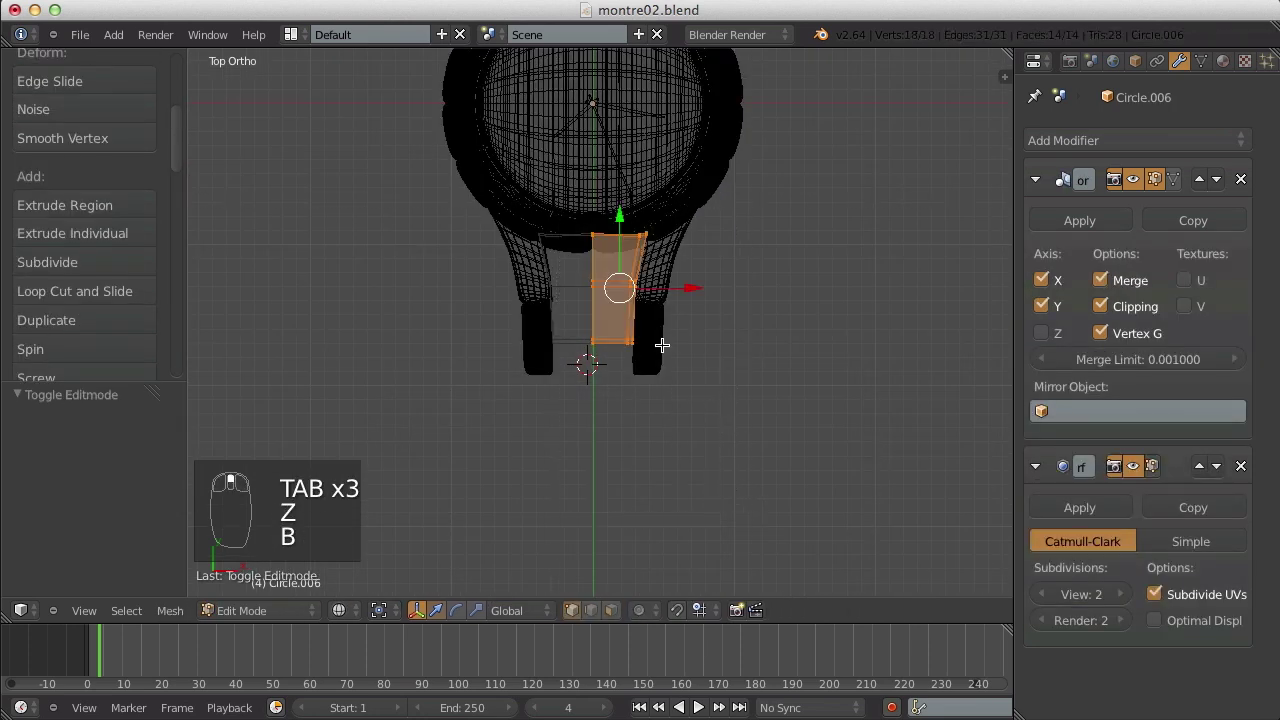
key(shift+d)
click(657, 514)
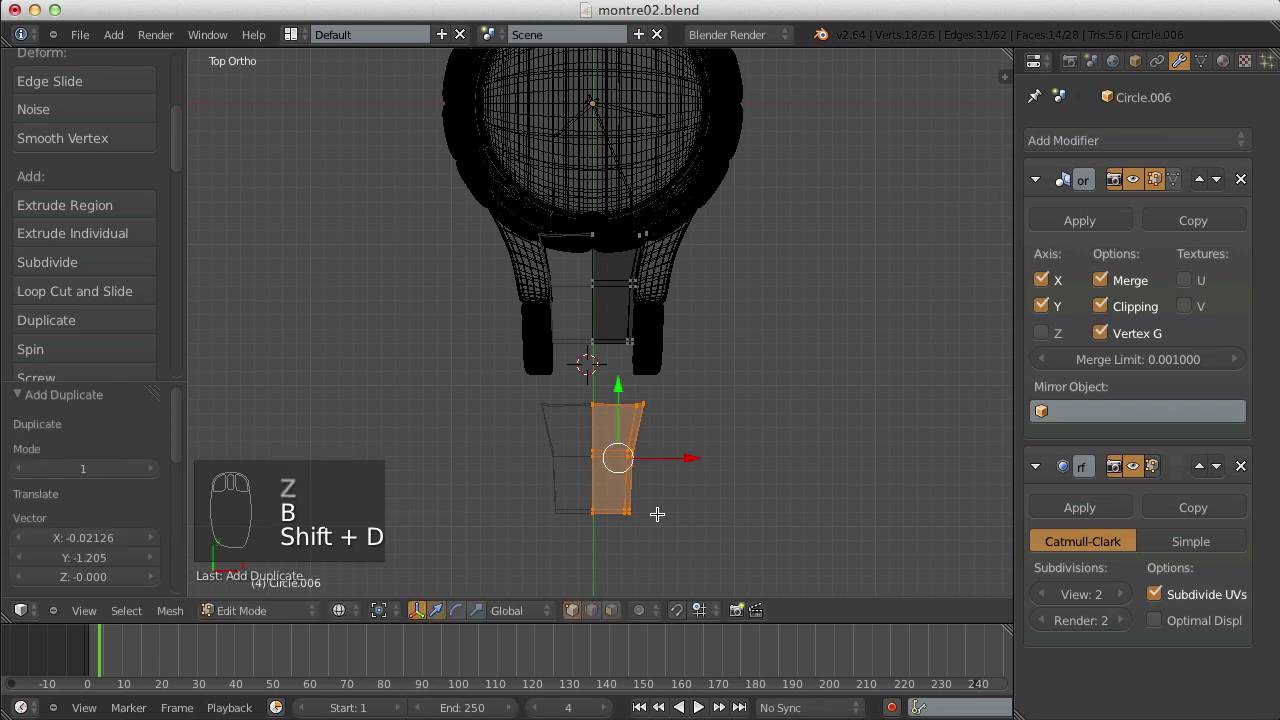
- Separate the duplicated central piece into its own object and return to shaded object view
key(p)
click(660, 408)
key(Tab)
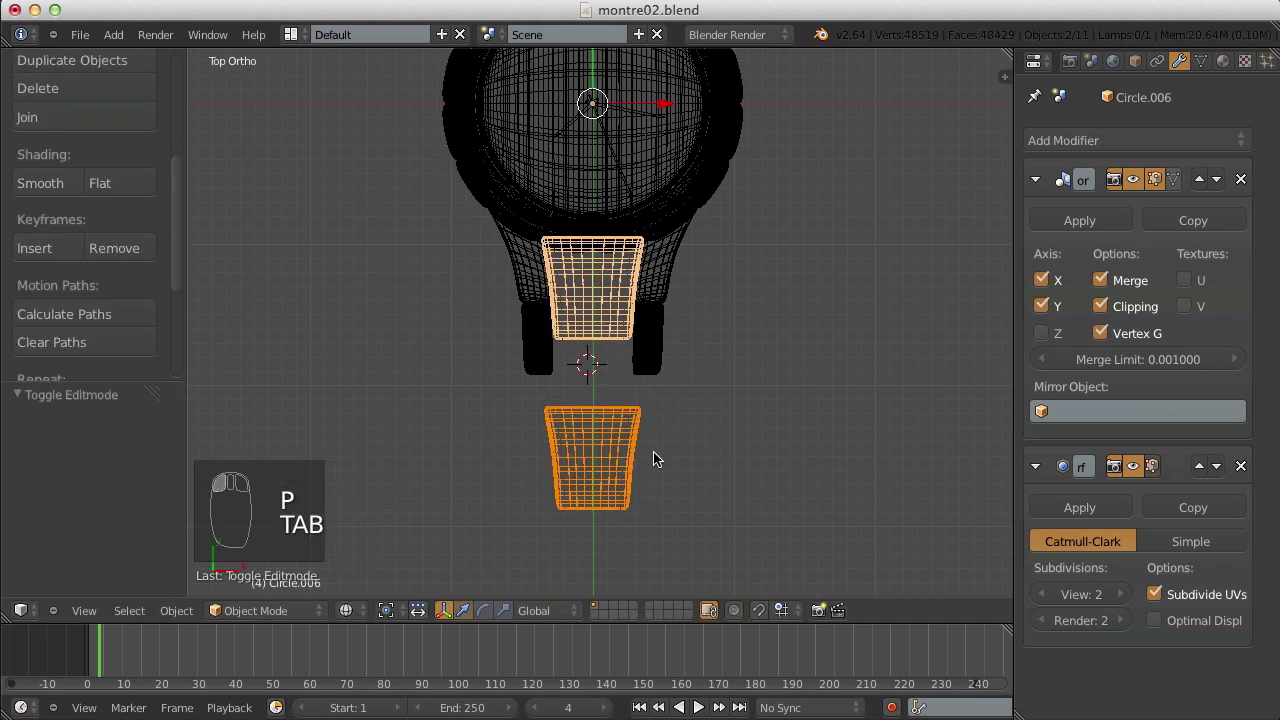
key(z)
key(a)
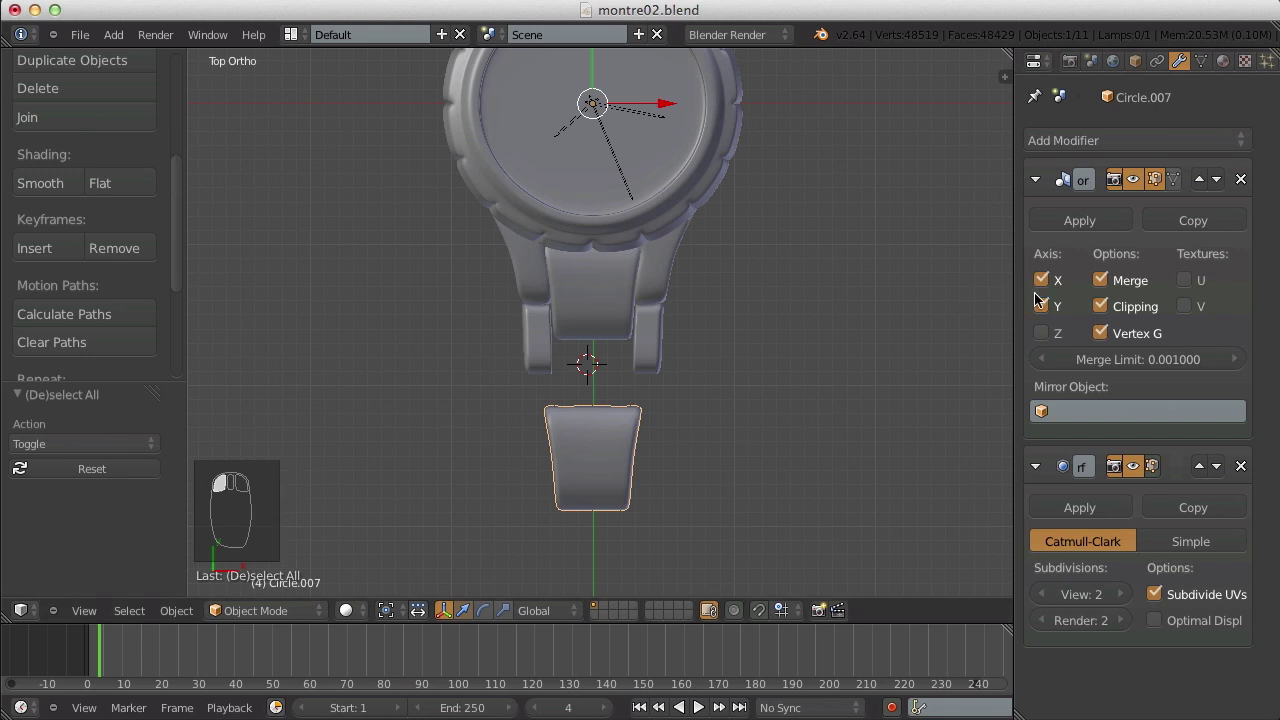
- Turn off Y mirroring for the separated piece and move it aside about 2.32 units in X and 0.27 in Y
scroll(593, 165, down, 4)
key(g)
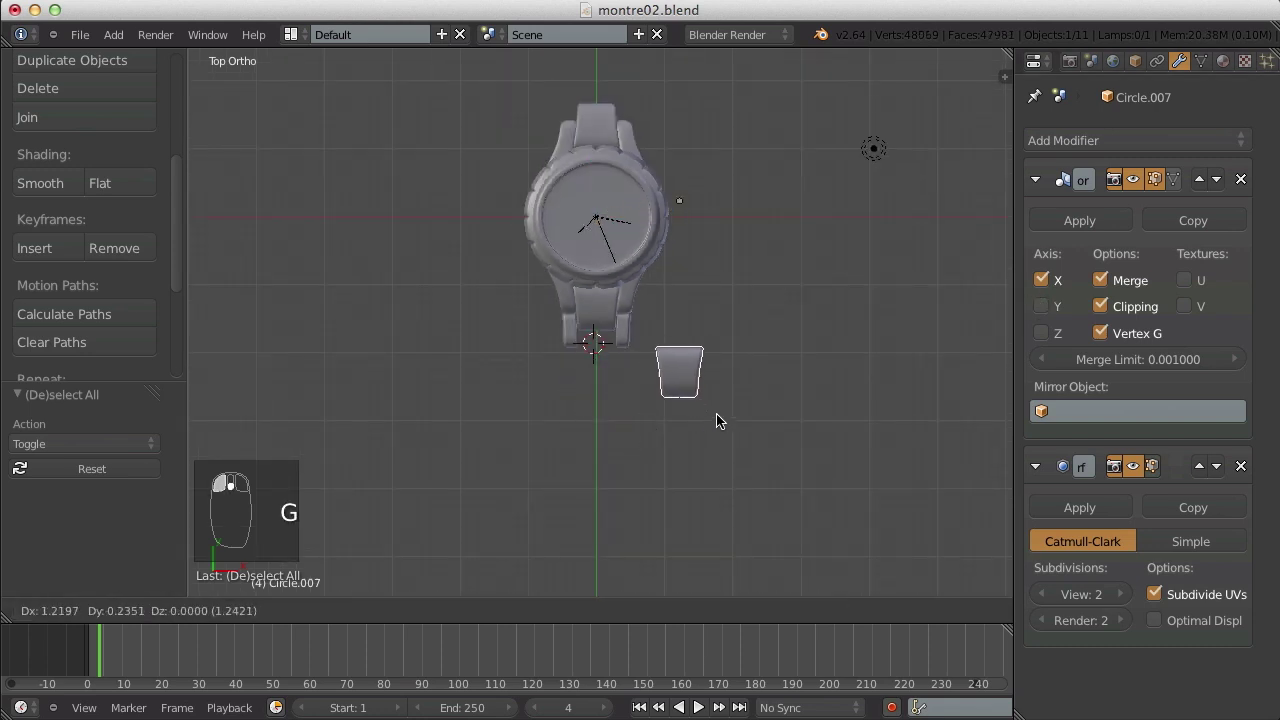
click(777, 423)
mouse_move(870, 418)
middle_down()
mouse_move(806, 377)
mouse_move(886, 424)
middle_up()
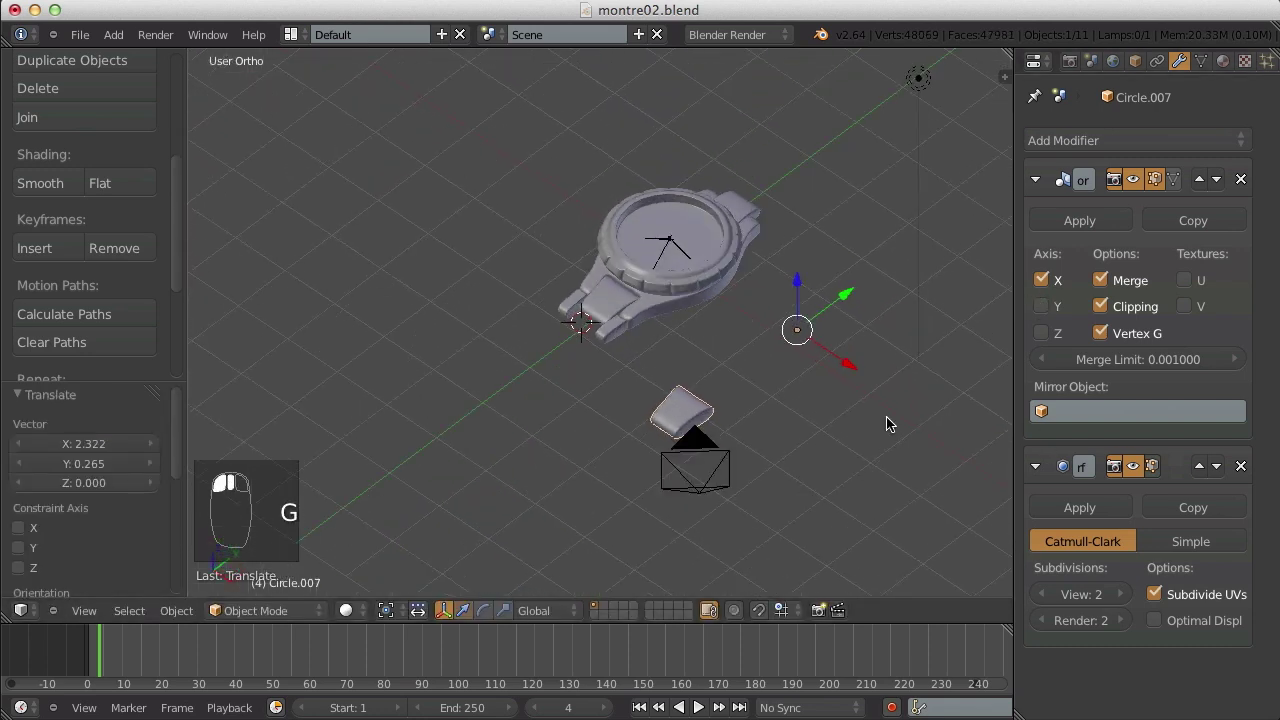
- Set the separated piece's origin to its geometry
key(a)
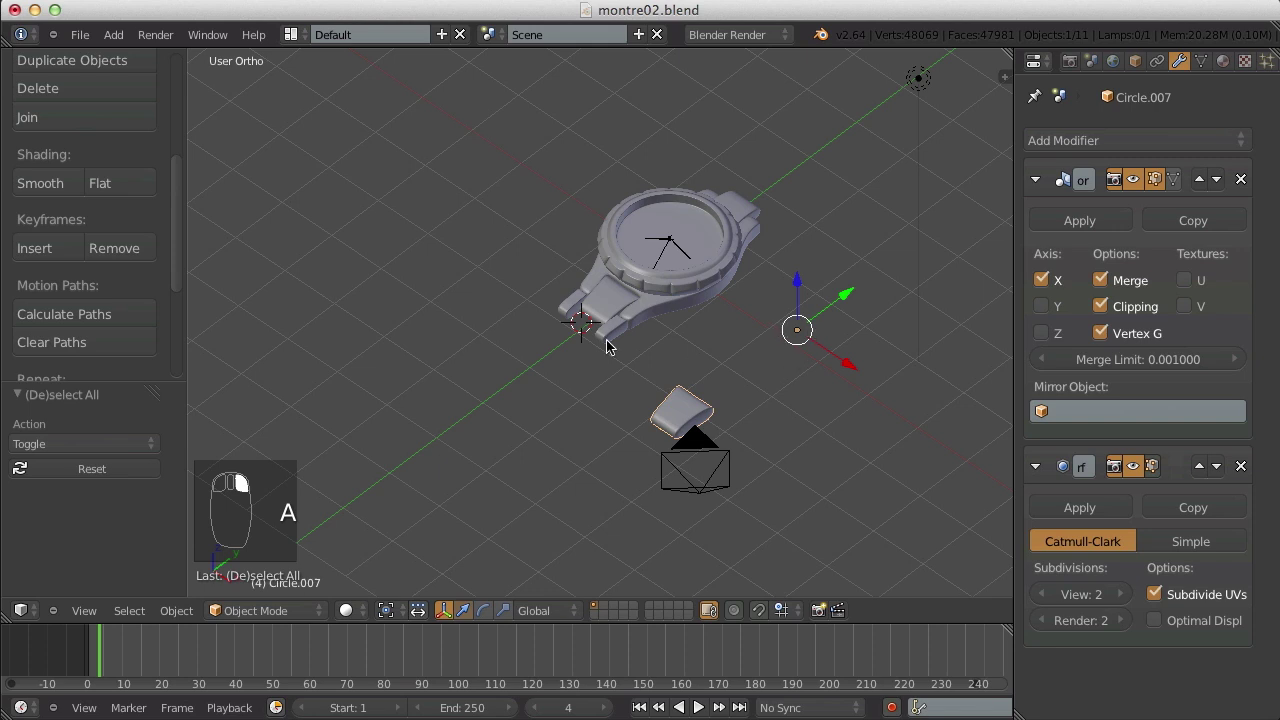
key(ctrl+alt+shift+c)
click(774, 304)
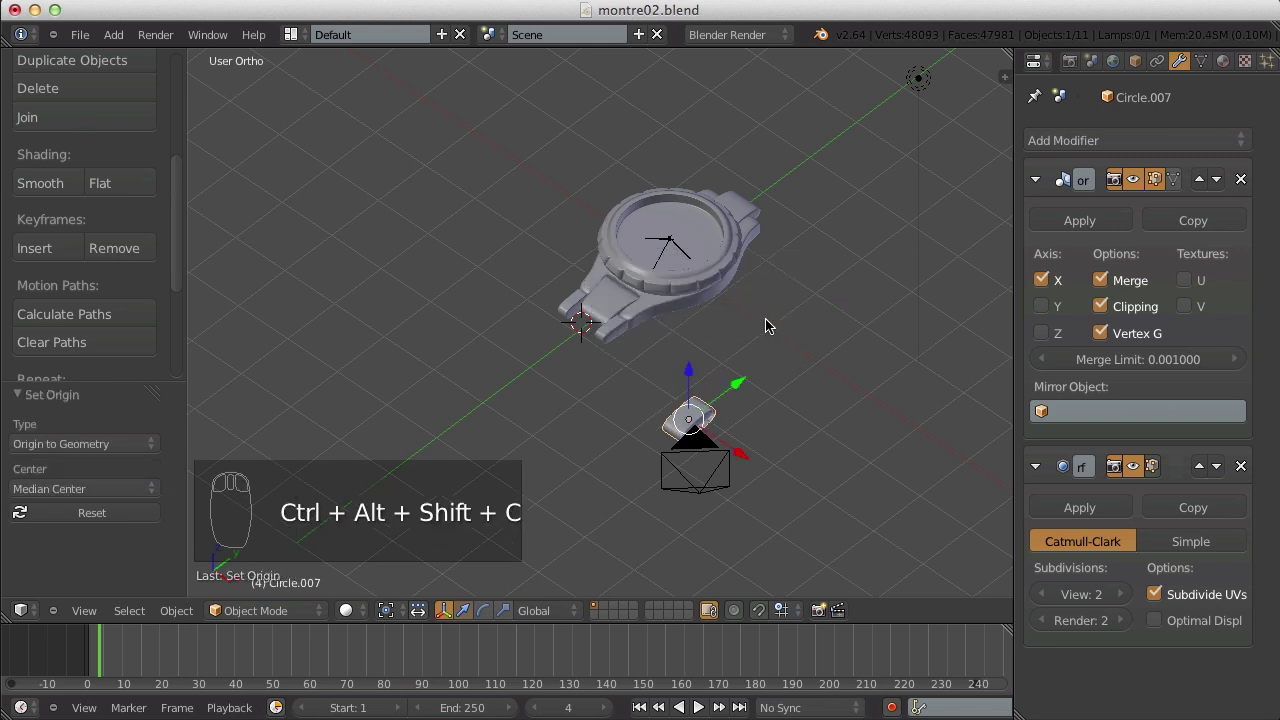
- With mirror clipping off, move the piece's half mesh along X until its inner edge meets the origin, and turn clipping back on
key(KP_7)
key(Tab)
scroll(763, 371, up, 2)
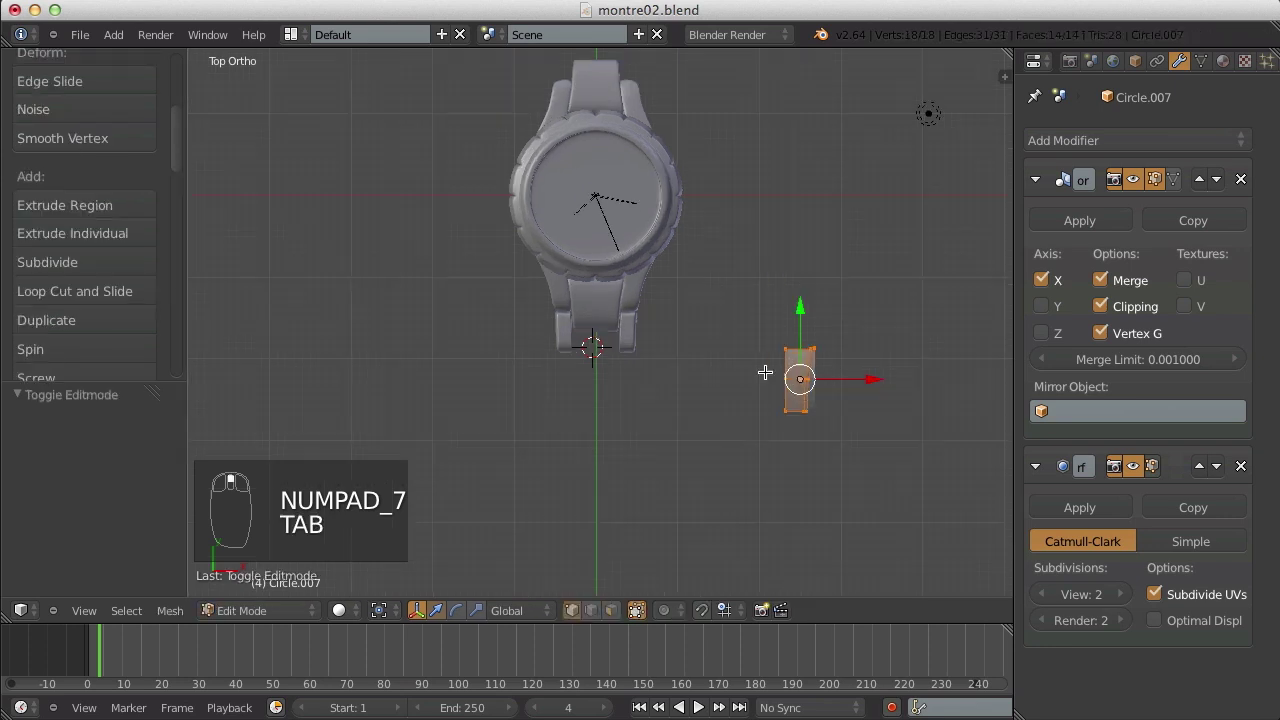
shift+middle_drag(782, 362, 518, 280)
scroll(630, 165, up, 3)
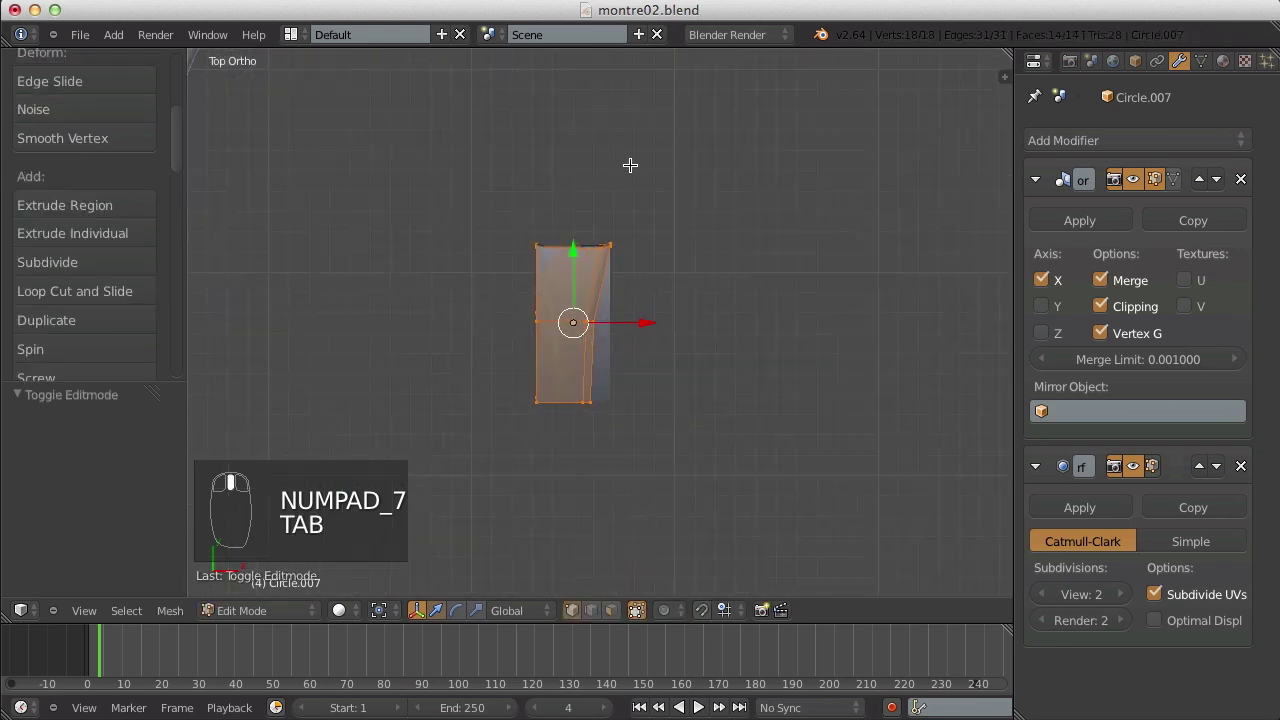
key(Tab)
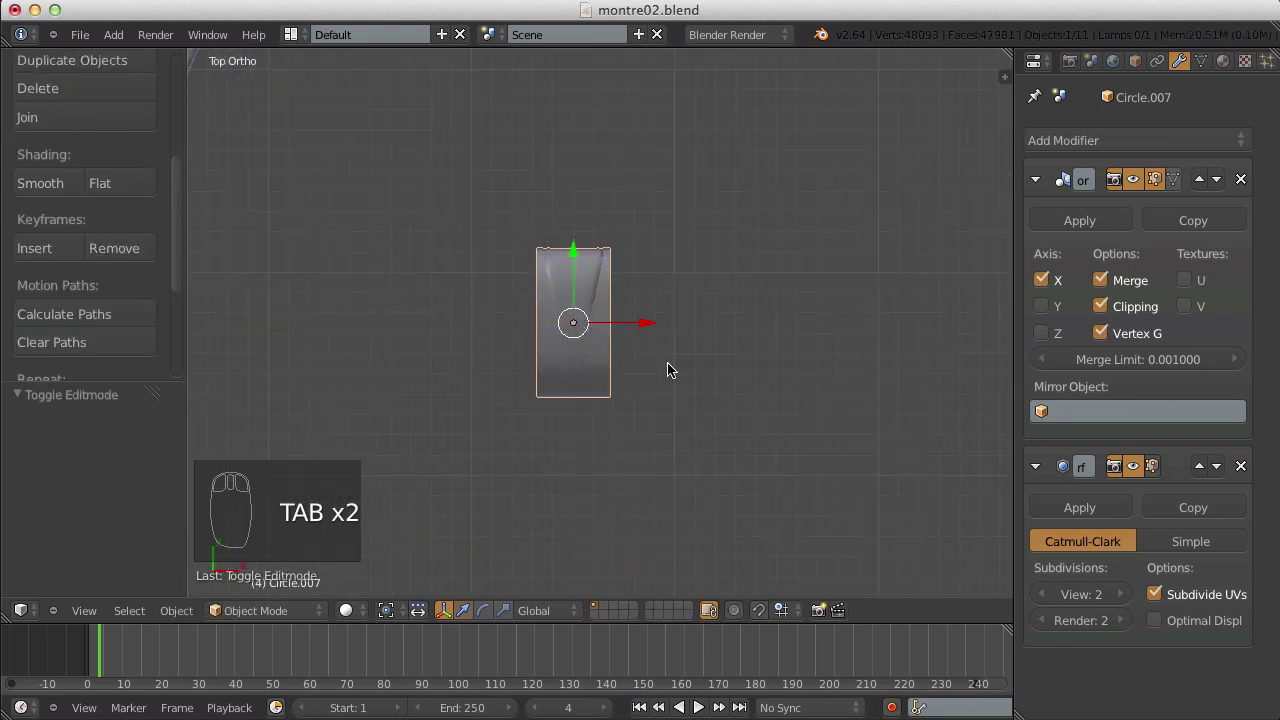
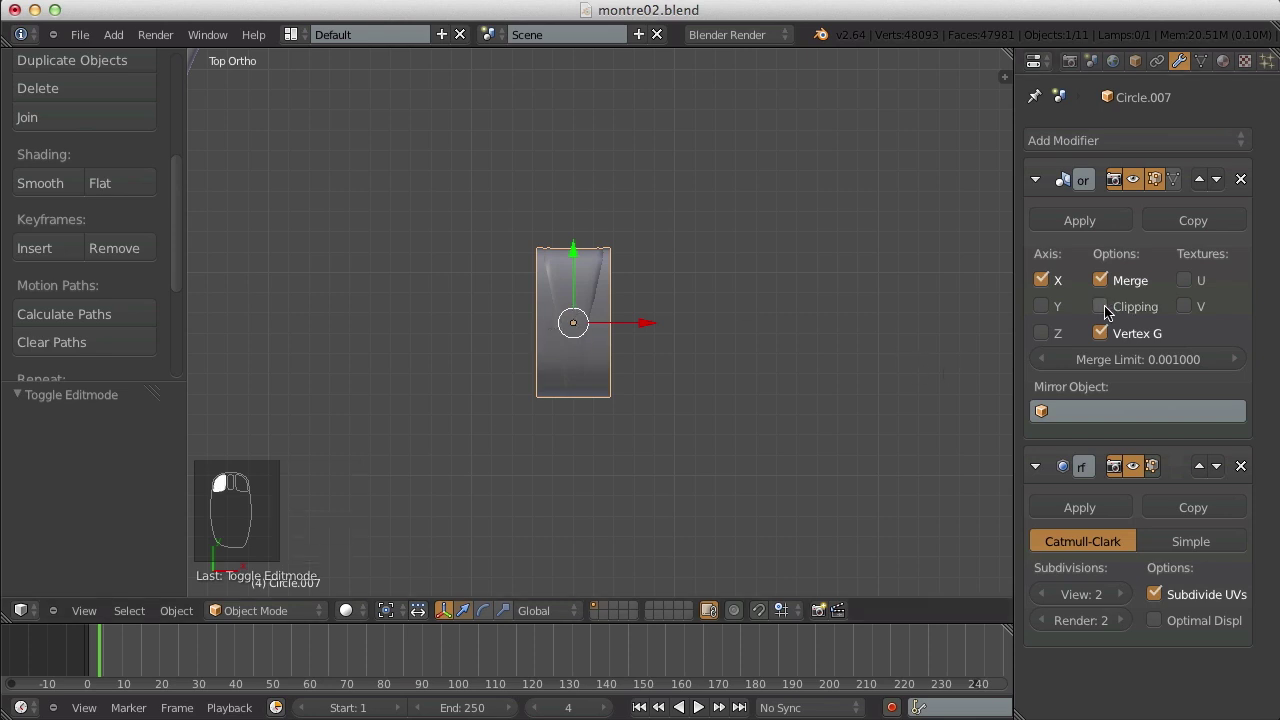
key(Tab)
drag(620, 322, 672, 322)
key(Tab)
key(z)
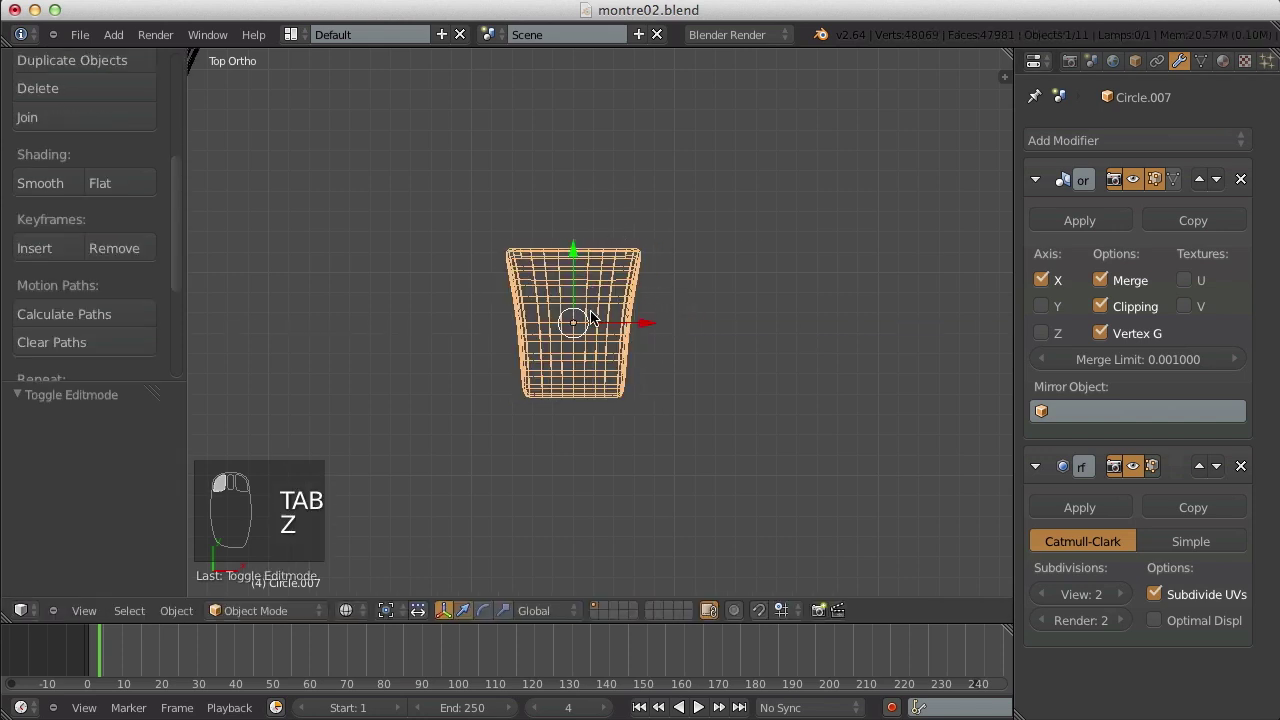
- Flatten the separated piece's upper-edge vertices along Y with a scale of 0 and bring the outer corners inward to straighten the side
key(a)
key(z)
key(z)
key(z)
key(Tab)
scroll(613, 349, down, 1)
key(z)
scroll(630, 343, up, 2)
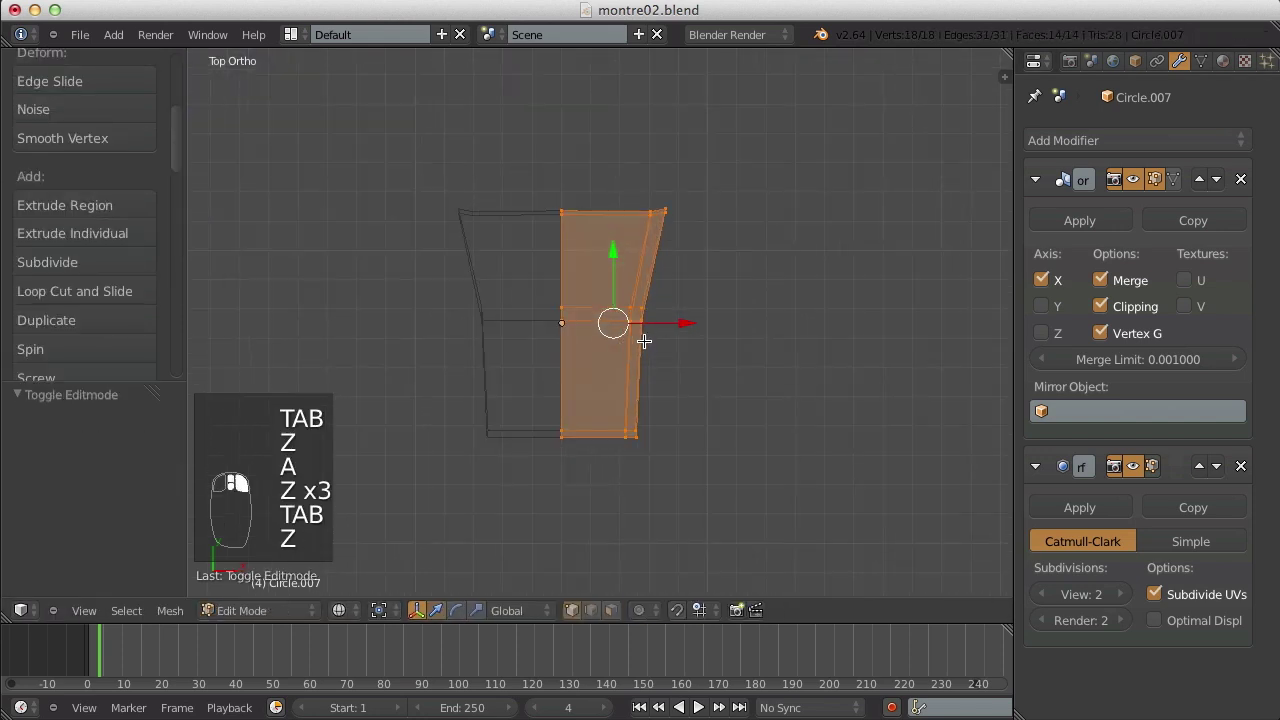
key(a)
key(b)
drag(596, 152, 409, 160)
key(b)
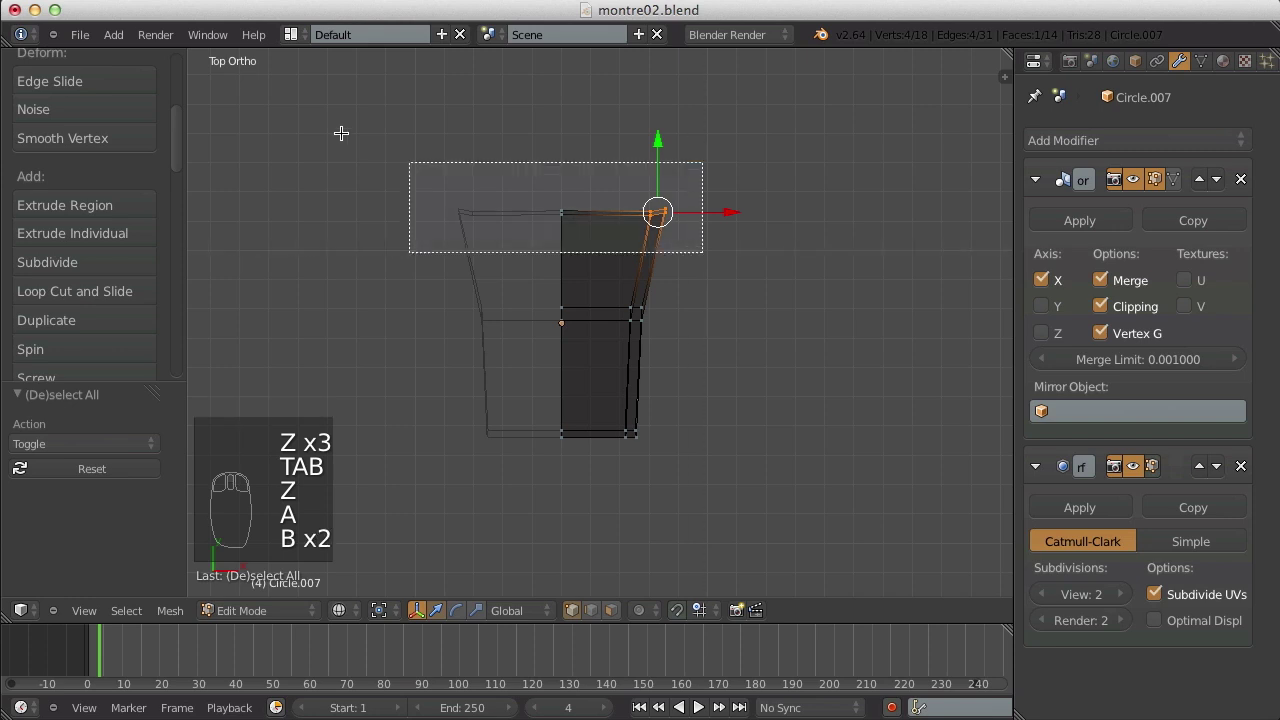
text(sy0)
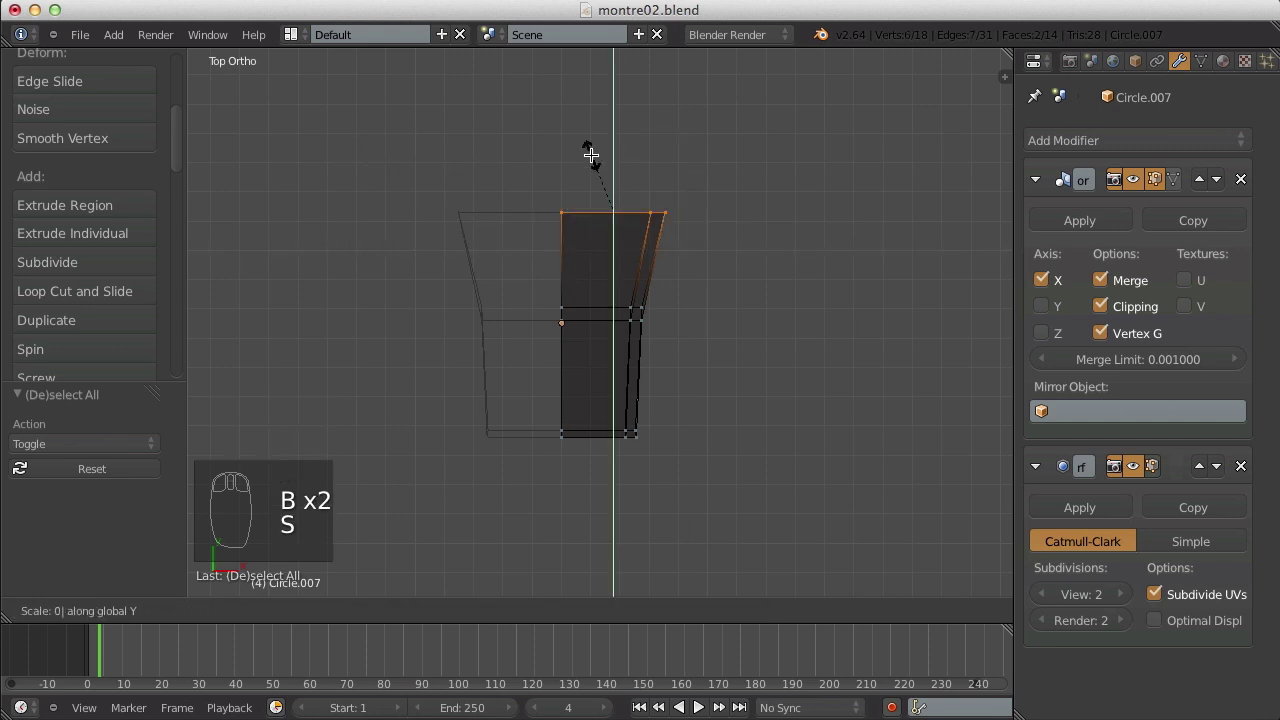
key(Return)
drag(691, 206, 668, 213)
- Shorten the piece by raising its lower-edge vertices along Y, and pull the lower outer corners inward to taper it
key(a)
drag(517, 381, 748, 514)
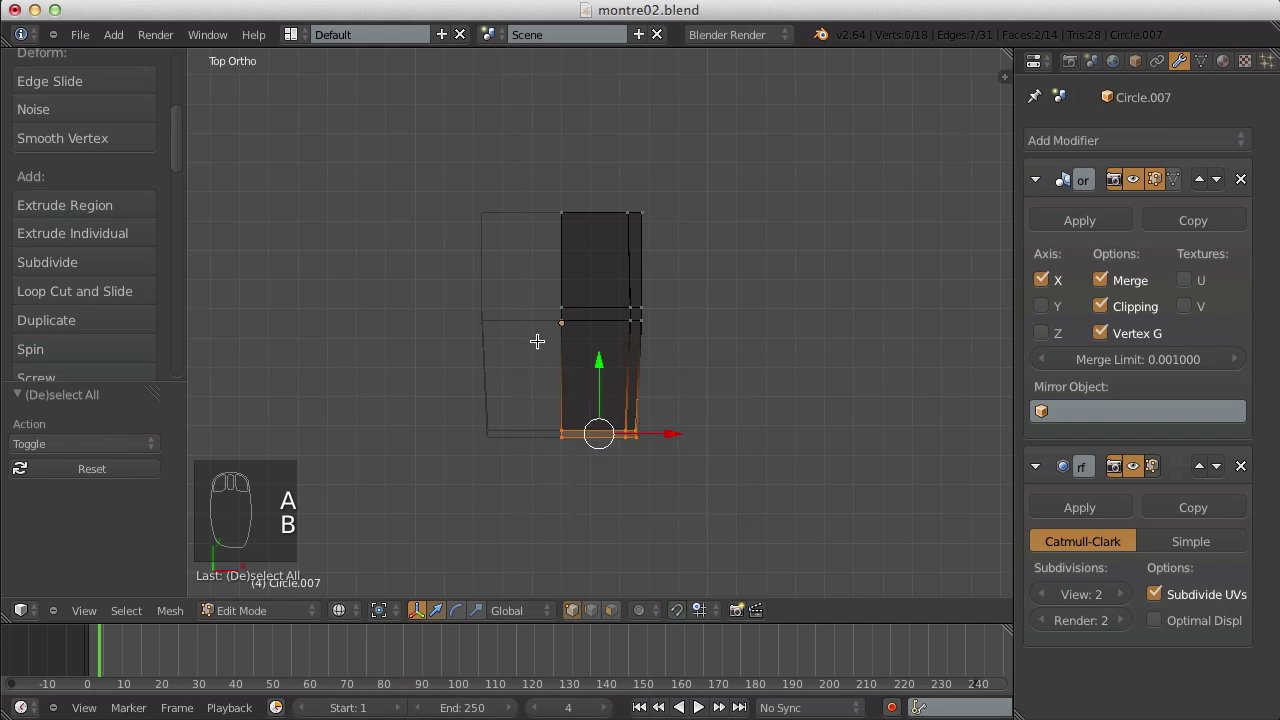
mouse_move(602, 364)
mouse_down()
mouse_move(606, 329)
mouse_move(697, 464)
mouse_up()
key(a)
key(b)
drag(697, 404, 690, 405)
key(Tab)
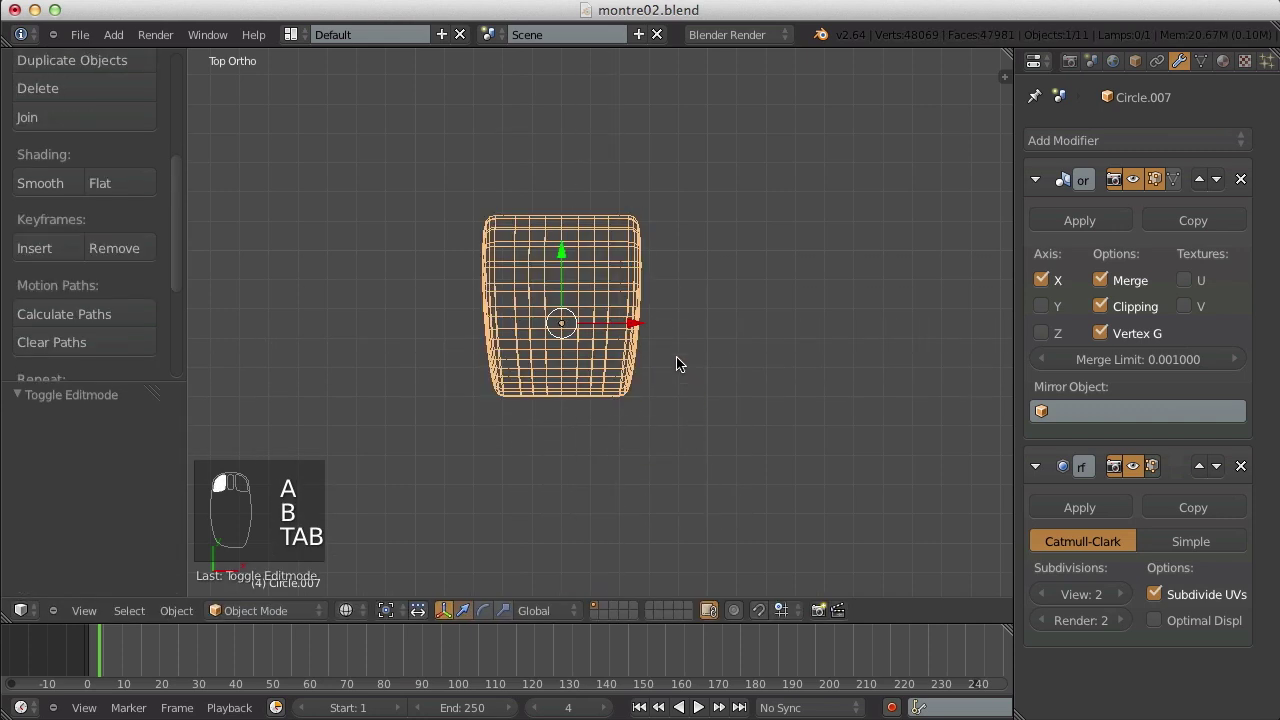
- Move the reshaped link back to the strap's centreline, directly below the large central piece between the side links
key(z)
key(a)
right_click(634, 329)
scroll(650, 340, down, 3)
key(g)
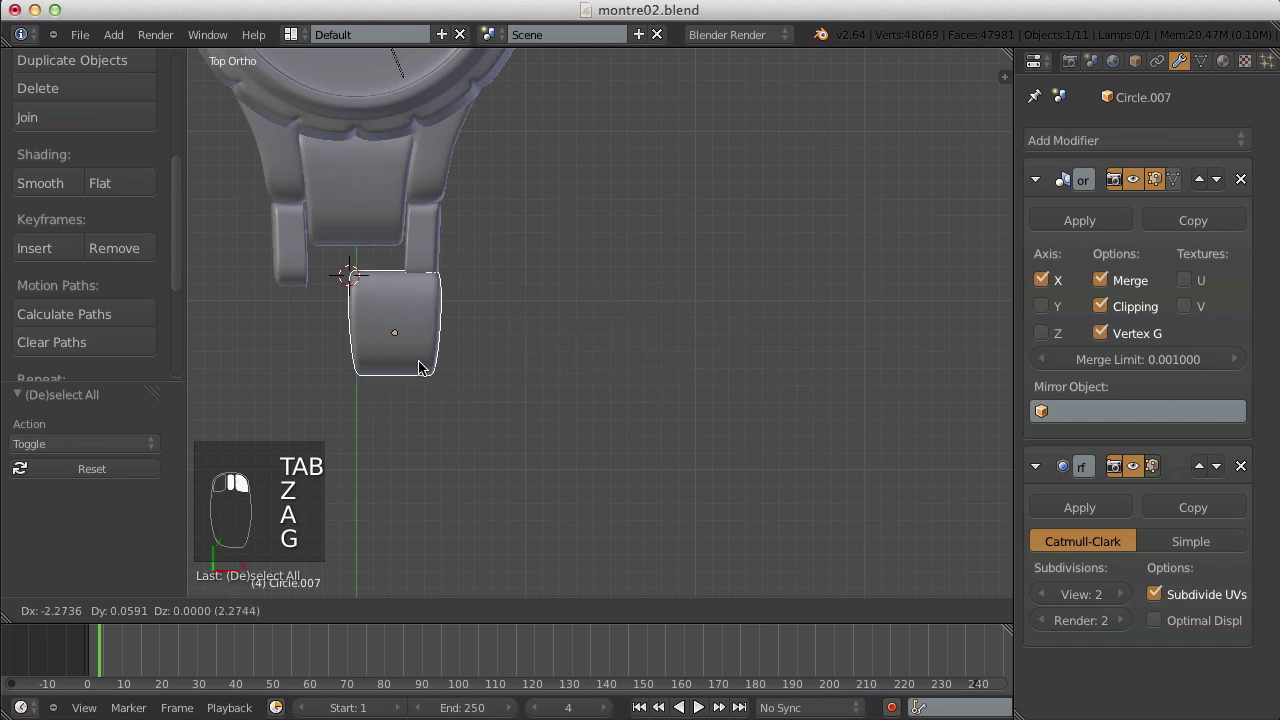
click(400, 347)
key(Tab)
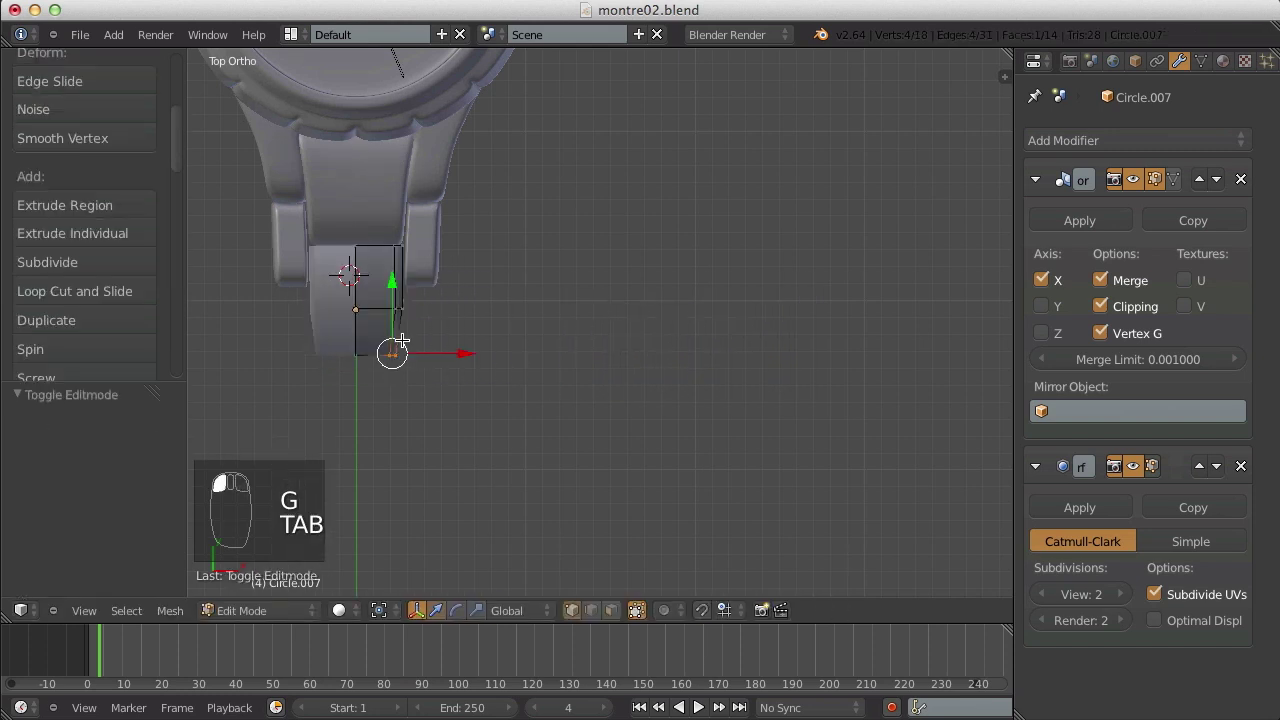
key(Tab)
key(a)
key(a)
key(a)
- In side view, rotate the central link about 6.4° around X to level it with the side links
middle_drag(404, 345, 292, 170)
key(Tab)
key(Tab)
key(KP_3)
scroll(580, 189, up, 6)
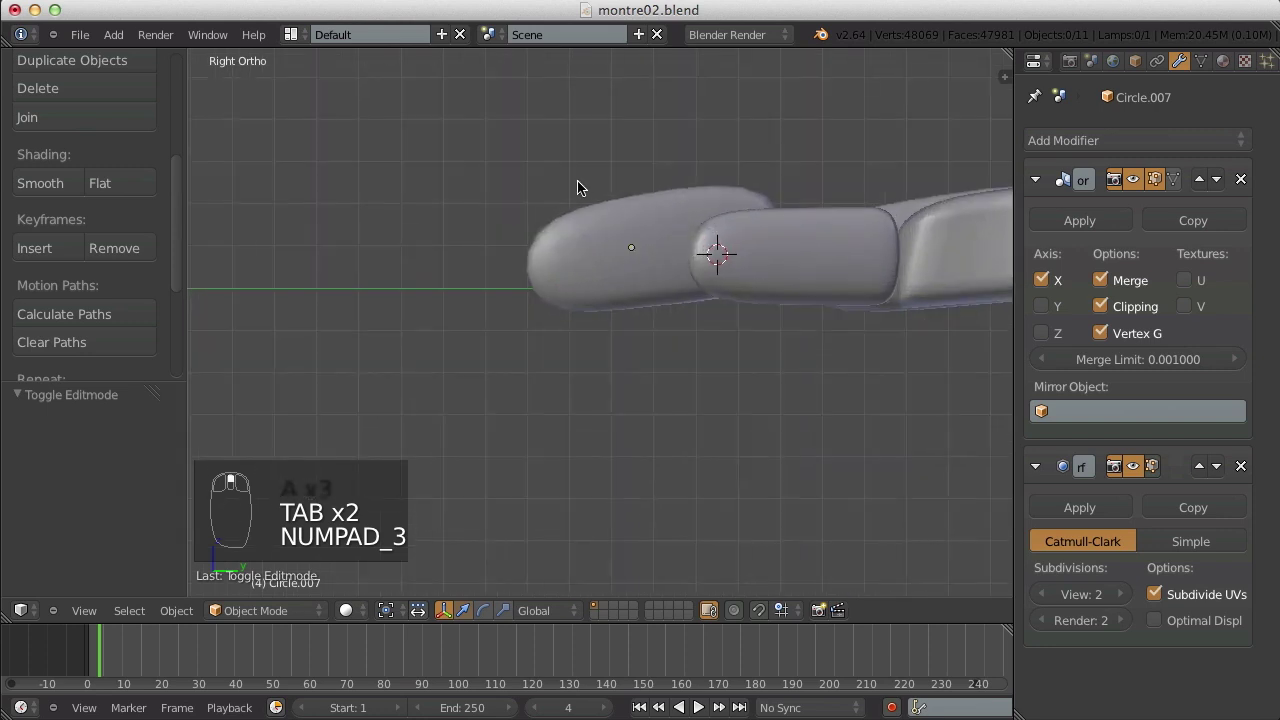
key(r)
click(738, 257)
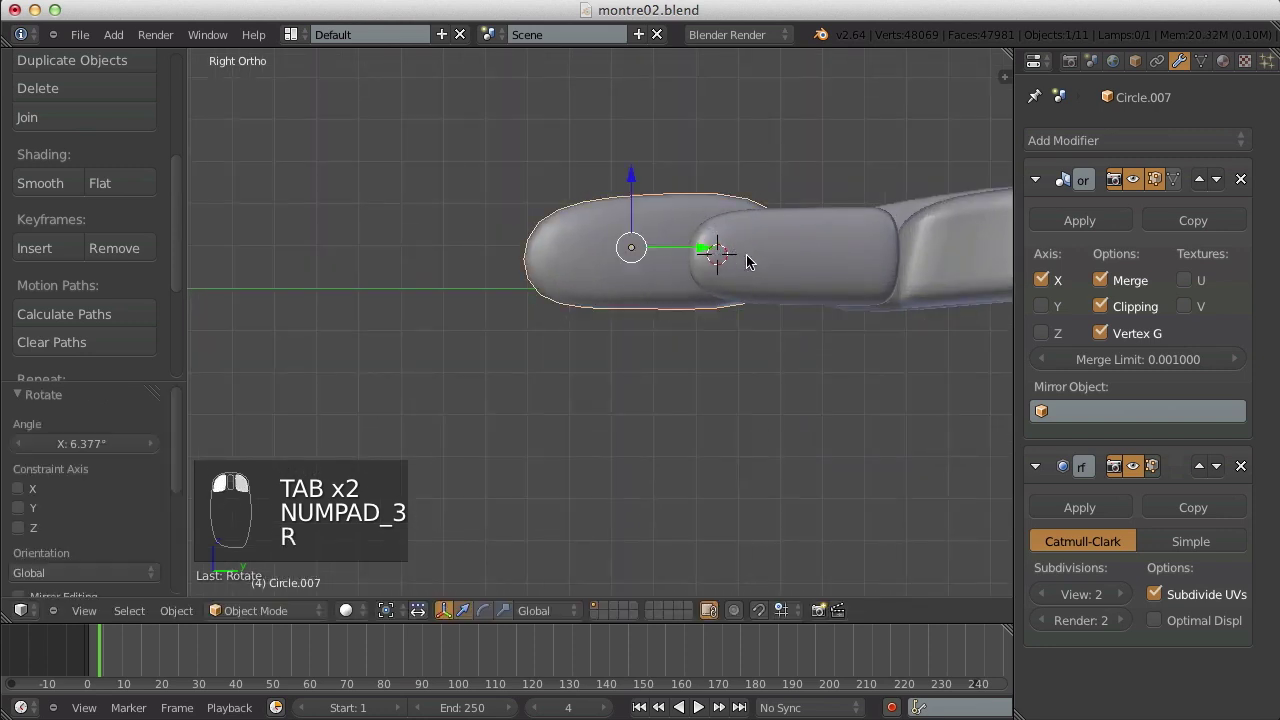
key(g)
click(746, 256)
- Scale the central link's mesh down in height to match the side links, and lower the object about 0.01 in Z
key(Tab)
key(z)
key(a)
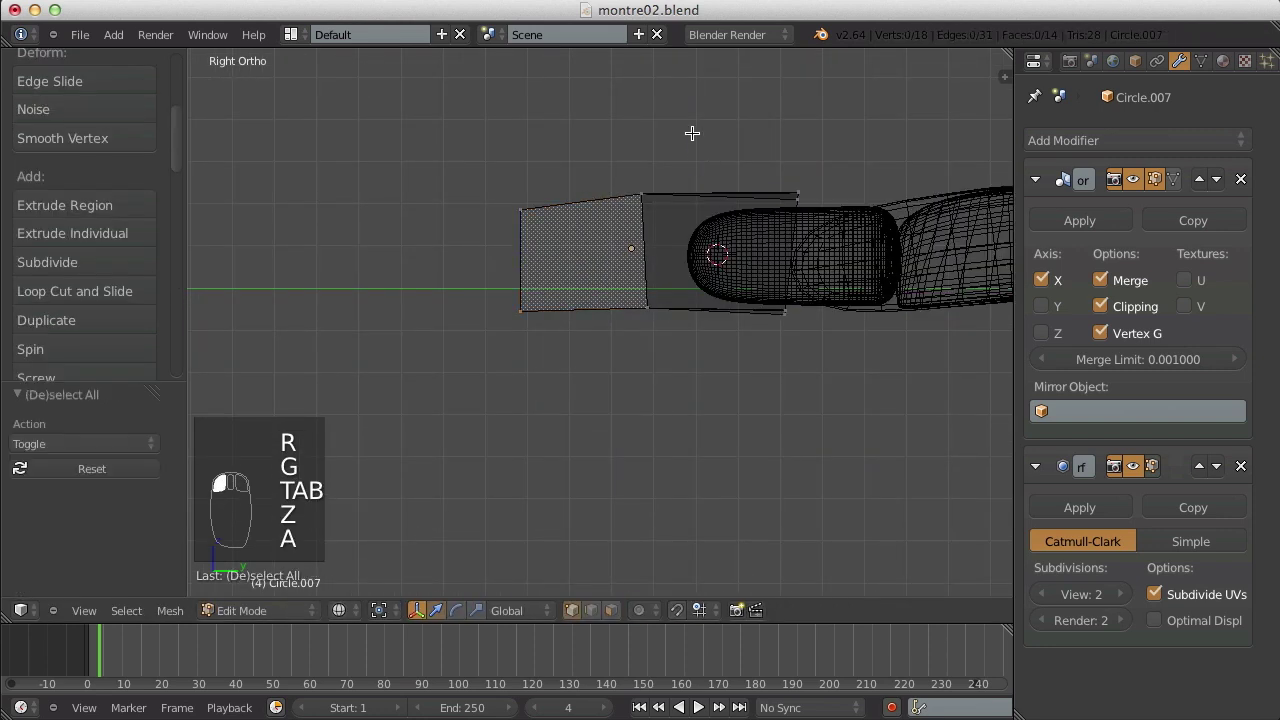
key(a)
key(s)
click(677, 143)
key(Tab)
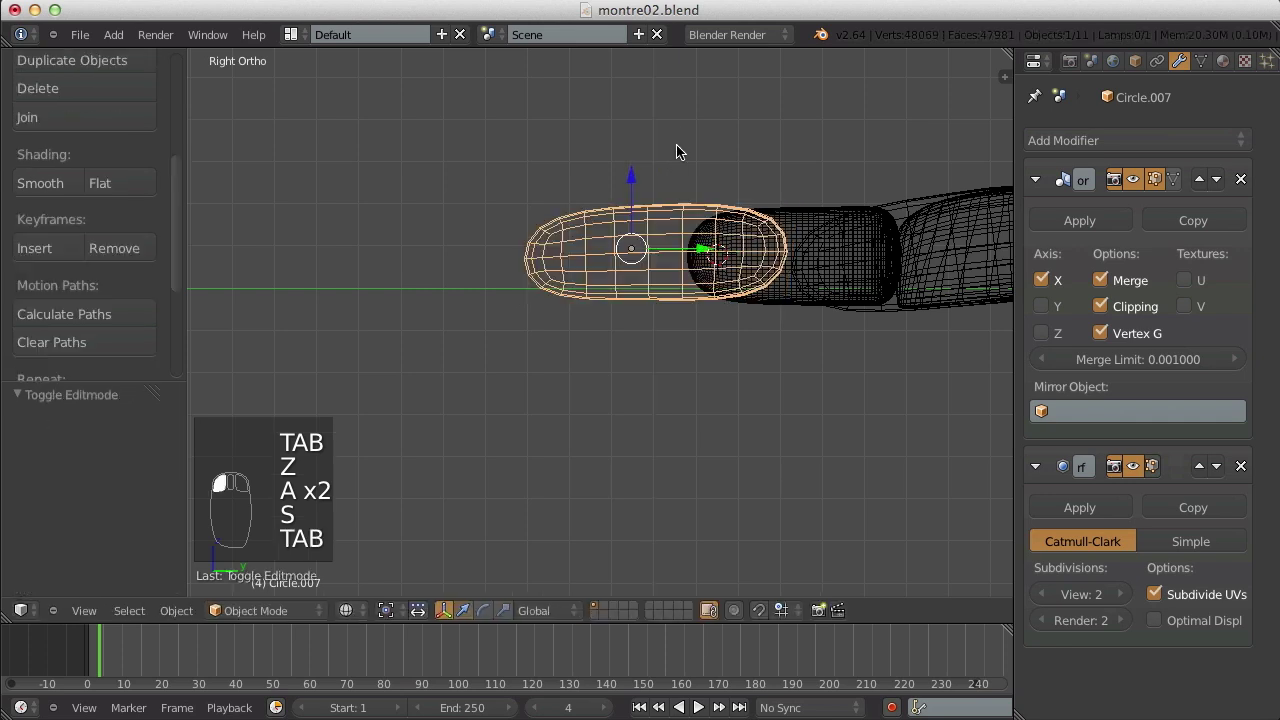
key(z)
key(g)
click(733, 198)
scroll(733, 205, down, 5)
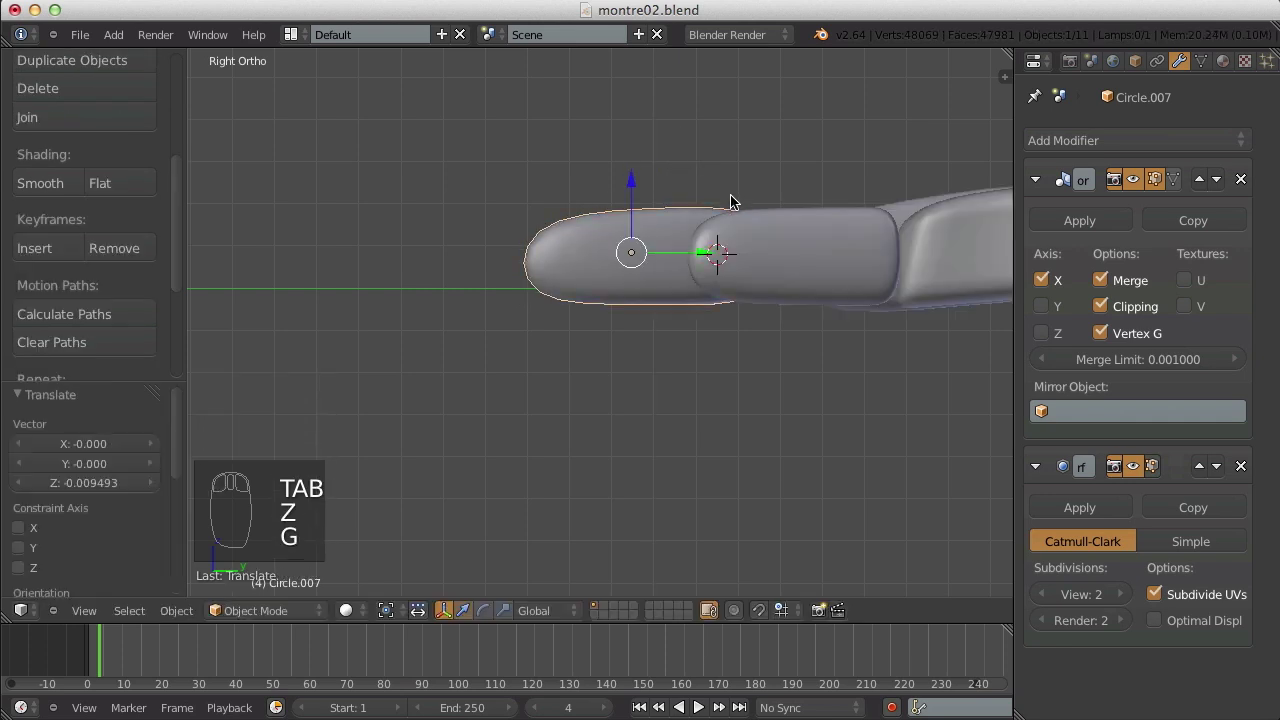
- Save the watch model over the existing montre02.blend file
key(a)
middle_drag(728, 214, 849, 460)
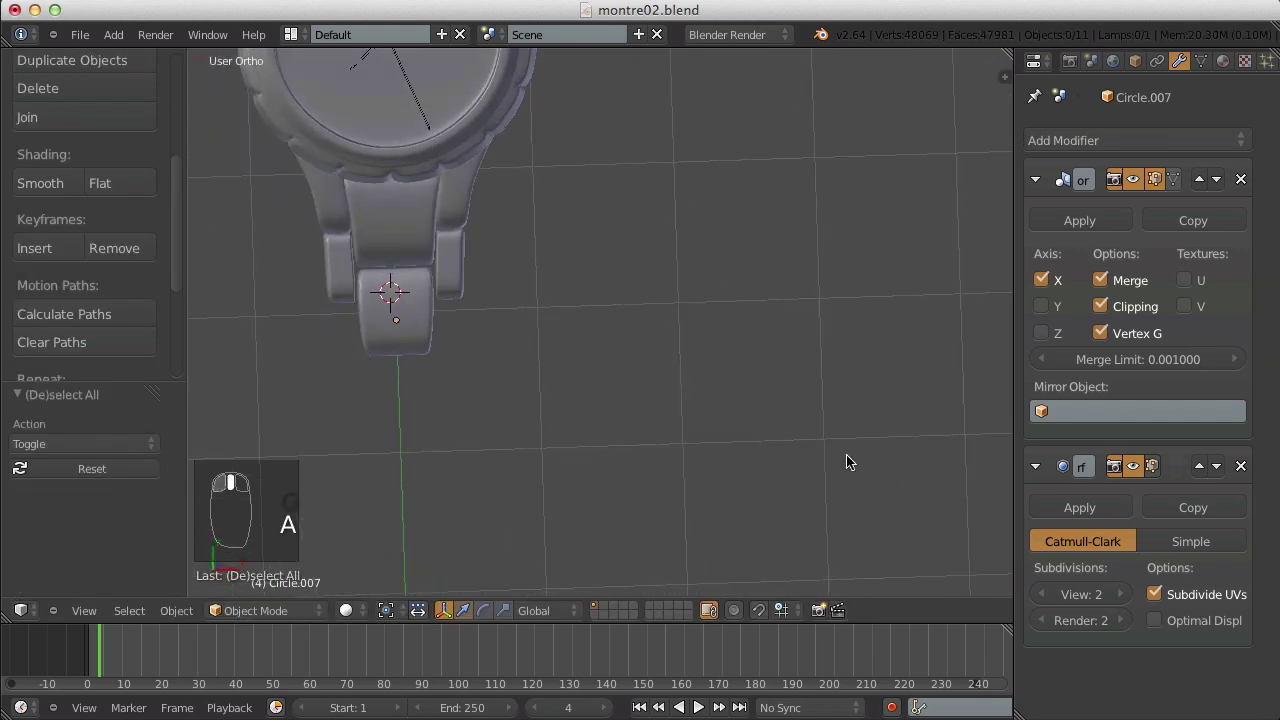
key(ctrl+s)
click(571, 318)
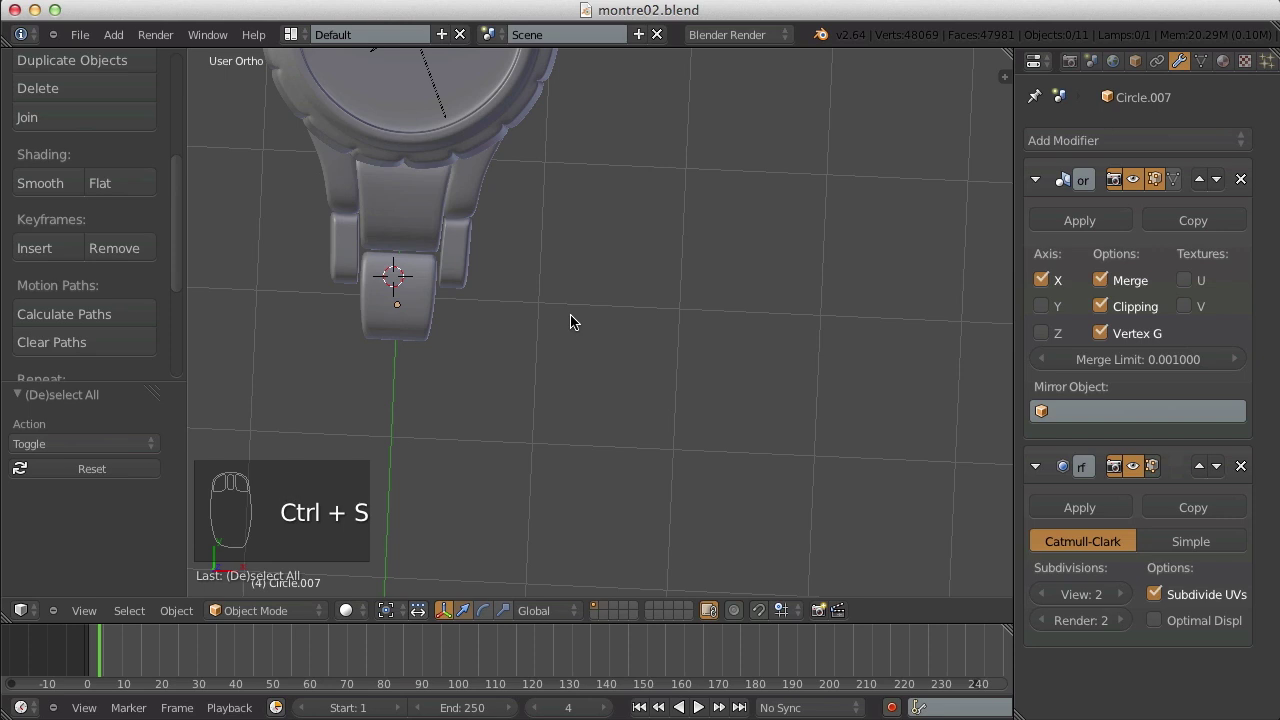
- In top view, scale the central link to about 1.045 along X and 1.02 along Y to tighten the gaps
key(KP_7)
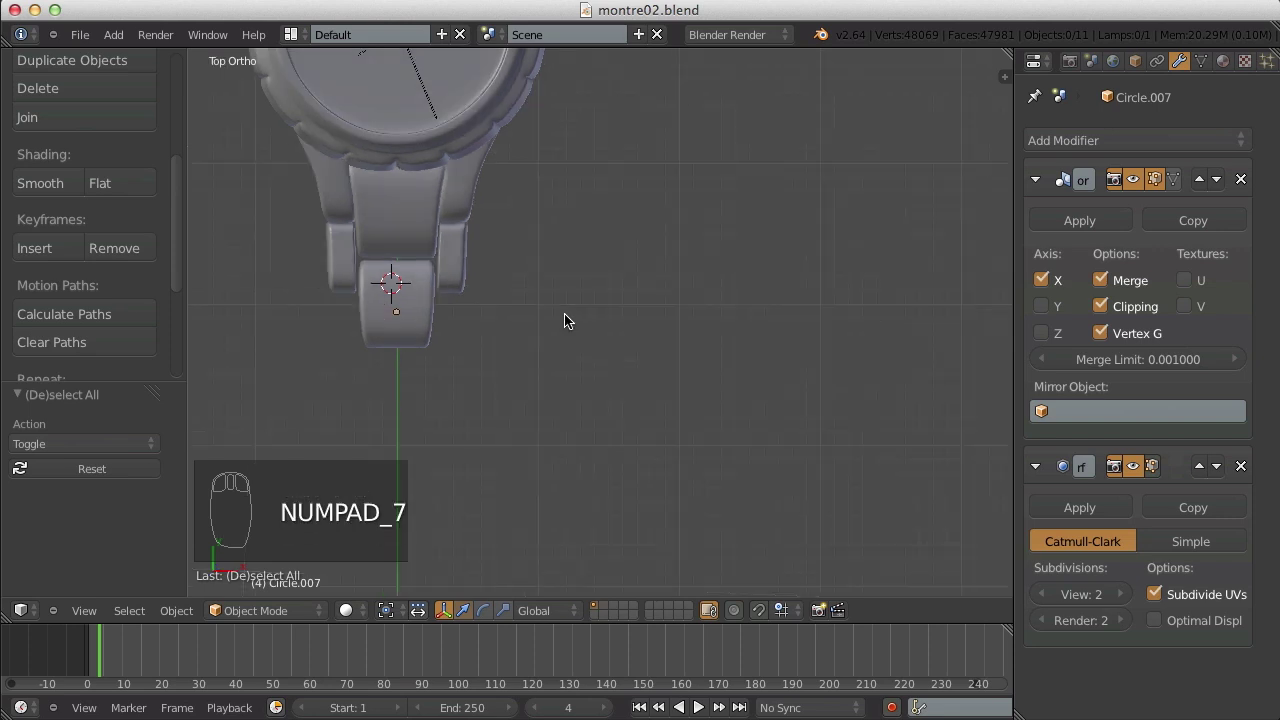
shift+middle_drag(531, 294, 755, 334)
scroll(731, 332, up, 7)
right_click(725, 346)
scroll(832, 347, down, 1)
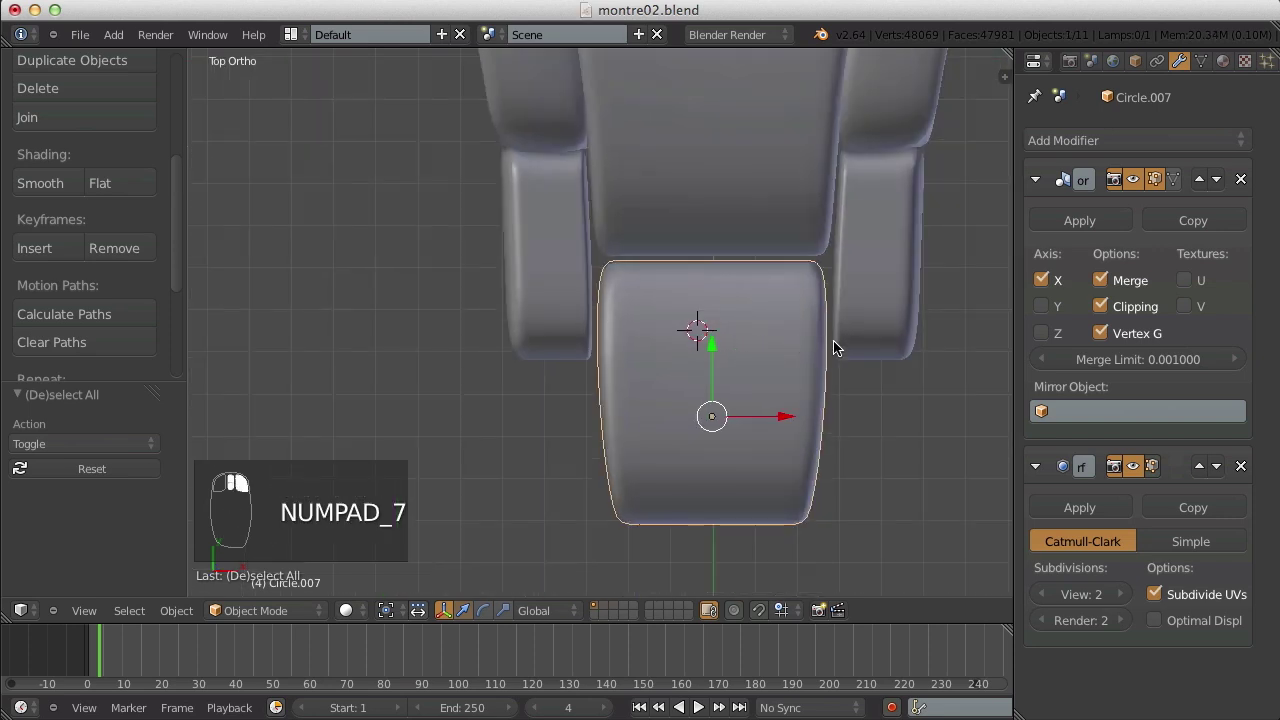
key(s)
key(x)
click(840, 348)
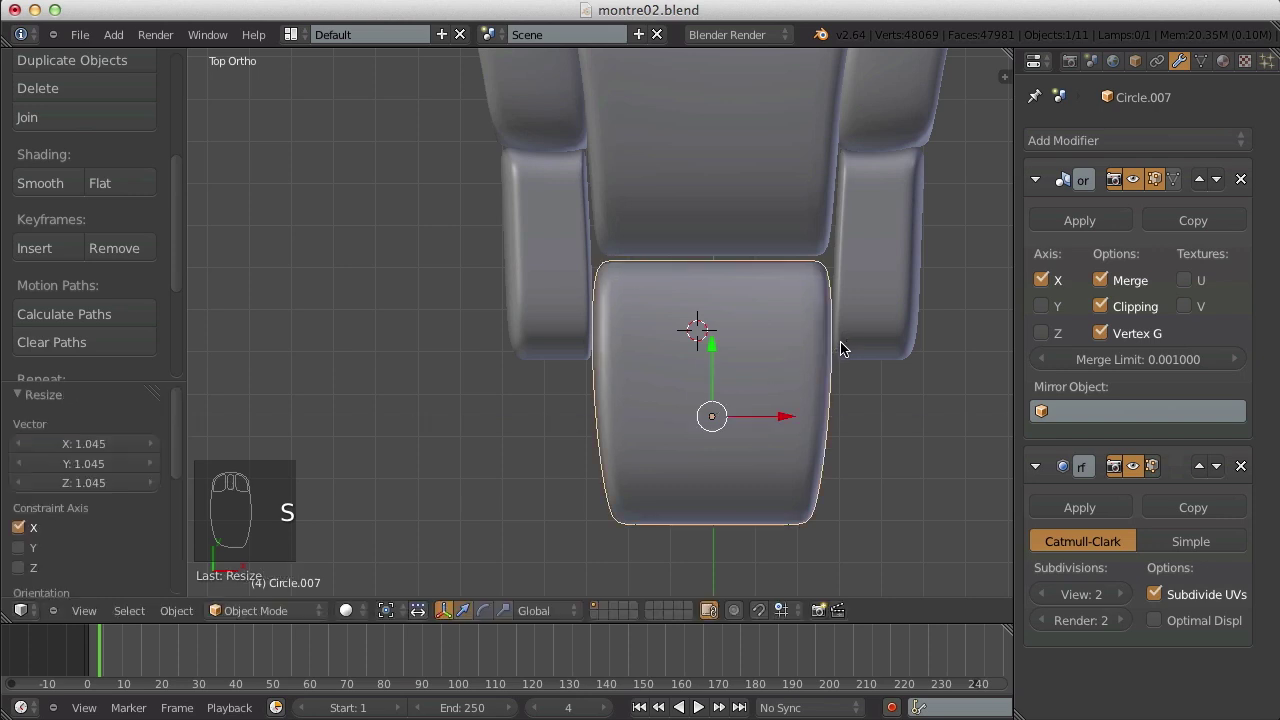
key(s)
key(y)
click(719, 217)
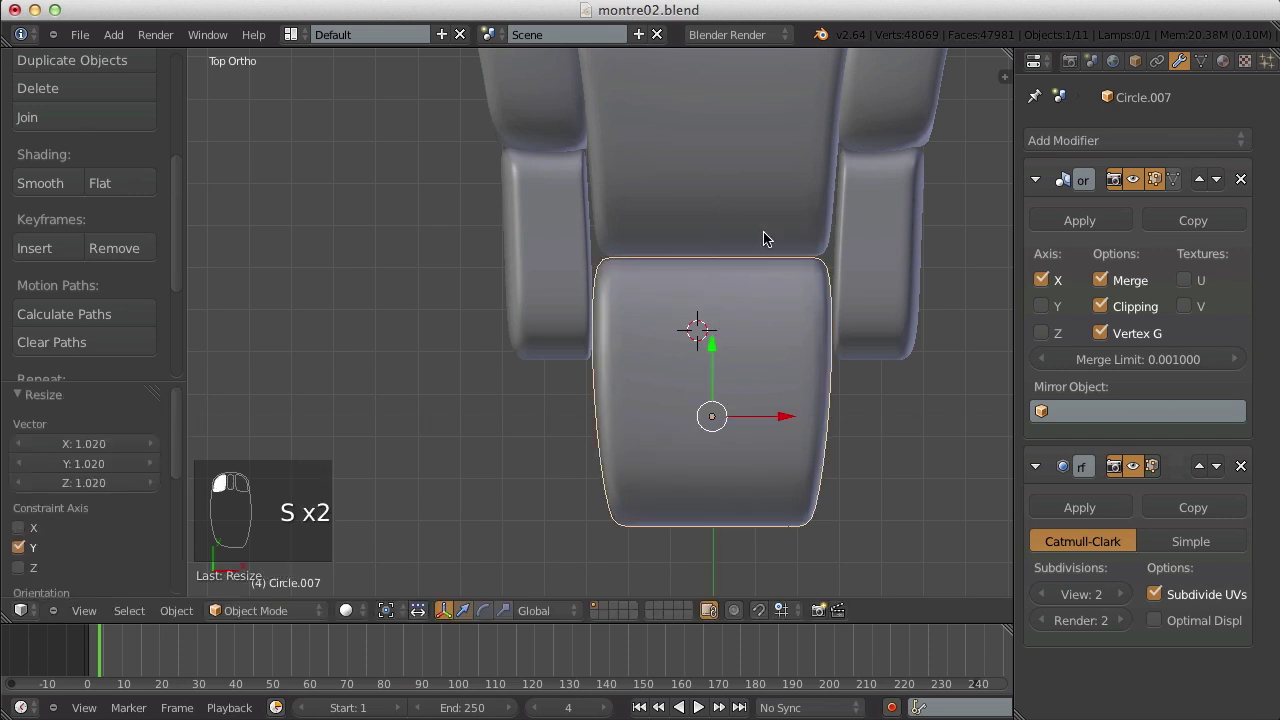
- Duplicate the mirrored side links and place the copy along Y directly below the original pair
key(a)
right_click(883, 320)
right_click(826, 396)
scroll(856, 307, down, 3)
right_click(744, 264)
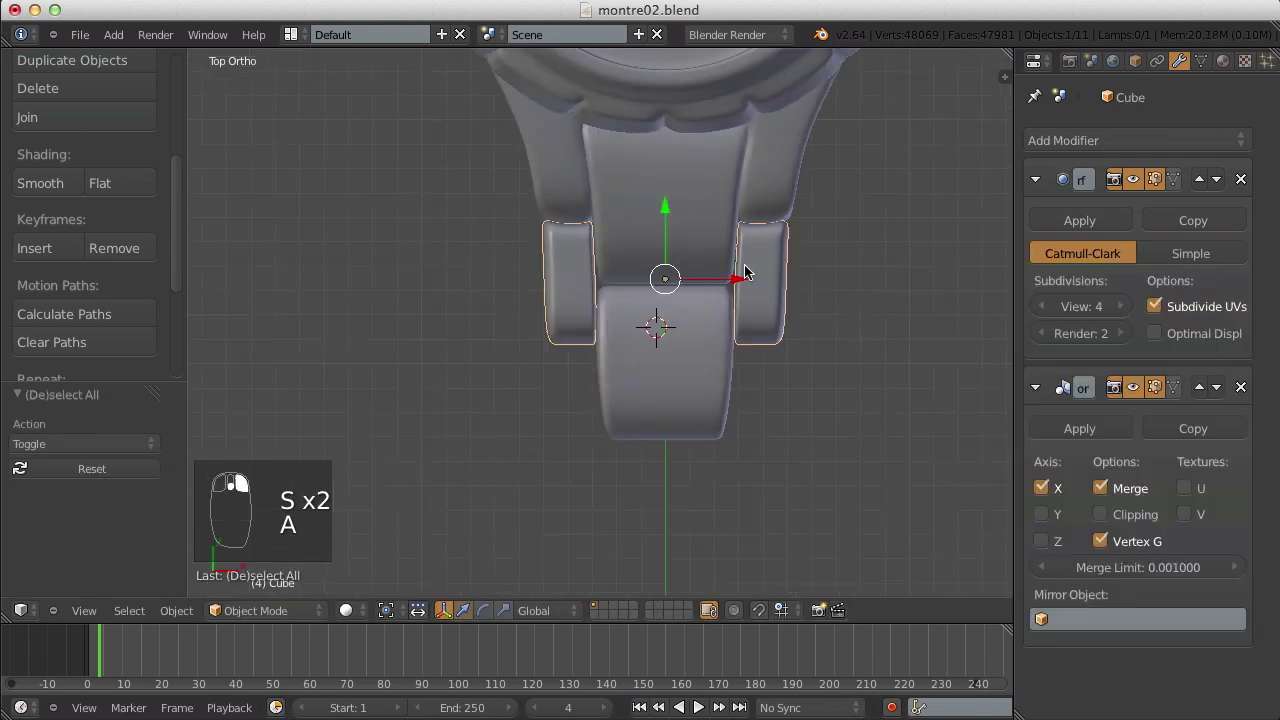
key(shift+d)
right_click(643, 196)
key(shift+d)
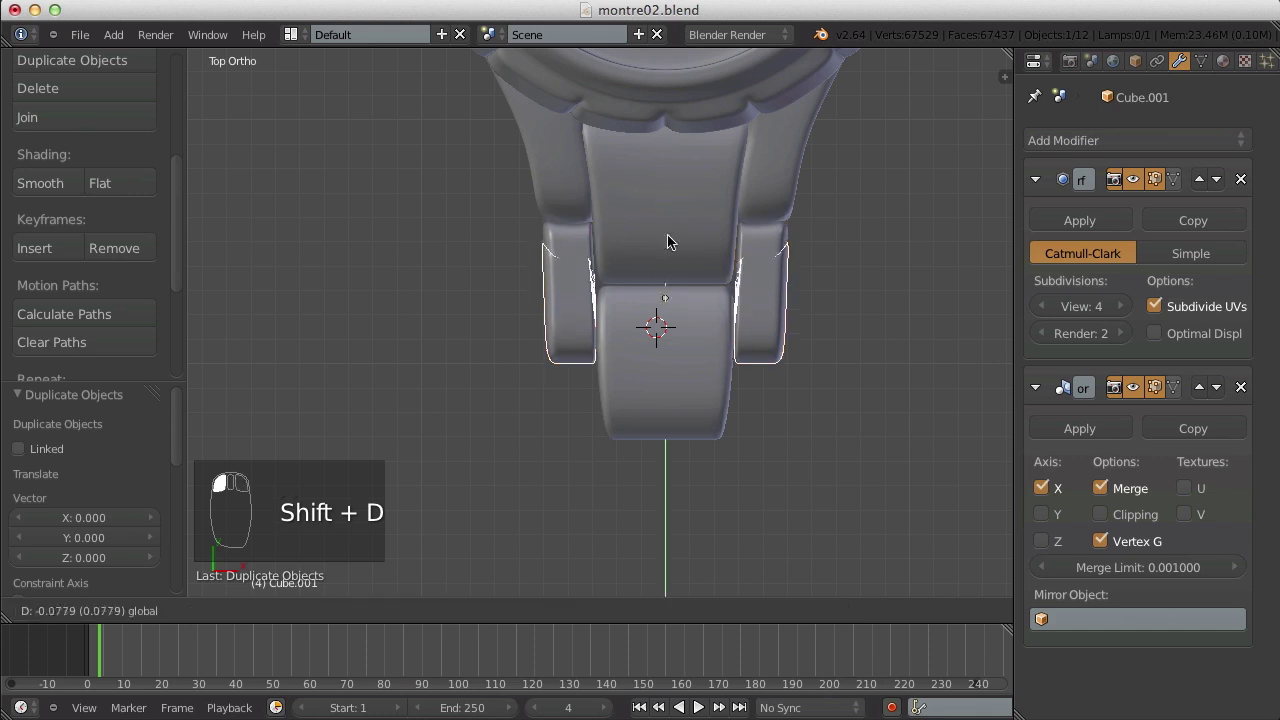
click(667, 326)
- Move the duplicated side link's whole mesh about -0.01 in X and -0.02 in Y, slightly toward the strap's centre
key(a)
middle_drag(701, 388, 726, 416)
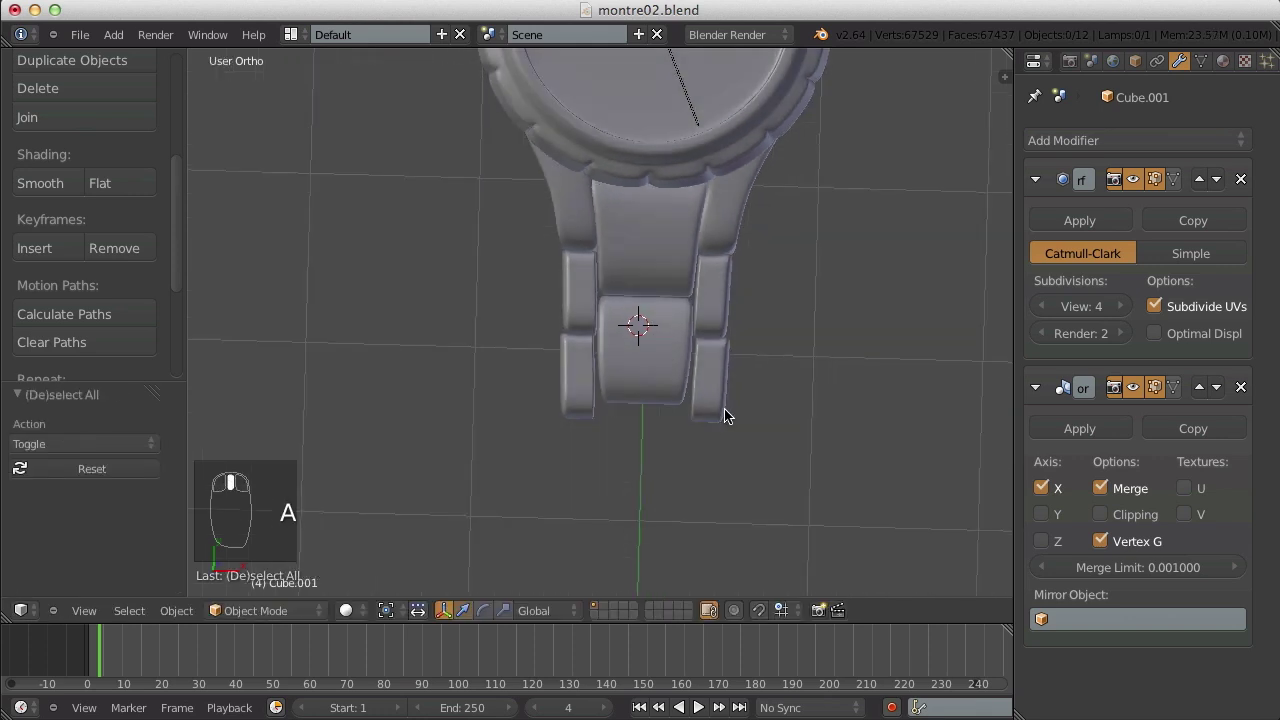
key(ctrl+z)
key(KP_7)
key(Tab)
key(z)
key(a)
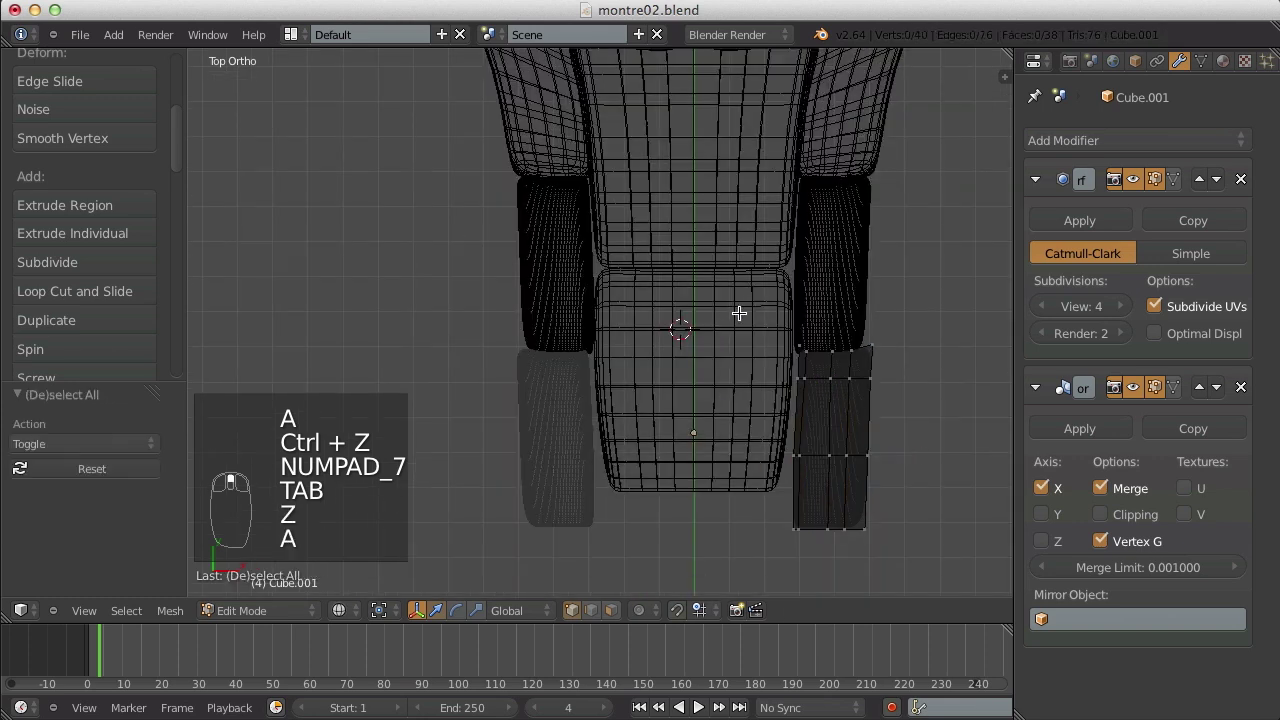
key(b)
drag(950, 338, 770, 550)
key(g)
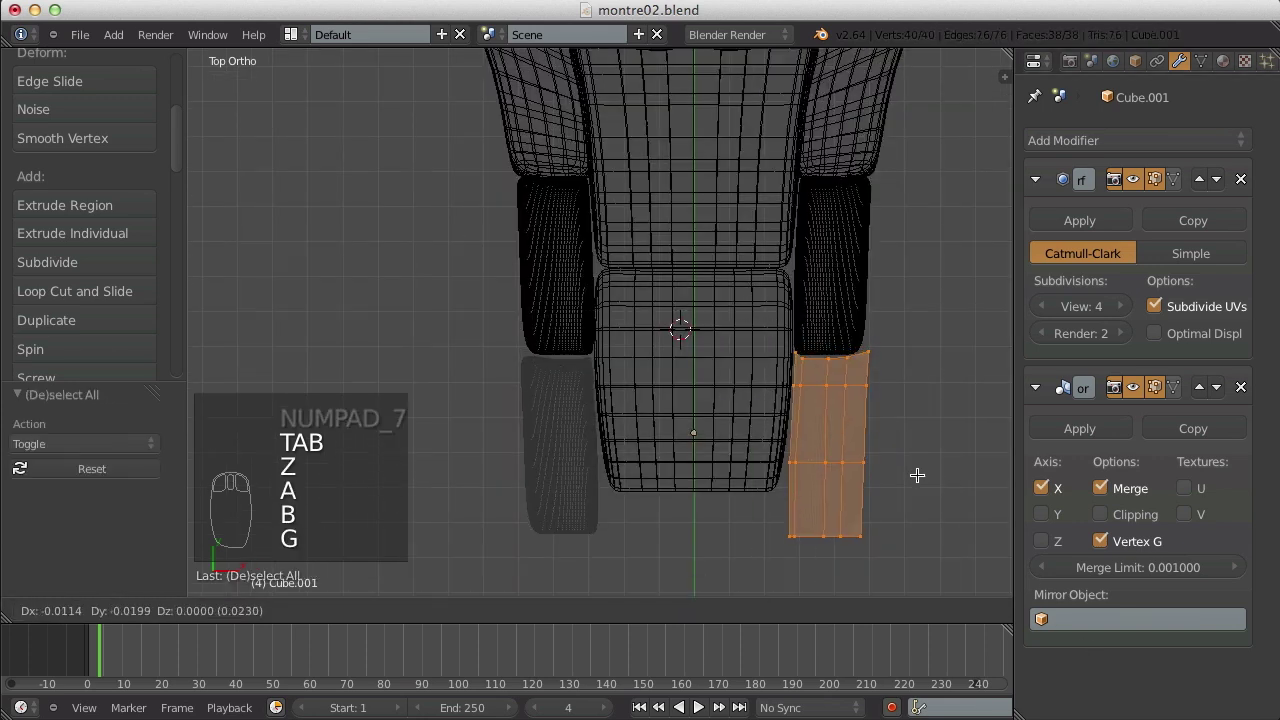
click(915, 472)
key(Tab)
key(z)
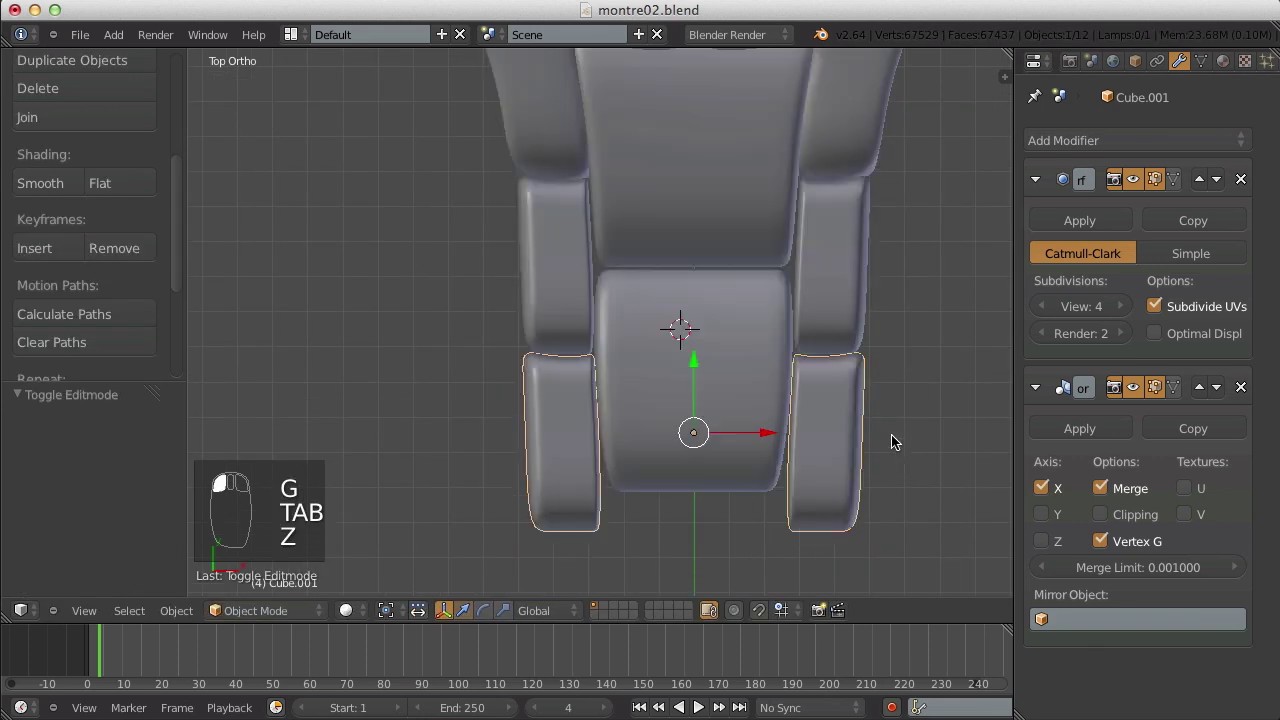
key(a)
scroll(860, 440, down, 3)
scroll(620, 430, up, 3)
- Move the central link's middle row of vertices up about 0.10 in Y, level with the gap between the side links
right_click(648, 417)
key(Tab)
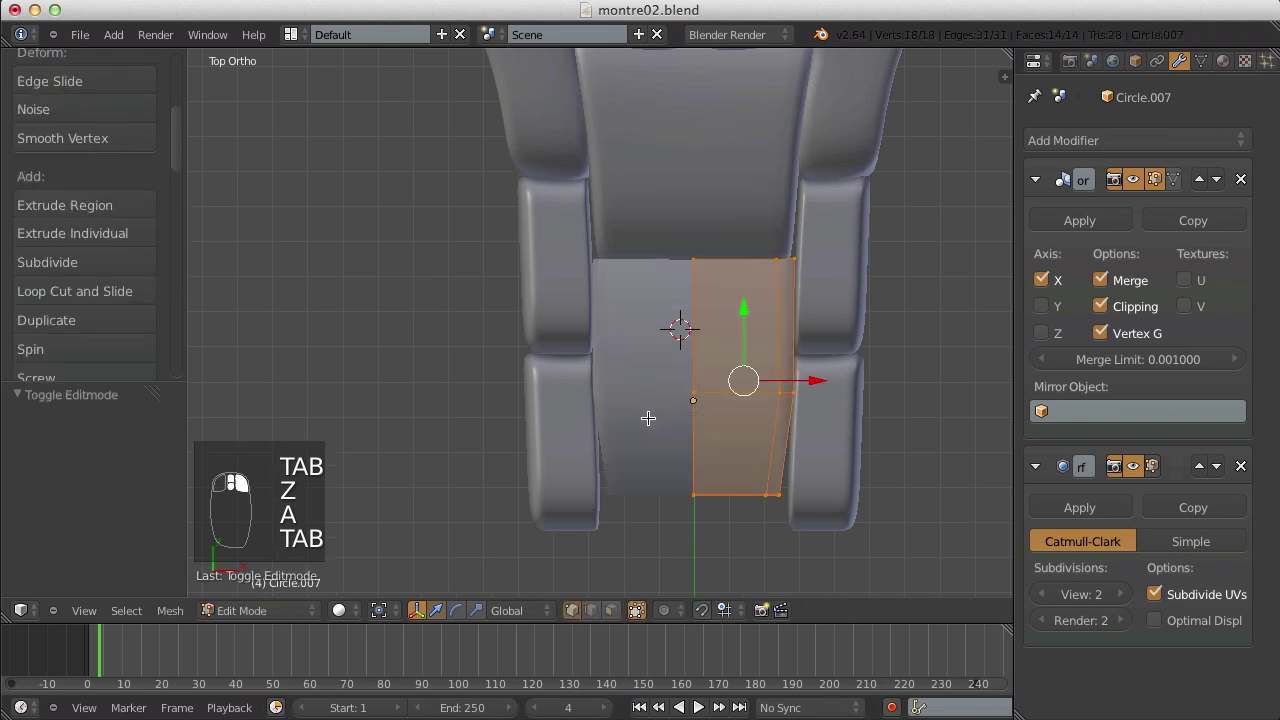
key(z)
key(z)
key(z)
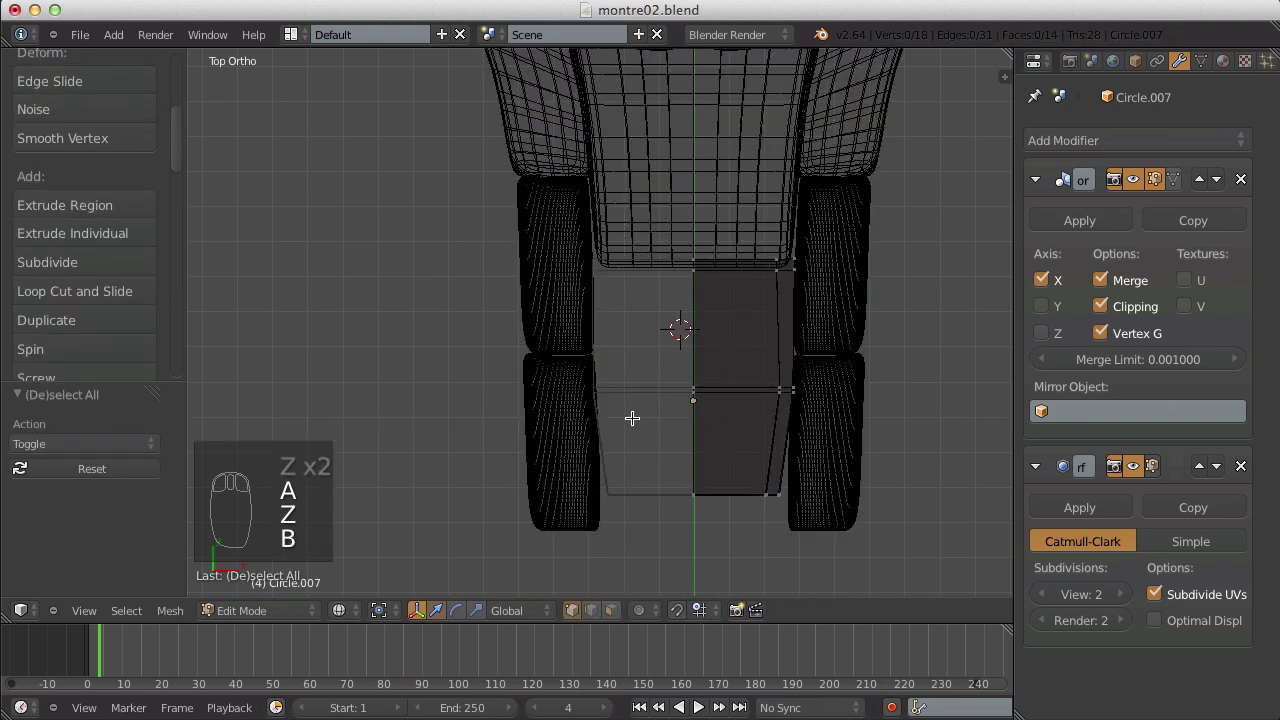
drag(645, 355, 787, 395)
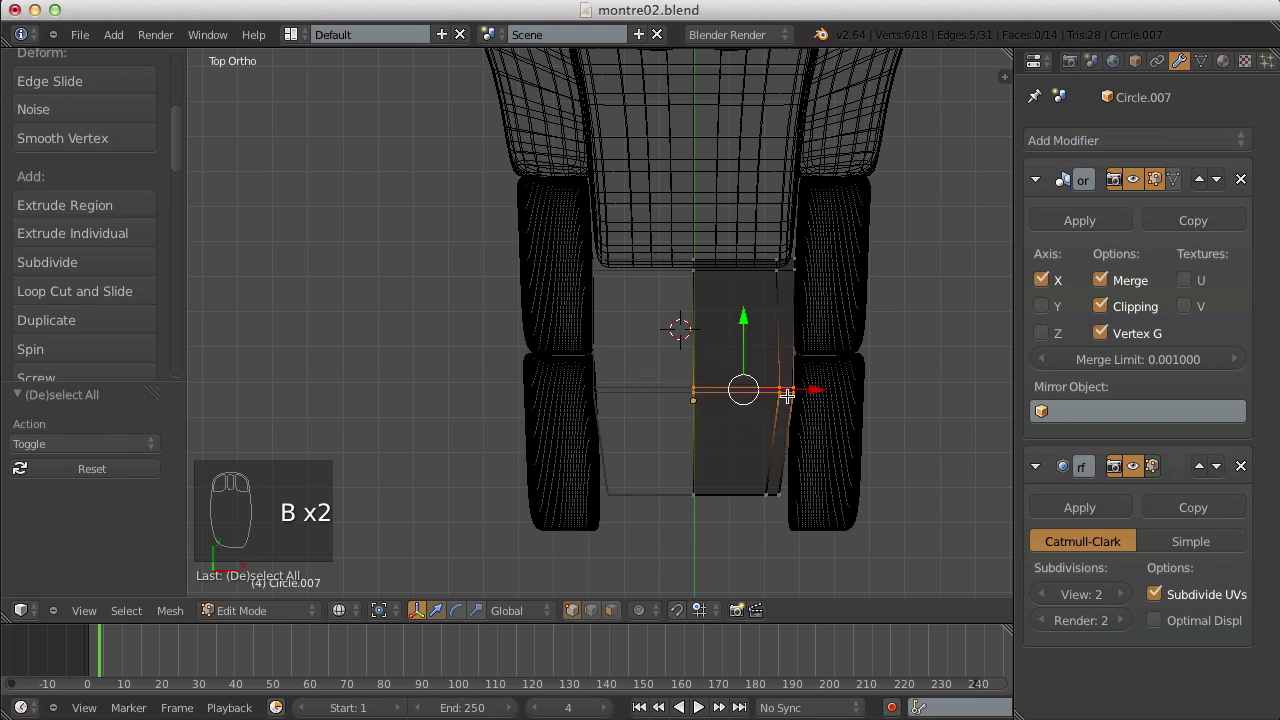
drag(748, 320, 753, 299)
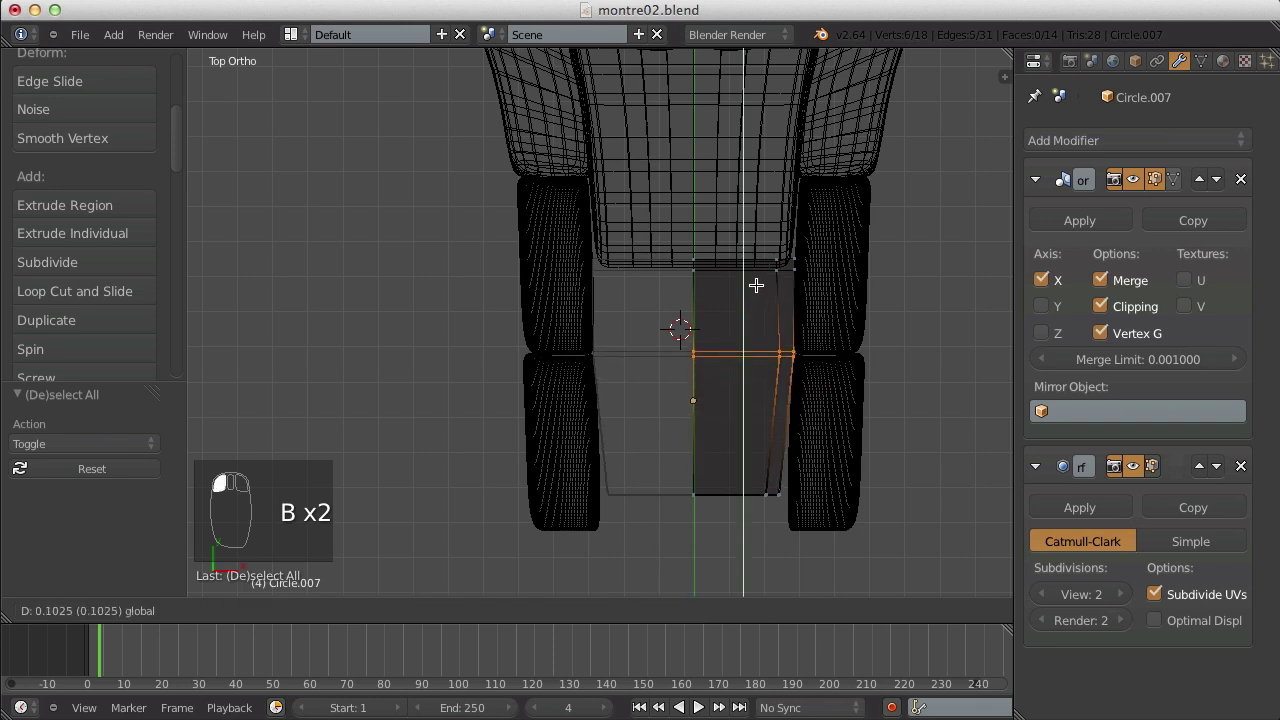
- Raise the central link's lower-edge vertices along Y to shorten the link
key(a)
drag(662, 431, 904, 602)
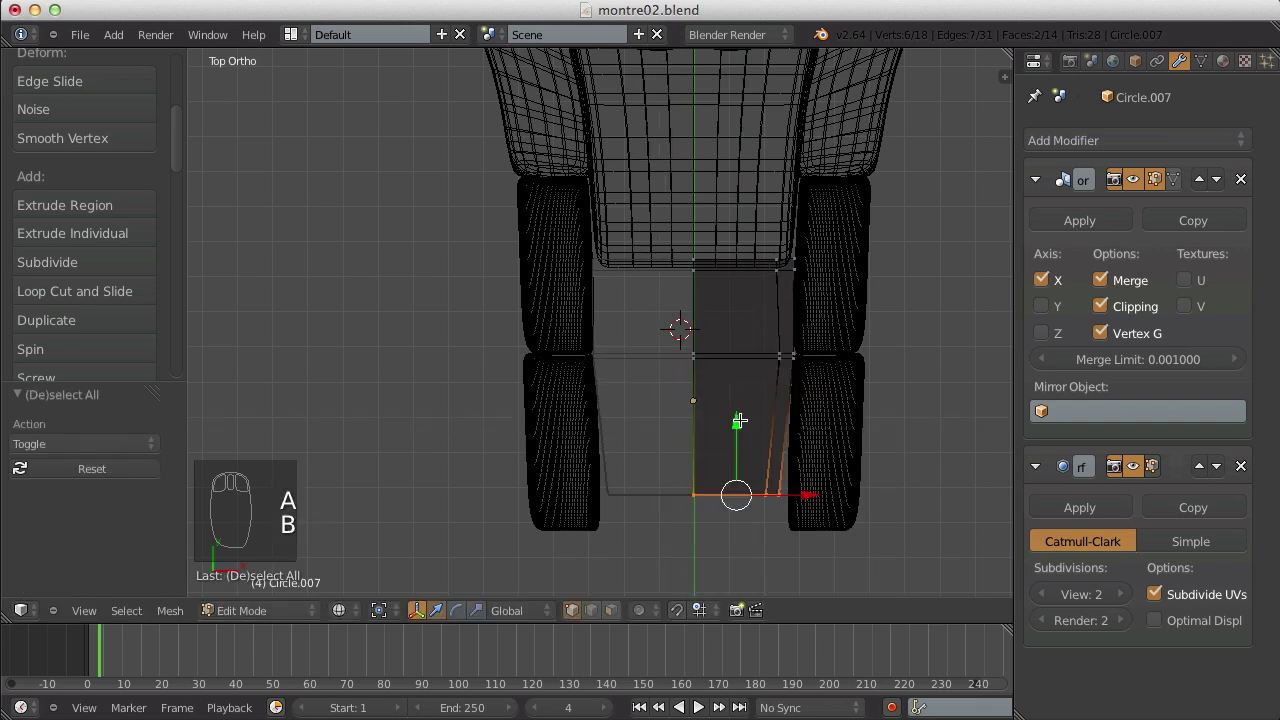
drag(740, 418, 748, 372)
- Shift the central link's lower outer corner vertices outward along X and return to shaded object view
key(a)
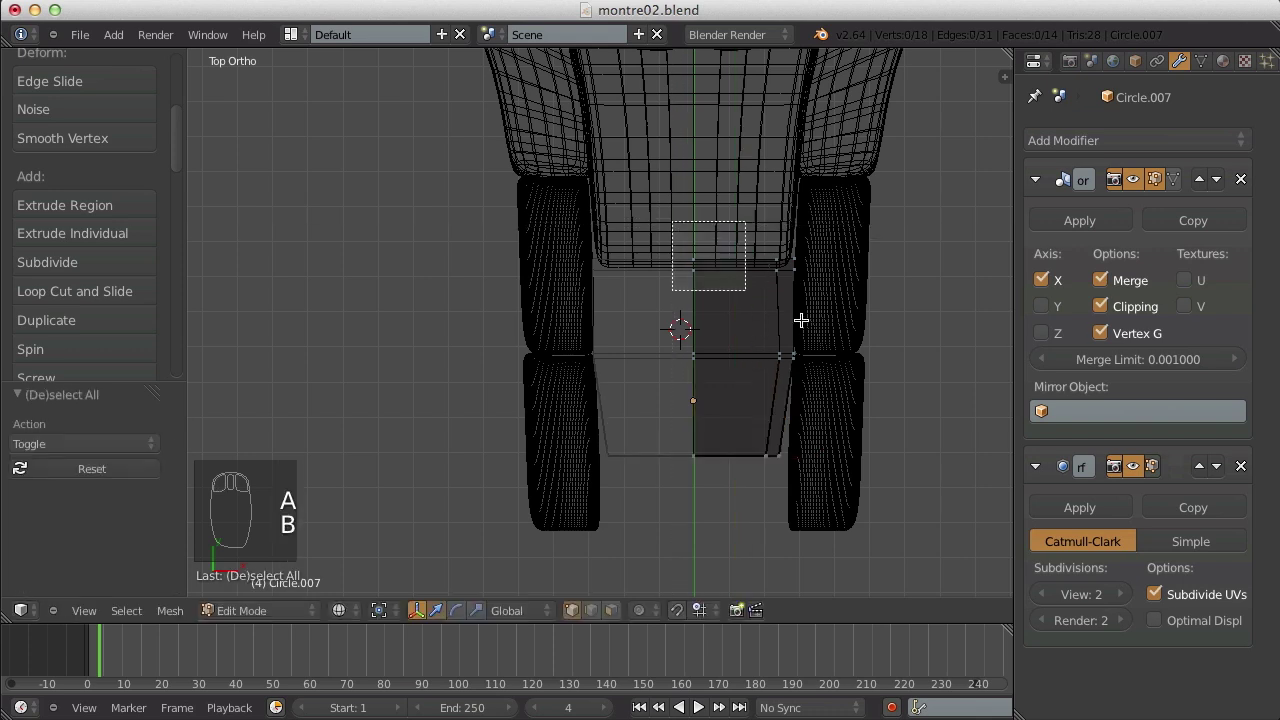
drag(801, 320, 838, 372)
key(a)
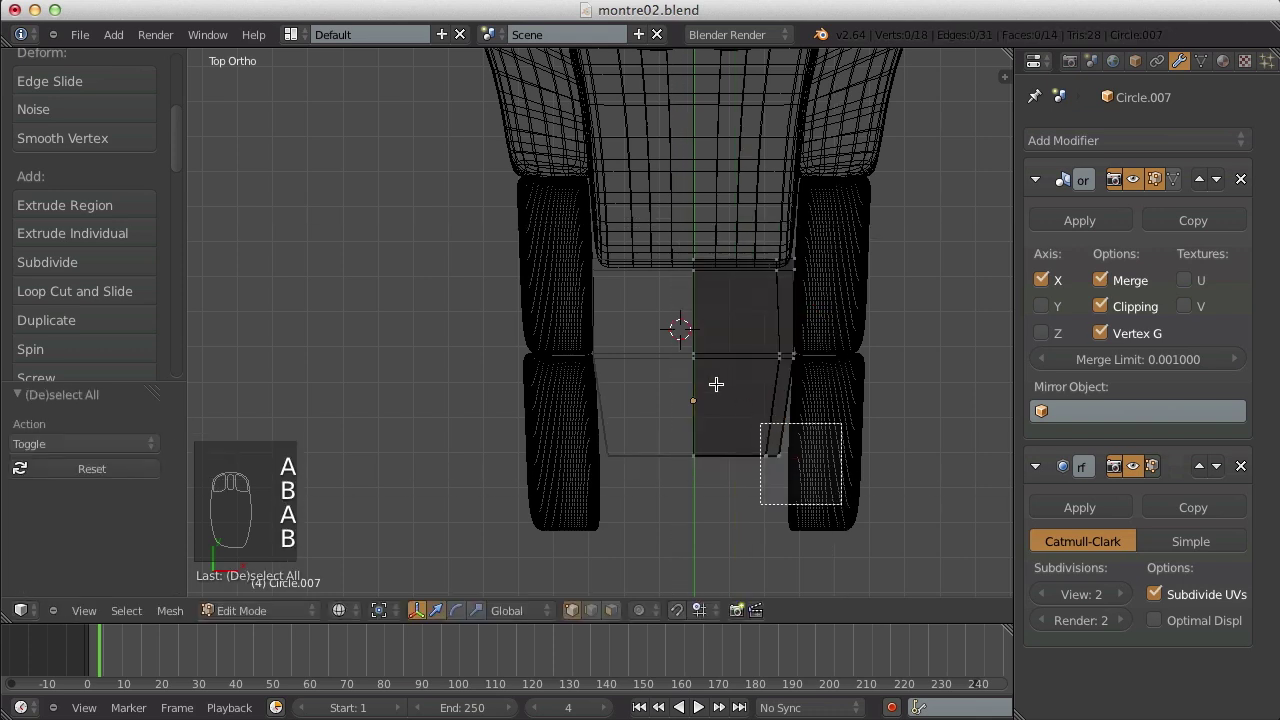
drag(716, 384, 677, 323)
key(a)
key(b)
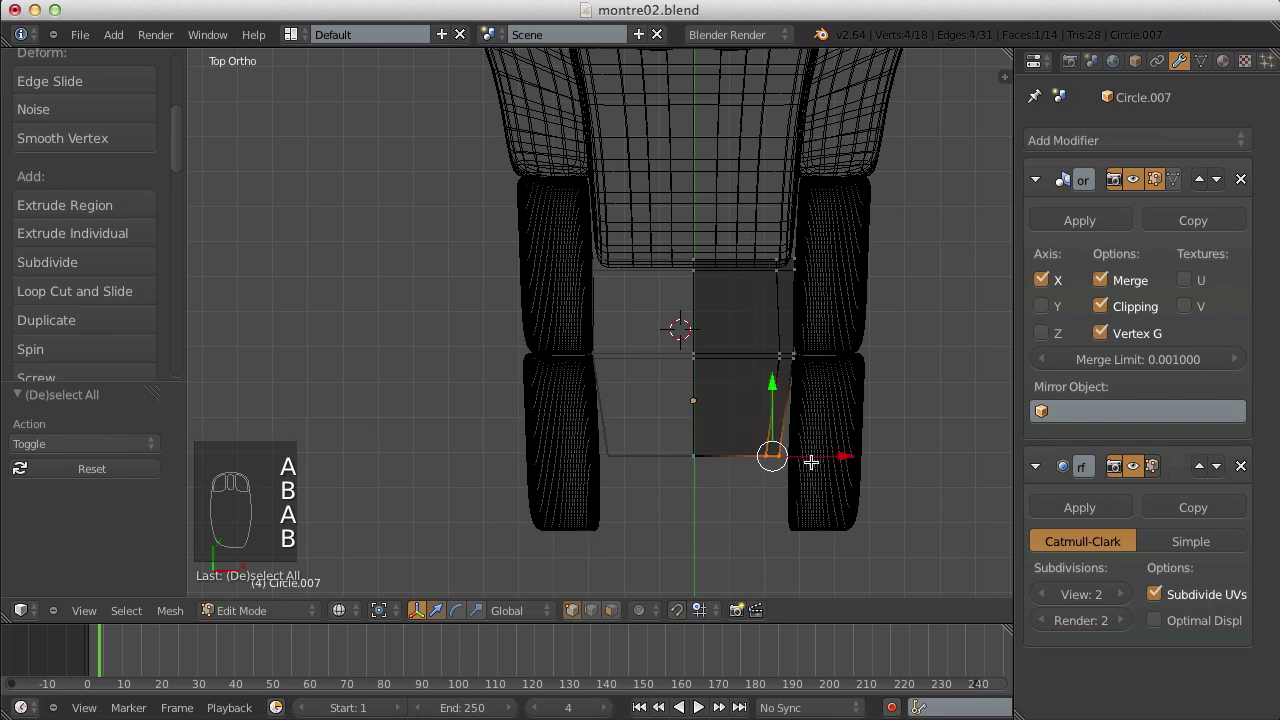
drag(810, 462, 823, 449)
key(Tab)
key(z)
- Save the updated strap links over montre02.blend
scroll(790, 449, down, 4)
key(a)
middle_drag(771, 449, 600, 305)
key(ctrl+s)
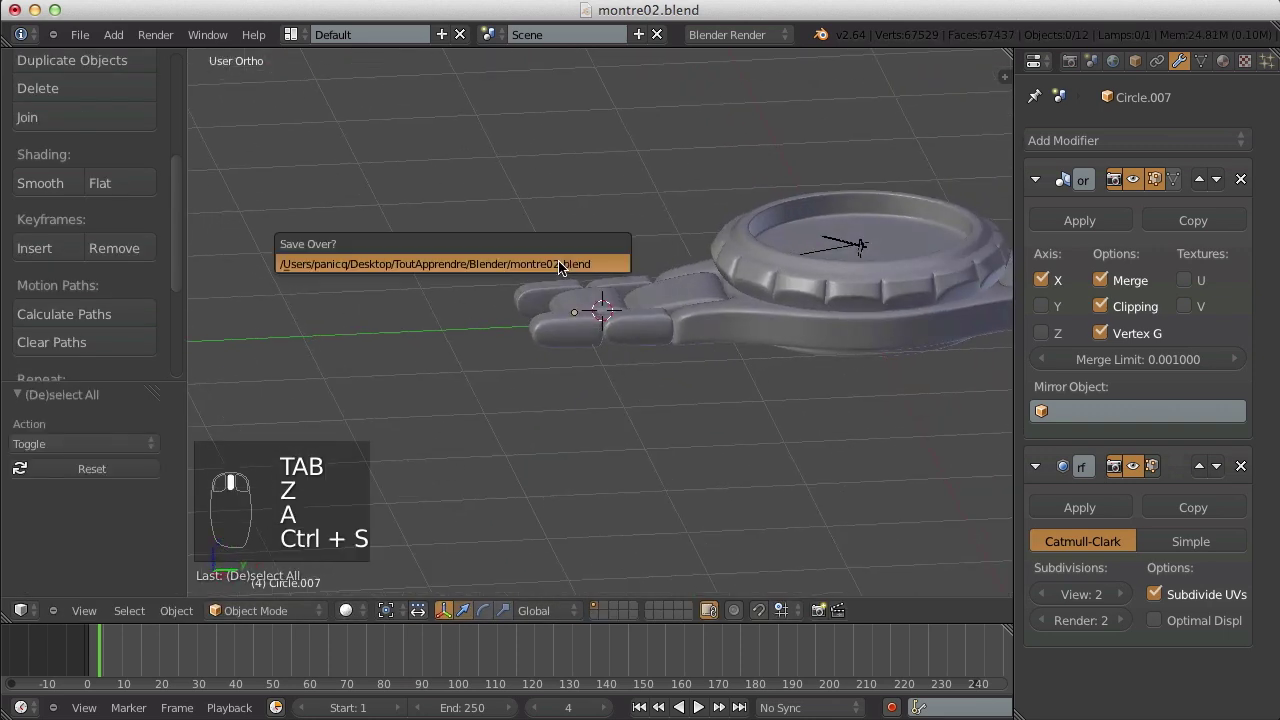
click(560, 264)
middle_drag(560, 266, 677, 446)
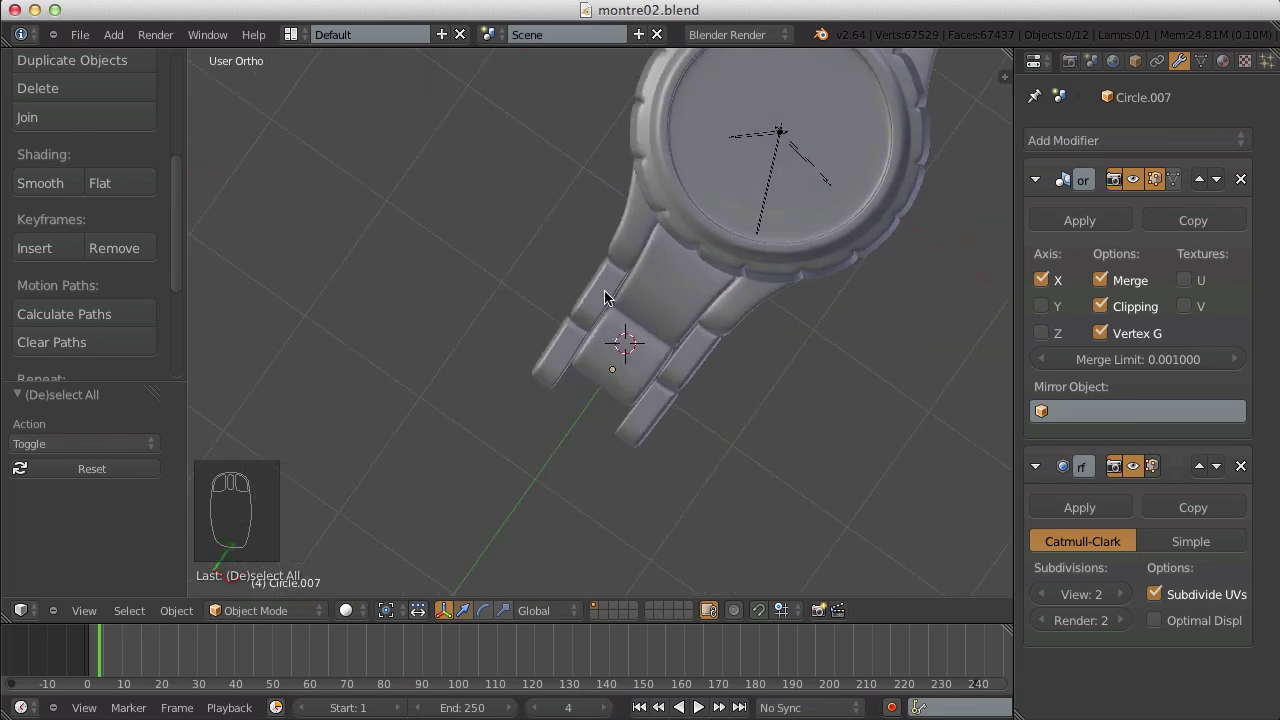
middle_drag(604, 297, 540, 229)
middle_drag(636, 370, 565, 308)
scroll(565, 308, up, 3)
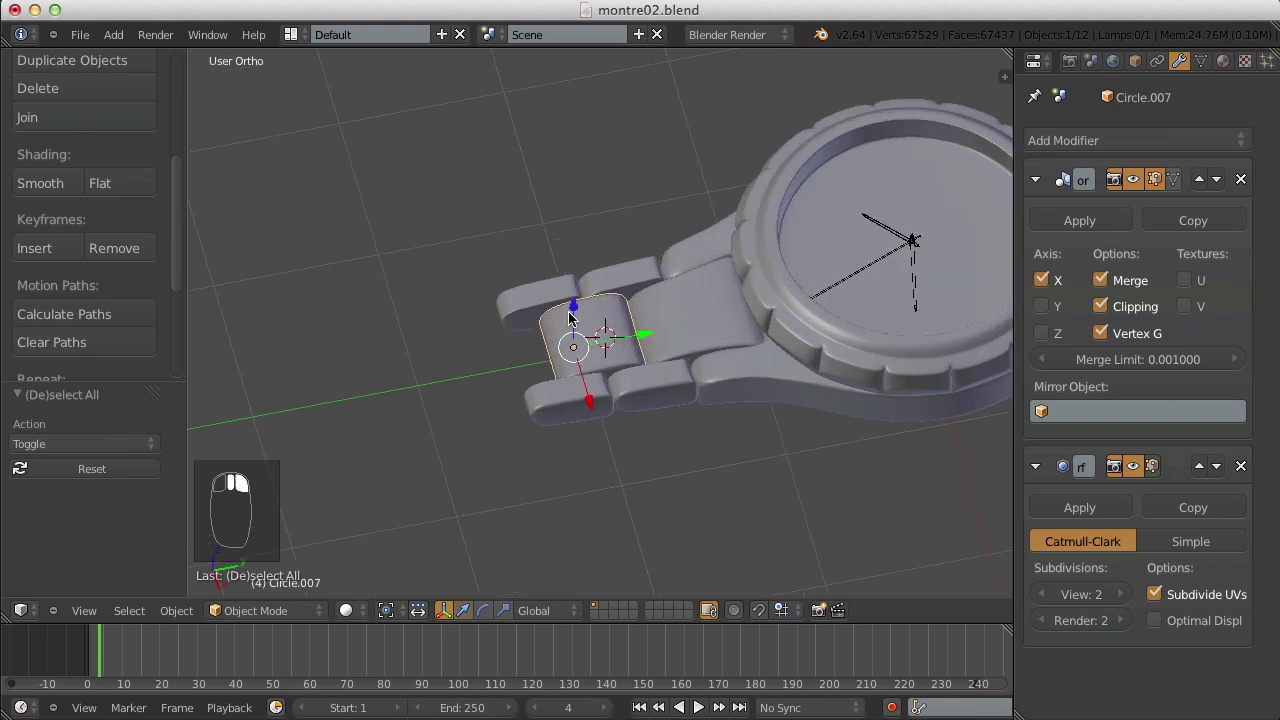
- Duplicate the outermost central bracelet link and place the copy about 0.53 units further out along the Y axis
key(KP_7)
key(a)
key(a)
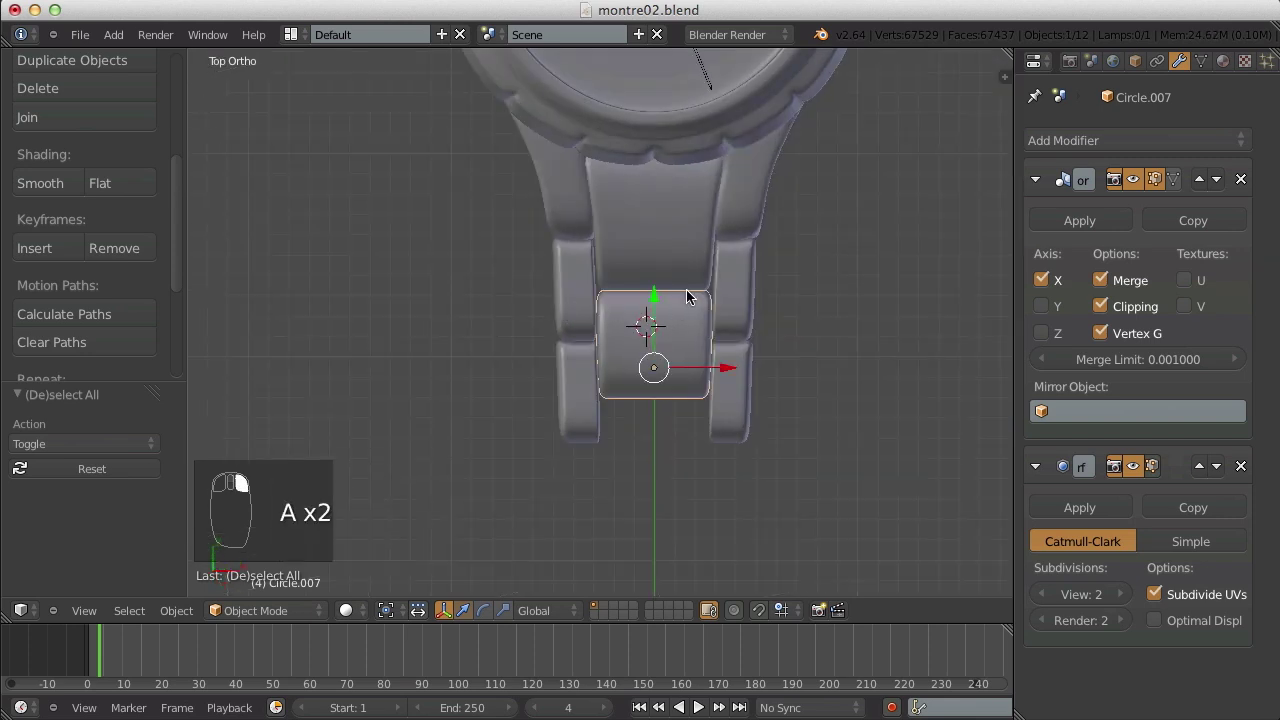
key(shift+d)
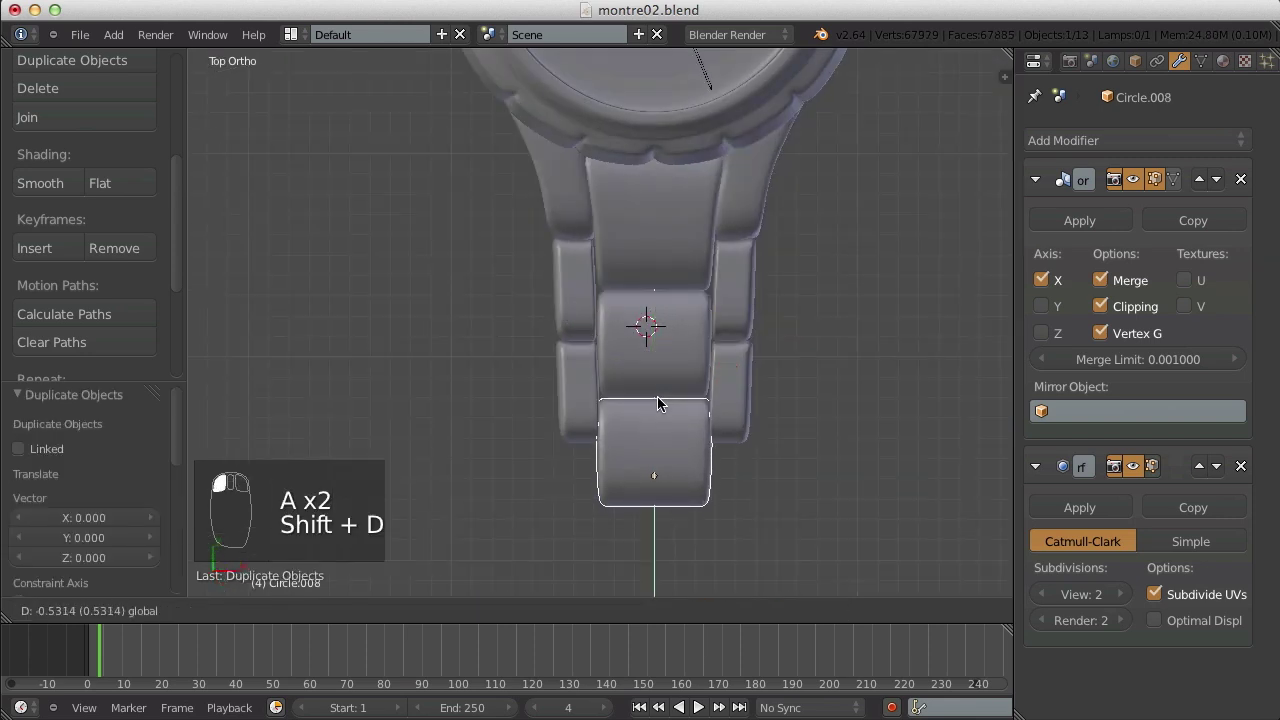
click(657, 396)
- Duplicate the outermost pair of side links and place the copy beside the newest central link, further out along Y
key(a)
right_click(751, 414)
key(shift+d)
right_click(651, 386)
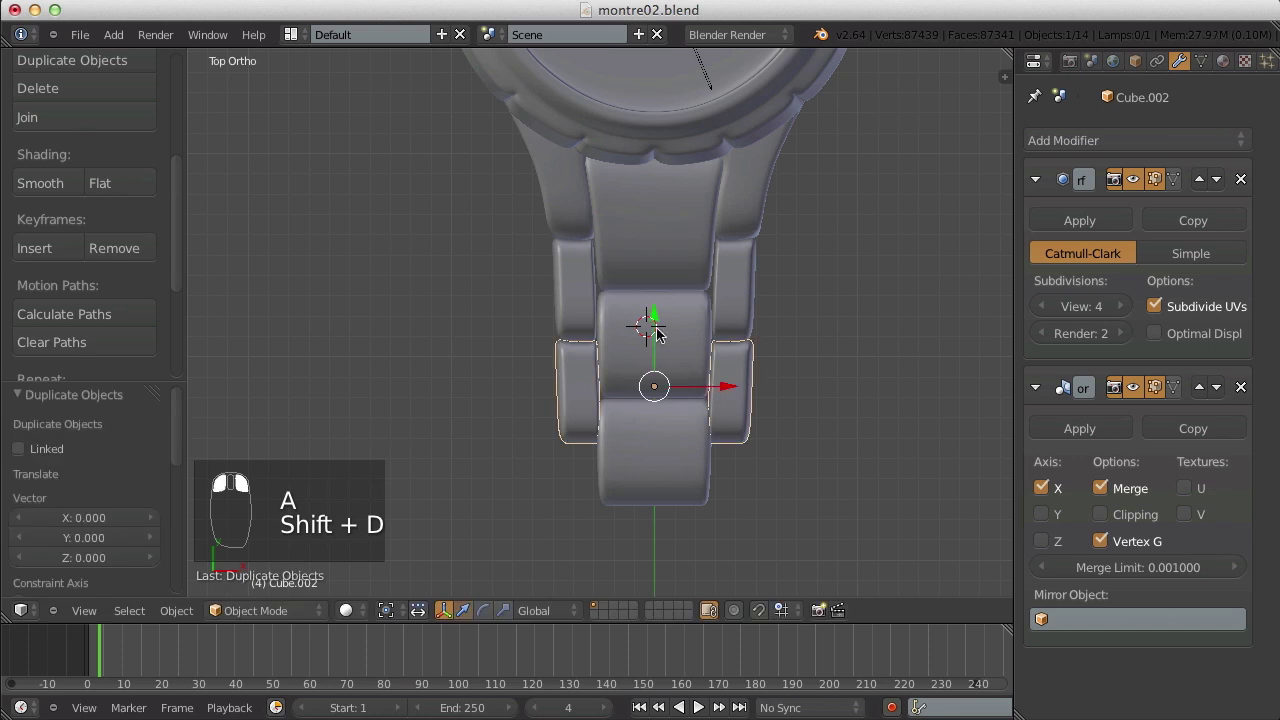
drag(657, 333, 651, 410)
click(656, 408)
key(a)
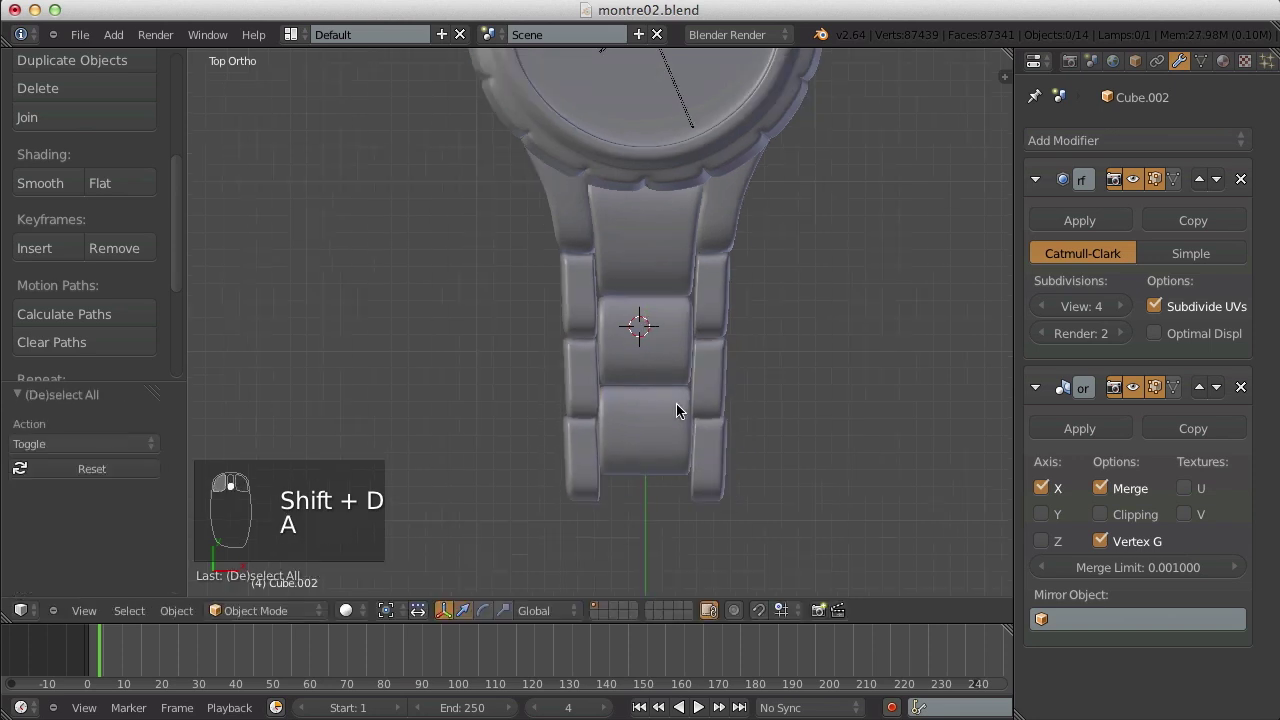
- Save the file, overwriting montre02.blend
middle_drag(680, 409, 820, 283)
key(ctrl+s)
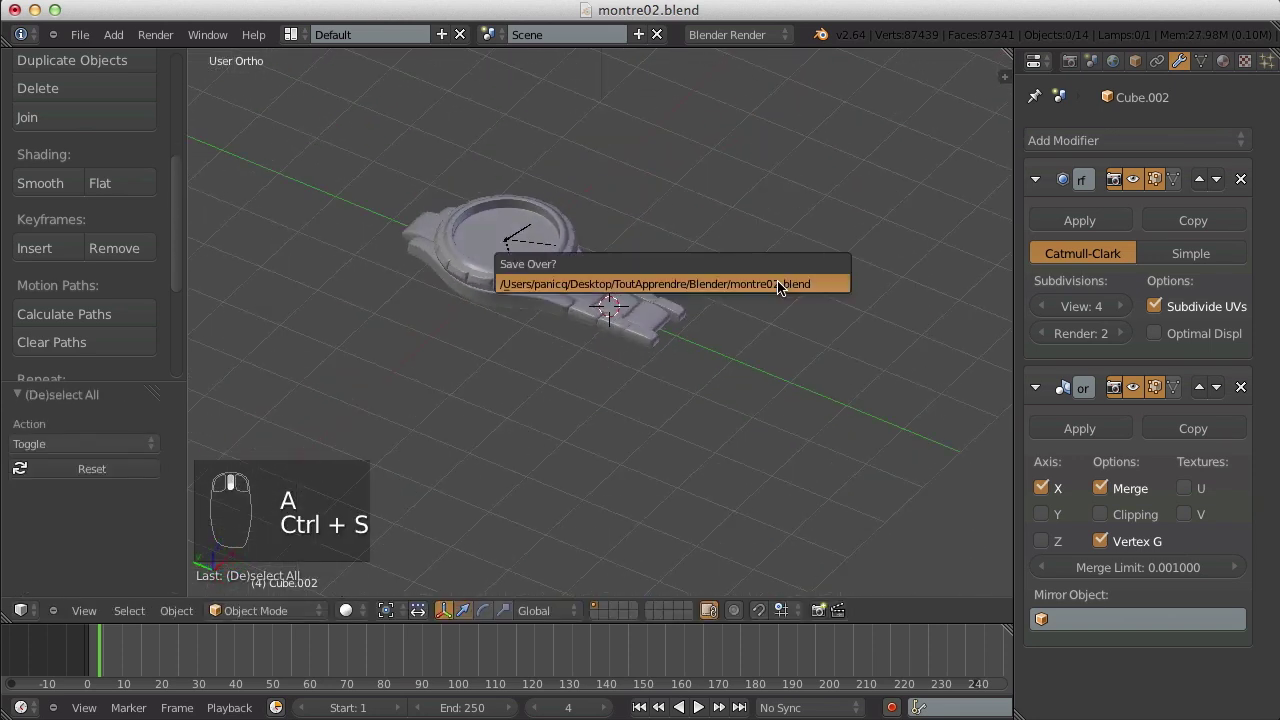
click(780, 283)
- Delete the two outermost pairs of side links, keeping only the pair next to the watch case
scroll(775, 300, up, 4)
right_click(771, 312)
right_click(786, 293)
key(Tab)
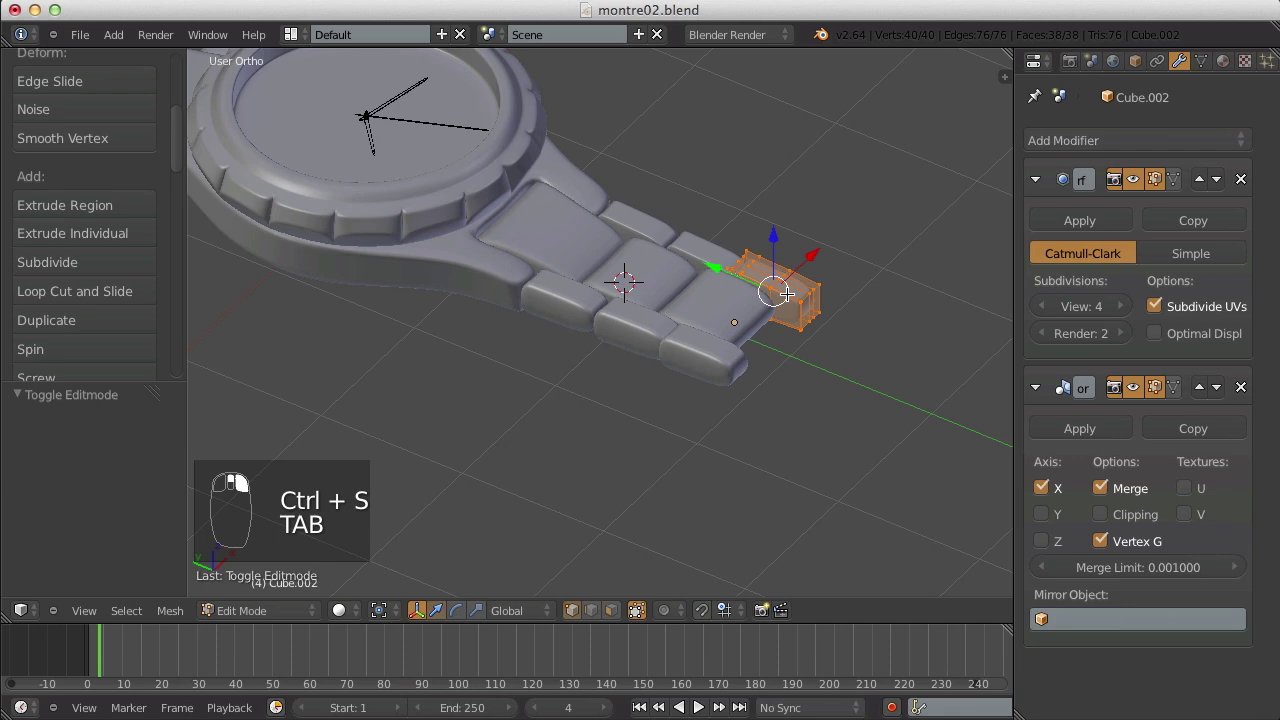
key(Tab)
key(KP_3)
key(Delete)
click(760, 289)
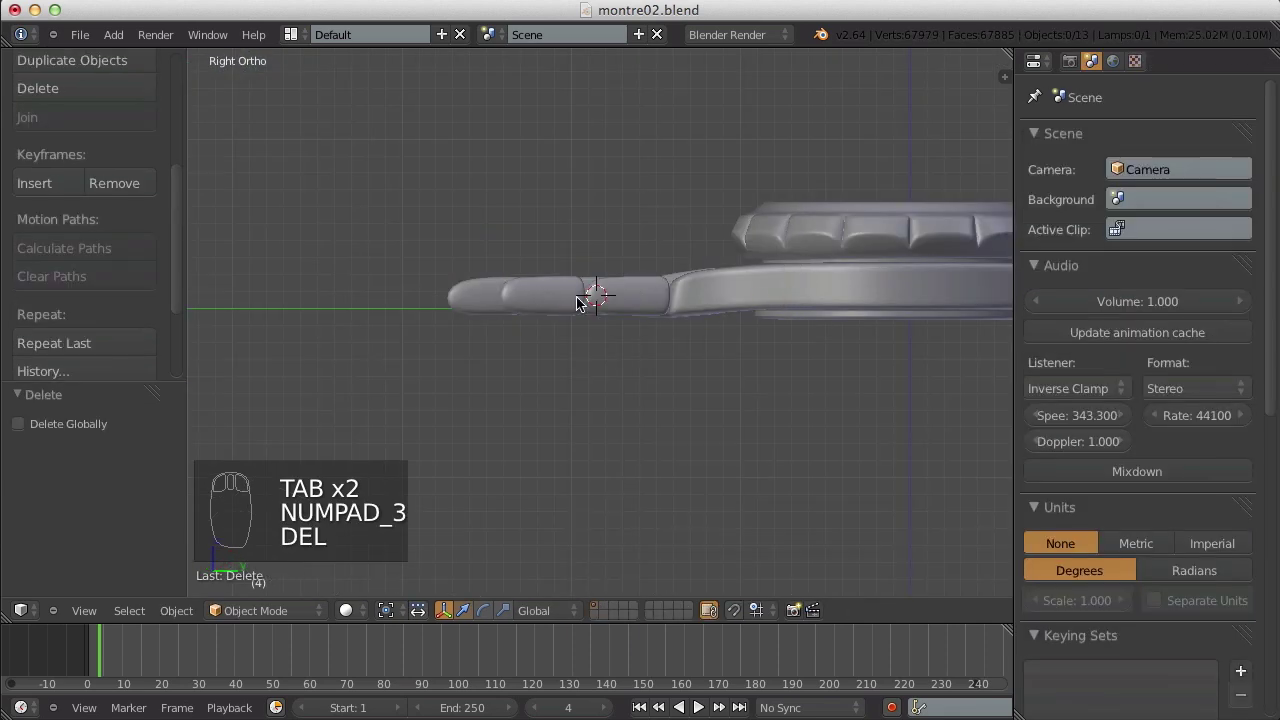
key(Delete)
- Flatten the whole mesh of the remaining side links by scaling it to about 0.77 along Z
right_click(605, 293)
scroll(610, 295, up, 2)
key(Tab)
key(a)
key(a)
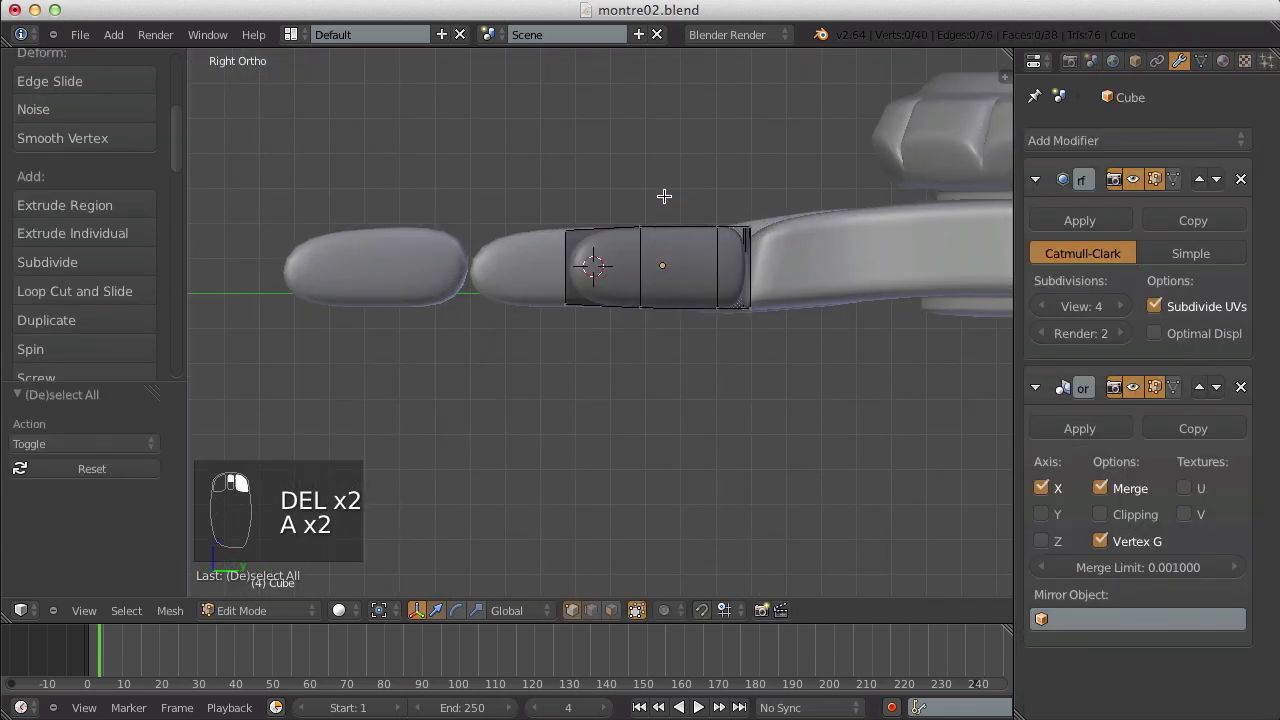
key(a)
key(z)
key(s)
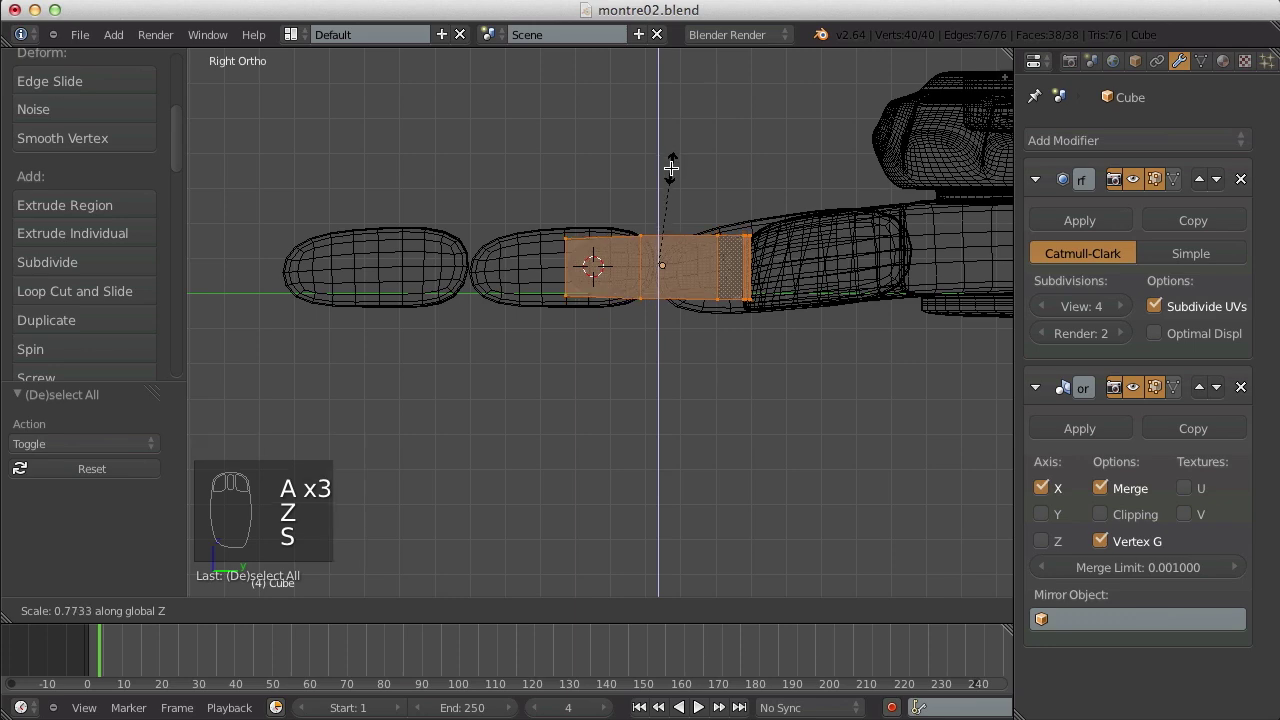
click(671, 169)
key(Tab)
key(z)
- Deselect all objects and save the watch file
mouse_move(670, 172)
middle_down()
mouse_move(591, 274)
mouse_move(738, 382)
mouse_move(437, 364)
mouse_move(577, 420)
mouse_move(783, 297)
middle_up()
scroll(829, 383, down, 2)
key(a)
key(ctrl+s)
scroll(790, 372, down, 7)
scroll(560, 224, up, 5)
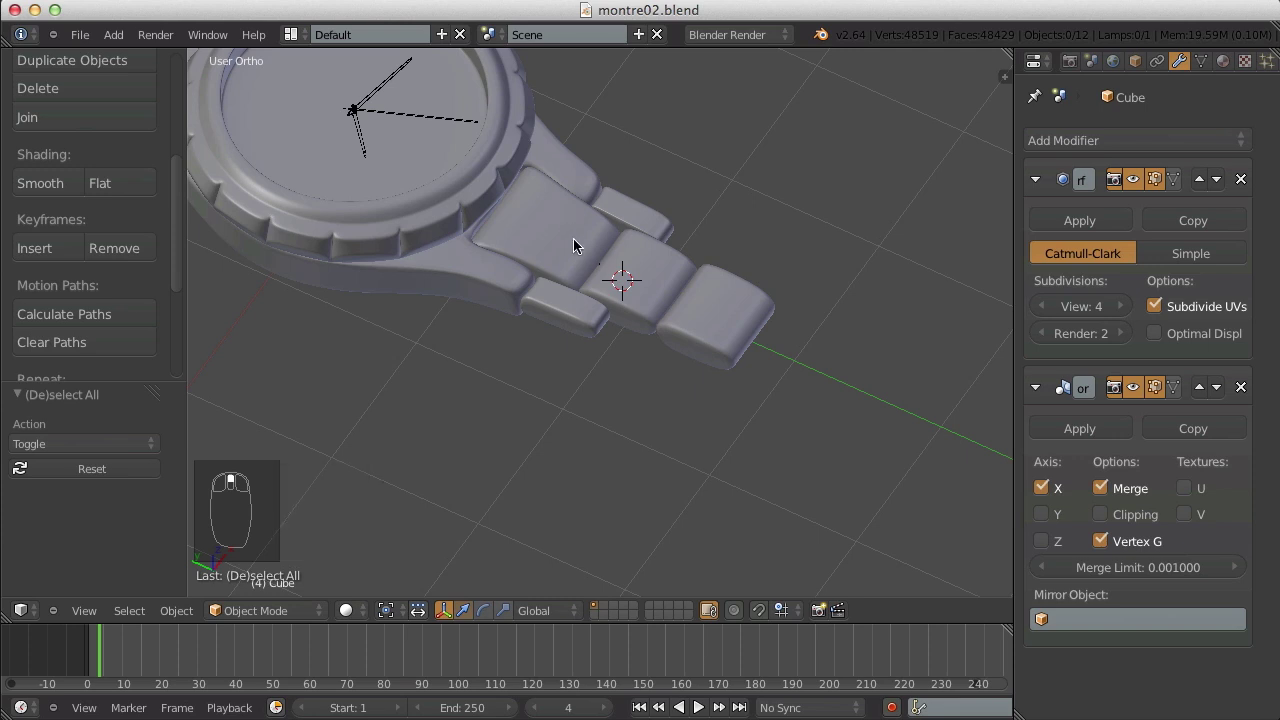
- Open the watch case body's mesh for editing with none of its vertices selected
middle_drag(566, 237, 474, 281)
scroll(826, 332, up, 2)
shift+middle_drag(806, 328, 752, 355)
right_click(776, 335)
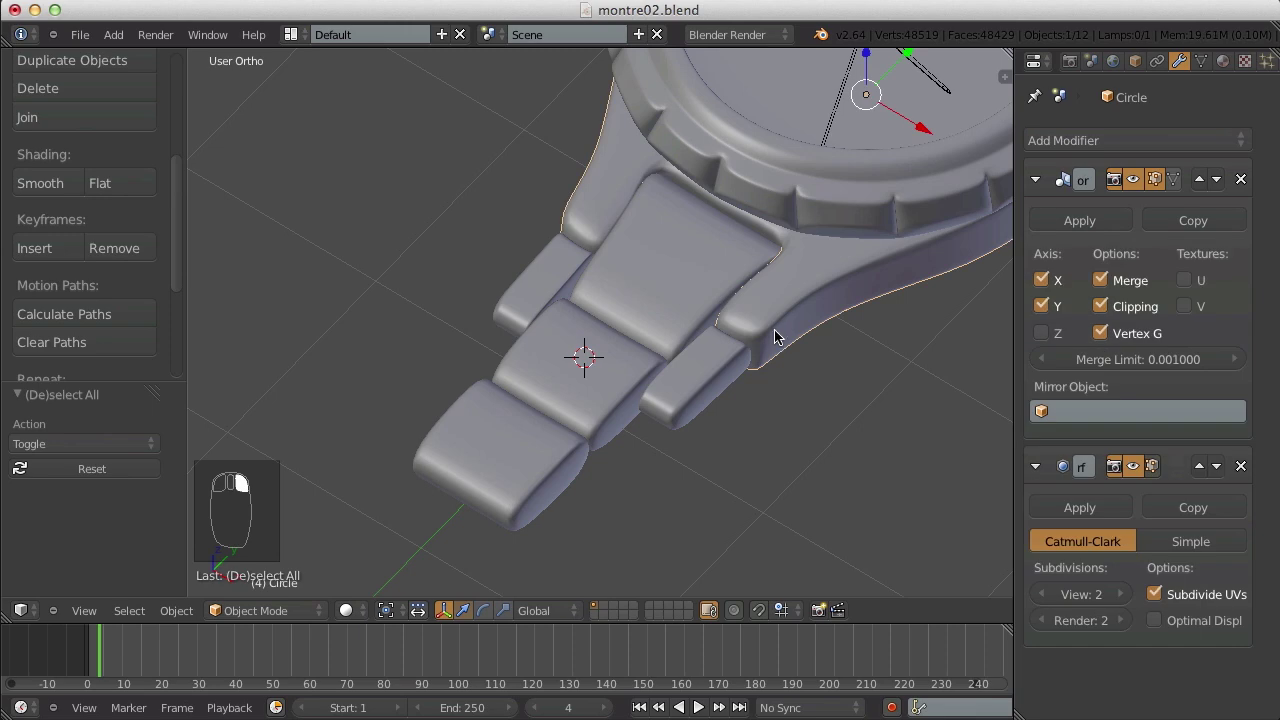
key(Tab)
key(Tab)
key(Tab)
scroll(786, 357, up, 3)
key(a)
key(a)
key(a)
key(a)
key(a)
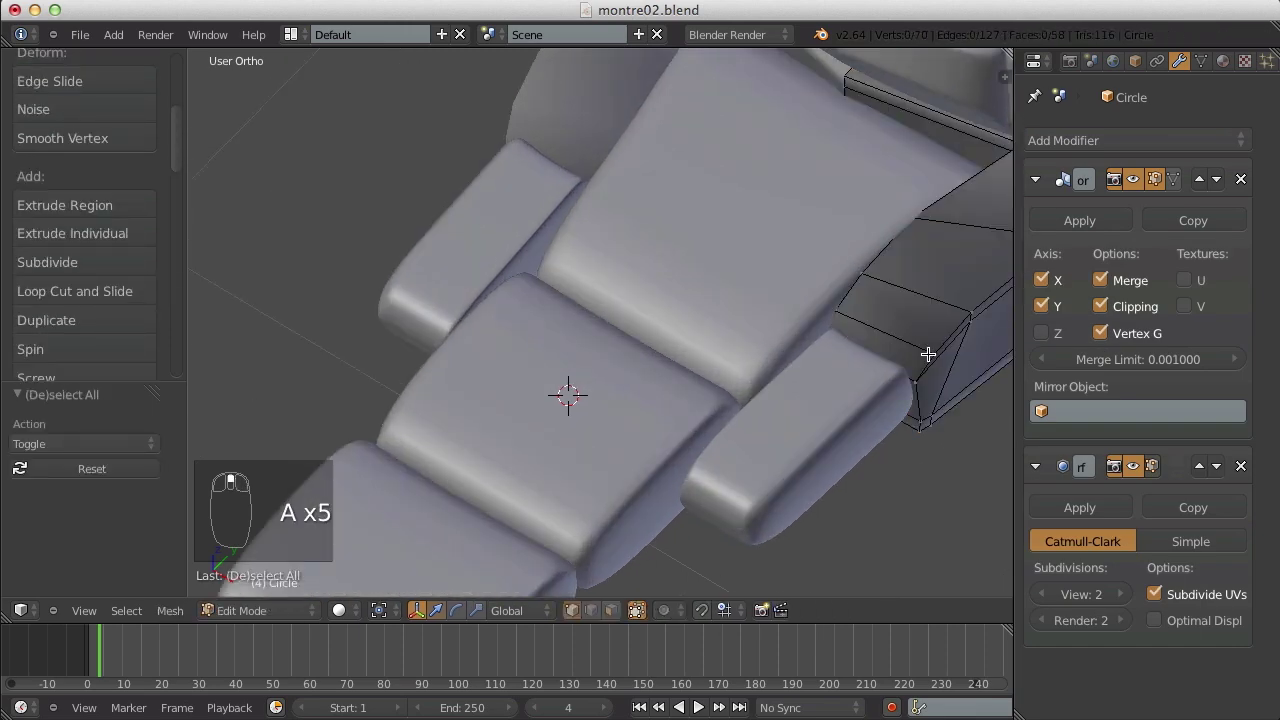
- Move the two upper end vertices of the case lug by about -0.037 in Y and -0.006 in Z, towards the side link
key(KP_3)
key(z)
scroll(934, 354, up, 5)
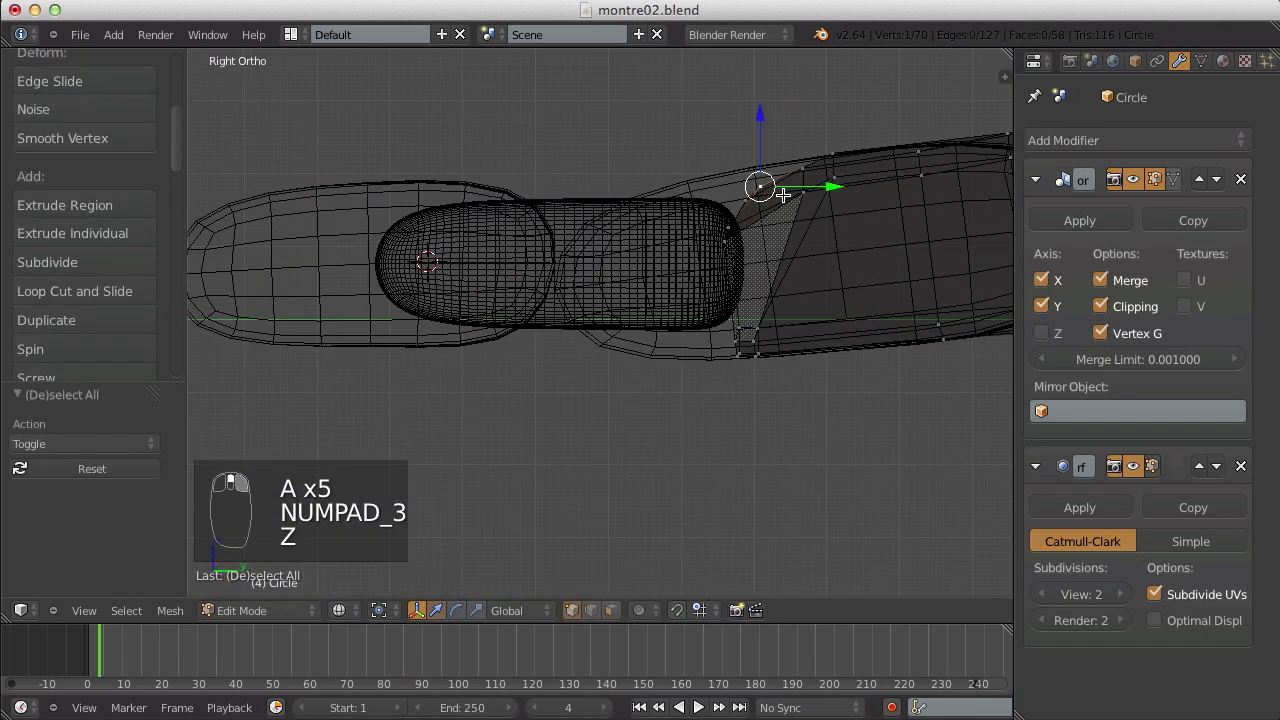
key(b)
drag(844, 87, 875, 136)
key(g)
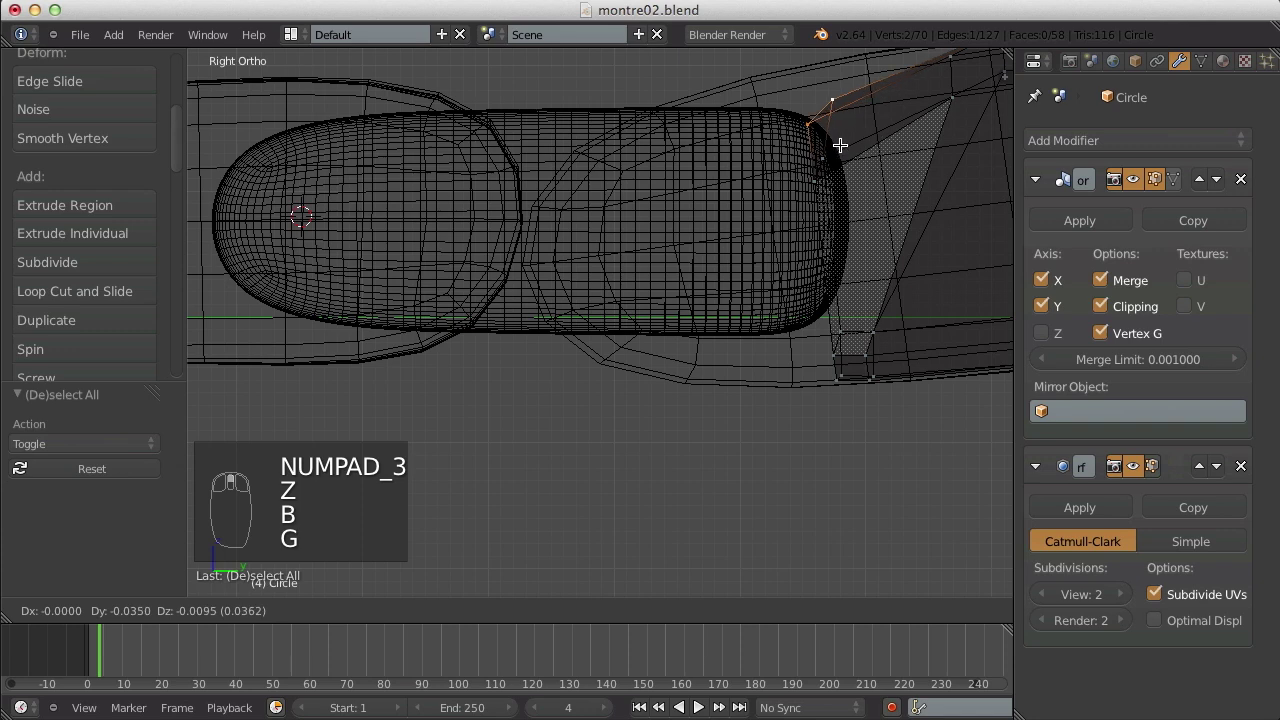
click(840, 141)
key(z)
scroll(800, 142, down, 3)
middle_drag(704, 126, 699, 288)
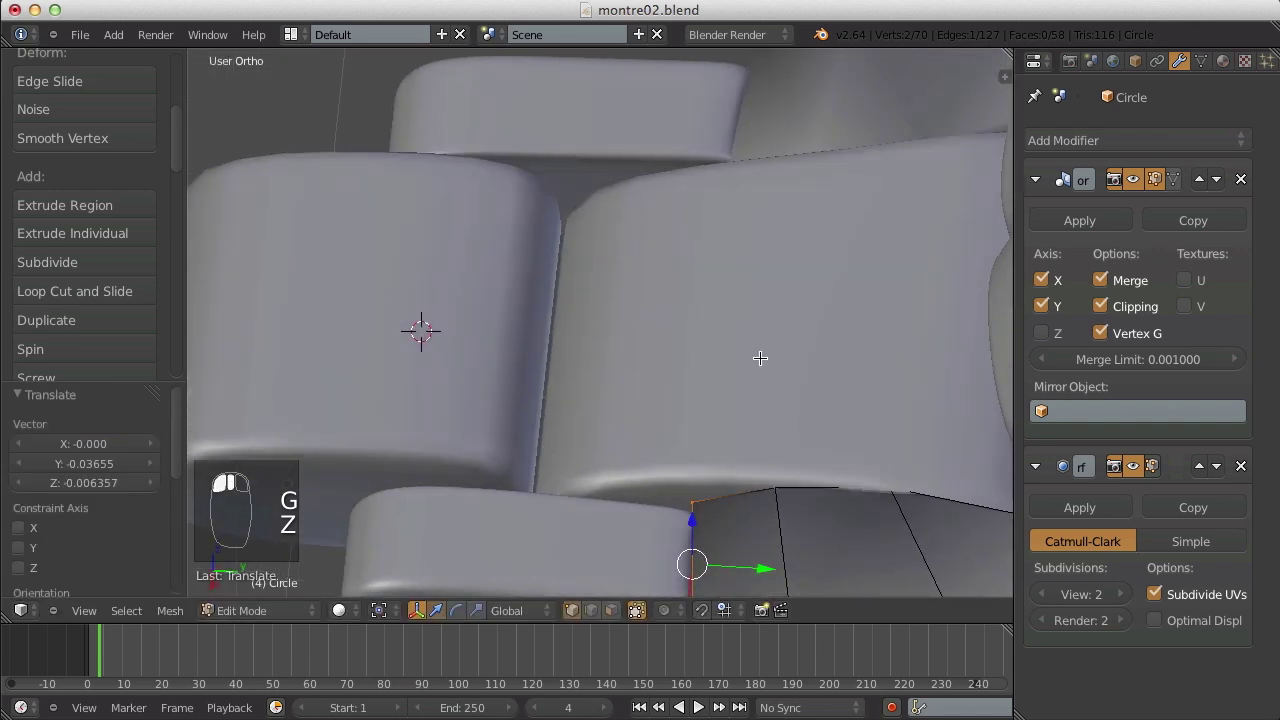
- Straighten the lug's upper end edge against the side link by rotating it about 4.4°, scaling it to 0.93 and repositioning it
key(KP_7)
key(z)
scroll(760, 357, up, 2)
scroll(934, 246, up, 1)
key(r)
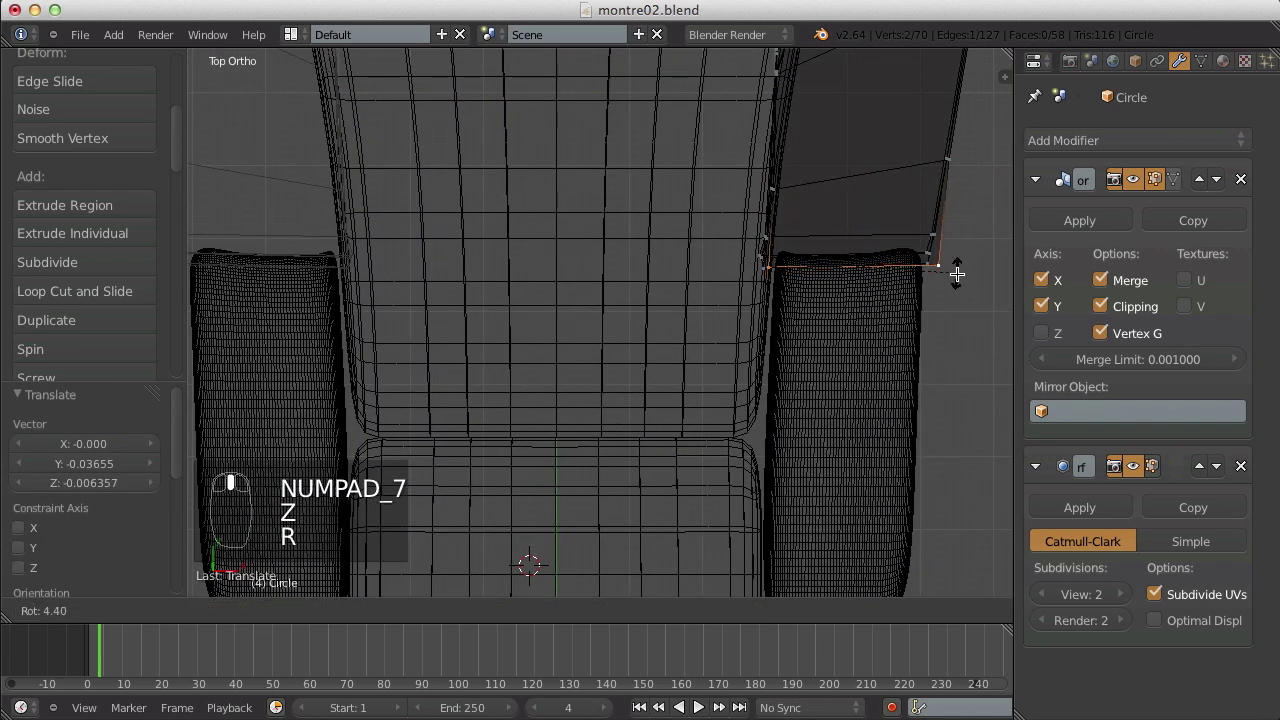
click(955, 273)
key(g)
click(950, 268)
key(s)
click(937, 263)
key(g)
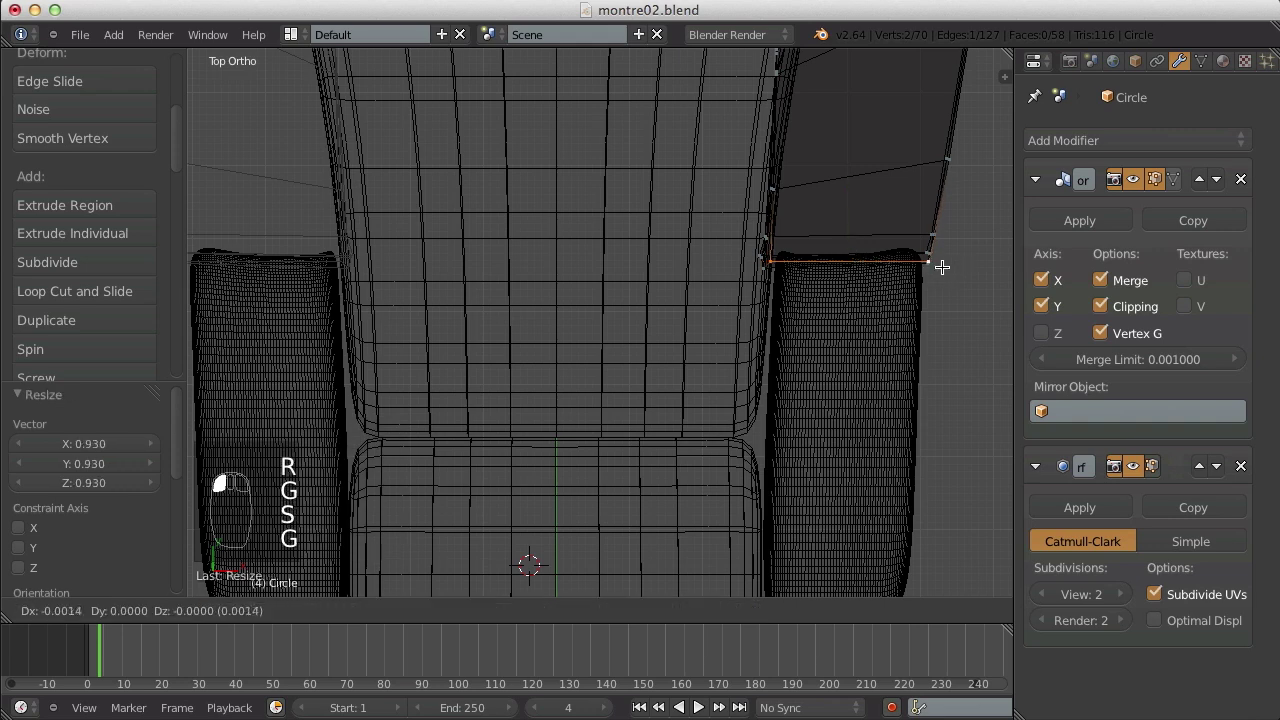
click(940, 268)
key(Tab)
key(z)
- Check the reshaped lug in solid shading from several angles and save the file again
key(a)
middle_drag(677, 397, 813, 379)
key(Tab)
drag(796, 368, 828, 301)
key(Tab)
scroll(815, 345, down, 4)
middle_drag(811, 358, 704, 417)
scroll(755, 470, up, 4)
key(a)
key(a)
key(a)
key(ctrl+s)
key(a)
scroll(703, 418, down, 5)
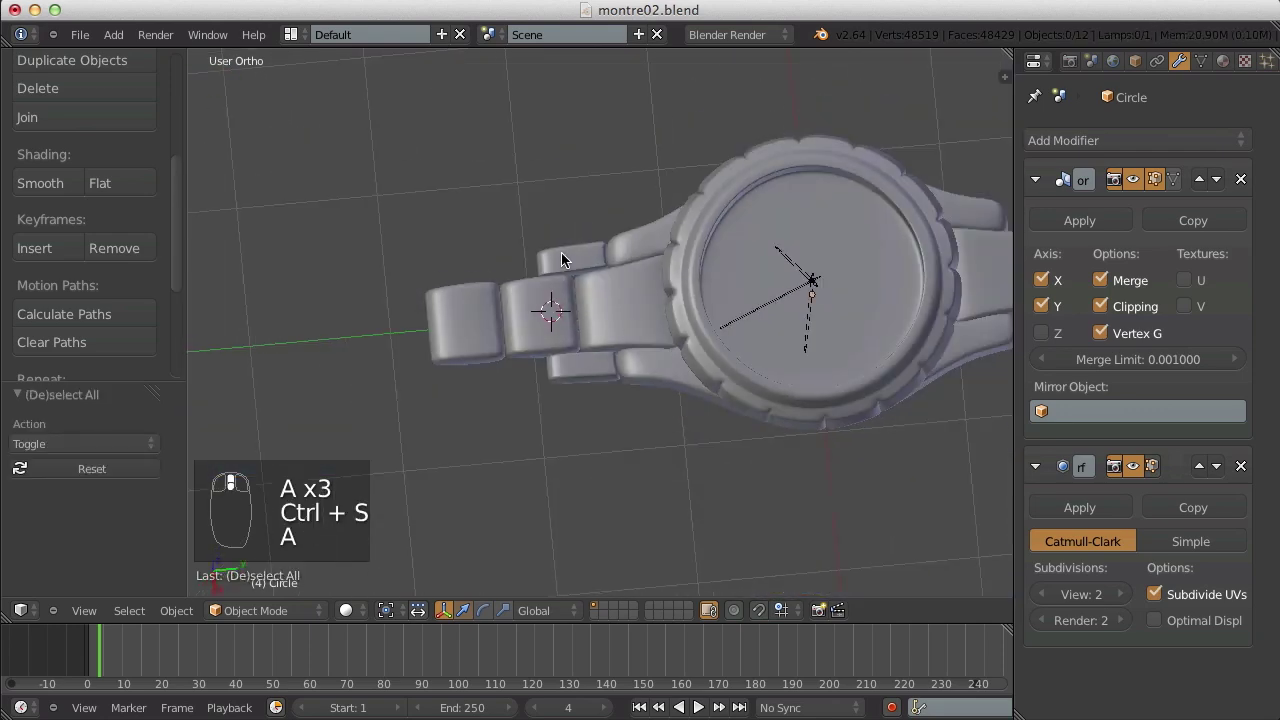
- Move the four underside vertices near the lug's end about 0.088 units along Y, away from the side link
middle_drag(558, 276, 594, 200)
scroll(634, 289, down, 2)
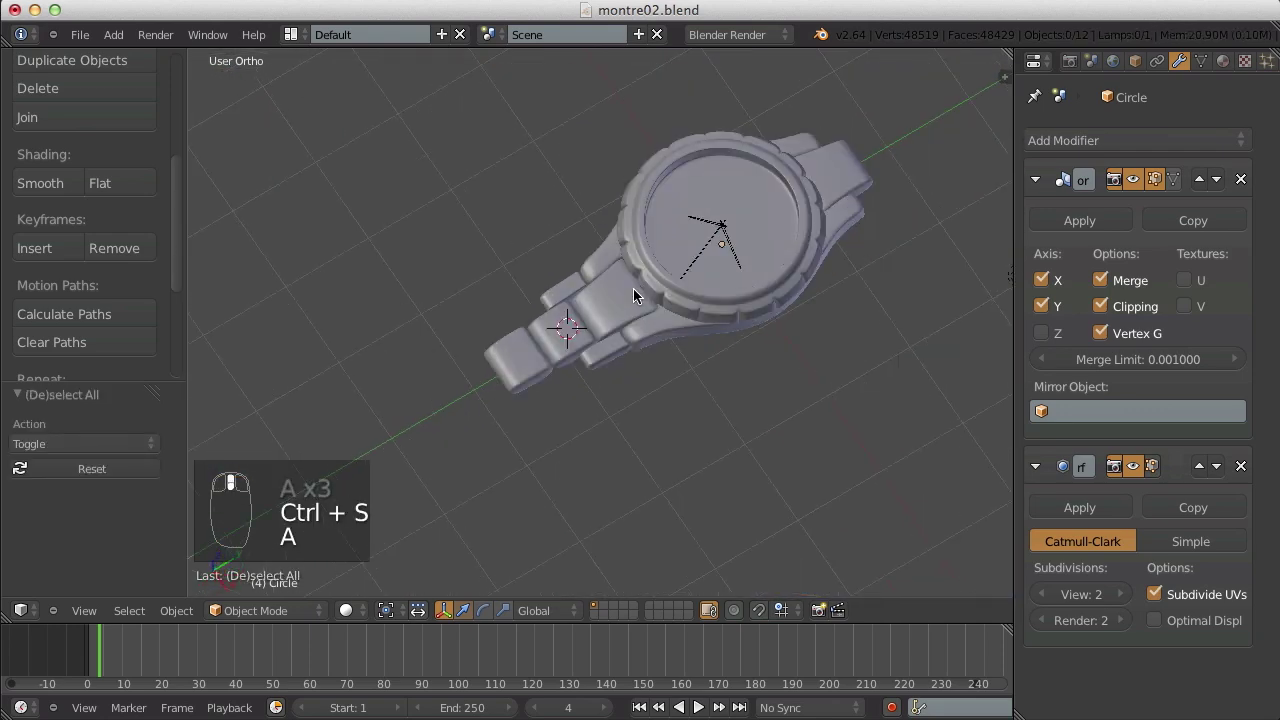
scroll(642, 292, up, 5)
middle_drag(737, 371, 632, 357)
key(KP_1)
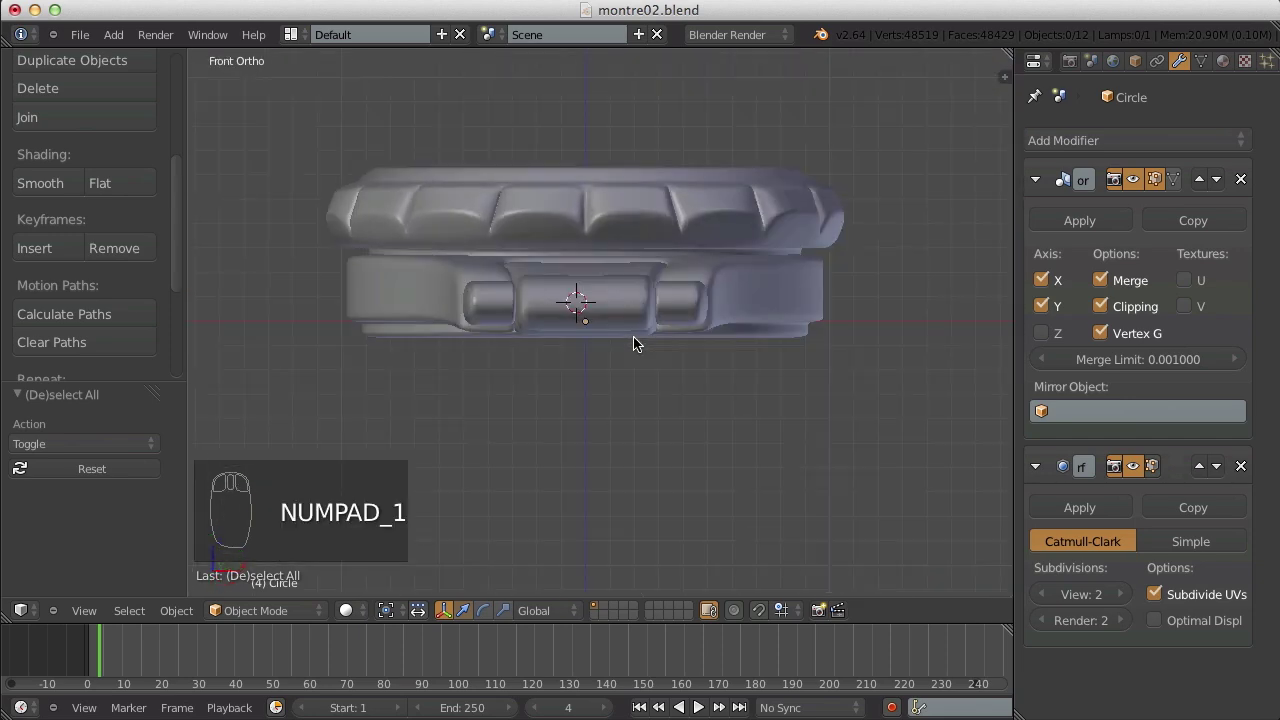
key(KP_3)
scroll(660, 300, up, 3)
key(Tab)
key(z)
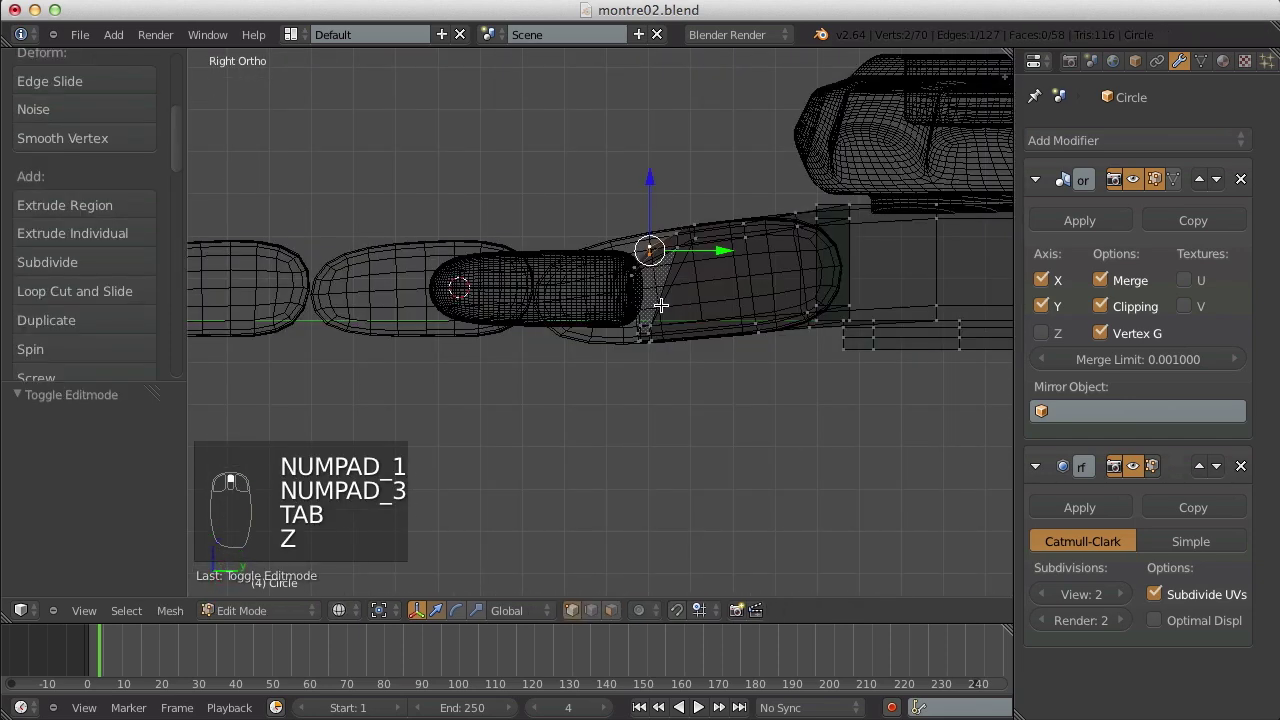
scroll(663, 300, up, 4)
key(z)
key(a)
key(z)
key(b)
drag(698, 292, 742, 404)
key(g)
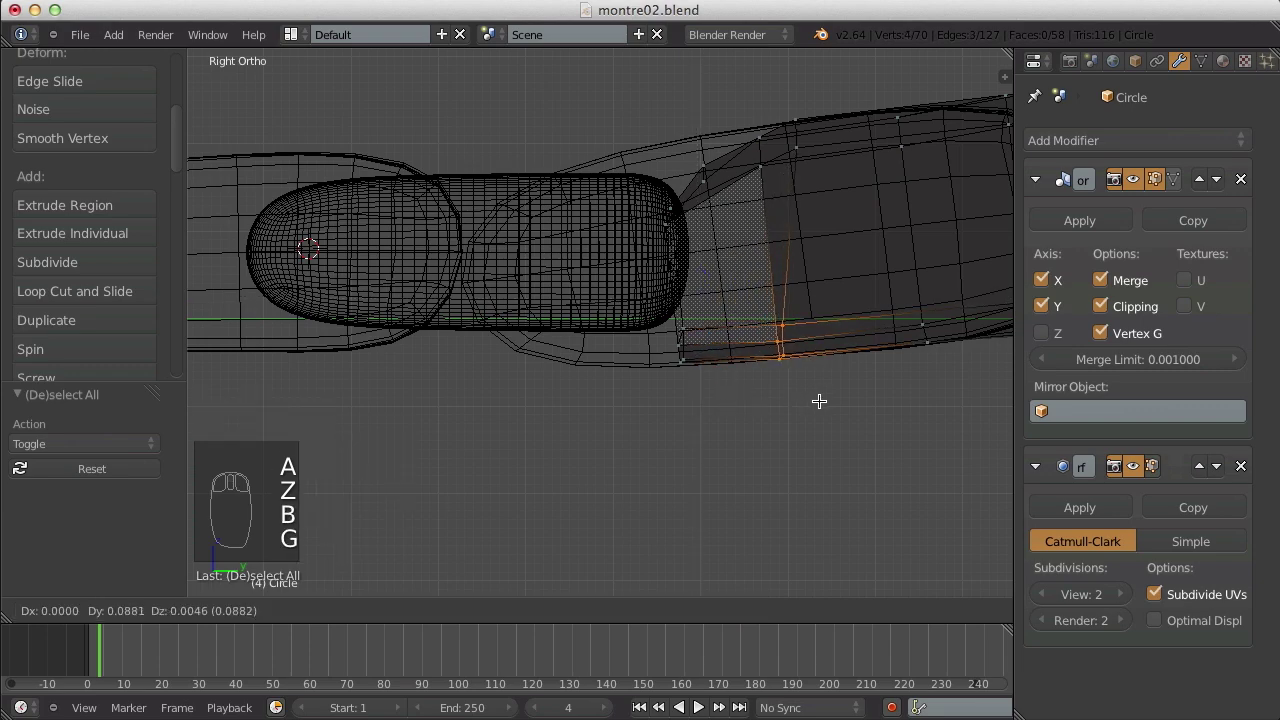
click(820, 400)
- Select the eight-vertex cross-section ring near the lug's end and align it by scaling it to 0 along Y
key(a)
key(z)
key(z)
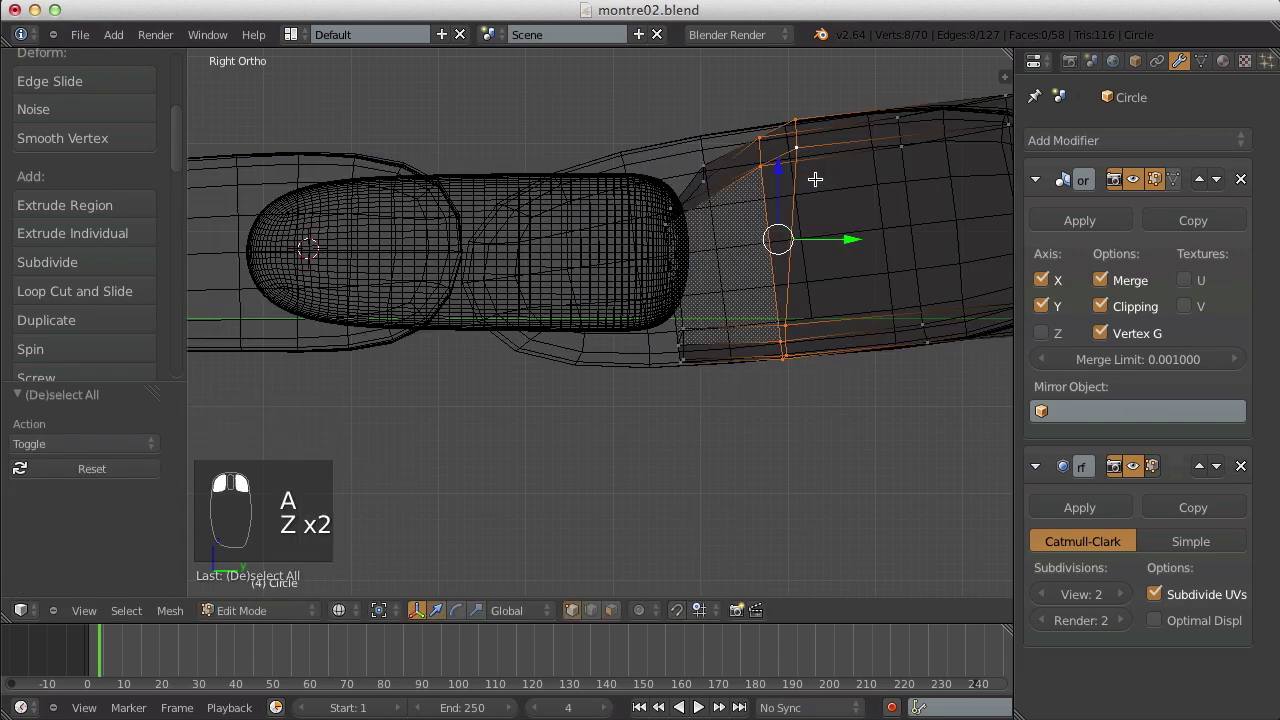
key(KP_7)
key(z)
key(z)
scroll(802, 178, down, 2)
shift+middle_drag(802, 178, 734, 214)
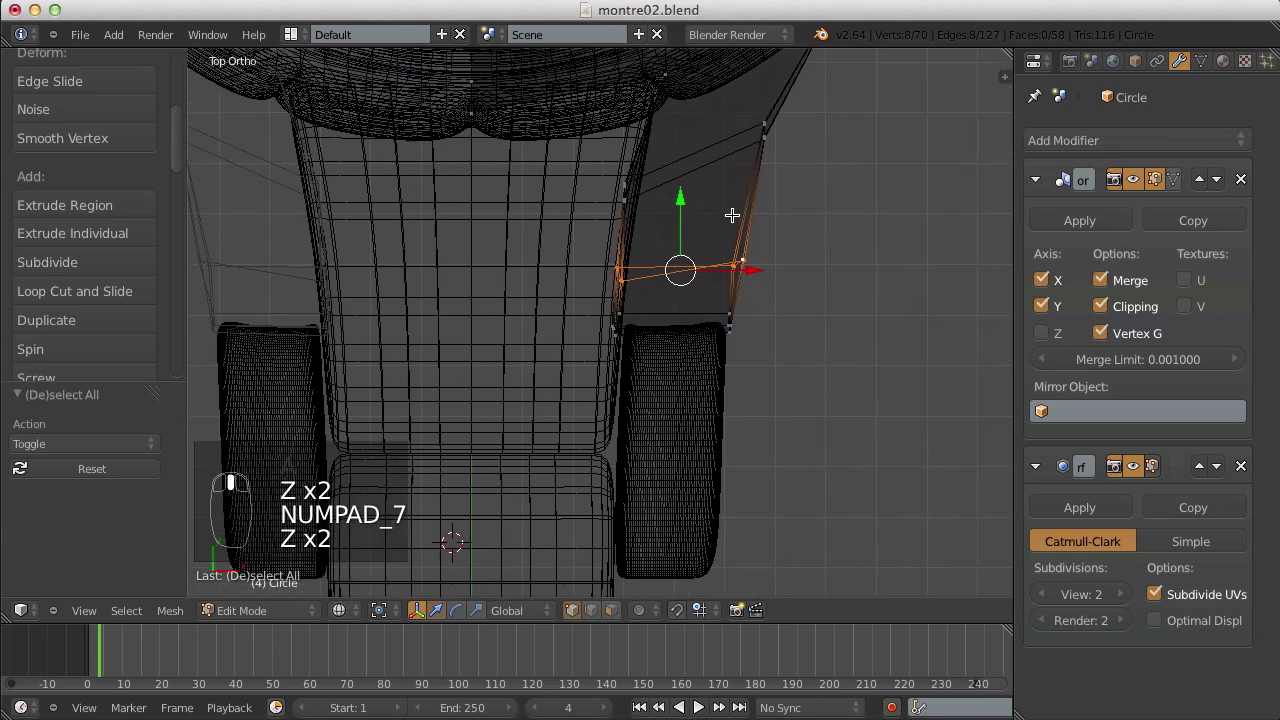
scroll(734, 214, up, 1)
key(s)
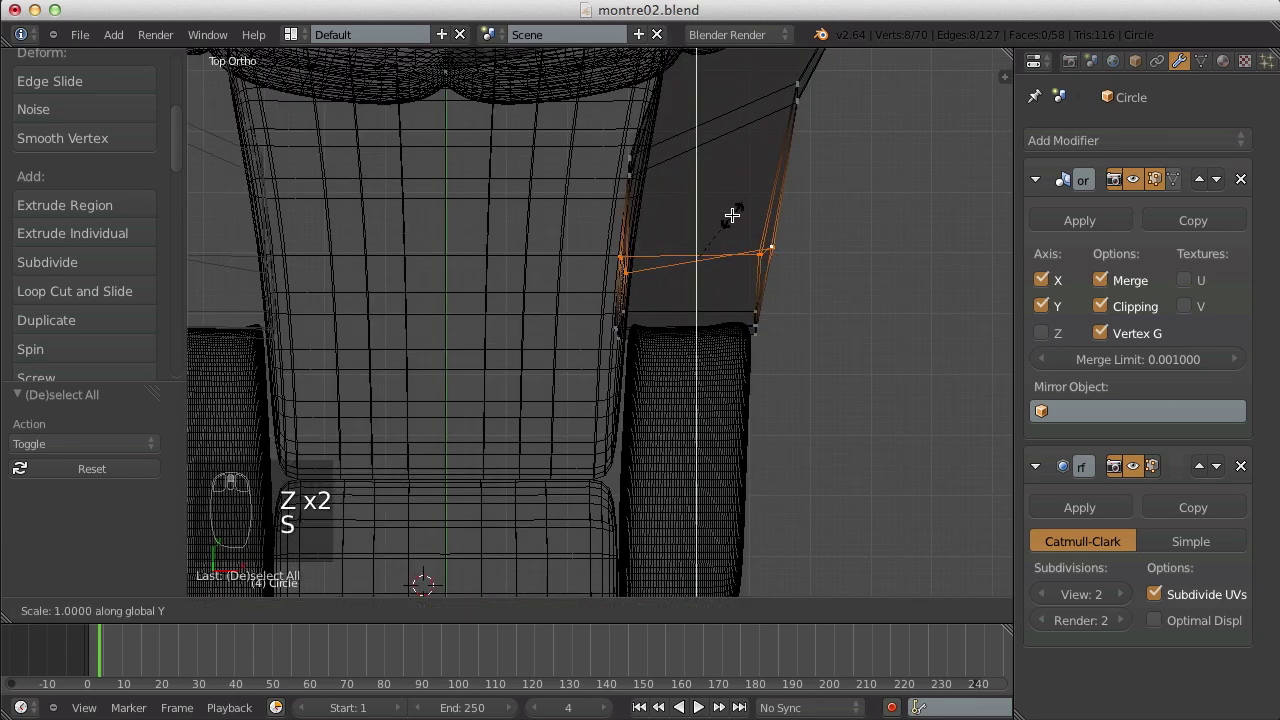
key(Return)
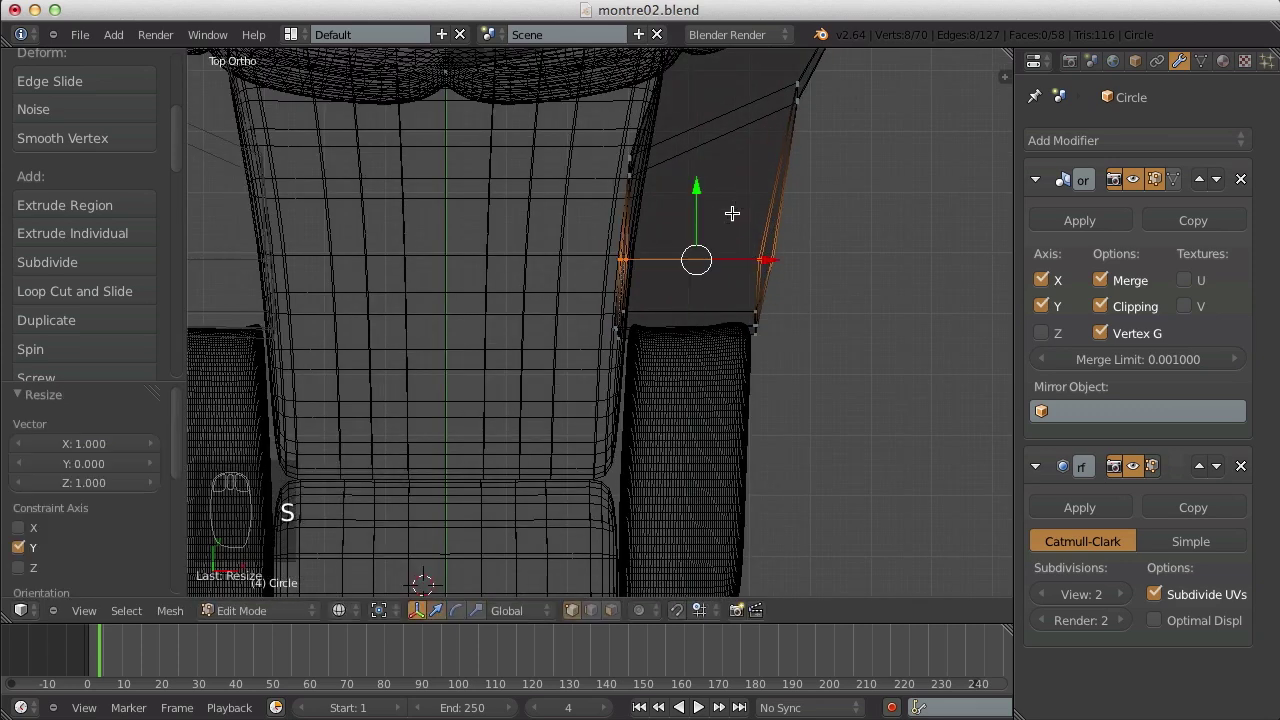
- Narrow the lug's cross-section ring to 0.95 along X and nudge it slightly along X
key(s)
key(x)
click(810, 243)
key(g)
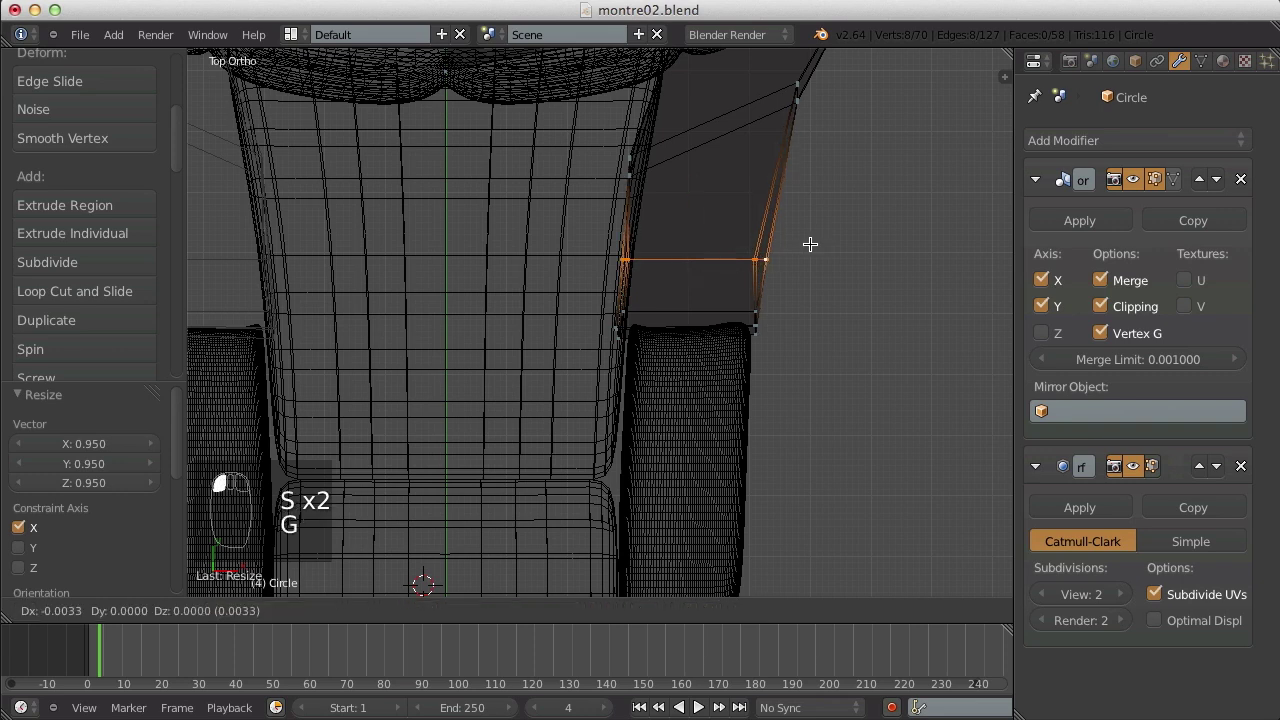
key(Tab)
key(z)
- Rotate the lug's cross-section ring by -6.161° about X and move it 0.01922 in Y and 0.004119 in Z
key(KP_3)
key(Tab)
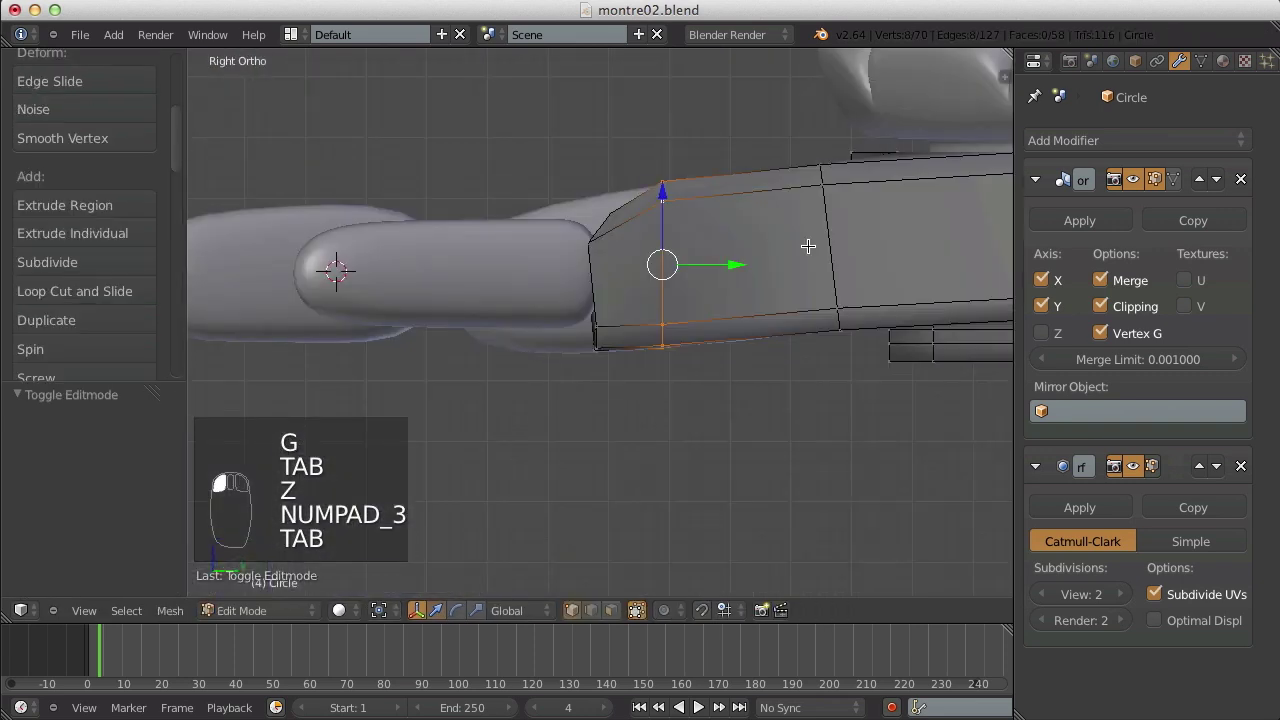
key(z)
key(r)
click(816, 304)
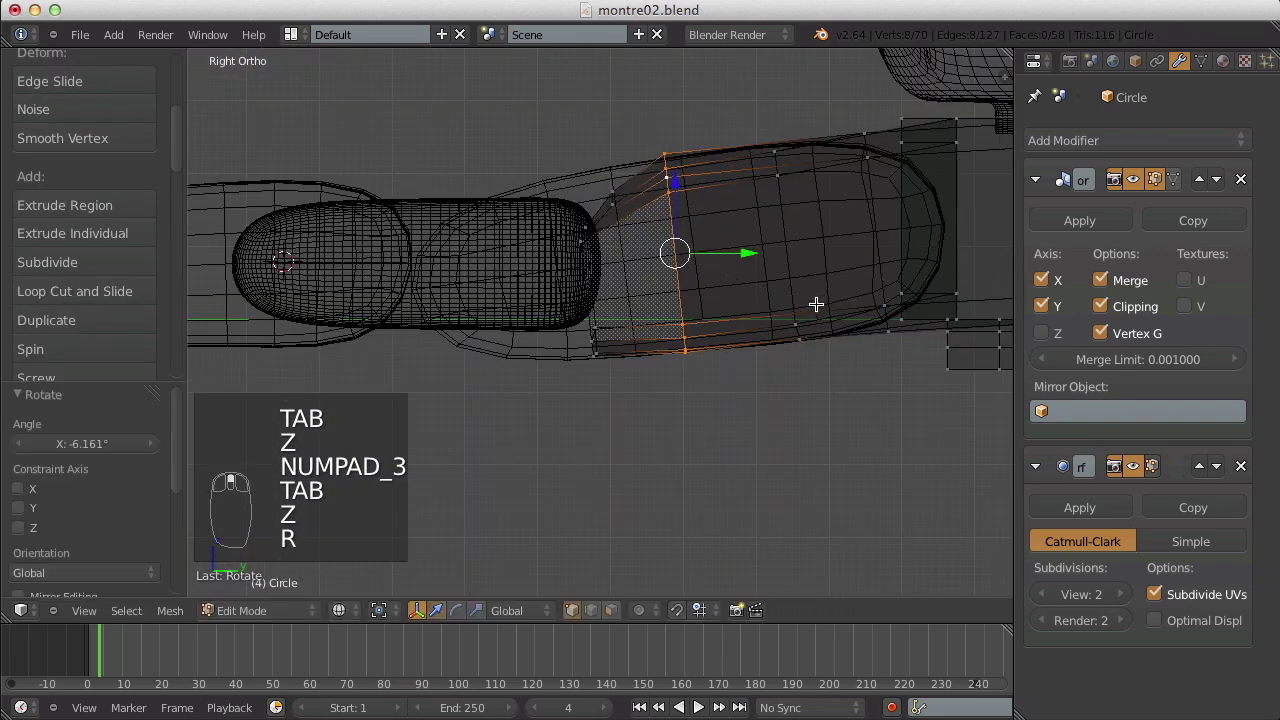
key(g)
click(825, 298)
key(z)
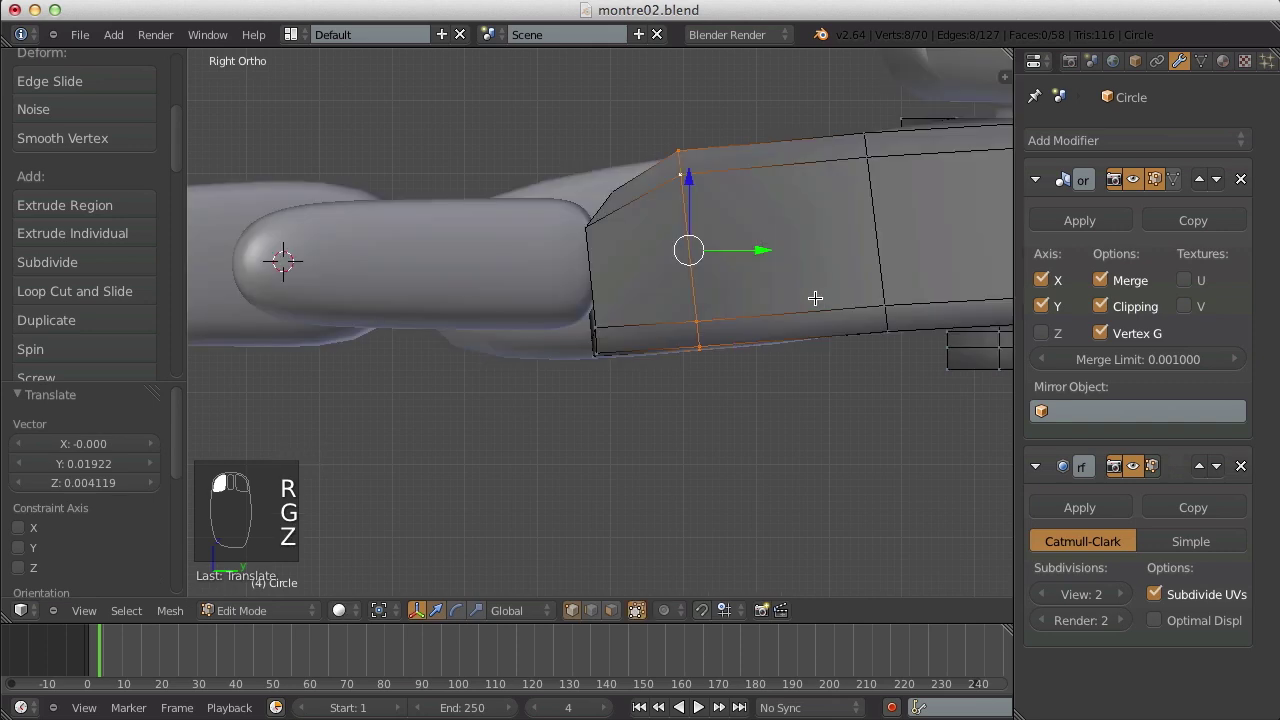
key(a)
key(Tab)
- Examine the reshaped lug and bracelet links from several angles and from directly above
middle_drag(680, 262, 540, 257)
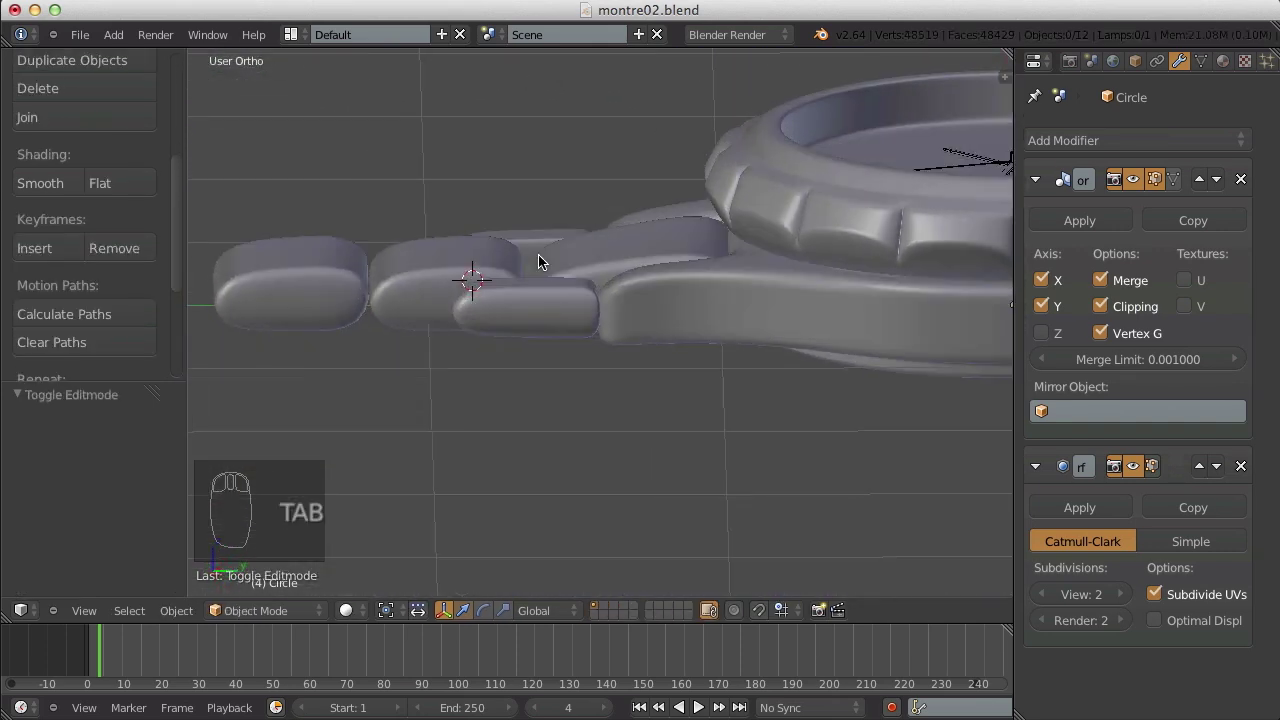
middle_drag(545, 158, 741, 245)
scroll(687, 248, down, 6)
scroll(763, 231, up, 8)
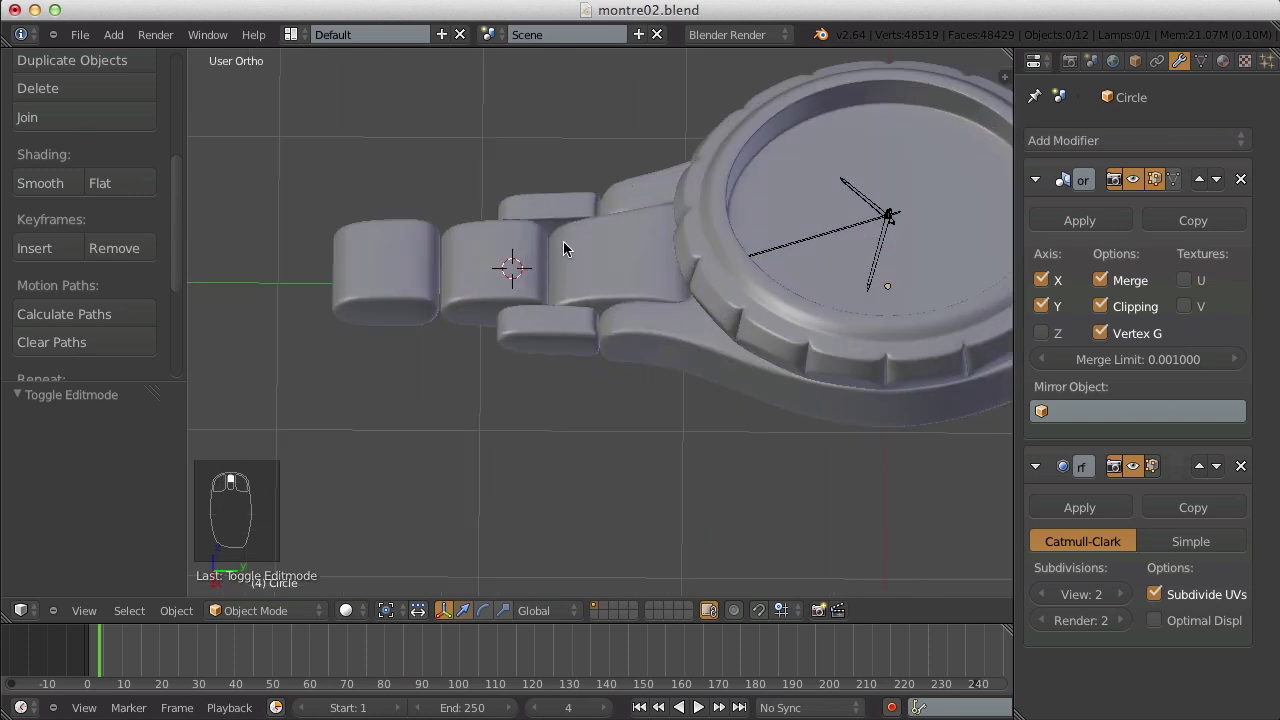
middle_drag(563, 246, 733, 319)
key(KP_7)
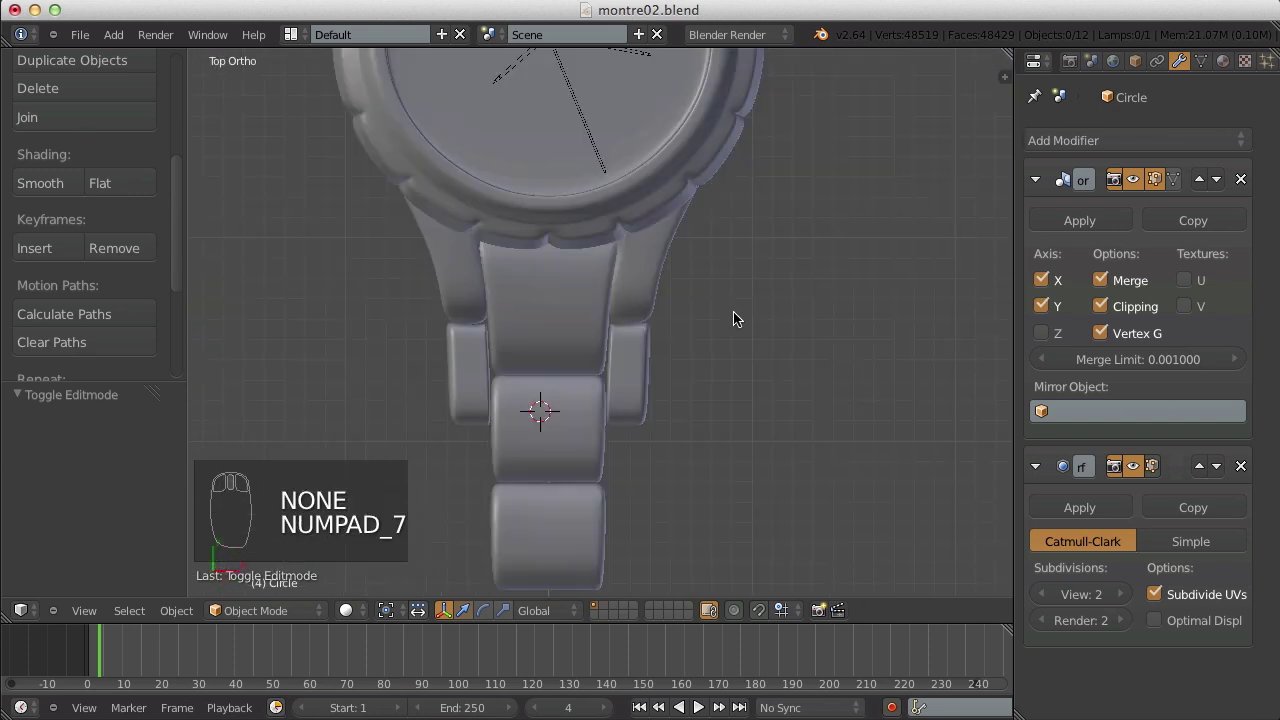
key(Tab)
key(Tab)
- Select the twelve vertices in the bracelet-side part of the center end link and shift them along Y toward the case
right_click(608, 317)
key(Tab)
key(z)
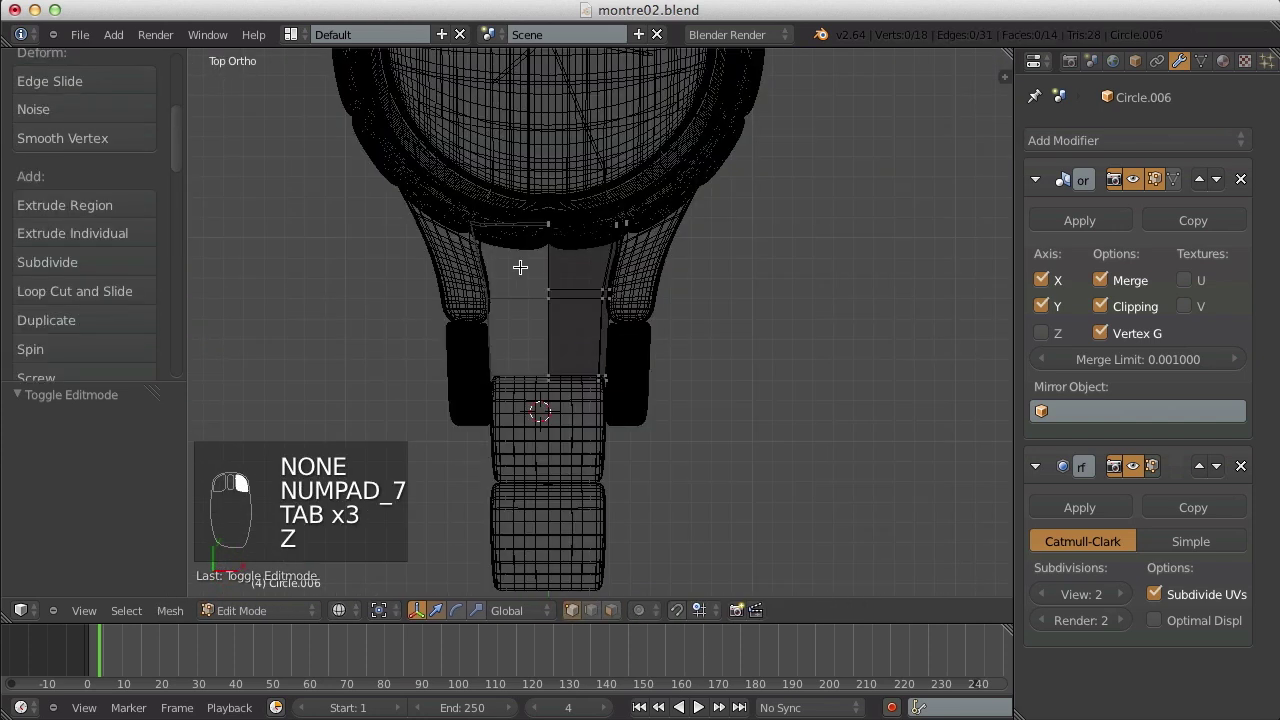
key(b)
drag(501, 258, 737, 548)
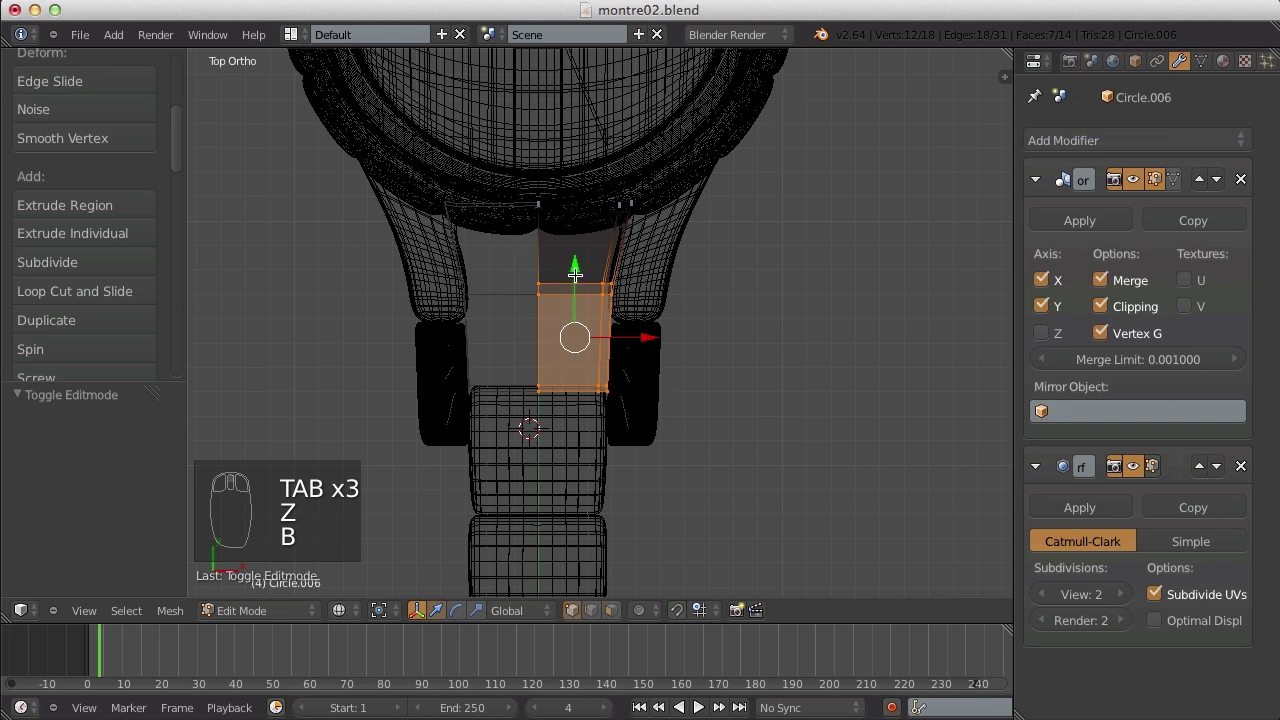
- Shorten the center end link by moving the six vertices at its free end about 0.15 units along Y toward the case
key(a)
key(b)
drag(522, 299, 600, 371)
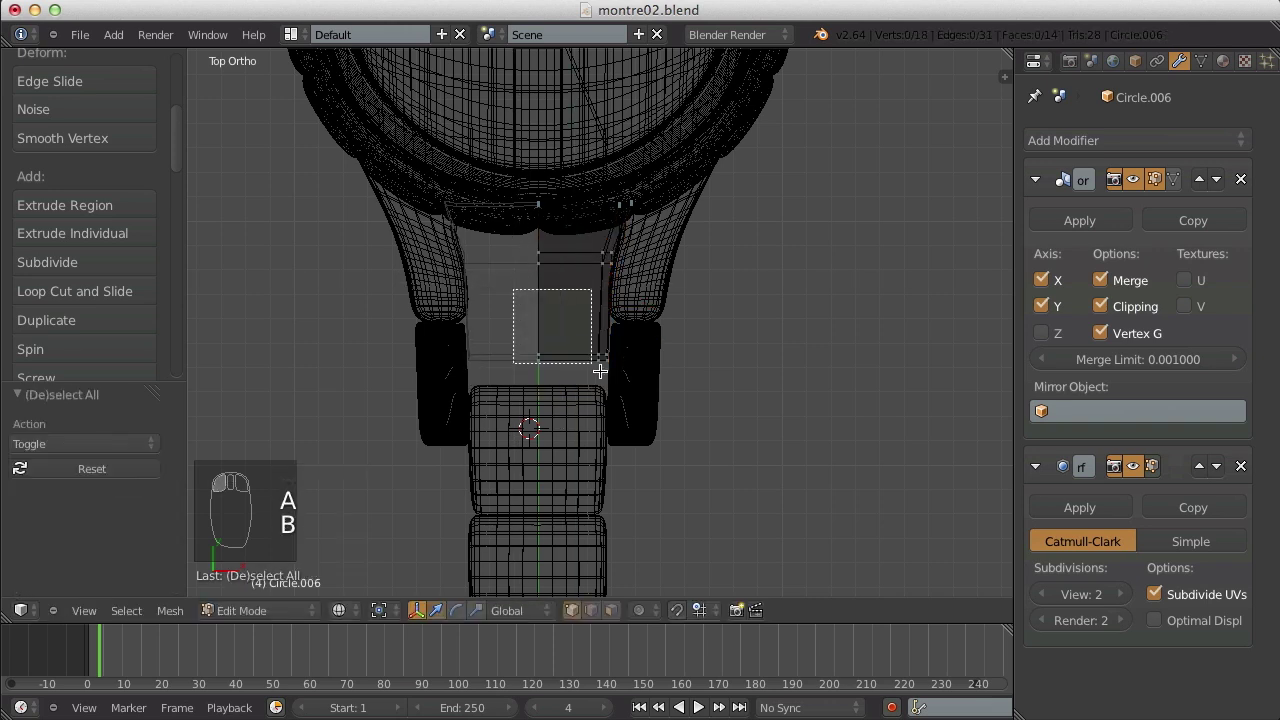
drag(573, 291, 570, 268)
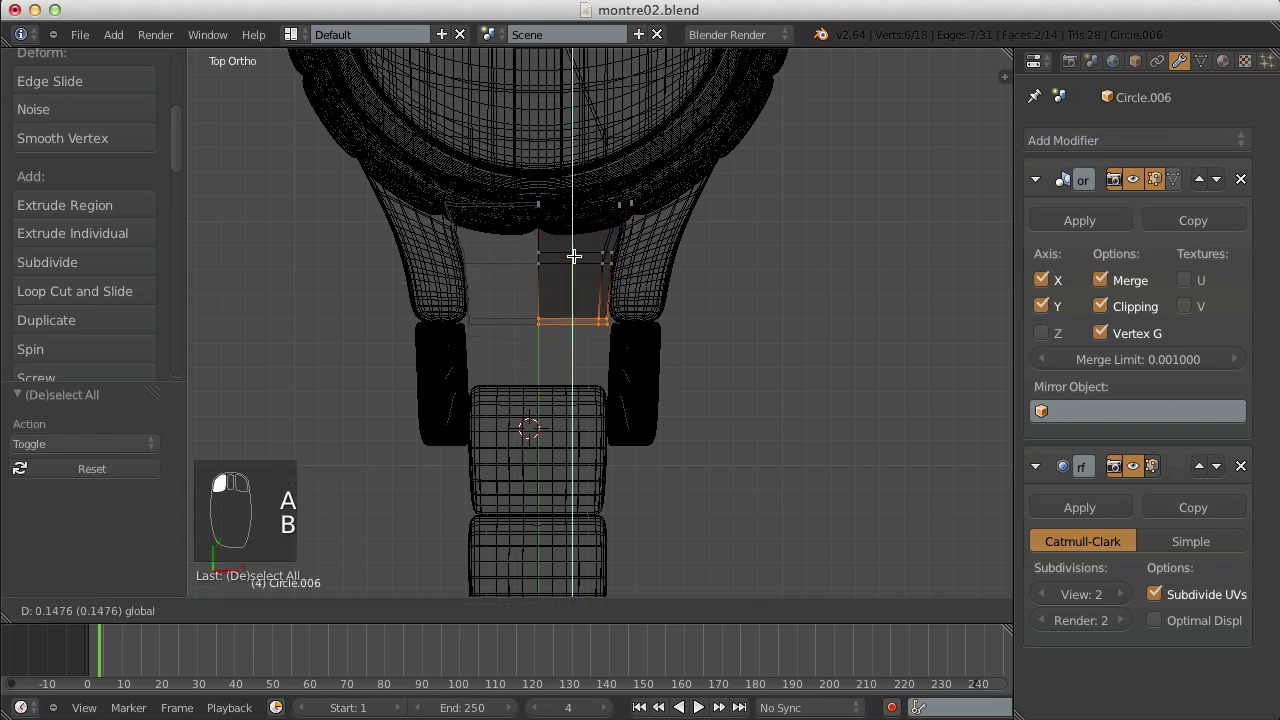
key(Tab)
key(z)
- Select the lug's slanted eight-vertex cross-section ring and straighten it by scaling it to 0 along Y
right_click(643, 289)
key(Tab)
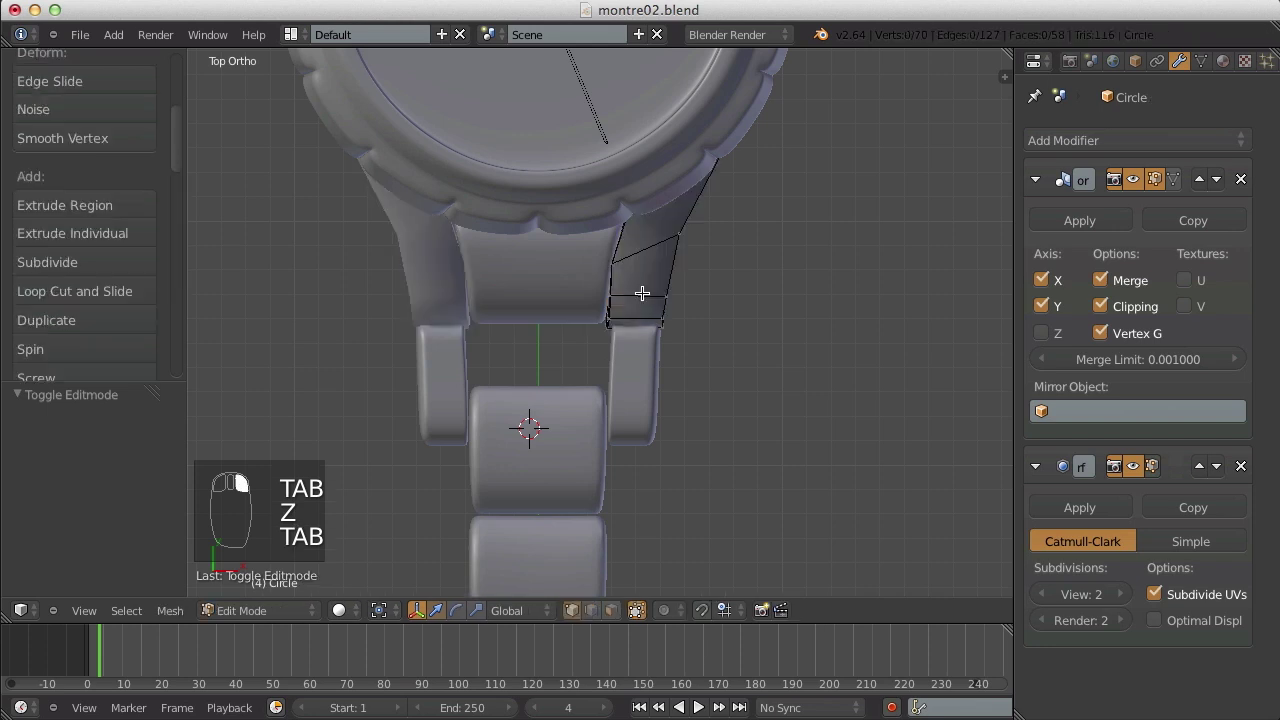
key(z)
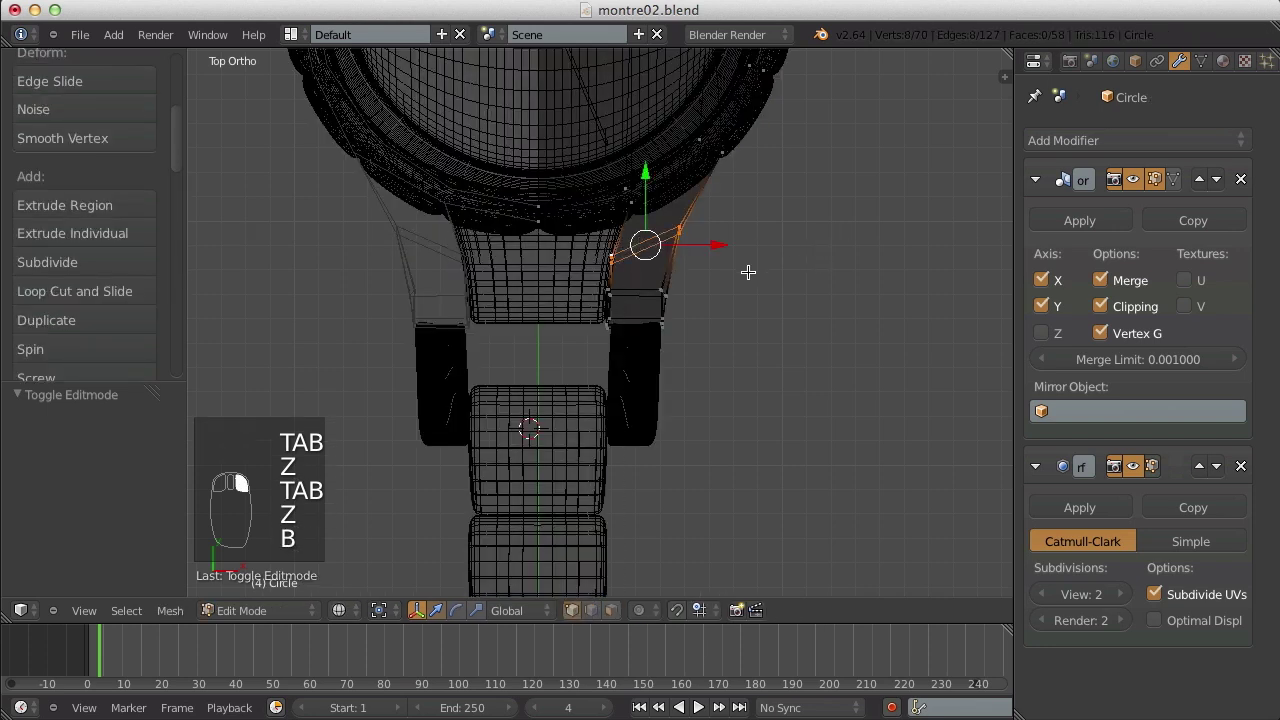
key(y)
click(748, 272)
scroll(748, 272, up, 3)
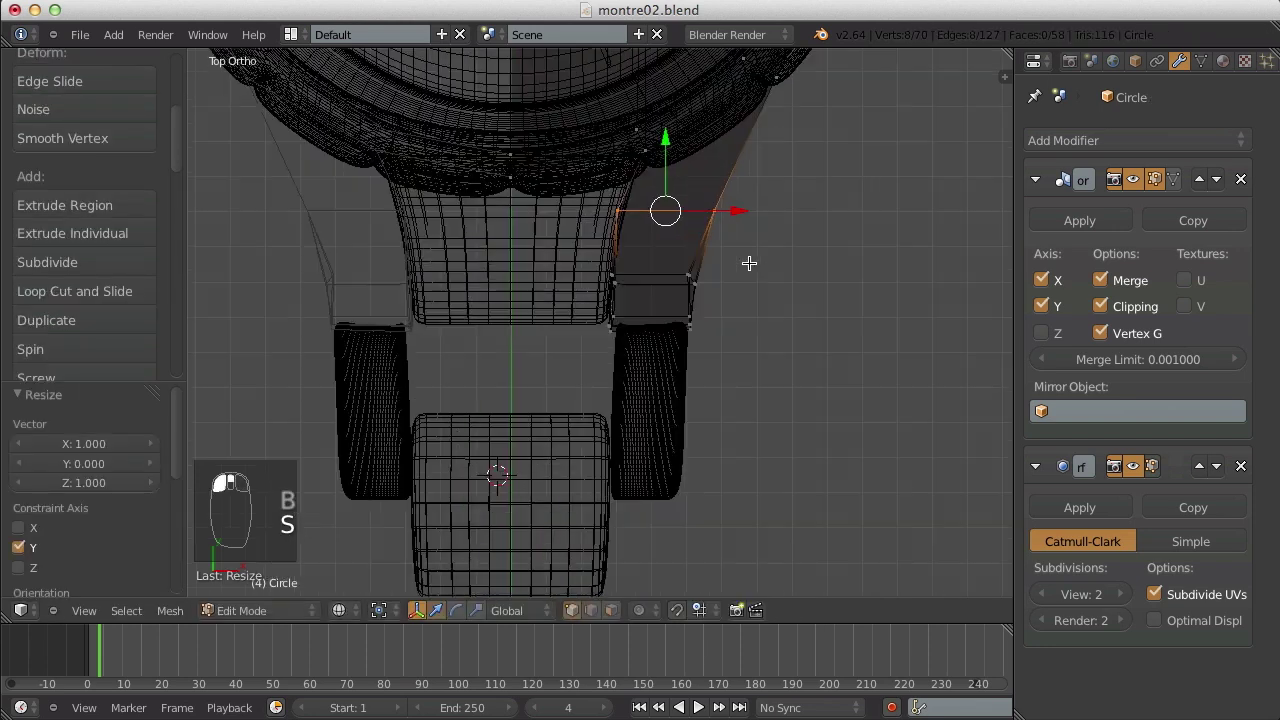
- Narrow the lug's straightened ring to 0.898 along X and move it -0.007117 units along X
key(s)
key(x)
click(853, 193)
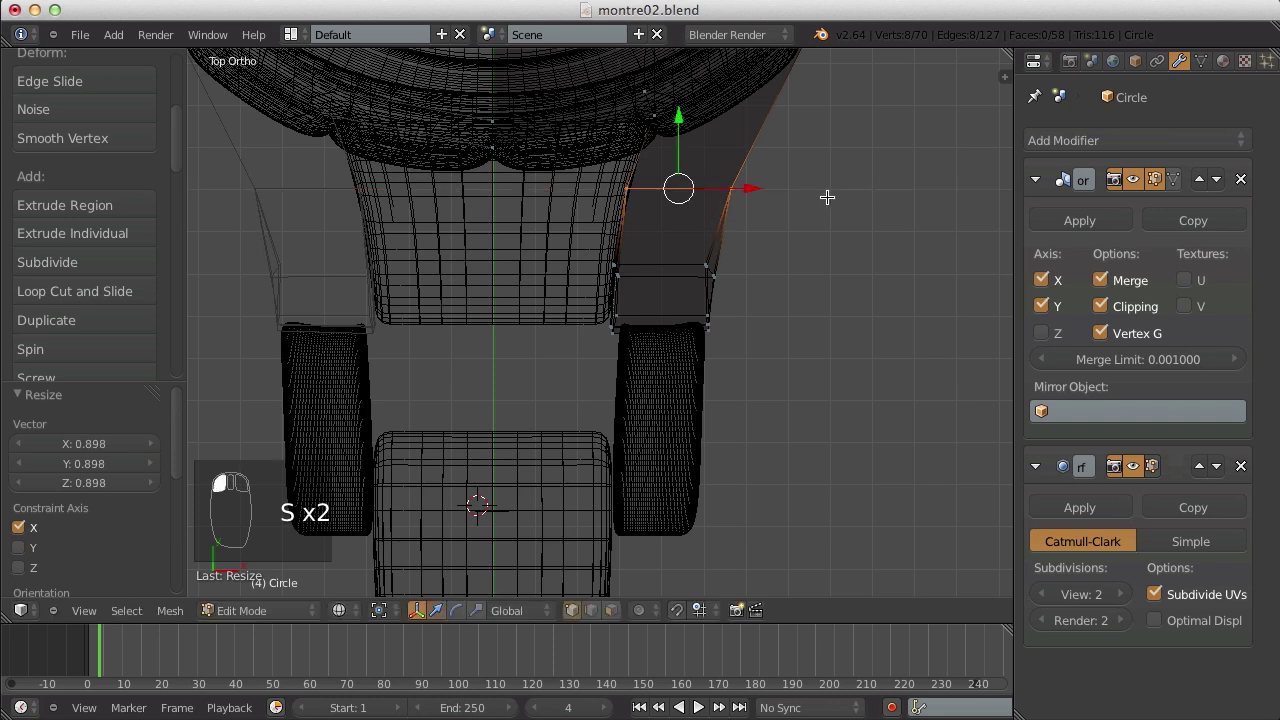
drag(765, 190, 757, 189)
key(z)
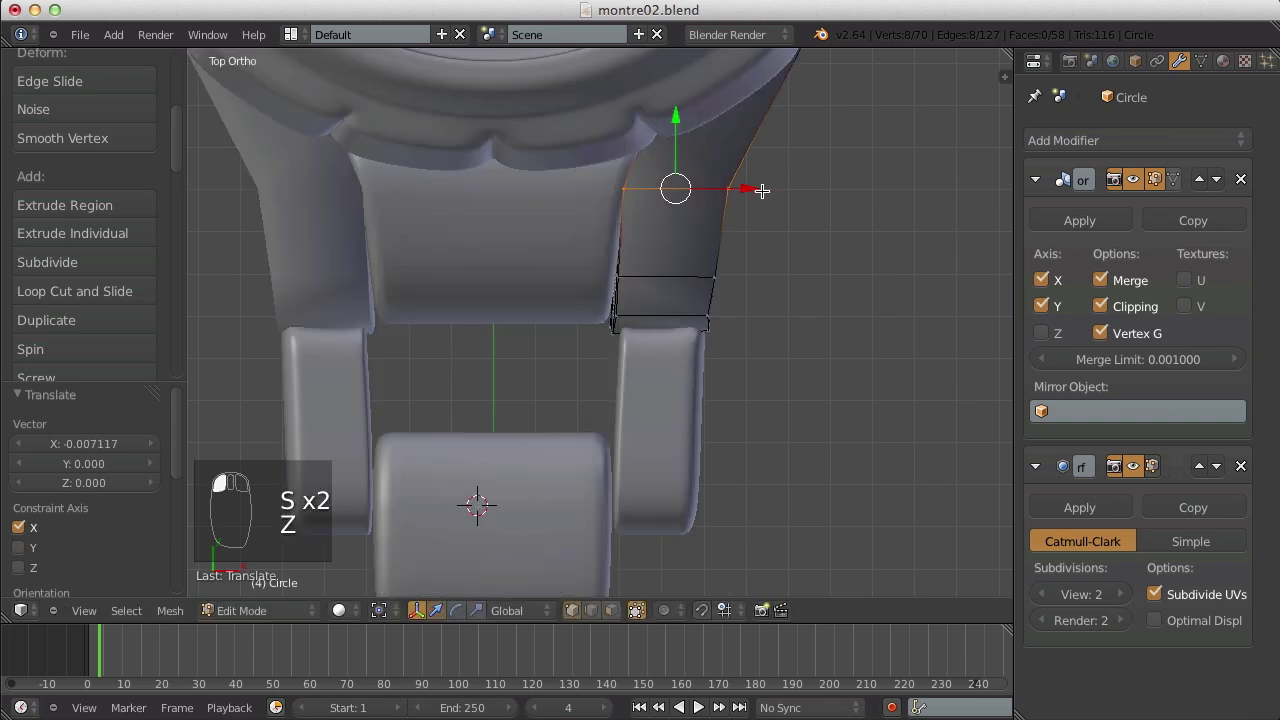
- Rotate the lug's cross-section ring about -7.65° in the side view and nudge it to follow the lug's slope
key(KP_3)
key(z)
key(r)
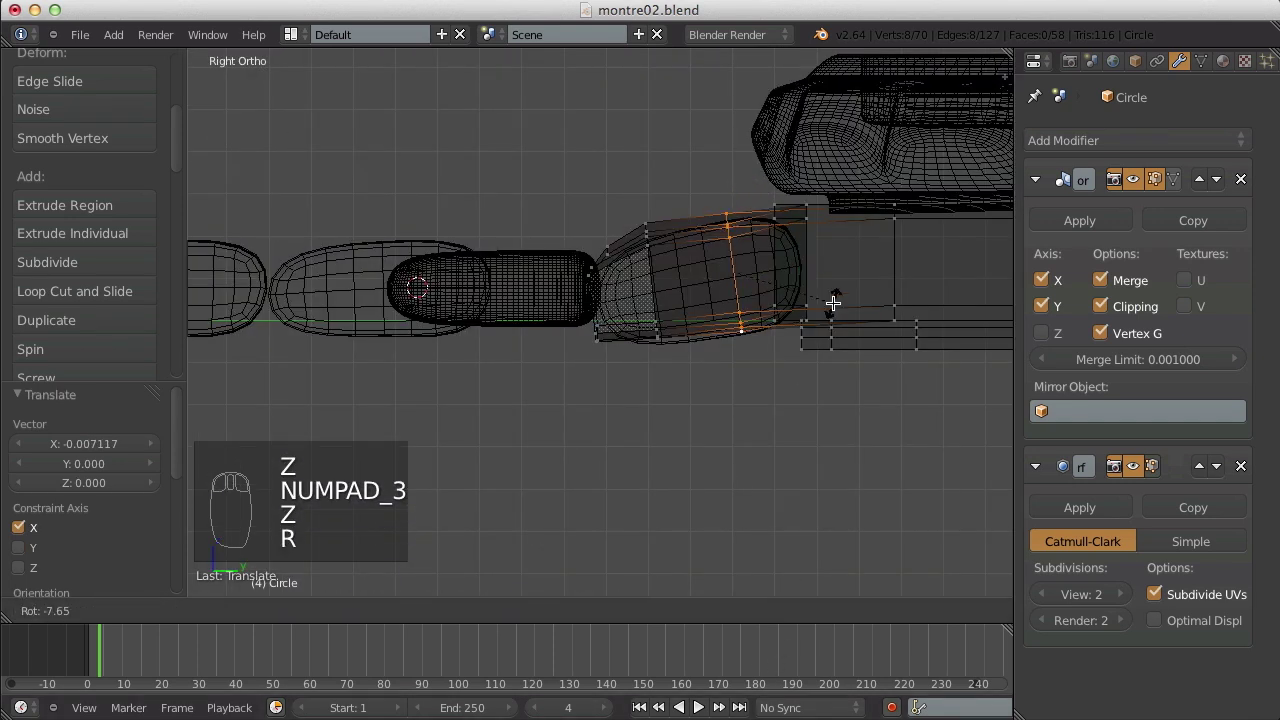
click(830, 305)
key(g)
click(837, 303)
key(z)
key(Tab)
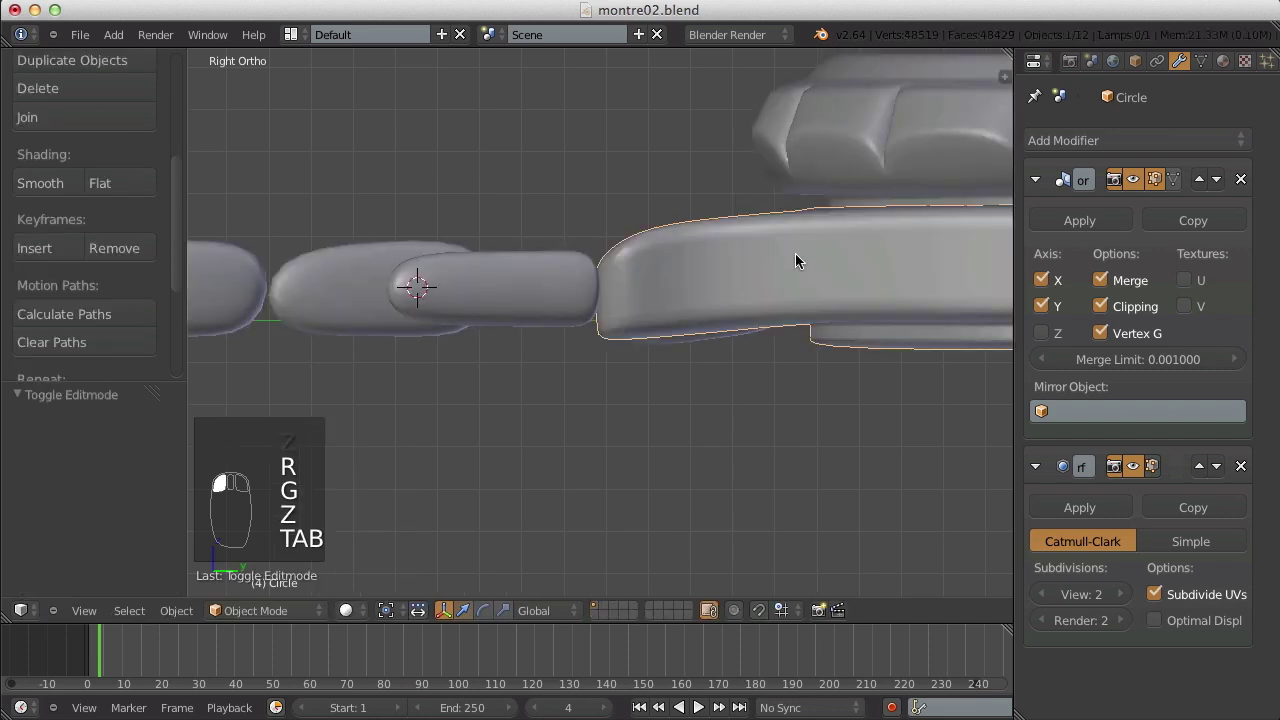
- Clear the selection and examine the smoothed lug and surrounding links from the side and at an angle
key(Tab)
key(a)
key(a)
key(a)
key(Tab)
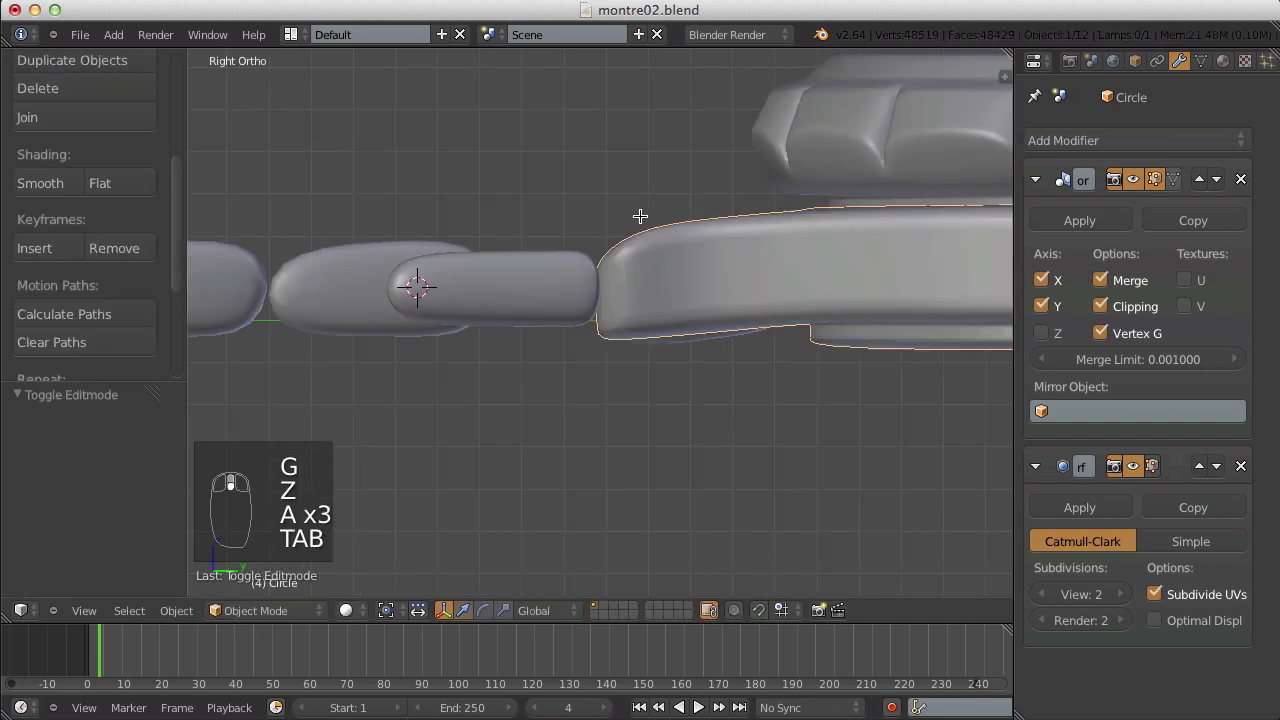
middle_drag(640, 214, 700, 374)
key(a)
key(a)
scroll(560, 326, down, 3)
key(KP_4)
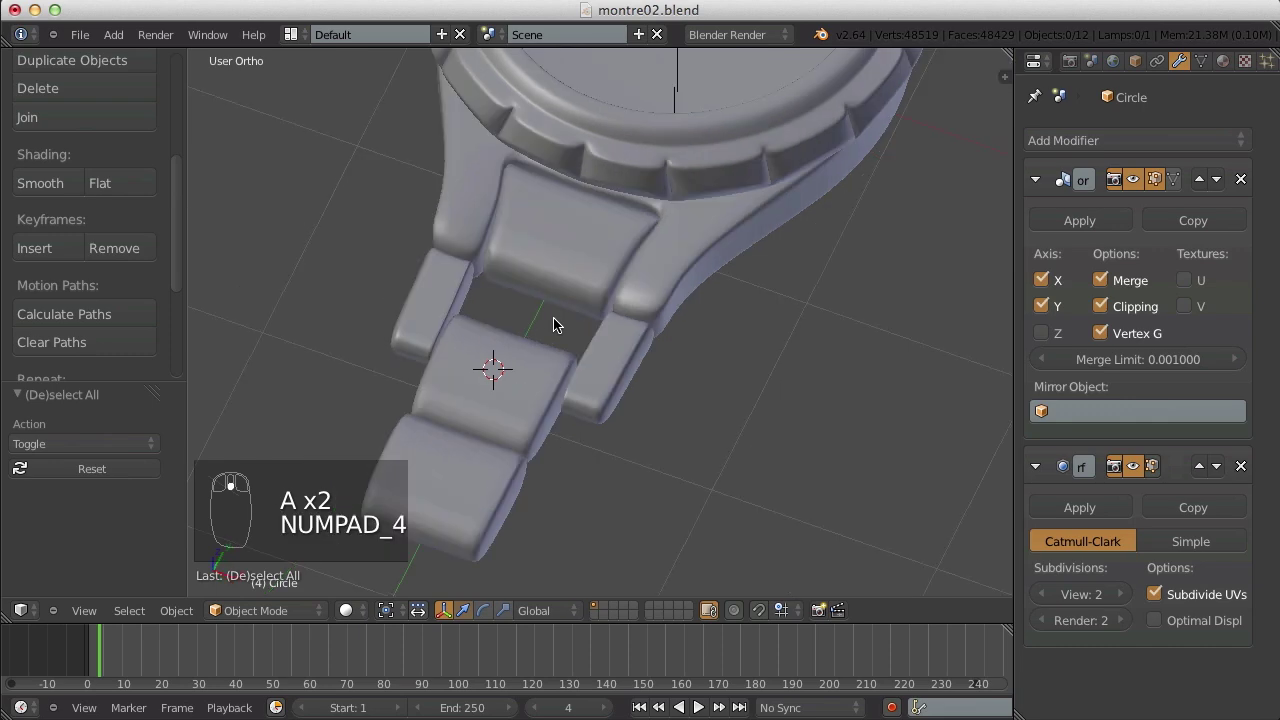
- Select the sixteen vertices at the lug's end, move them 0.08106 units along Y toward the case, and nudge them slightly
key(KP_7)
key(Tab)
key(z)
key(b)
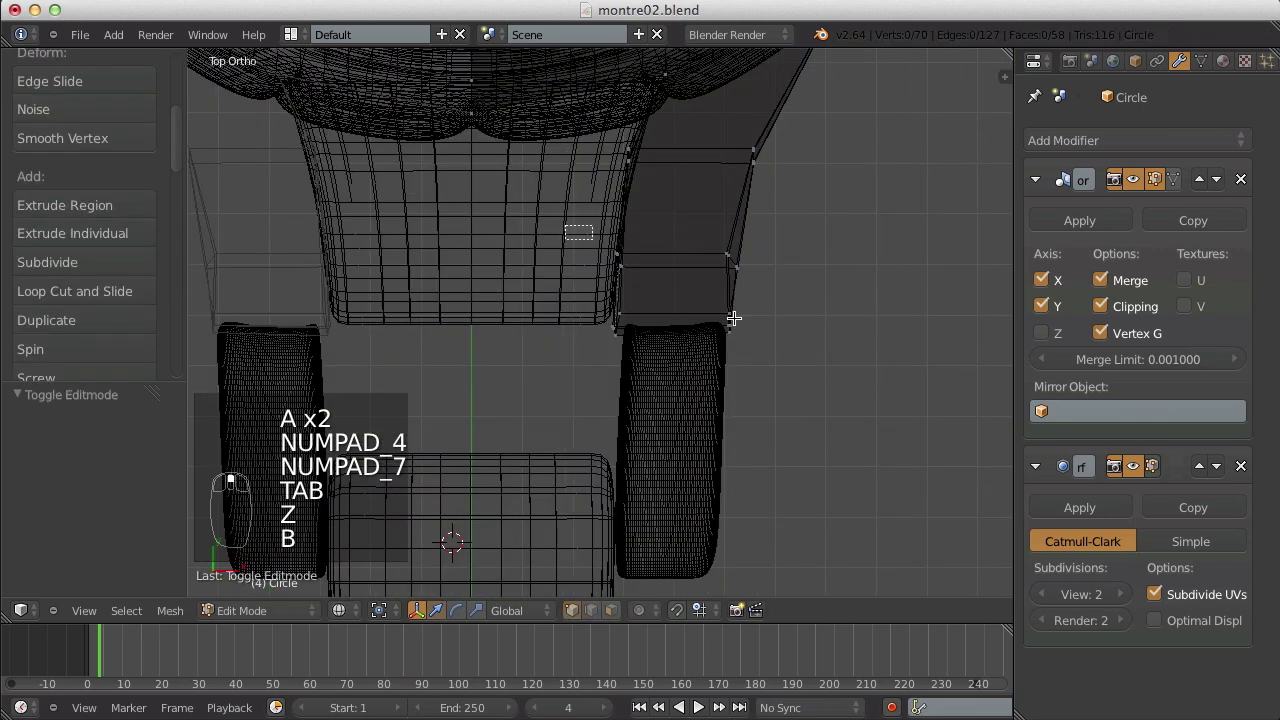
drag(571, 234, 745, 330)
drag(680, 212, 690, 180)
key(g)
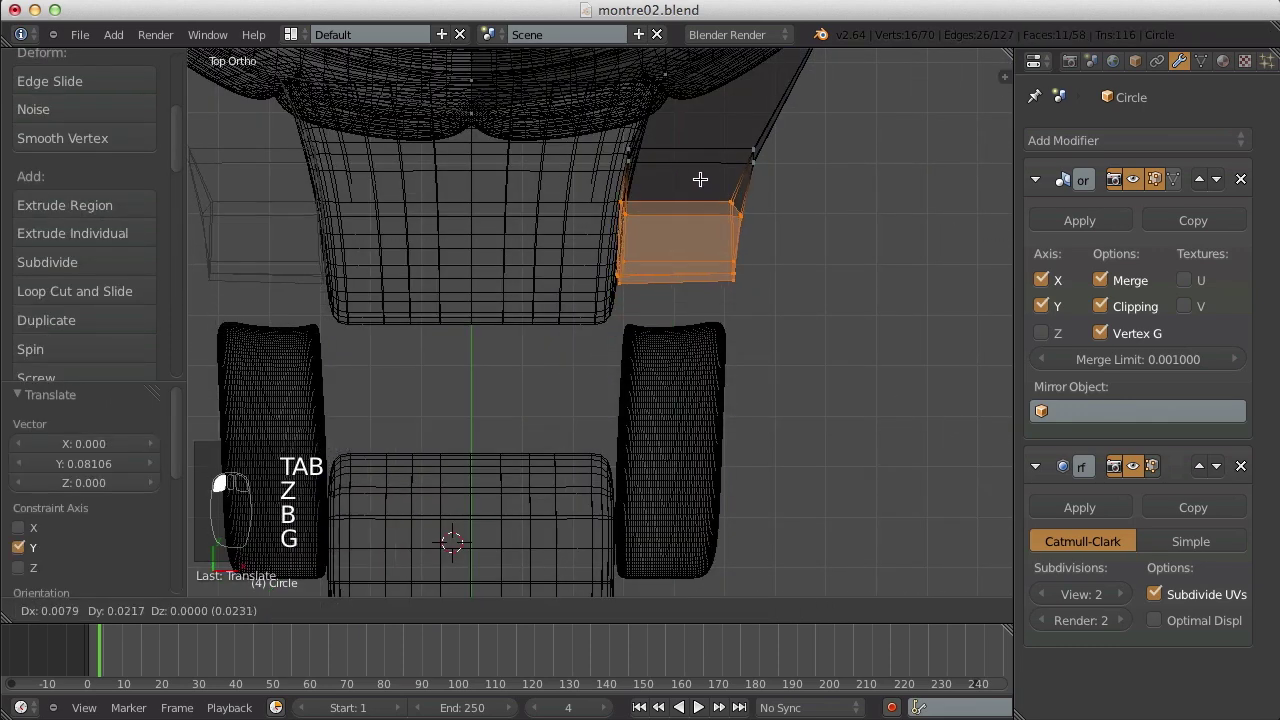
click(692, 176)
- Select the lug's cross-section loop nearest the bezel and edge-slide it by about -0.23
key(a)
alt+right_click(661, 149)
key(z)
scroll(689, 169, down, 3)
key(ctrl+e)
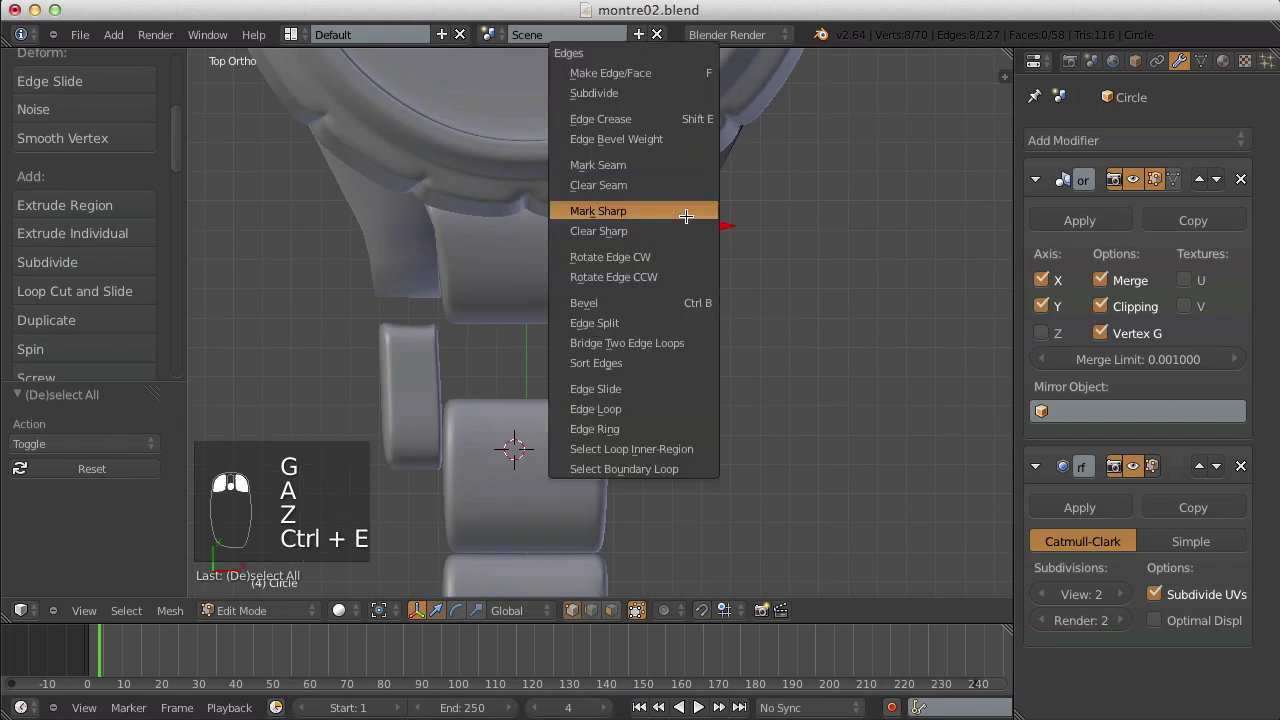
click(652, 386)
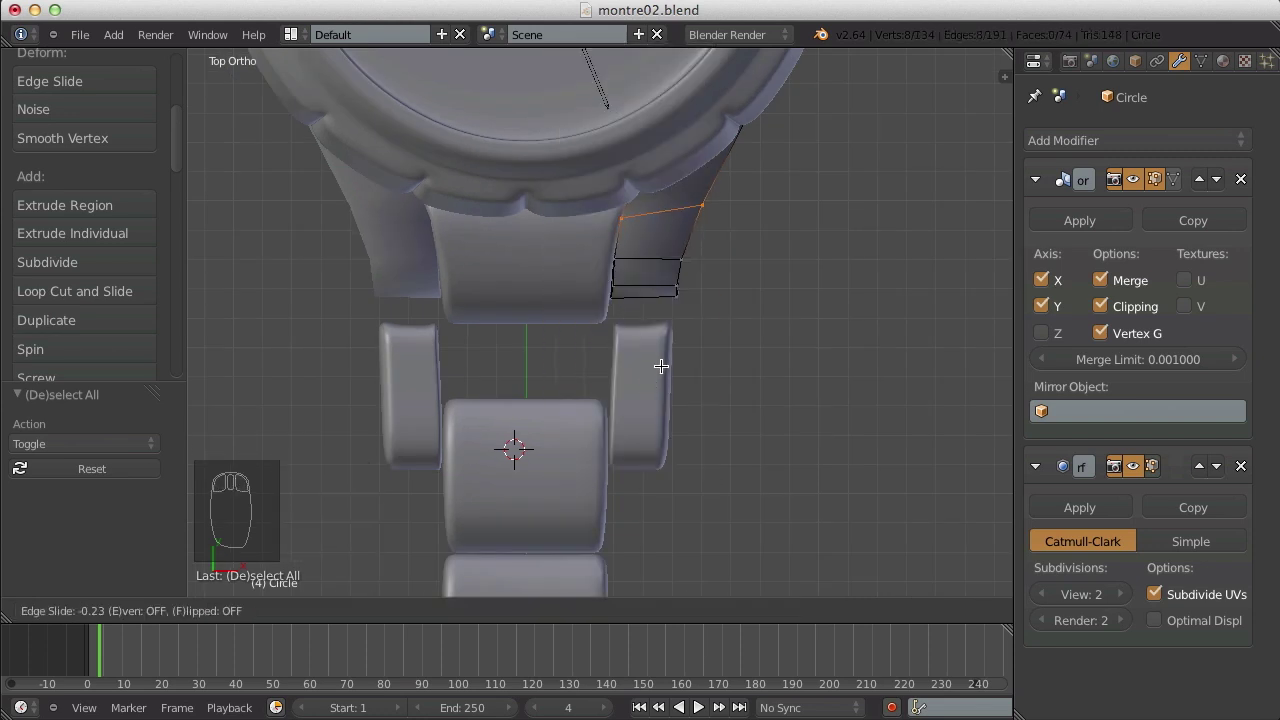
click(662, 363)
- Adjust the position of the vertices at the slid loop on the lug's outer side
key(z)
key(a)
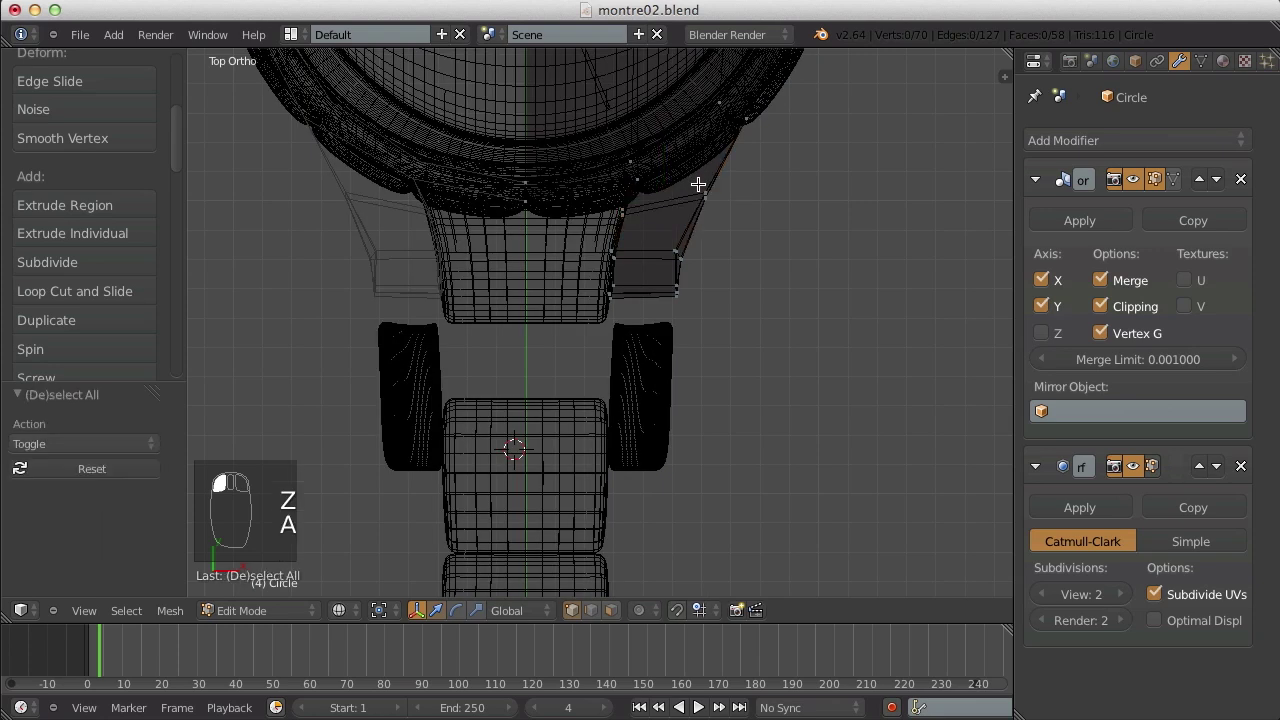
click(723, 212)
scroll(722, 216, down, 3)
key(Tab)
key(z)
key(a)
key(a)
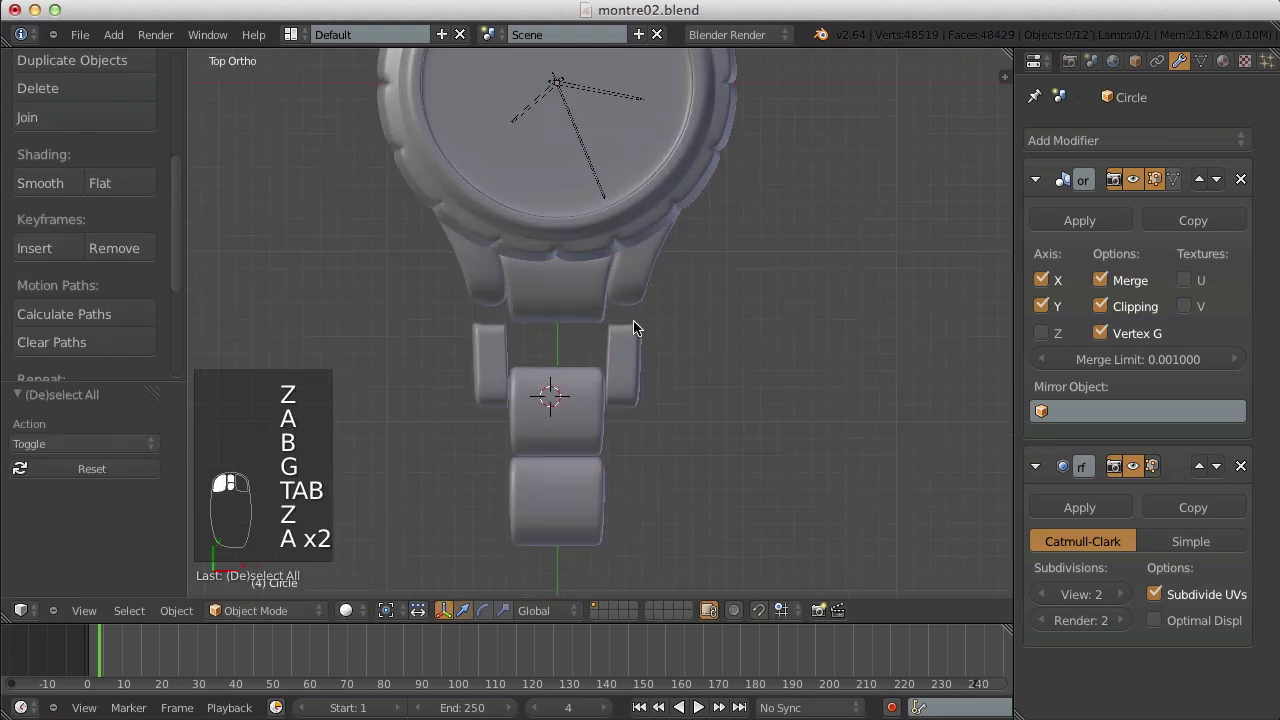
- Move the side links and both center links along Y toward the case, bringing the first center link against the end link
scroll(628, 335, up, 5)
right_click(622, 352)
scroll(509, 366, down, 3)
shift+right_click(503, 428)
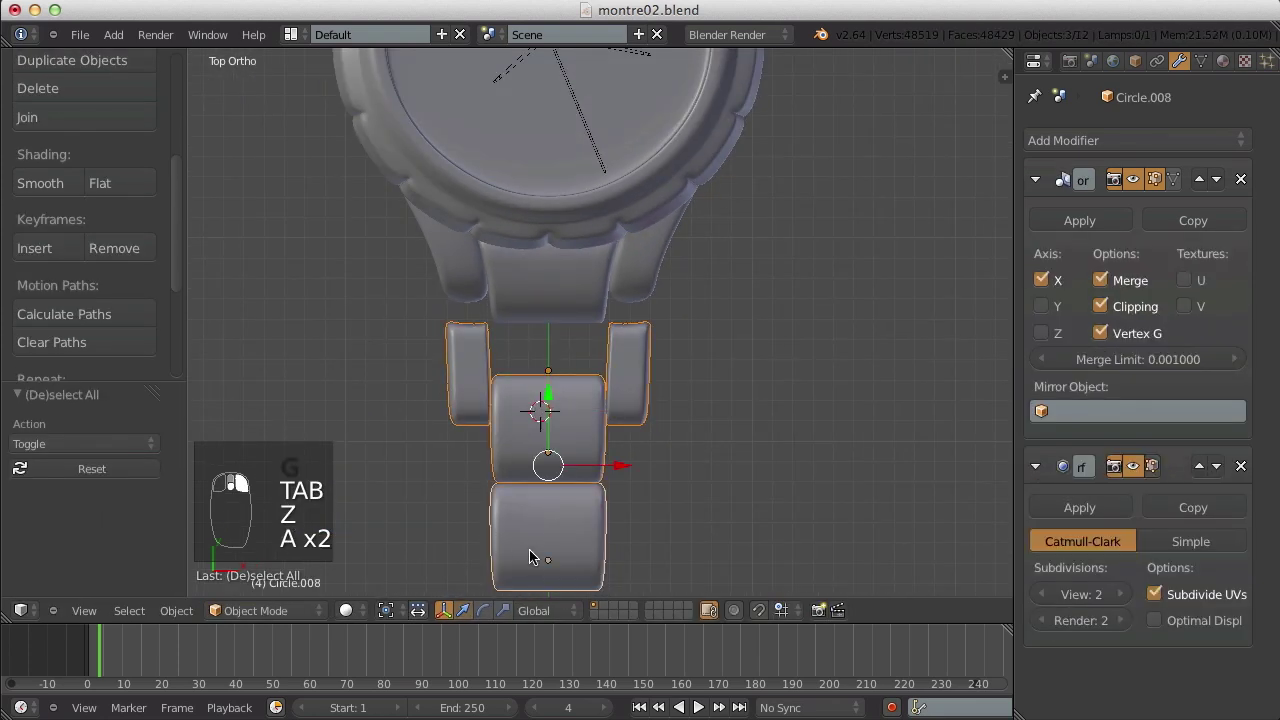
drag(543, 410, 557, 321)
key(a)
key(a)
scroll(703, 428, up, 2)
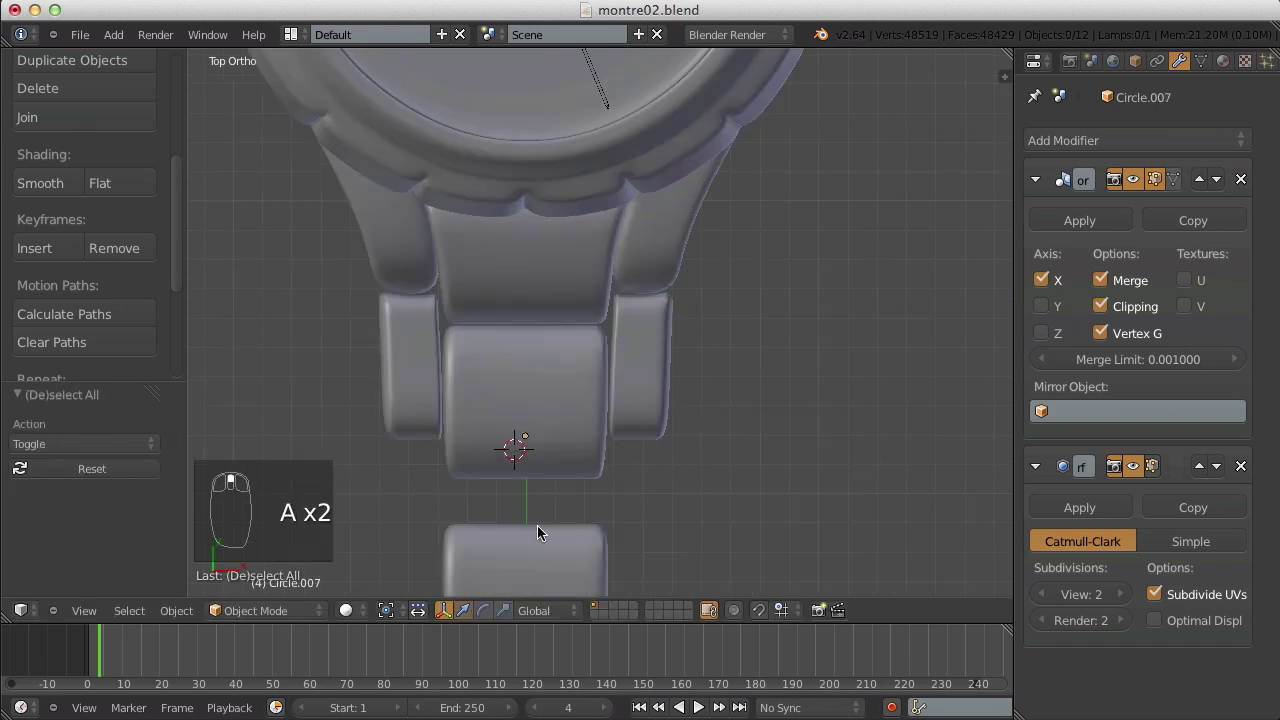
- Delete the outermost center link of the bracelet
click(583, 467)
key(z)
right_click(585, 463)
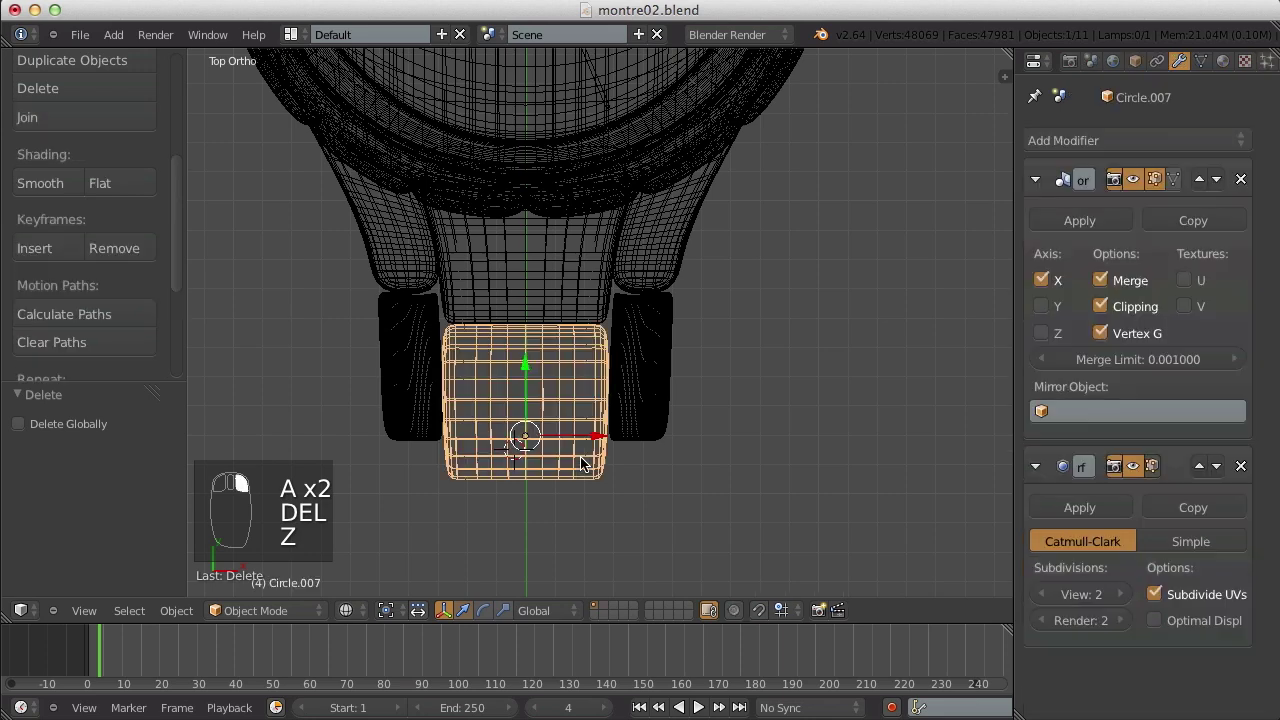
key(z)
key(Tab)
key(z)
key(a)
key(Tab)
- Open the mesh of the mirrored side links for editing in solid view
right_click(643, 402)
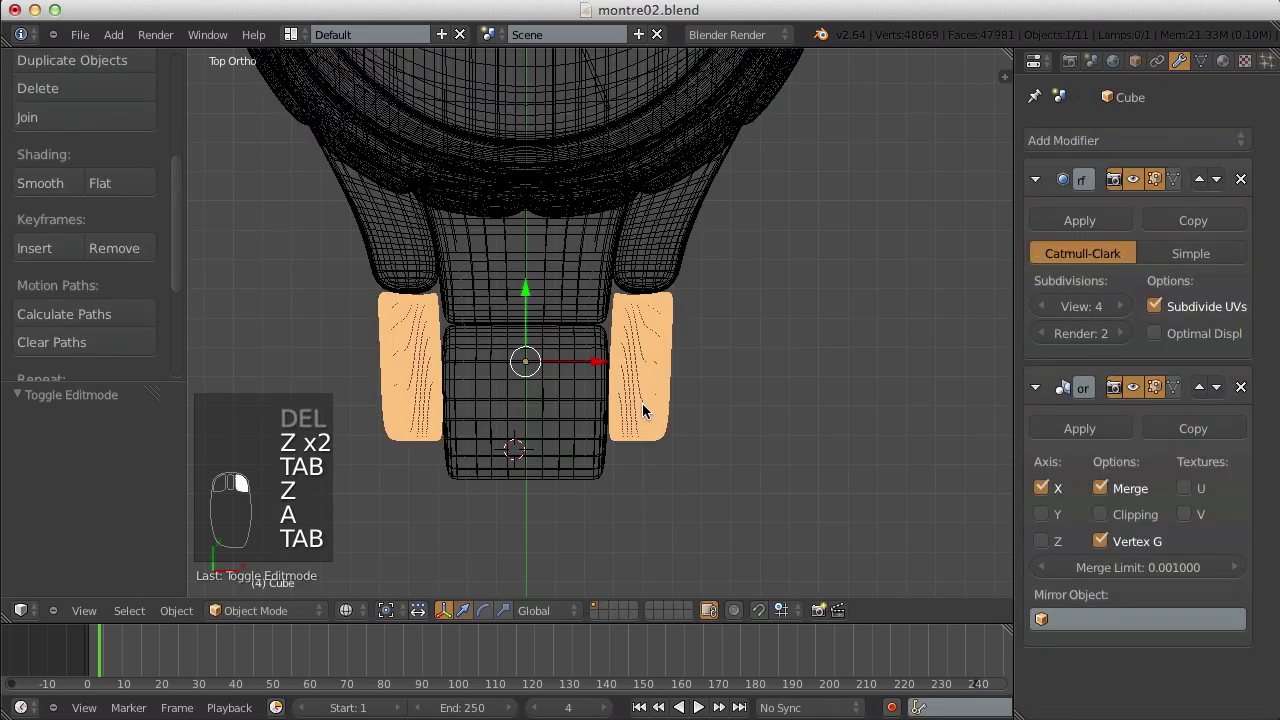
key(Tab)
key(z)
- Try to scale the side link's entire mesh and undo the change
key(s)
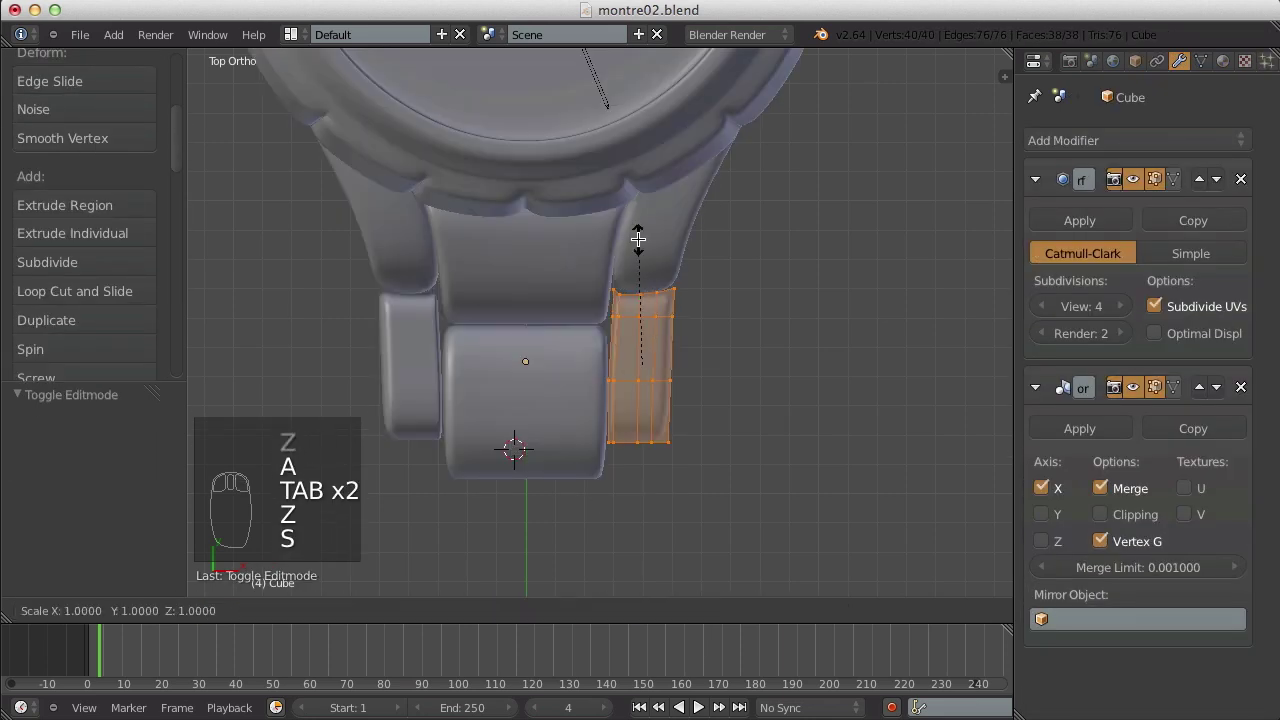
click(640, 300)
key(ctrl+z)
- Delete the side link's crosswise edge loop nearest the case
key(a)
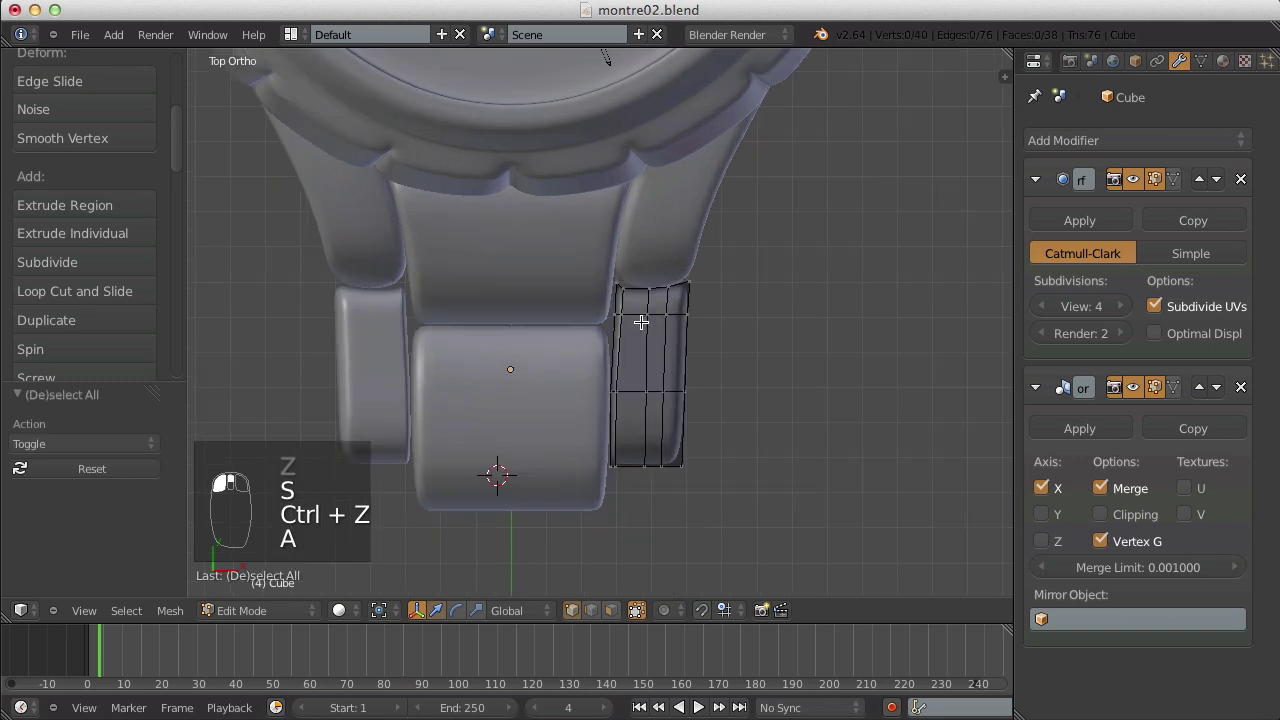
key(x)
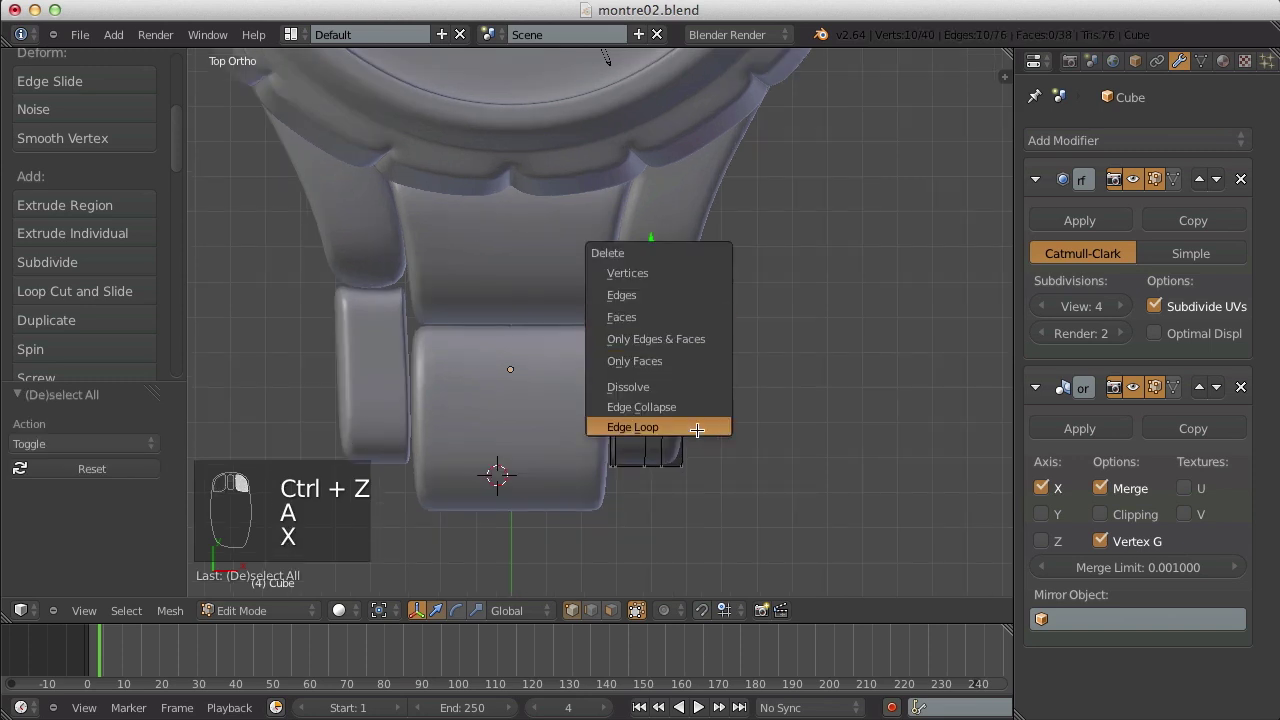
click(697, 430)
key(z)
- Shorten the side links by moving the twenty vertices of their outer half along Y toward the case
key(a)
key(b)
drag(577, 366, 714, 503)
drag(642, 366, 648, 325)
key(Tab)
key(z)
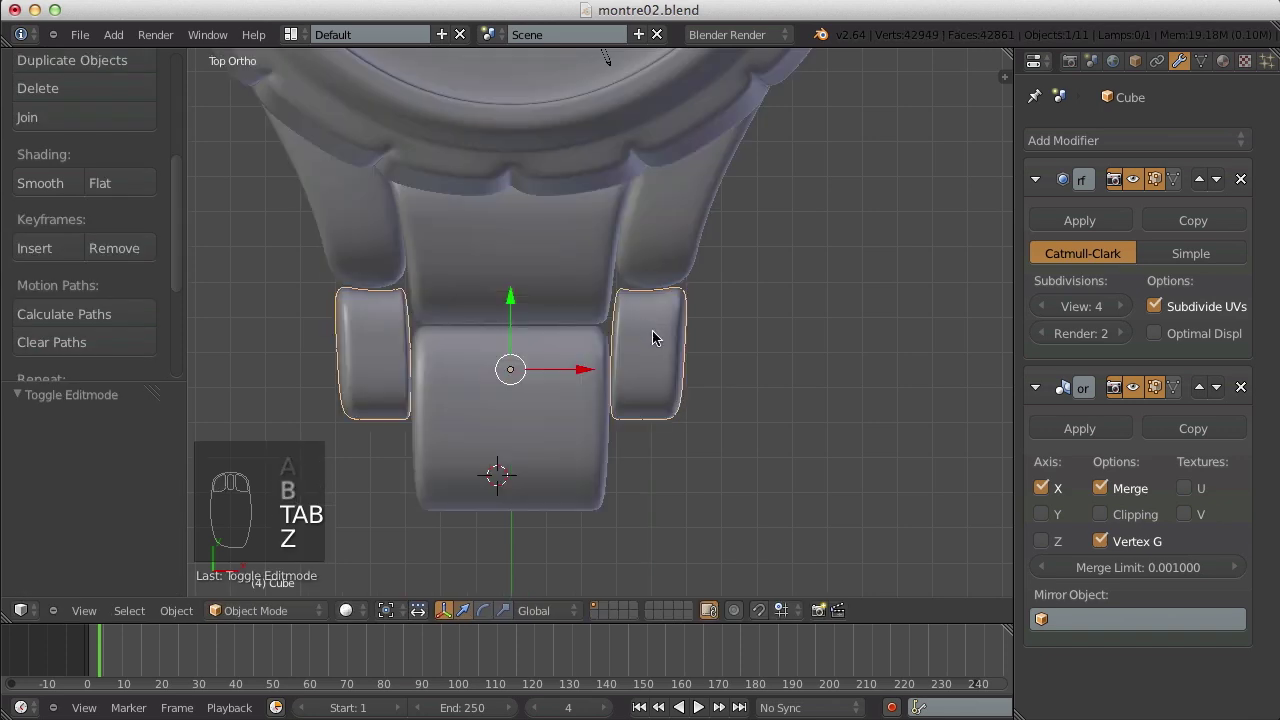
- Examine the side link's mesh in side view, including the vertices at its case-side end
key(a)
key(KP_3)
key(Tab)
key(z)
scroll(657, 352, up, 5)
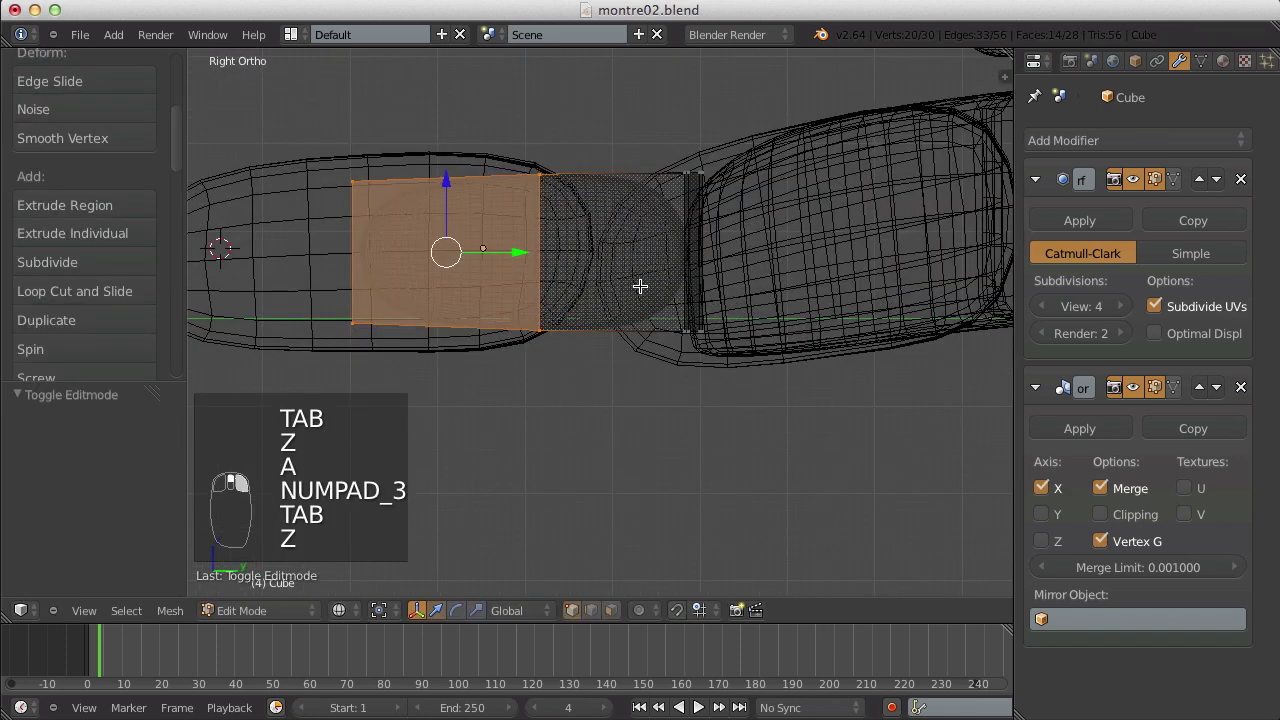
key(a)
key(b)
drag(585, 85, 795, 462)
key(a)
key(z)
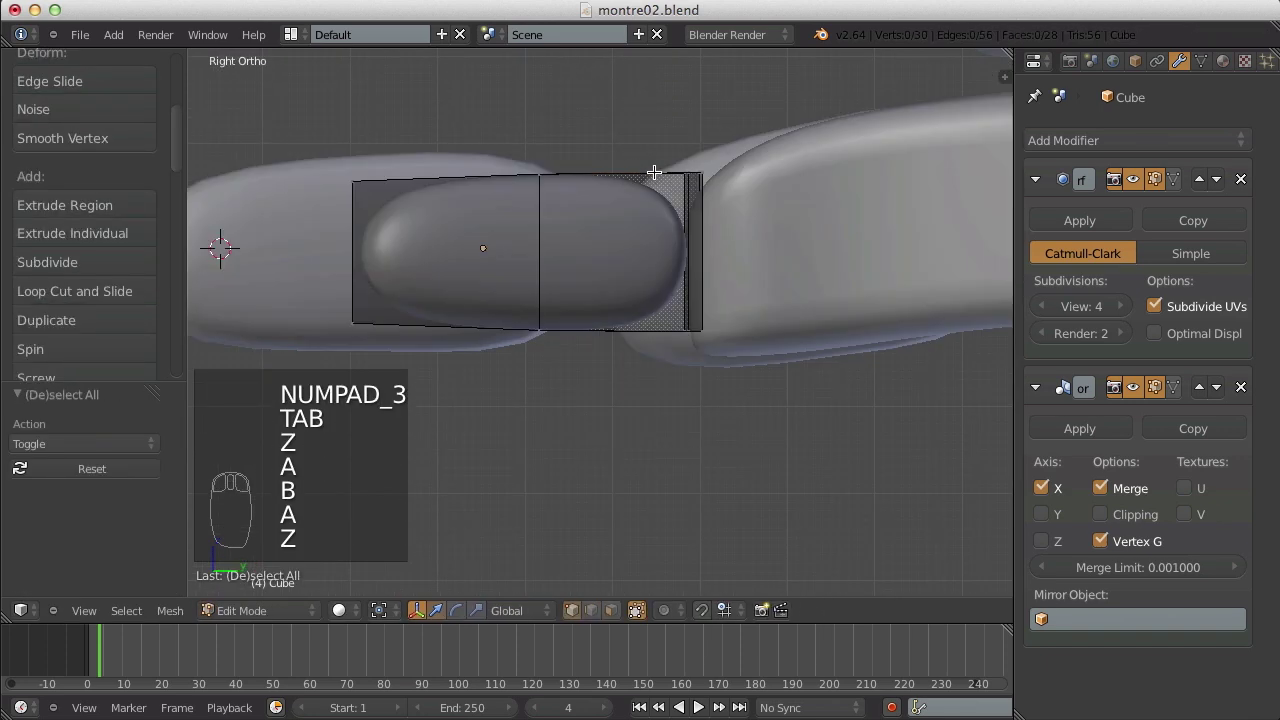
- Add a centred crosswise loop cut in each half of the side link's length
key(ctrl+r)
click(653, 172)
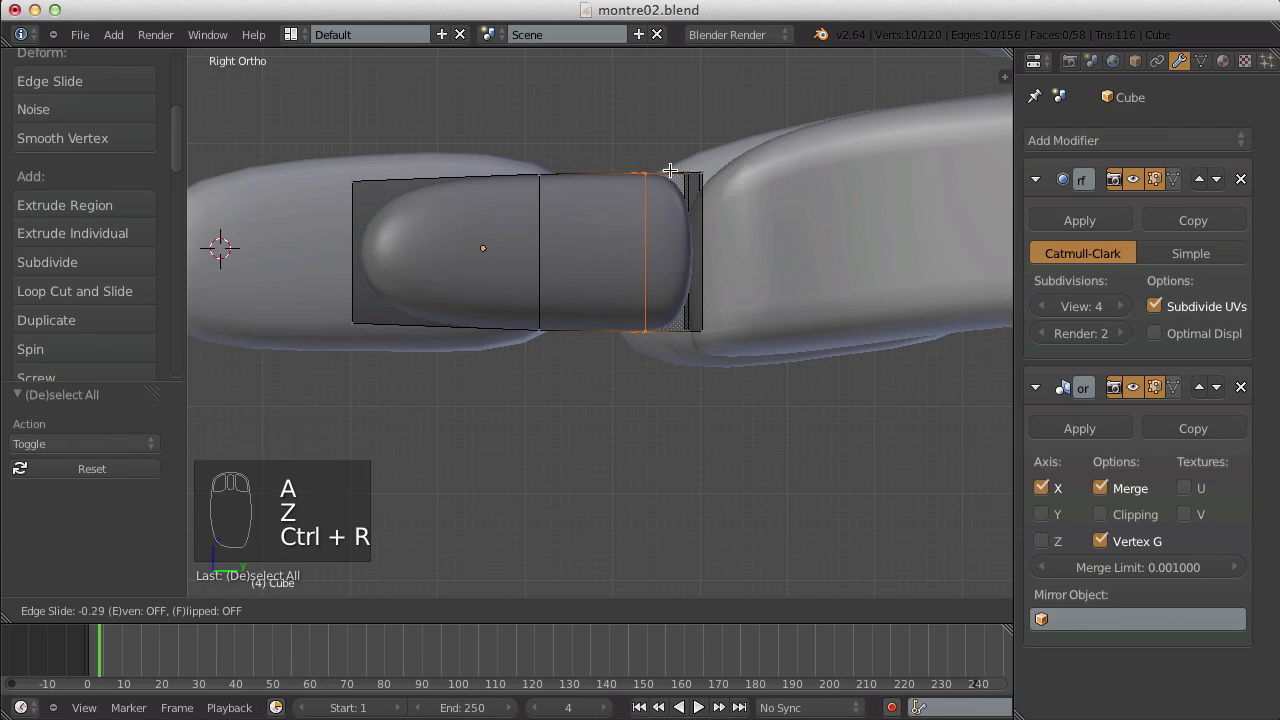
click(655, 176)
key(a)
key(ctrl+r)
click(483, 177)
click(480, 175)
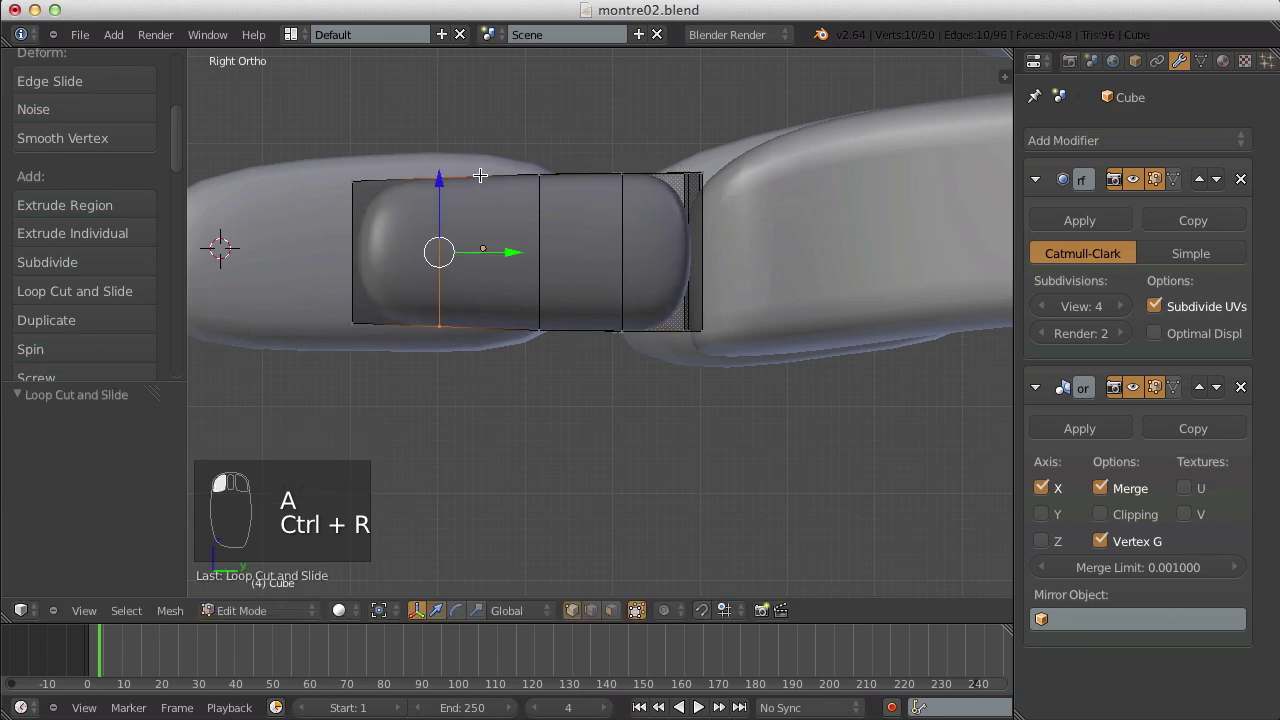
- Delete the lengthwise edge loop near the outer side of the side link
key(Tab)
scroll(483, 218, down, 7)
middle_drag(474, 244, 694, 349)
scroll(655, 345, up, 4)
key(Tab)
key(a)
key(a)
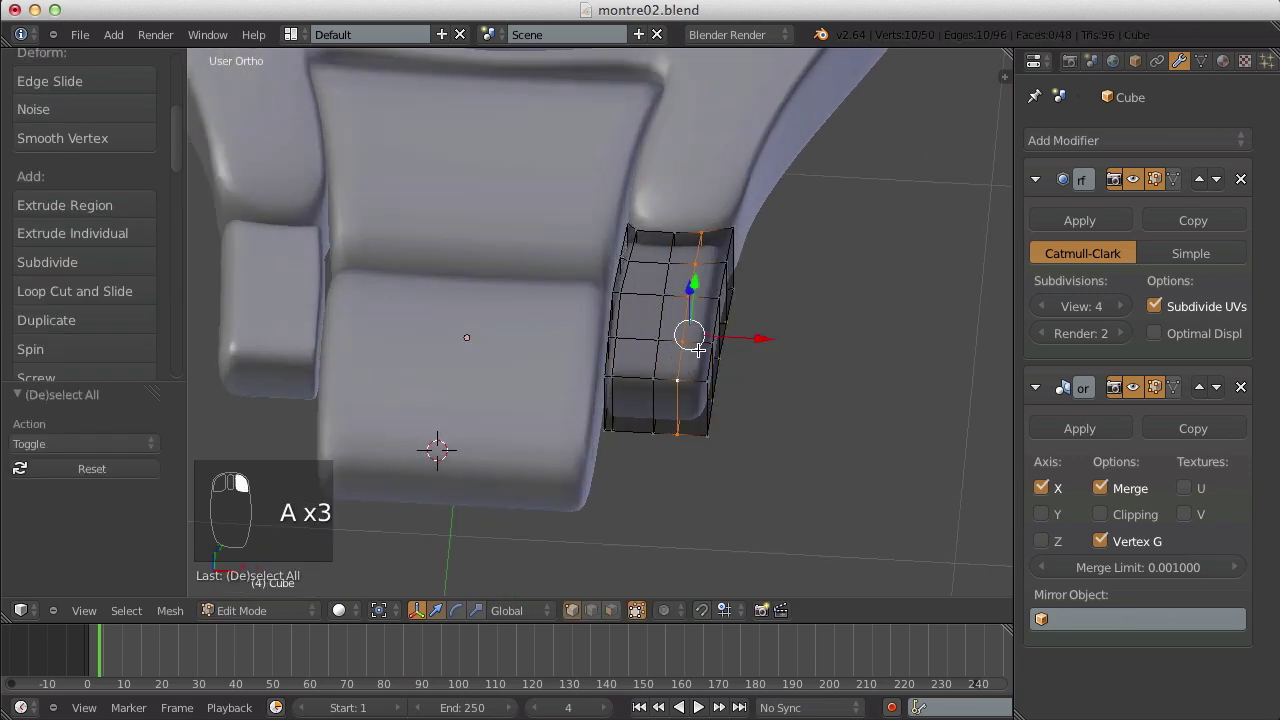
key(x)
middle_drag(698, 353, 717, 394)
- Edge Slide the side link's inner lengthwise edge loop by about 0.27 toward the middle of the link
key(Tab)
scroll(700, 371, up, 5)
key(a)
key(a)
key(a)
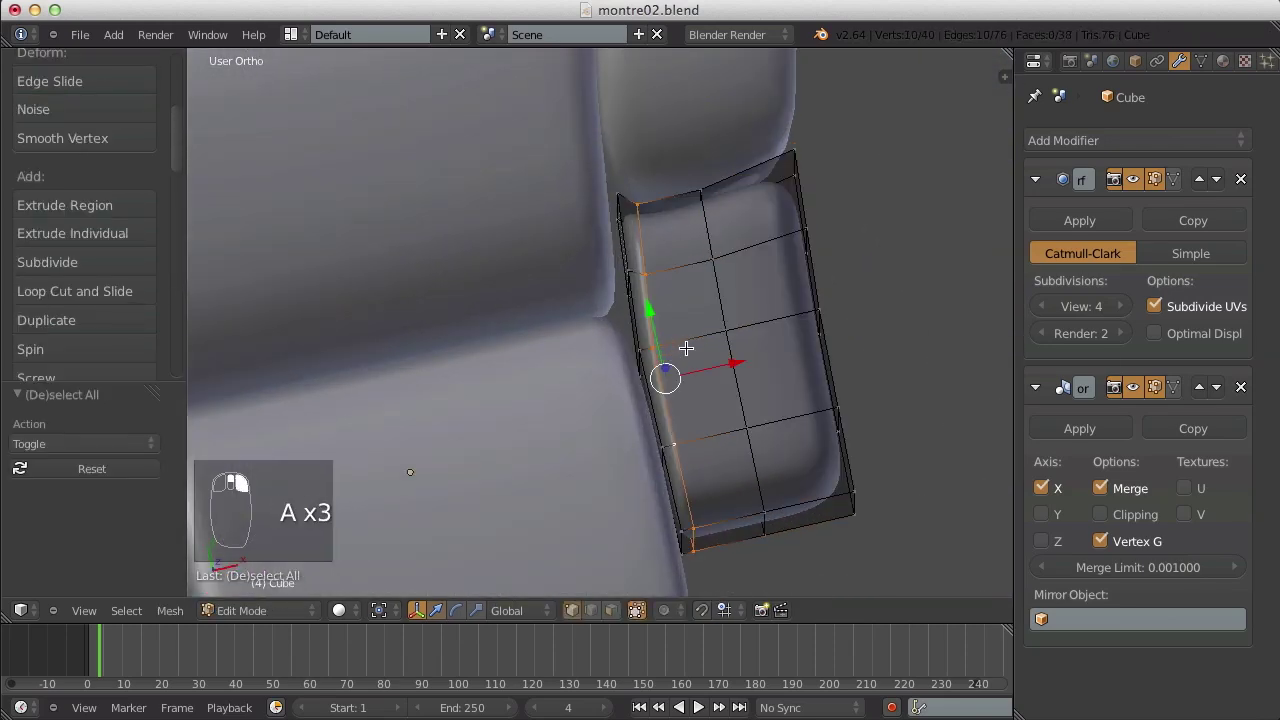
key(ctrl+e)
click(655, 389)
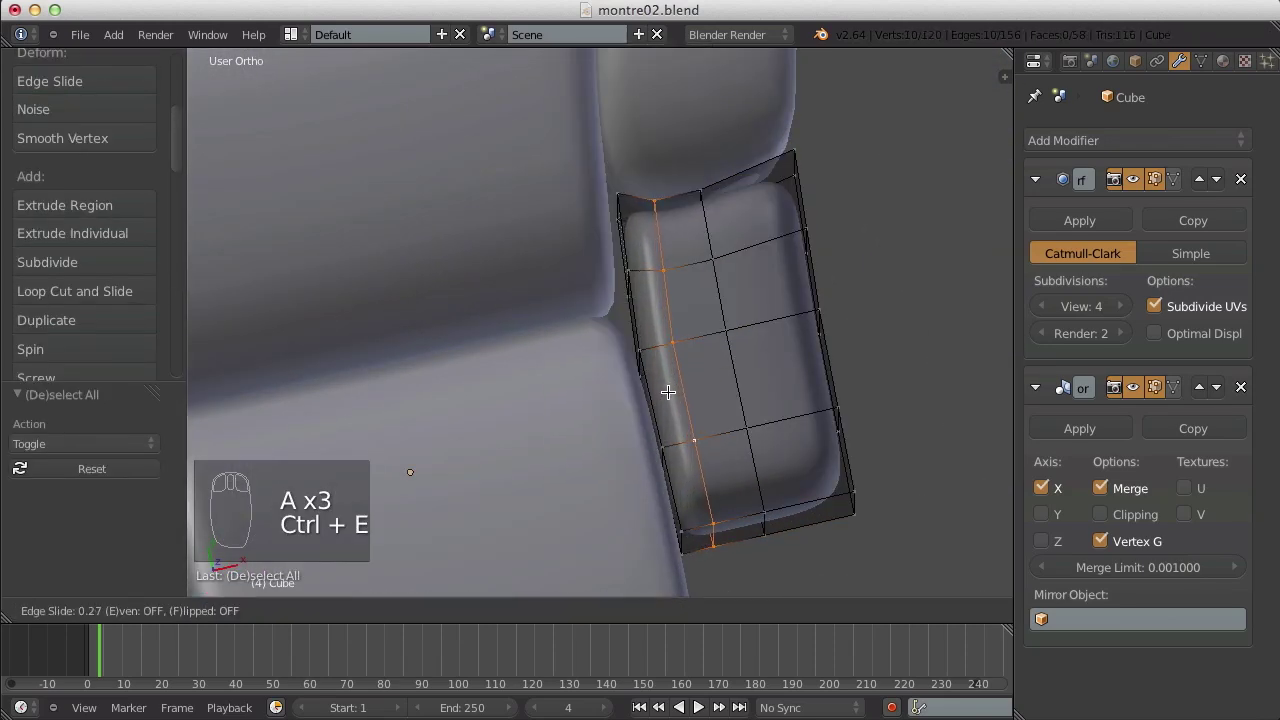
click(668, 392)
key(Tab)
- In top view wireframe, move the inner lengthwise loop's two case-end vertices about 0.012 along Y toward the case
key(KP_7)
key(Tab)
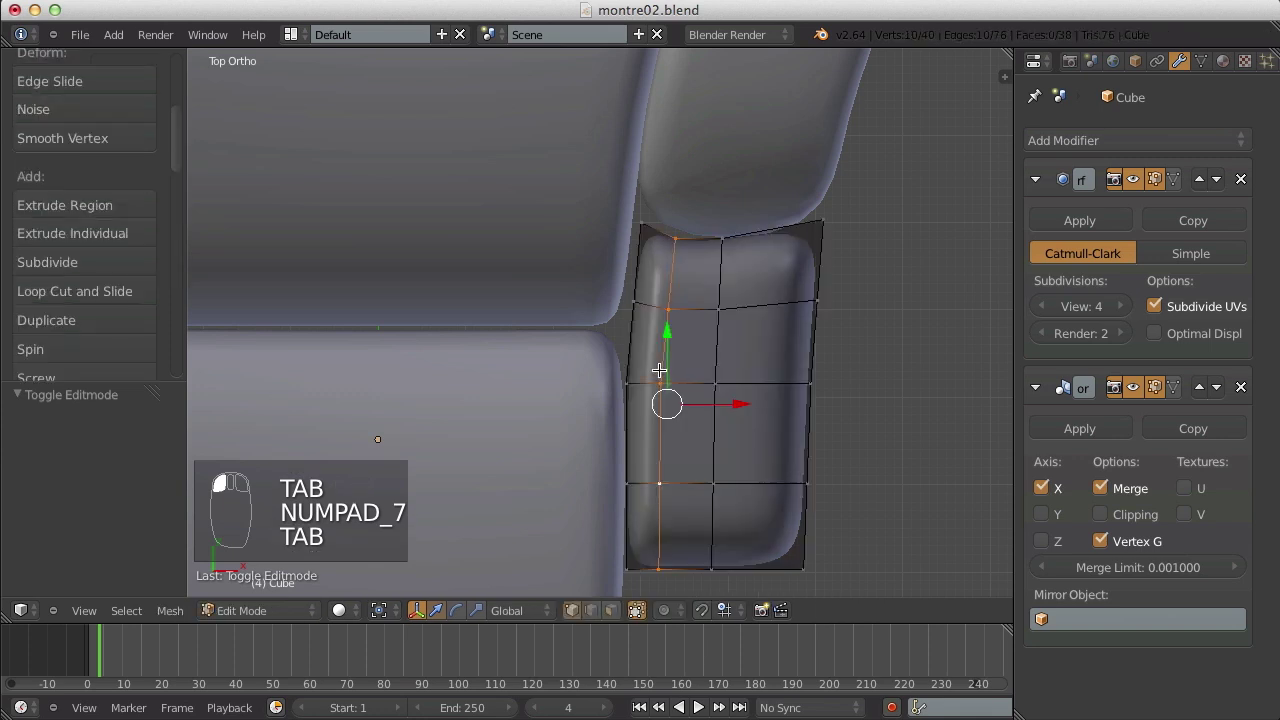
key(z)
key(a)
key(b)
drag(734, 206, 690, 172)
key(g)
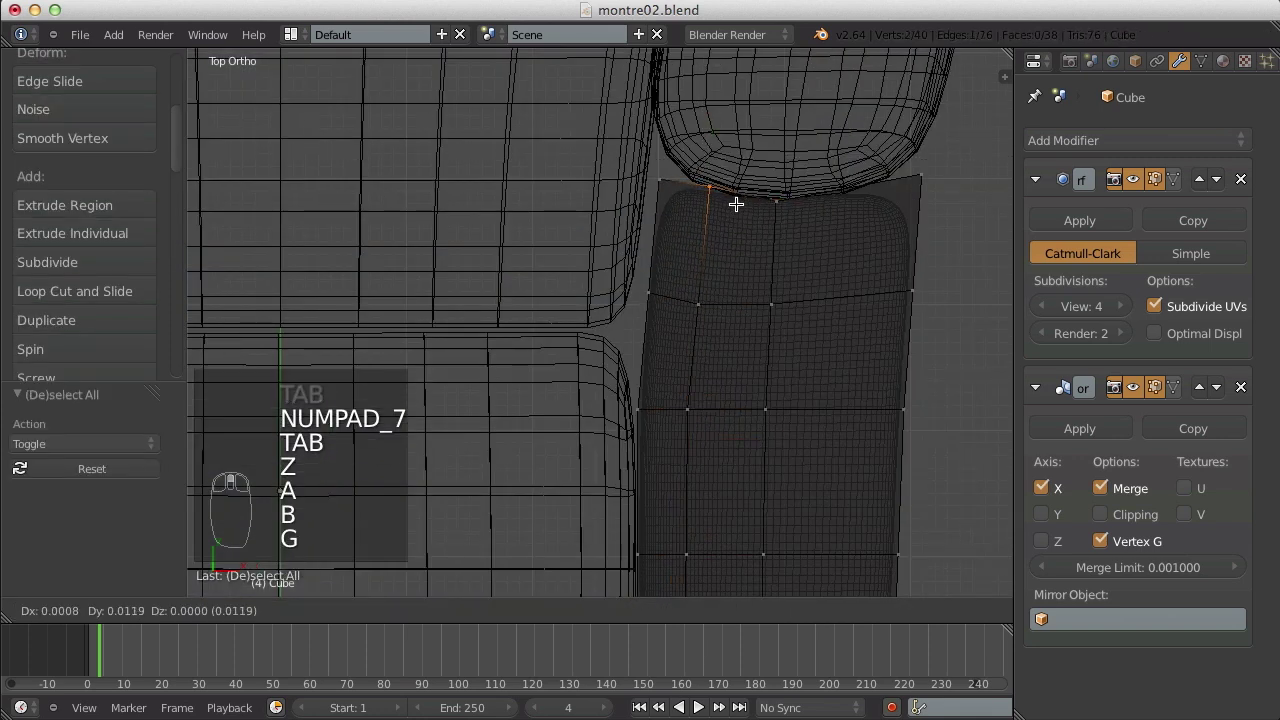
click(736, 204)
- Move the four vertices at the side link's inner case-side corner inward and slightly toward the case
key(a)
key(b)
drag(754, 229, 685, 175)
key(g)
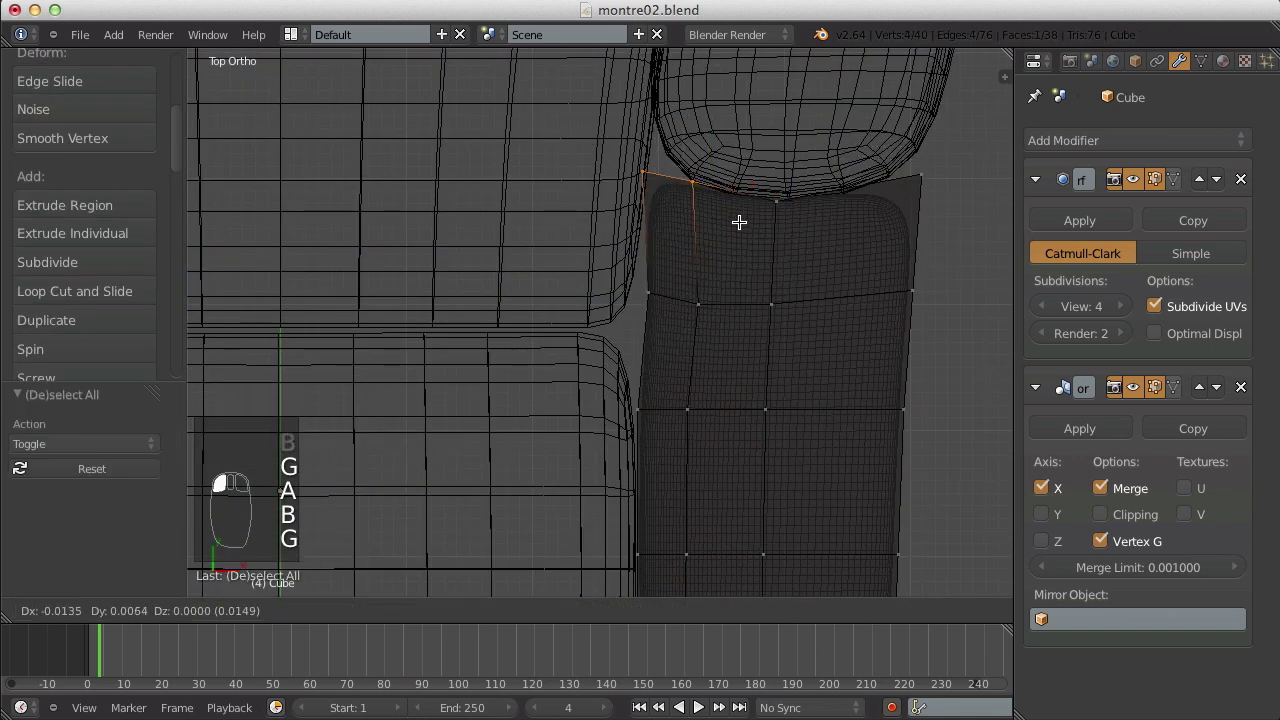
click(746, 225)
- Move the inner vertices of the second and third crosswise rows of the side link closer to the center link
key(a)
key(b)
drag(626, 257, 708, 334)
key(g)
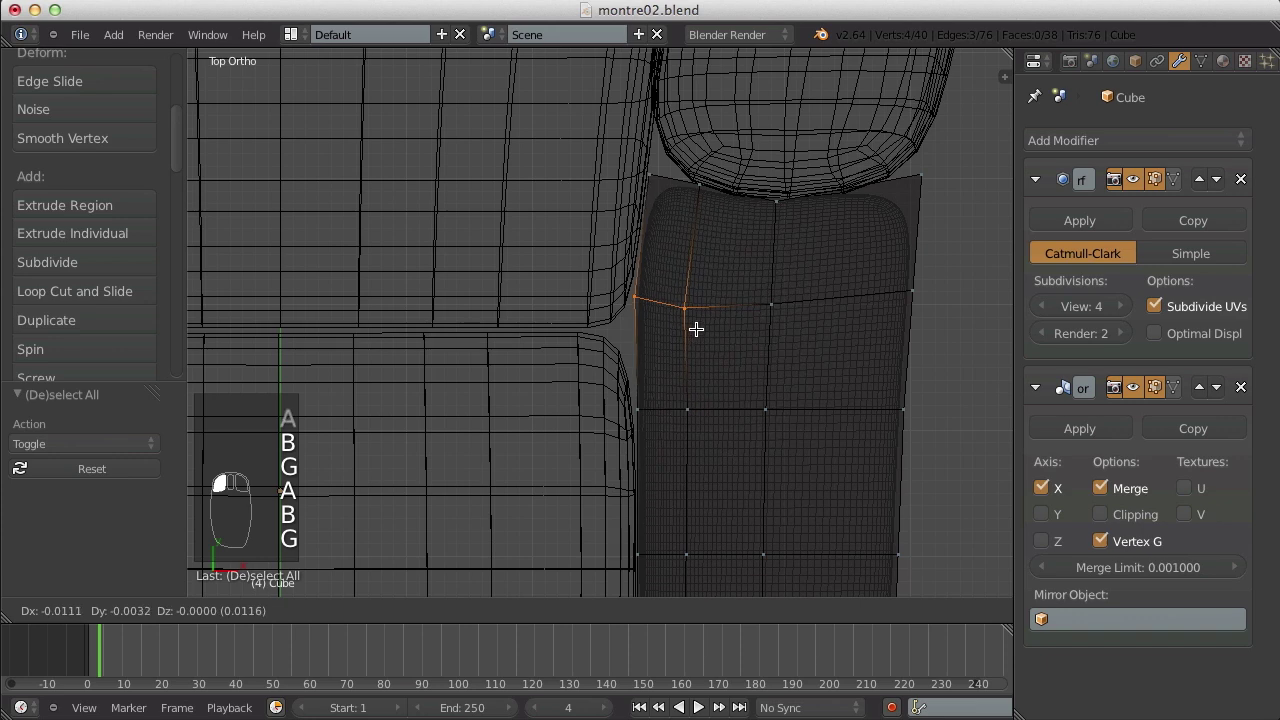
click(697, 329)
key(a)
drag(671, 423, 671, 423)
key(g)
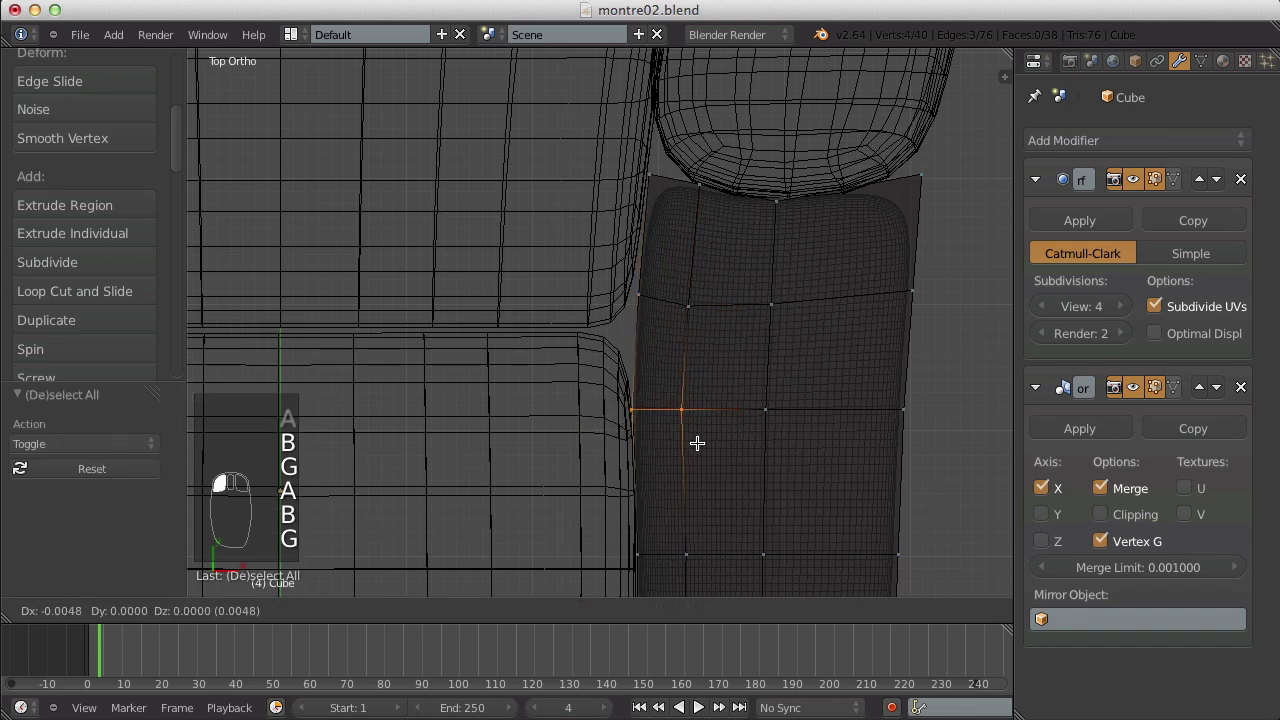
click(697, 443)
key(Tab)
key(Tab)
key(z)
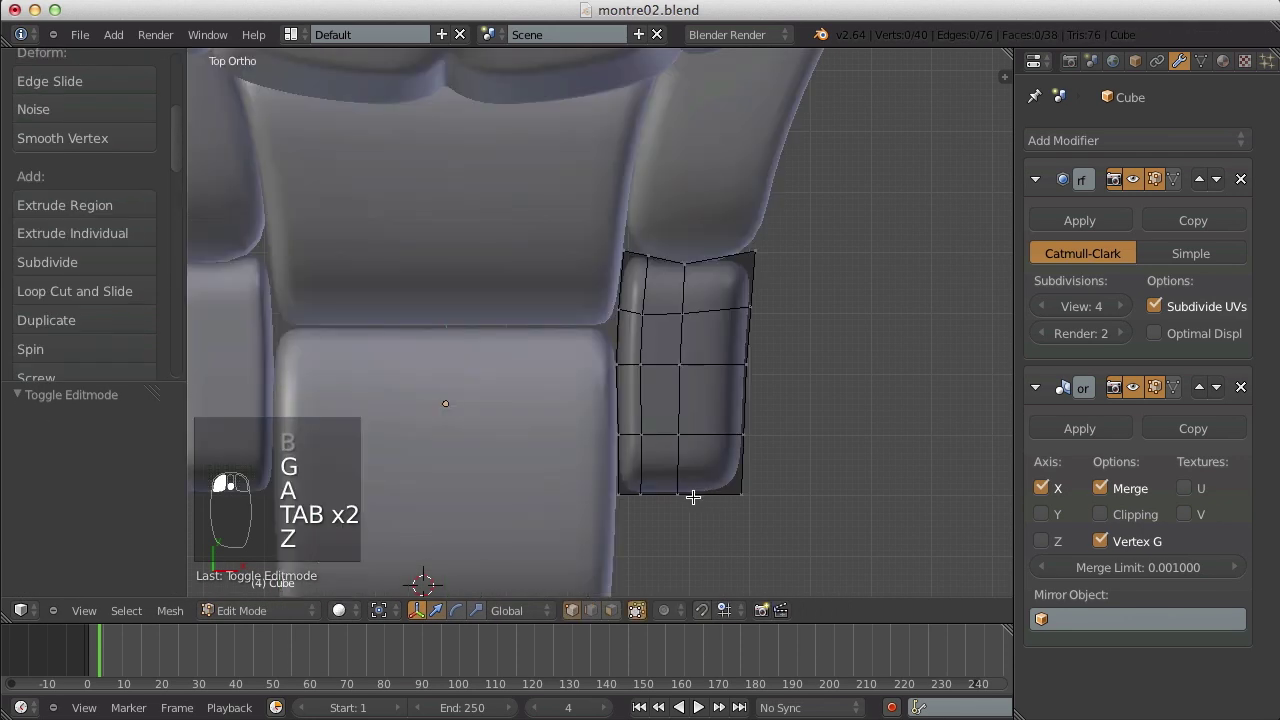
- Move the four middle vertices at the side link's outer end slightly along Y away from the case
scroll(693, 497, up, 4)
key(z)
key(a)
key(b)
key(a)
key(b)
drag(648, 437, 768, 545)
drag(697, 426, 697, 434)
key(Tab)
key(z)
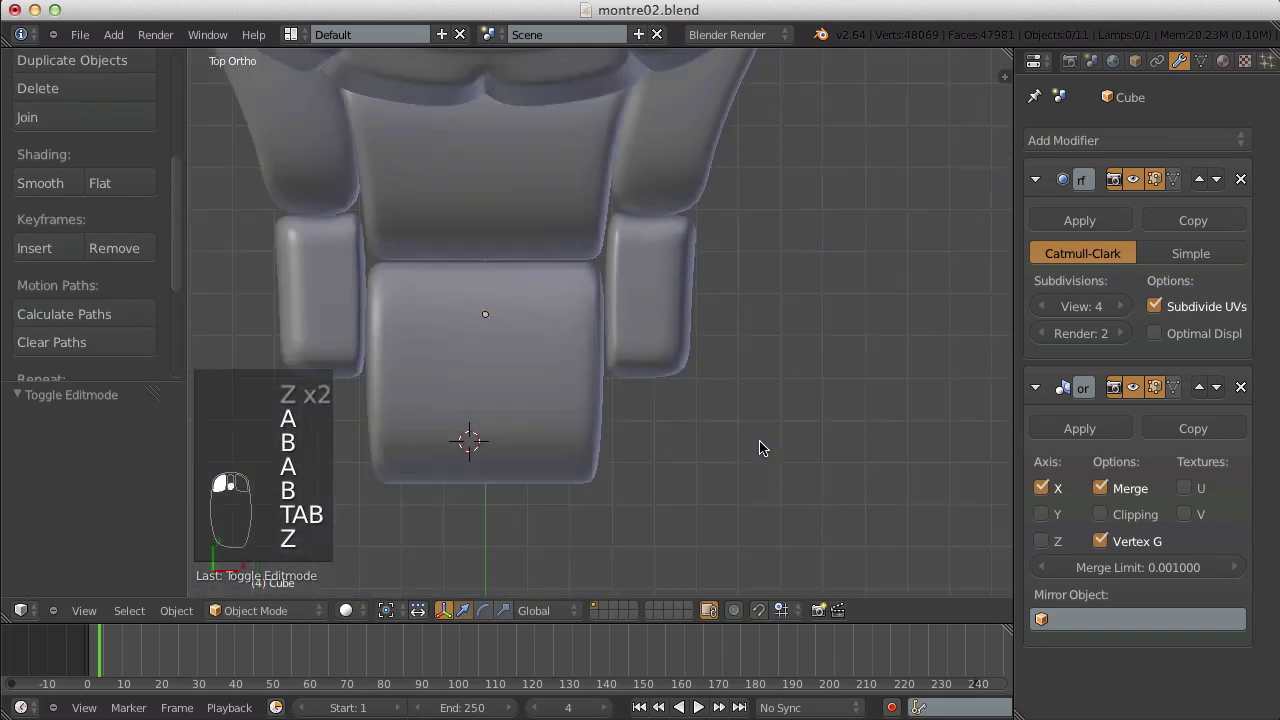
- Deselect everything and save the file
key(a)
key(a)
scroll(651, 431, down, 5)
middle_drag(651, 431, 691, 337)
key(ctrl+s)
- In side view, taper the side link by lowering the top vertices of its two rows farthest from the case
scroll(691, 337, up, 5)
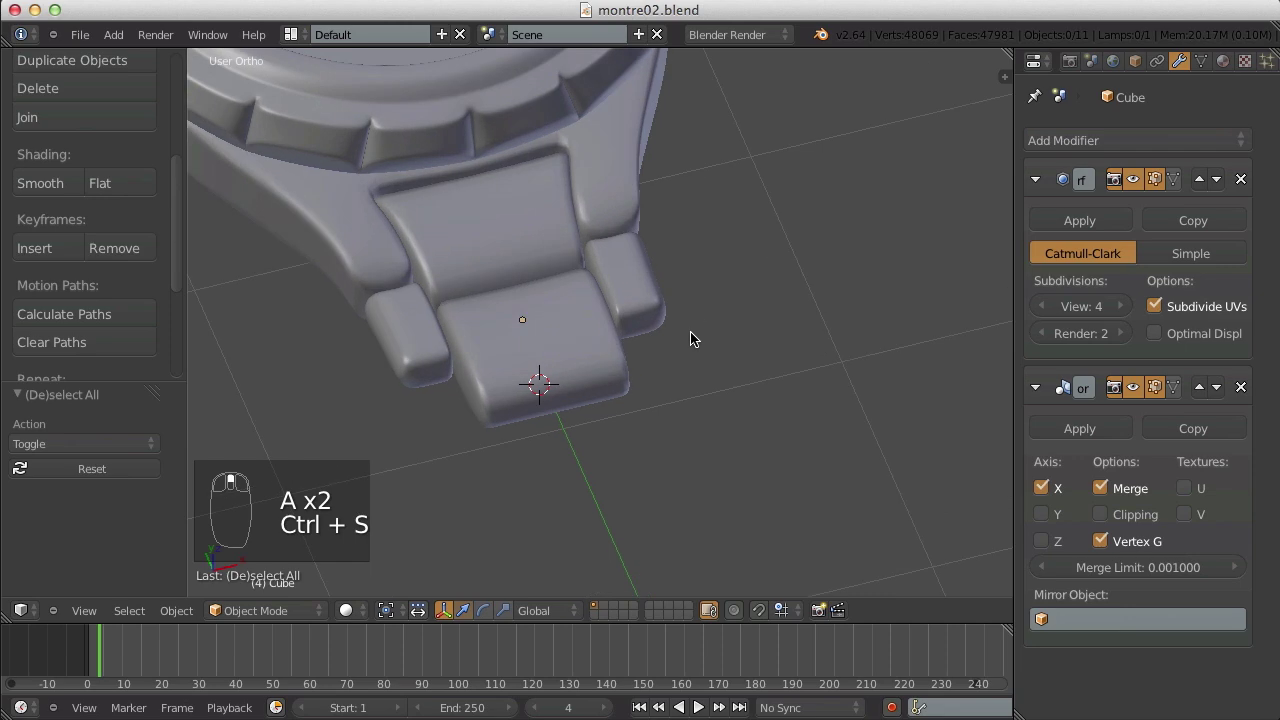
key(KP_3)
key(Tab)
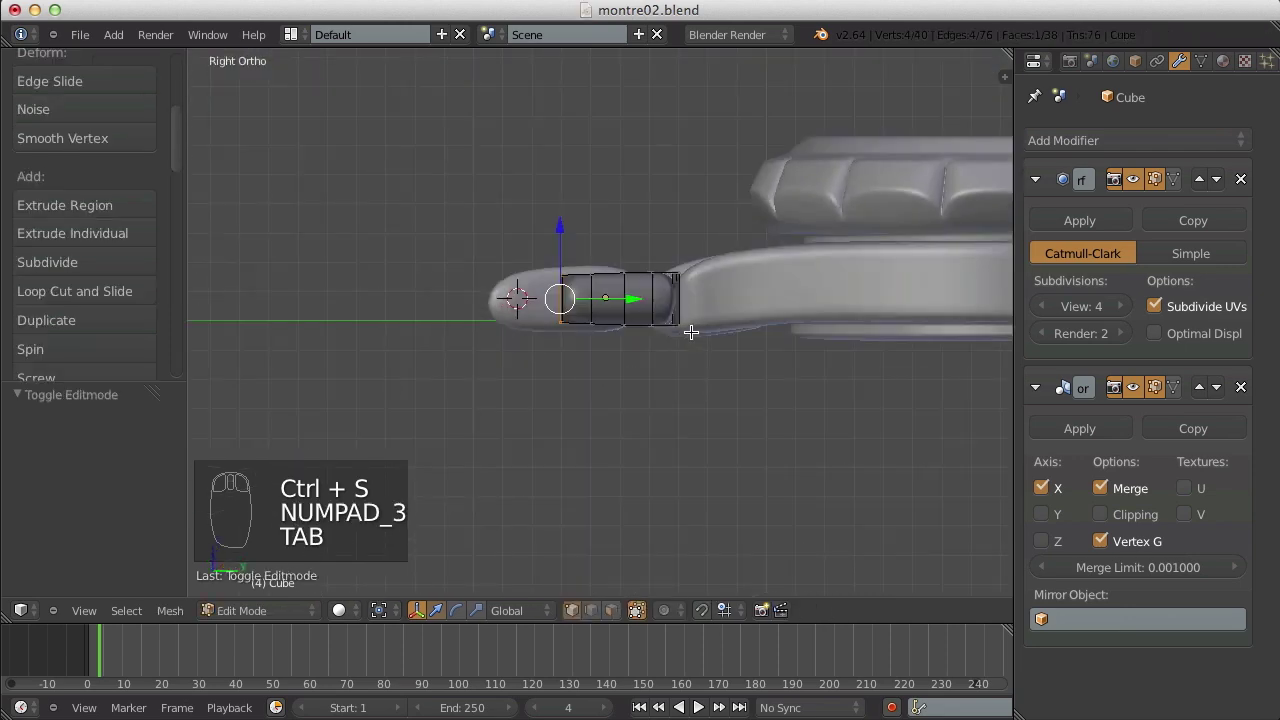
key(z)
key(a)
key(b)
drag(510, 218, 628, 266)
key(a)
key(b)
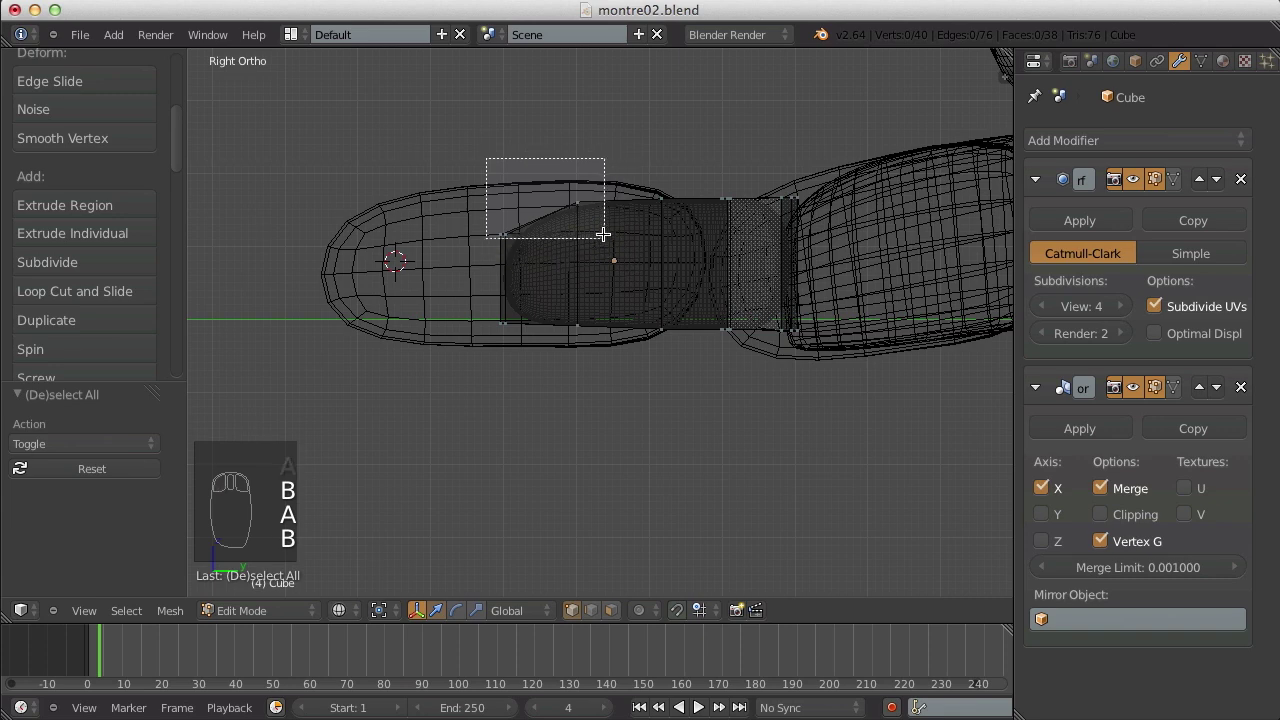
key(Tab)
key(z)
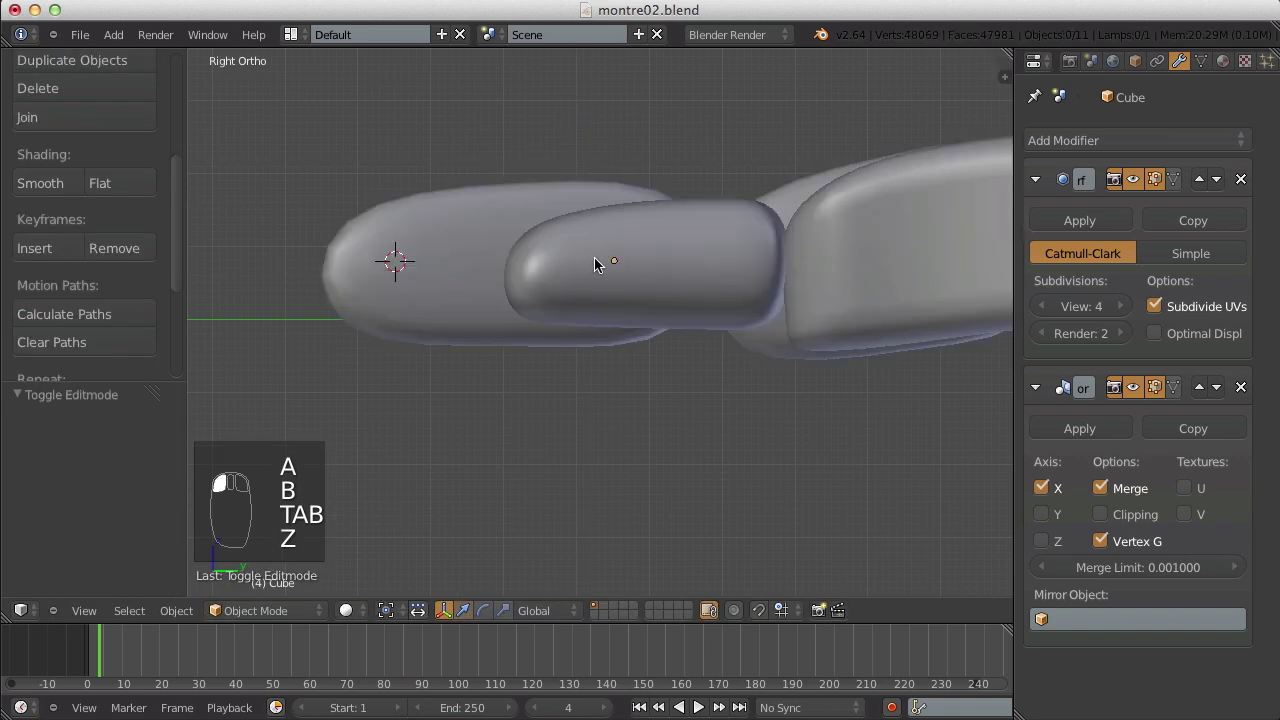
- Raise the bottom vertices at the side link's case-side end slightly along Z
key(Tab)
key(z)
key(a)
key(b)
drag(755, 292, 828, 347)
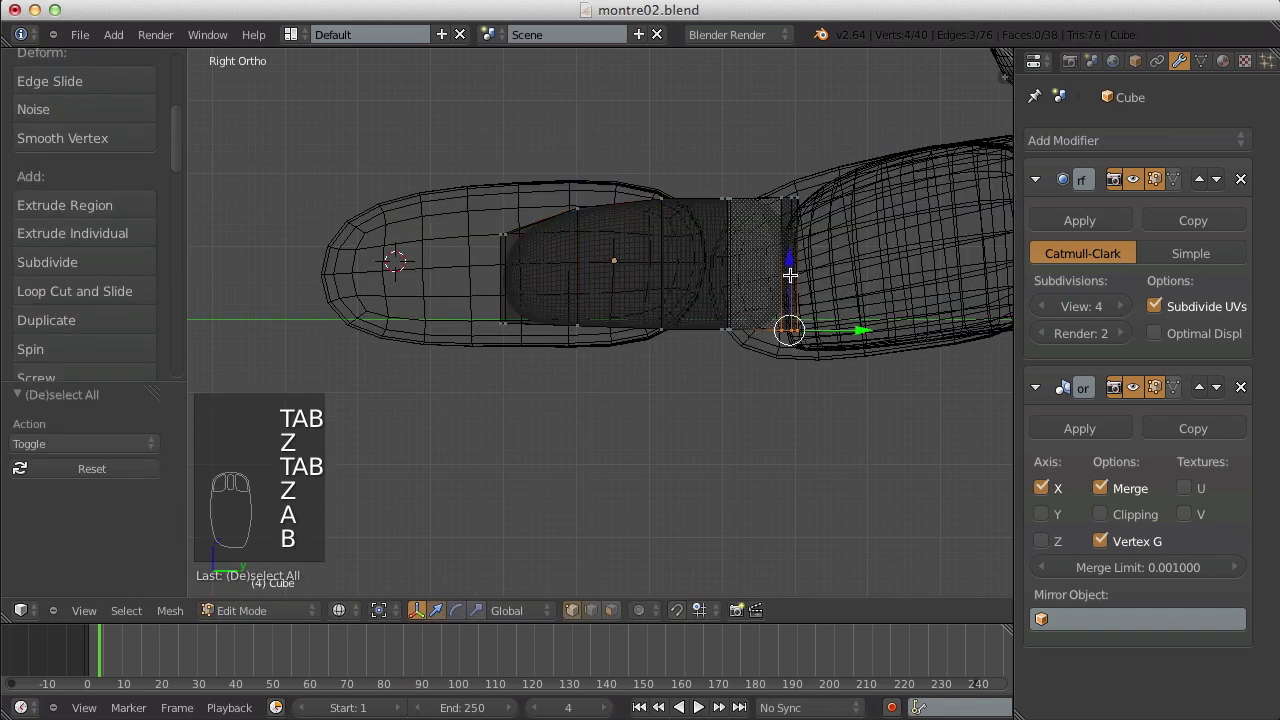
drag(790, 275, 788, 257)
key(Tab)
key(z)
- Save montre02.blend with the reshaped side links
scroll(787, 257, down, 5)
mouse_move(557, 272)
middle_down()
mouse_move(715, 512)
mouse_move(763, 466)
mouse_move(689, 412)
mouse_move(731, 341)
mouse_move(796, 330)
middle_up()
scroll(763, 466, down, 8)
key(ctrl+s)
click(734, 450)
scroll(796, 330, up, 4)
key(ctrl+s)
click(790, 327)
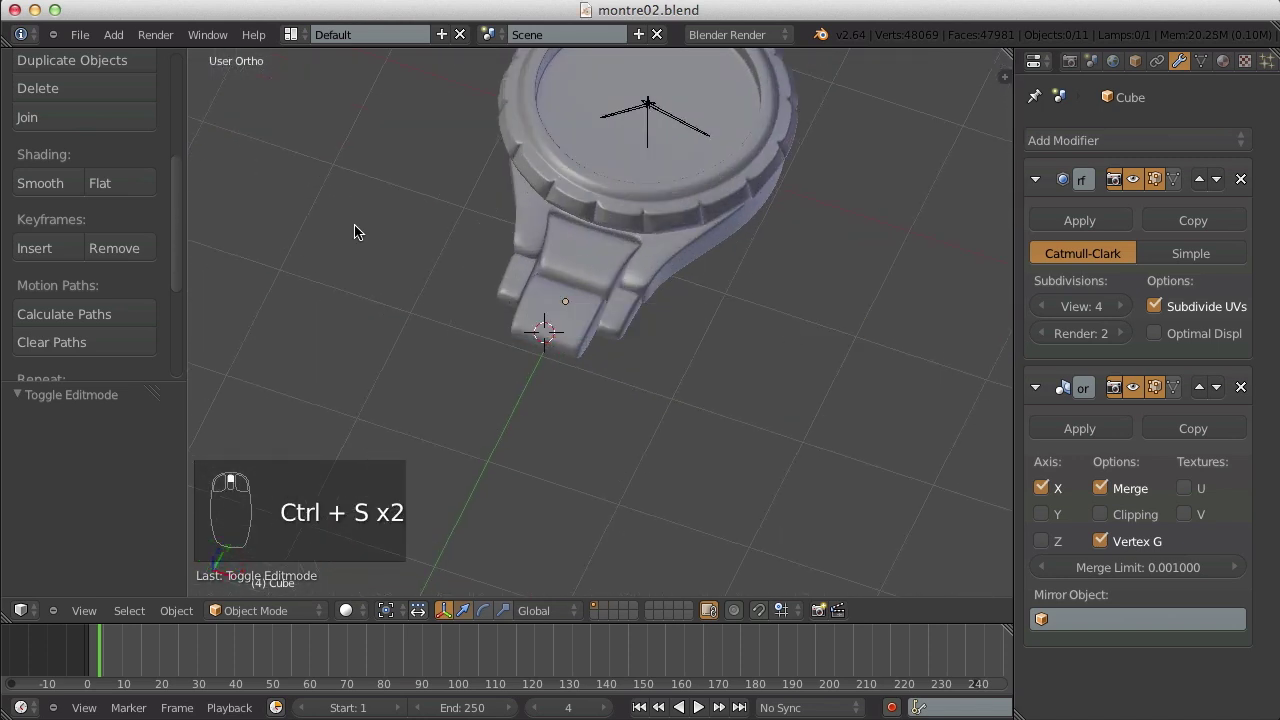
- Duplicate the pair of side links and move the copy along Y to sit directly after the first pair
scroll(652, 331, up, 3)
right_click(651, 326)
key(KP_7)
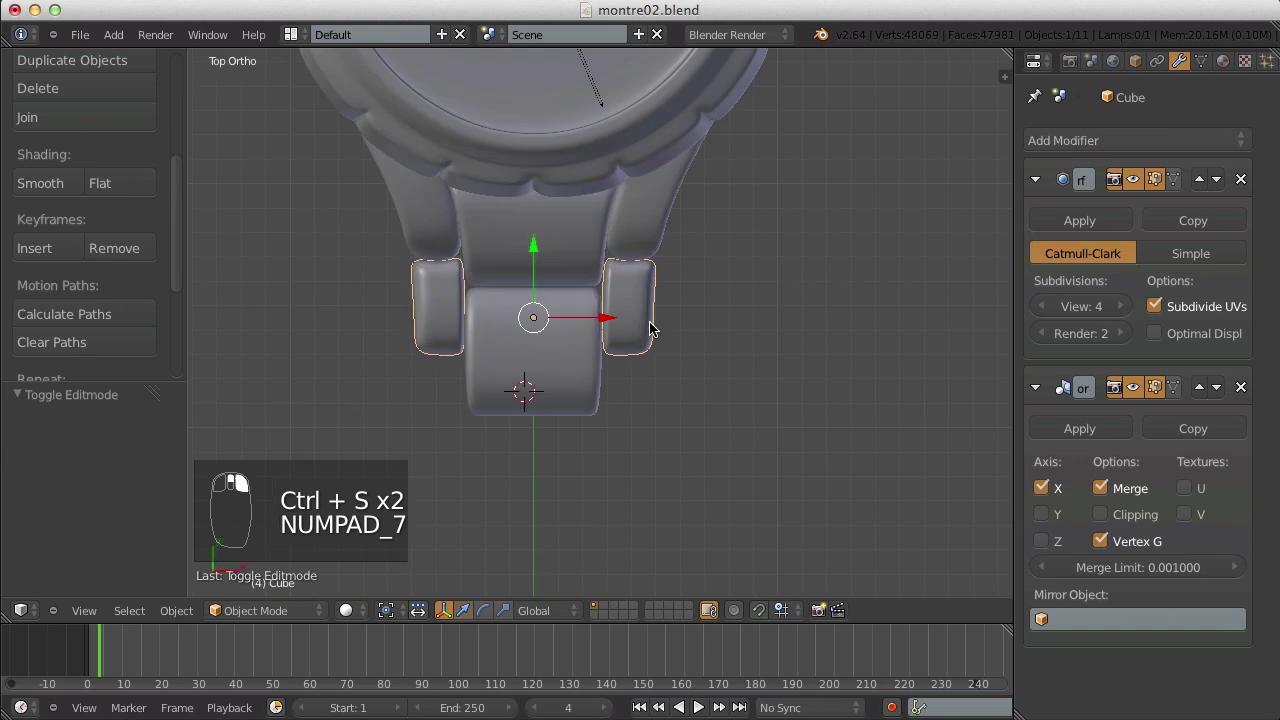
key(shift+d)
right_click(650, 326)
drag(546, 258, 546, 420)
key(a)
scroll(685, 405, up, 3)
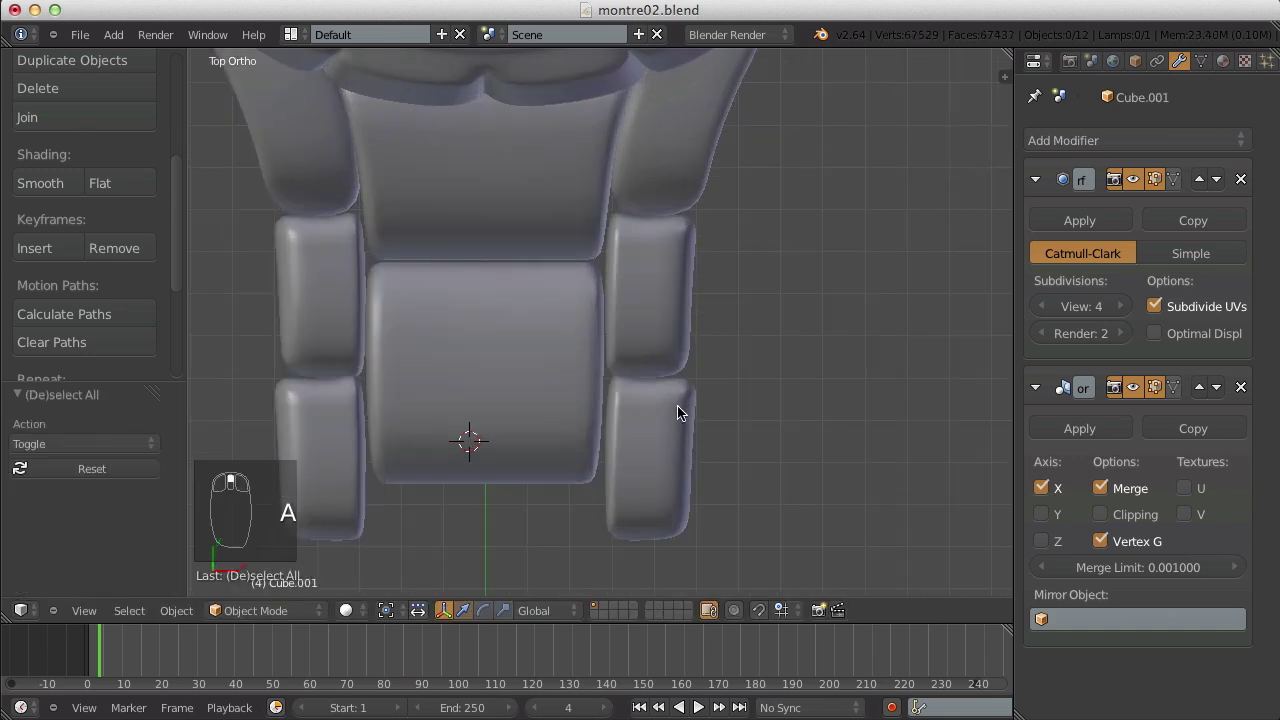
- Shift the whole mesh of the copied side link slightly inward along X toward the center link
key(Tab)
key(a)
key(a)
key(a)
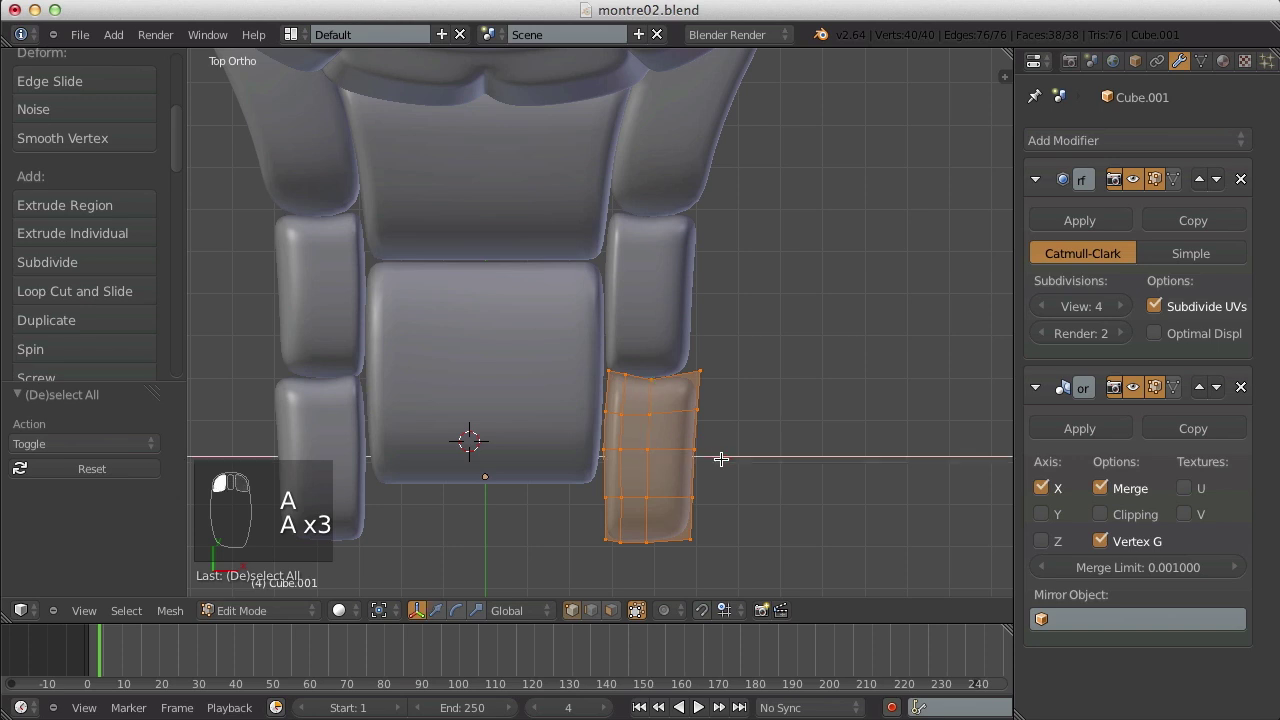
drag(721, 459, 714, 460)
key(Tab)
key(a)
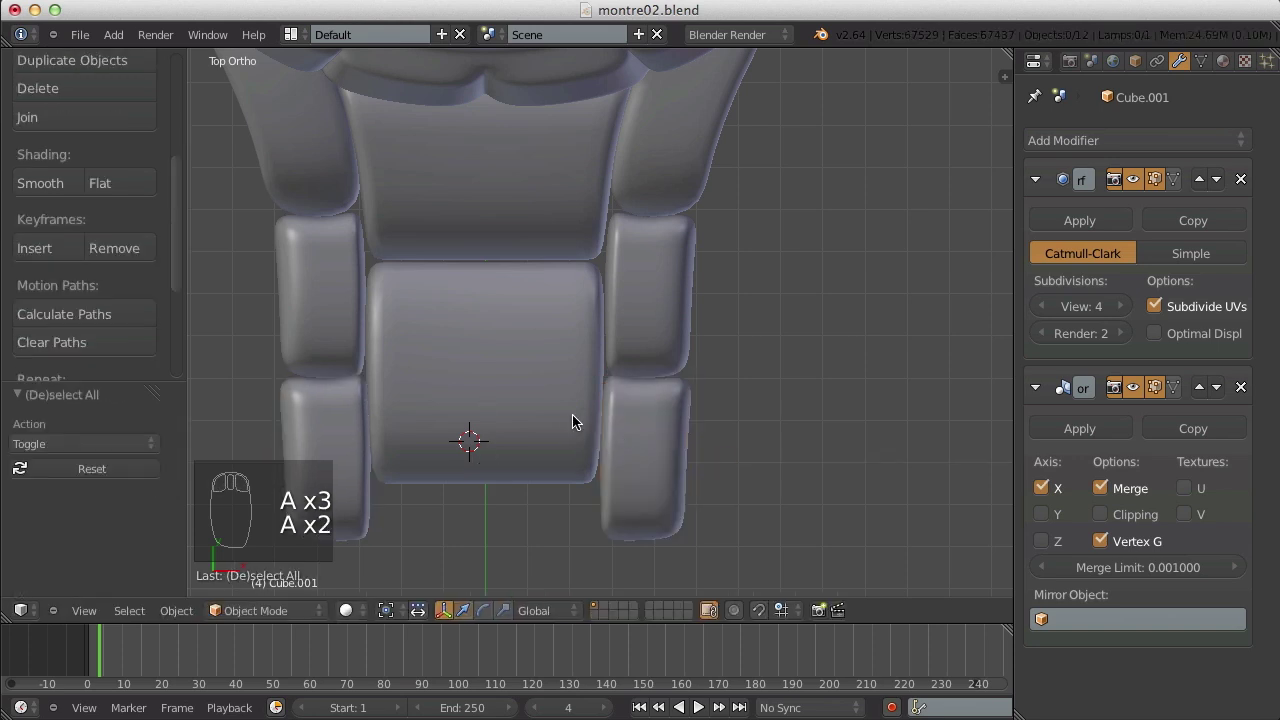
- Duplicate the center link and move the copy along Y to sit directly after the original
right_click(562, 418)
scroll(530, 424, down, 2)
shift+middle_drag(521, 426, 555, 334)
key(shift+d)
right_click(553, 331)
drag(549, 217, 551, 371)
key(a)
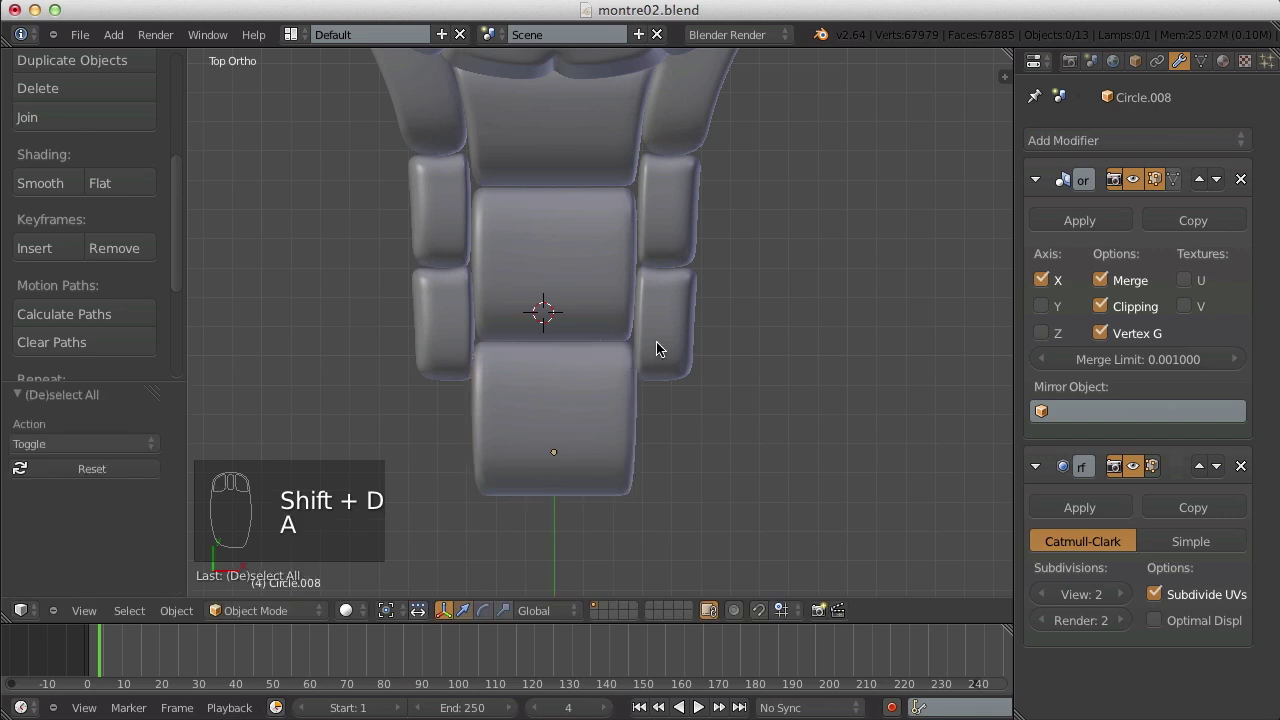
right_click(680, 343)
key(Tab)
key(shift+d)
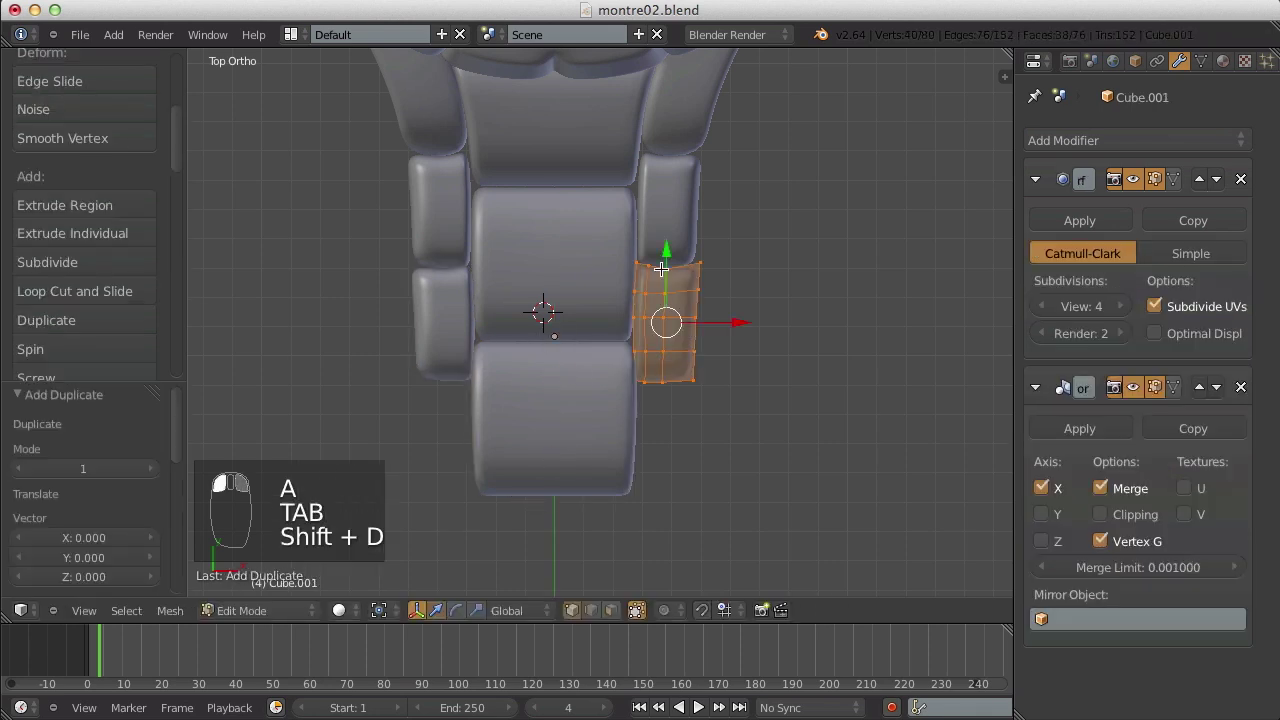
right_click(670, 381)
key(ctrl+z)
key(ctrl+z)
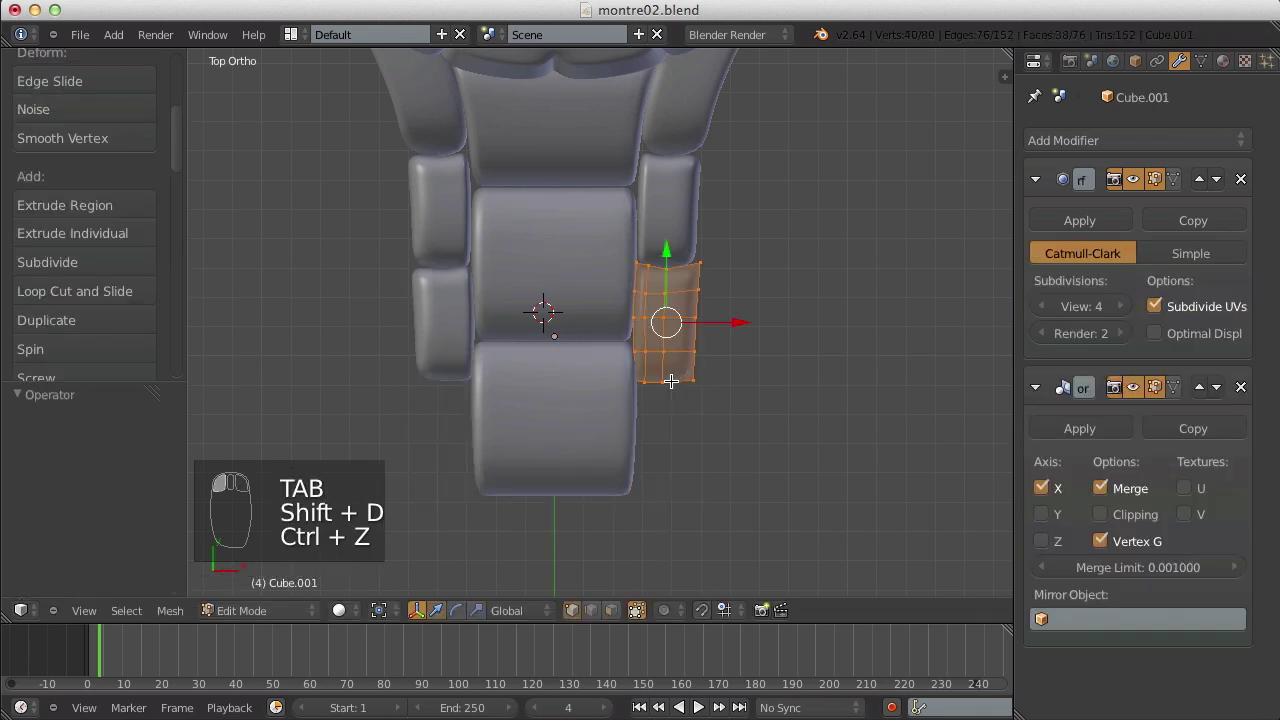
key(Tab)
- Duplicate the second pair of side links and move the copy -0.383 along Y
key(shift+d)
right_click(658, 295)
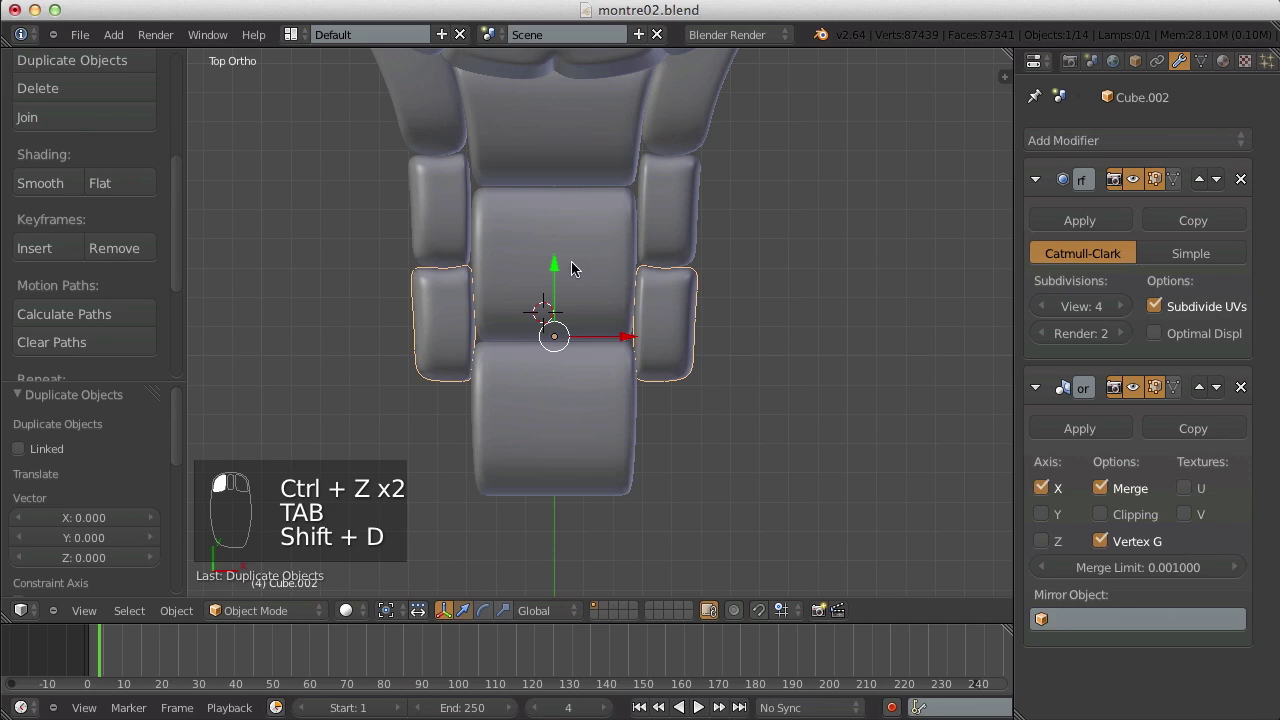
drag(560, 266, 558, 376)
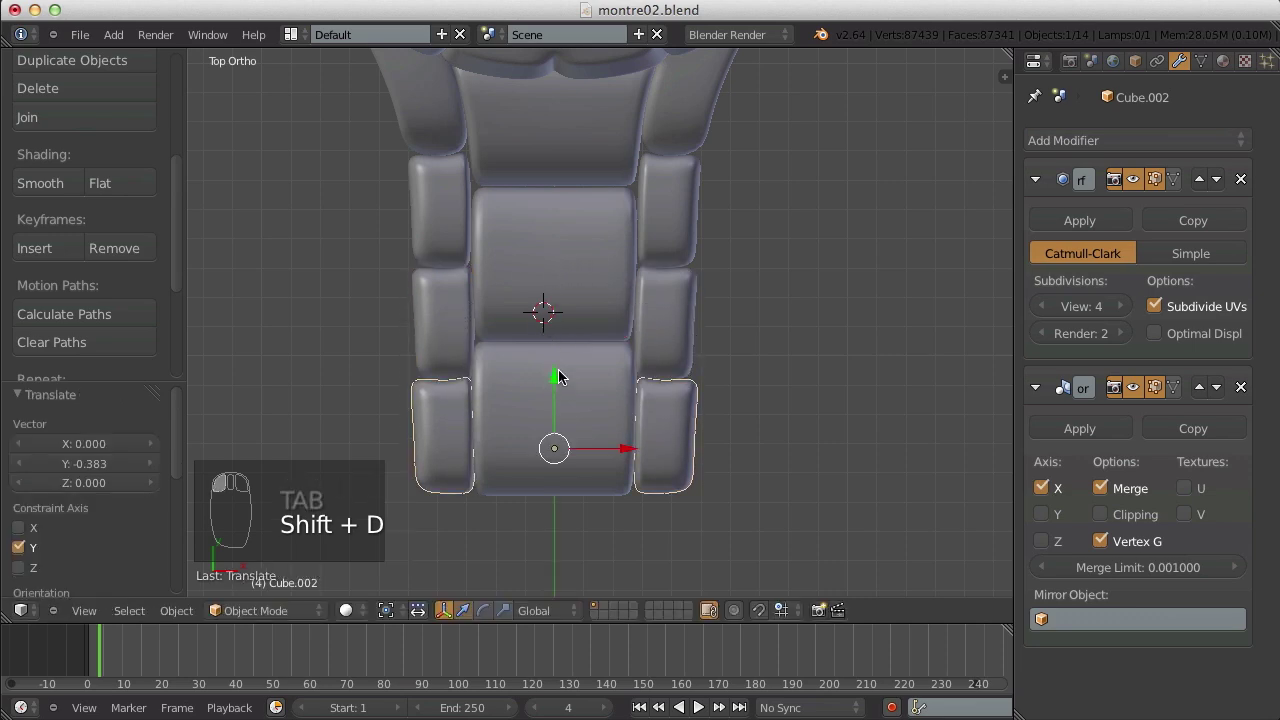
- Examine how the center and side links line up, from above and at an angle
key(Tab)
scroll(558, 376, up, 4)
key(Tab)
scroll(643, 444, down, 4)
key(z)
key(z)
key(a)
scroll(629, 443, down, 4)
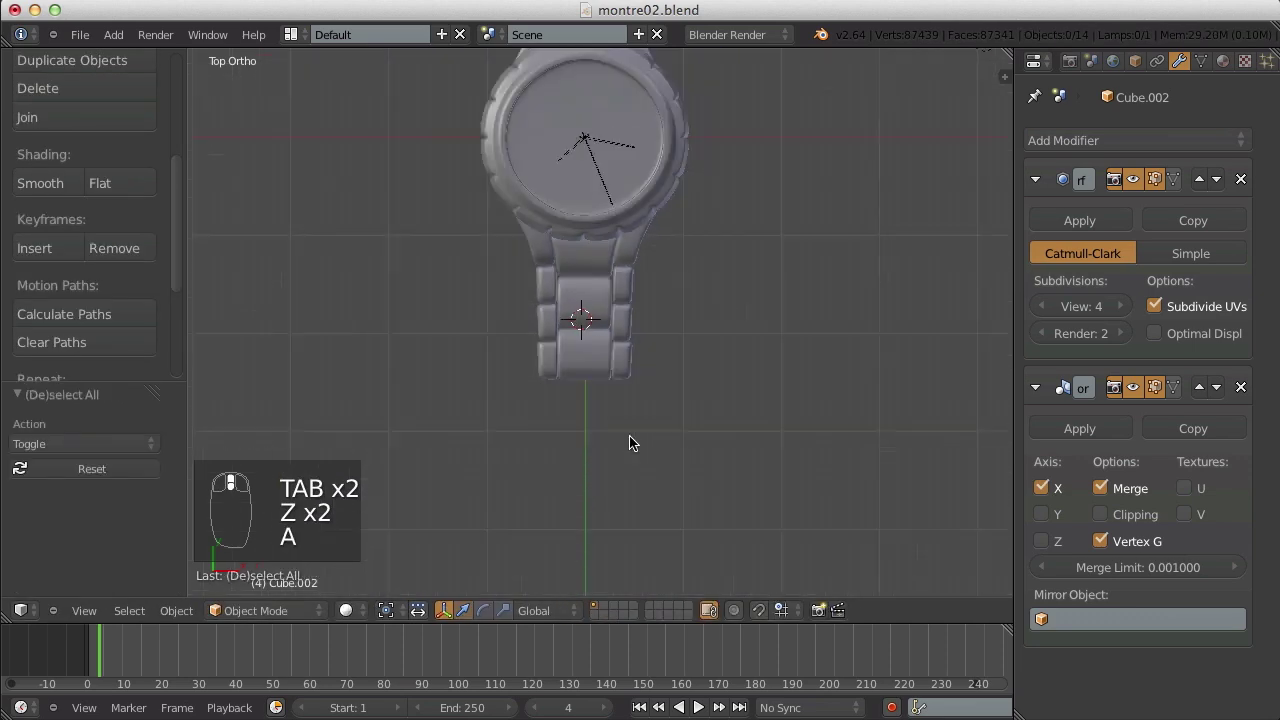
middle_drag(629, 435, 681, 295)
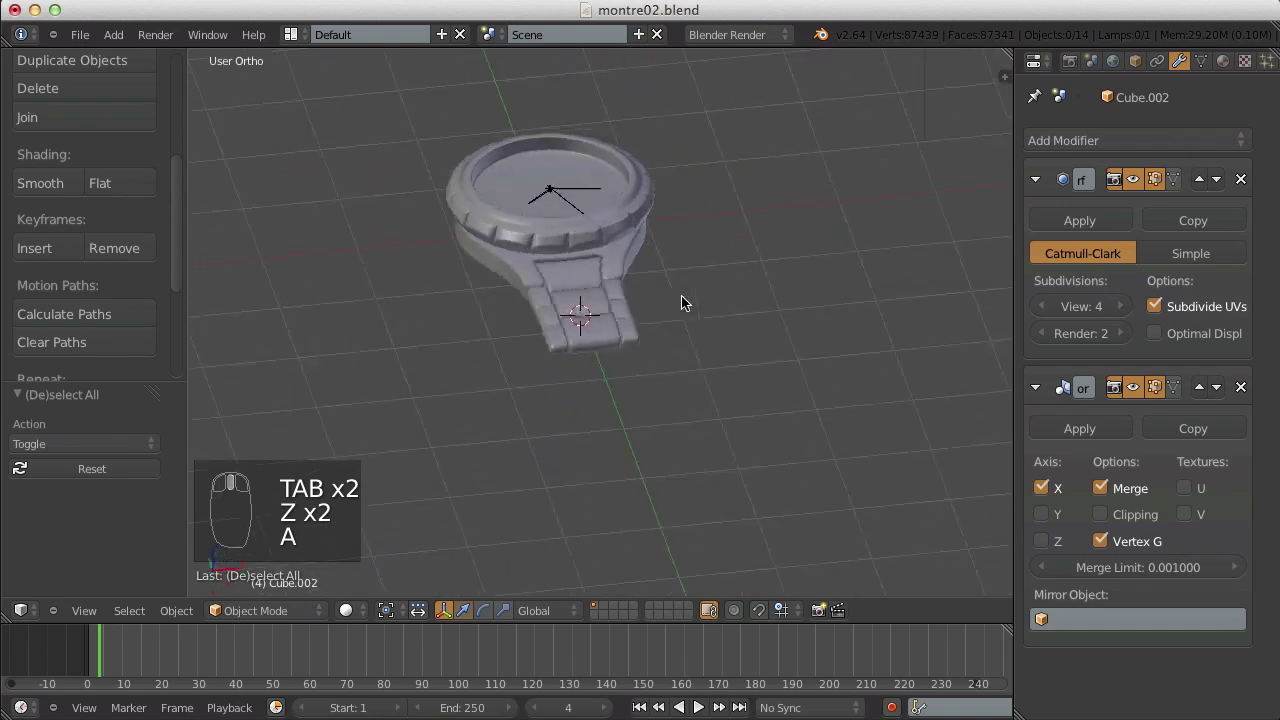
scroll(686, 434, up, 8)
key(KP_7)
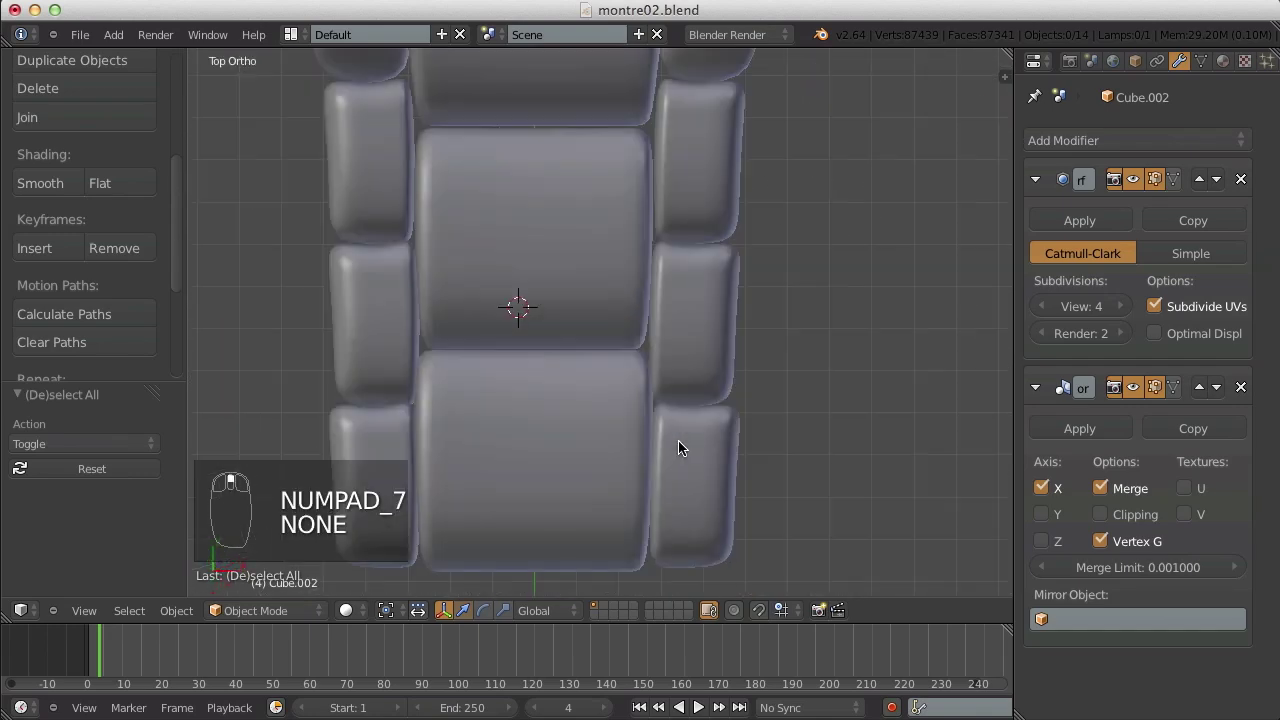
- Delete the two duplicated pairs of side links, keeping only the original pair nearest the case
right_click(705, 470)
key(Tab)
key(z)
key(Tab)
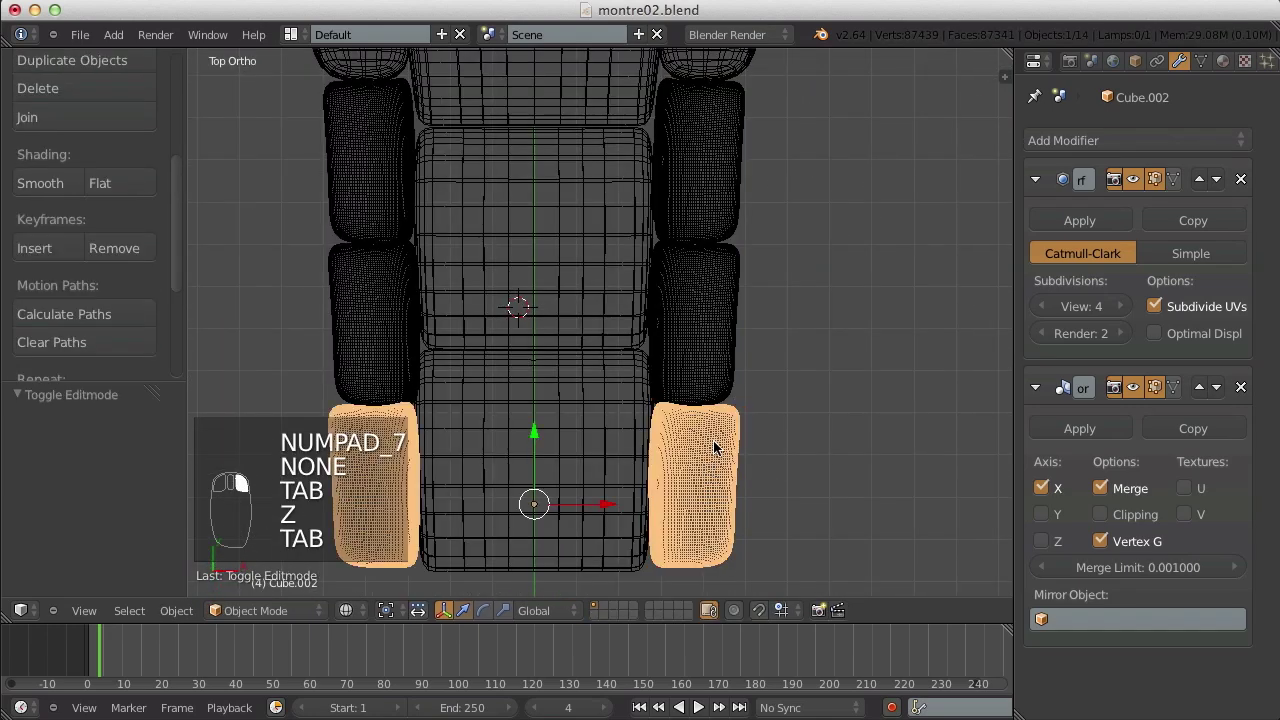
key(Delete)
right_click(708, 357)
key(Delete)
- Rotate the original side link's whole mesh by about -2.54° in top view and shift it about 0.0047 along X
right_click(700, 245)
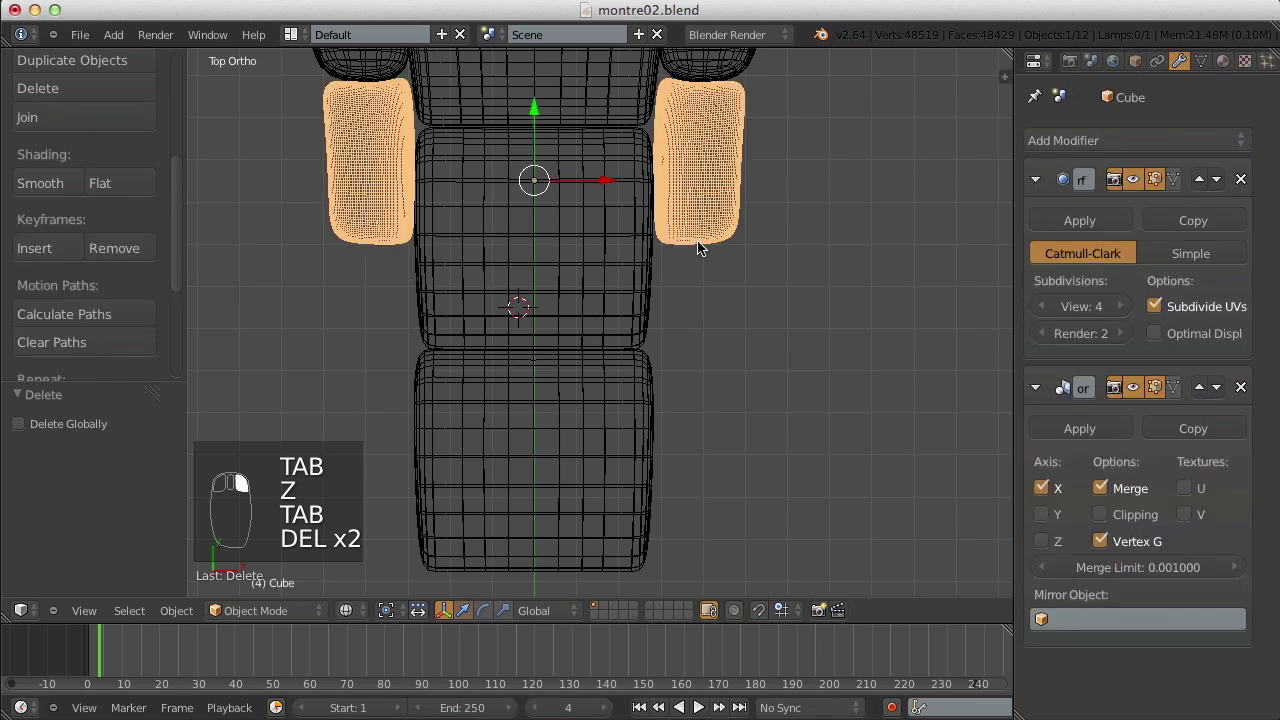
key(Tab)
key(z)
key(a)
key(a)
key(r)
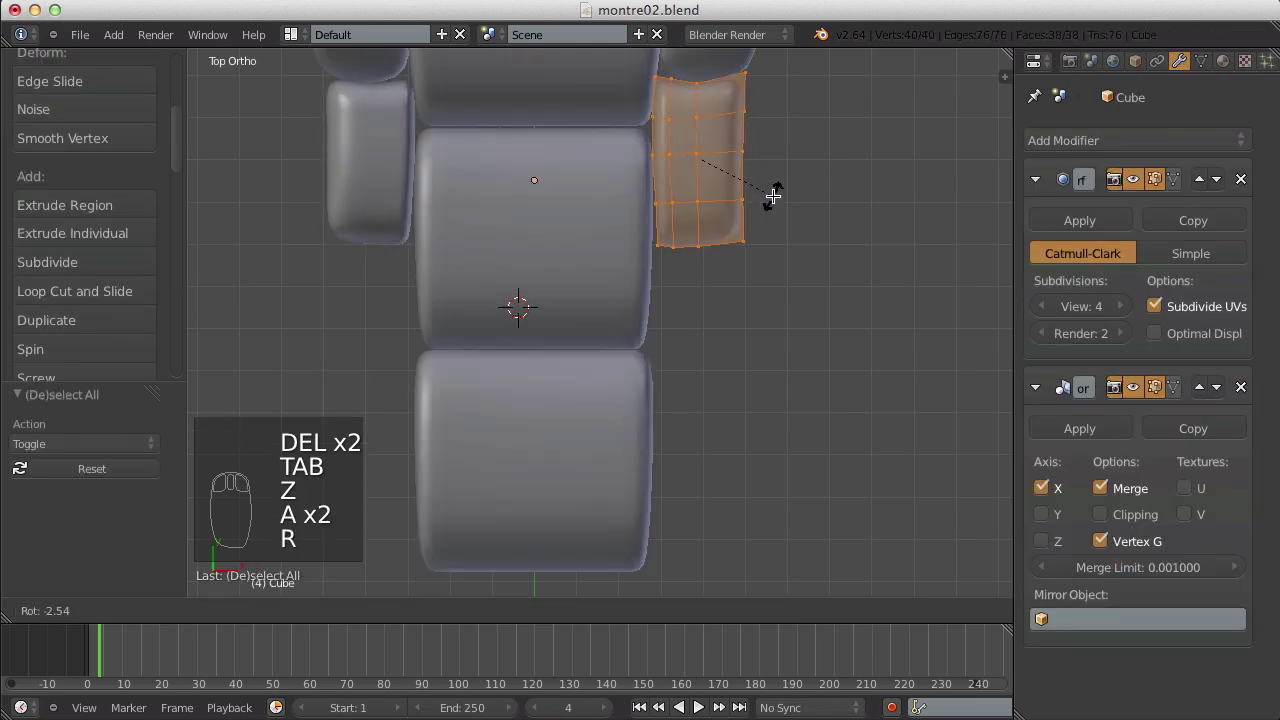
click(773, 198)
key(g)
click(774, 198)
key(r)
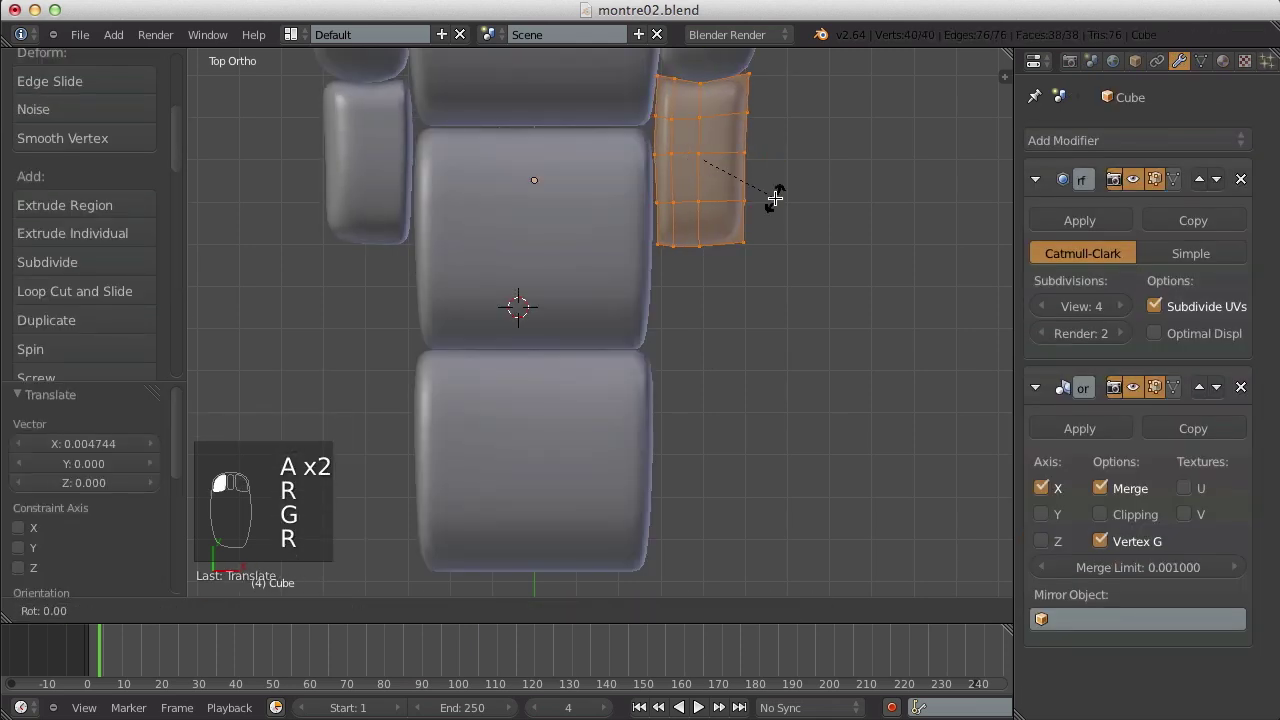
click(774, 198)
- Straighten the side link's inner column of vertices by scaling it to 0 along X in top view
key(z)
key(a)
middle_drag(708, 146, 654, 209)
key(KP_7)
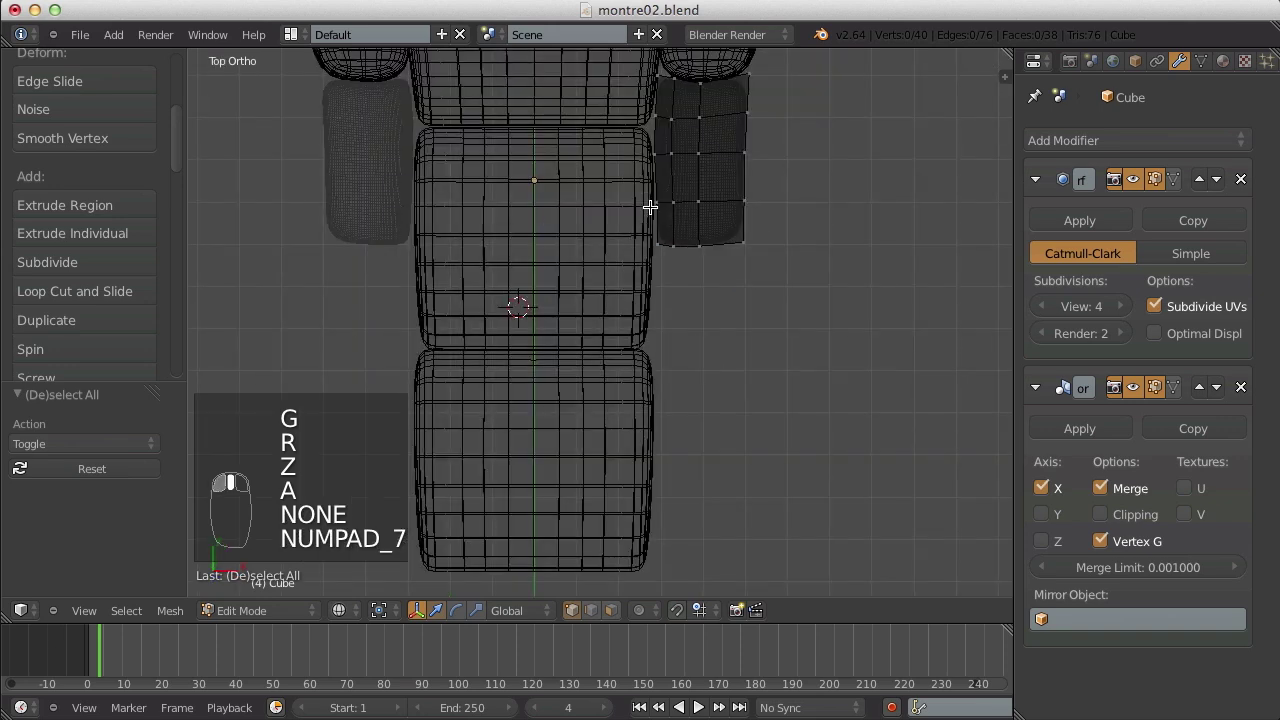
shift+middle_drag(770, 121, 754, 215)
key(b)
drag(650, 154, 566, 468)
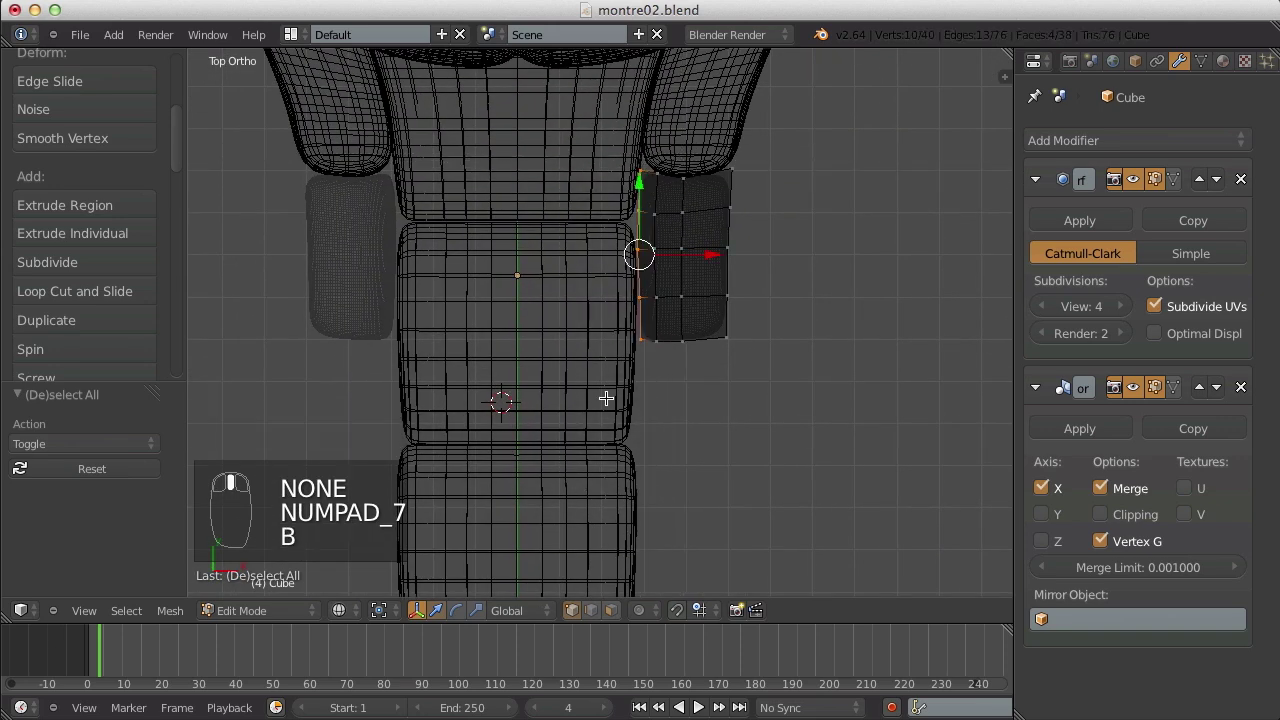
key(s)
key(x)
key(0)
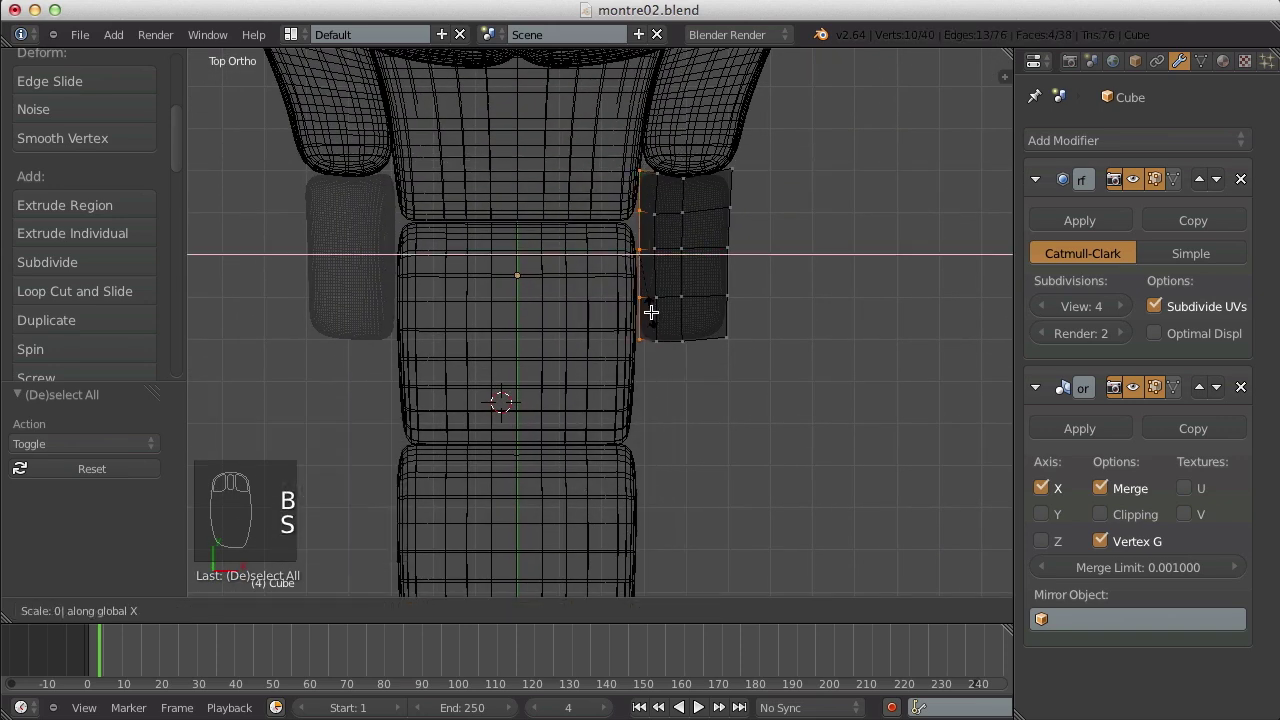
click(651, 313)
key(Tab)
key(z)
key(a)
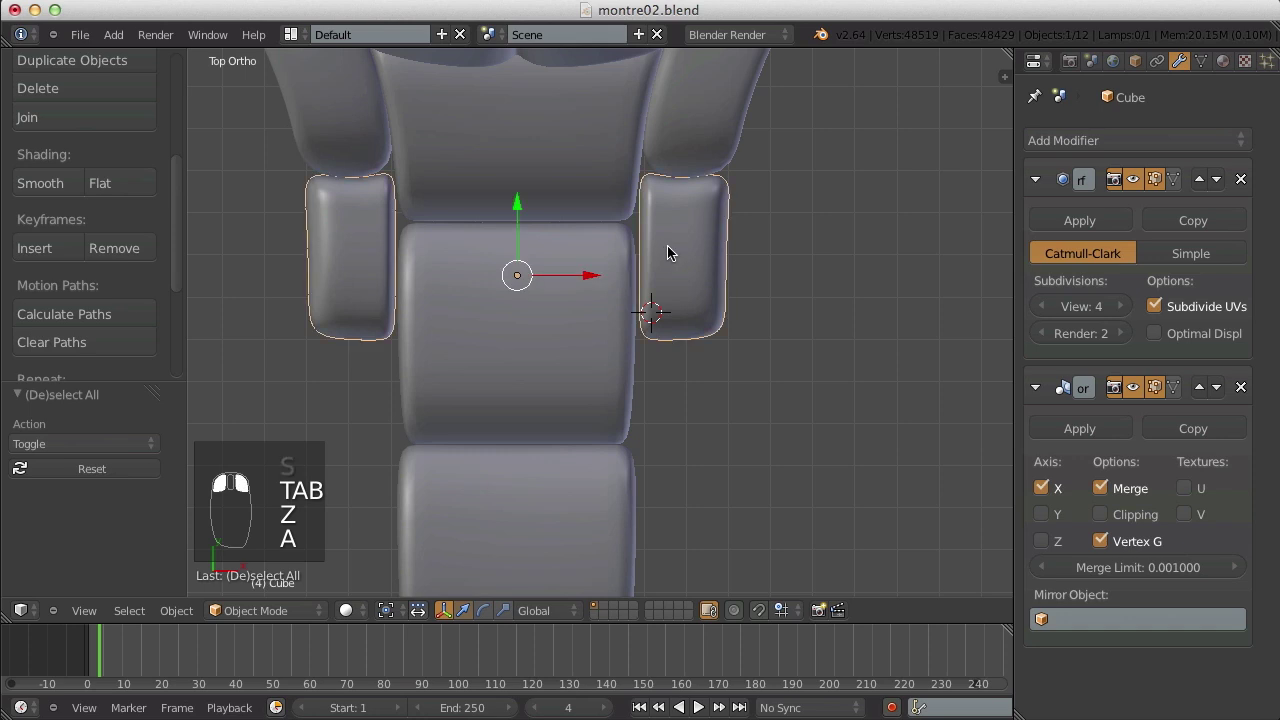
- Flatten the side link's outer column of vertices by scaling it to 0 along X
key(Tab)
key(z)
key(a)
key(b)
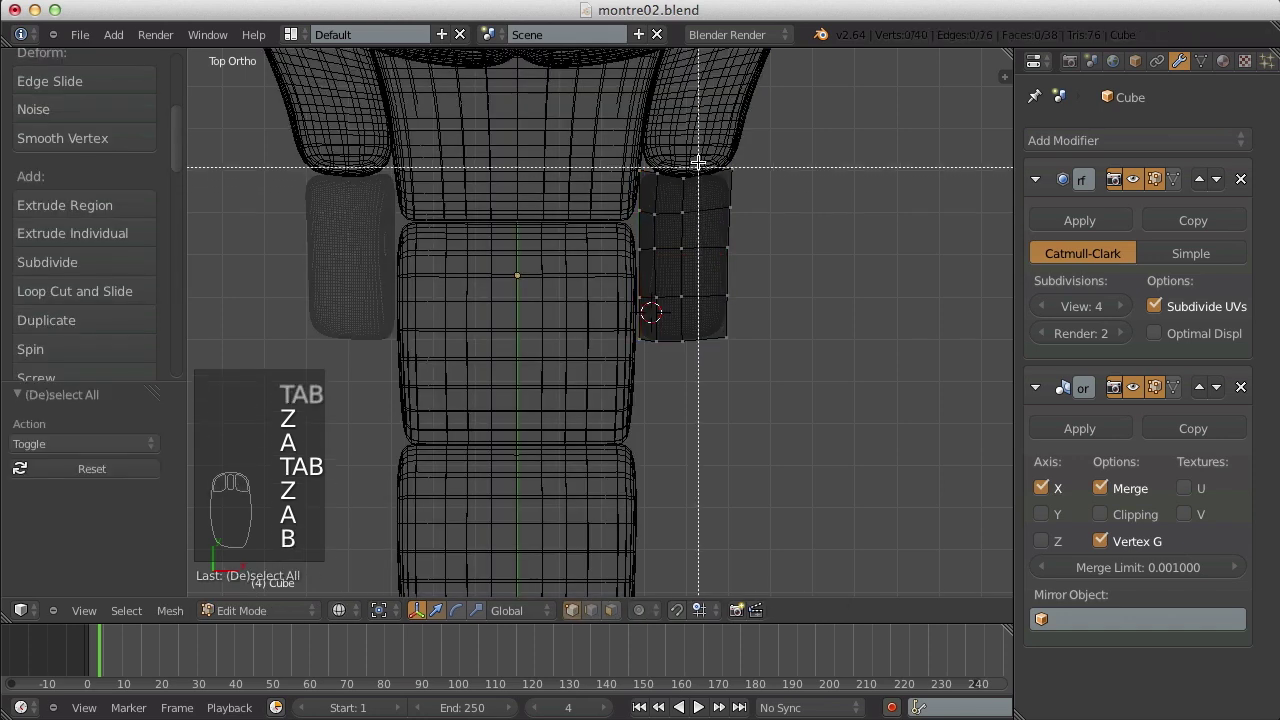
drag(698, 162, 786, 445)
key(s)
key(x)
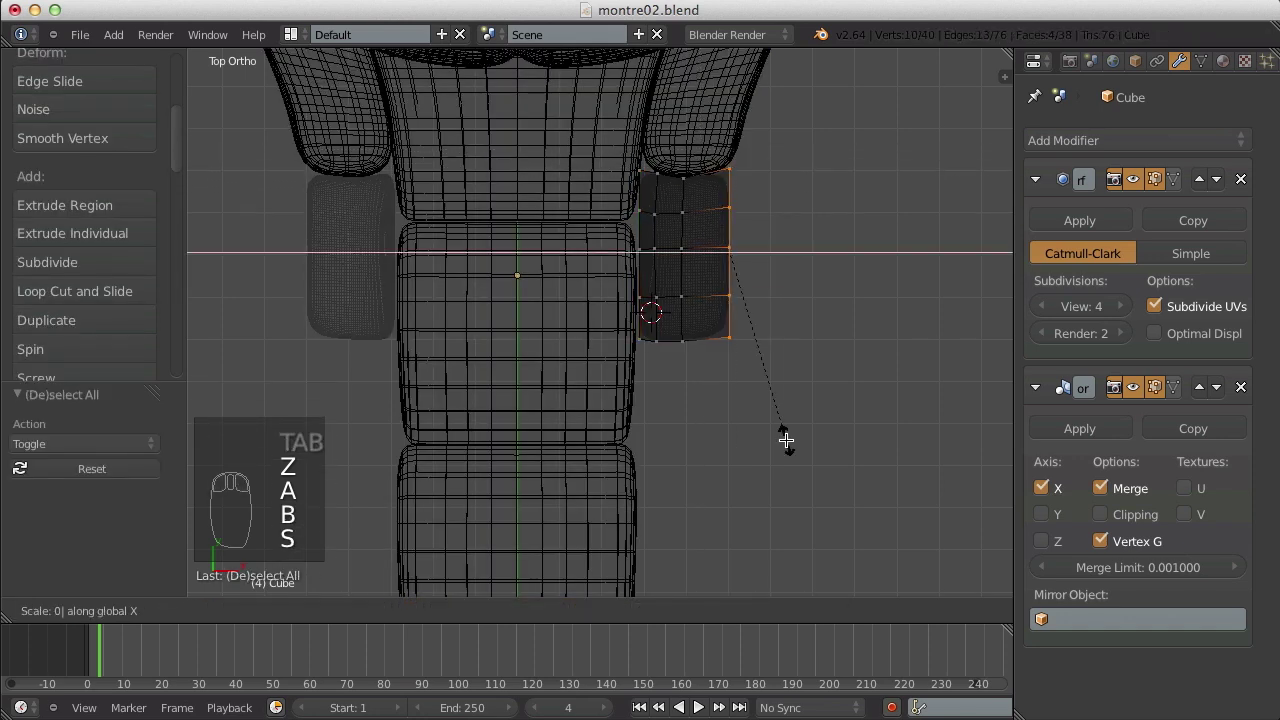
click(786, 440)
key(Tab)
key(z)
key(a)
- Move the middle vertex pair at the side link's lower end slightly outward along Y
key(Tab)
scroll(706, 194, up, 2)
key(z)
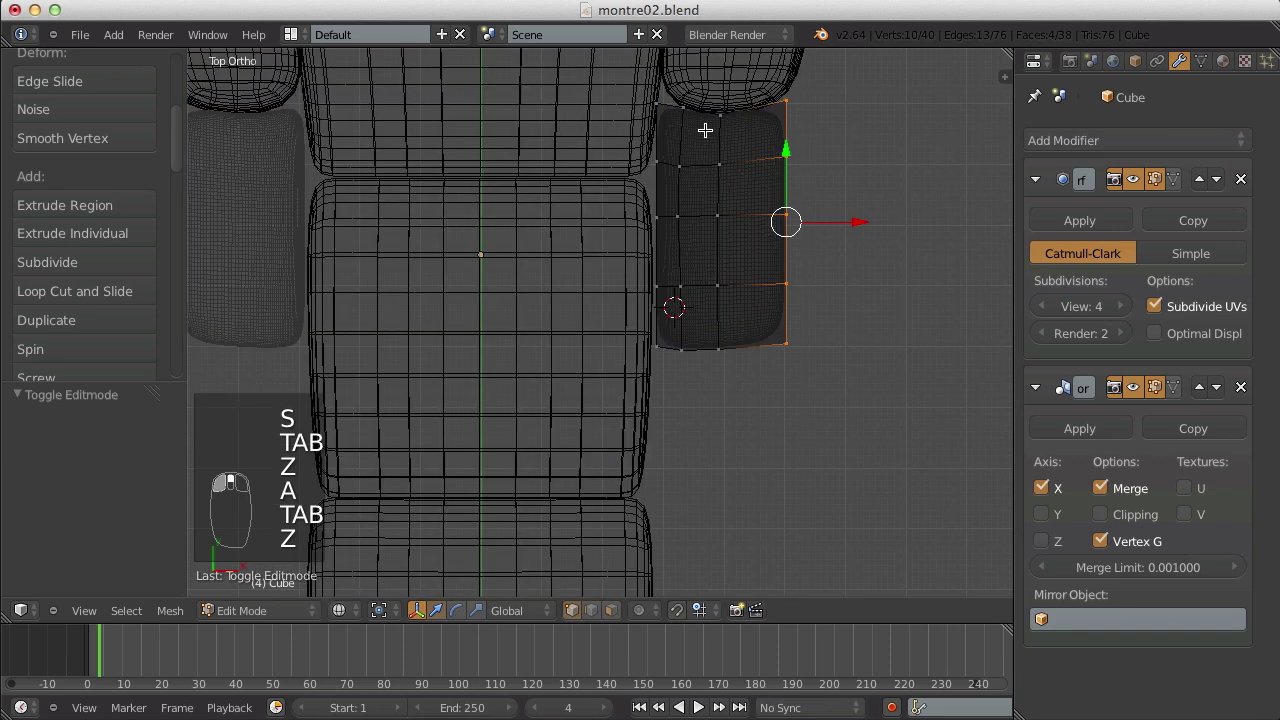
key(a)
key(b)
key(g)
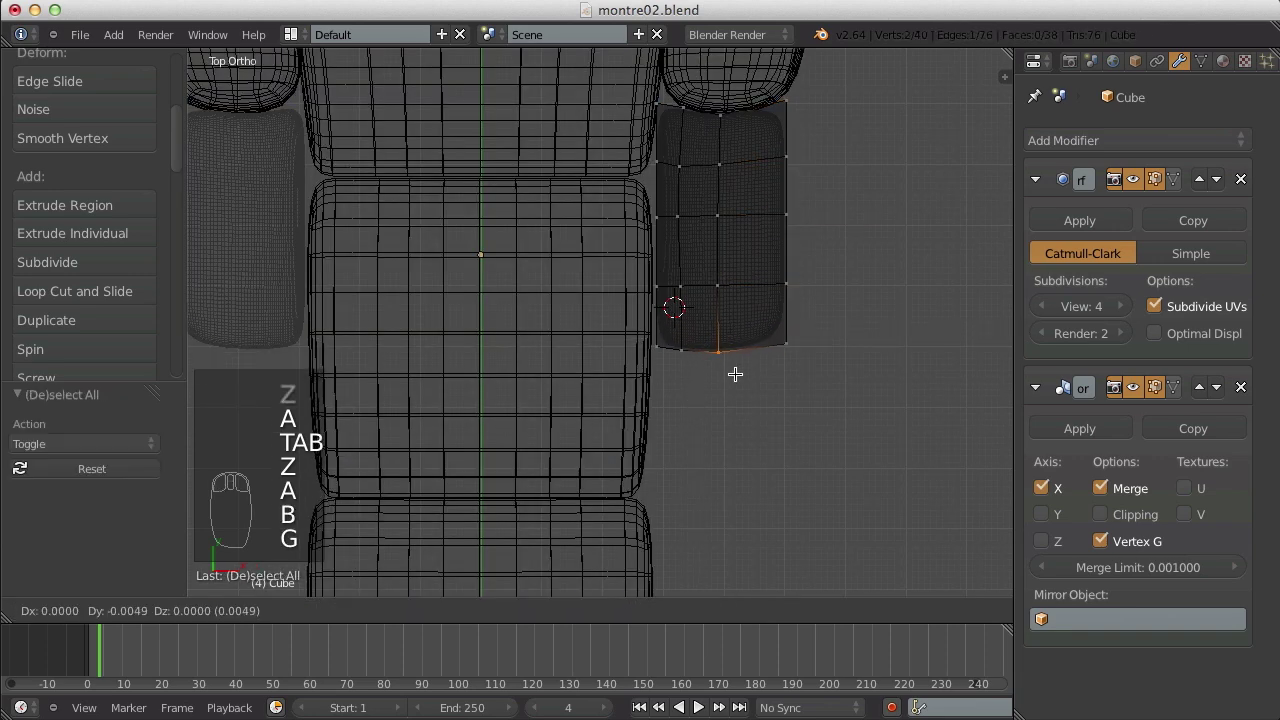
click(720, 366)
- Round the side link's lower end by adjusting the vertex pair beside the inner corner and the middle pair
key(a)
key(b)
drag(677, 334, 695, 368)
key(g)
click(694, 370)
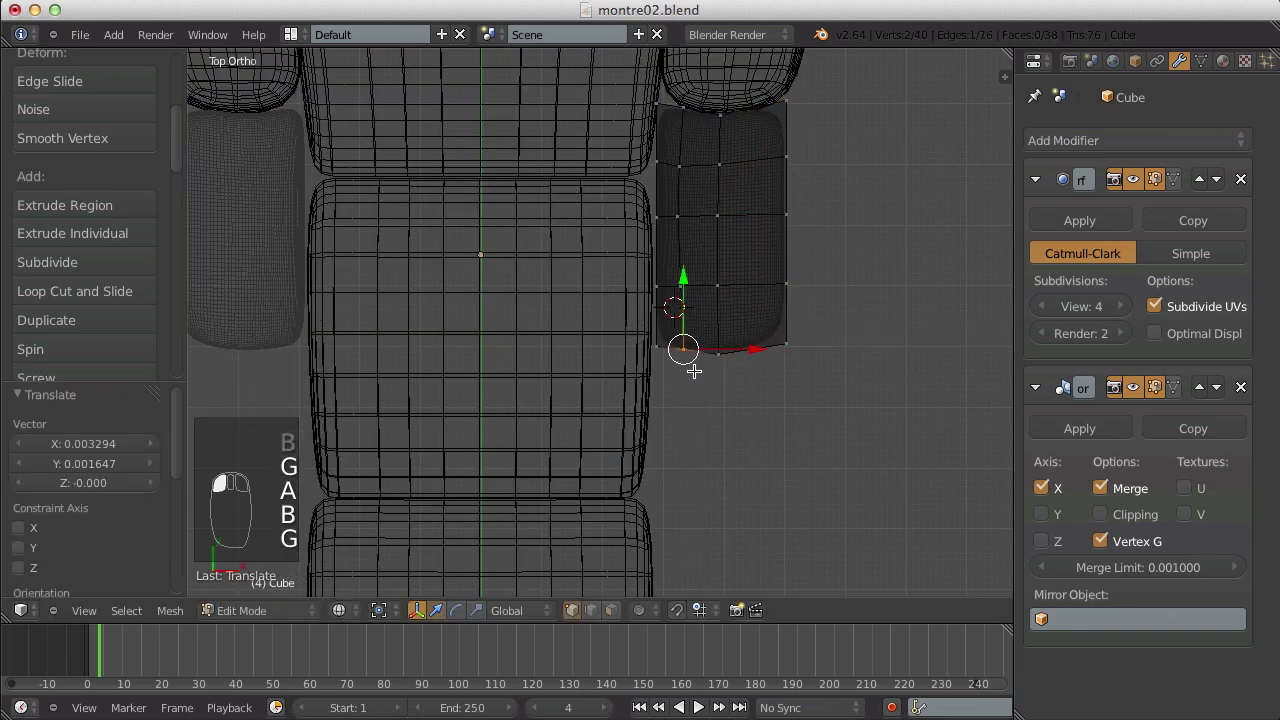
key(g)
click(691, 366)
key(a)
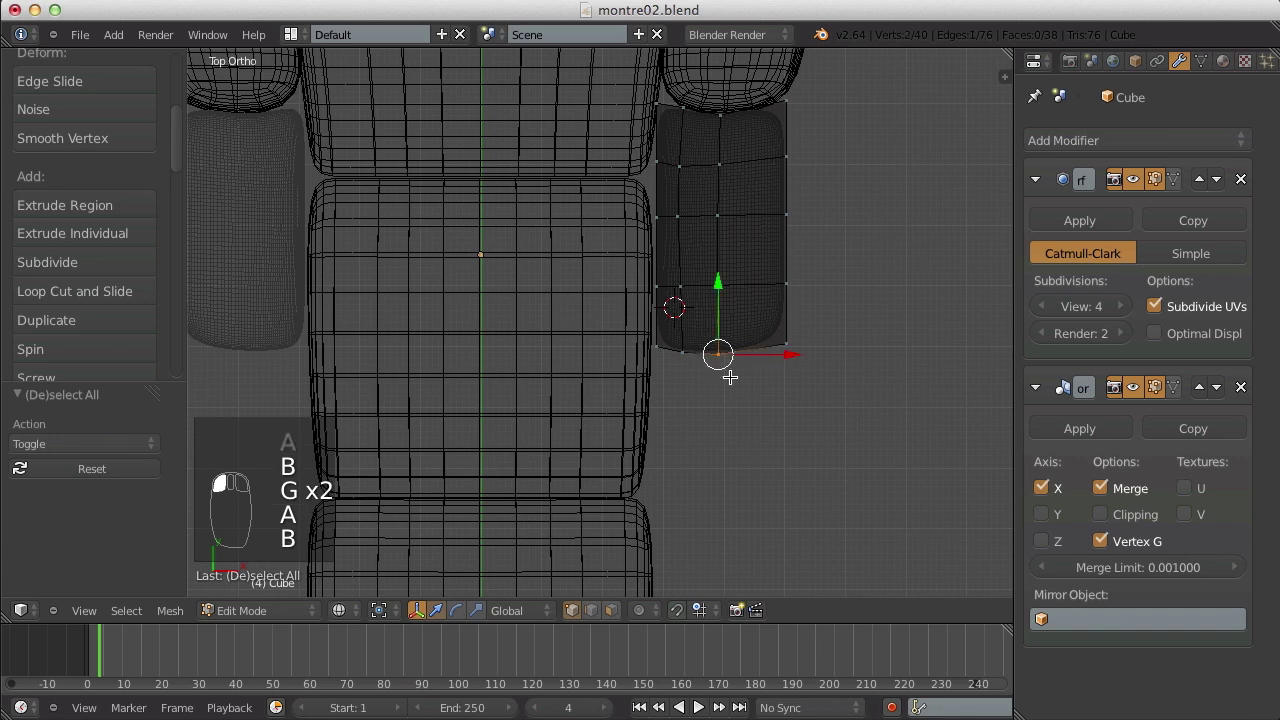
key(g)
click(732, 379)
- Adjust the two inner vertex pairs along the side link's upper end to follow the neighbouring lug's curve
key(a)
key(b)
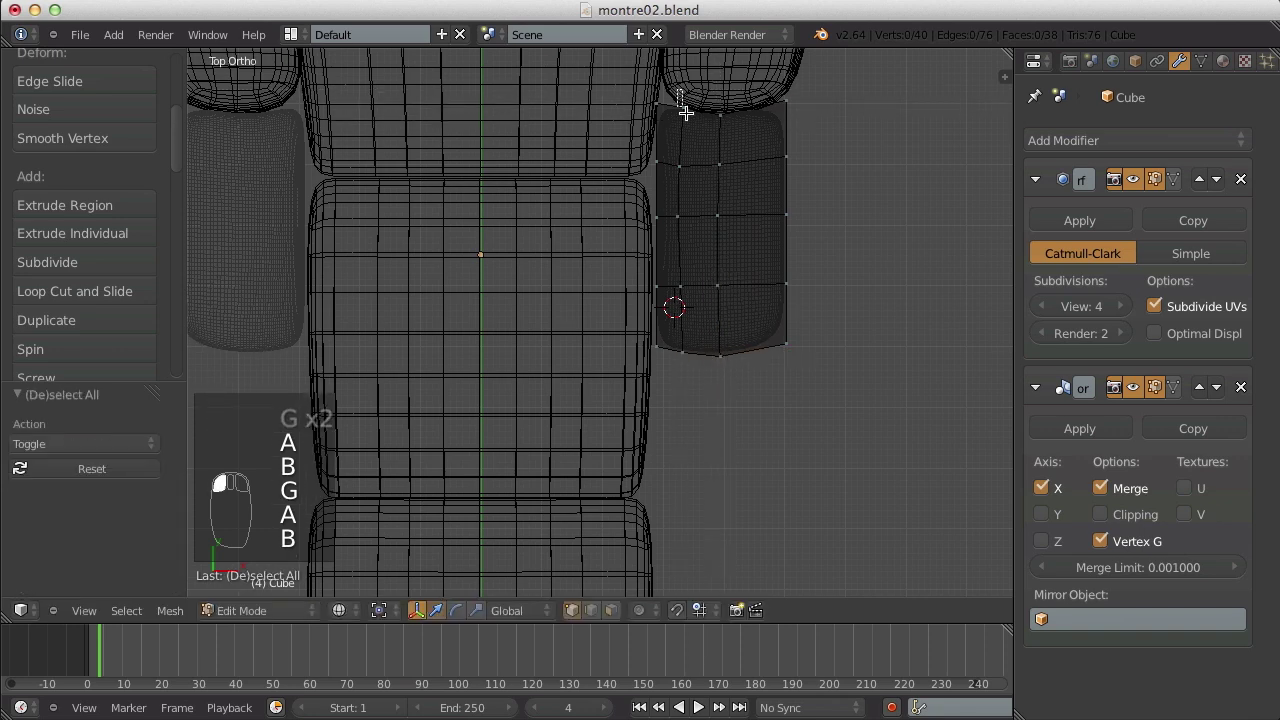
drag(677, 90, 703, 132)
key(g)
click(689, 128)
key(a)
key(b)
drag(700, 86, 733, 128)
key(g)
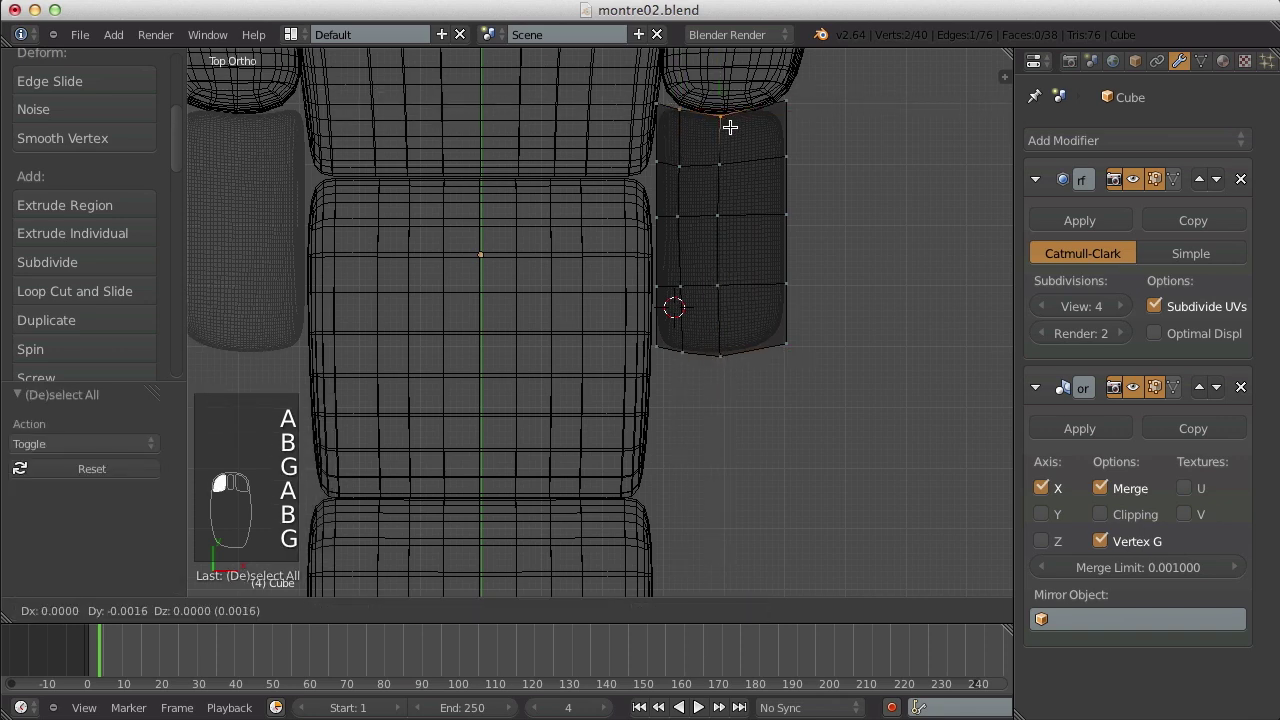
click(735, 122)
- Reposition the vertex pair at the side link's upper outer corner and save the file
key(a)
key(g)
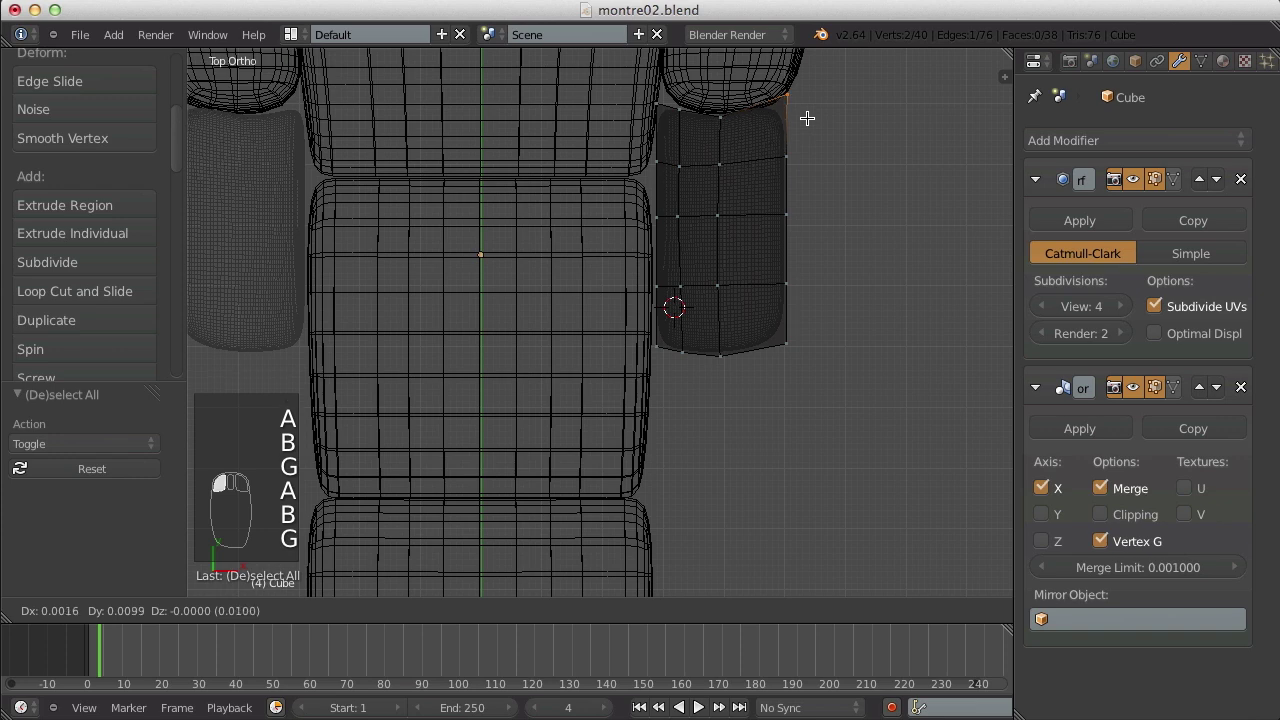
click(790, 95)
key(Tab)
key(z)
key(a)
scroll(684, 278, down, 7)
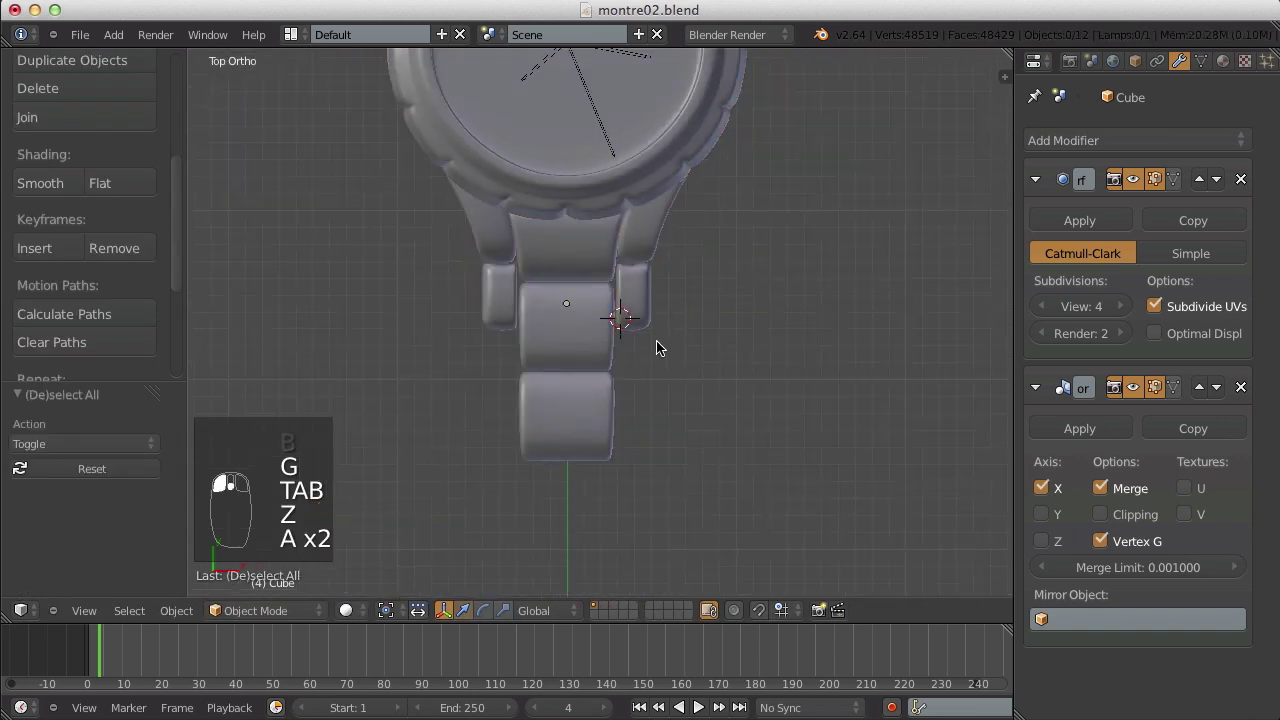
key(ctrl+s)
- Examine the fit of the side link at an angle and from the side
scroll(663, 346, down, 4)
middle_drag(663, 346, 620, 434)
scroll(620, 434, up, 5)
key(a)
key(KP_3)
key(a)
scroll(621, 432, up, 9)
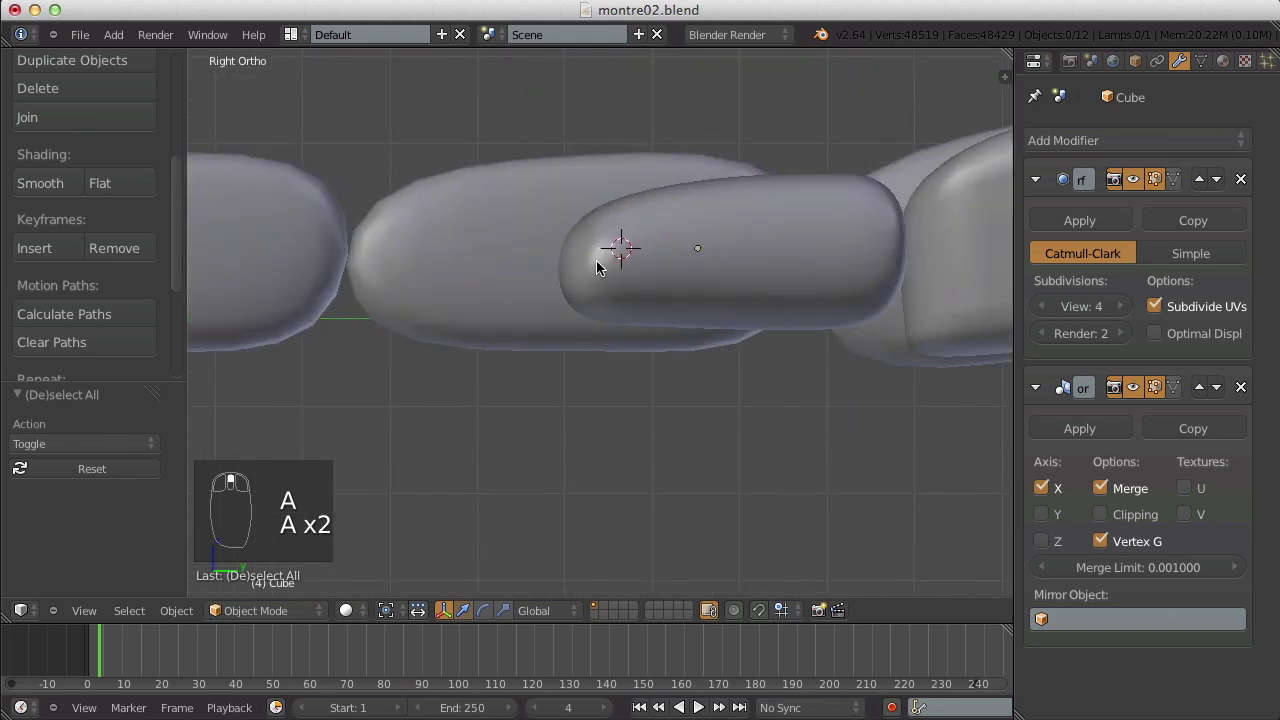
- Try to inset the faces on the side link's outer side, and save the file
key(shift+a)
key(Tab)
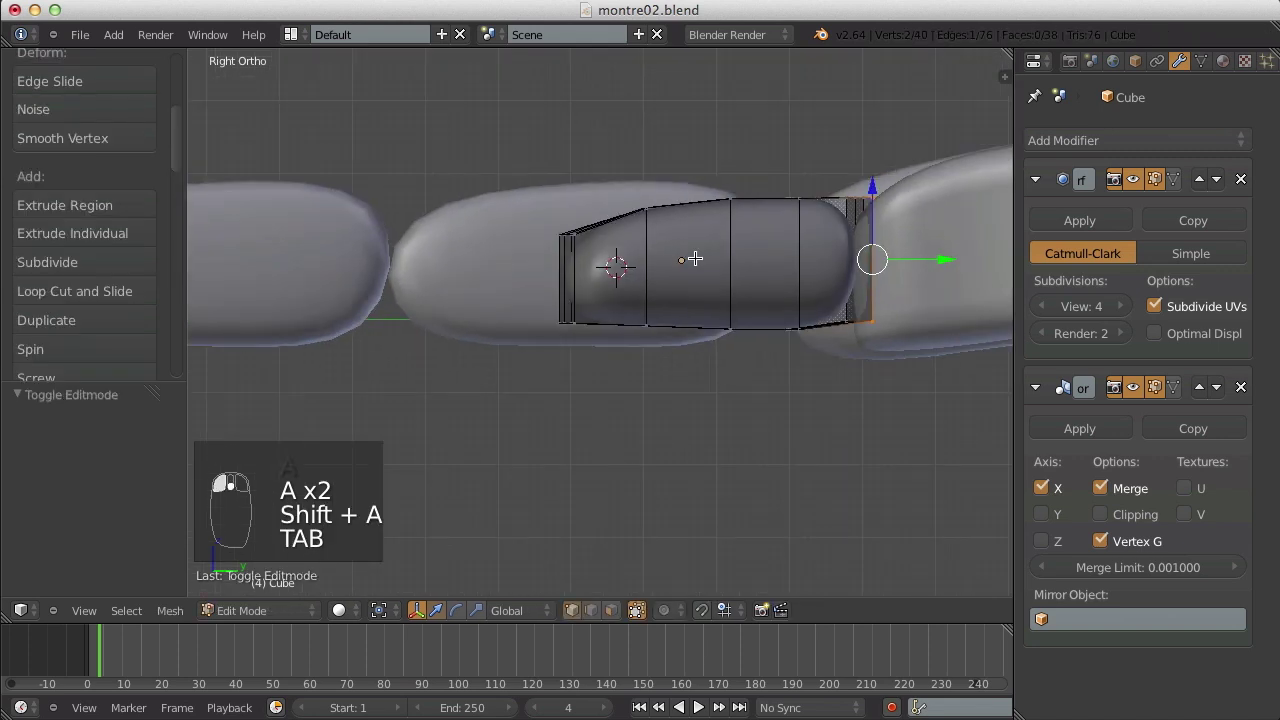
key(ctrl+Tab)
key(ctrl+Tab)
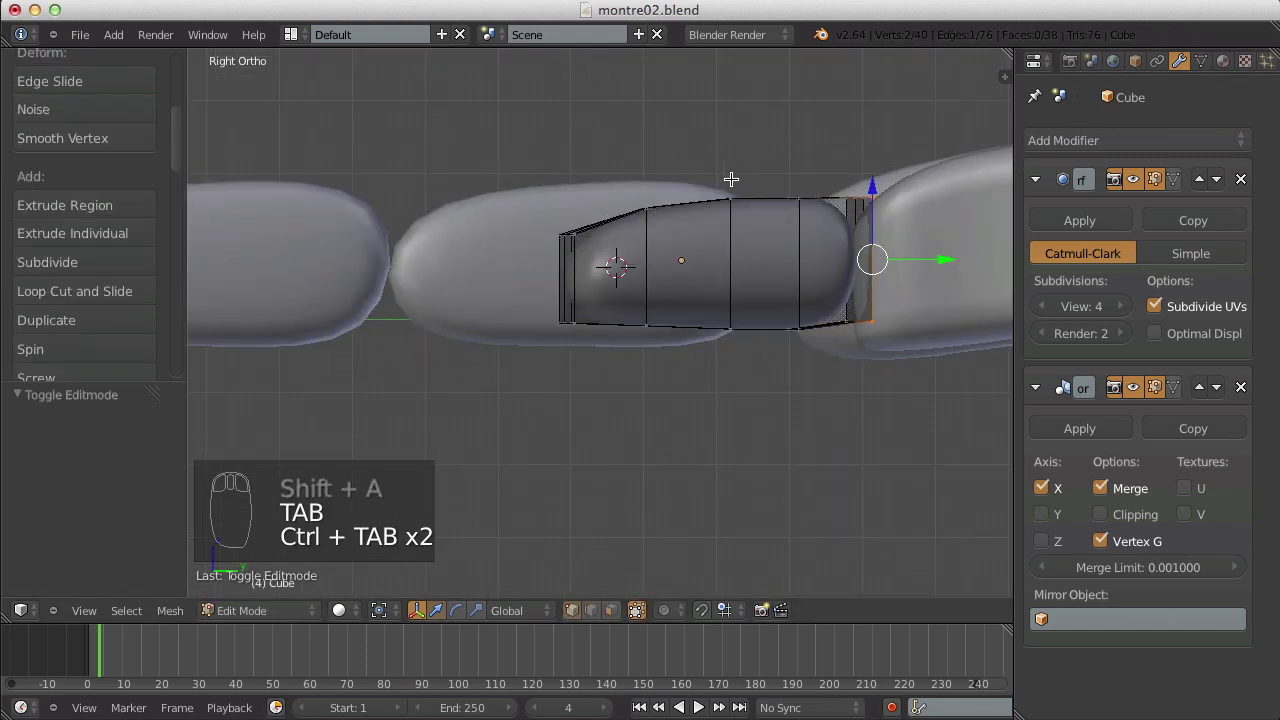
scroll(731, 179, up, 3)
key(ctrl+Tab)
click(666, 298)
drag(624, 195, 853, 269)
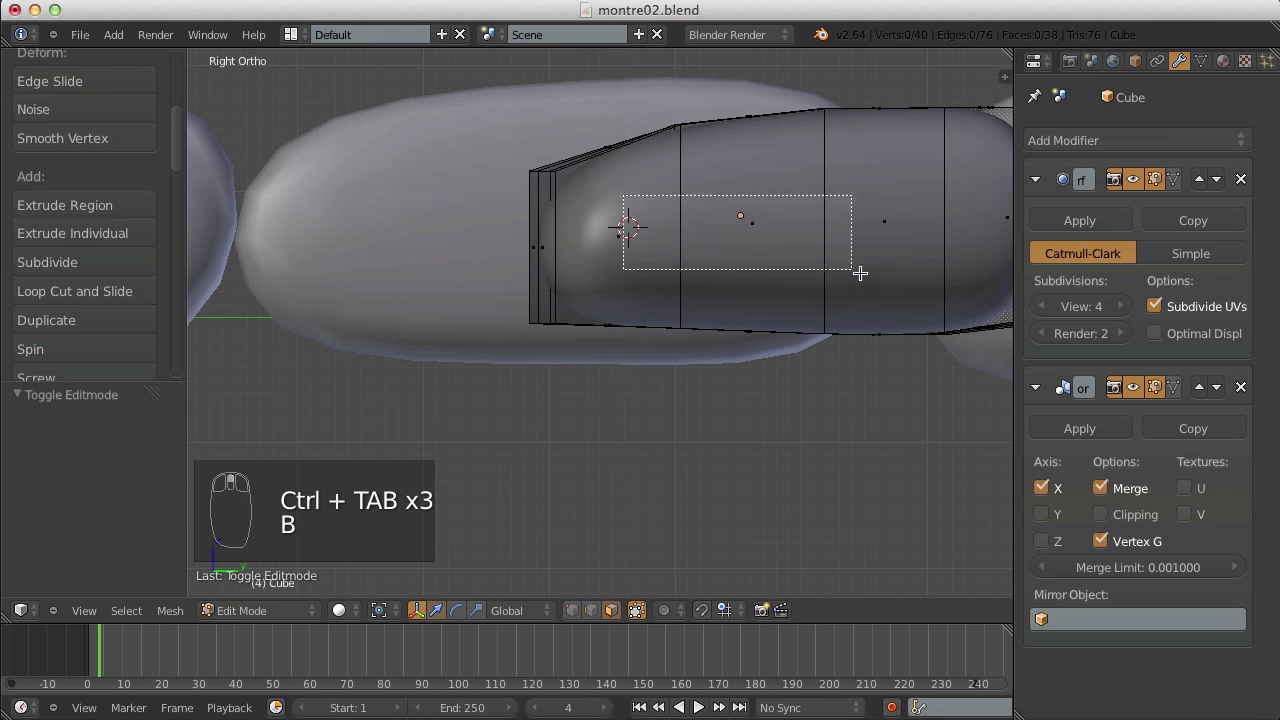
drag(965, 273, 965, 273)
key(i)
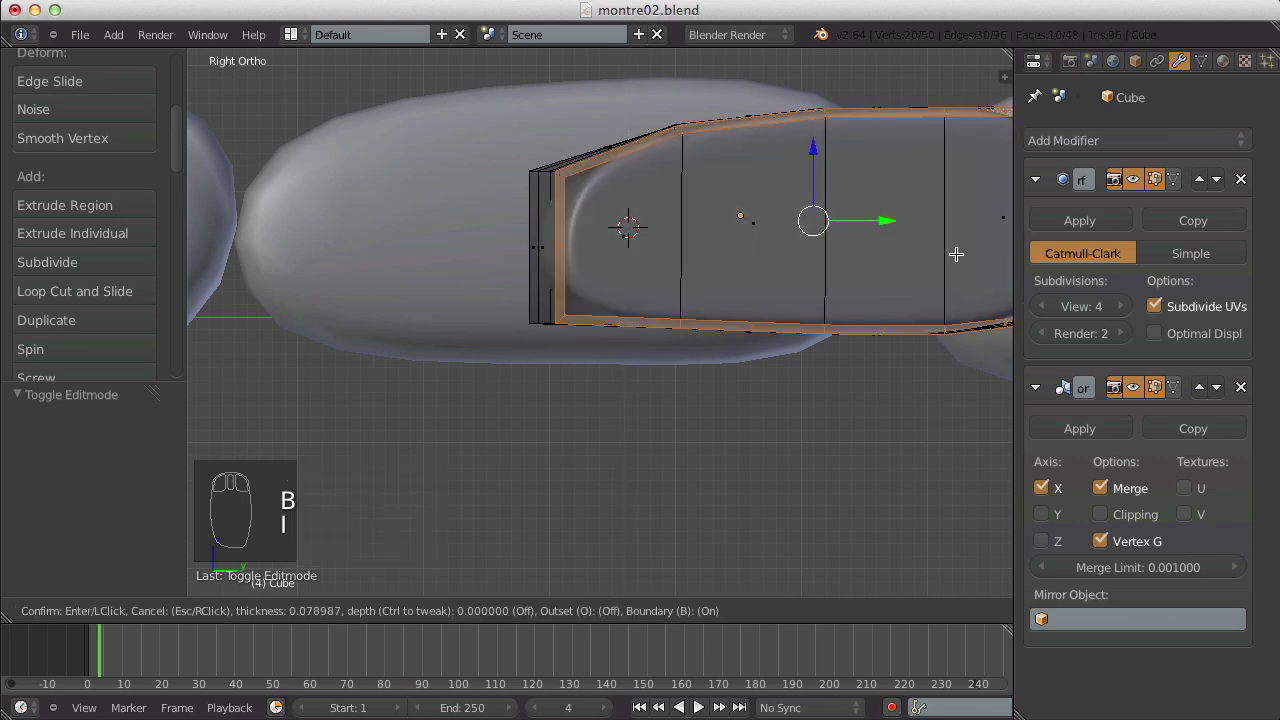
click(972, 238)
key(Tab)
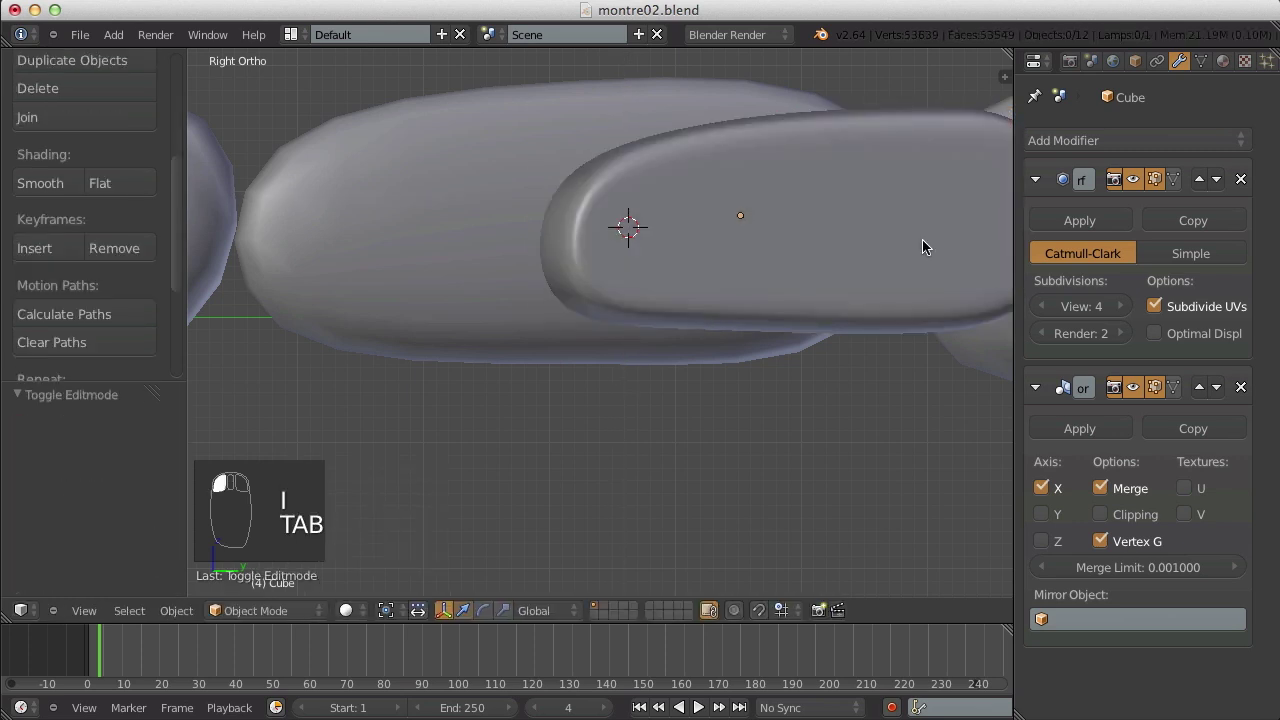
scroll(880, 236, down, 3)
middle_drag(671, 214, 855, 347)
key(ctrl+s)
click(855, 347)
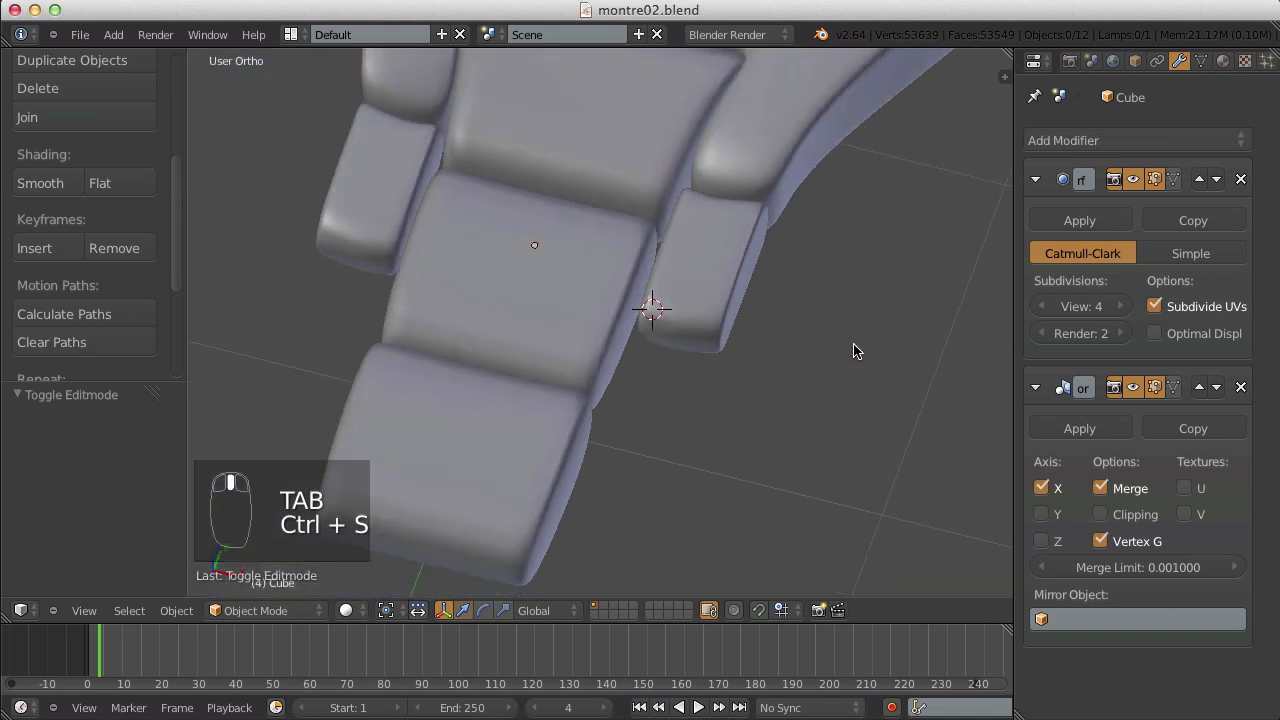
- Undo the inset on the side link's outer faces
key(Tab)
key(ctrl+z)
key(ctrl+z)
- Add a lengthwise loop cut to the side link, slid toward its outer edge, and save the file
key(ctrl+r)
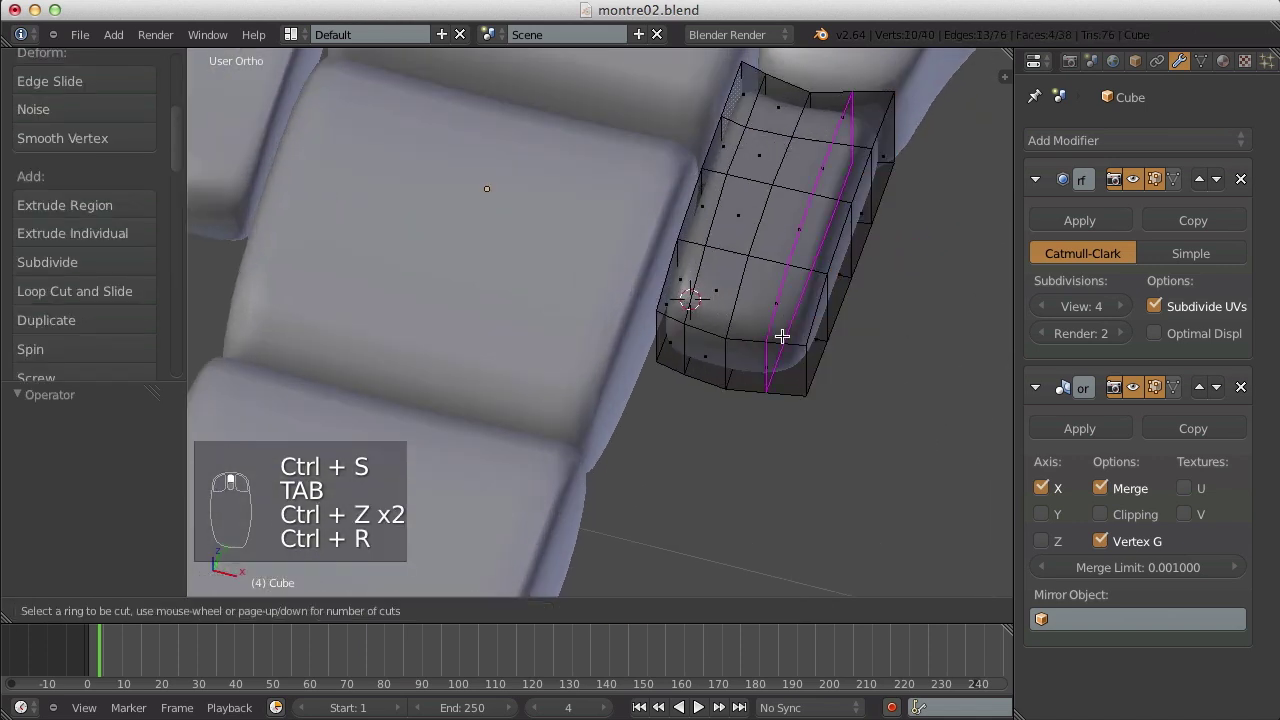
click(784, 338)
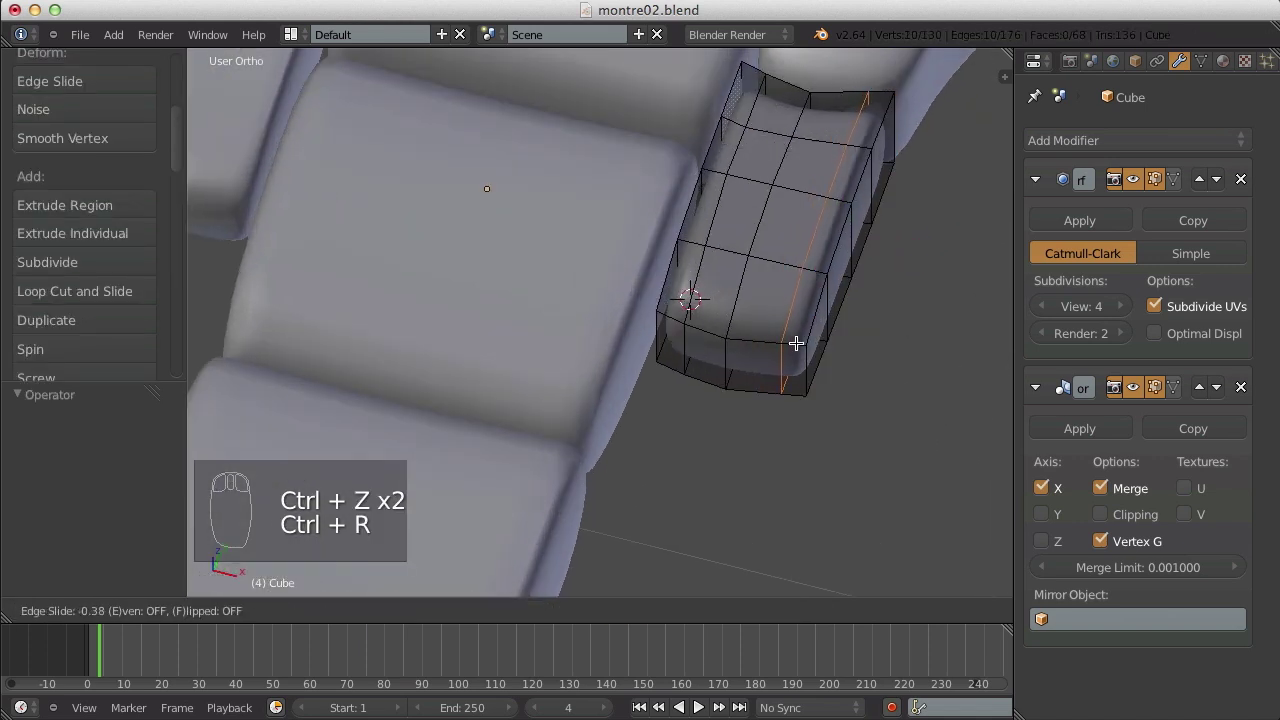
click(792, 343)
key(a)
key(Tab)
scroll(714, 248, down, 4)
middle_drag(714, 260, 581, 229)
key(ctrl+s)
click(591, 234)
- Add a cylinder with 8 vertices at the 3D cursor on the side link
key(KP_3)
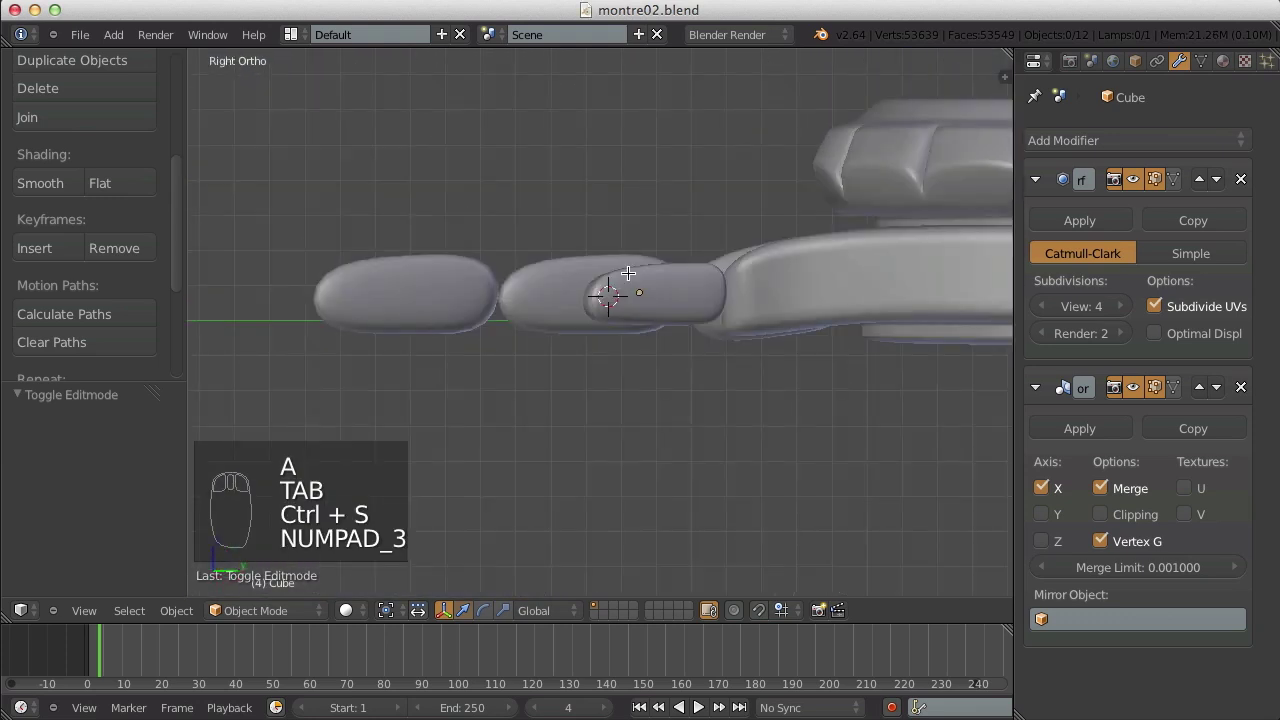
key(Tab)
key(Tab)
scroll(626, 233, up, 2)
key(shift+a)
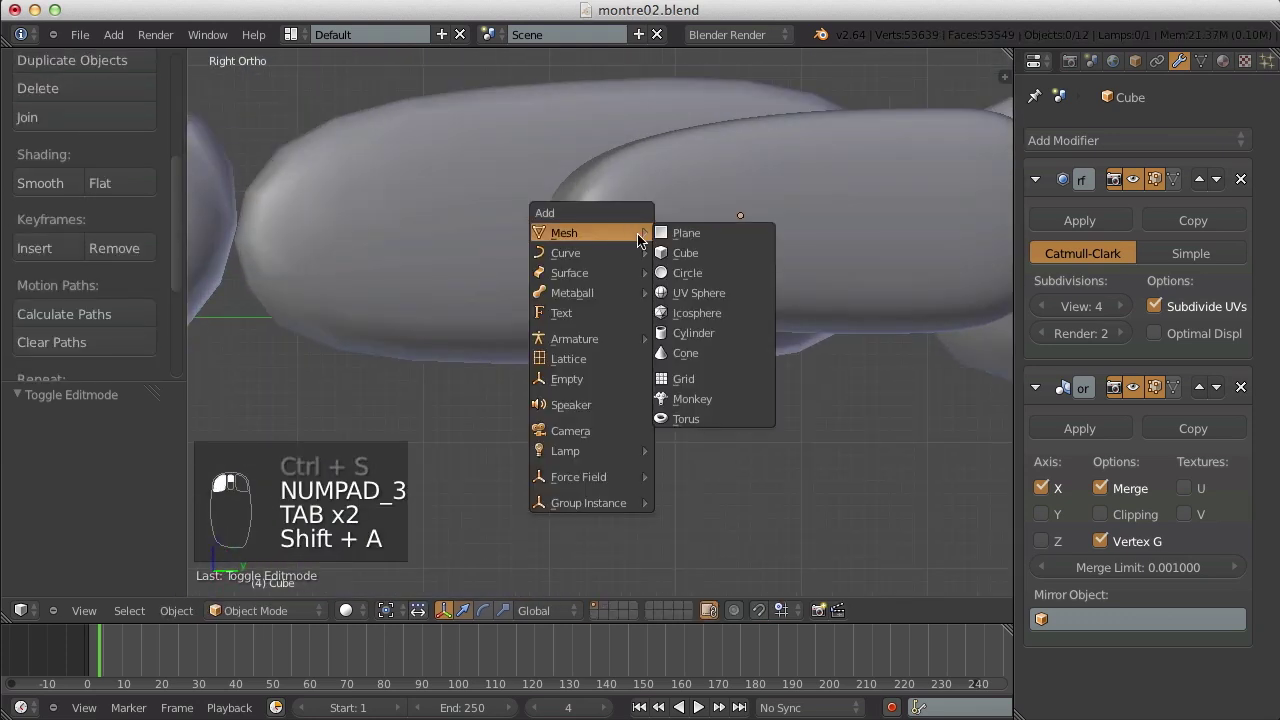
click(757, 320)
click(86, 440)
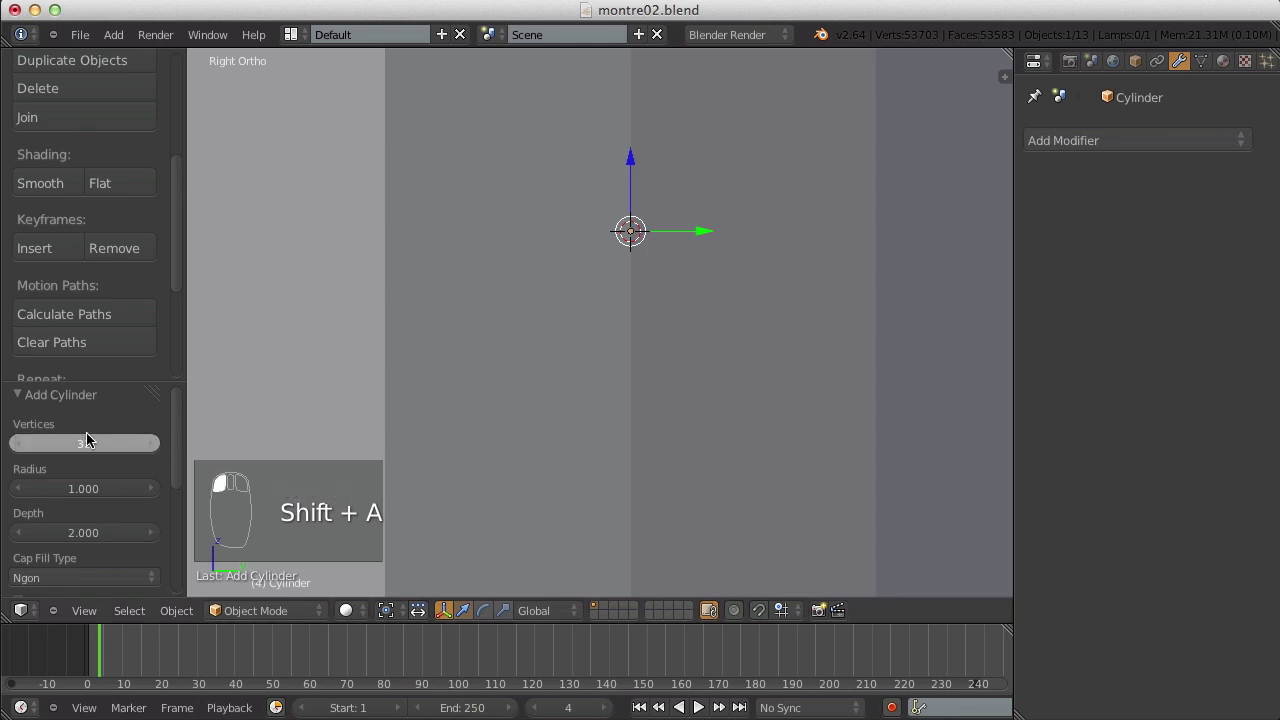
text(8)
key(Return)
- Scale the cylinder uniformly to about 0.053
scroll(740, 340, down, 4)
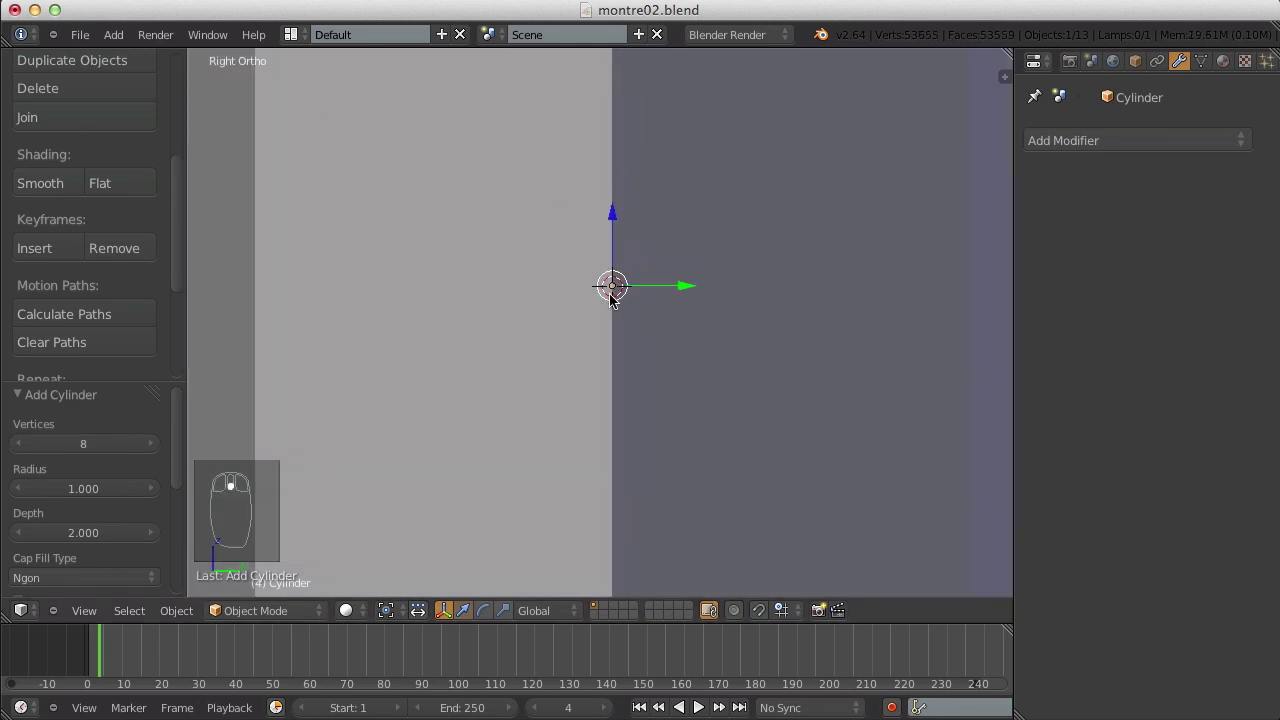
key(s)
click(612, 316)
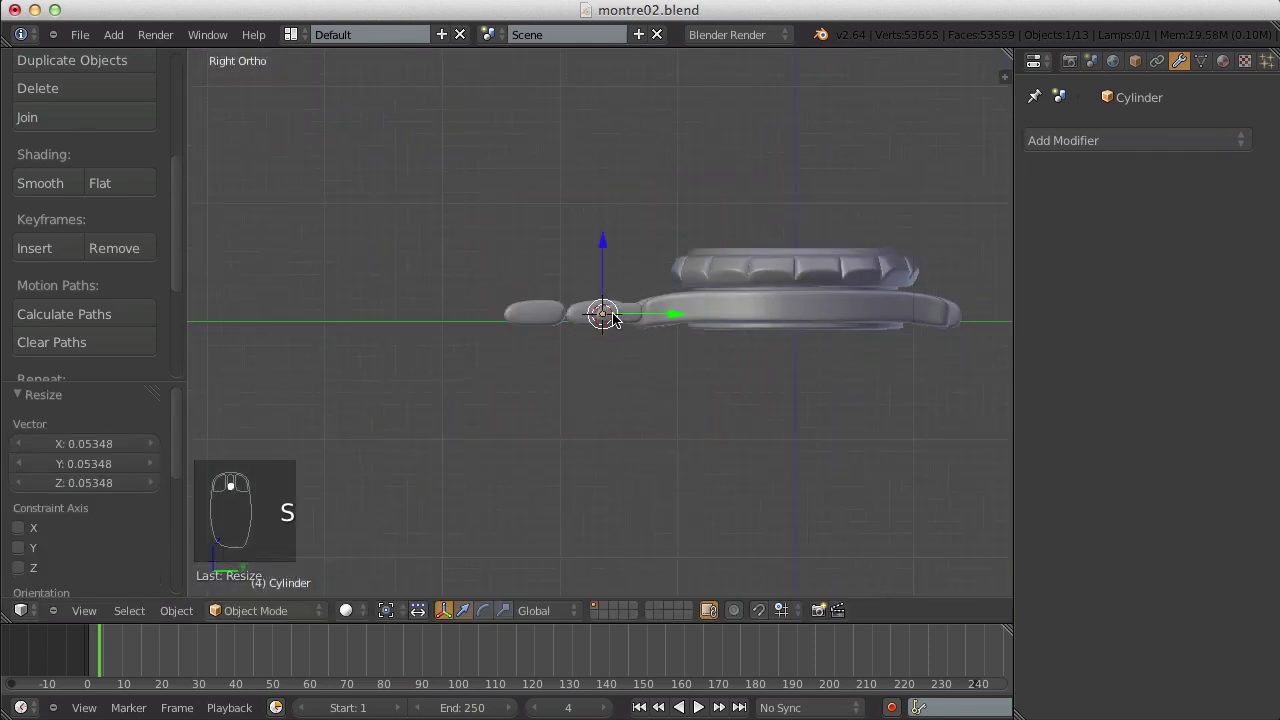
scroll(637, 318, up, 5)
- Rotate the cylinder 90° in front view so it lies across the links
key(KP_1)
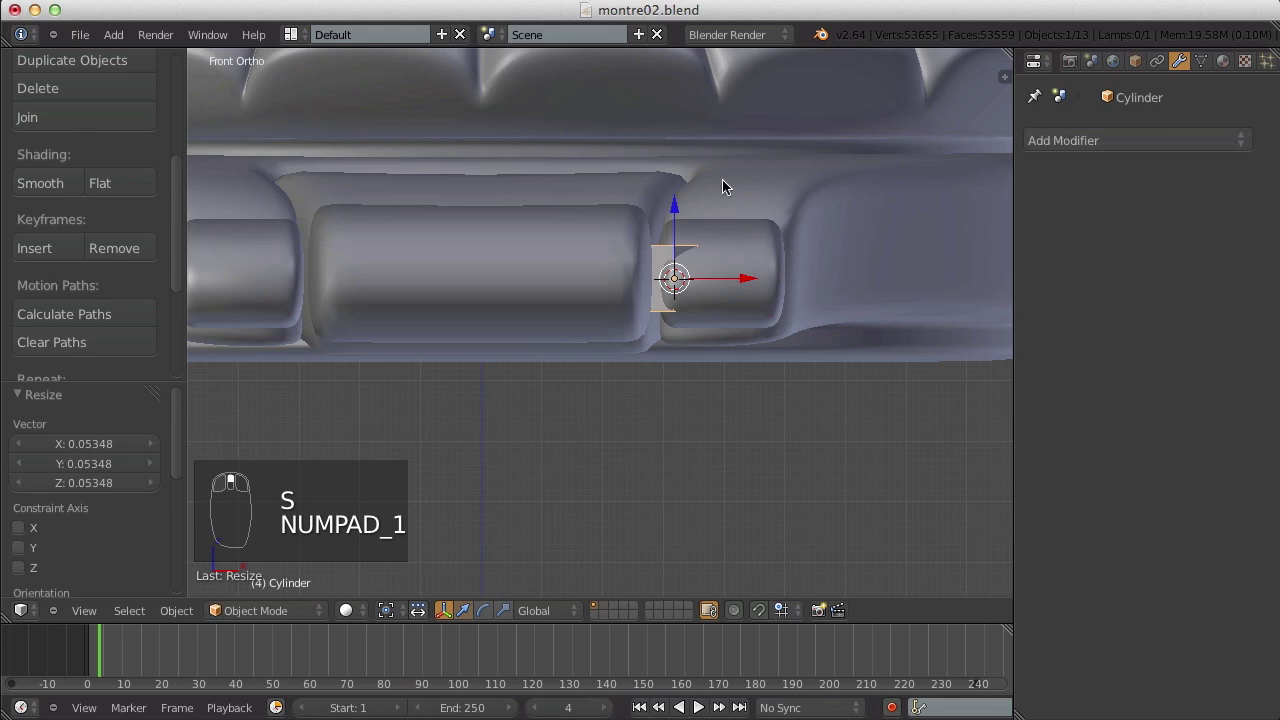
key(r)
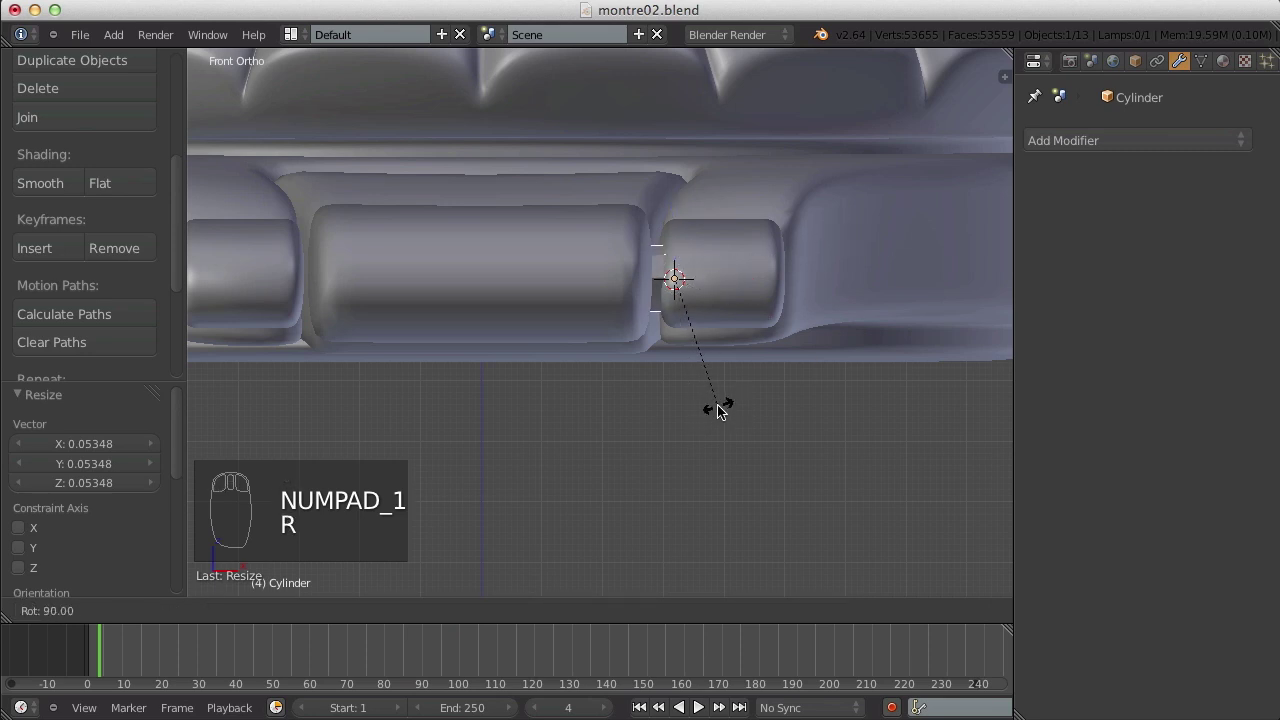
click(720, 412)
key(z)
key(ctrl+z)
key(r)
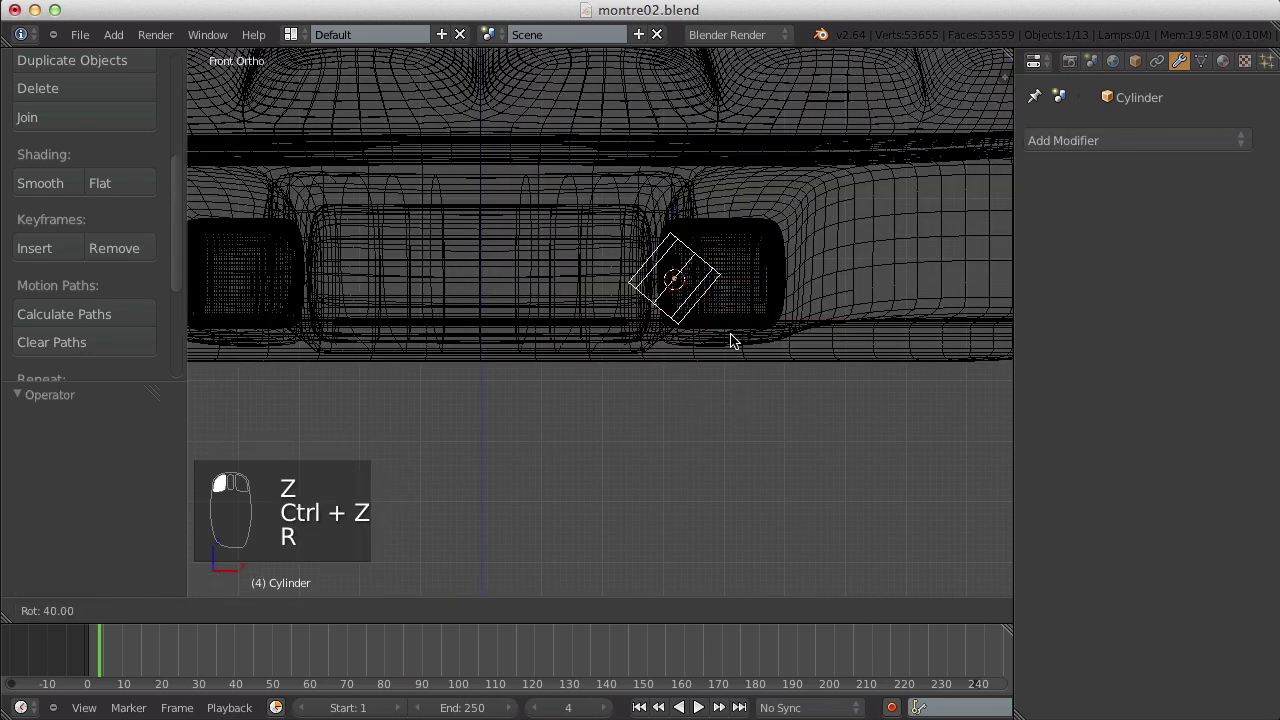
click(679, 359)
key(z)
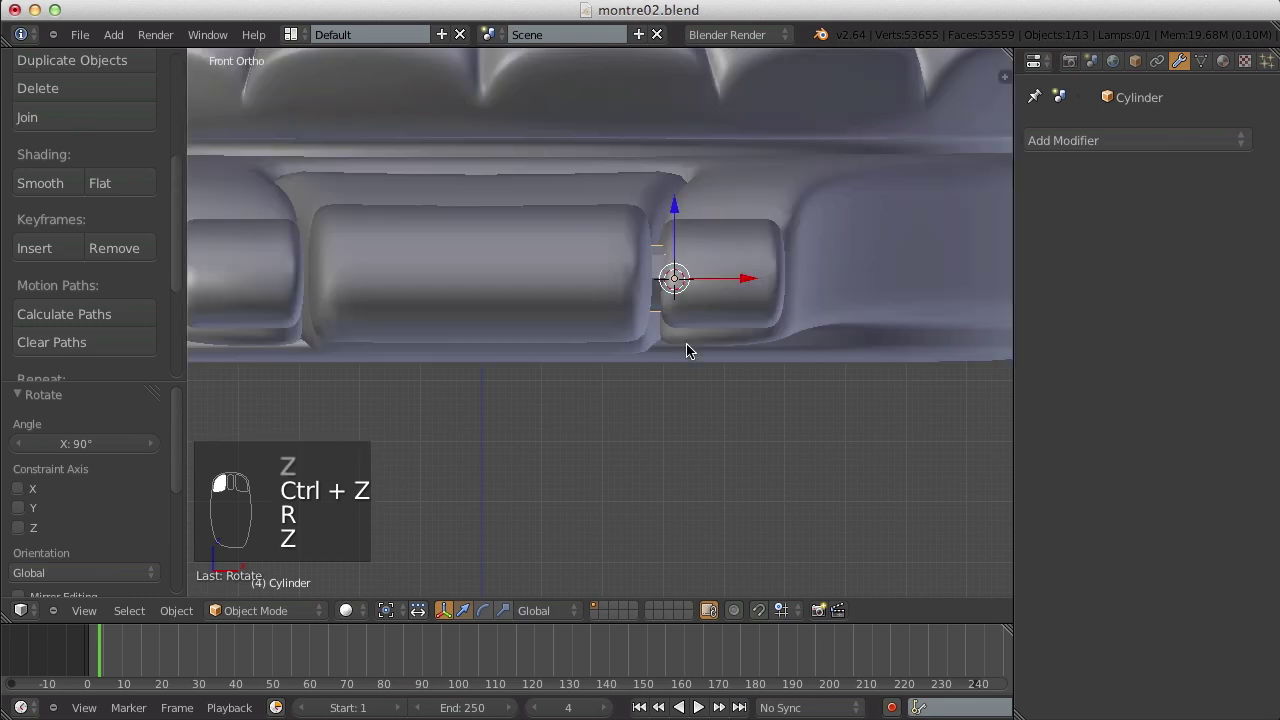
- Shrink the cylinder further and move it -0.319 along X and 0.140 along Y onto the upper center link
key(KP_7)
key(z)
key(s)
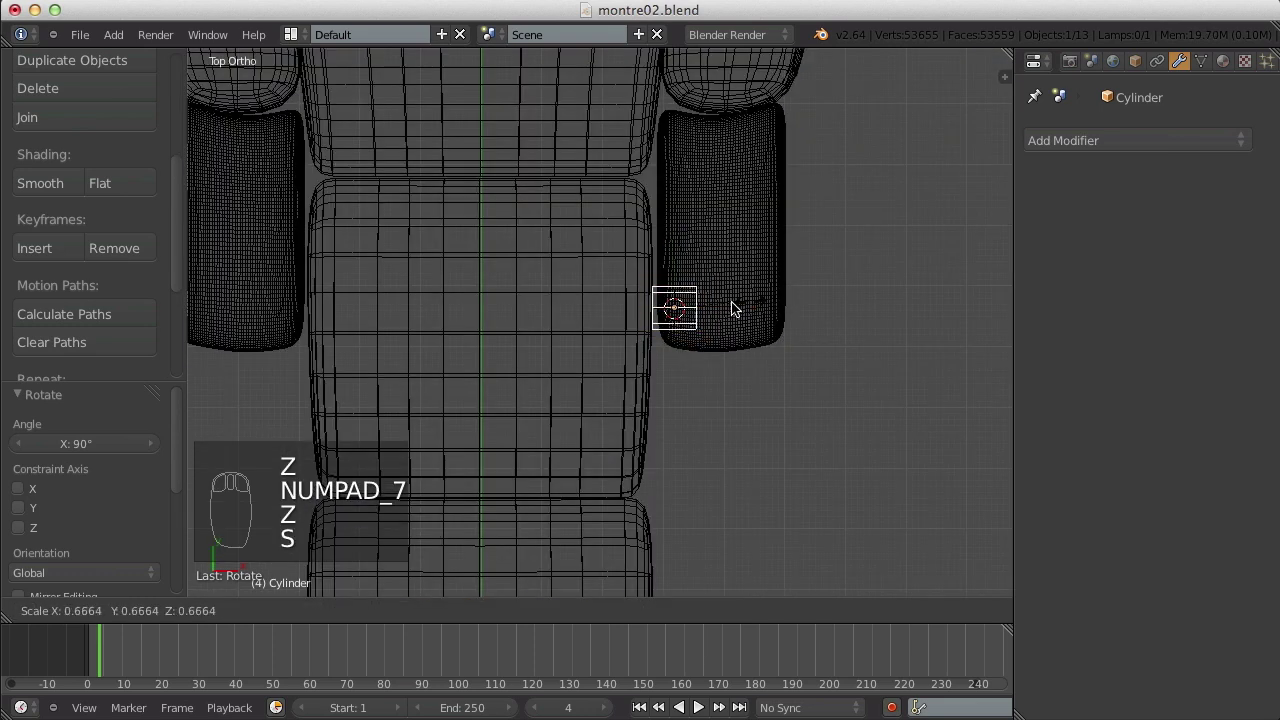
click(710, 311)
key(g)
click(511, 219)
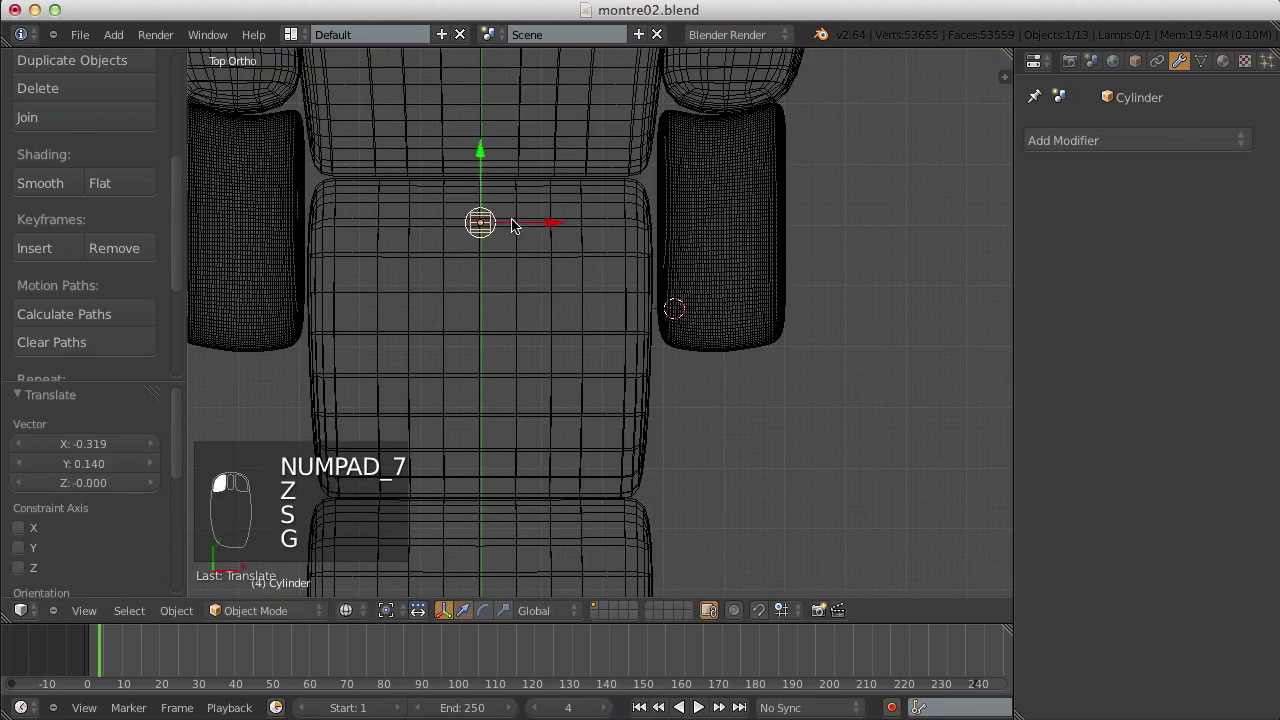
- Move the cylinder 0.002846 along X and -0.122 along Y toward the middle of the upper center link
key(z)
scroll(512, 219, down, 3)
shift+middle_drag(512, 219, 532, 285)
key(z)
key(g)
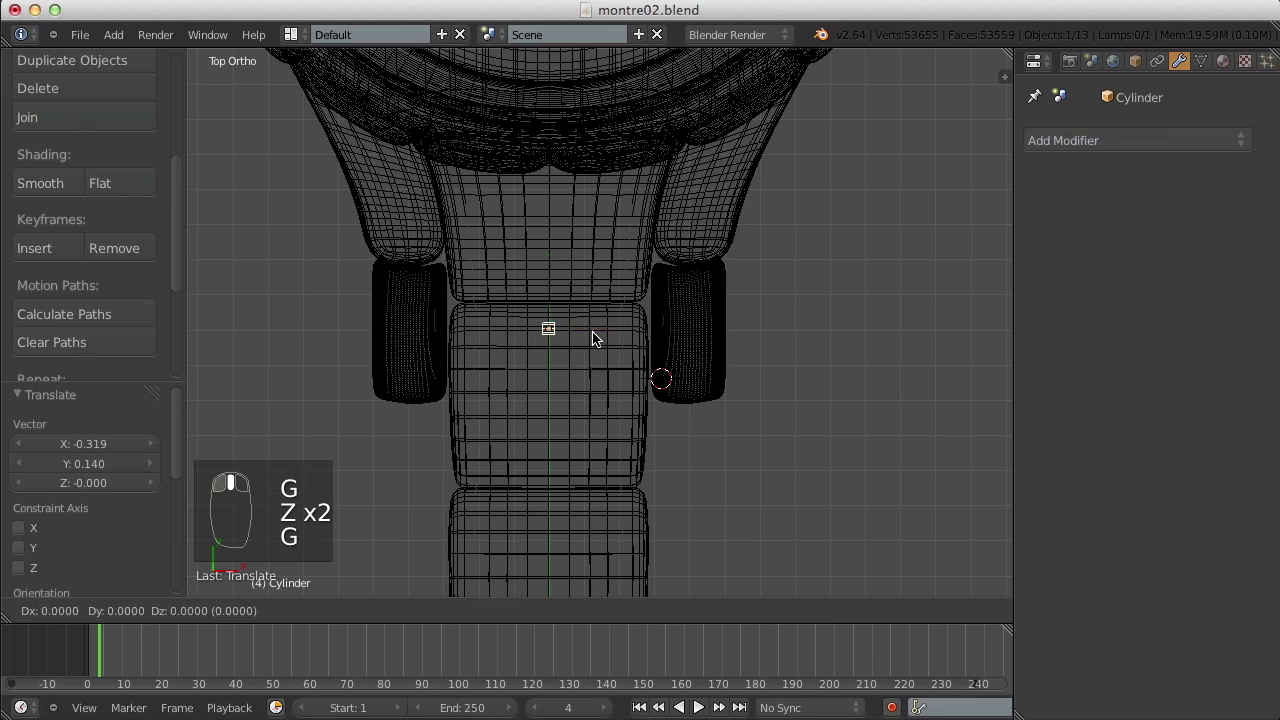
click(593, 380)
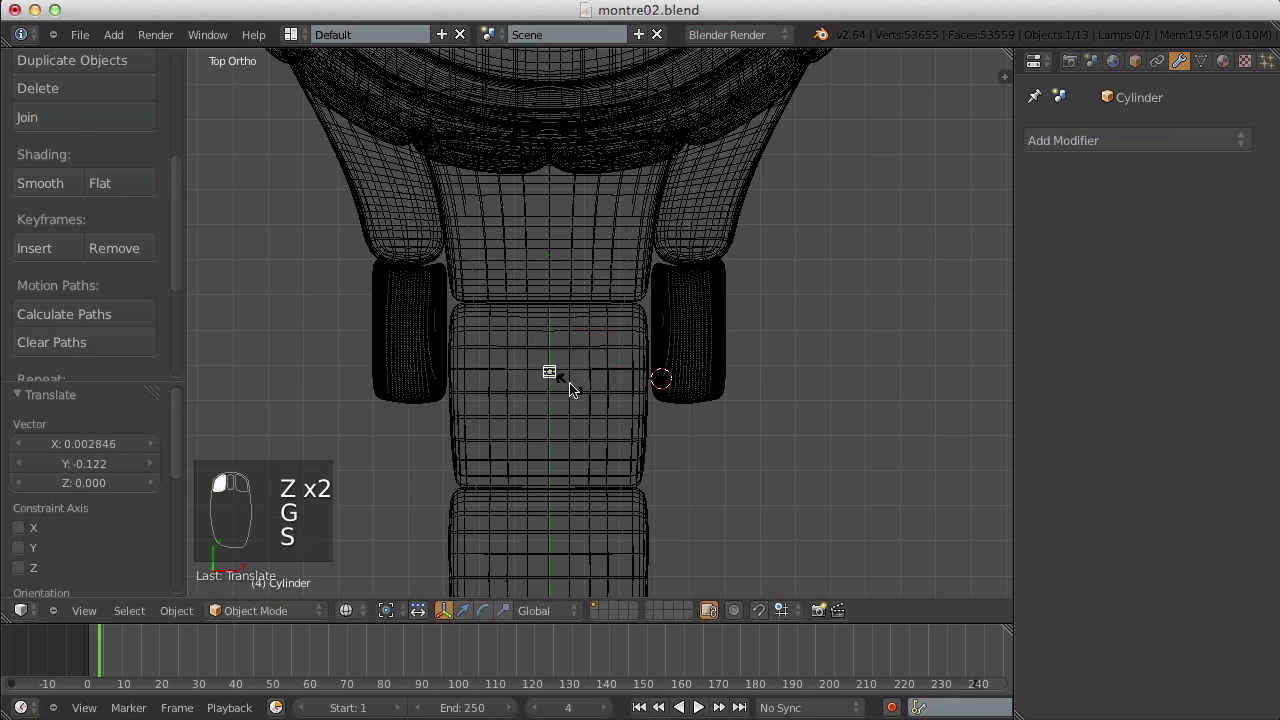
- Stretch the cylinder along X only until both ends protrude slightly past the outer faces of the side links, finishing with a 1.060 scale
key(x)
click(806, 383)
key(s)
key(x)
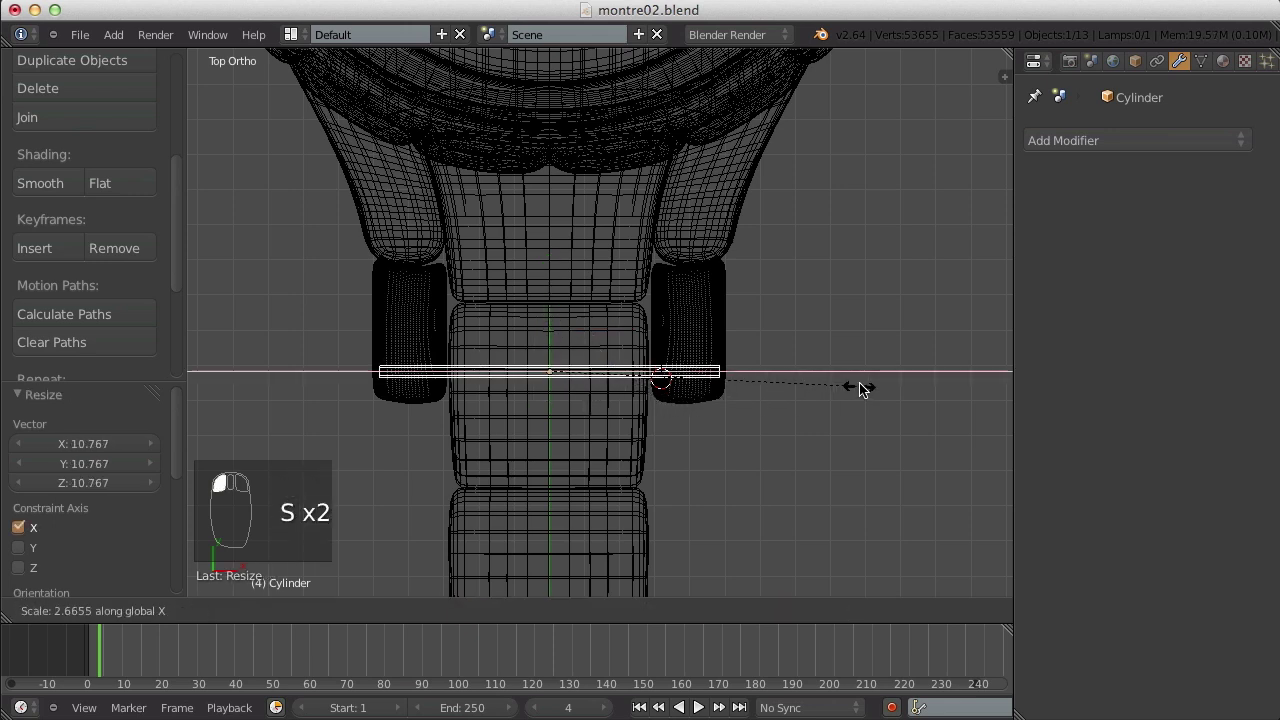
click(793, 400)
key(s)
key(x)
click(809, 396)
- Examine in solid shading how the cylinder's ends protrude from the side links, from the side and at an angle
key(z)
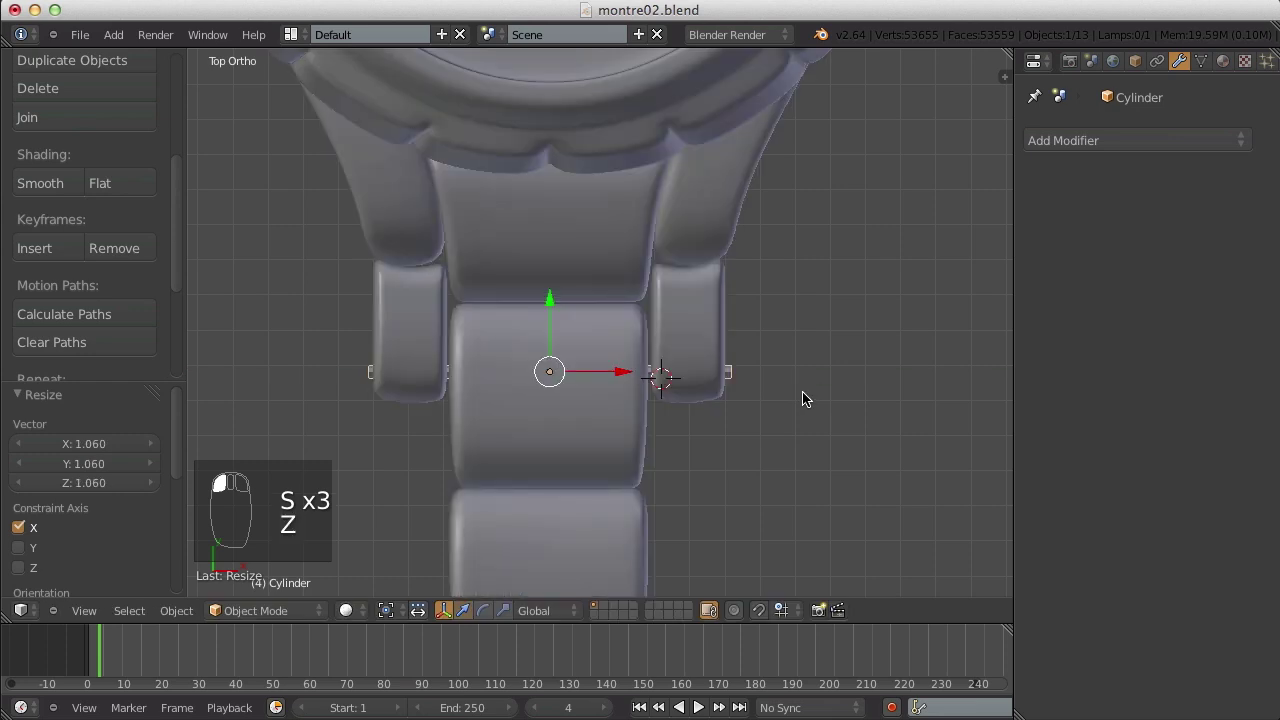
key(Tab)
key(Tab)
key(a)
key(a)
key(a)
key(KP_3)
key(Tab)
key(Tab)
scroll(569, 269, up, 6)
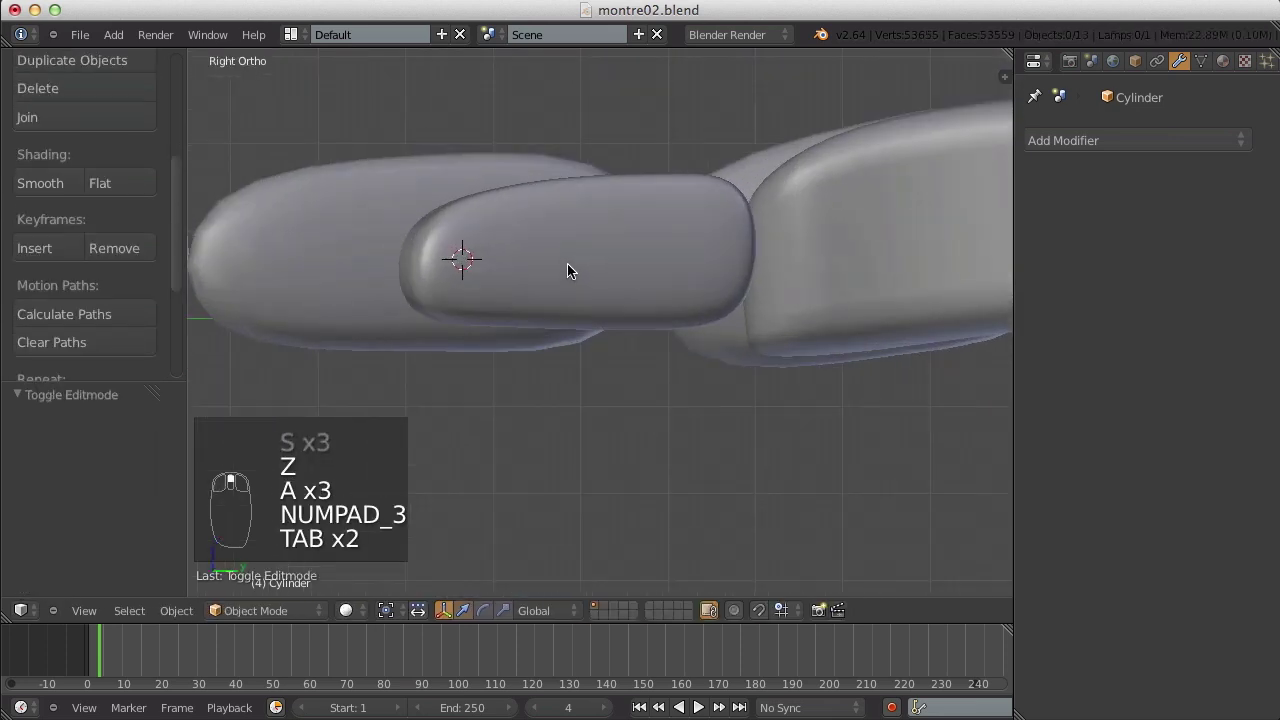
key(Tab)
key(Tab)
middle_drag(489, 243, 688, 338)
scroll(700, 345, down, 5)
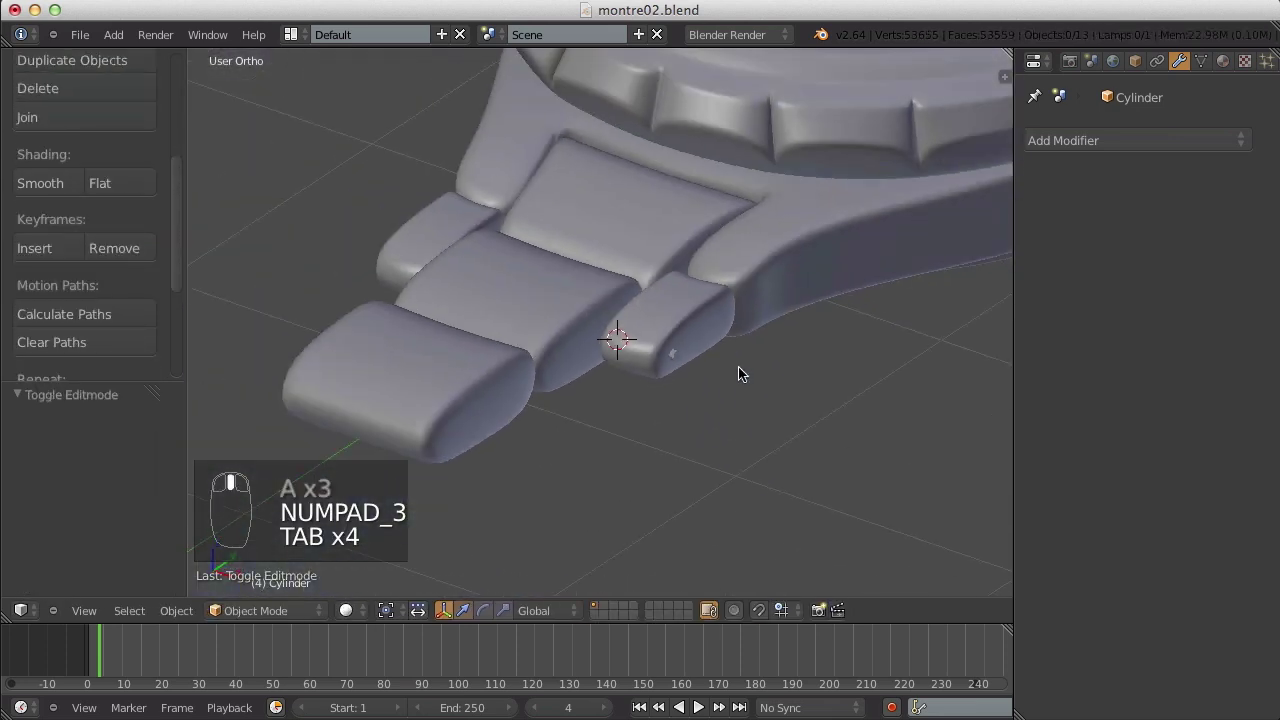
middle_drag(740, 371, 677, 433)
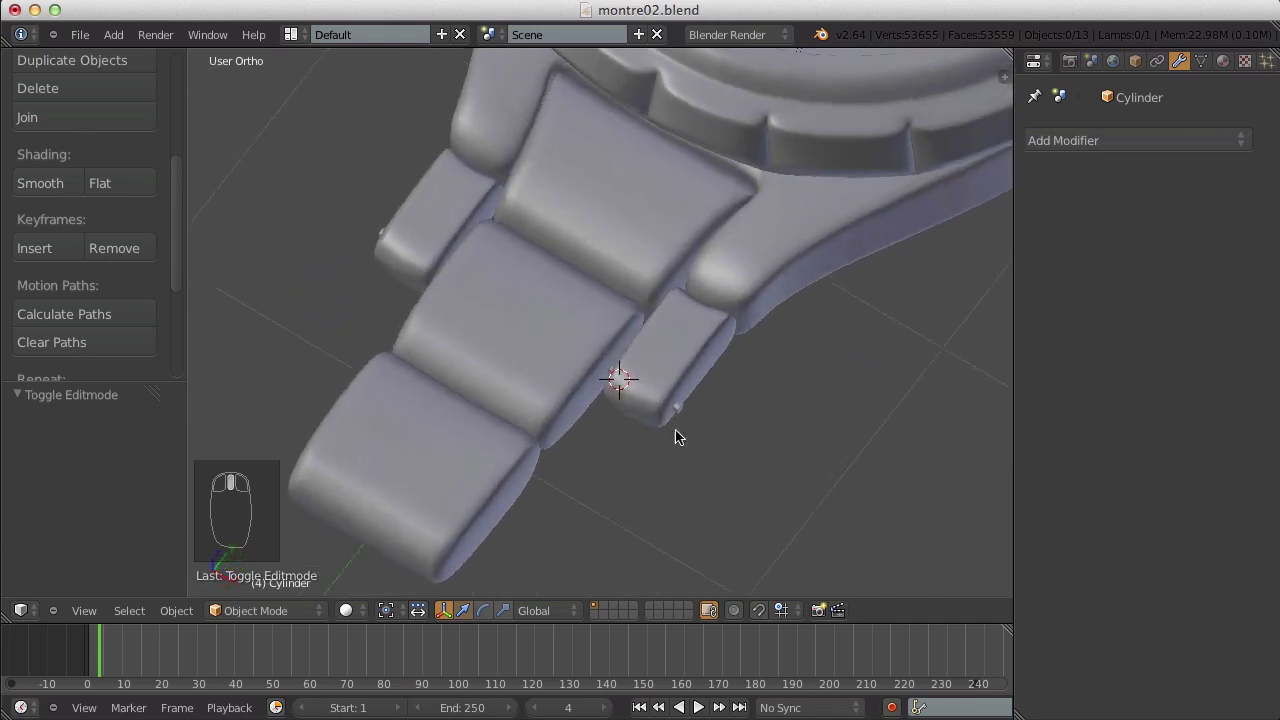
- Open the cylinder's mesh for editing in edge select mode with nothing selected, at its end cap on the outer side link face
scroll(712, 445, up, 5)
key(Tab)
middle_drag(814, 540, 718, 445)
scroll(623, 371, up, 5)
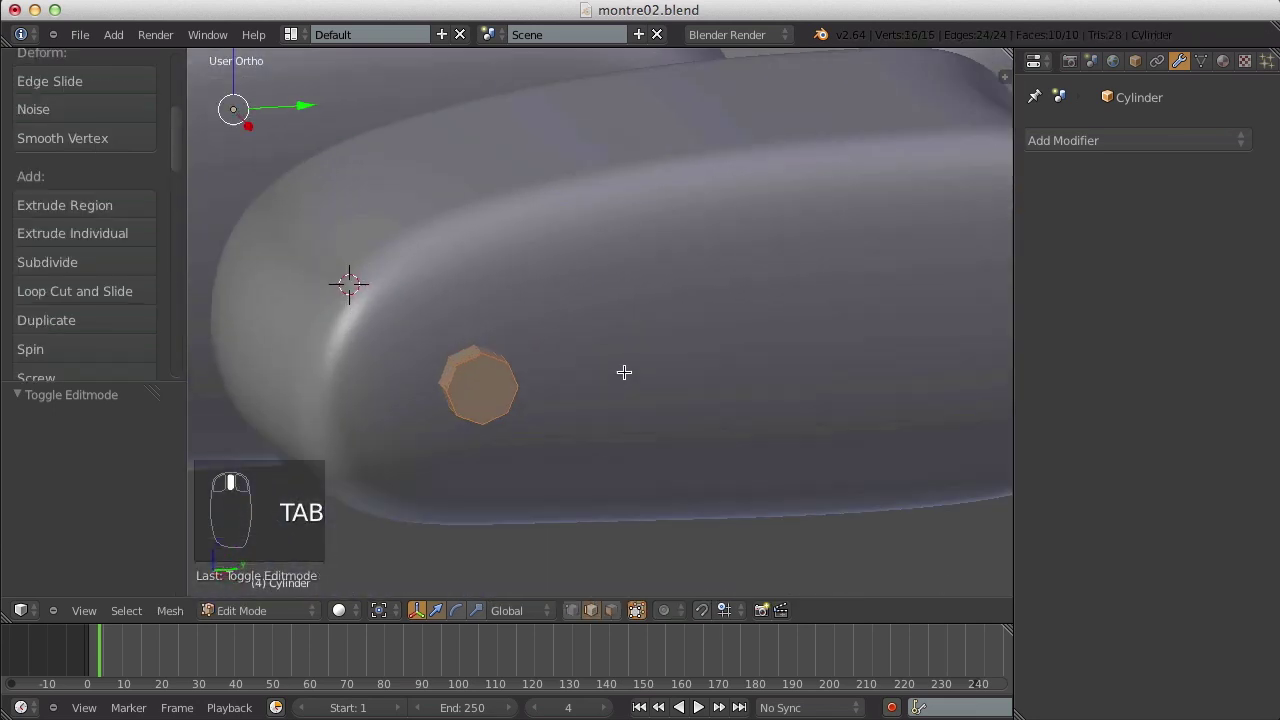
key(a)
key(a)
key(ctrl+Tab)
click(472, 361)
scroll(721, 191, up, 5)
shift+middle_drag(474, 360, 453, 426)
middle_drag(609, 295, 563, 303)
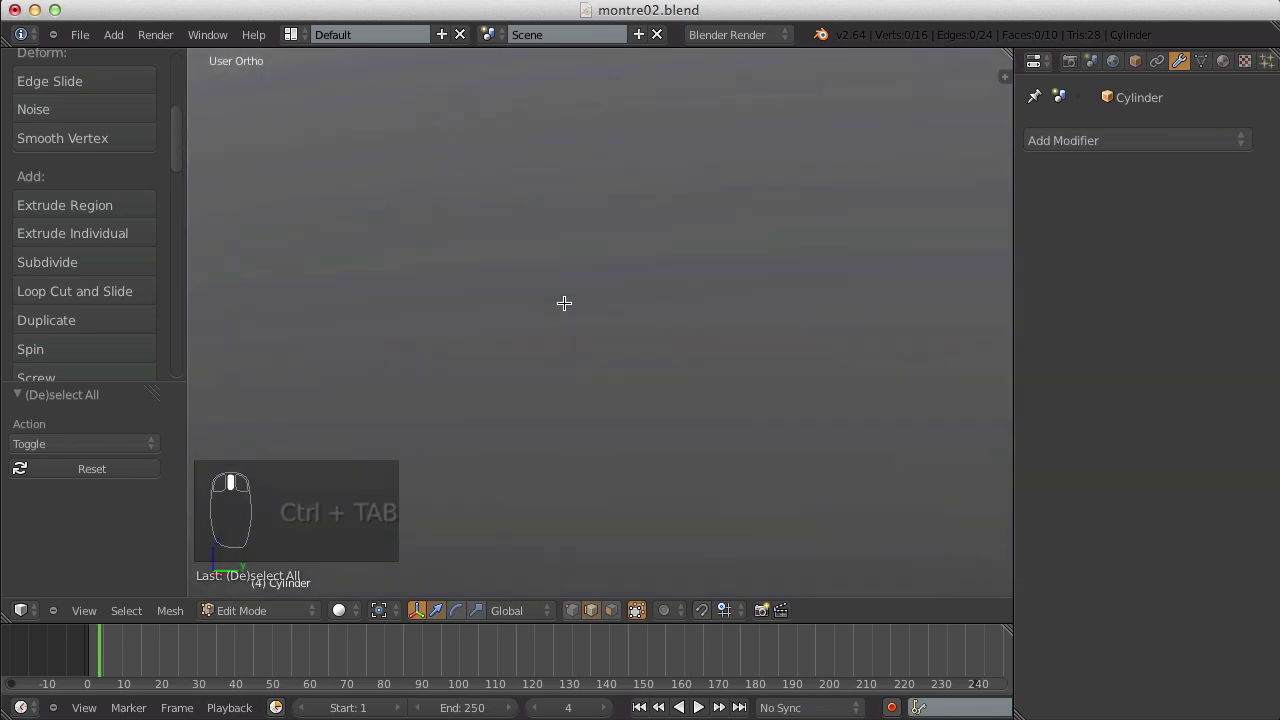
scroll(560, 304, down, 3)
shift+middle_drag(420, 342, 729, 360)
scroll(710, 346, up, 4)
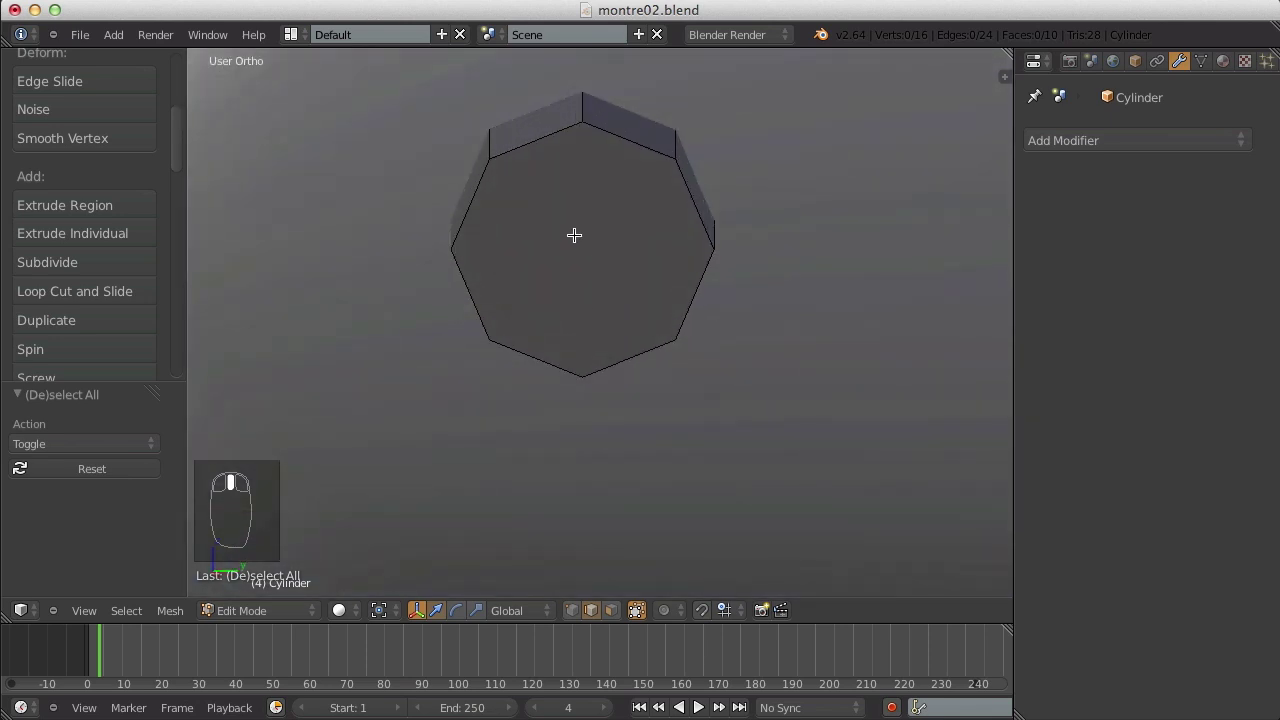
- Knife two parallel cuts between vertices across the octagonal end cap, dividing it into three four-sided faces
key(k)
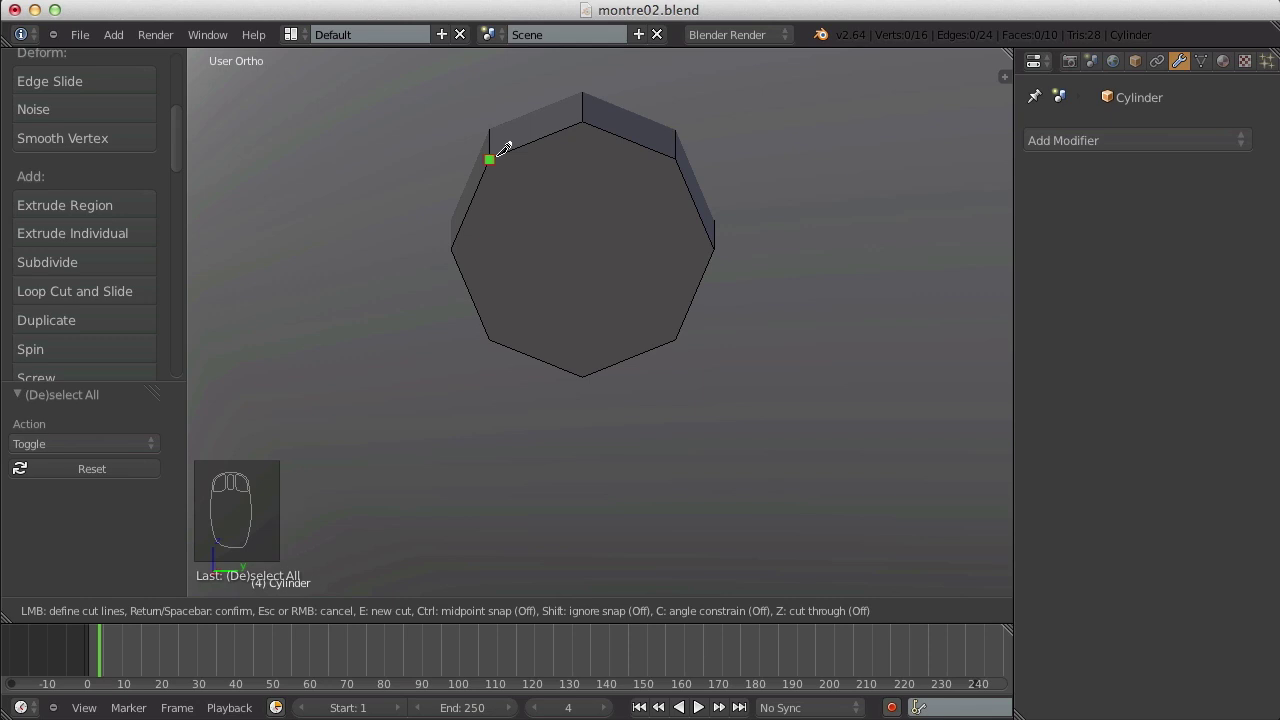
right_click(496, 156)
key(k)
key(Return)
key(a)
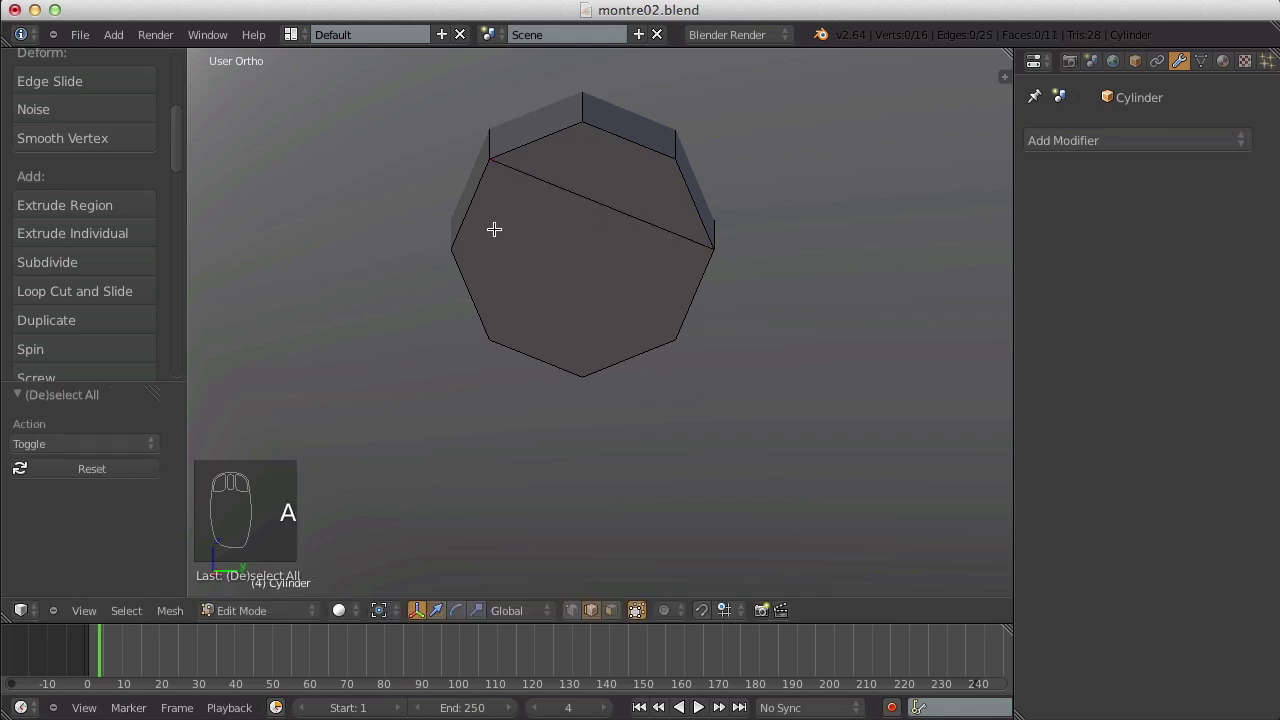
key(k)
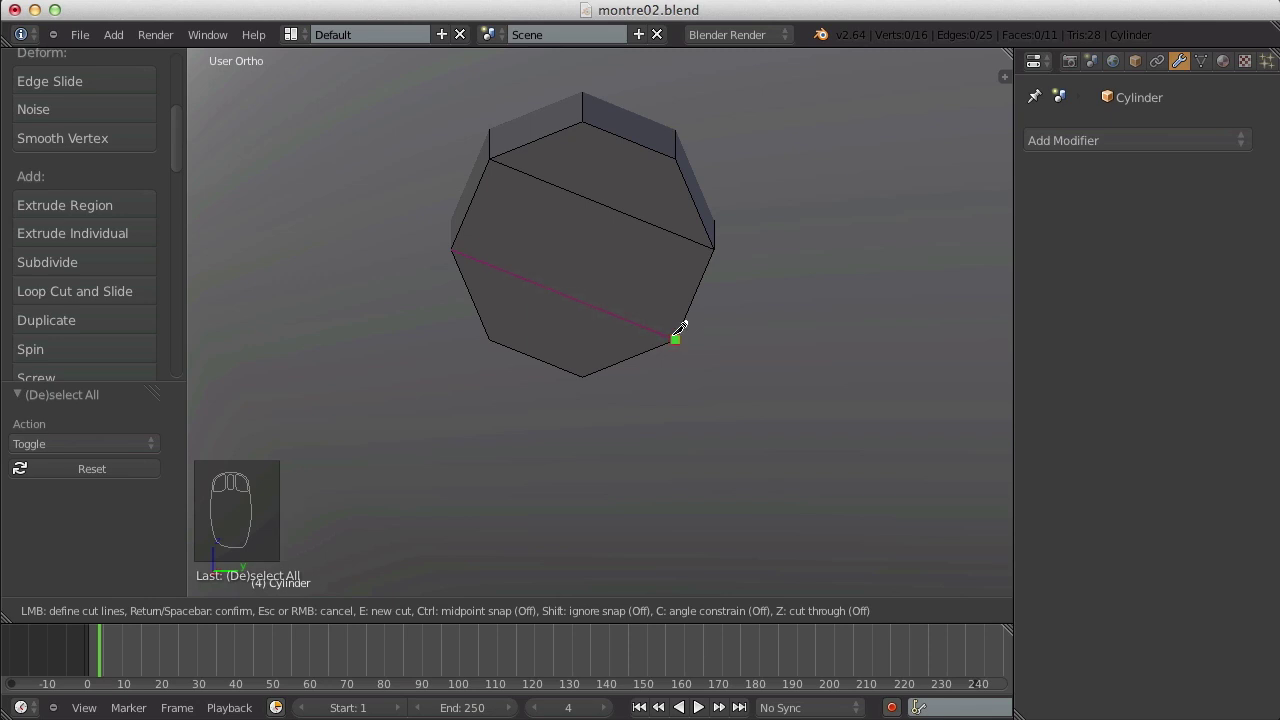
key(Return)
- Knife a first diagonal cut between two vertices across the upper part of the cylinder's opposite end cap
scroll(477, 289, down, 10)
key(Tab)
middle_drag(414, 265, 868, 262)
key(Tab)
scroll(597, 360, up, 5)
key(a)
key(a)
key(a)
scroll(706, 400, up, 4)
shift+middle_drag(652, 396, 646, 353)
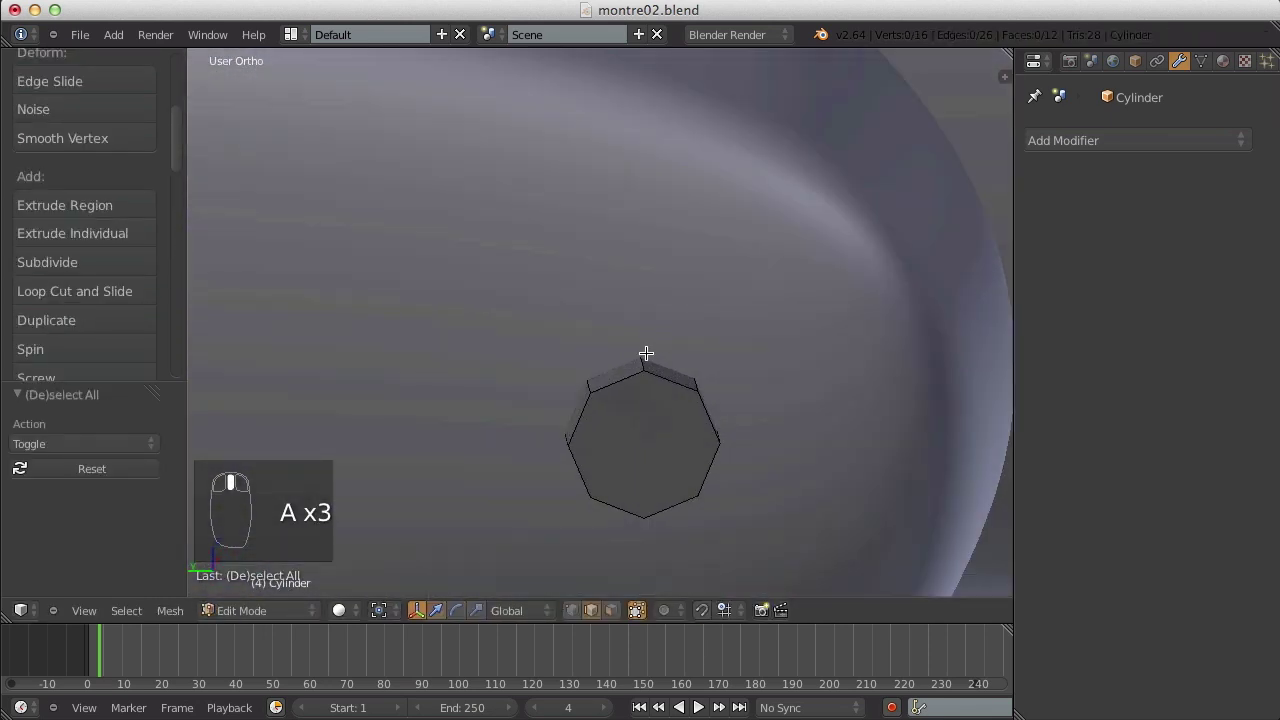
scroll(646, 353, up, 1)
key(l)
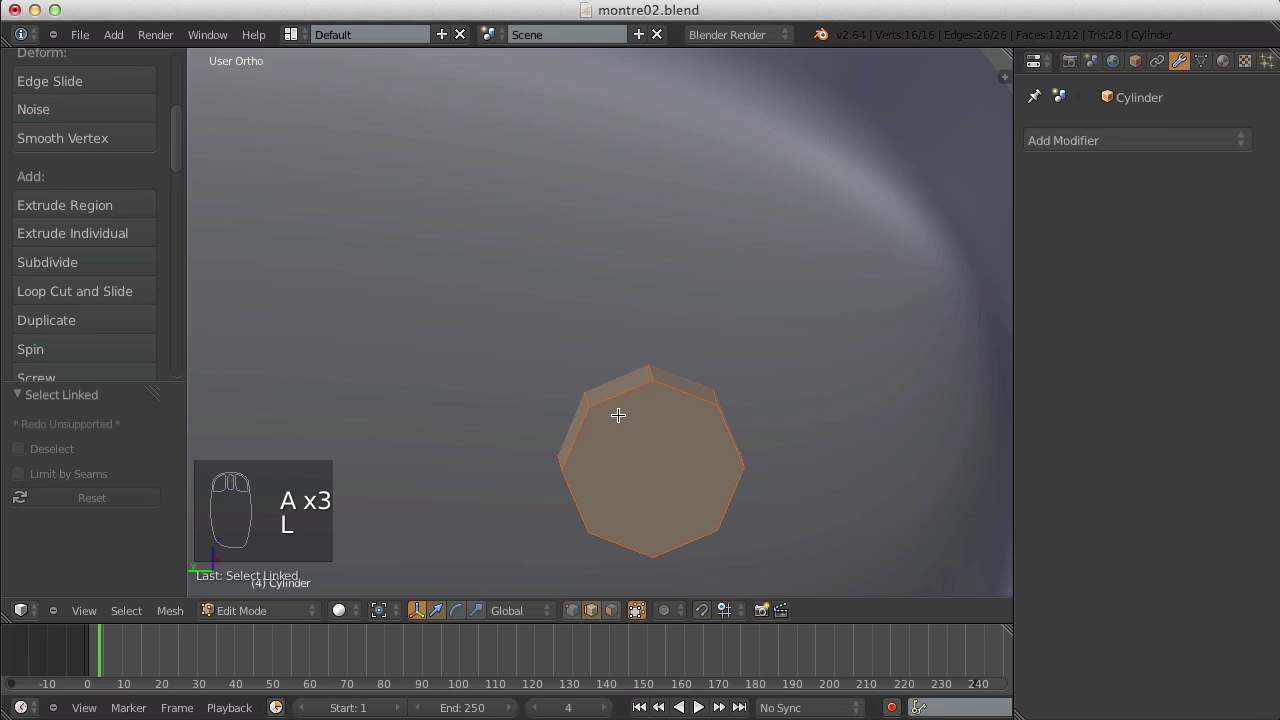
key(a)
key(k)
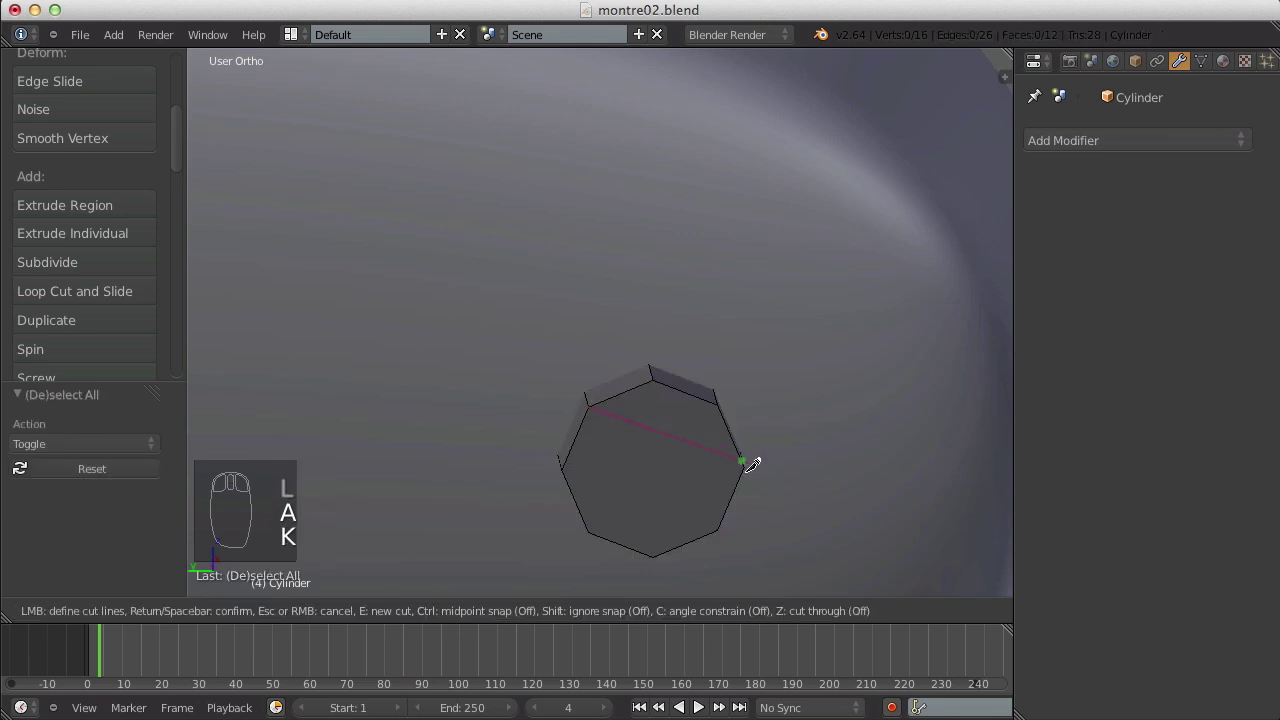
key(Return)
- Knife a second cut parallel to the first across the lower part of the opposite end cap and leave Edit Mode
key(a)
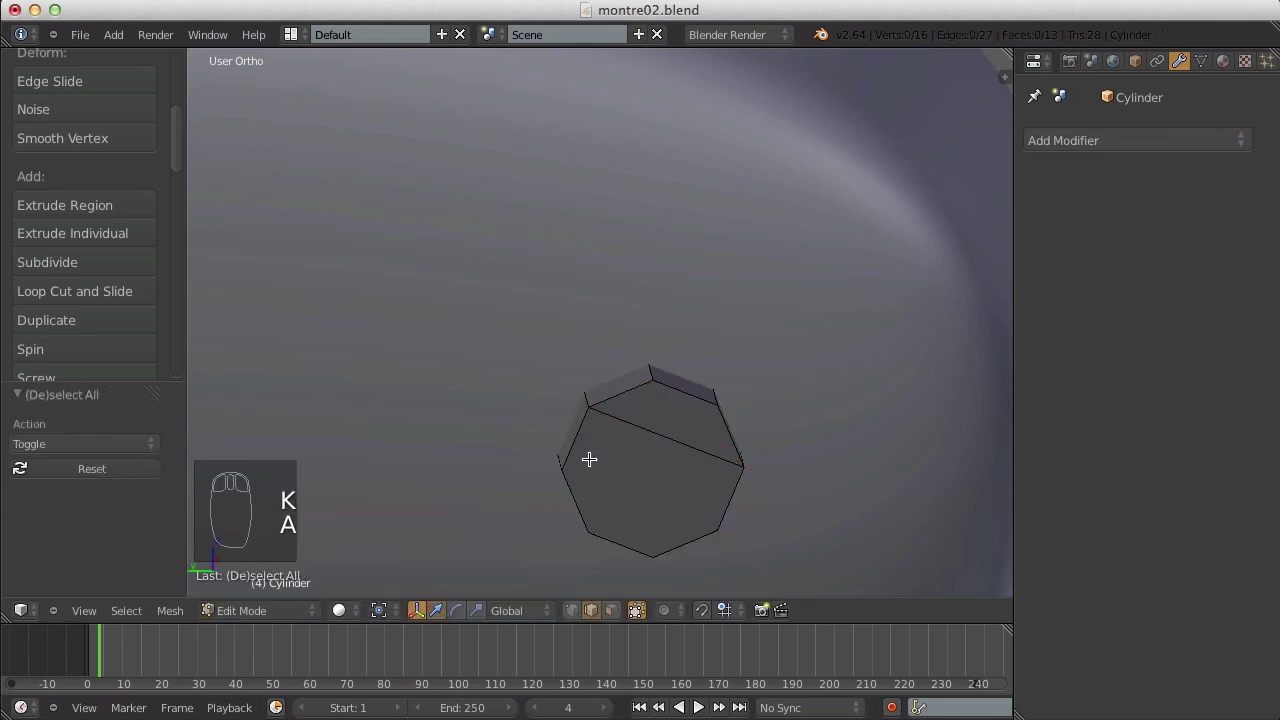
key(k)
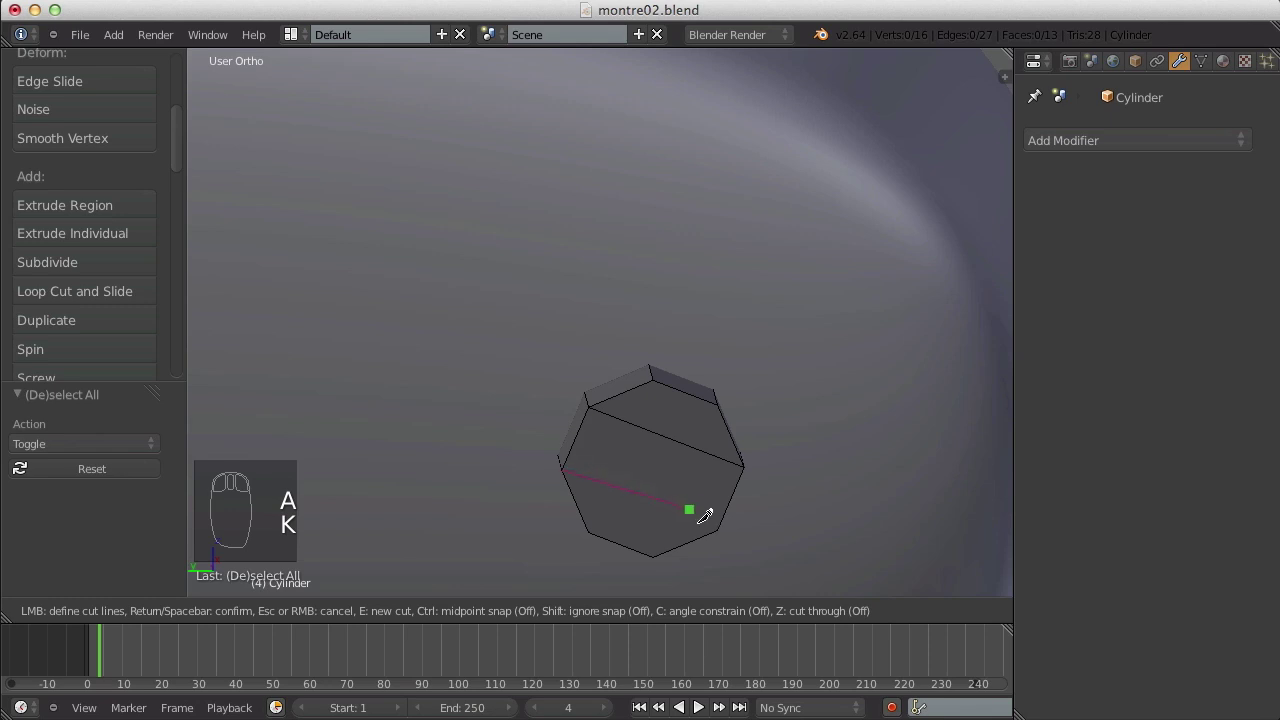
key(Return)
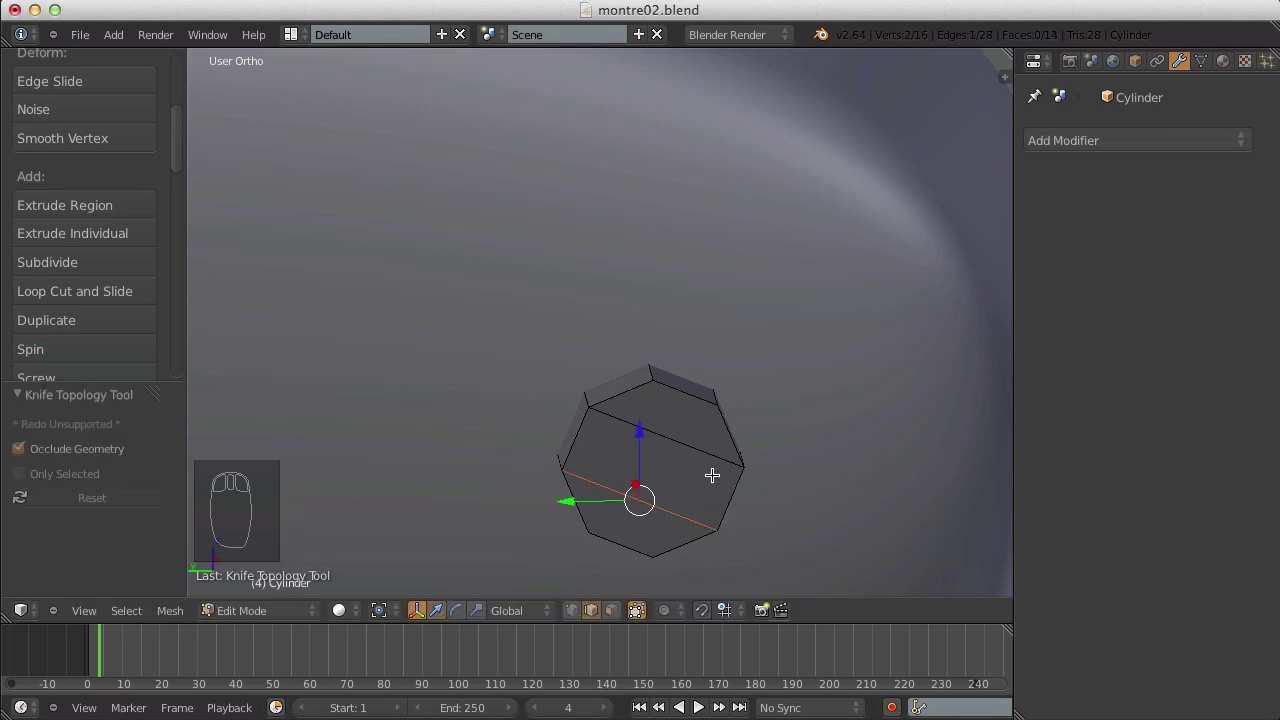
key(Tab)
- Try smooth shading on the cylinder and restore its flat shading
scroll(717, 449, down, 15)
middle_drag(706, 326, 456, 388)
scroll(456, 388, up, 8)
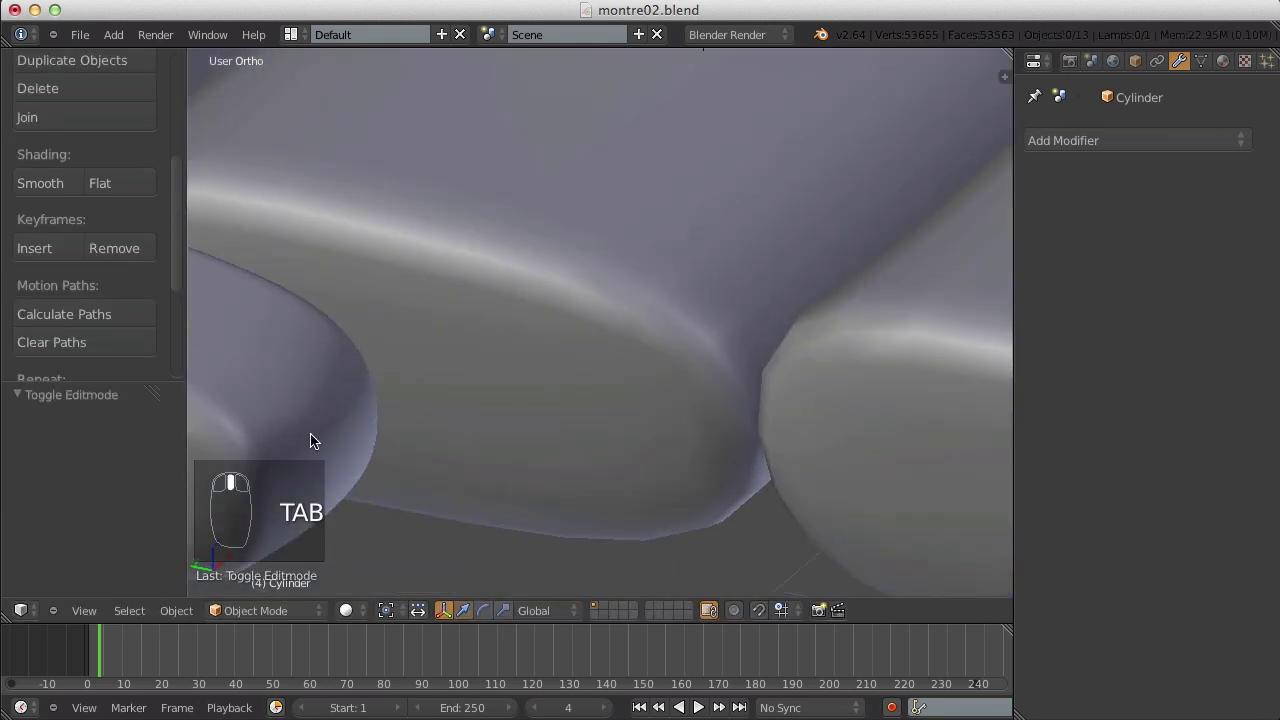
shift+middle_drag(310, 441, 814, 209)
scroll(655, 280, up, 2)
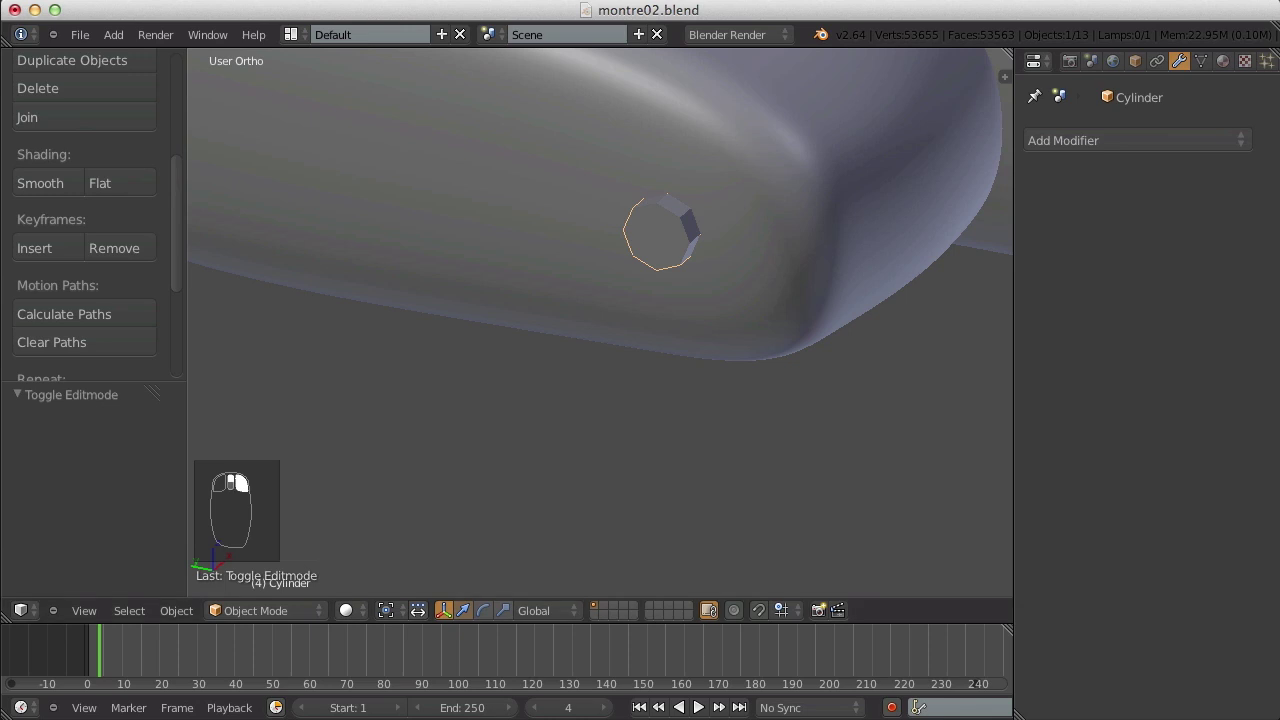
click(34, 185)
key(a)
right_click(659, 247)
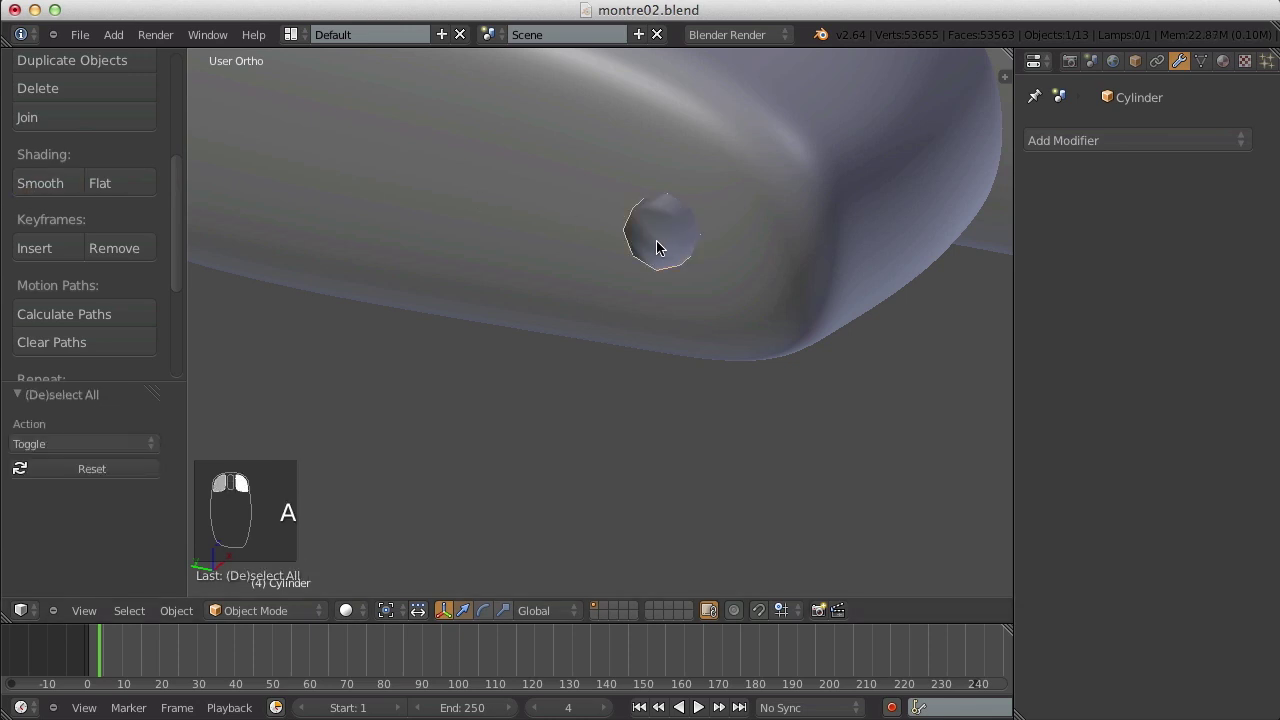
click(113, 186)
key(a)
- Clear the selection and save the watch file
scroll(758, 259, down, 10)
key(a)
middle_drag(757, 262, 694, 420)
key(ctrl+s)
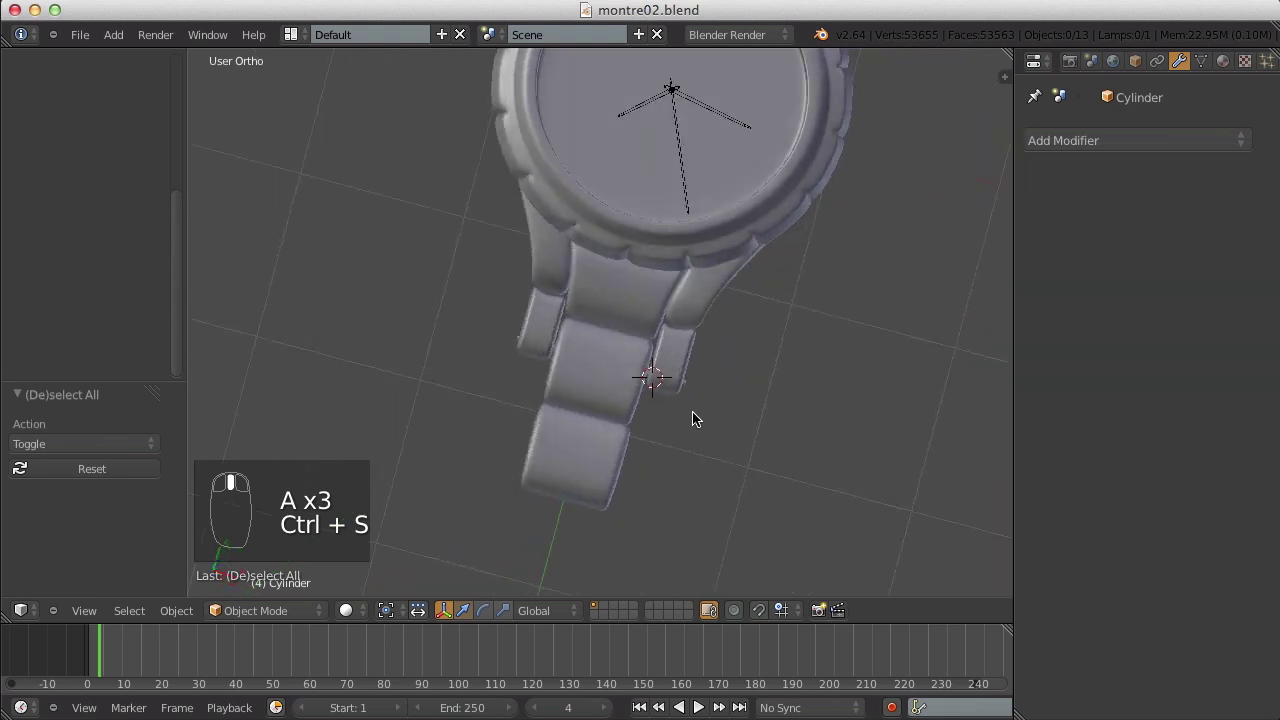
- Open the cylinder's mesh for editing in top view, clear its selection and switch to vertex select mode
scroll(728, 398, up, 5)
key(KP_7)
scroll(971, 394, up, 4)
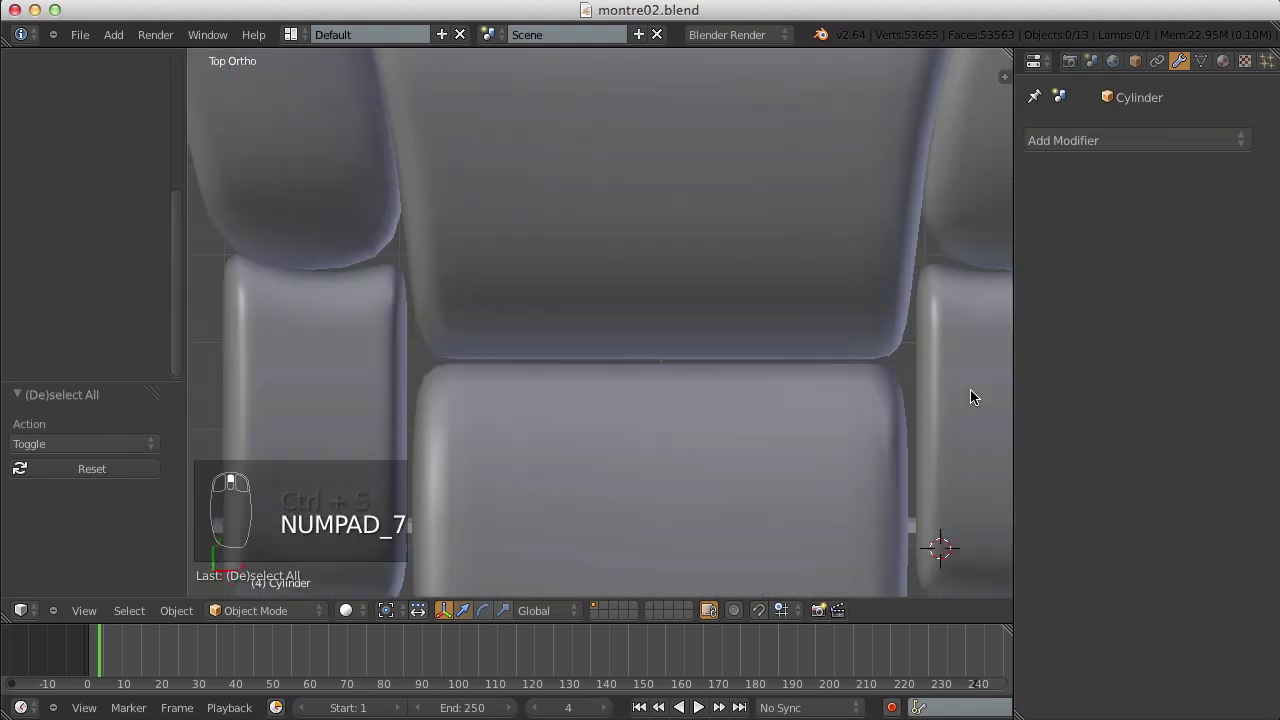
scroll(845, 310, down, 4)
key(Tab)
key(z)
key(a)
key(ctrl+Tab)
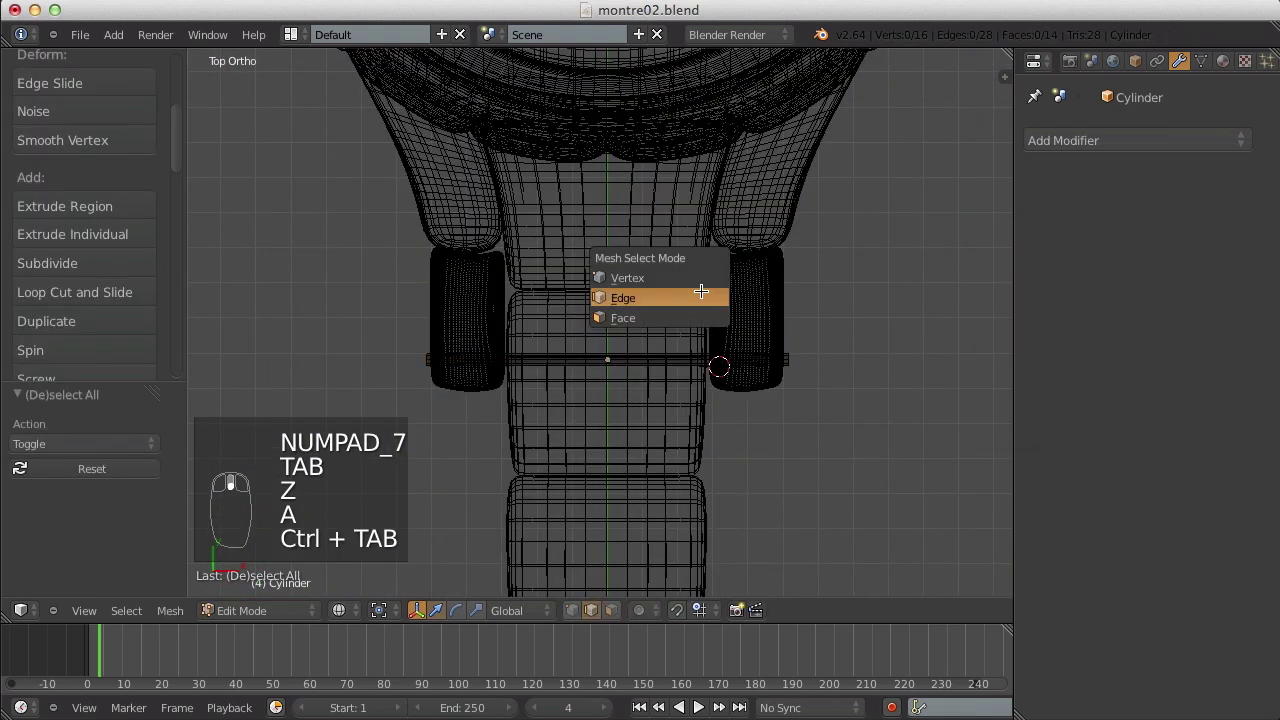
click(697, 292)
- Box-select the vertices at both ends of the cylinder and scale them down slightly, keeping the ends just outside the side links
key(z)
key(b)
right_click(436, 300)
key(z)
key(b)
drag(398, 300, 449, 386)
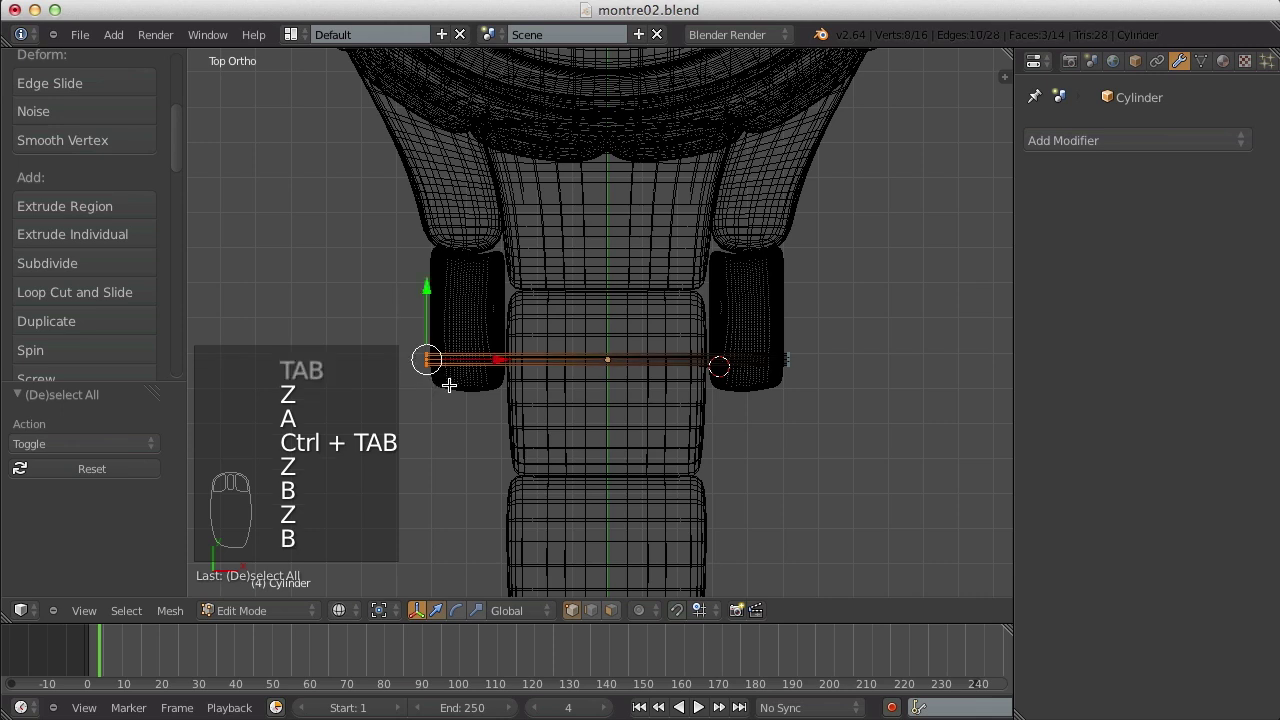
key(b)
drag(806, 311, 772, 380)
key(z)
scroll(775, 378, up, 2)
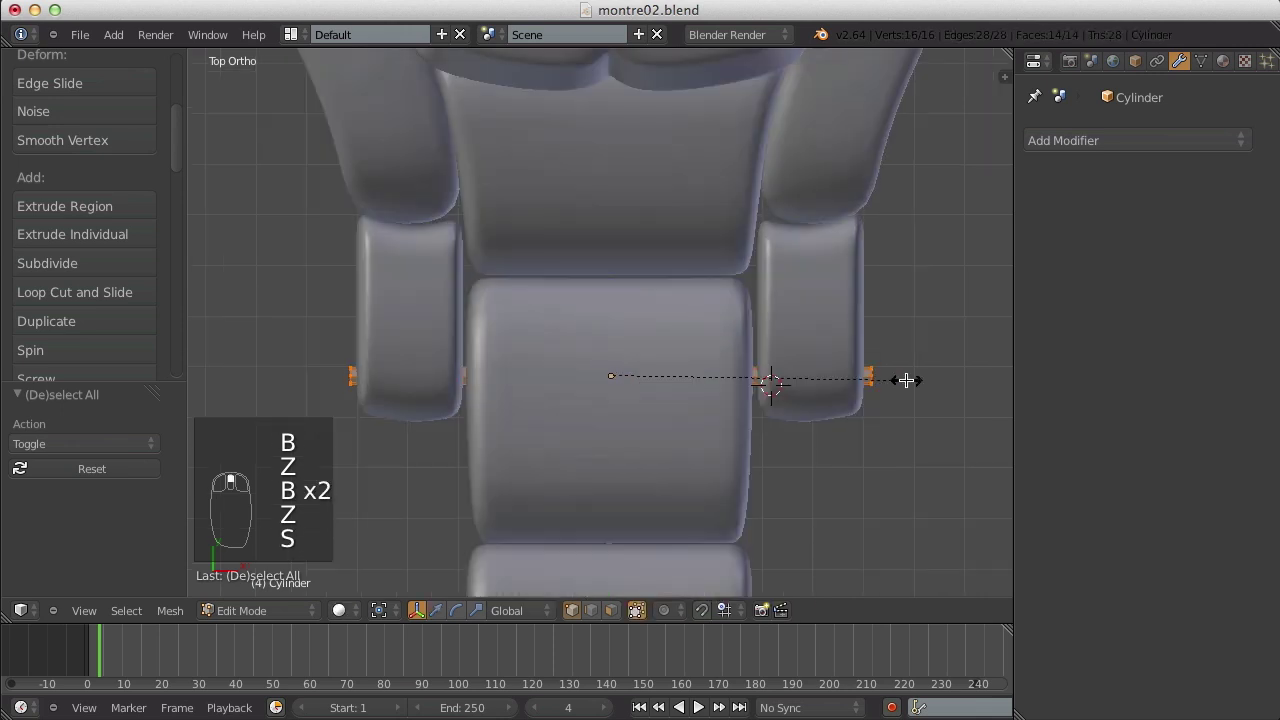
click(904, 377)
key(Tab)
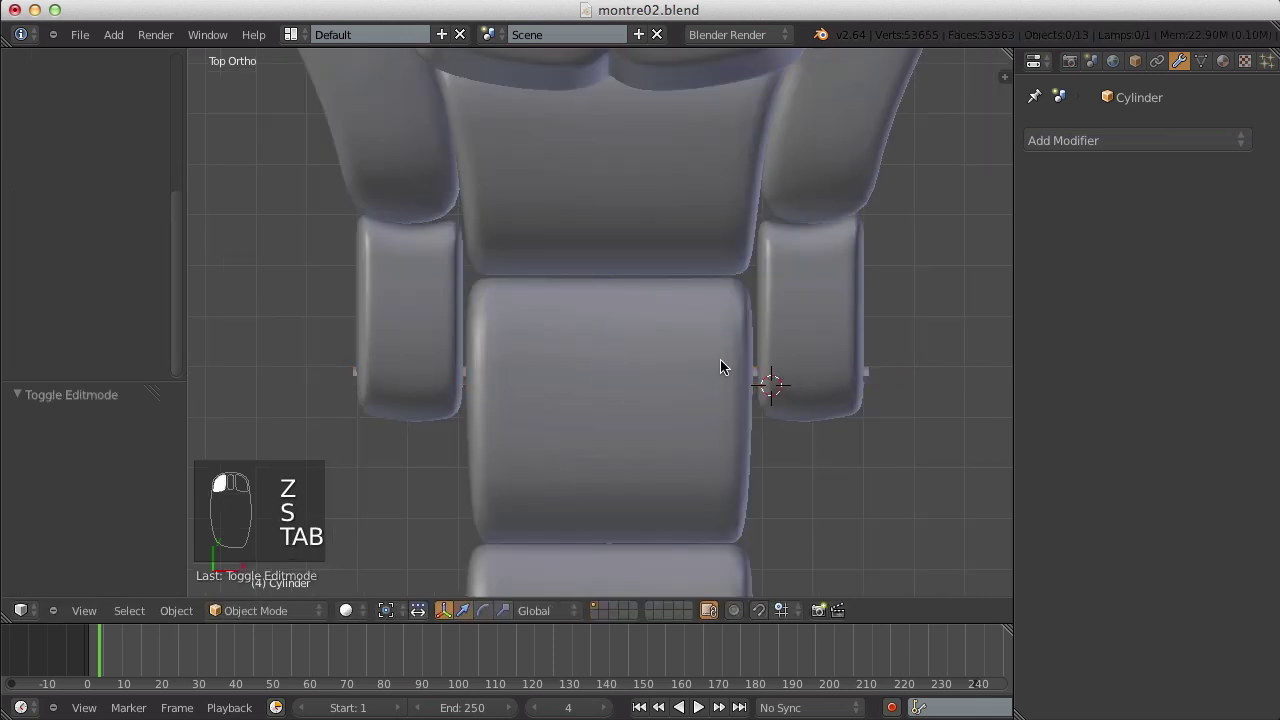
- Select the cylinder to check its ends against the side links, clear the selection and save the file
right_click(875, 378)
right_click(875, 378)
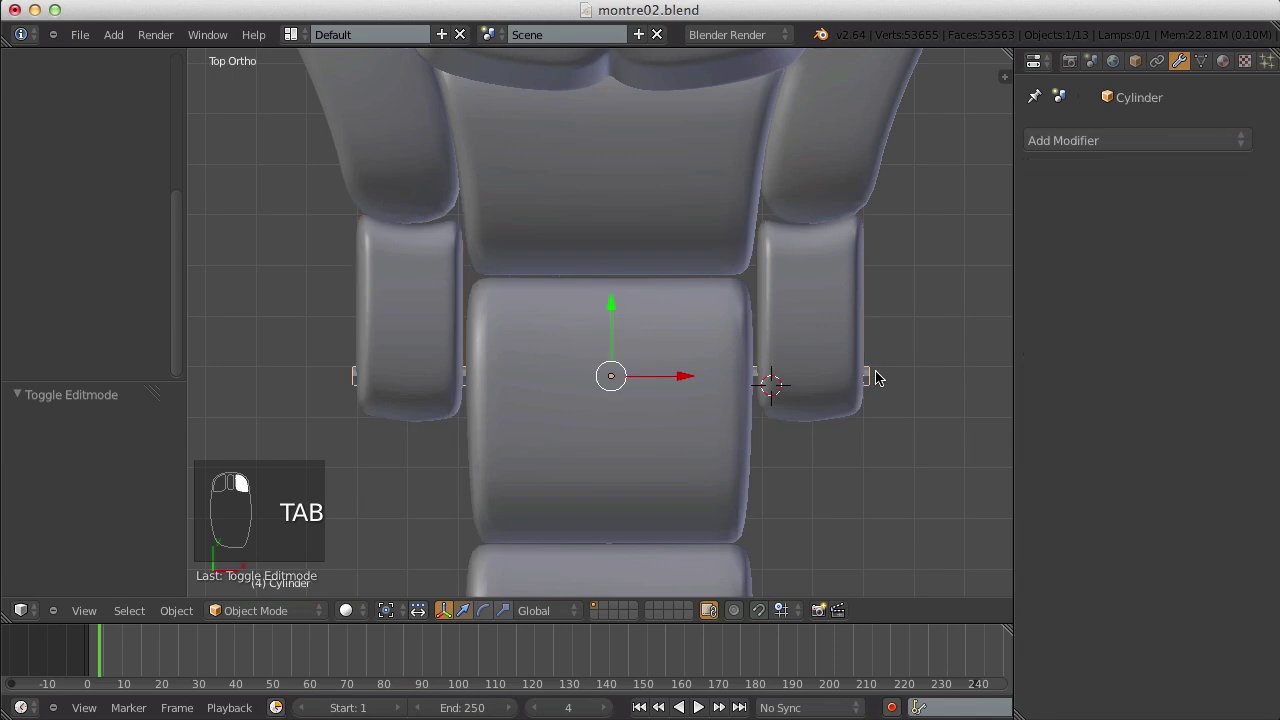
drag(700, 377, 700, 380)
scroll(700, 383, down, 5)
key(a)
middle_drag(700, 386, 676, 405)
key(ctrl+s)
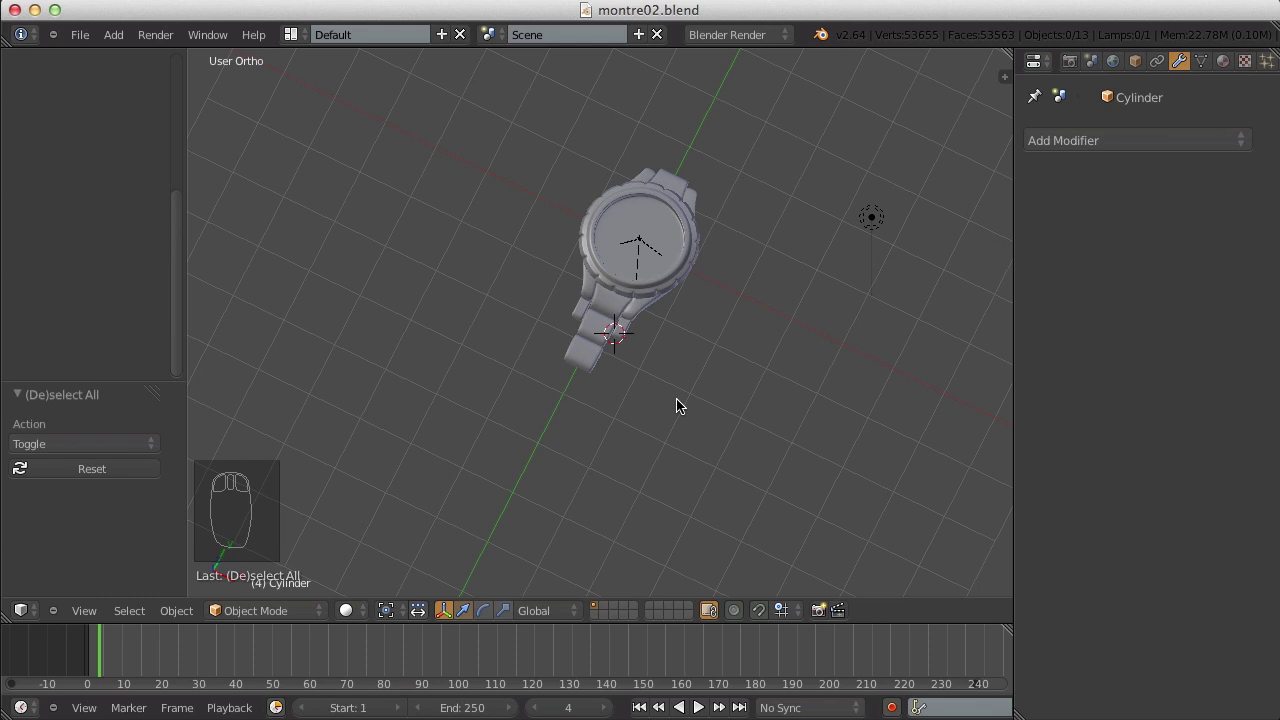
- Duplicate the two lower center links together and move the copies -1.056 along Y to extend the row
key(KP_7)
scroll(751, 323, up, 5)
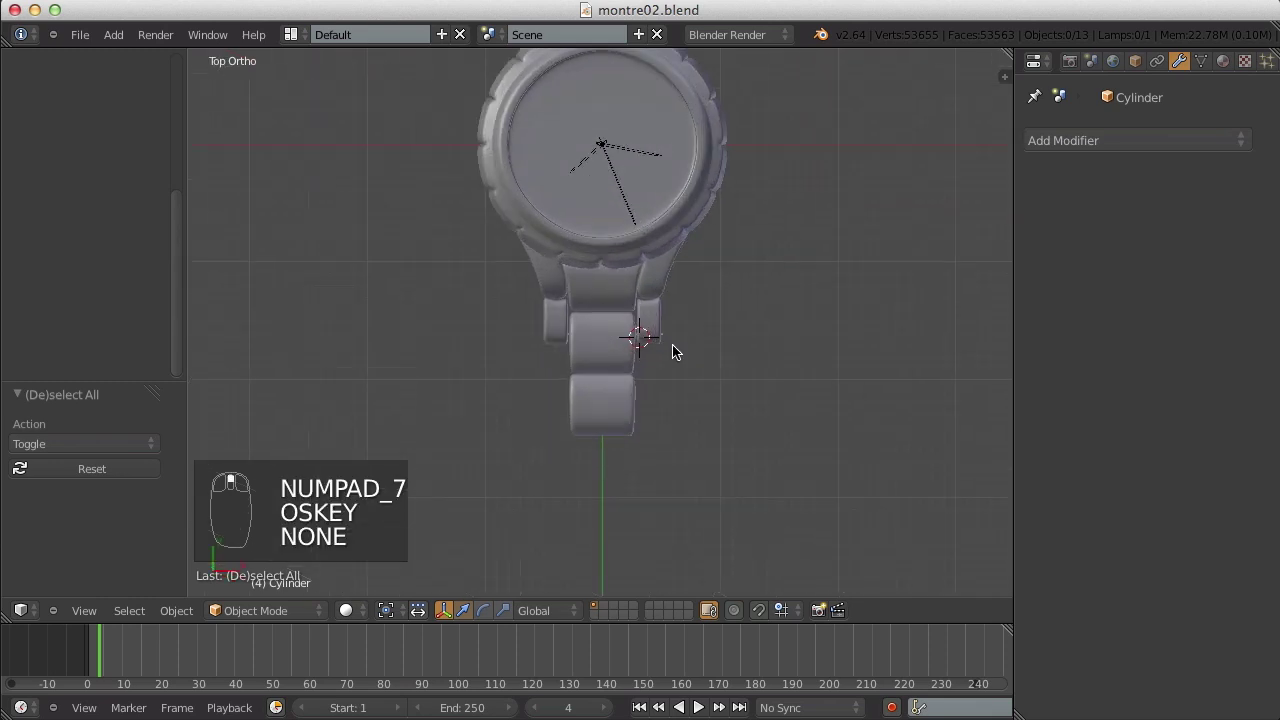
shift+middle_drag(631, 362, 634, 184)
right_click(597, 206)
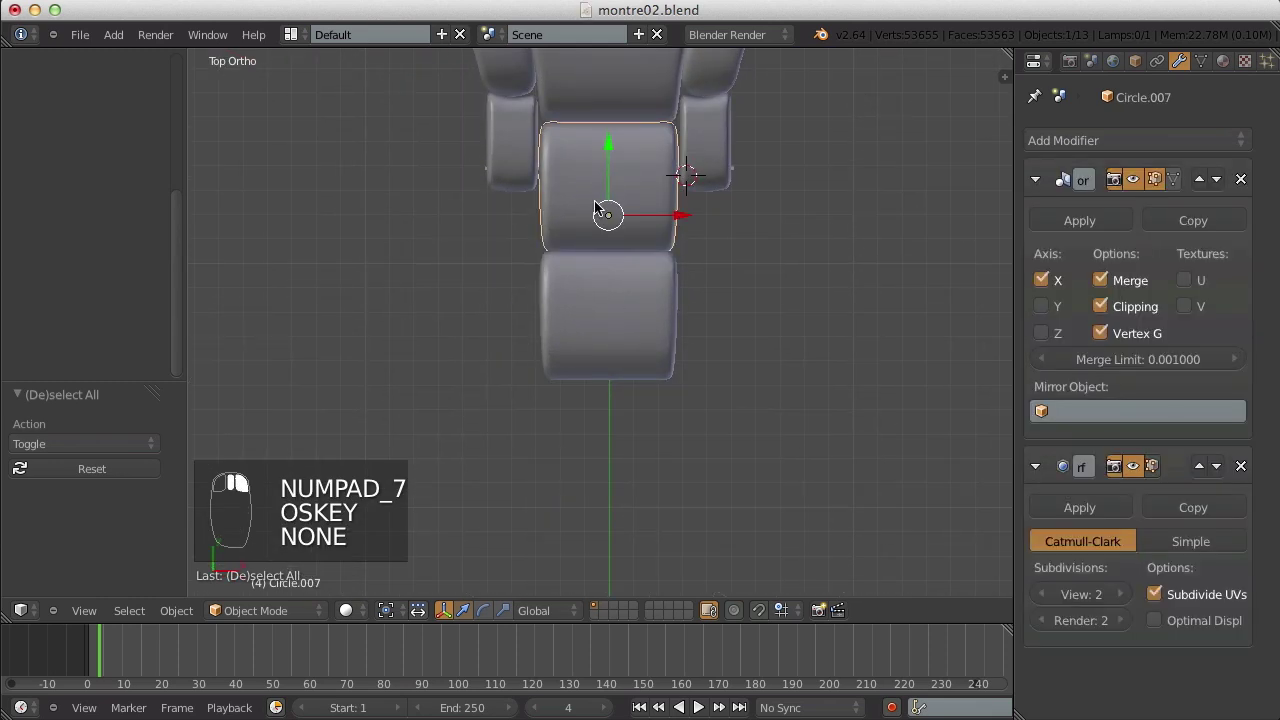
right_click(580, 300)
scroll(579, 302, down, 1)
scroll(579, 302, down, 1)
shift+right_click(605, 228)
key(shift+d)
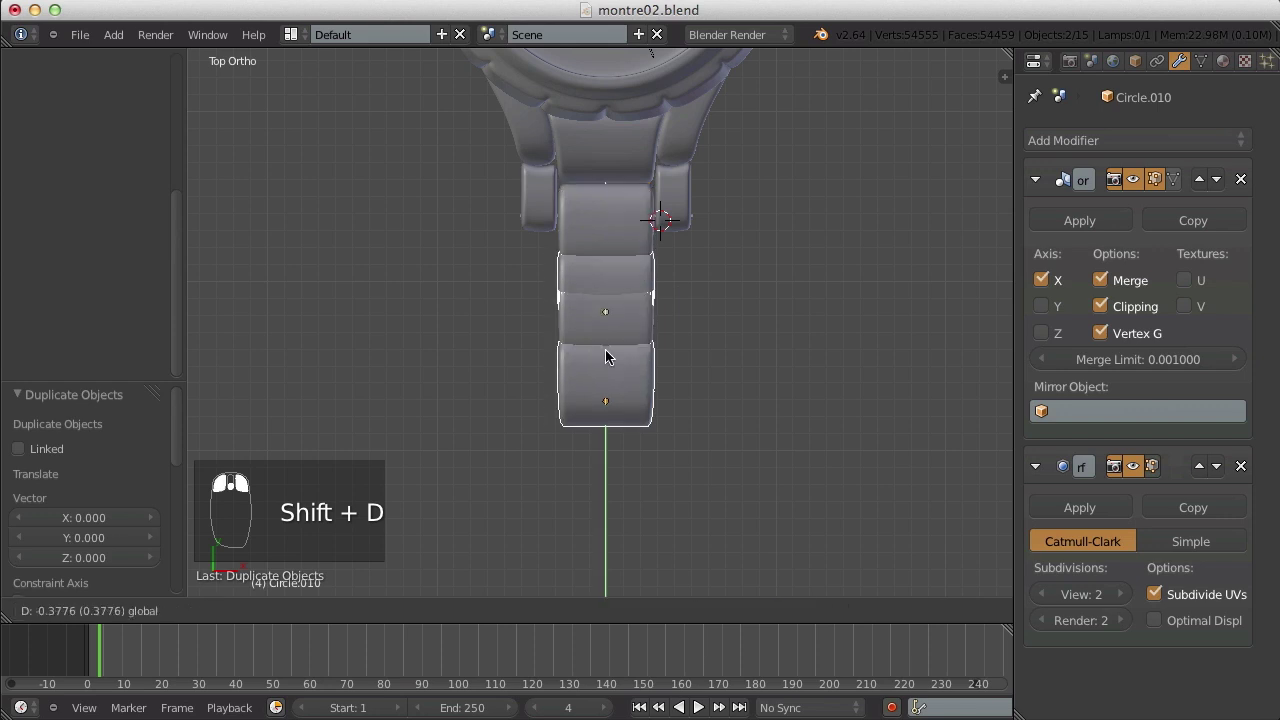
click(611, 410)
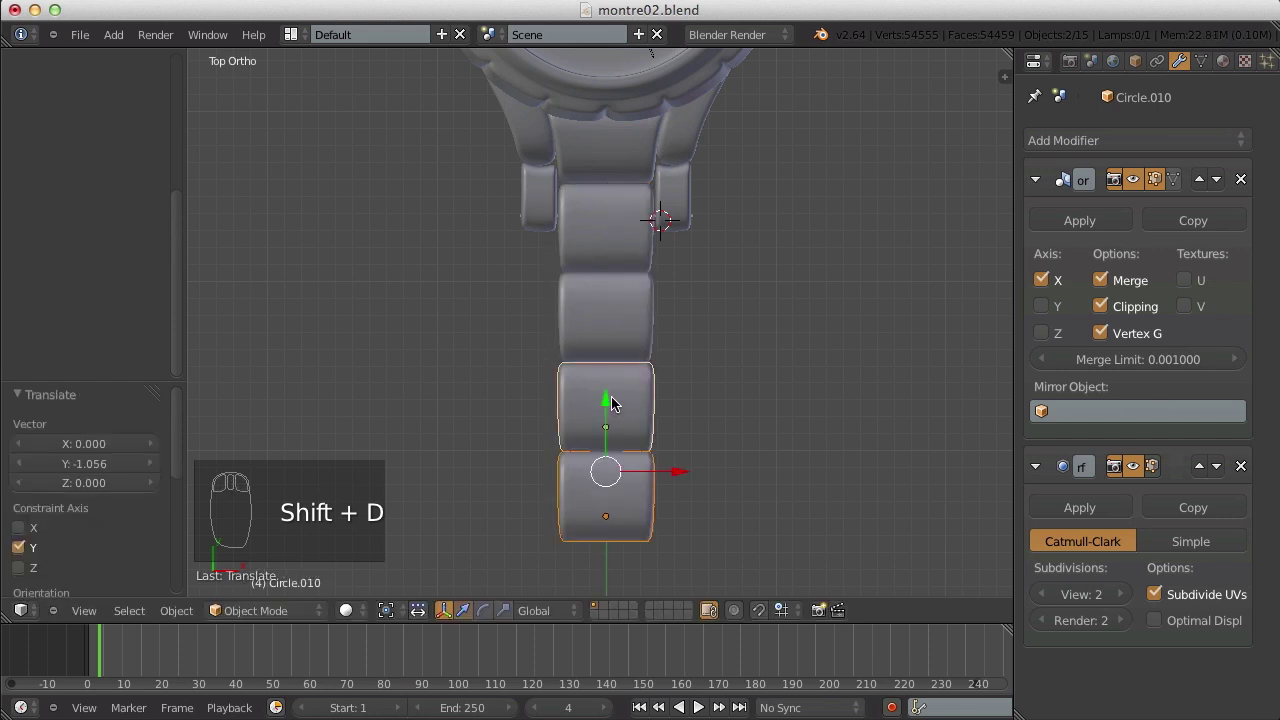
key(a)
right_click(664, 209)
key(shift+d)
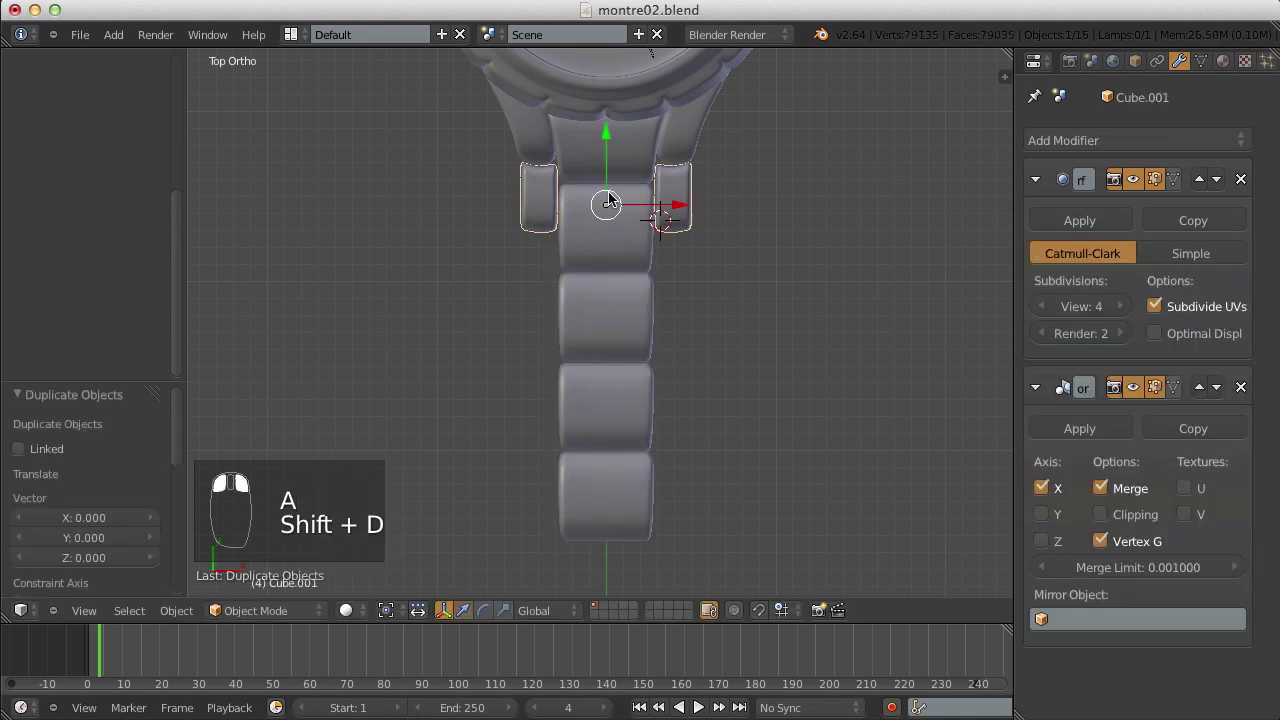
- Undo the side link and center link duplicates and delete the remaining center copy, keeping only the first center link
key(ctrl+z)
key(ctrl+z)
key(ctrl+z)
key(ctrl+z)
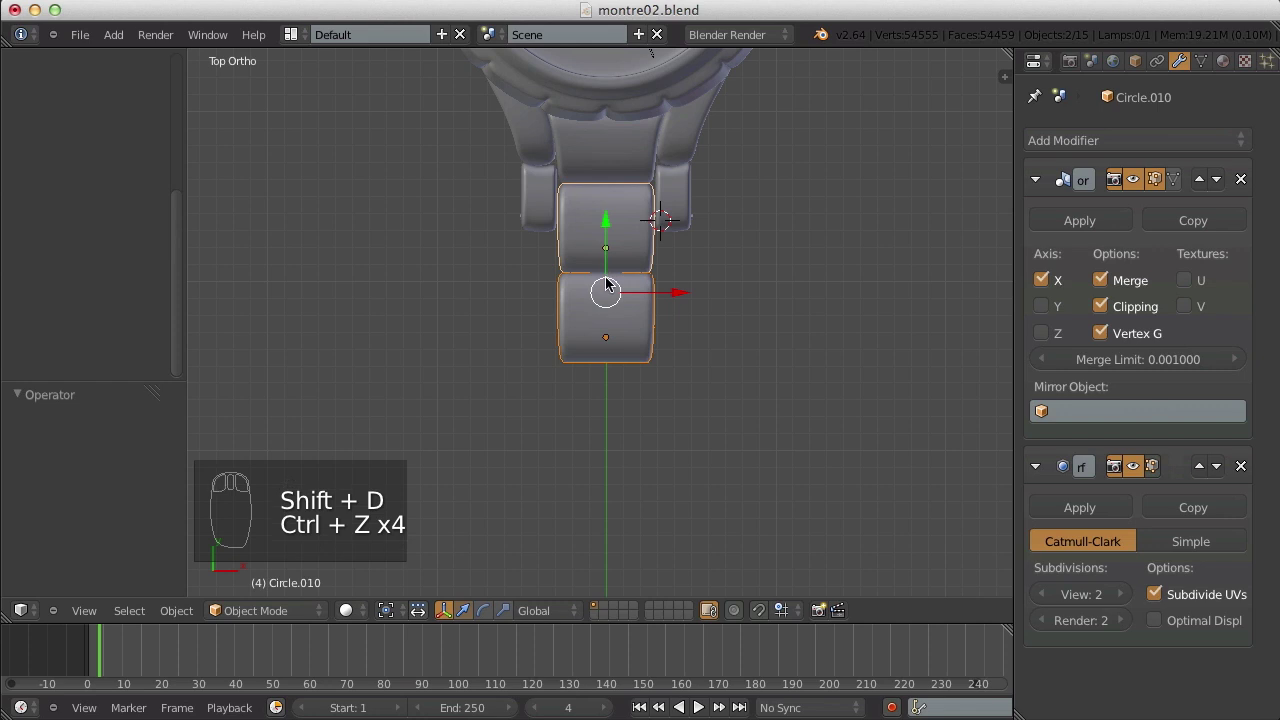
key(ctrl+z)
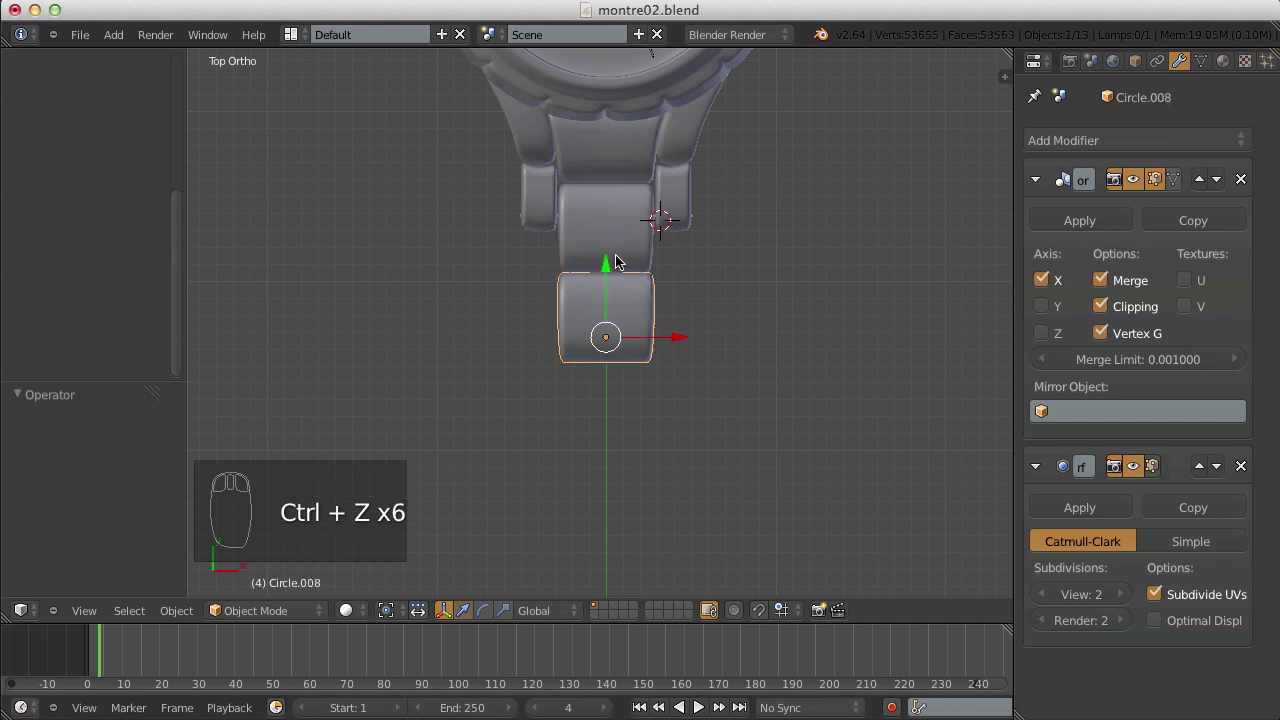
key(Delete)
right_click(614, 255)
key(shift+d)
key(ctrl+z)
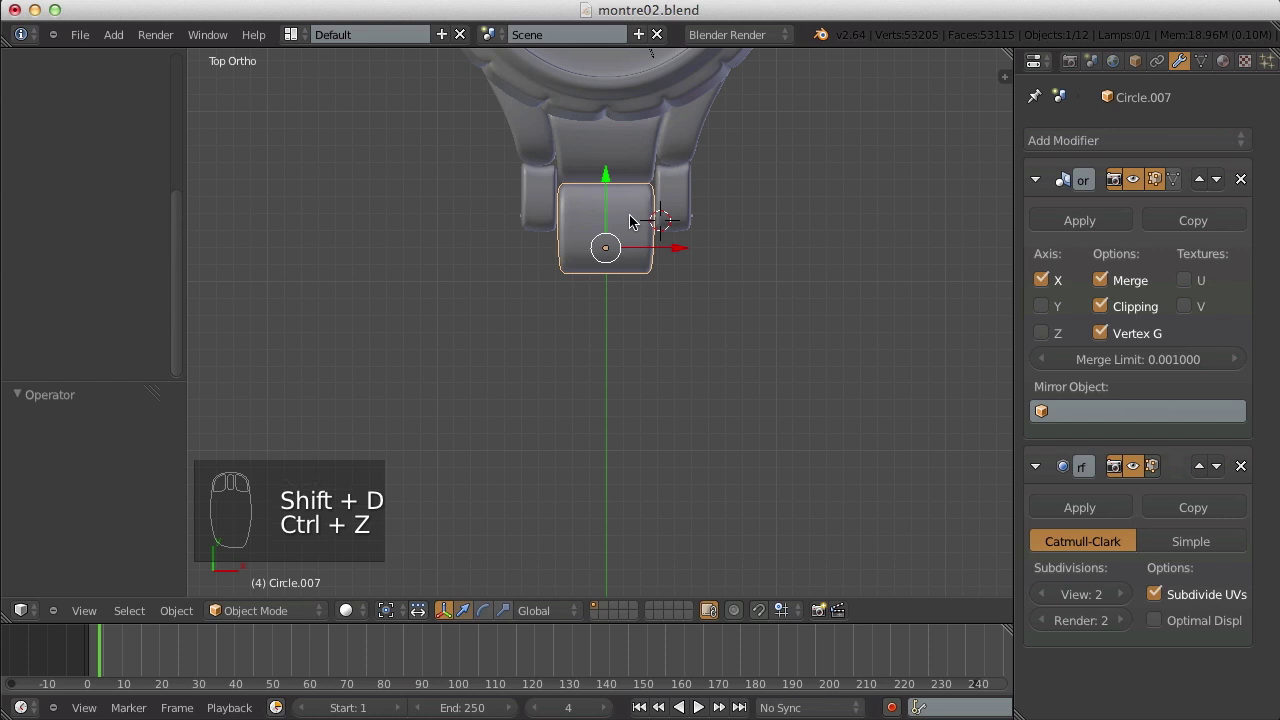
- Create a linked duplicate of the center link and place it below the original, leaving a gap
key(alt+d)
click(633, 347)
key(Tab)
key(Tab)
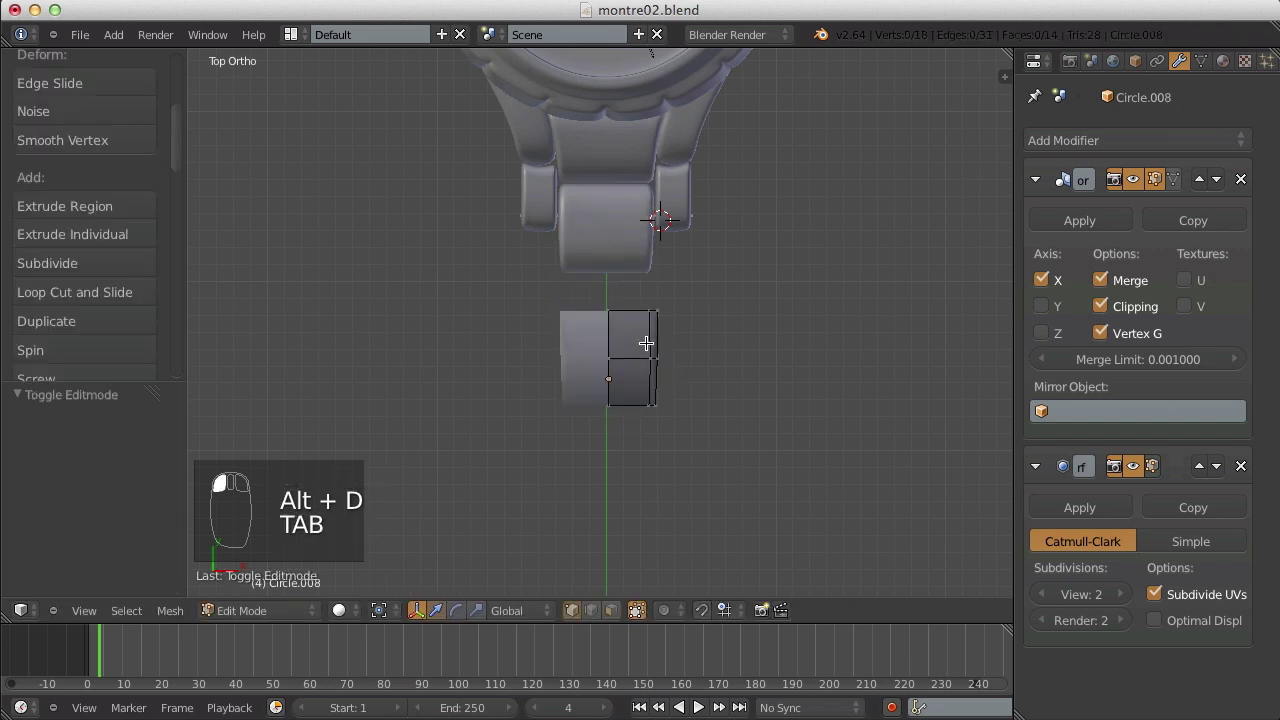
- Edit the original center link's mesh in wireframe, moving its lower outer corner vertices -0.03687 along X and 0.135 along Y
right_click(653, 252)
key(Tab)
key(z)
key(b)
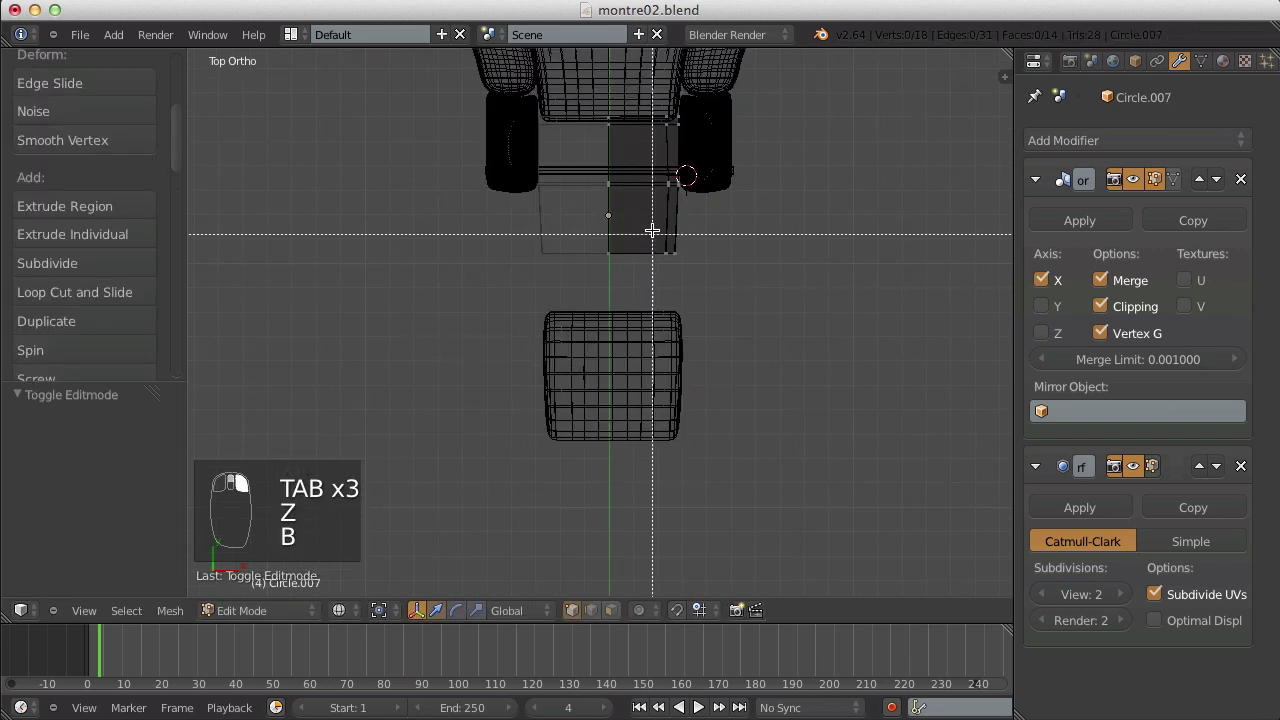
drag(651, 229, 729, 277)
key(g)
click(717, 248)
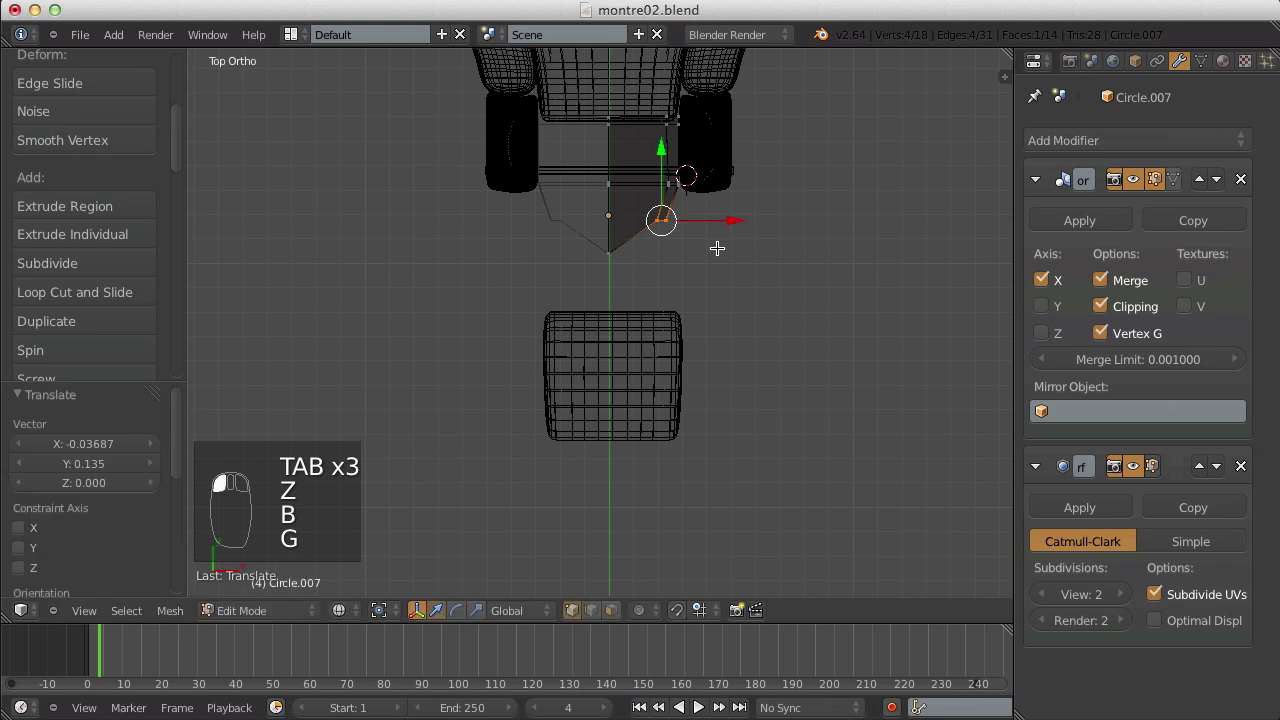
- Return to object mode with solid shading and compare the original center link with its linked duplicate
key(Tab)
key(z)
key(a)
scroll(665, 254, down, 3)
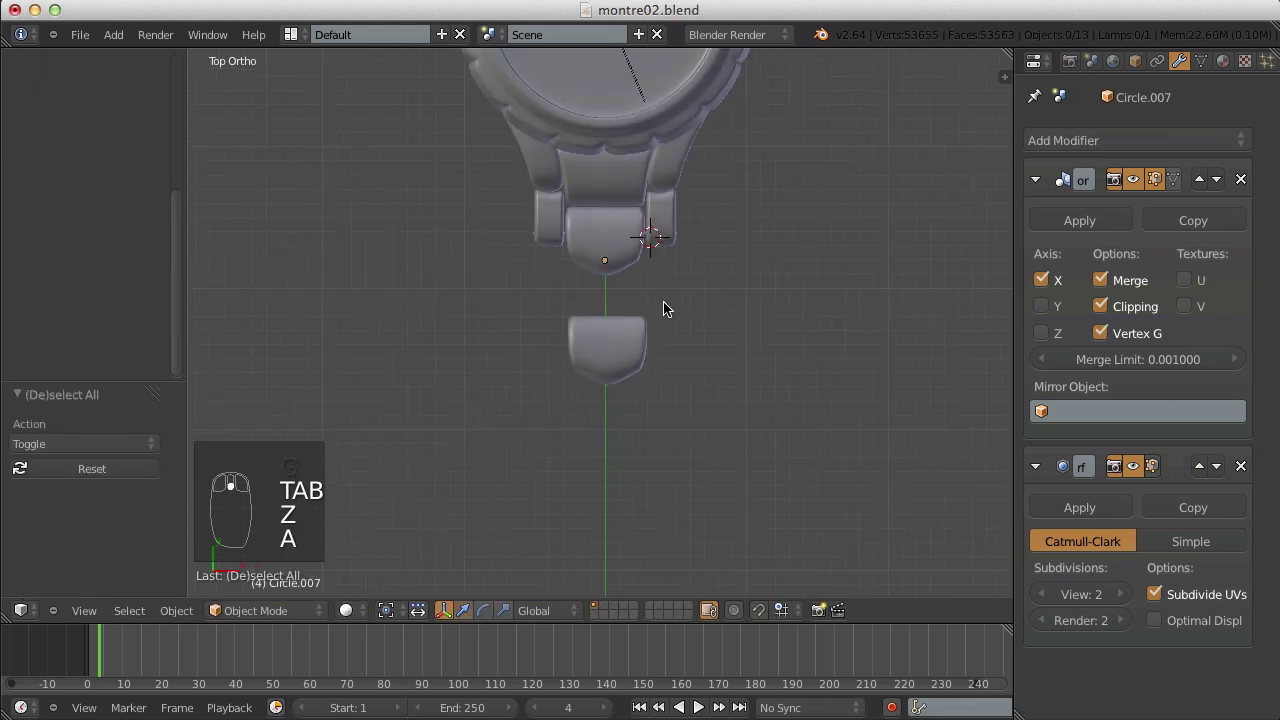
scroll(737, 291, up, 3)
right_click(670, 385)
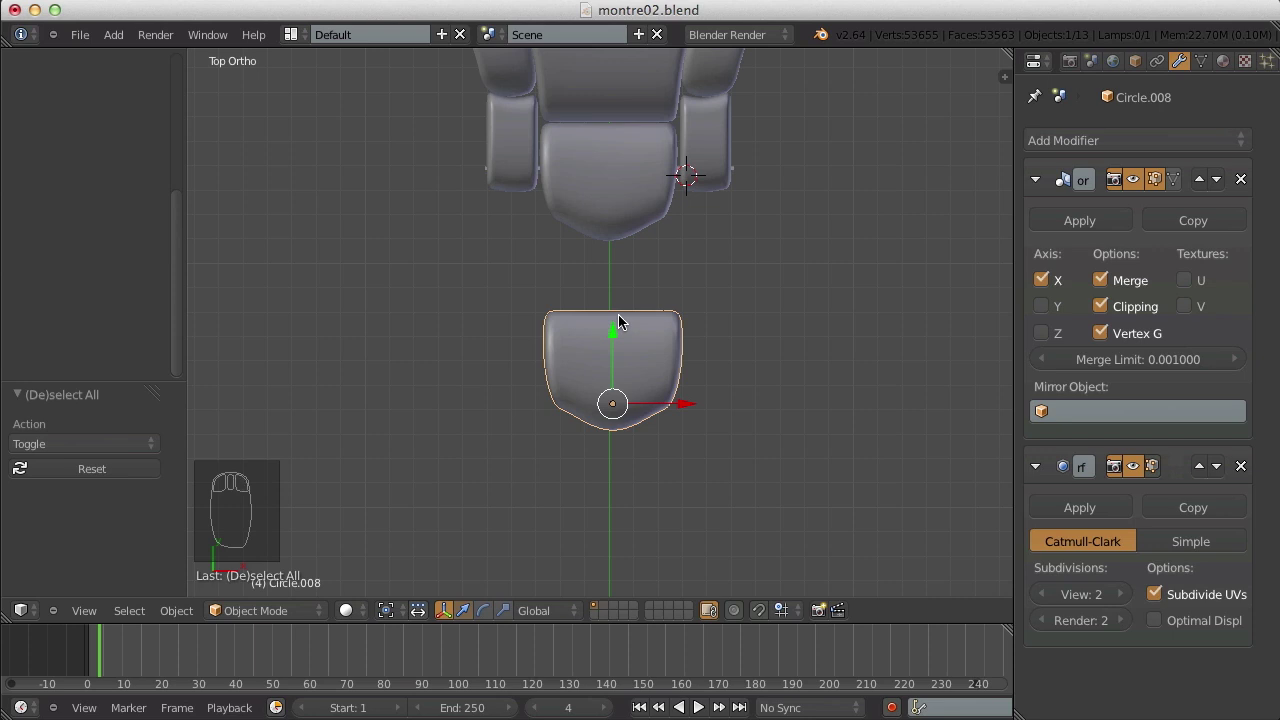
- Undo the corner vertex edit and the linked duplicate of the center link
key(ctrl+z)
key(ctrl+z)
key(ctrl+z)
key(ctrl+z)
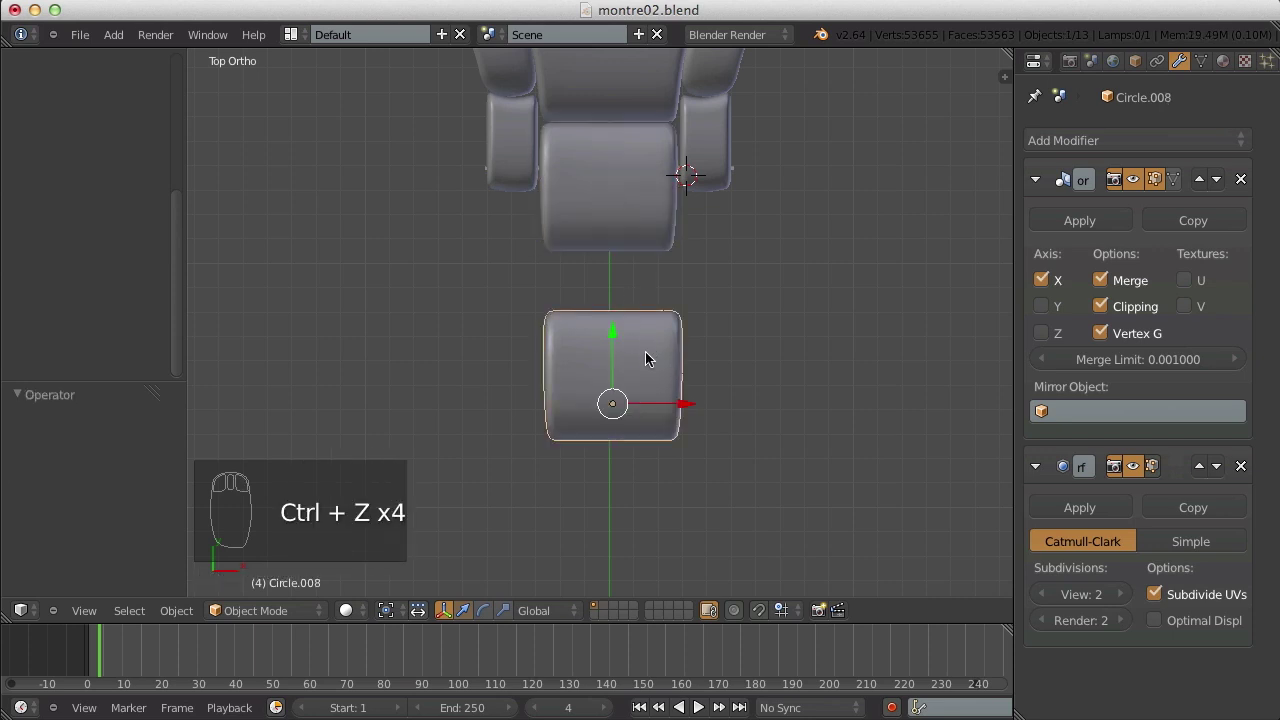
key(ctrl+z)
key(ctrl+z)
- Add two linked duplicates of the center link in a row below it along Y, offsetting the second copy by -0.533
key(z)
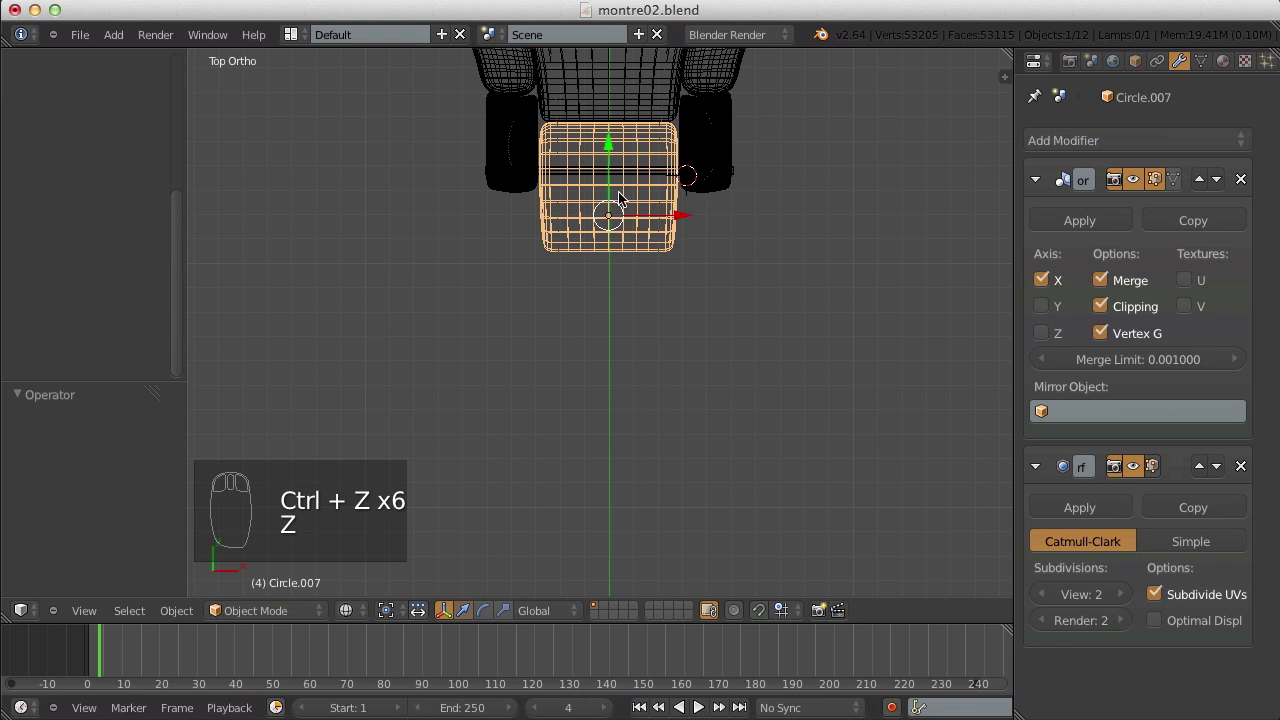
key(alt+d)
key(z)
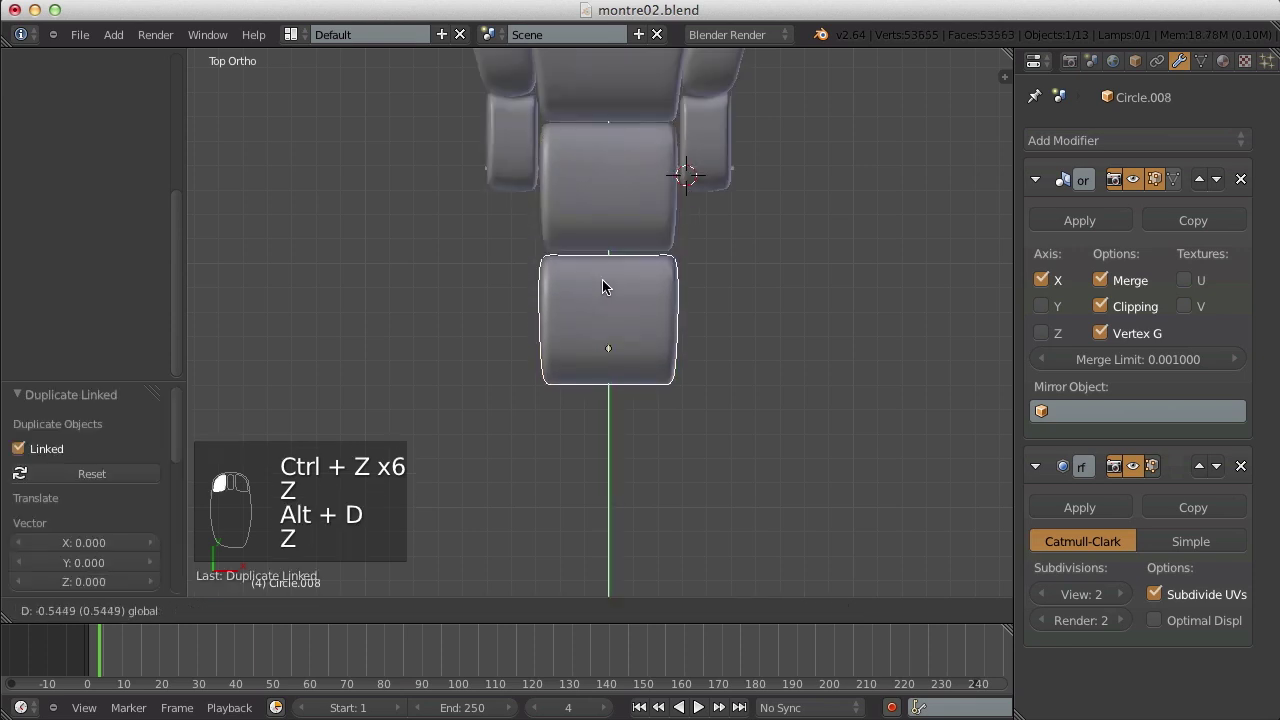
click(602, 278)
key(alt+d)
click(602, 277)
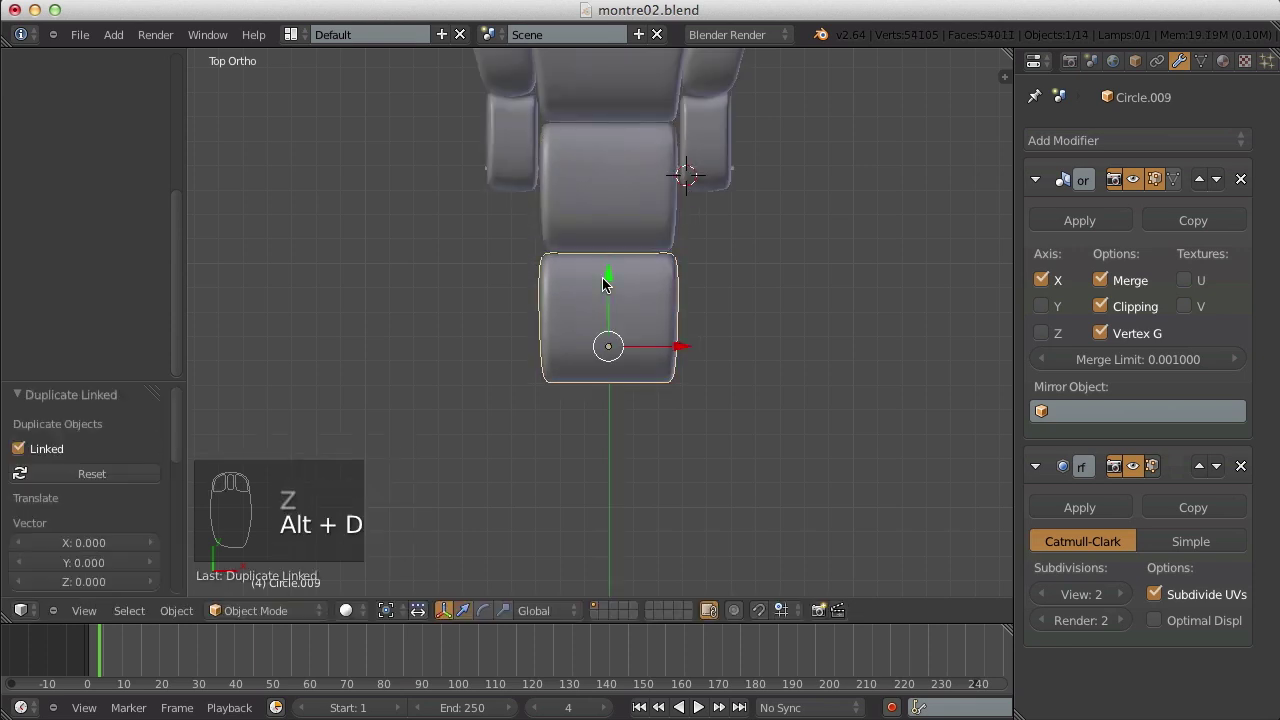
drag(603, 278, 620, 400)
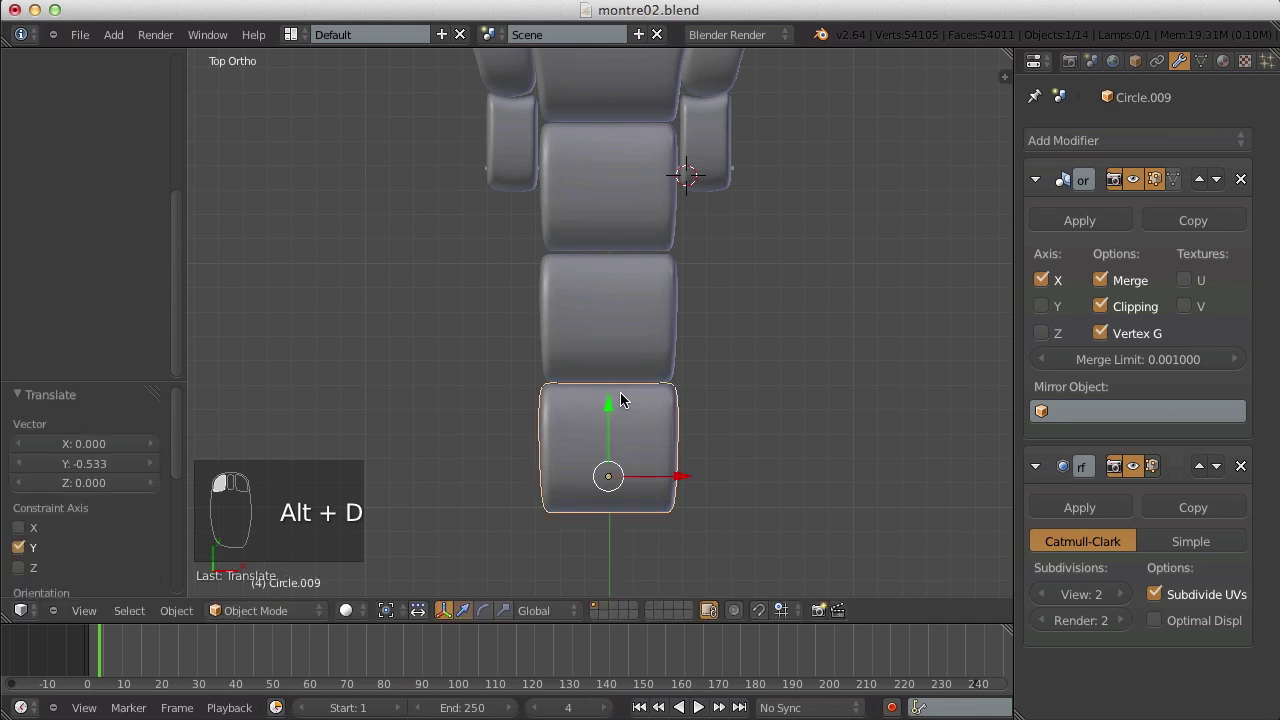
- Add one more linked duplicate below the lowest center link along Y to make a row of four, and clear the selection
scroll(620, 400, down, 2)
key(alt+d)
click(634, 334)
drag(620, 298, 620, 390)
scroll(622, 386, down, 4)
key(a)
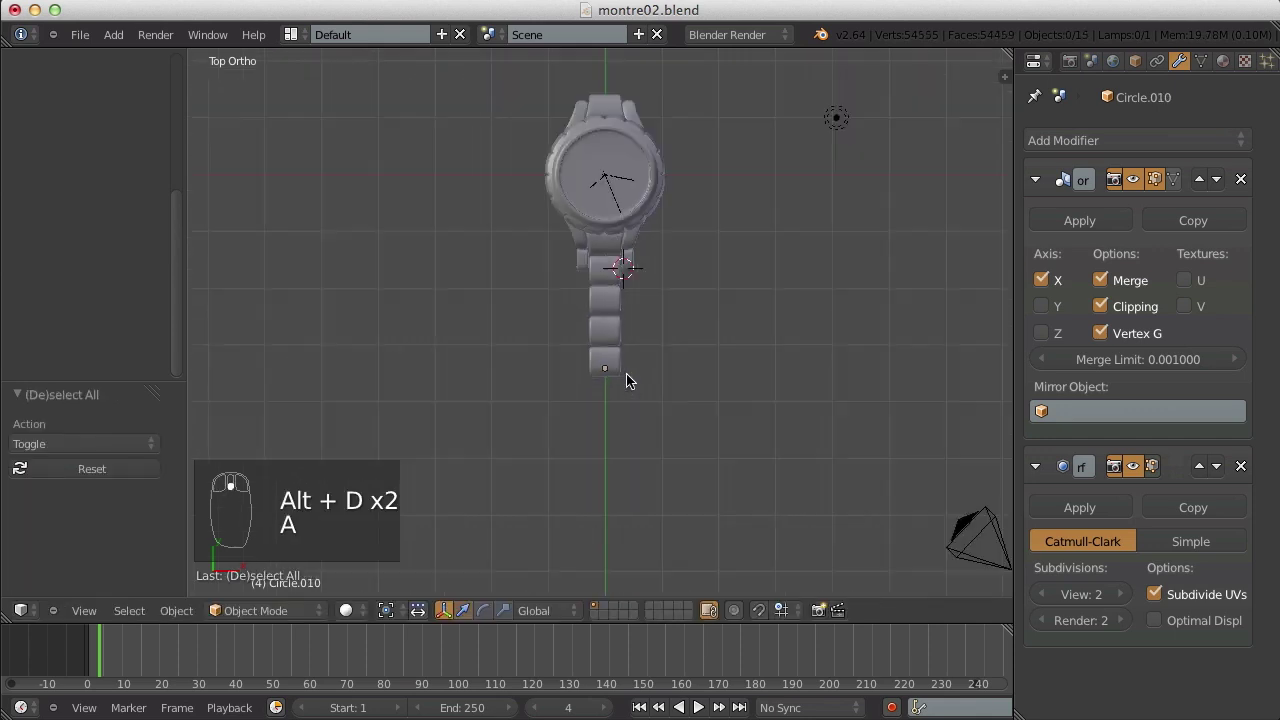
- Create a linked duplicate of the side link pair and move it down along Y directly below the original
scroll(660, 320, up, 4)
right_click(703, 116)
scroll(675, 145, down, 2)
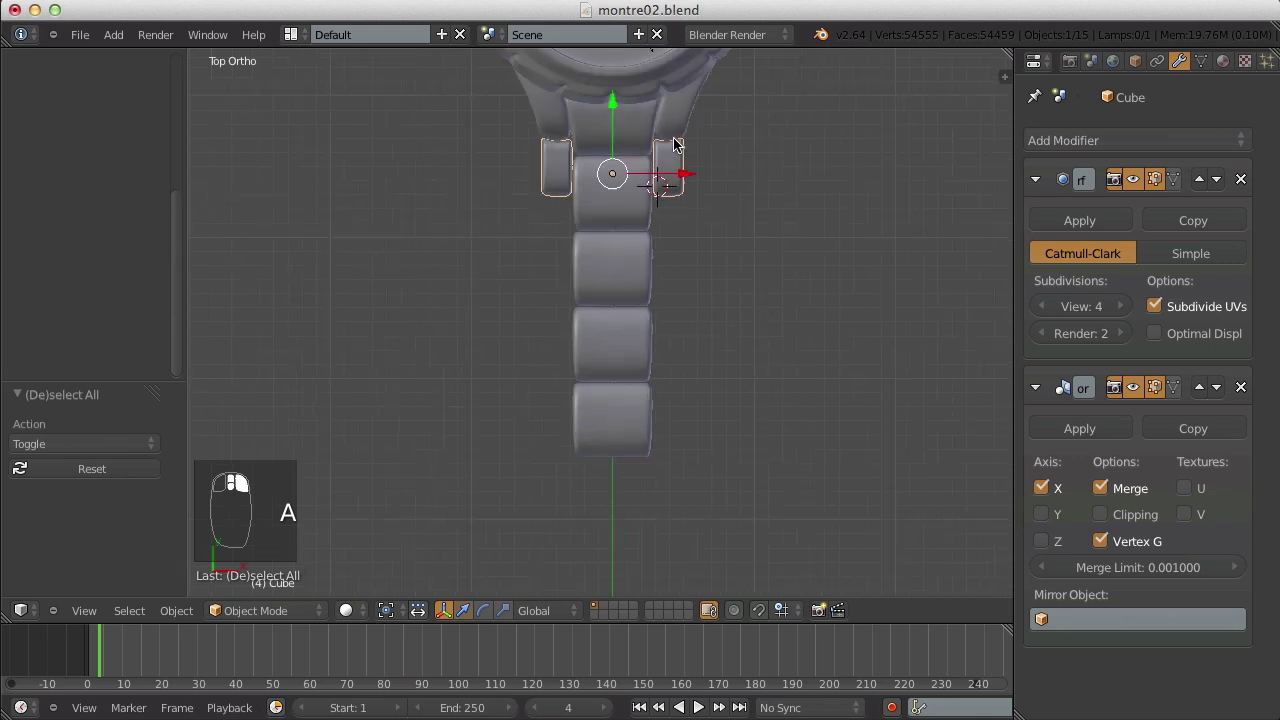
key(alt+d)
click(640, 170)
drag(613, 104, 618, 275)
- Continue both side rows with linked duplicates along Y until there are four side link pairs
key(alt+d)
click(624, 154)
key(alt+d)
click(617, 212)
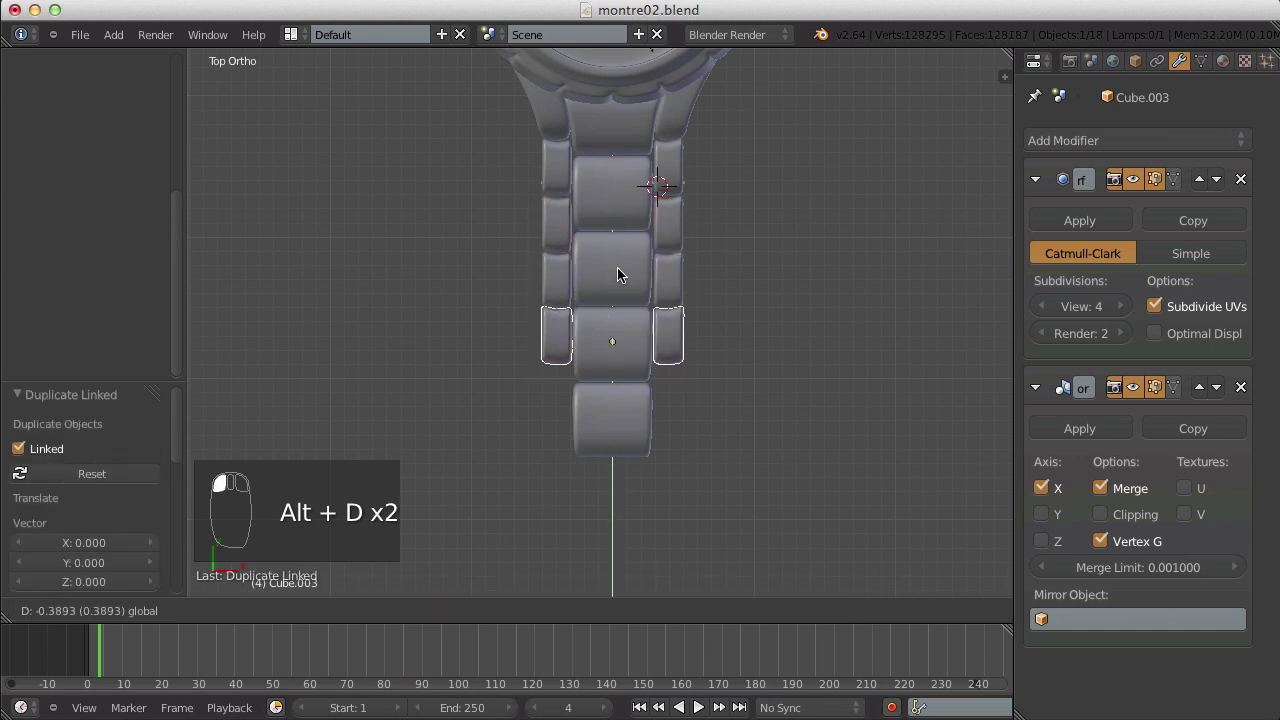
click(618, 266)
- Add two further linked side link pairs along Y past the last center link, and clear the selection
key(alt+d)
click(618, 266)
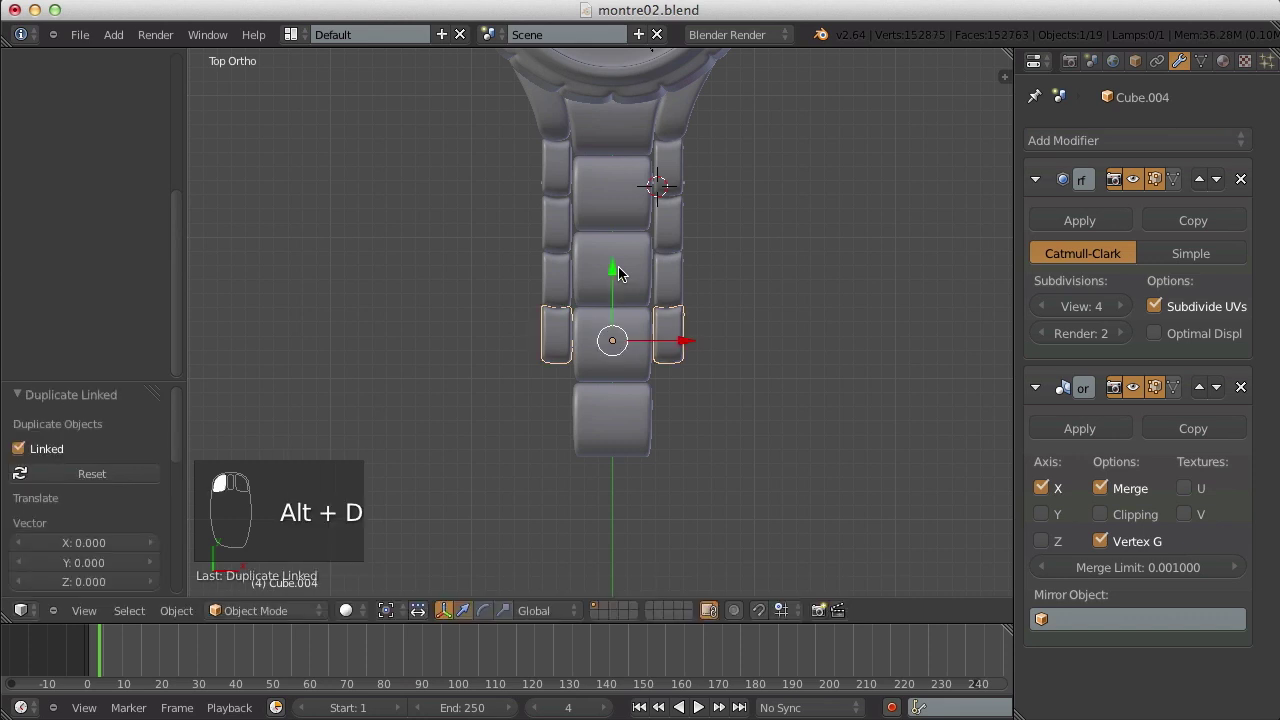
drag(617, 270, 611, 325)
click(611, 325)
key(alt+d)
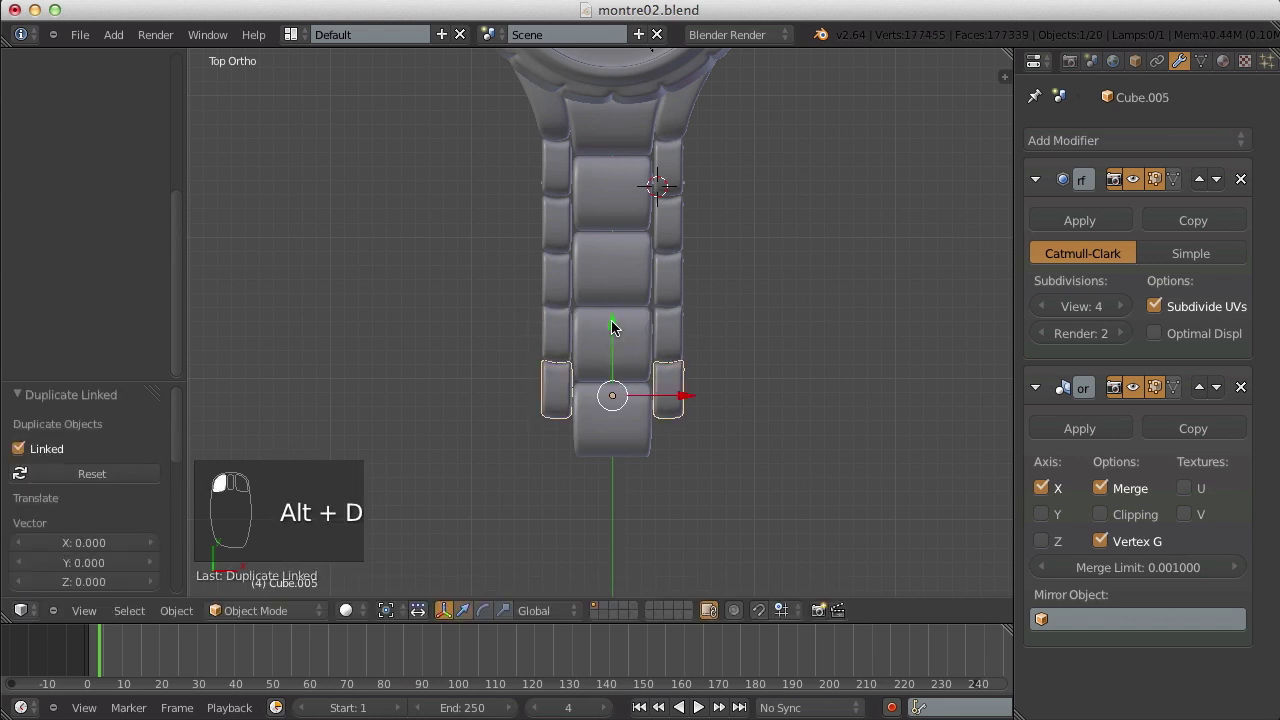
click(616, 373)
key(a)
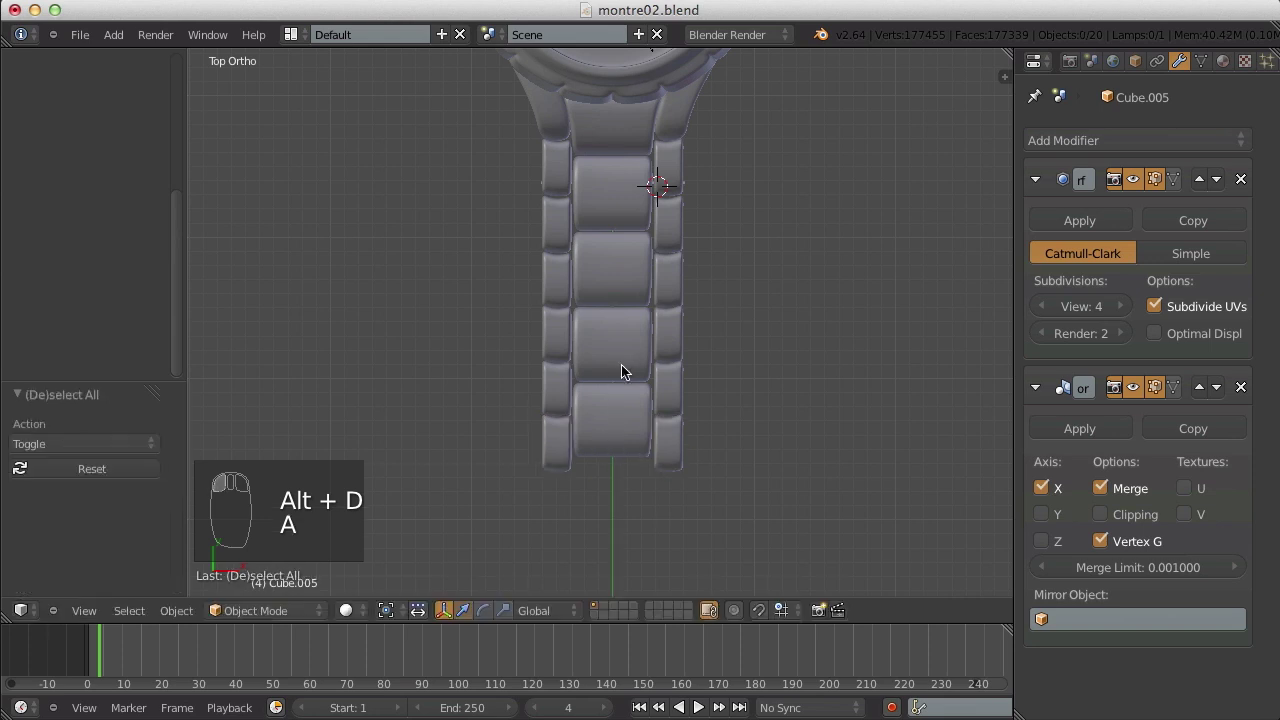
- Save the file and inspect the bracelet links from an angle and in top view
middle_drag(623, 369, 560, 248)
key(ctrl+s)
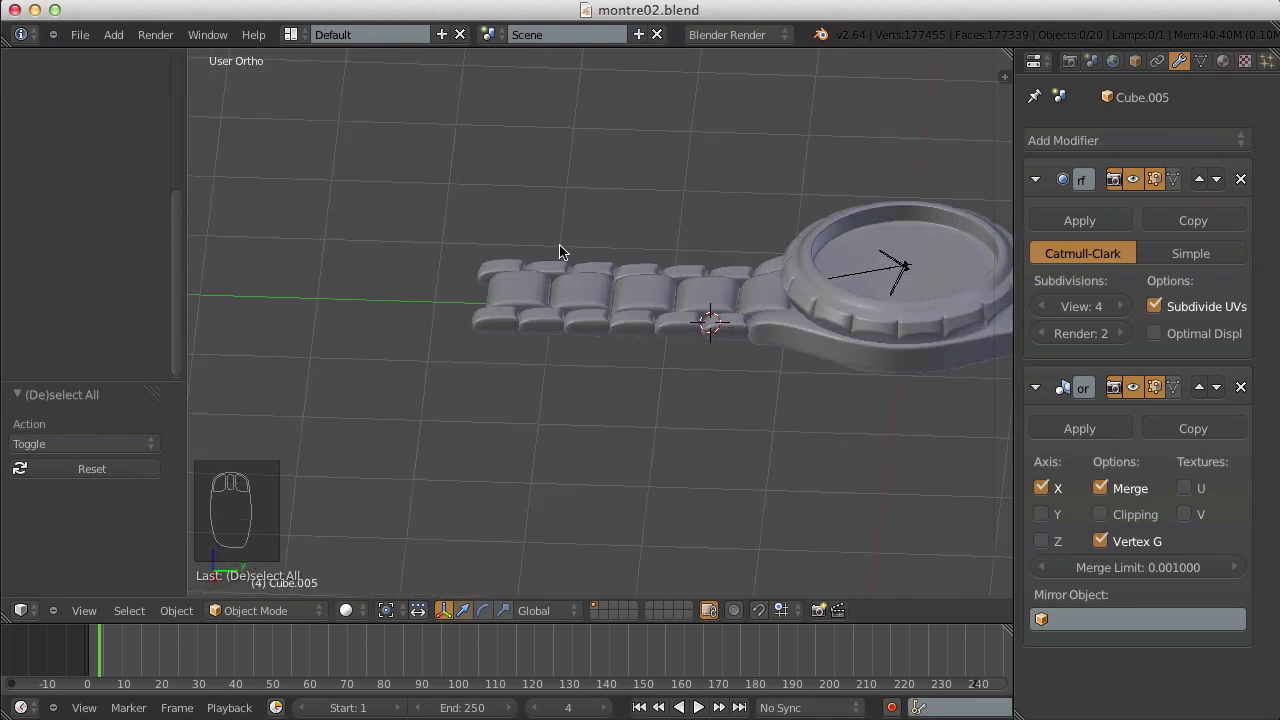
scroll(757, 331, up, 6)
scroll(783, 336, down, 2)
middle_drag(783, 336, 898, 441)
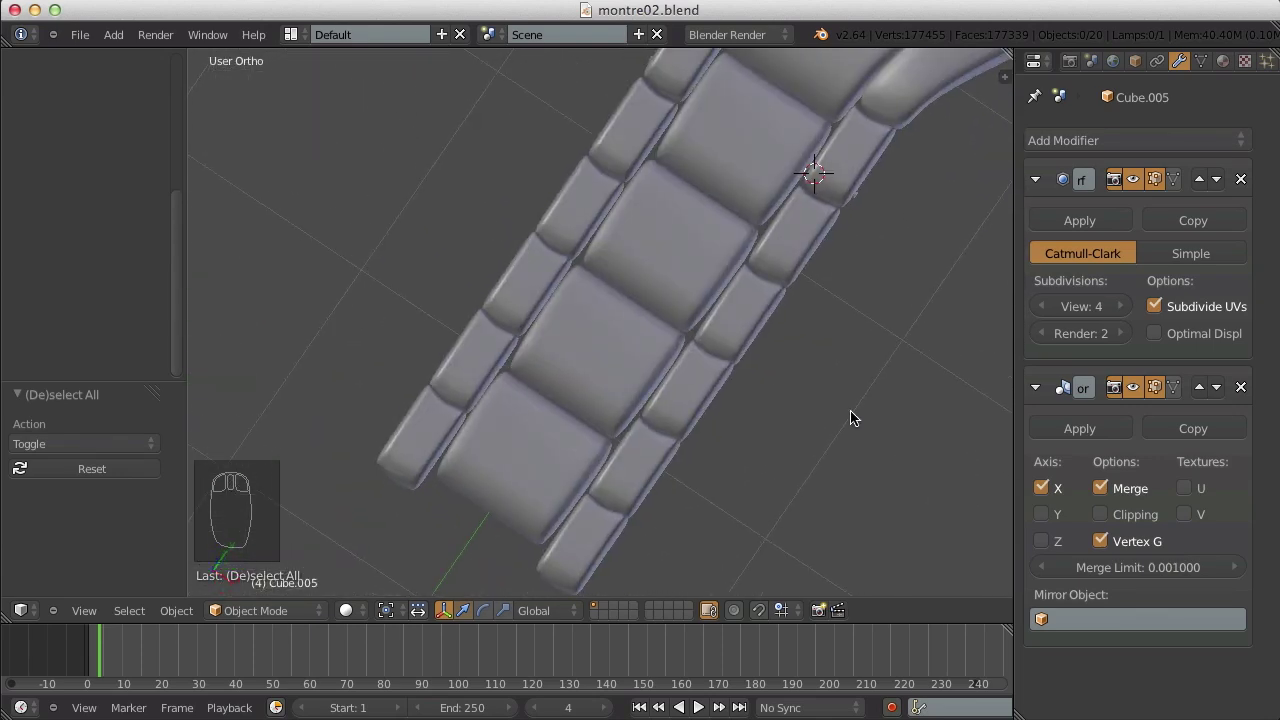
scroll(845, 415, down, 4)
key(KP_7)
scroll(811, 387, up, 6)
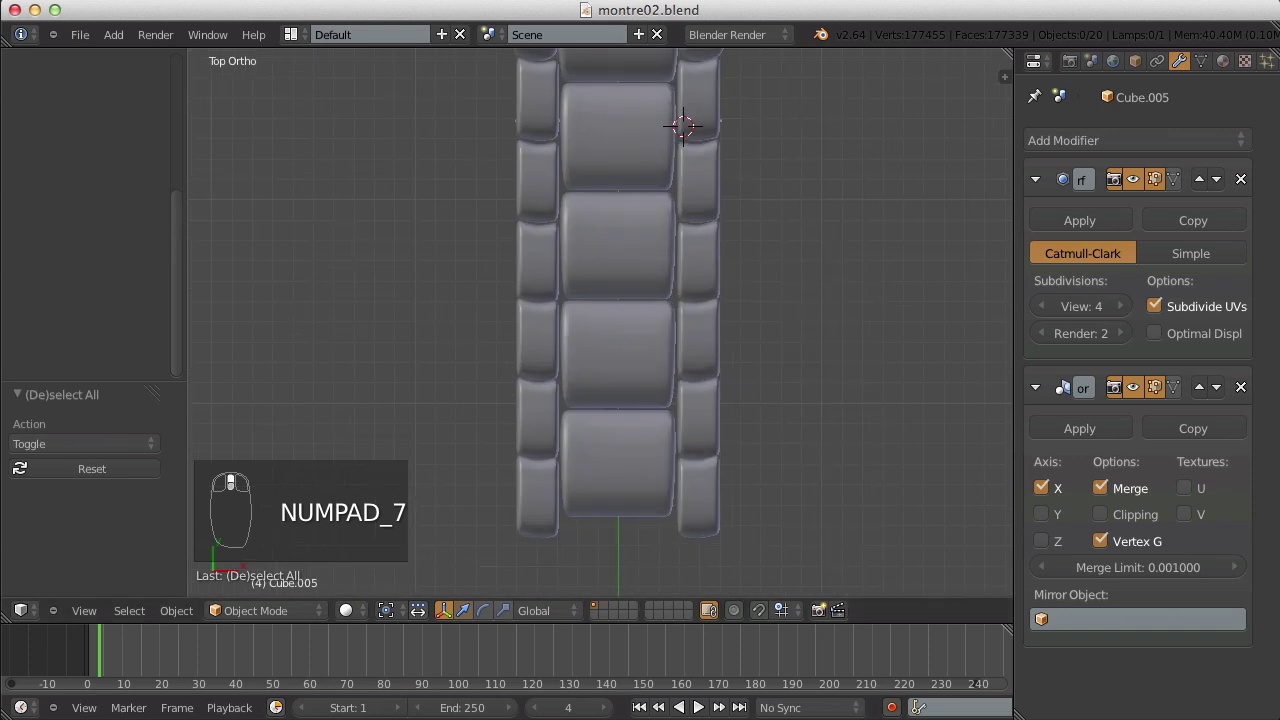
shift+middle_drag(649, 114, 662, 490)
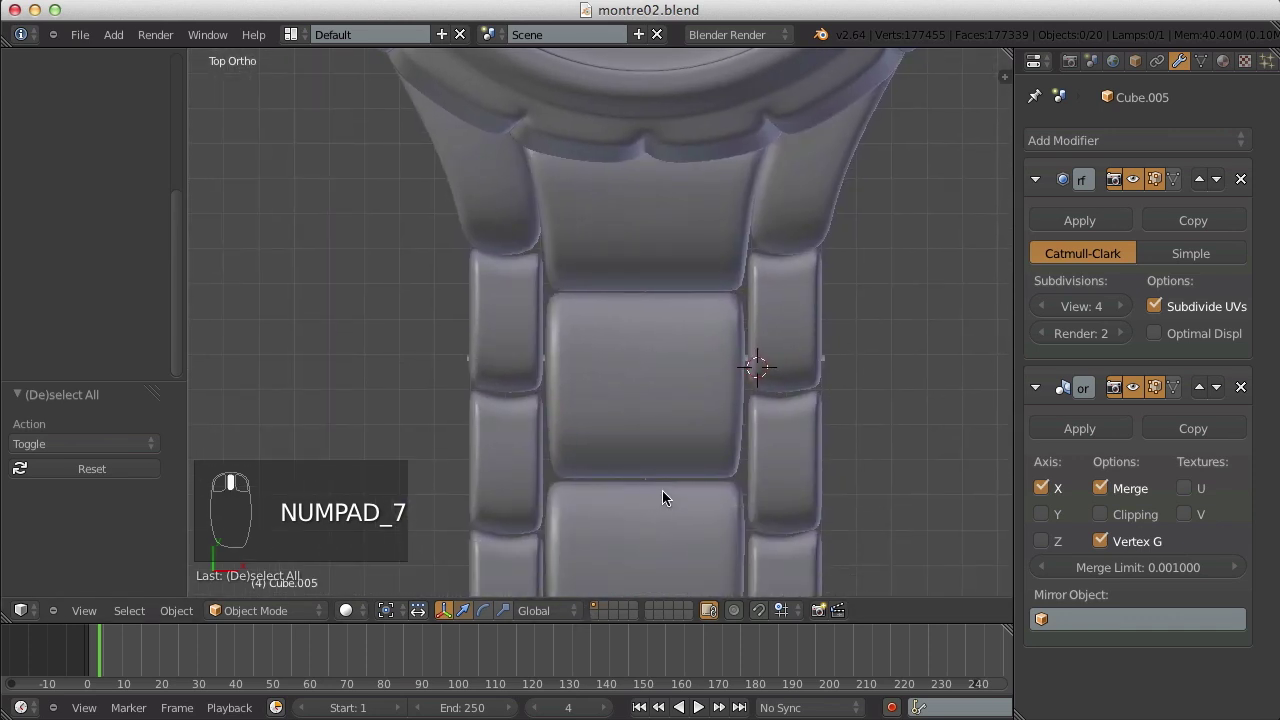
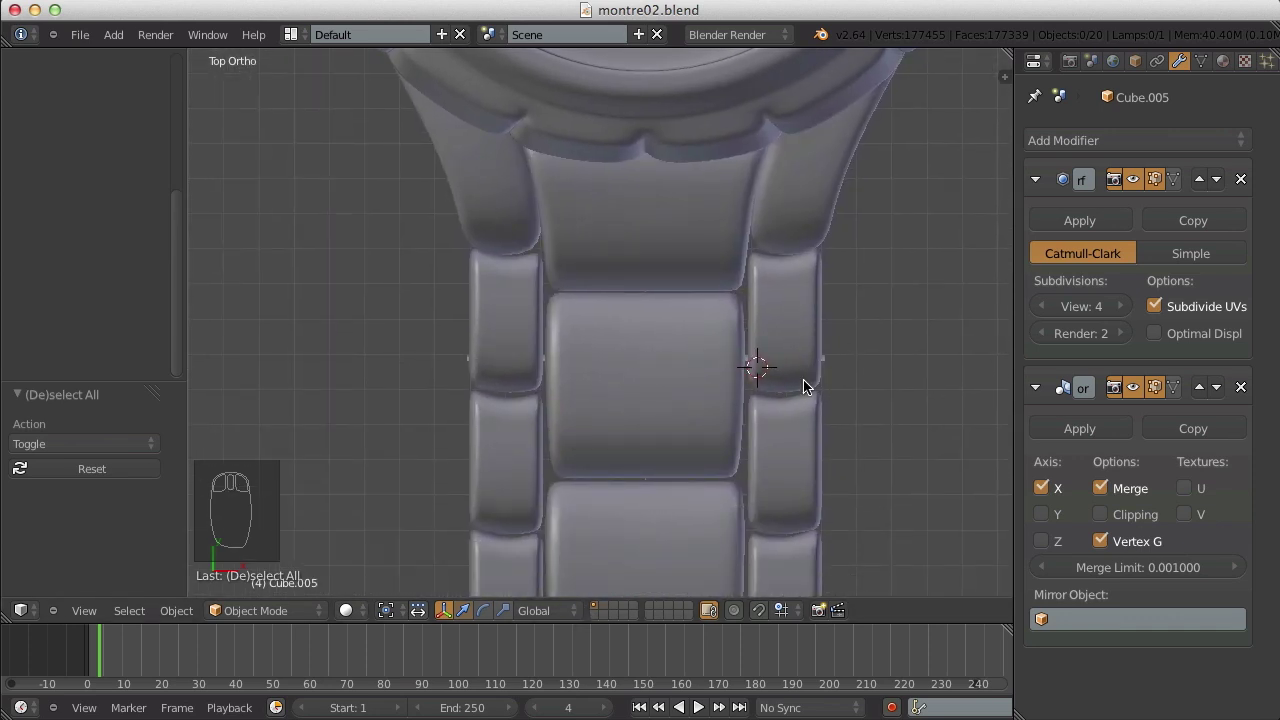
- Select all five side link copies and move them slightly down along Y to leave a gap below the first pair
scroll(752, 418, down, 2)
scroll(661, 406, up, 3)
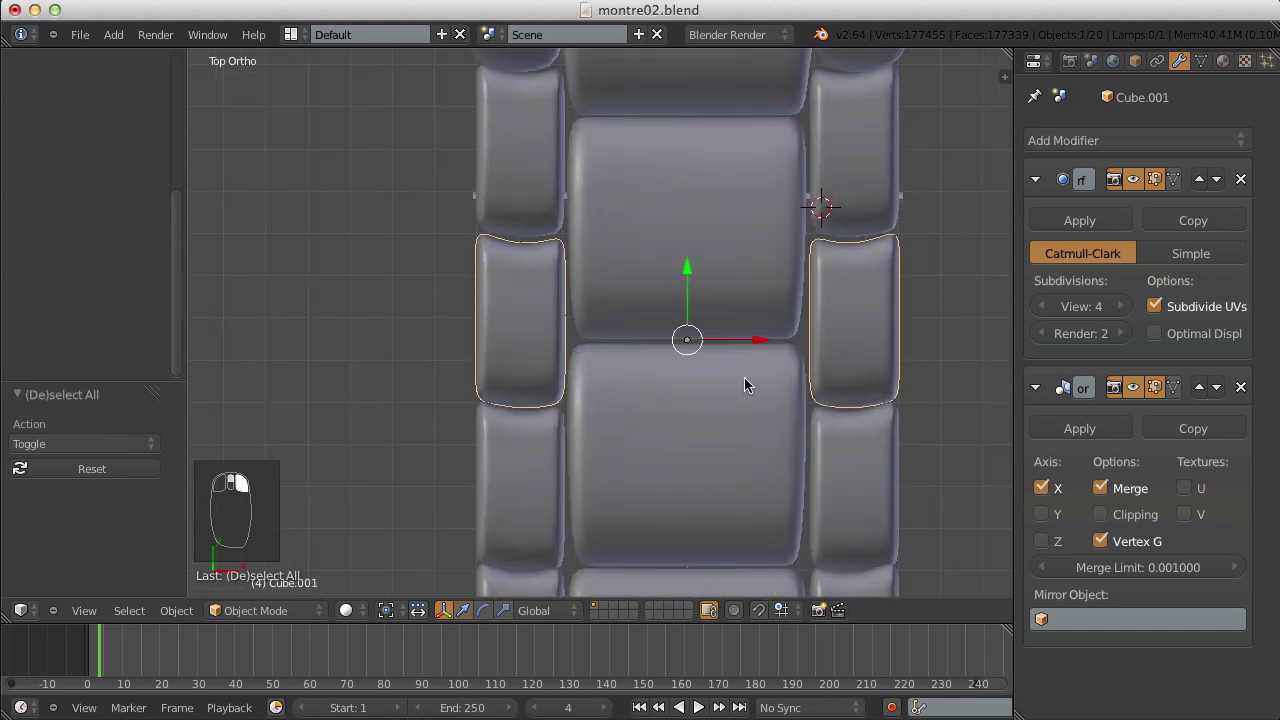
scroll(810, 478, down, 5)
key(b)
drag(537, 385, 570, 627)
scroll(760, 331, down, 1)
scroll(714, 342, up, 3)
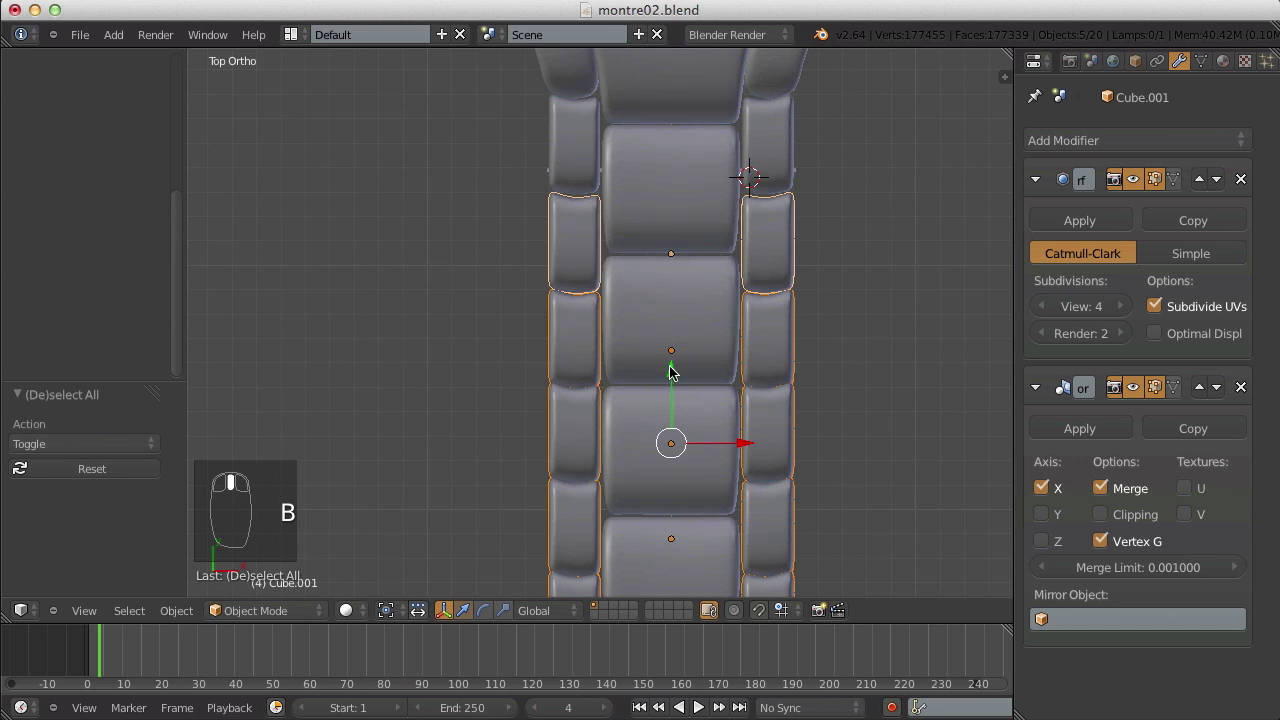
key(a)
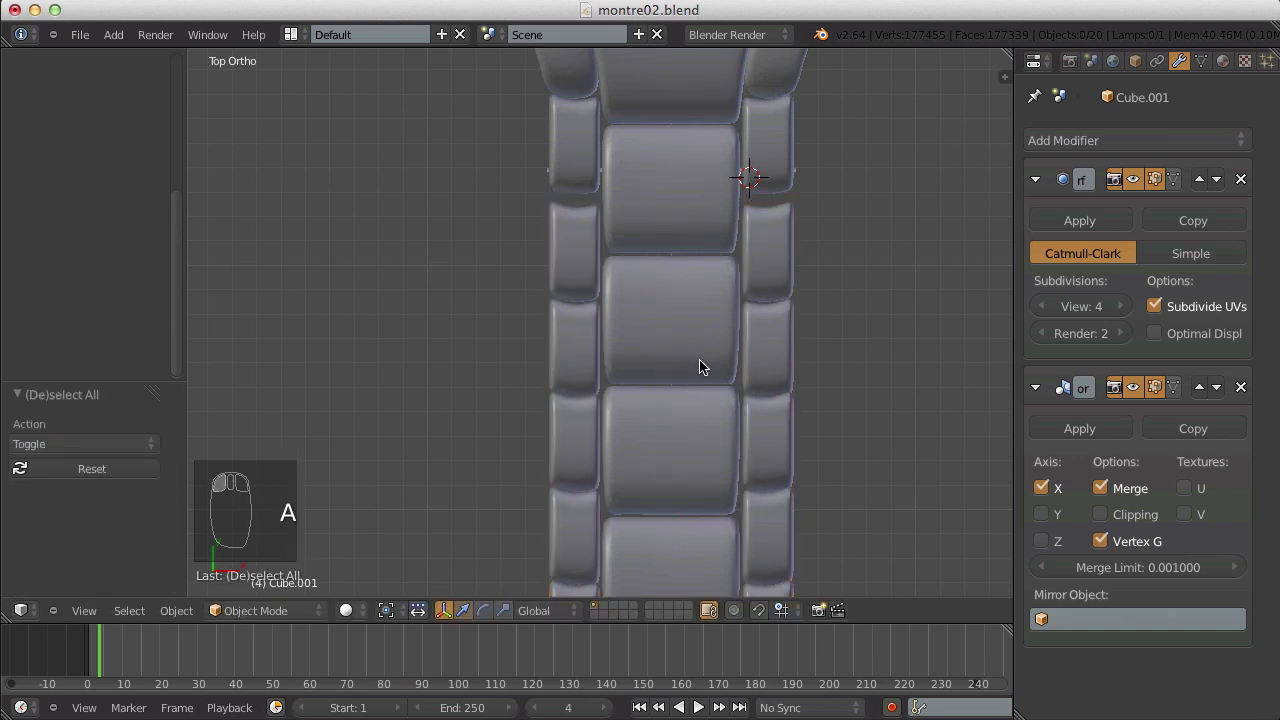
- Box-select the lower four side link pairs, move them down along Y to open a gap below the second pair, and deselect
shift+right_click(760, 423)
shift+middle_drag(757, 495, 758, 199)
key(b)
drag(770, 138, 852, 549)
shift+middle_drag(741, 272, 739, 478)
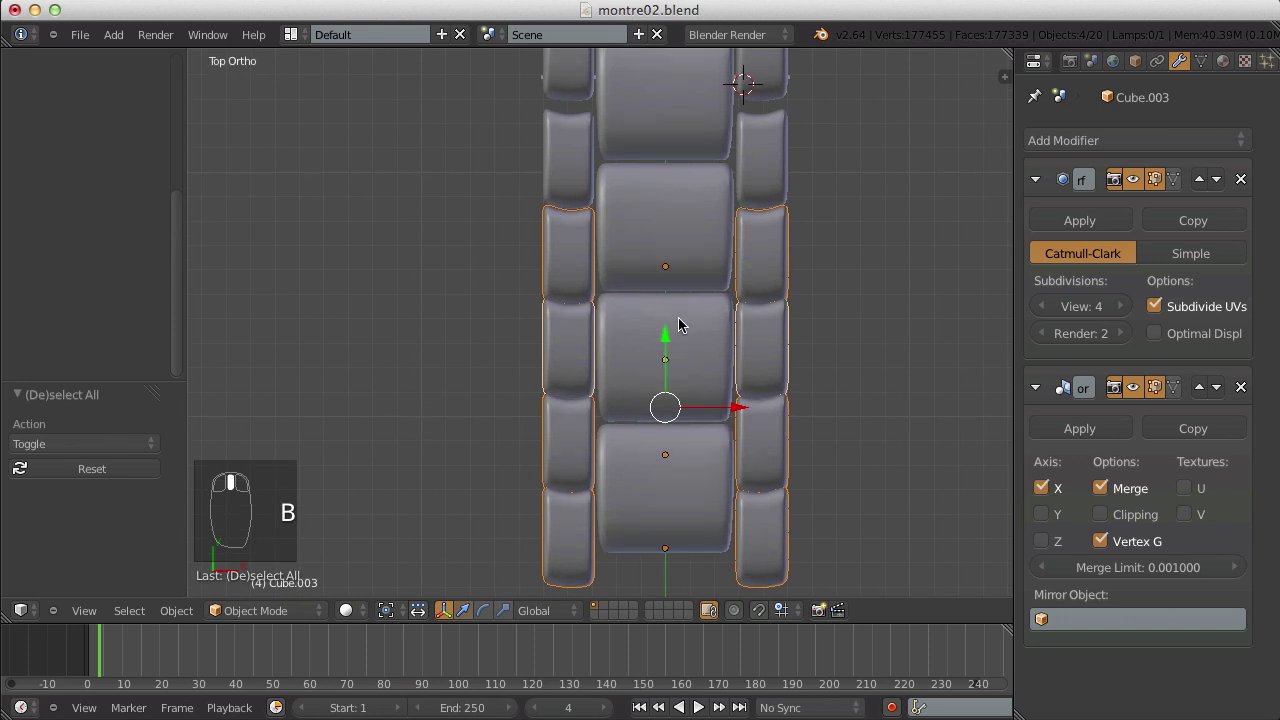
key(a)
- Box-select the lowest three side link pairs, move them down along Y to open a gap below the third pair, and deselect
scroll(668, 345, down, 3)
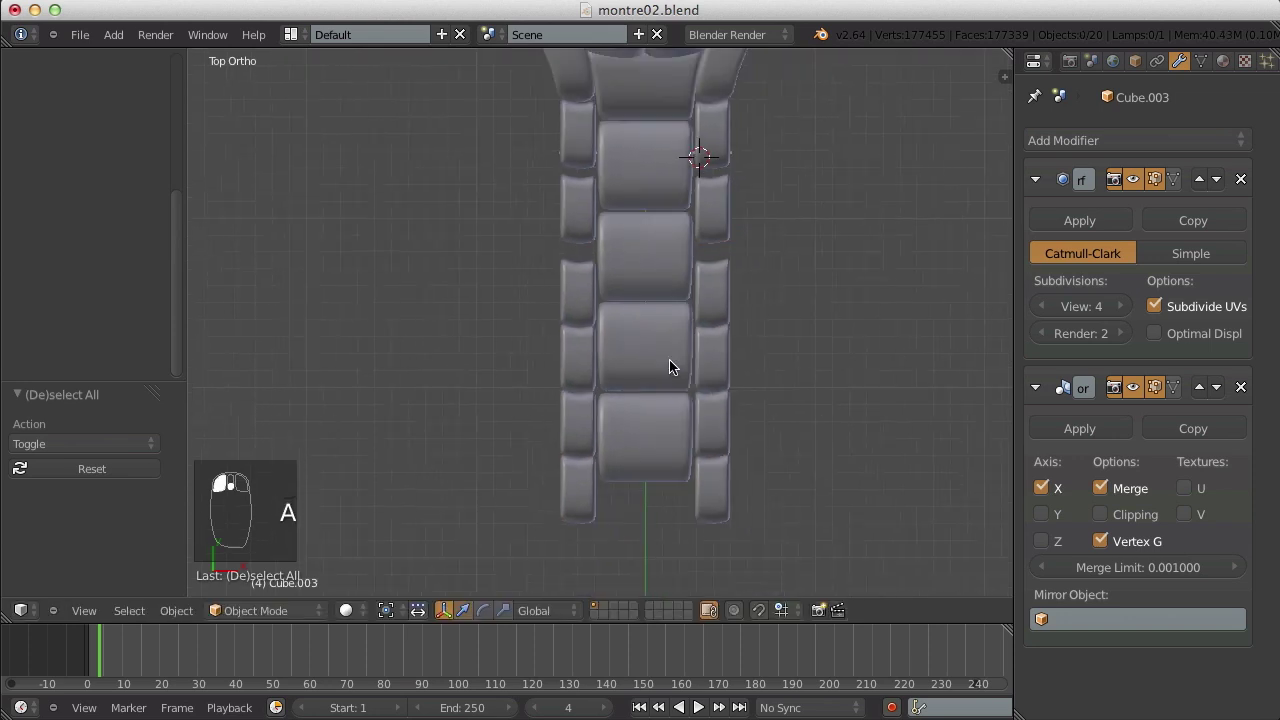
shift+middle_drag(669, 333, 686, 323)
key(b)
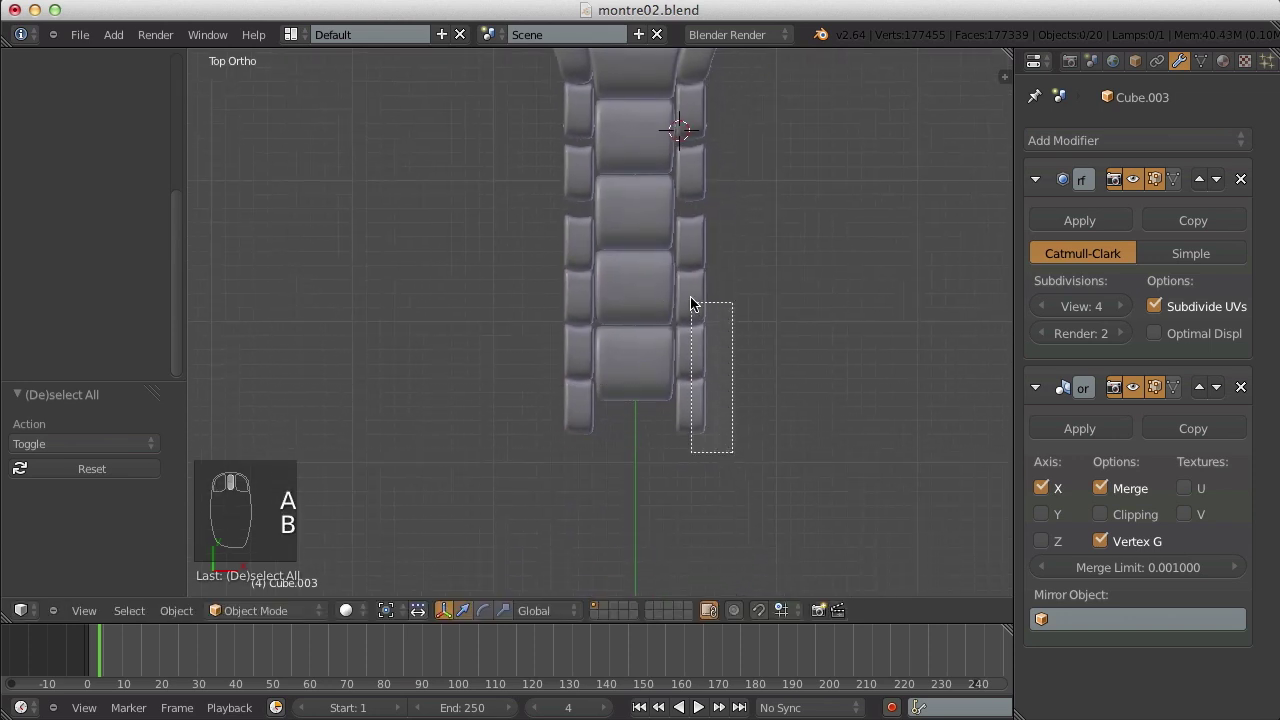
drag(690, 295, 641, 310)
key(a)
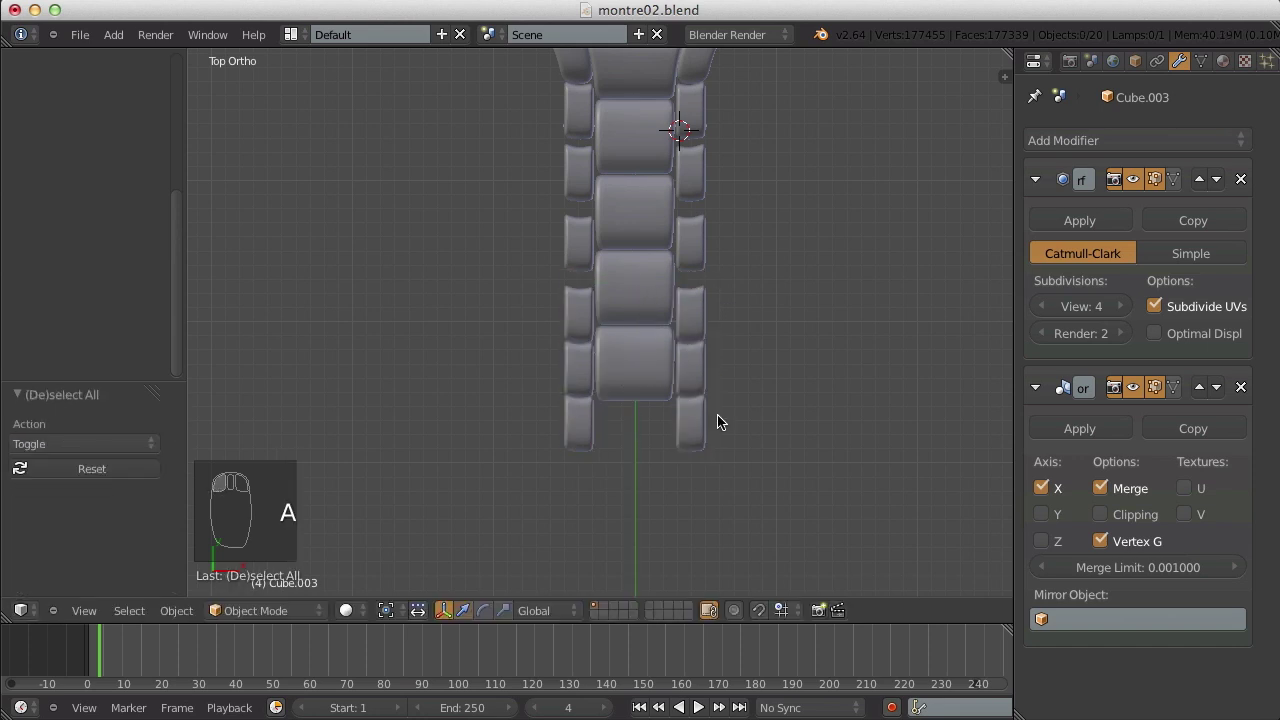
- Delete the lowest side link pair that extends beyond the last center link
key(b)
right_click(740, 444)
right_click(705, 438)
key(Delete)
click(706, 438)
- Move the lowest remaining side link pair down along Y to space it from the pair above, and clear the selection
right_click(699, 381)
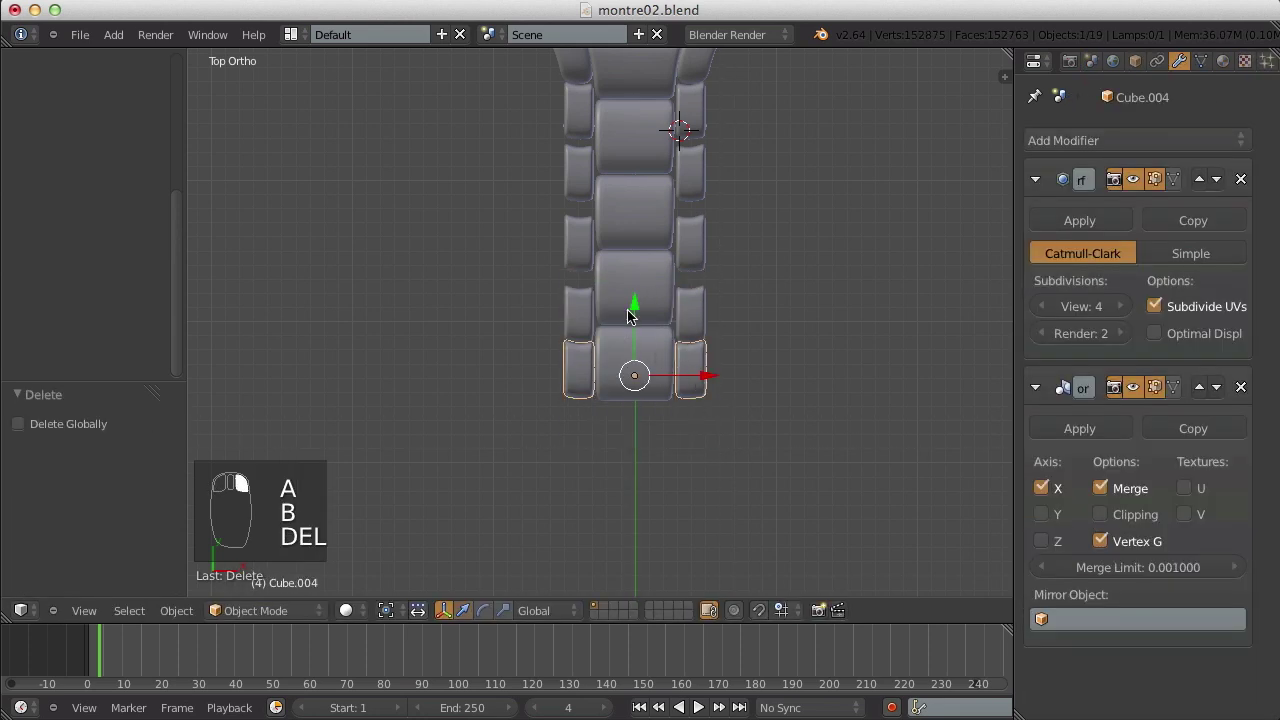
key(a)
scroll(652, 249, up, 2)
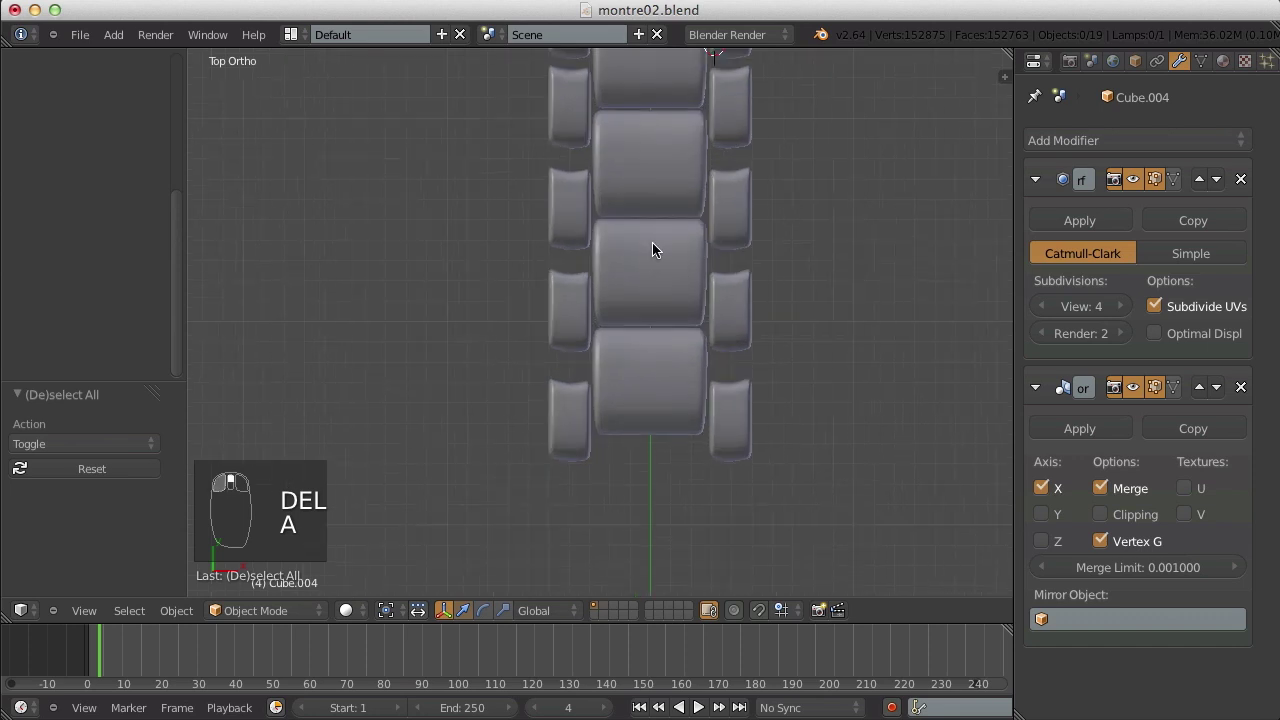
shift+middle_drag(652, 249, 643, 358)
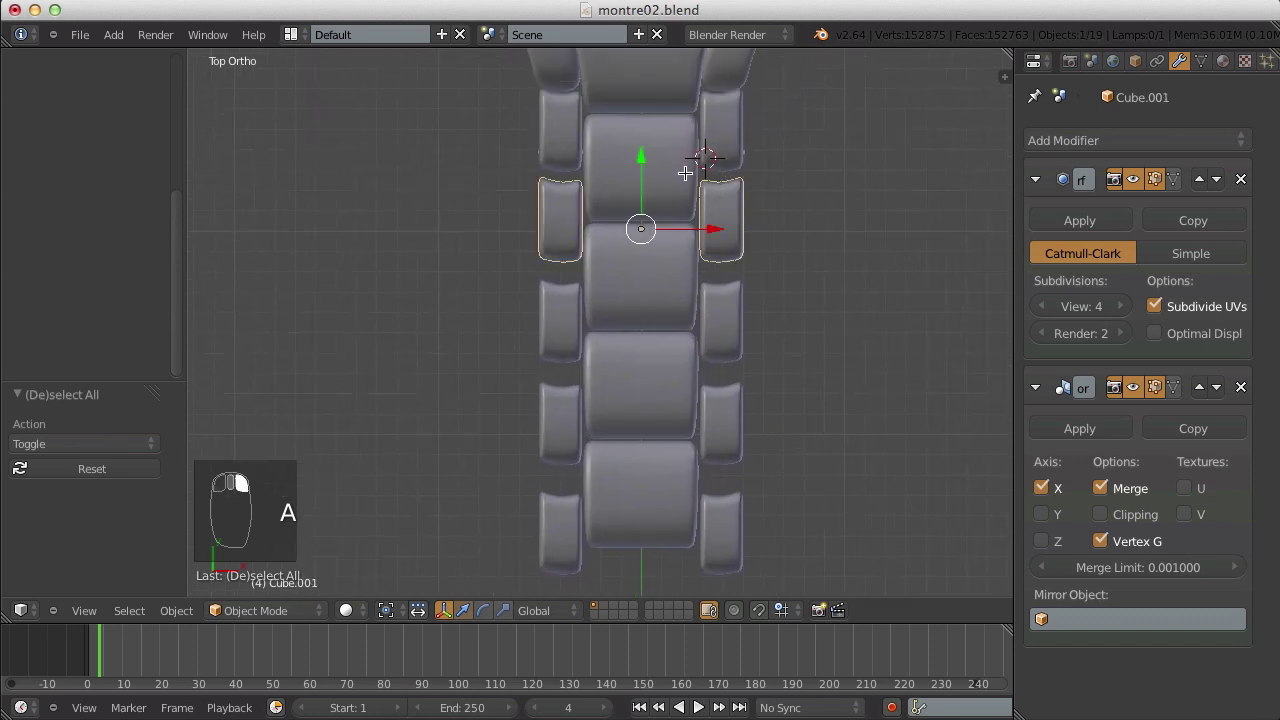
- Lengthen the side links by moving the lower-end vertices of the second pair down along Y by about 0.1 units
key(Tab)
key(z)
key(a)
key(a)
key(b)
drag(686, 243, 725, 255)
key(g)
key(y)
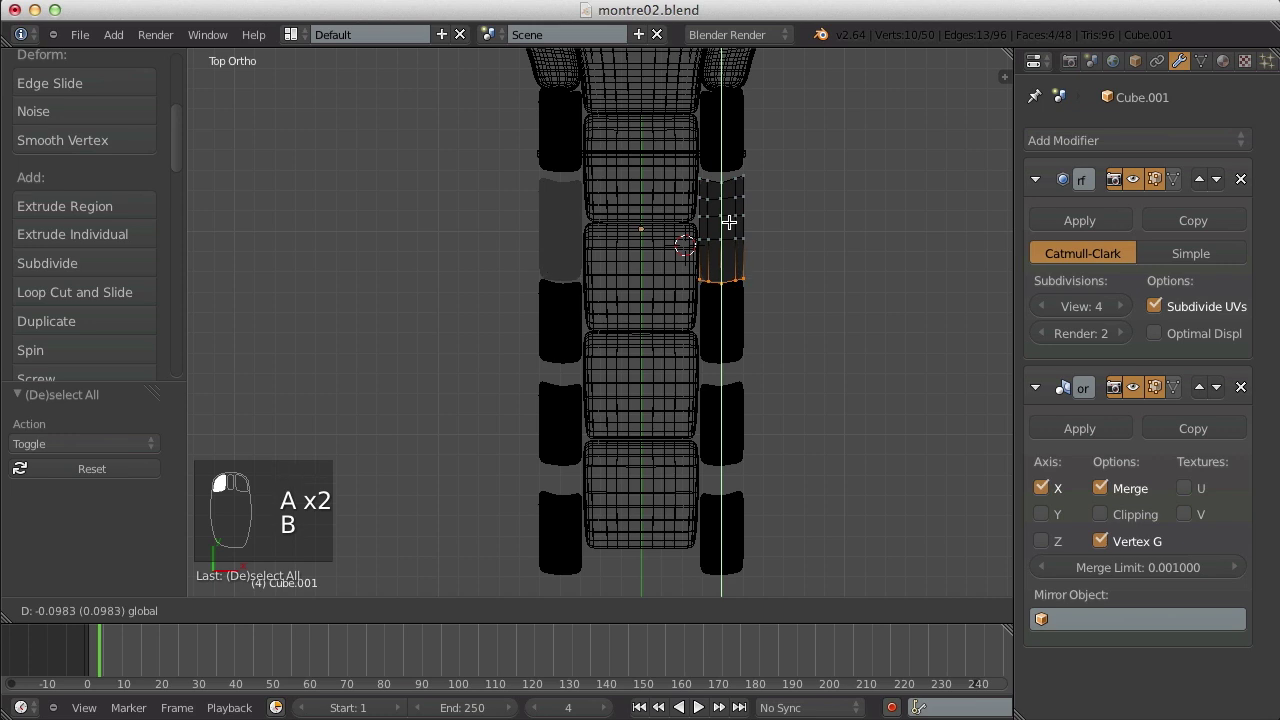
click(728, 222)
key(Tab)
key(z)
key(a)
key(a)
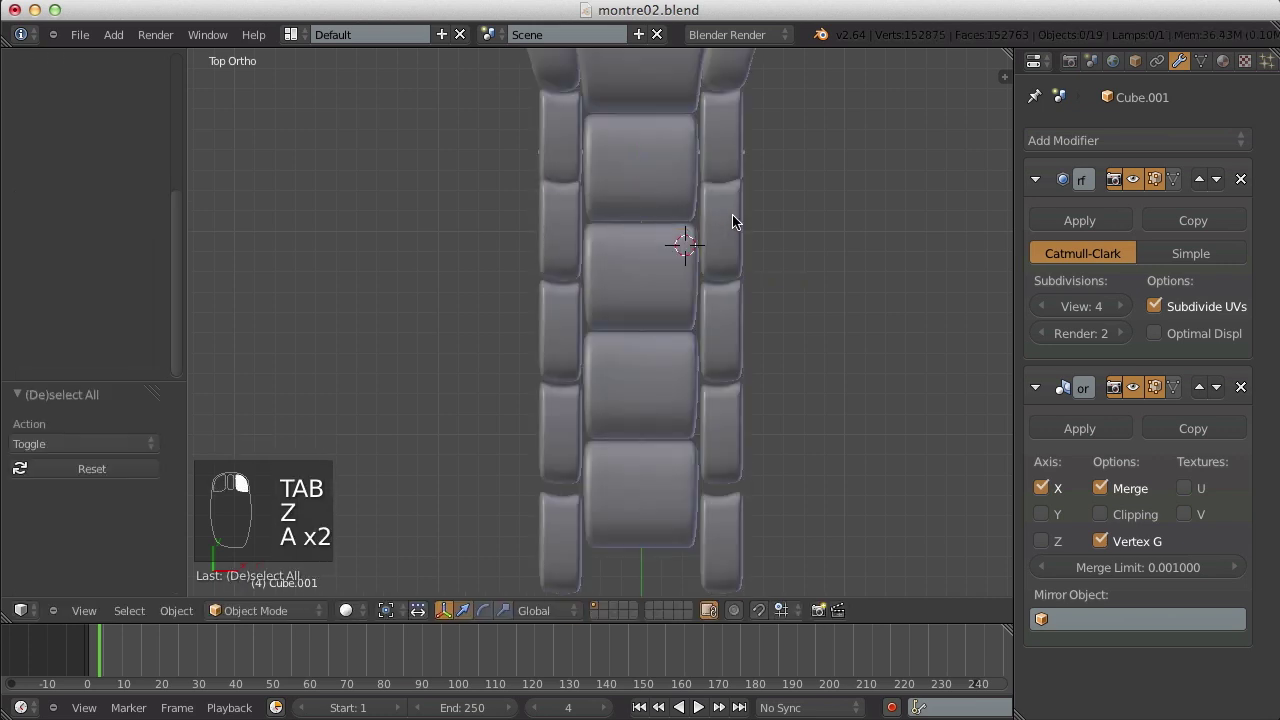
- Nudge the lengthened side link pairs one by one along Y to even out the gaps between them
key(g)
key(y)
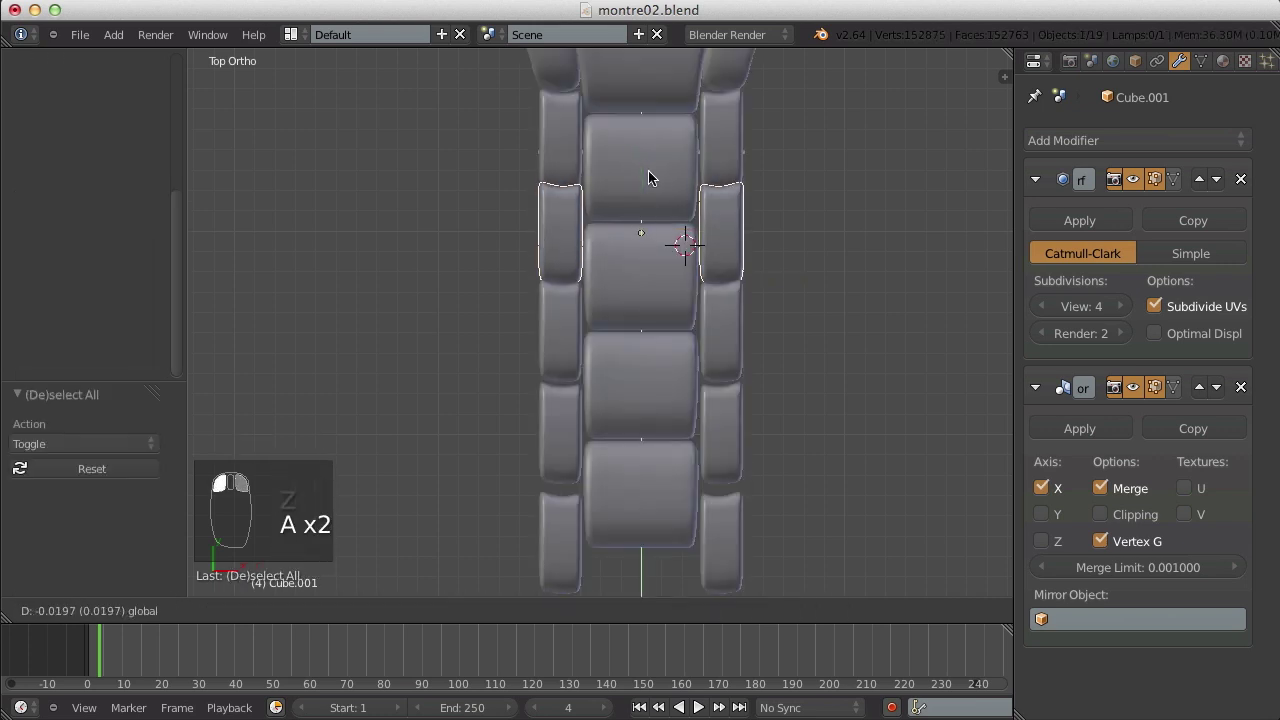
key(a)
drag(637, 363, 637, 357)
key(a)
right_click(674, 500)
mouse_move(641, 444)
mouse_down()
mouse_move(648, 469)
mouse_move(651, 455)
mouse_up()
key(a)
right_click(694, 497)
key(a)
- Save the file, overwriting montre02.blend
scroll(669, 447, down, 4)
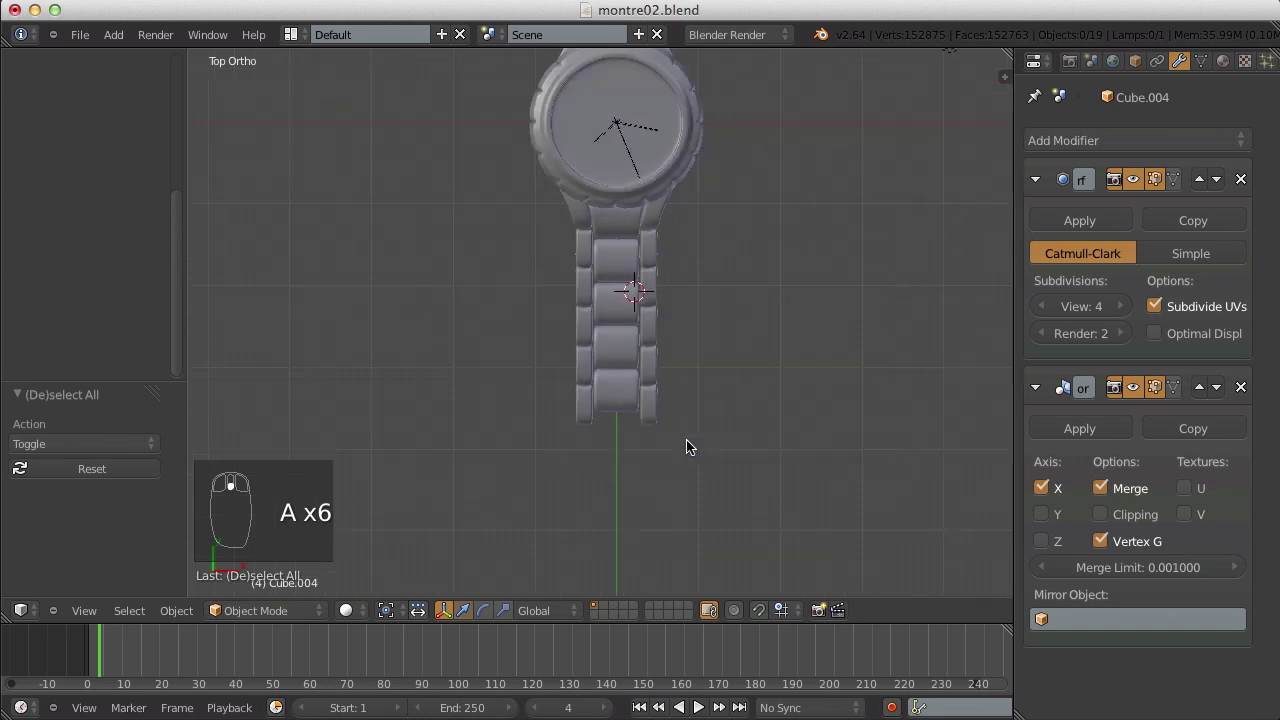
middle_drag(686, 446, 500, 228)
key(ctrl+s)
click(594, 321)
- In the lowest side link's mesh, box-select the upper vertices at its thin outer end and raise them along Z in right view
scroll(591, 277, up, 3)
key(Tab)
key(Tab)
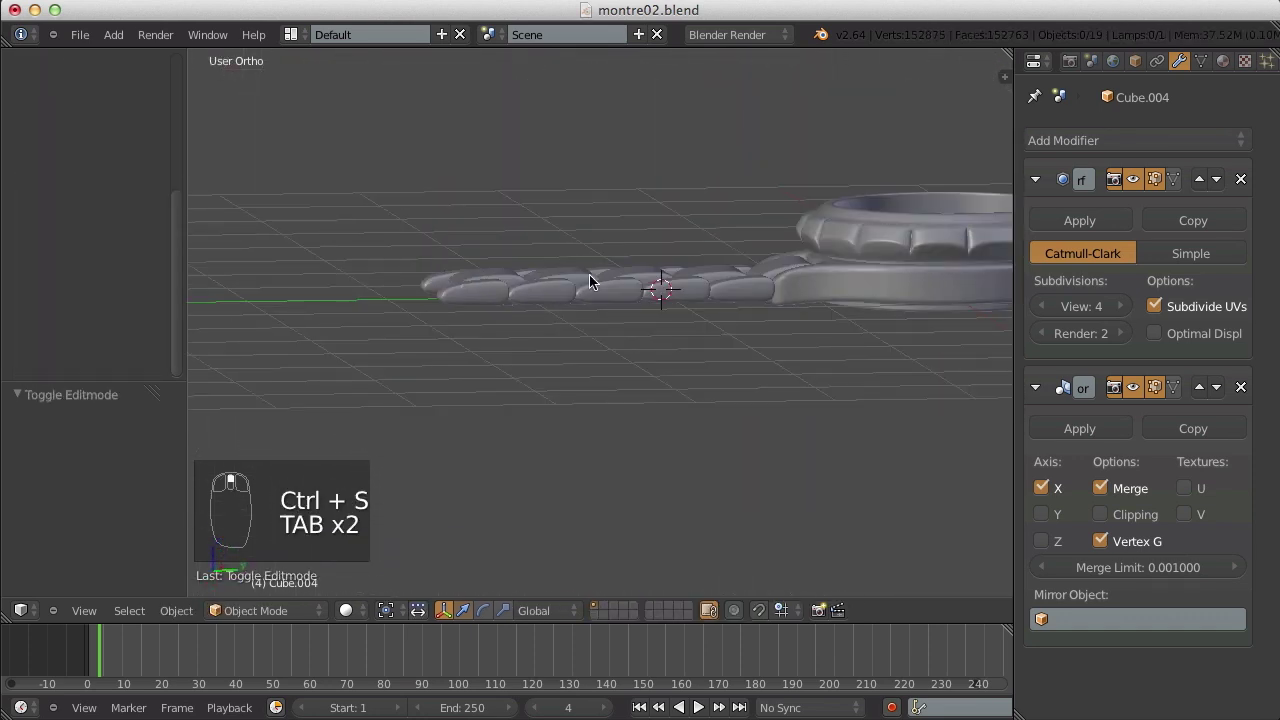
key(KP_3)
key(Tab)
scroll(406, 295, up, 5)
scroll(354, 160, down, 2)
key(z)
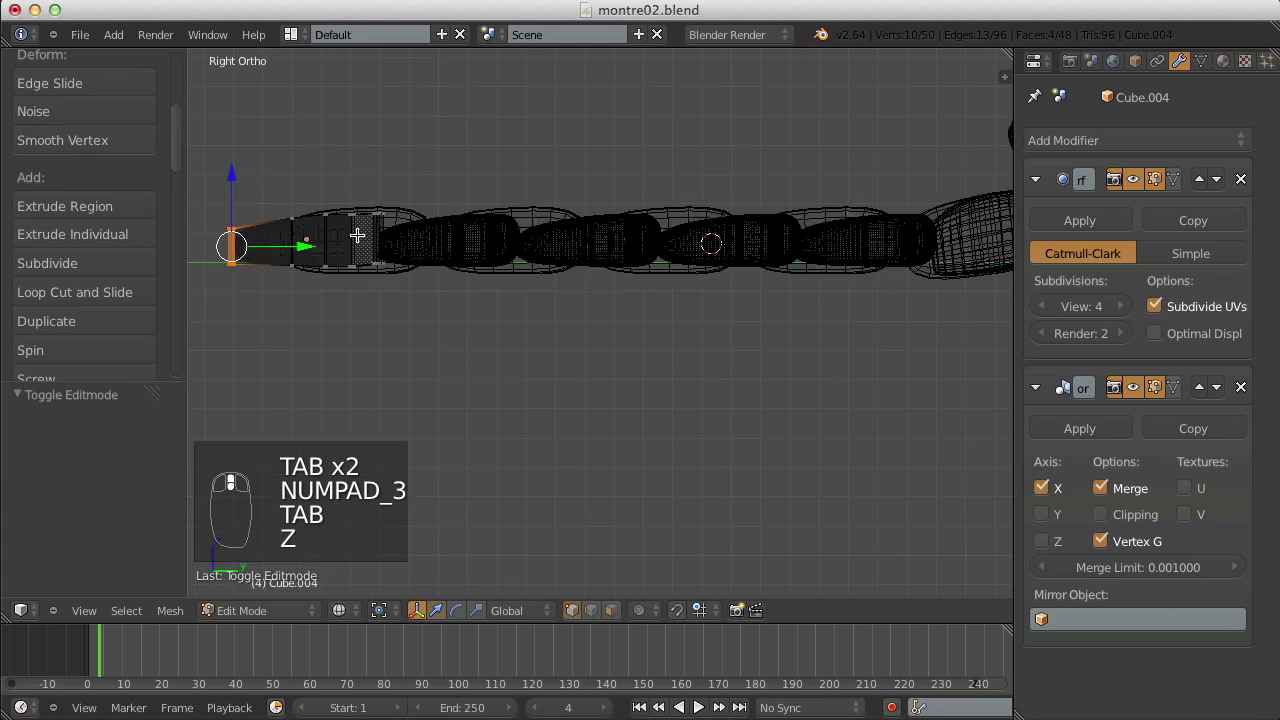
key(z)
shift+middle_drag(394, 227, 739, 284)
scroll(739, 284, up, 4)
key(a)
key(z)
scroll(575, 233, down, 2)
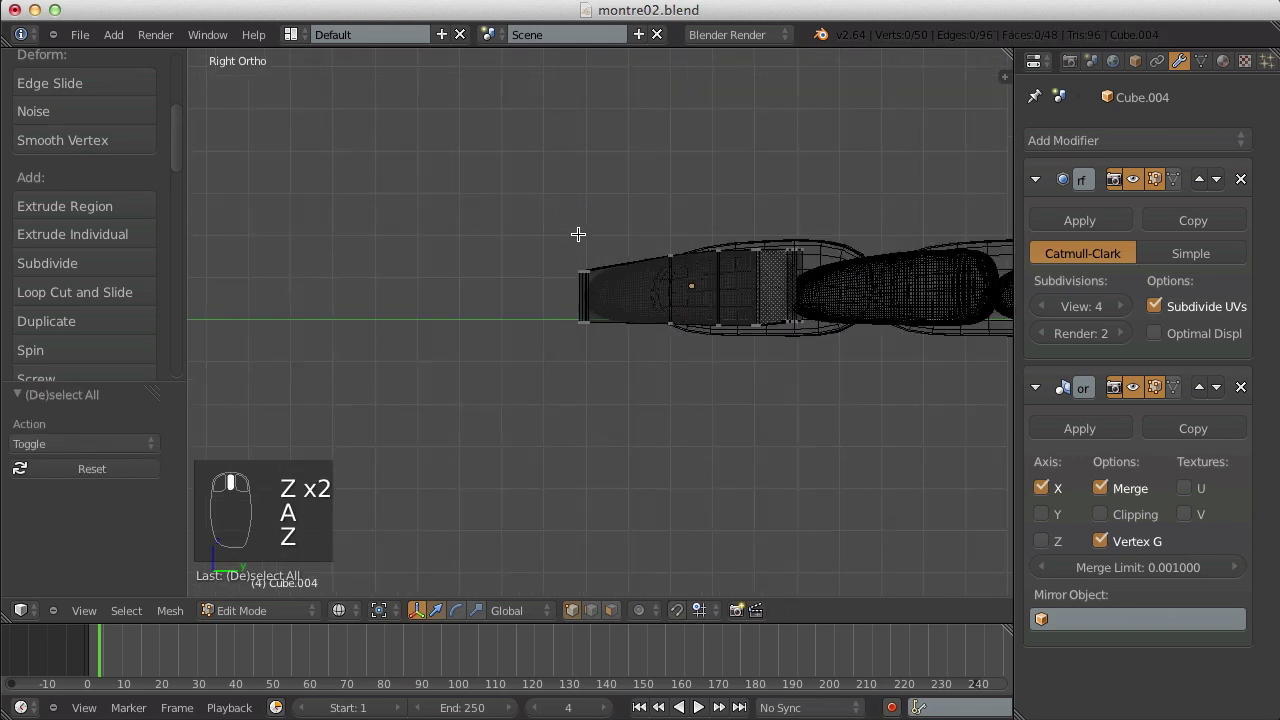
shift+middle_drag(556, 234, 443, 217)
key(b)
drag(433, 207, 521, 260)
drag(472, 182, 474, 171)
key(a)
key(Tab)
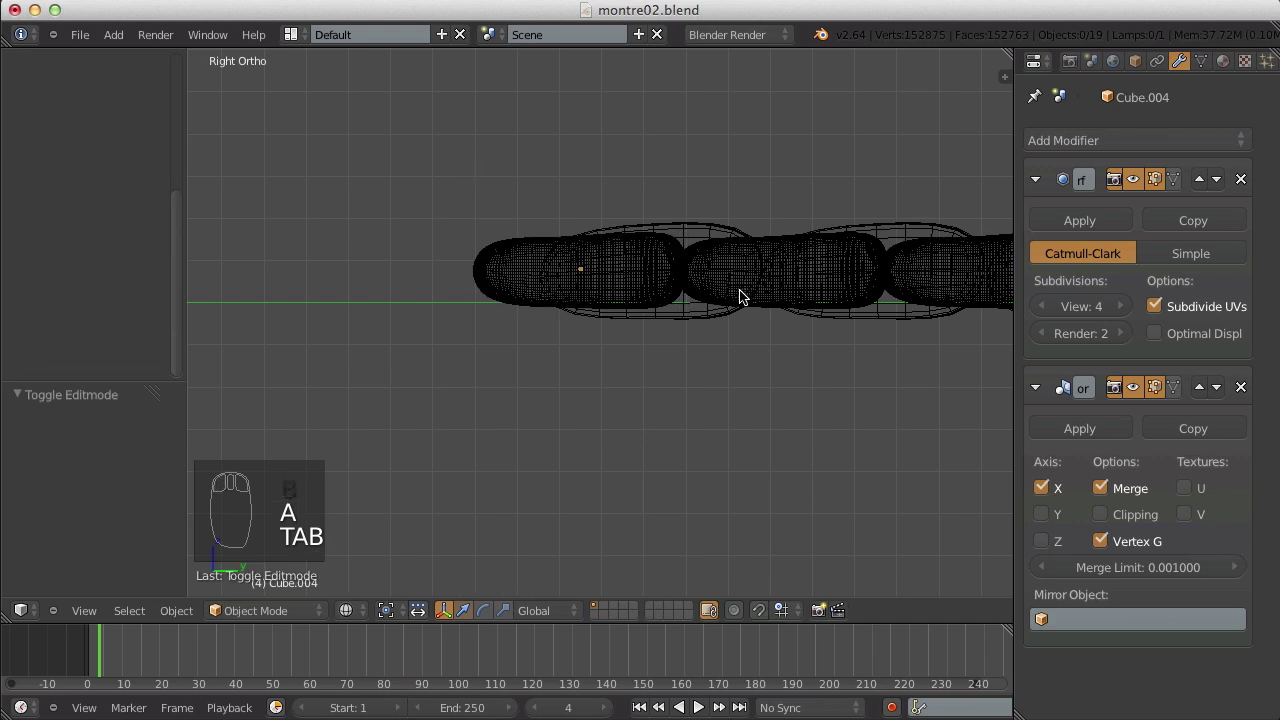
key(z)
- Box-select all upper vertices of the lowest side link and scale them along Z to even out its top surface
key(Tab)
key(z)
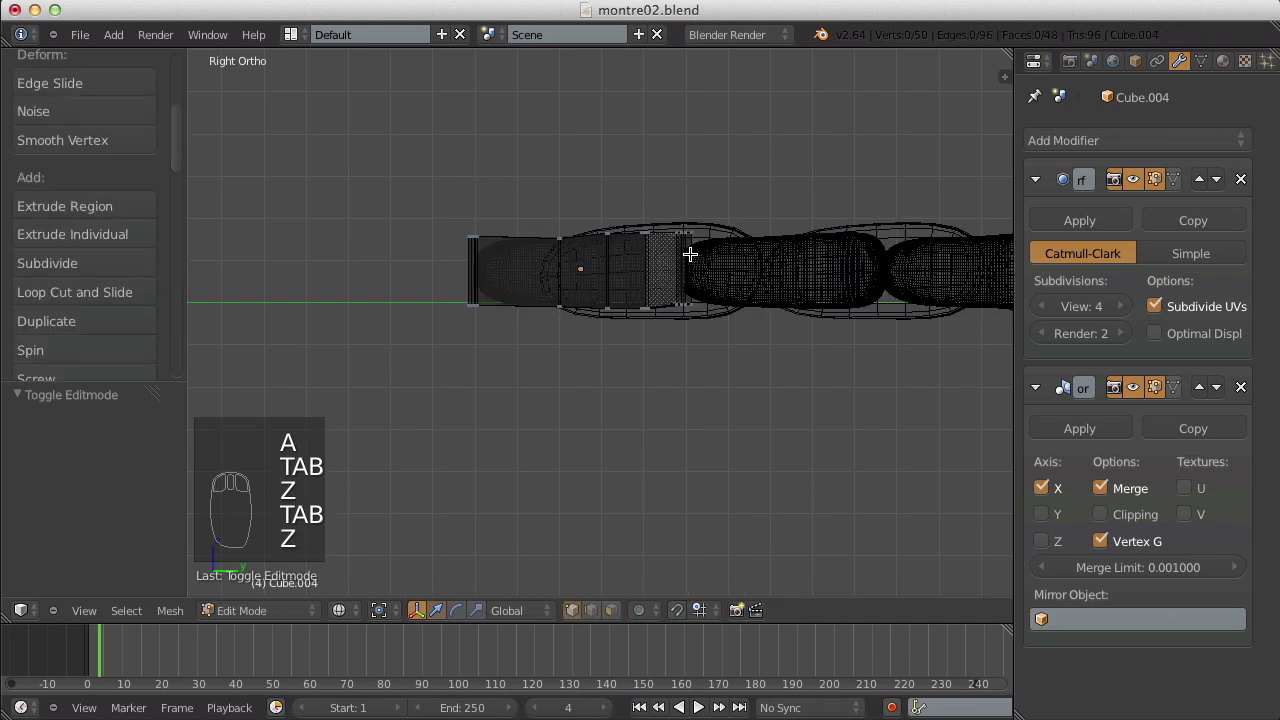
key(b)
drag(468, 164, 800, 284)
key(s)
key(z)
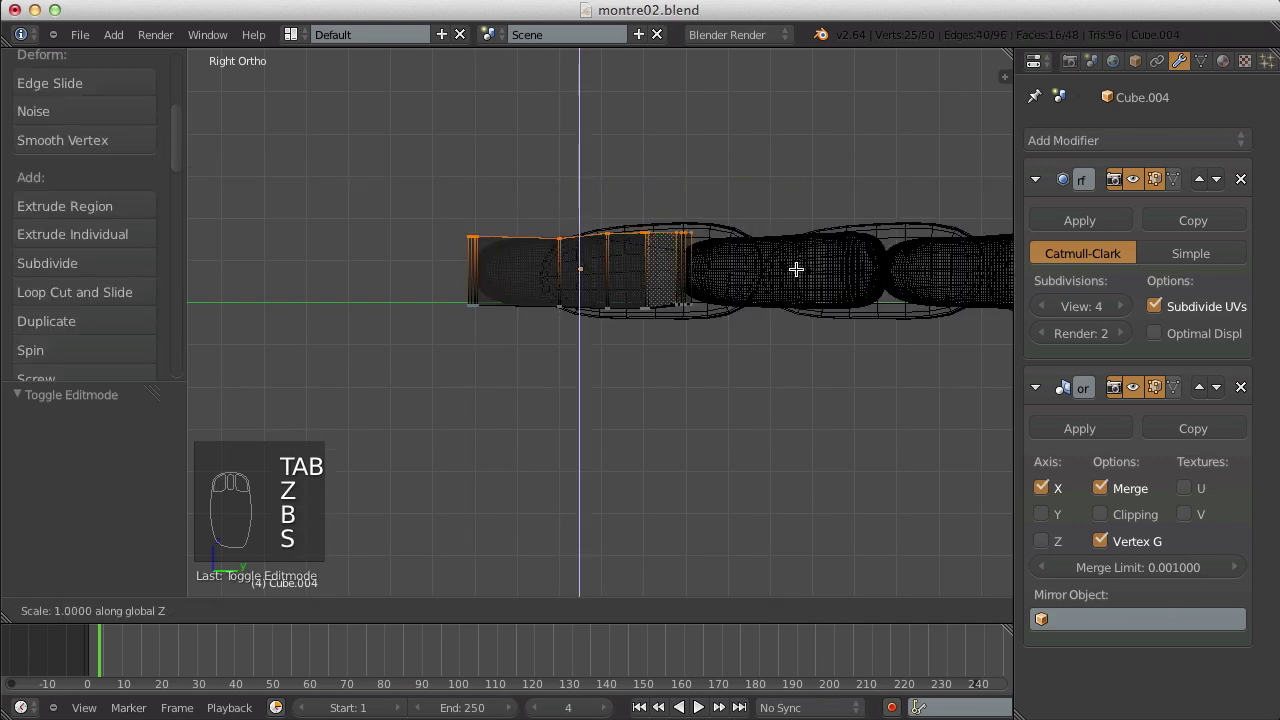
click(796, 272)
key(Tab)
key(z)
scroll(766, 277, down, 4)
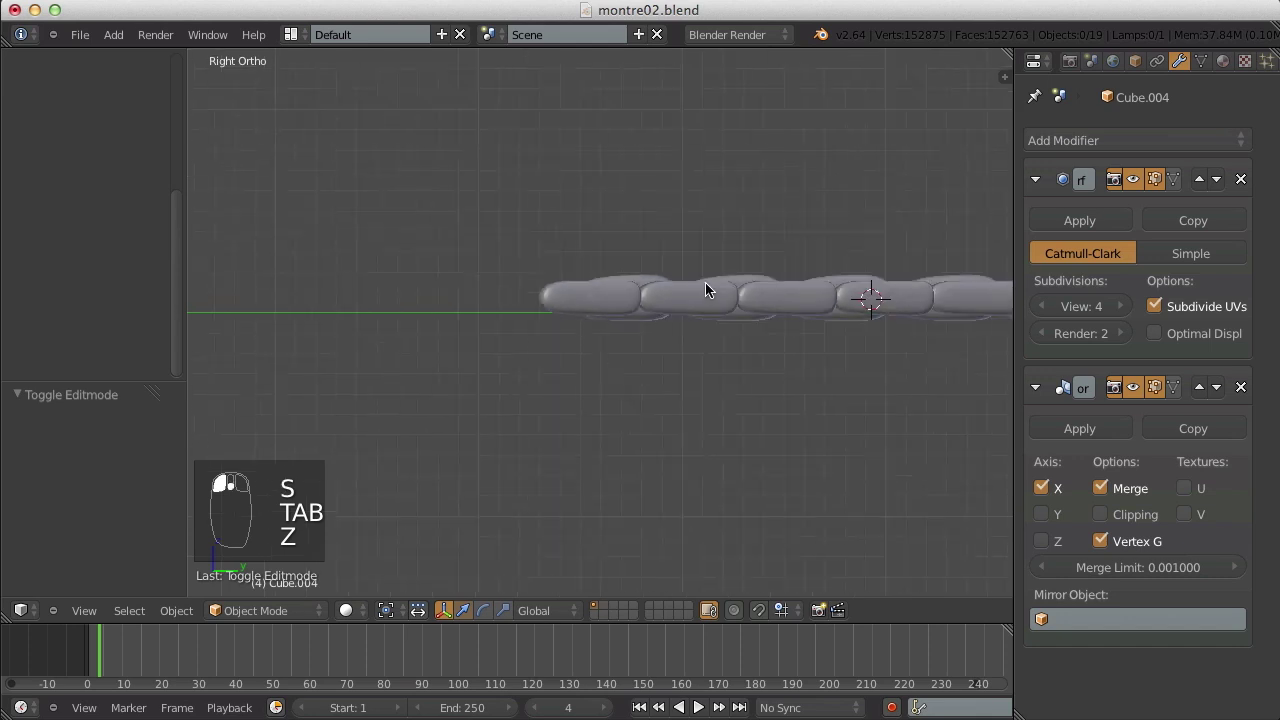
key(a)
key(a)
- In top view, flatten the lowest side link's upper-end vertices along Y with scale 0 and move them slightly down
middle_drag(608, 246, 694, 391)
key(KP_7)
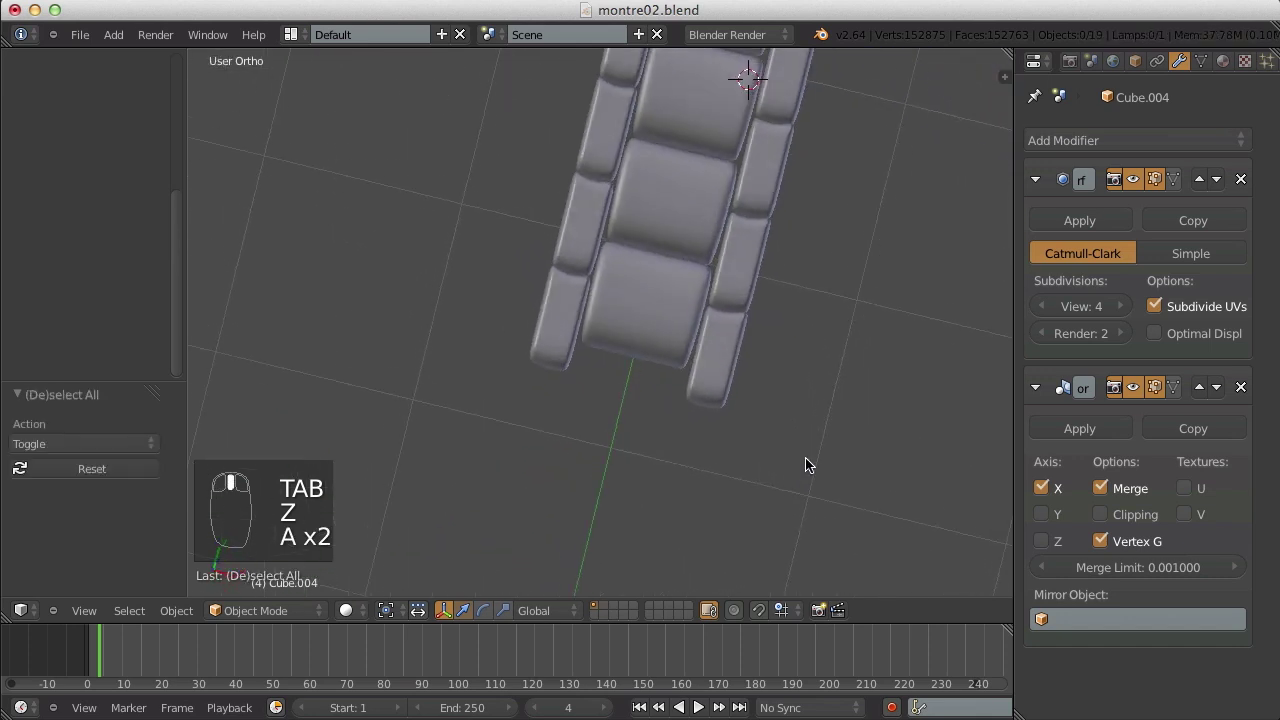
key(Tab)
scroll(851, 238, up, 6)
key(z)
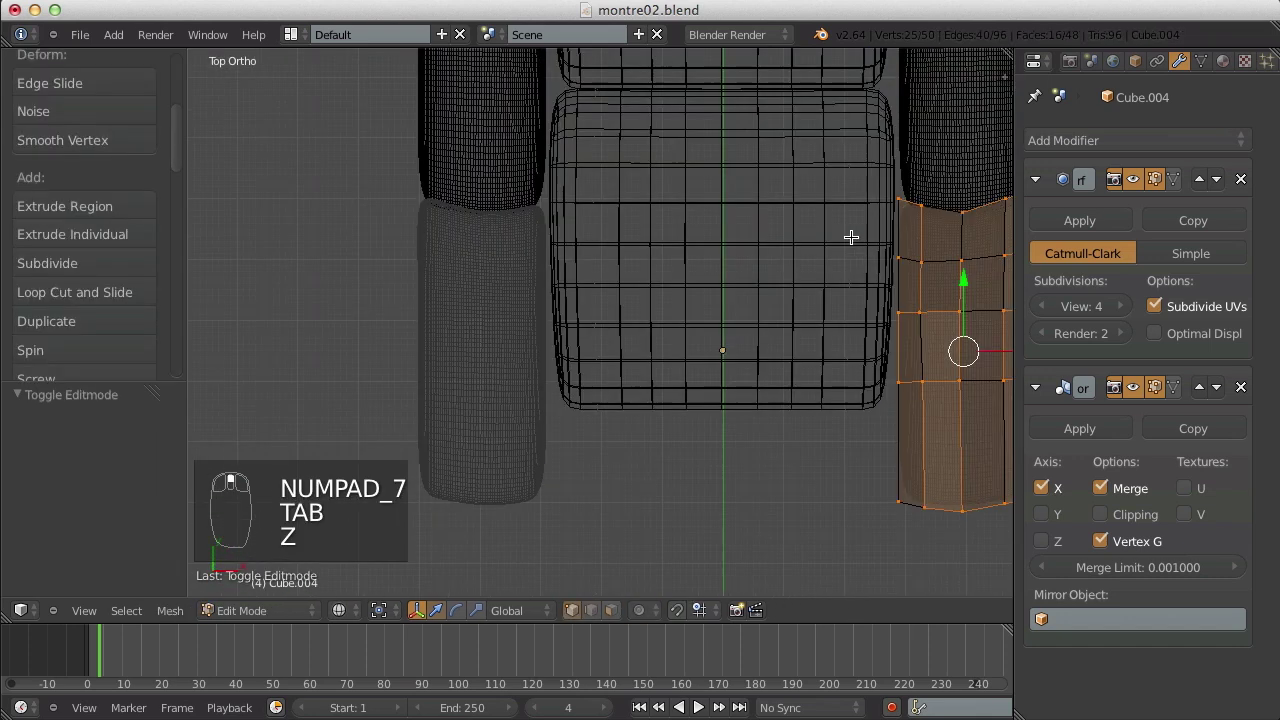
shift+middle_drag(851, 237, 398, 313)
key(a)
key(b)
drag(611, 303, 436, 230)
key(s)
key(y)
key(0)
click(569, 212)
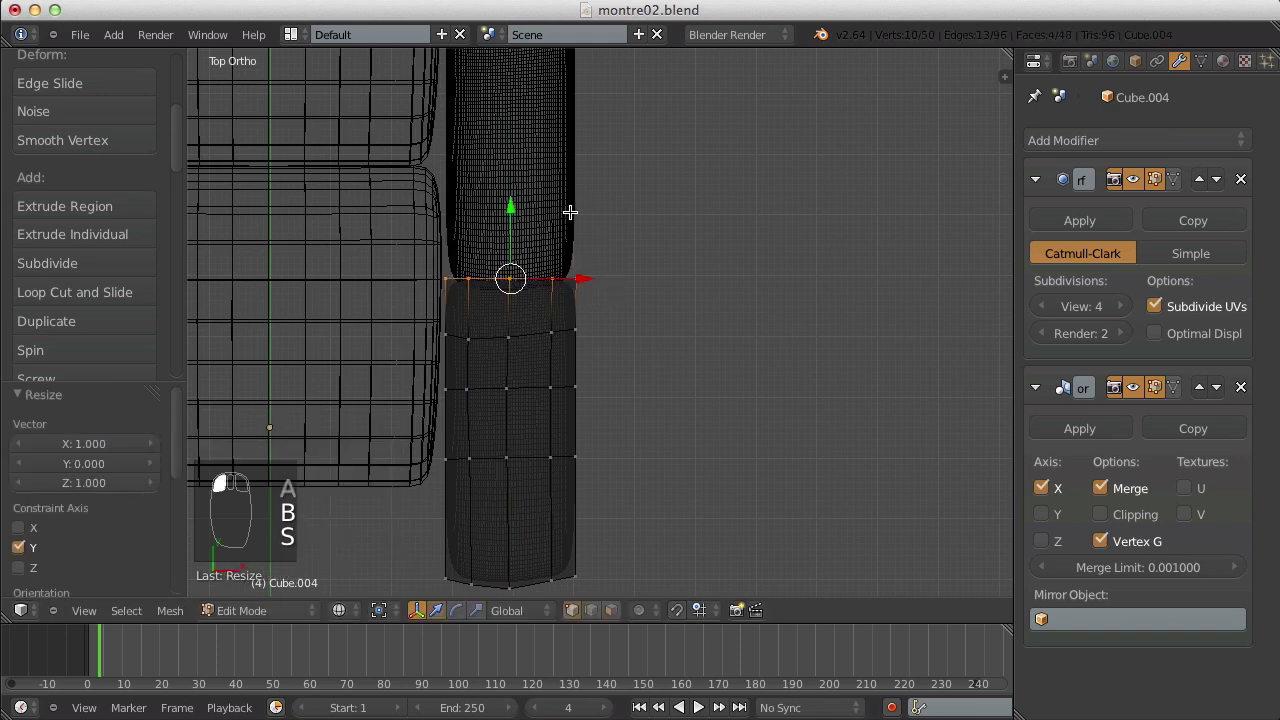
drag(512, 211, 517, 224)
key(Tab)
key(z)
- Box-select the lower-end vertices of the lowest side link and flatten them along Y with scale 0
key(Tab)
key(z)
key(a)
key(b)
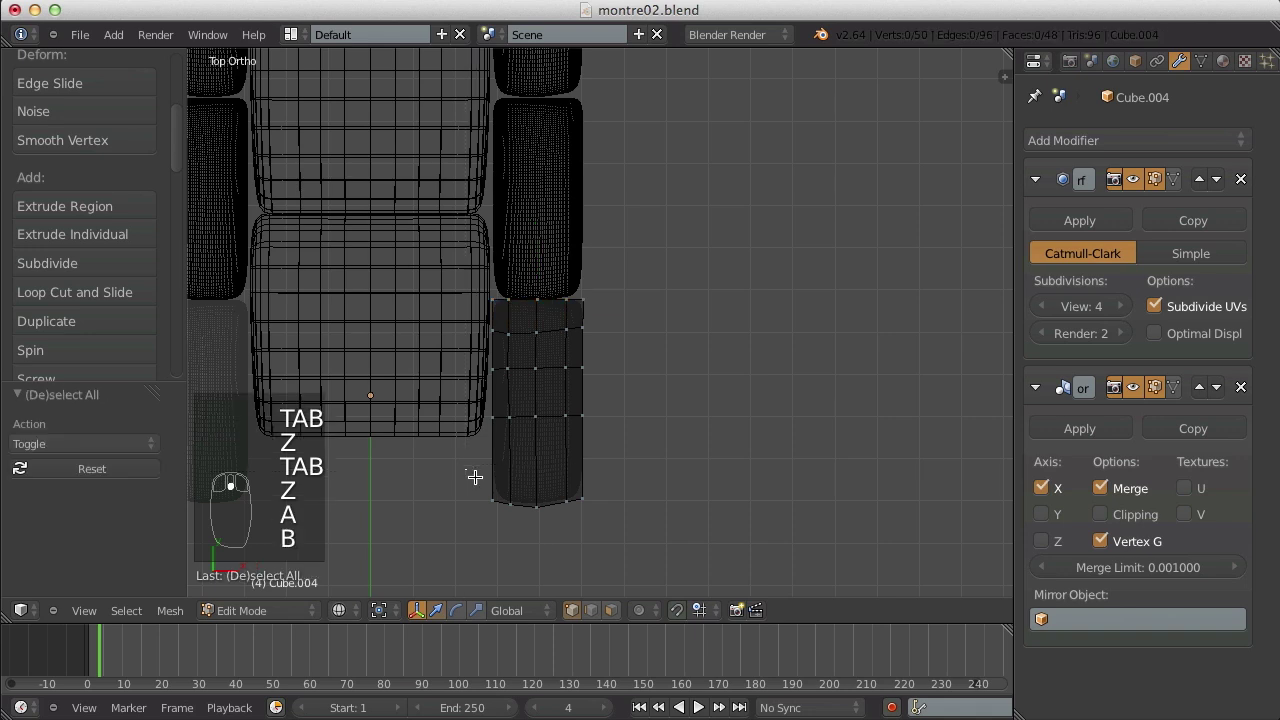
drag(475, 477, 600, 520)
key(s)
key(y)
key(0)
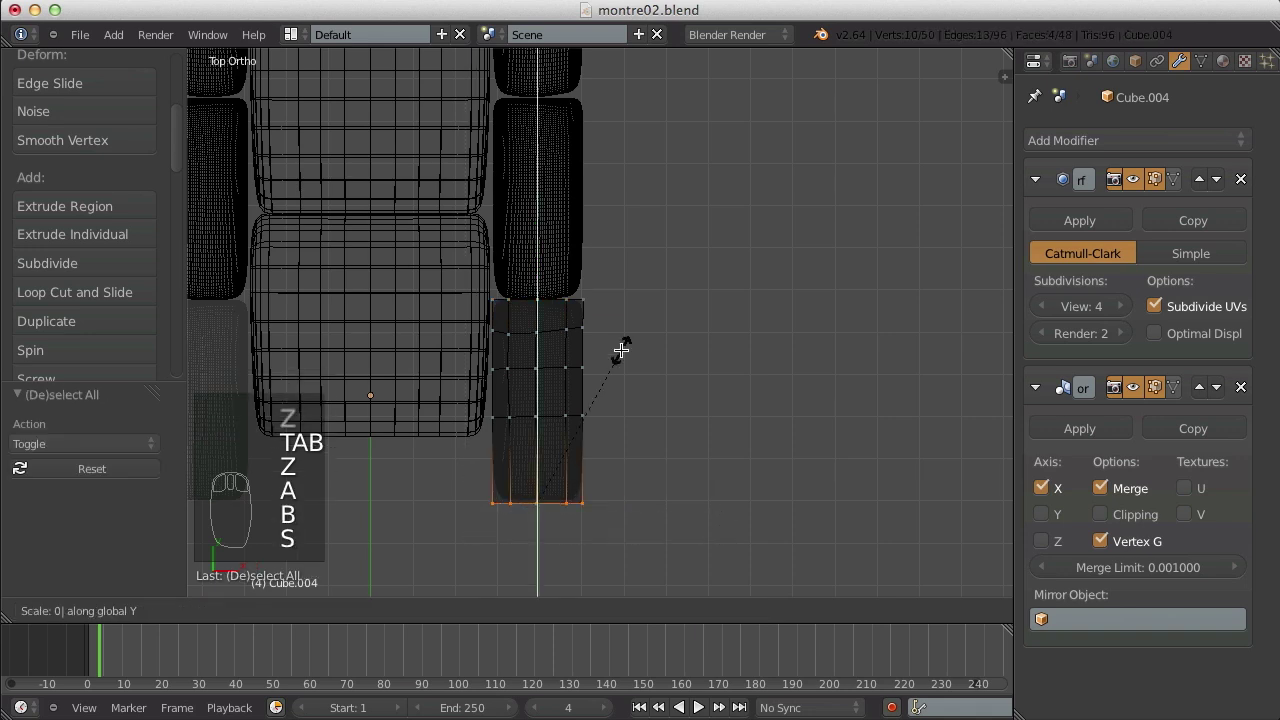
click(621, 350)
key(Tab)
key(z)
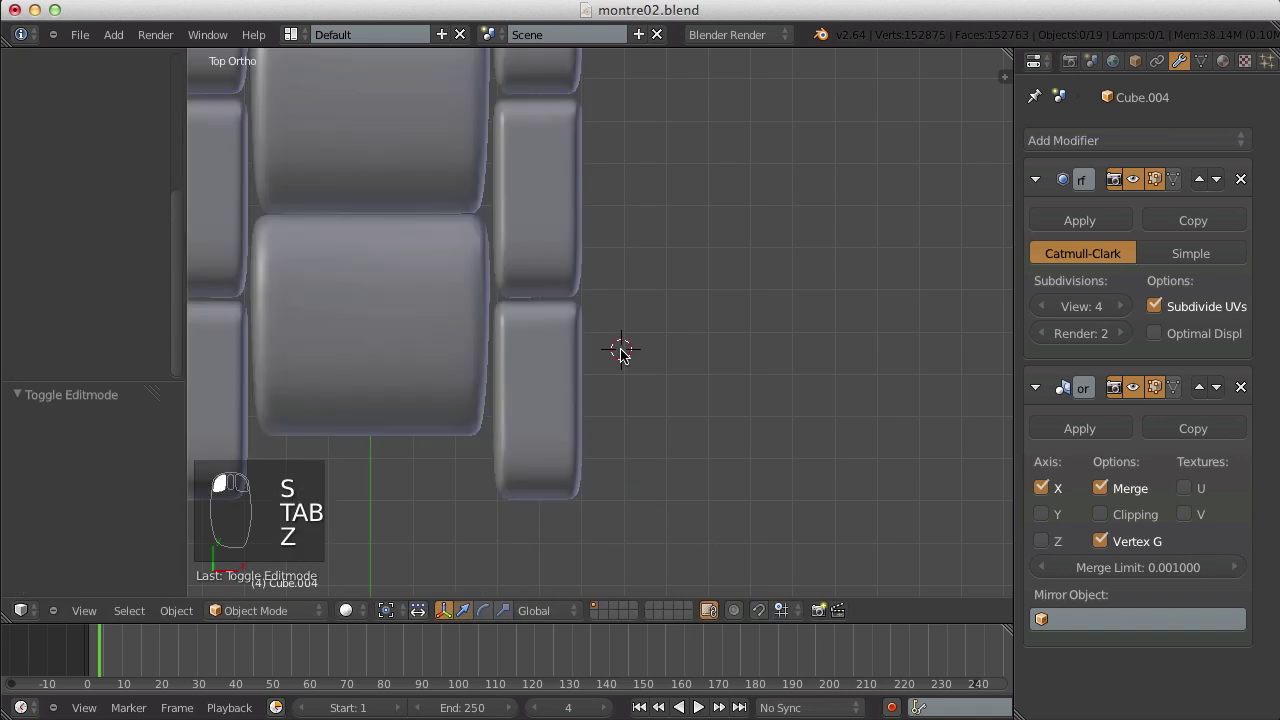
key(Tab)
key(z)
alt+right_click(530, 340)
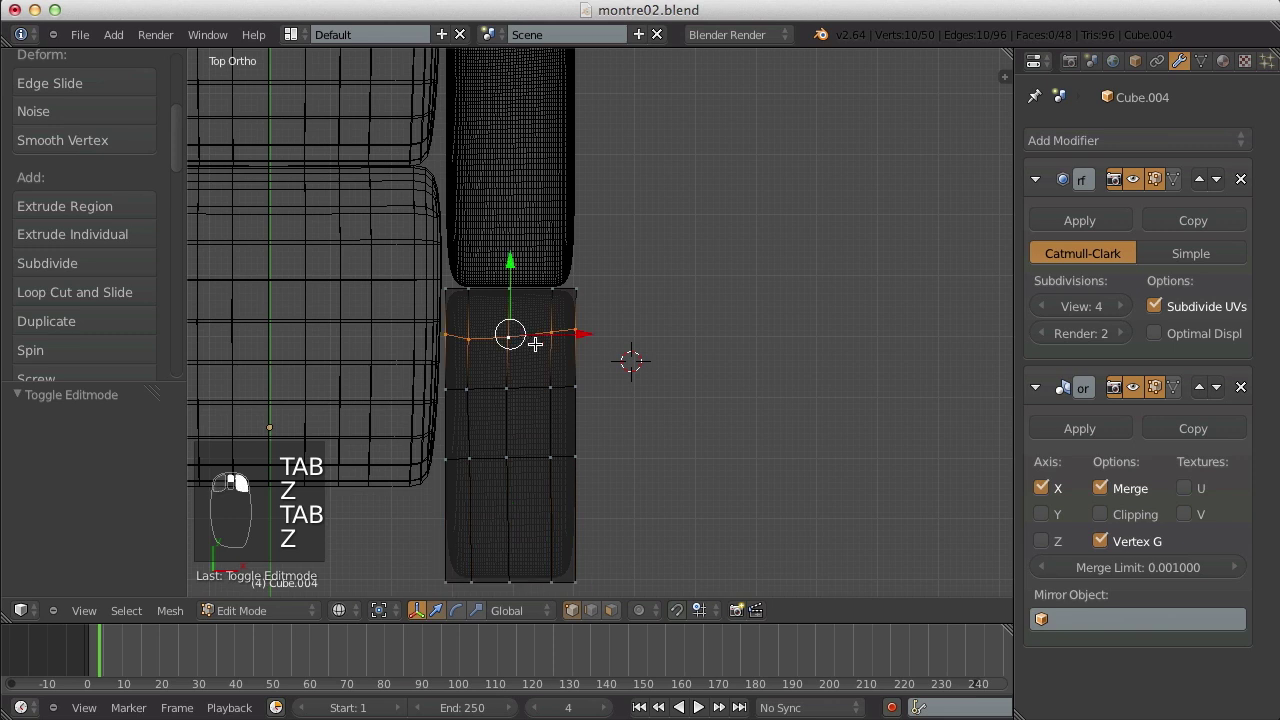
alt+shift+right_click(539, 386)
alt+shift+right_click(531, 459)
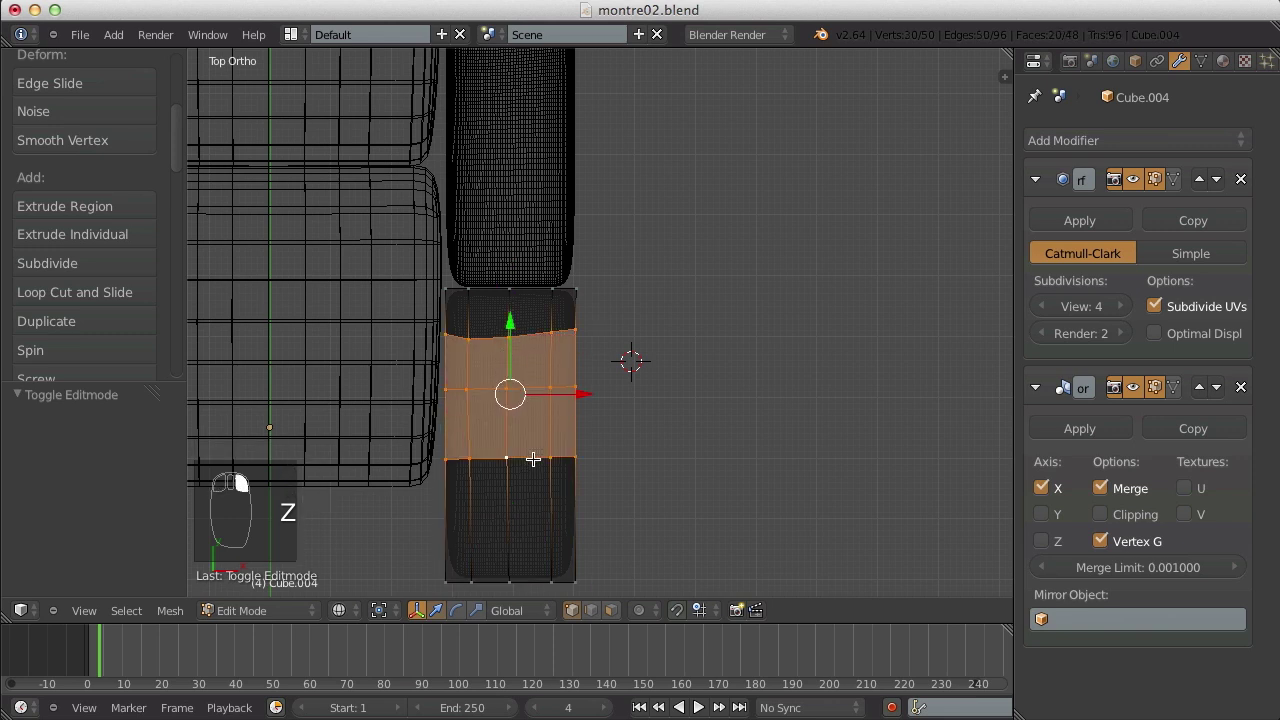
key(a)
key(a)
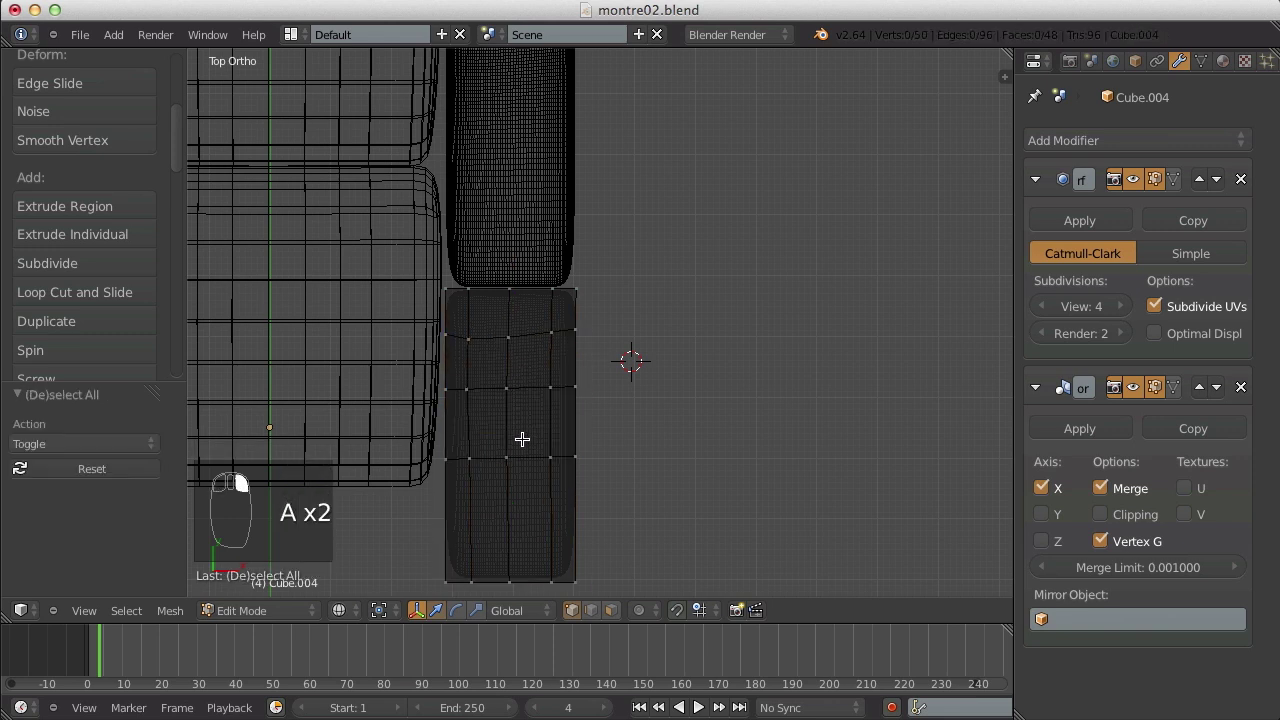
- Move the side link's lower inner edge loop down along Y toward its lower end and scale it straight
drag(512, 415, 509, 443)
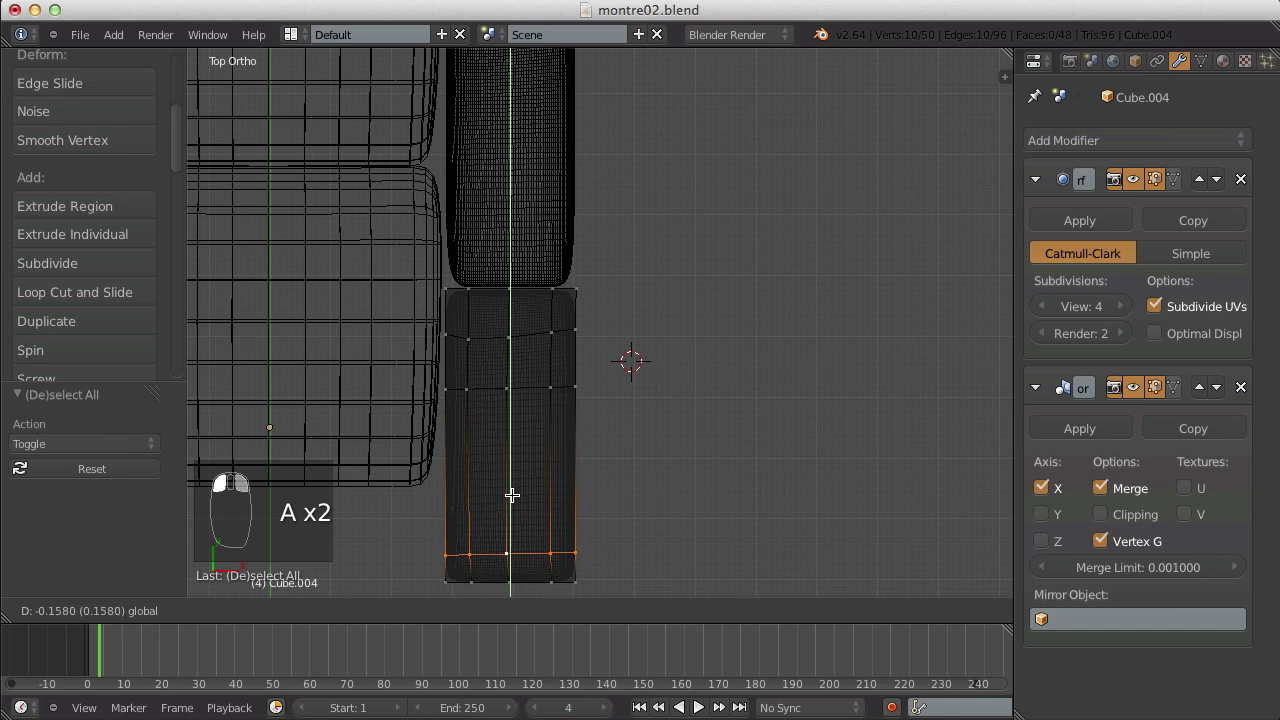
key(s)
drag(512, 495, 519, 452)
click(548, 481)
click(525, 432)
key(a)
- Delete the inner edge loop nearest the side link's upper end
alt+right_click(519, 339)
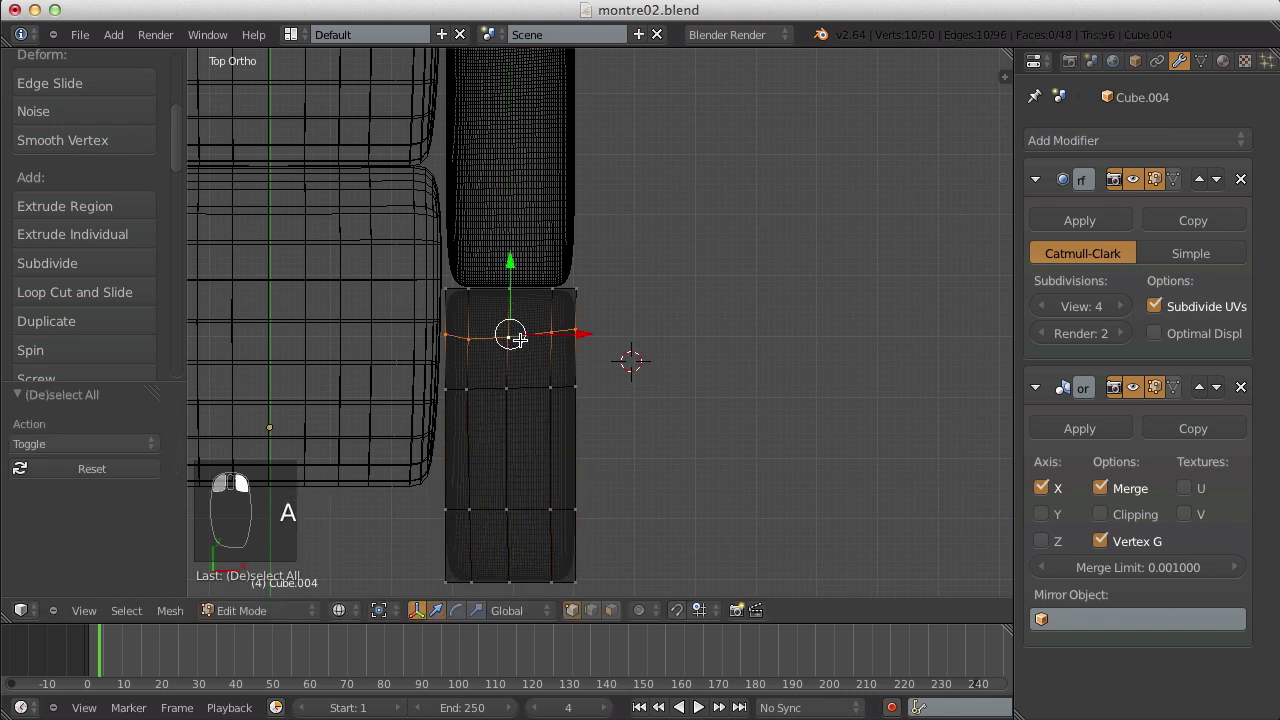
key(x)
click(550, 340)
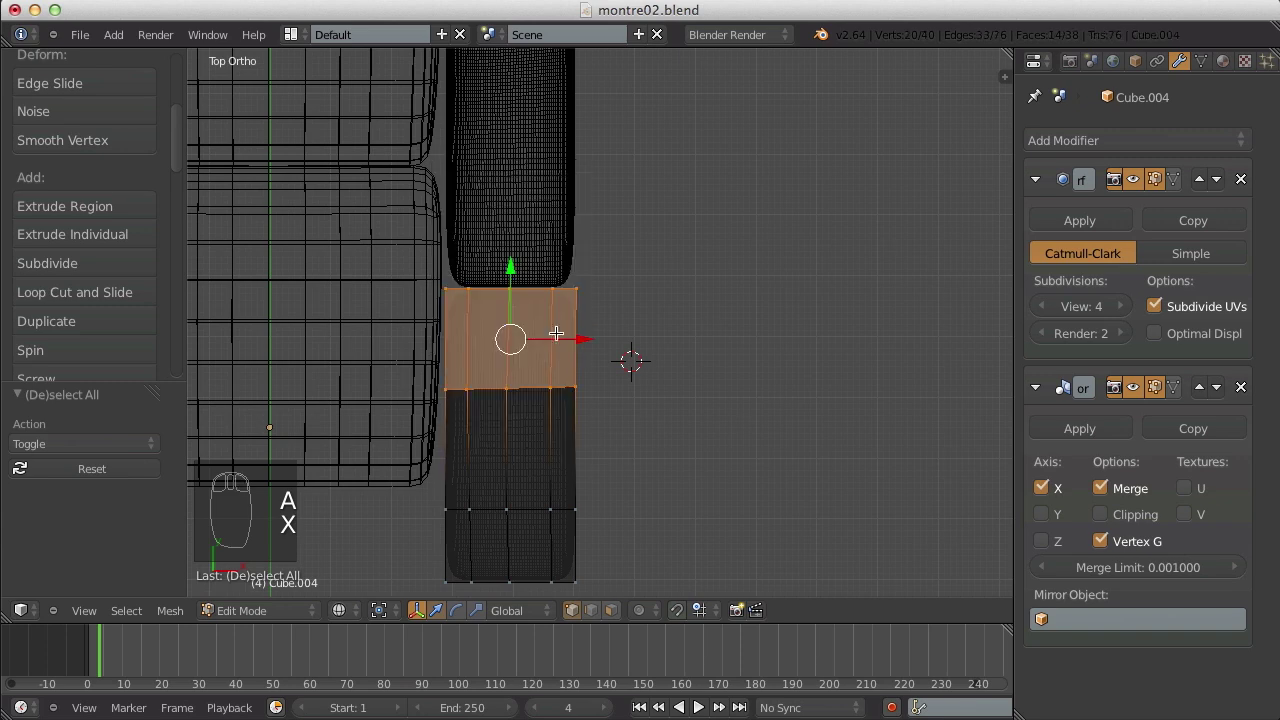
- Flatten the remaining upper inner edge loop along Y with scale 0, leave mesh editing, and save the file
key(a)
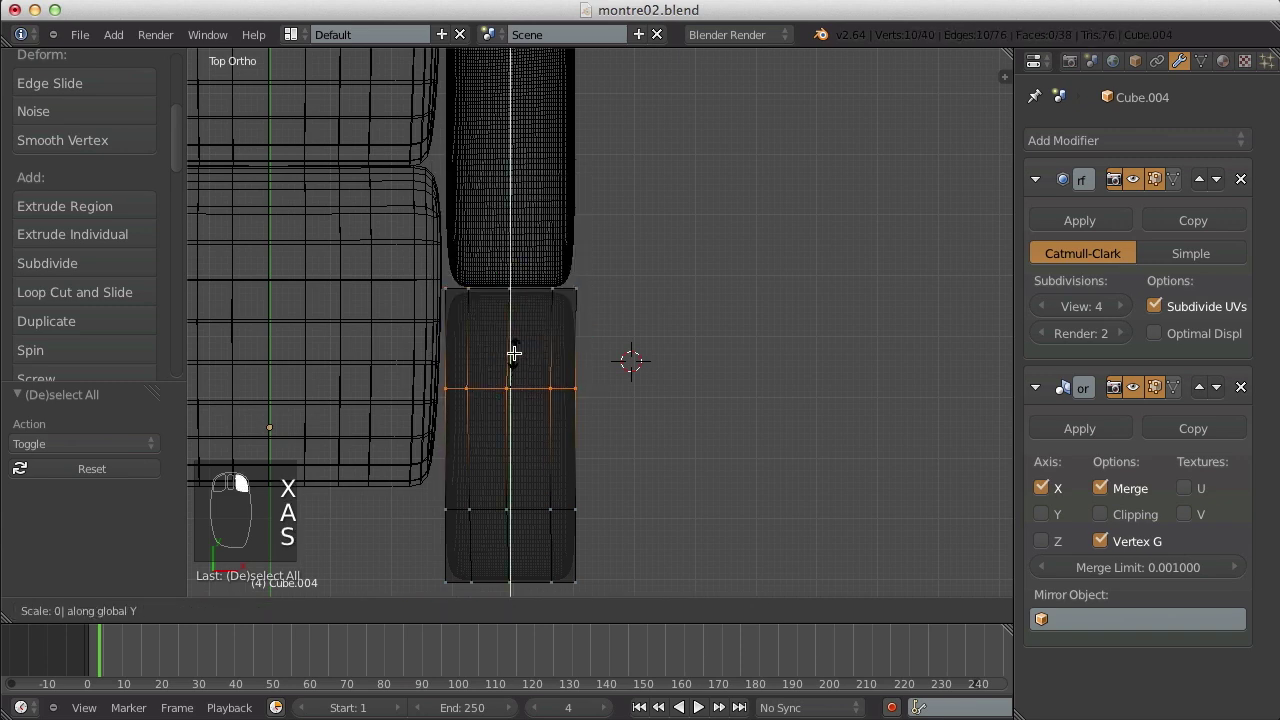
click(514, 349)
key(a)
key(Tab)
key(z)
scroll(516, 340, down, 2)
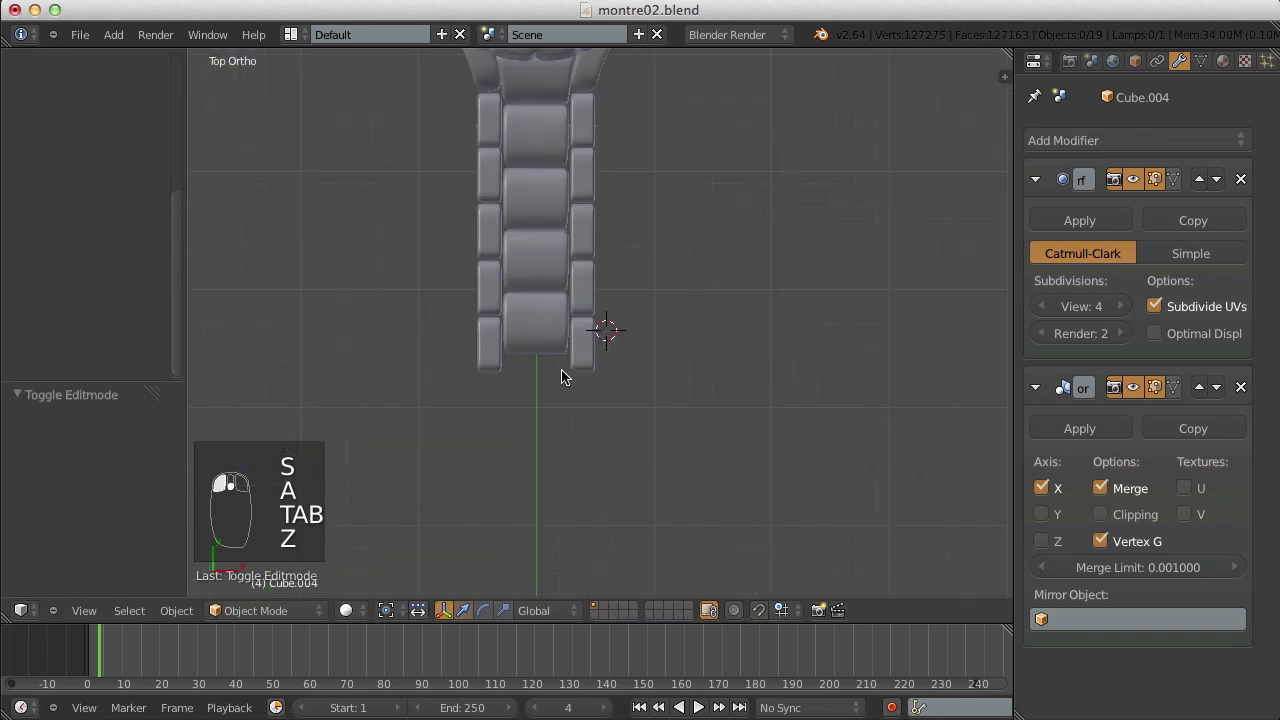
middle_drag(570, 335, 446, 264)
key(ctrl+s)
- Select the lower four side link pairs in top view and move them down along Y by 0.00711 units
scroll(646, 276, up, 3)
middle_drag(646, 276, 608, 415)
key(KP_7)
key(z)
key(z)
key(z)
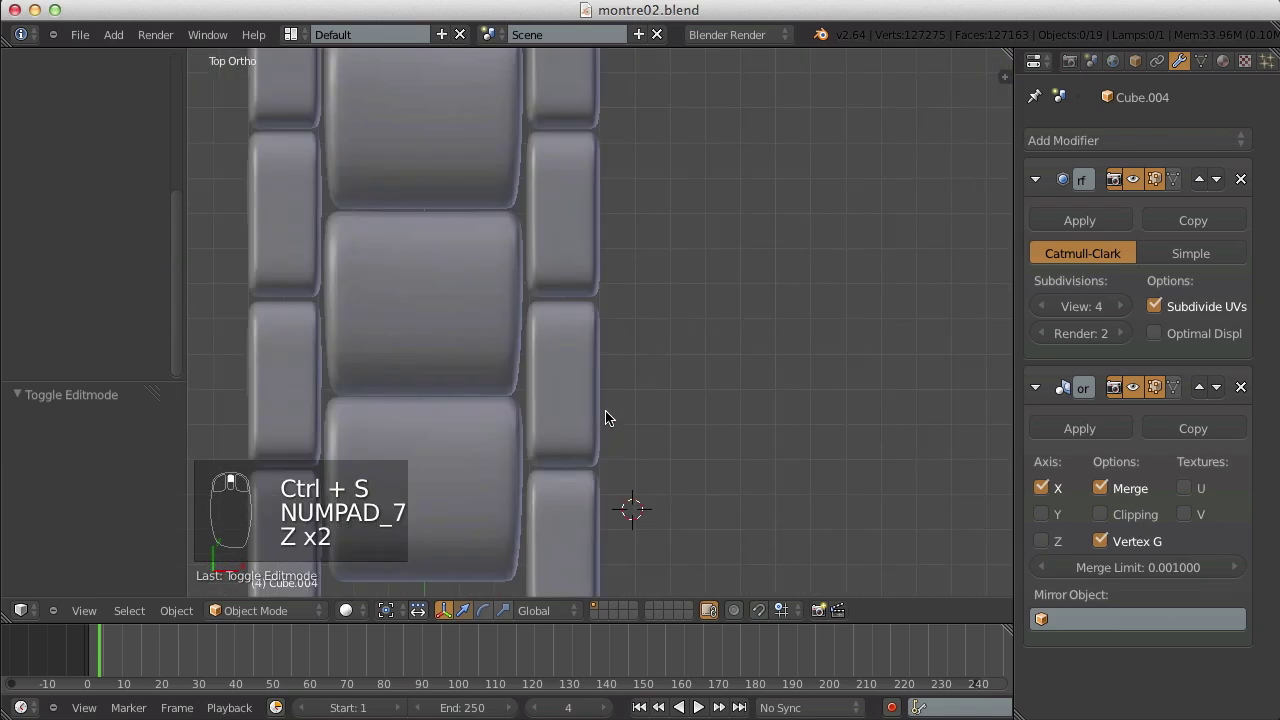
scroll(598, 362, down, 3)
shift+middle_drag(604, 286, 667, 438)
scroll(666, 420, up, 5)
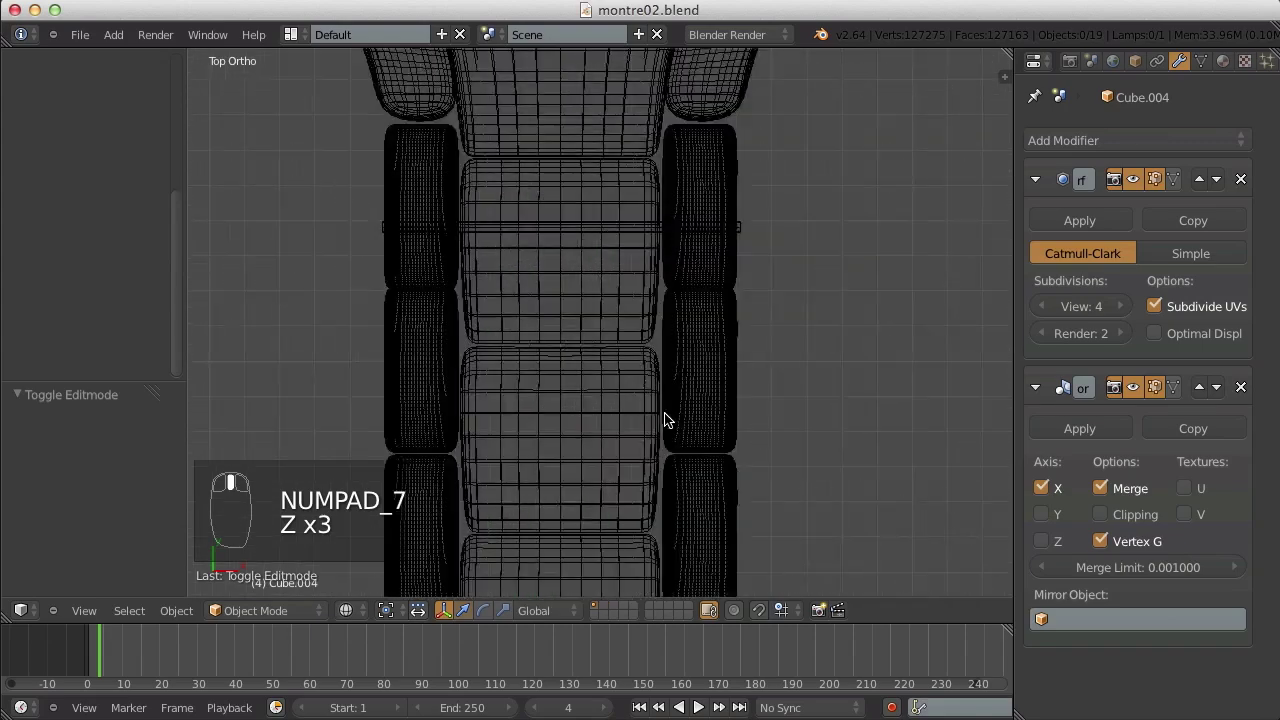
right_click(720, 367)
scroll(720, 386, down, 4)
key(b)
drag(655, 391, 698, 660)
shift+middle_drag(672, 550, 637, 430)
scroll(613, 320, up, 2)
scroll(614, 318, up, 2)
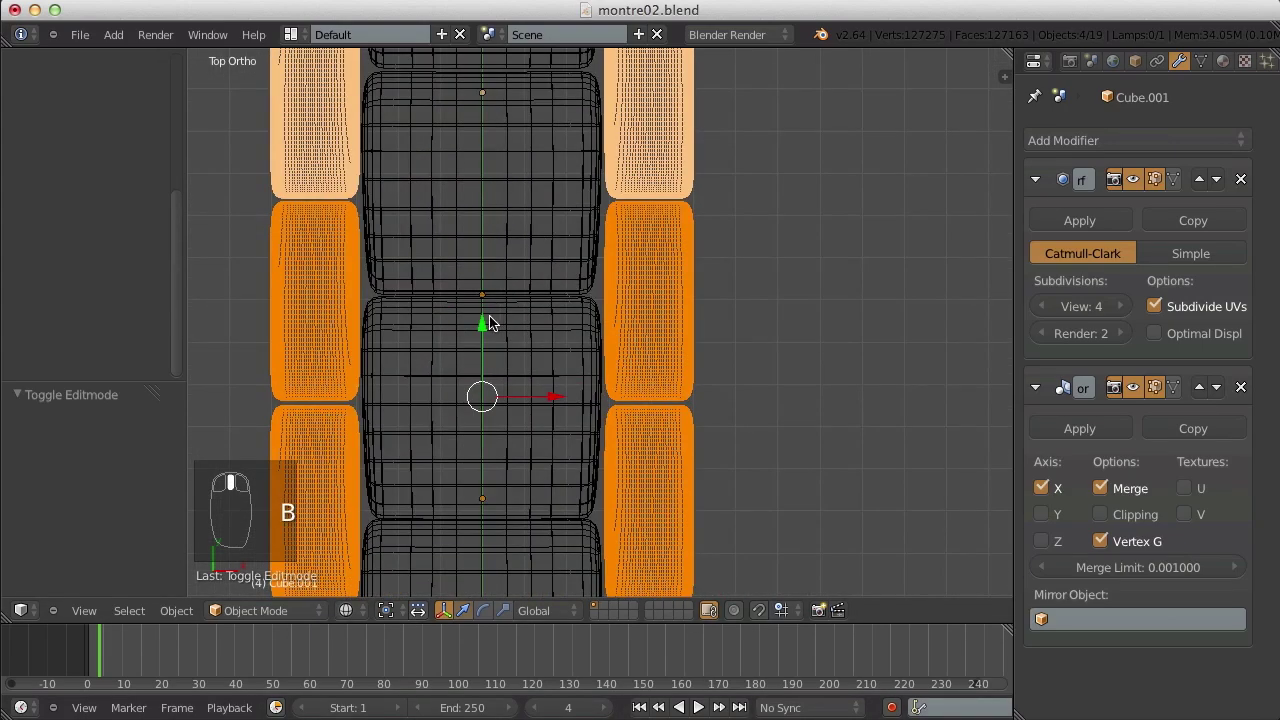
key(g)
key(y)
click(608, 472)
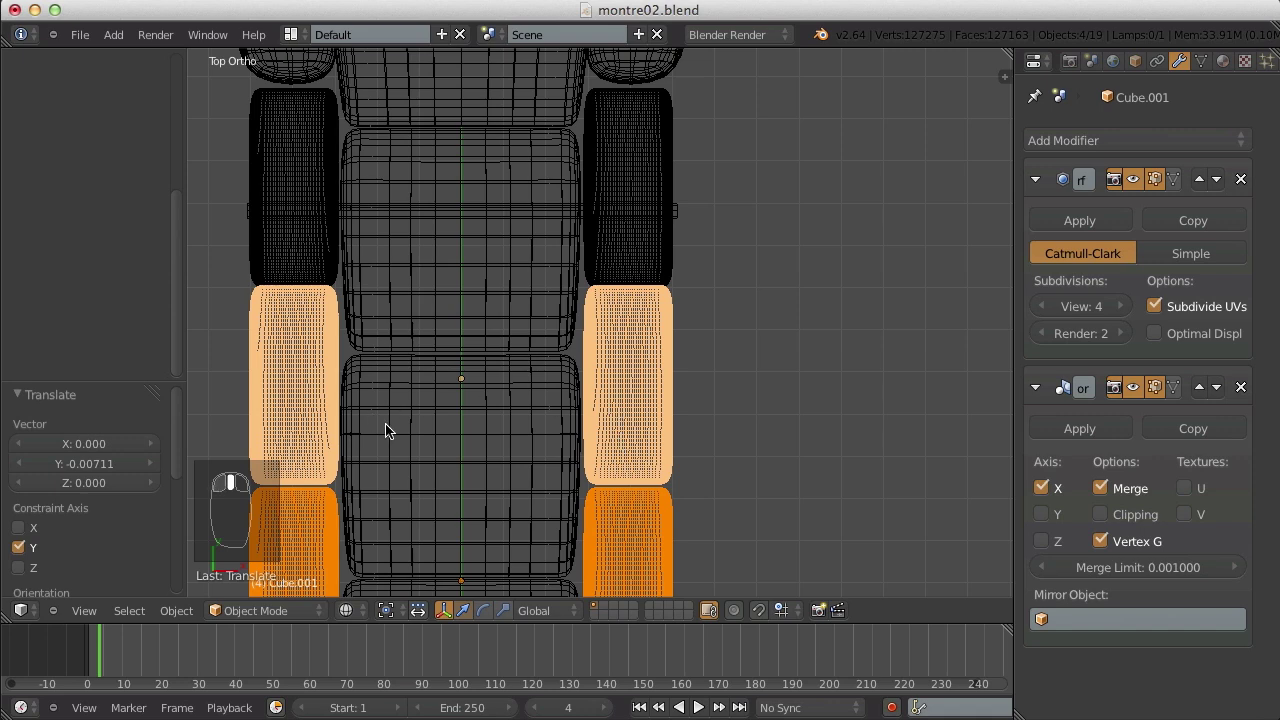
- Shorten the side links by moving the upper-end vertices of the second pair slightly down along Y
scroll(451, 463, down, 3)
shift+middle_drag(451, 463, 473, 407)
scroll(500, 314, up, 1)
key(z)
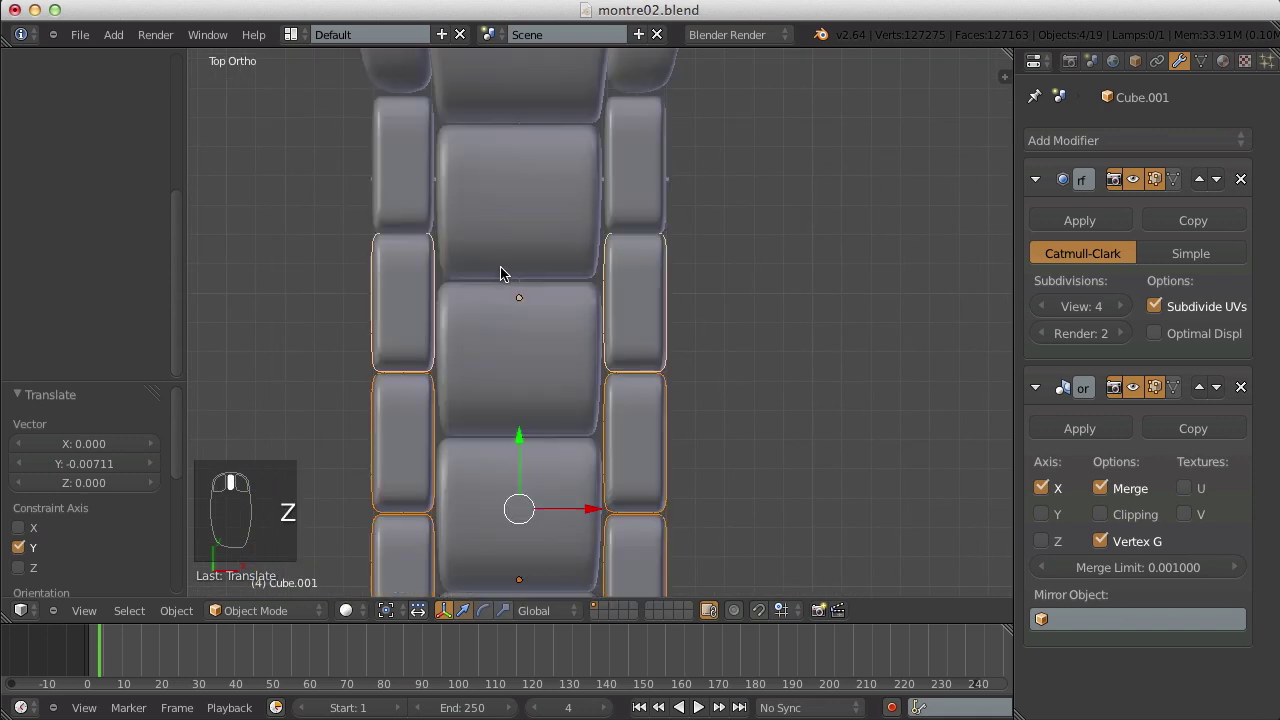
key(a)
key(Tab)
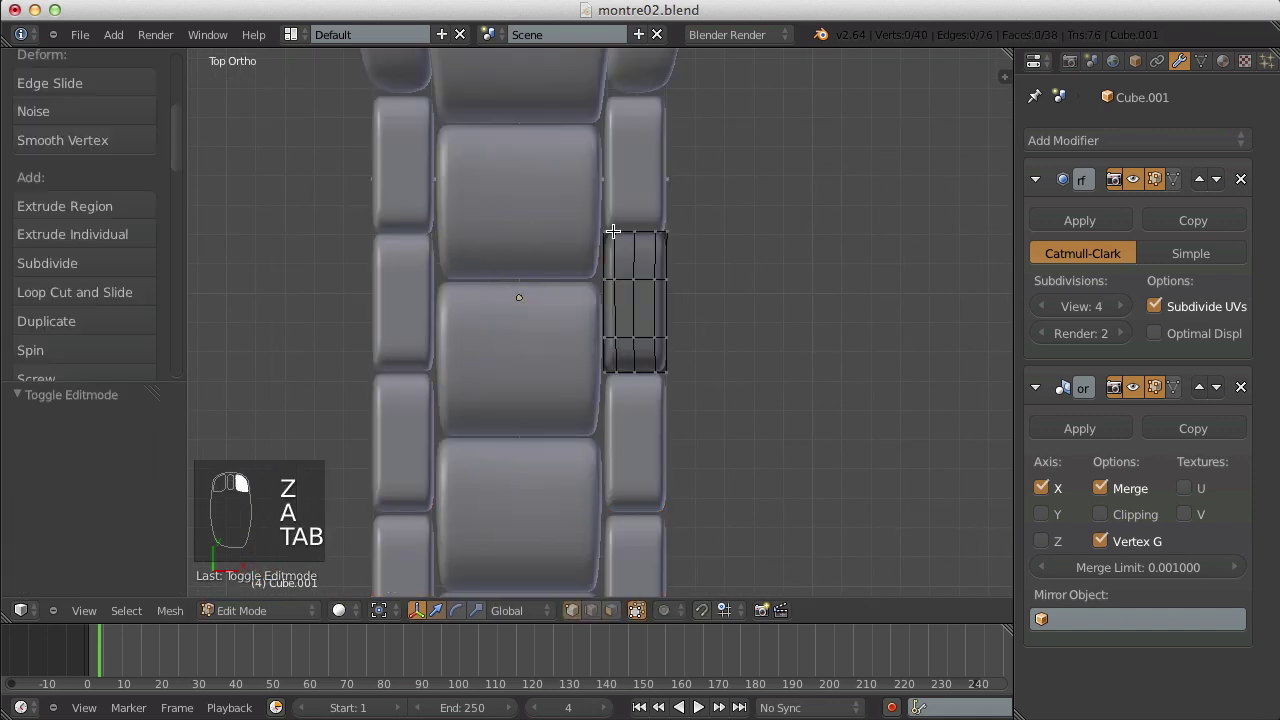
key(z)
key(b)
drag(662, 238, 668, 239)
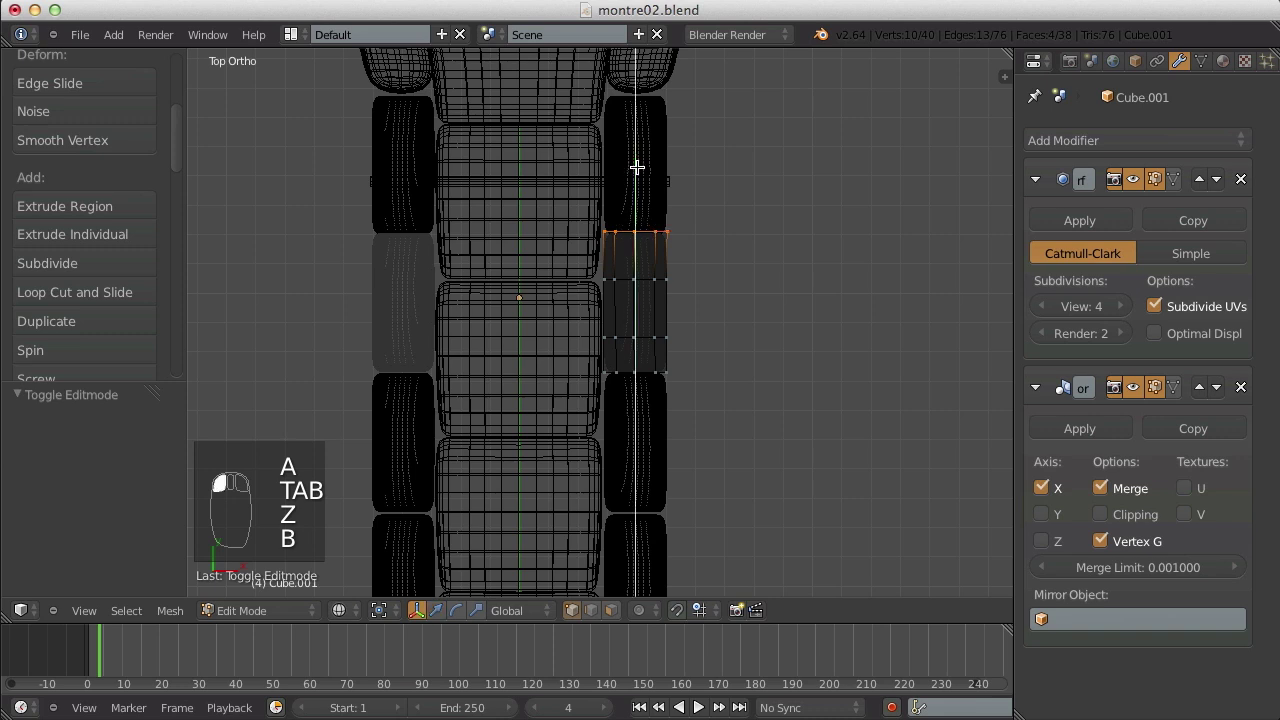
drag(637, 167, 636, 165)
key(Tab)
key(z)
key(a)
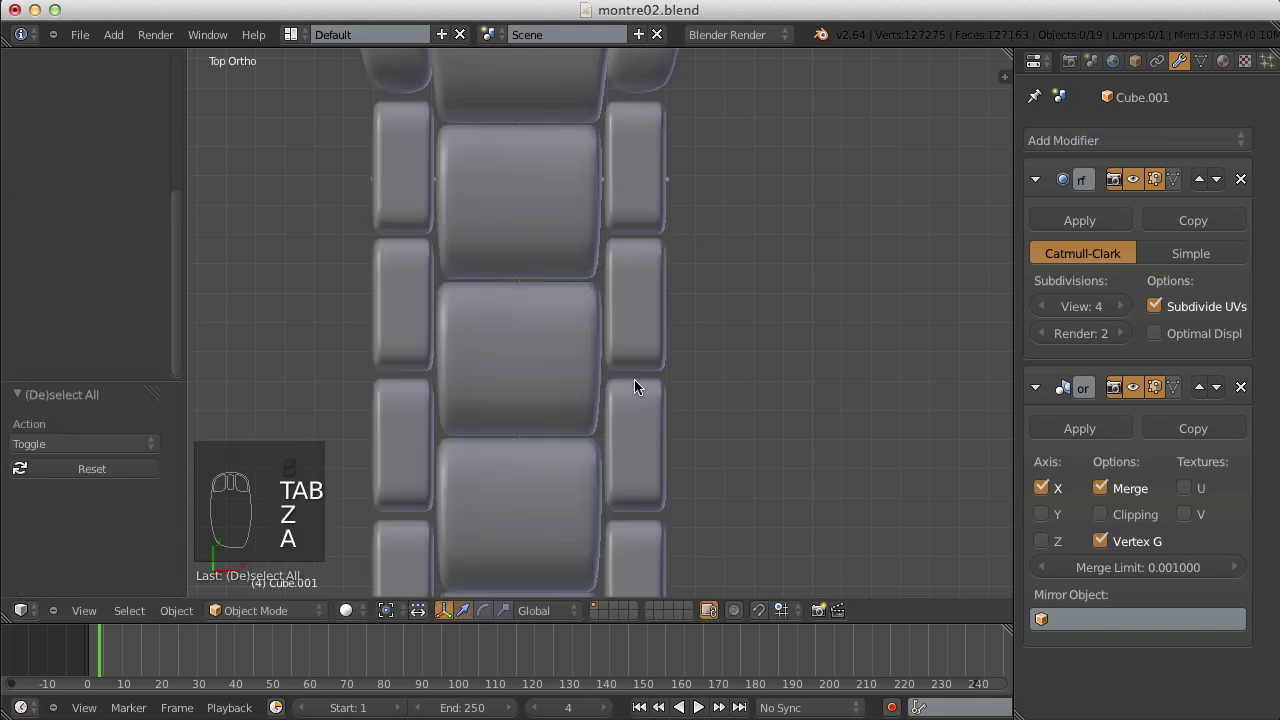
- Select the lower three side link pairs and move them up along Y by about 0.0085 units
right_click(634, 387)
scroll(640, 410, down, 3)
key(b)
drag(607, 435, 657, 615)
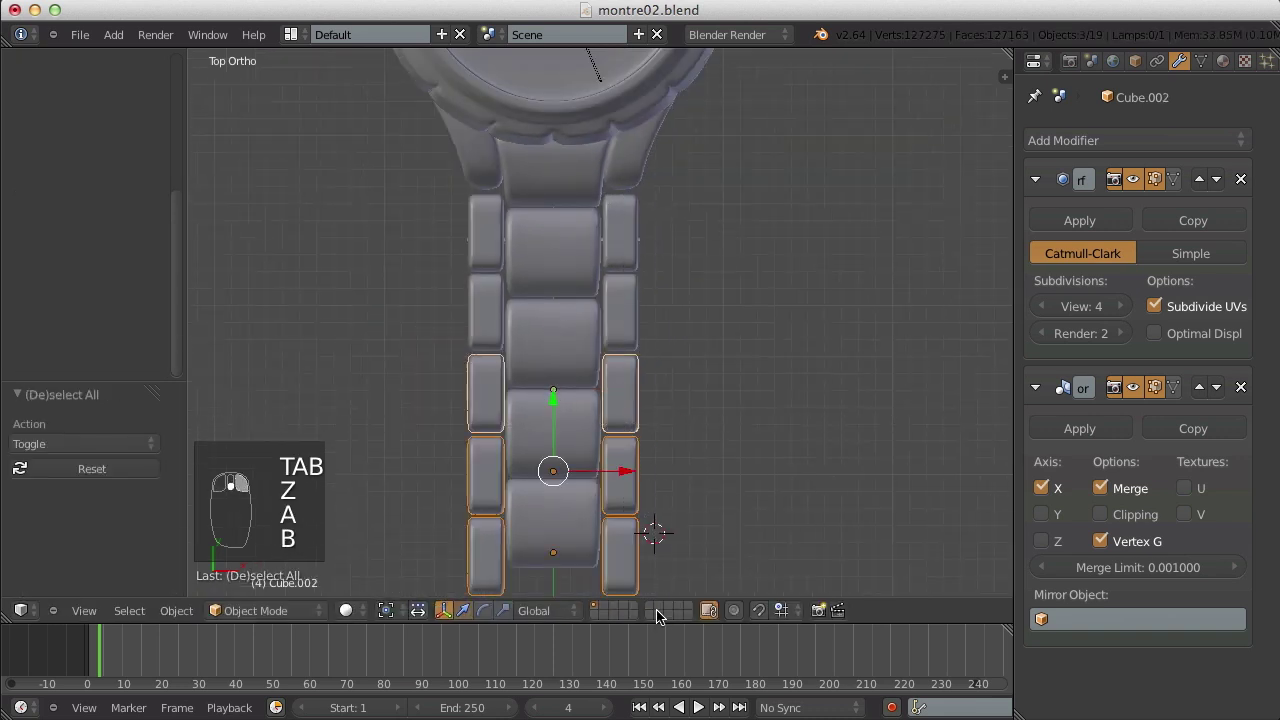
scroll(460, 558, up, 3)
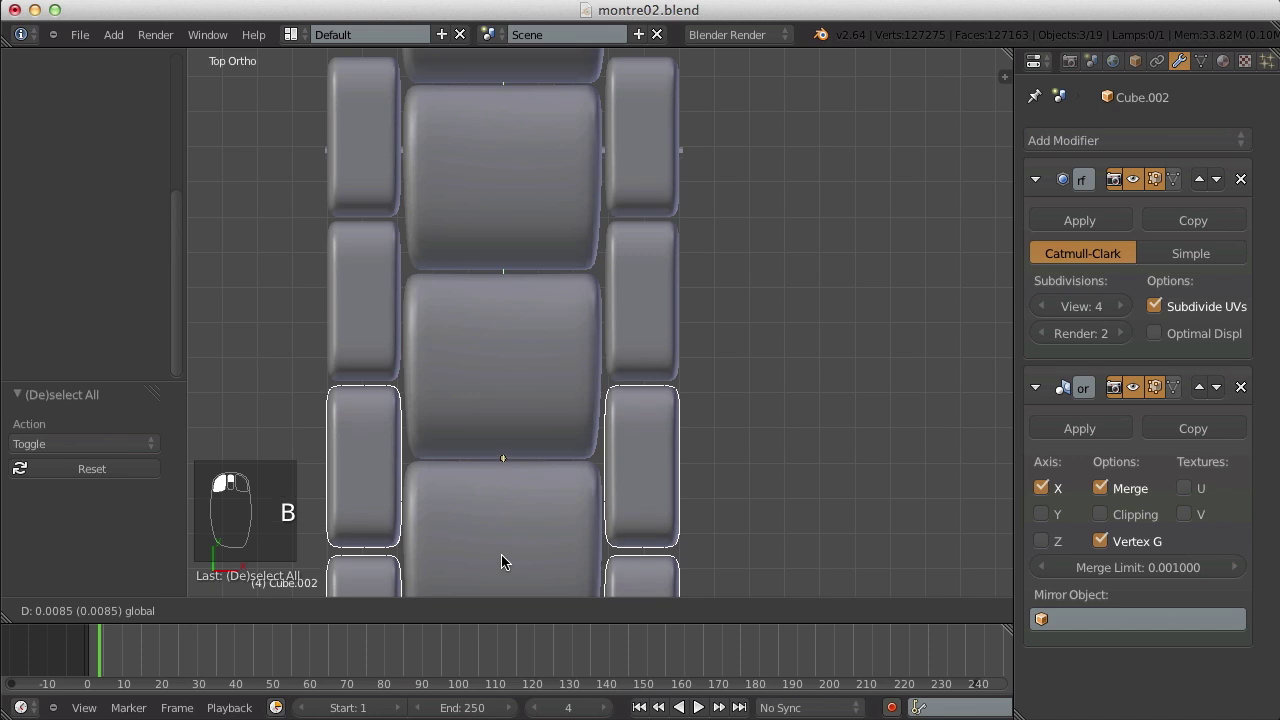
key(a)
- Select the lowest two side link pairs and nudge them slightly along Y to even out the gaps
scroll(505, 545, down, 2)
shift+middle_drag(517, 522, 590, 242)
key(b)
drag(781, 243, 702, 415)
drag(604, 242, 605, 246)
key(a)
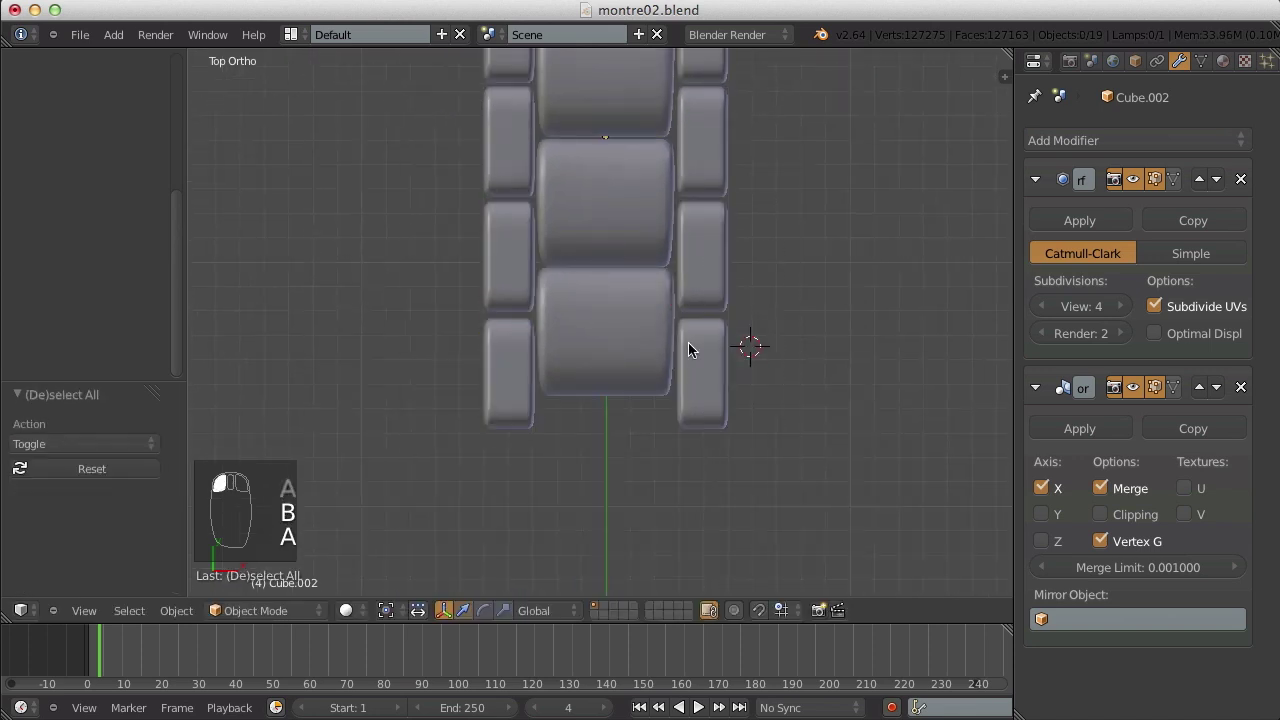
- Move the last side link pair up along Y by 0.01229 units and save the file over the existing one
drag(597, 289, 598, 286)
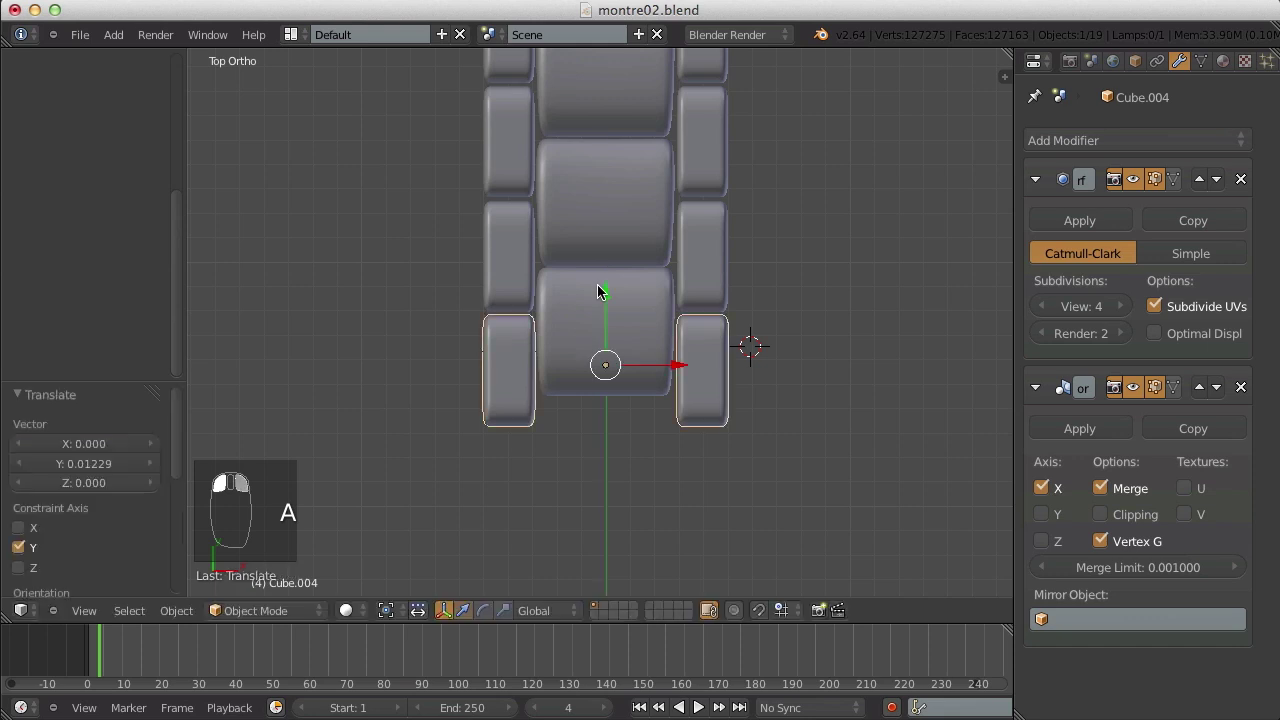
key(a)
key(ctrl+s)
click(661, 288)
- Select the pin cylinder in the first side link pair and move it slightly down along Y in top view
scroll(684, 274, down, 4)
scroll(684, 280, down, 2)
middle_drag(666, 389, 432, 294)
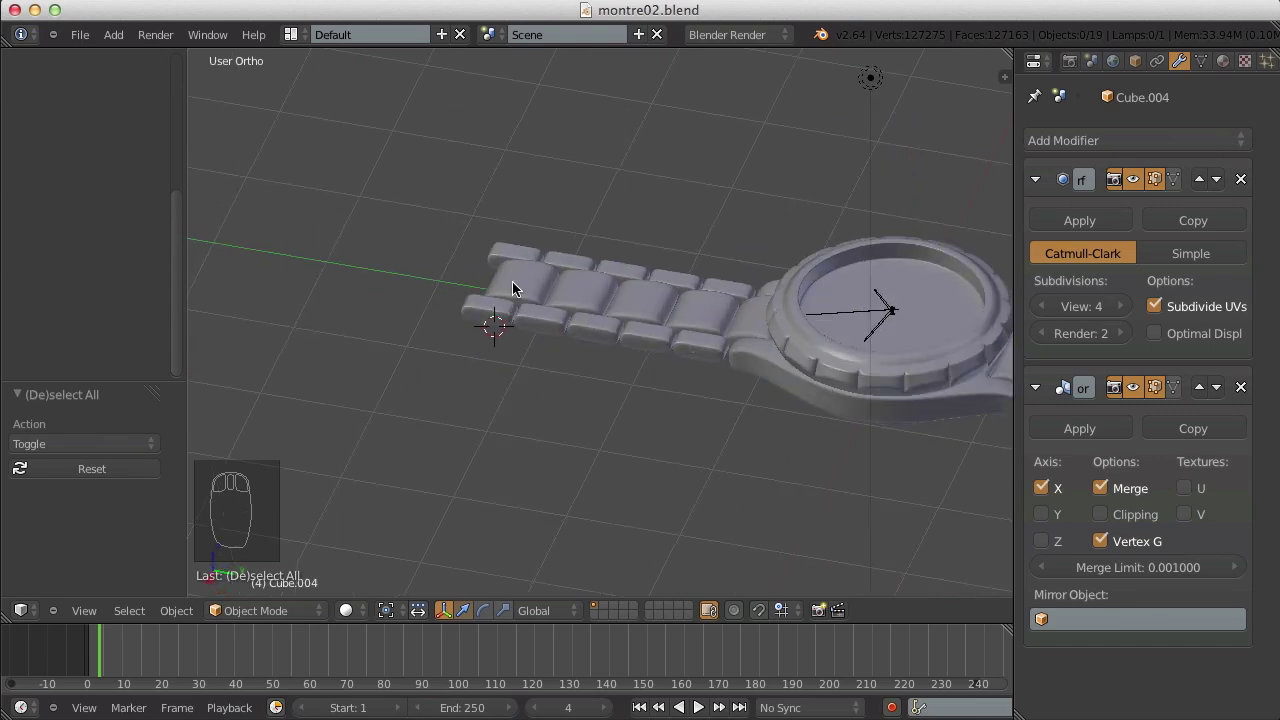
scroll(517, 290, up, 5)
right_click(926, 437)
key(KP_7)
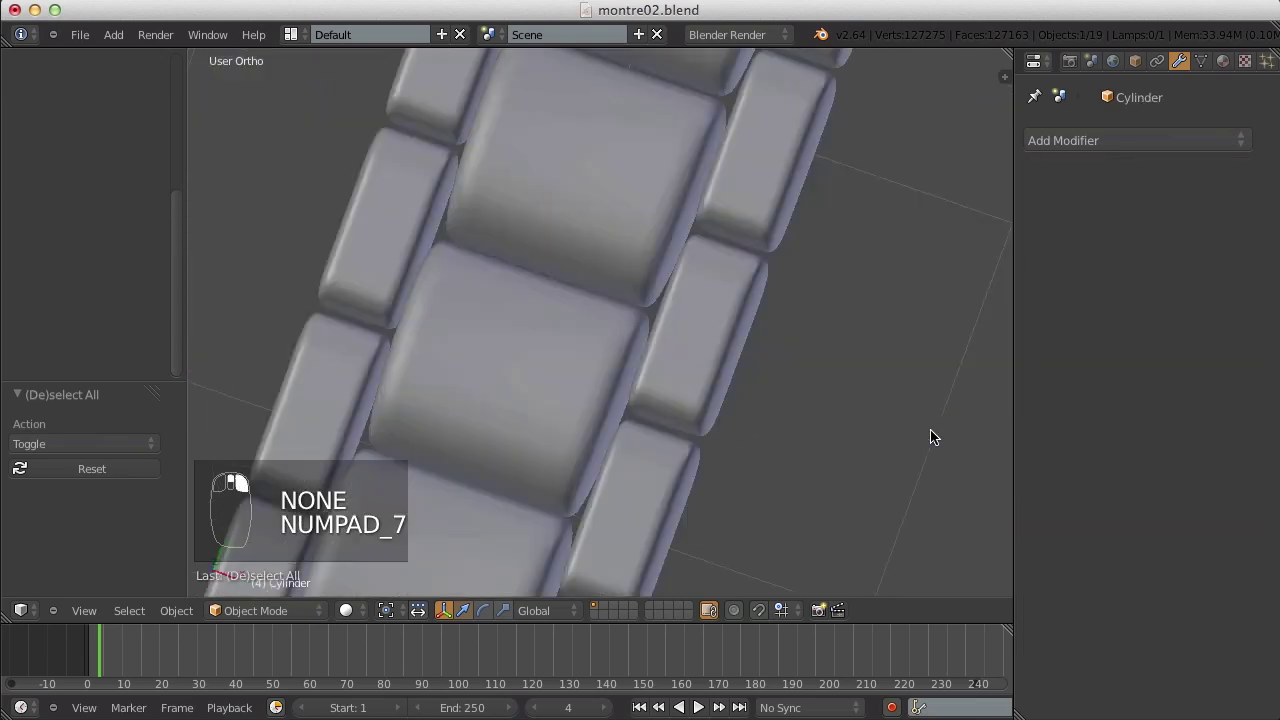
key(z)
scroll(731, 291, down, 3)
shift+middle_drag(731, 291, 738, 434)
scroll(738, 427, up, 1)
key(z)
scroll(720, 299, up, 1)
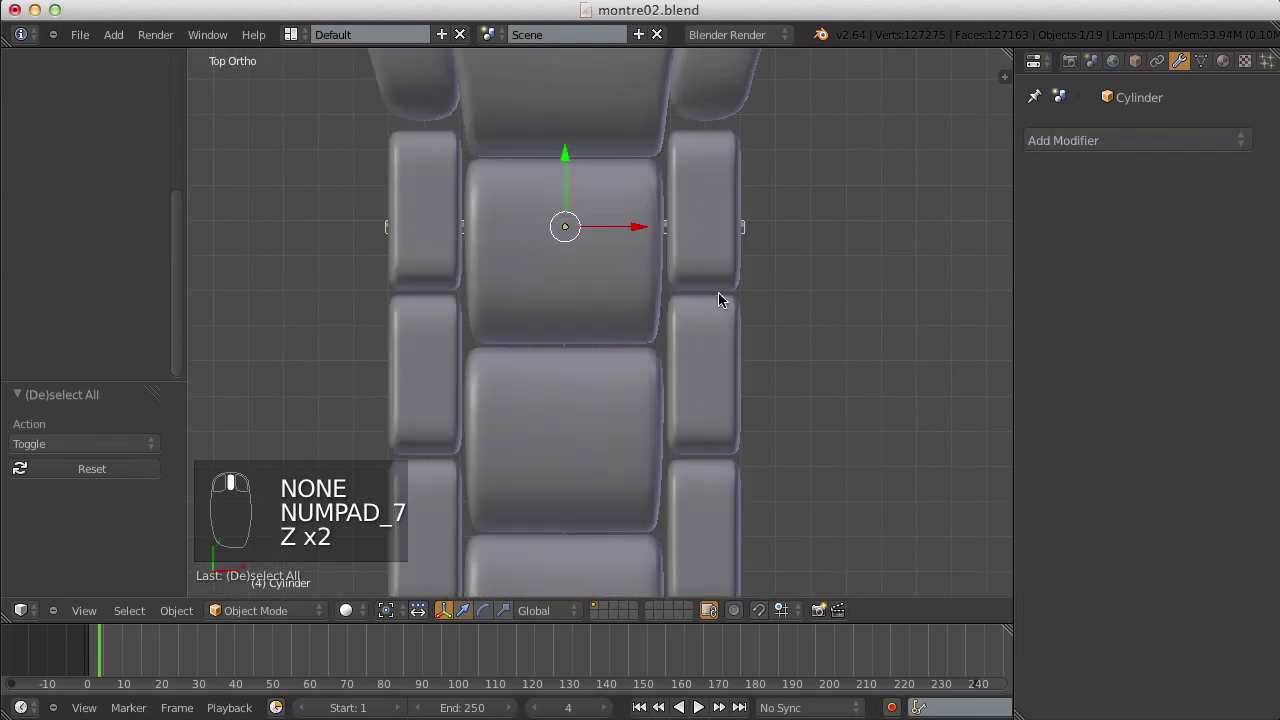
drag(569, 157, 570, 189)
key(shift+d)
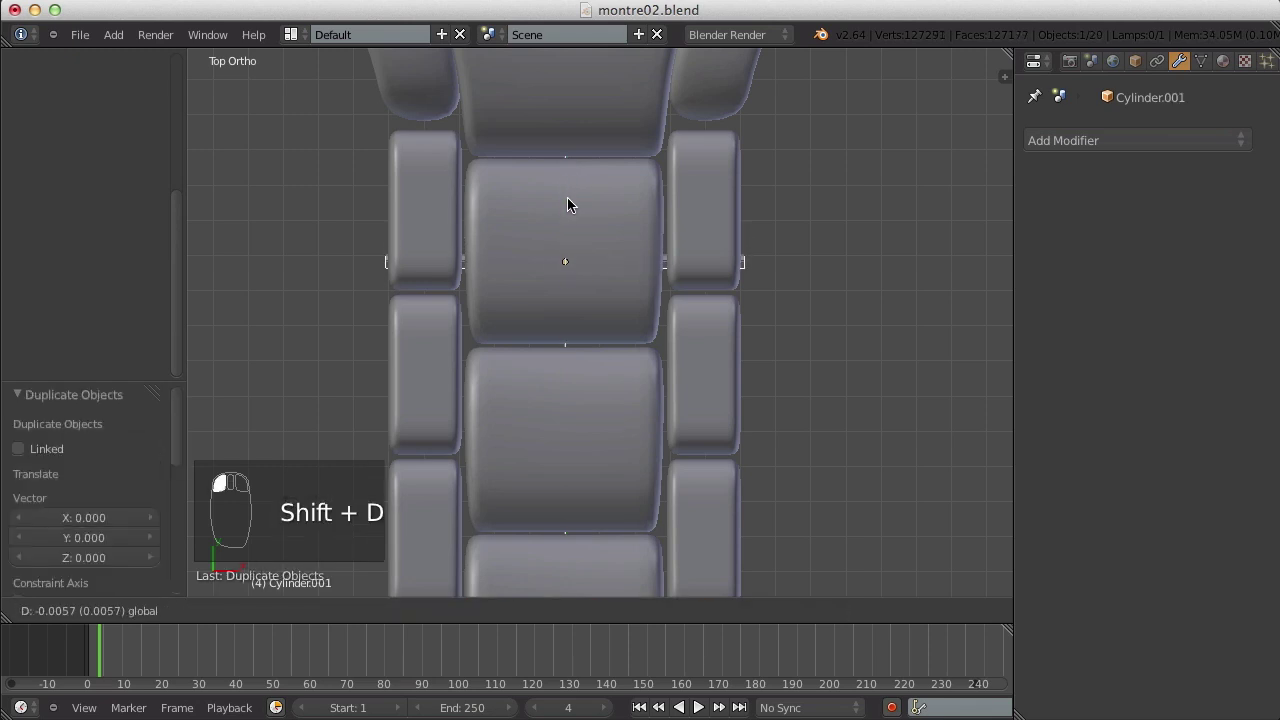
click(566, 258)
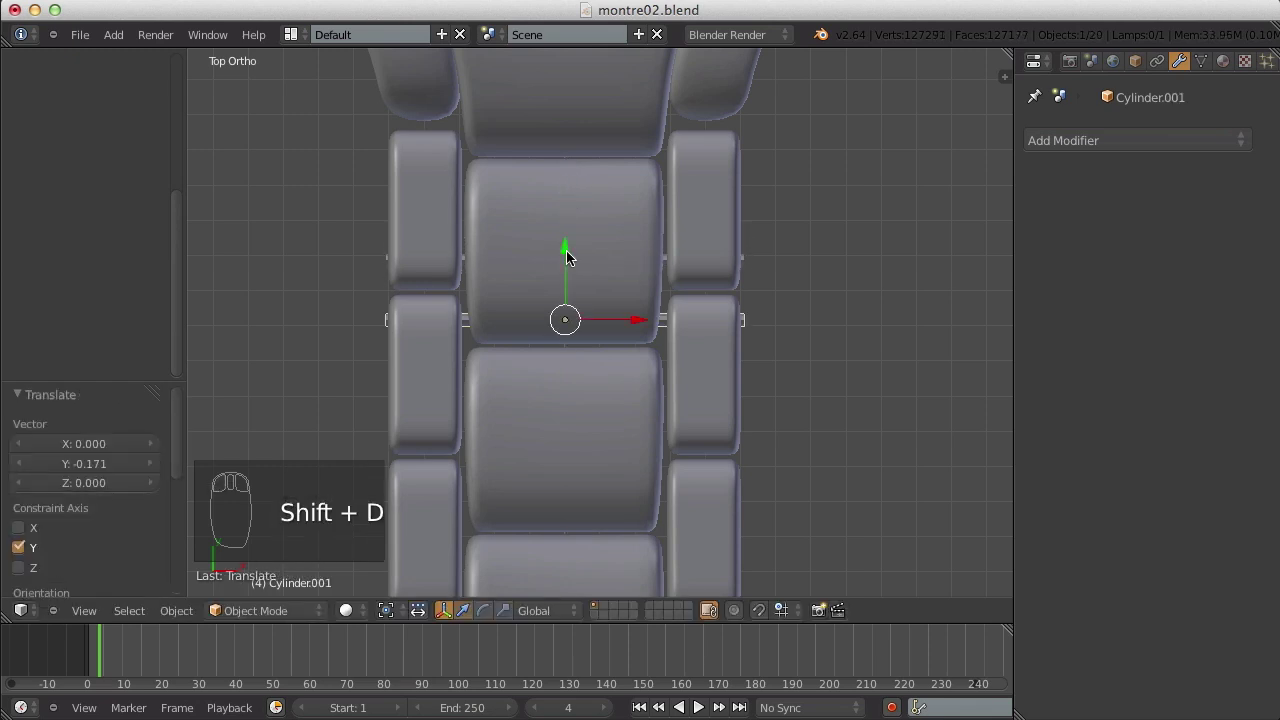
key(shift+d)
click(566, 254)
key(ctrl+z)
key(ctrl+z)
key(ctrl+z)
- Make two successive linked duplicates of the pin down along Y, moved by -0.154 and about -0.33 units, and deselect everything
key(z)
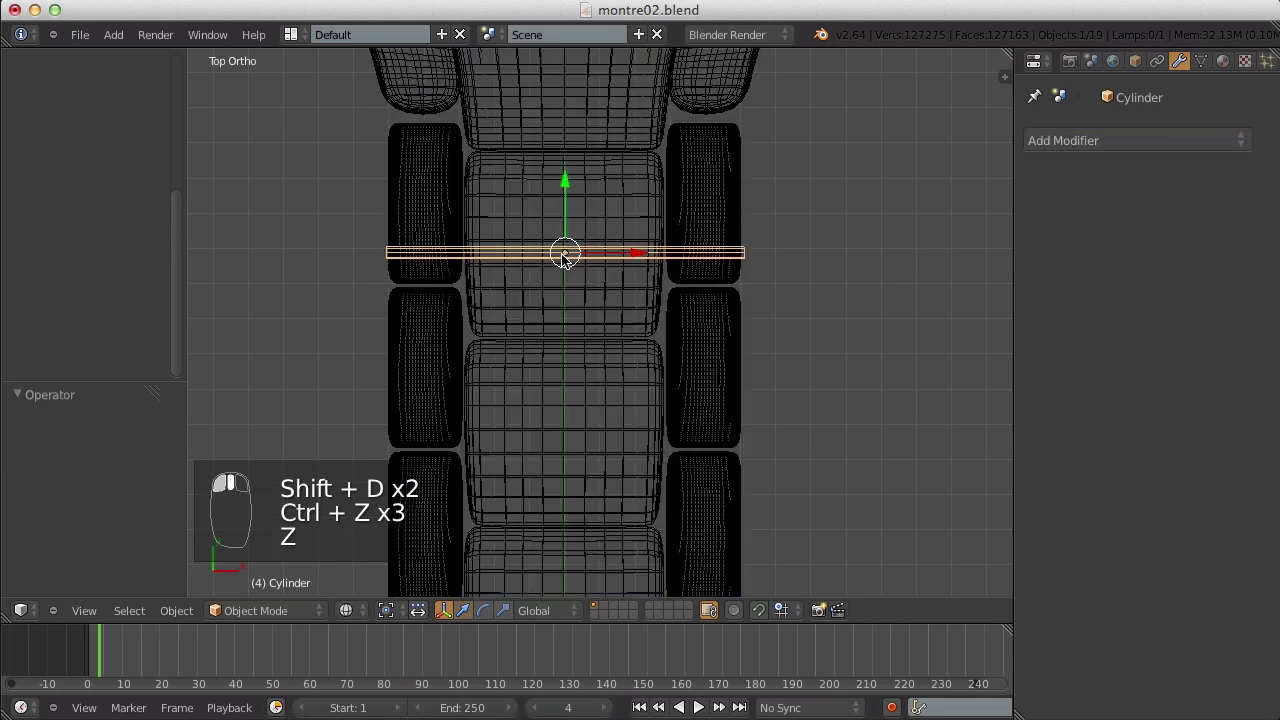
key(alt+d)
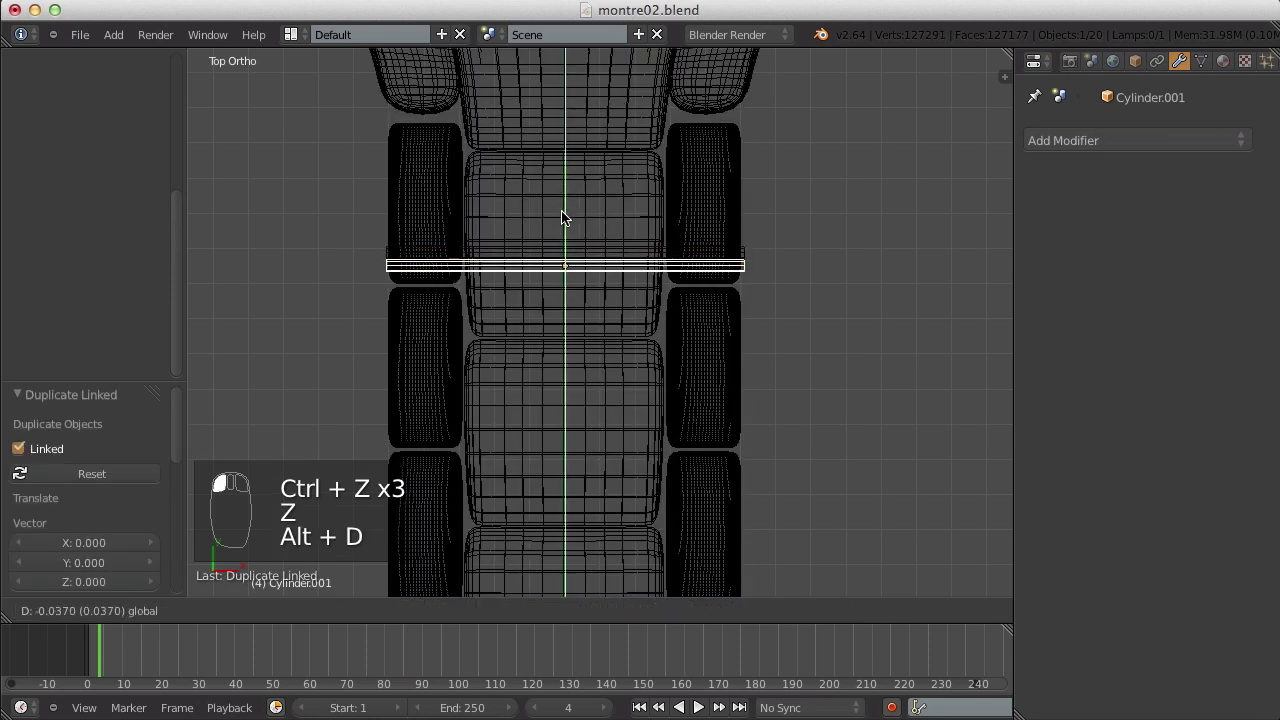
click(566, 249)
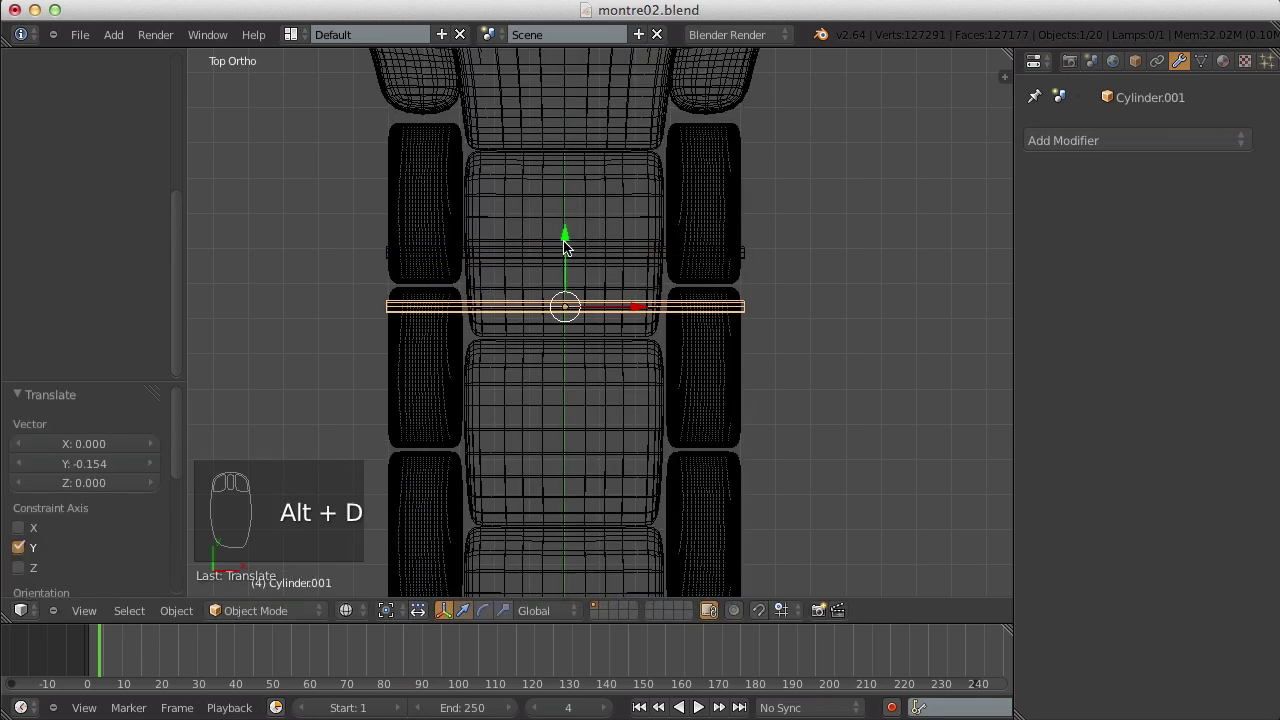
key(alt+d)
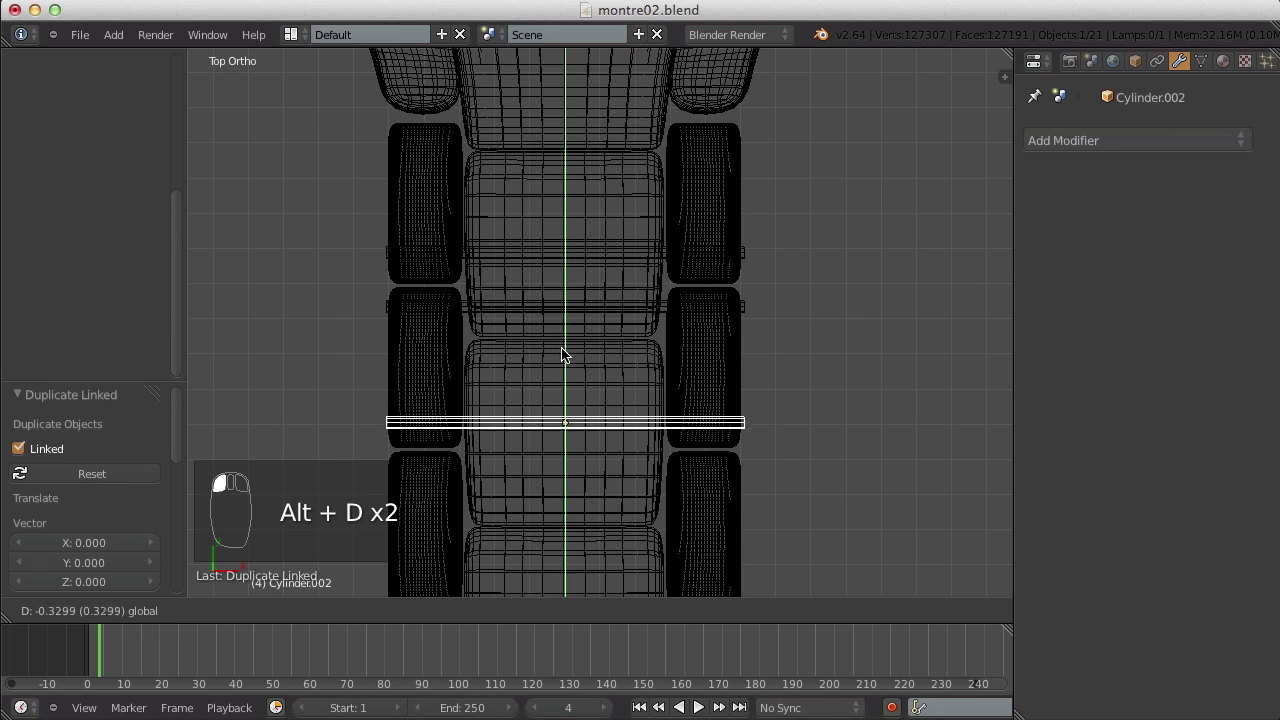
click(565, 355)
key(z)
key(a)
- Try placing a linked duplicate of the first pin 0.292 units up along Y, and undo its move
middle_drag(762, 491, 623, 357)
scroll(650, 365, up, 4)
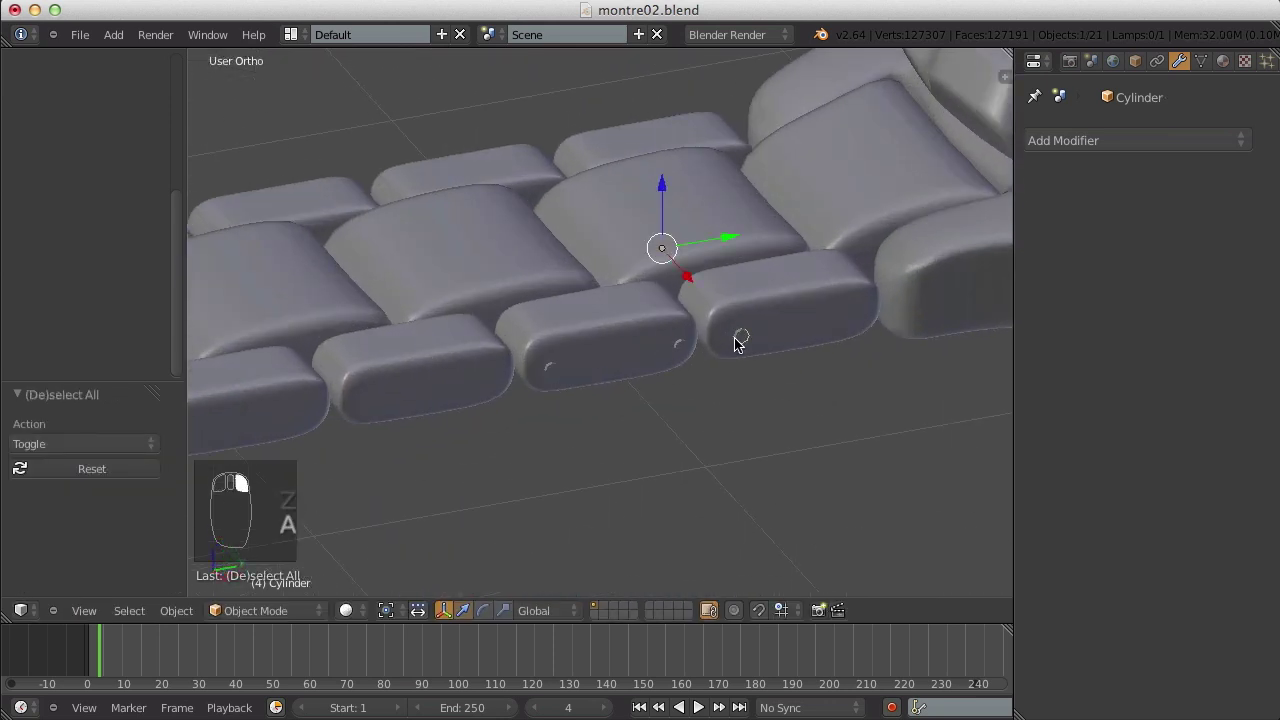
key(alt+d)
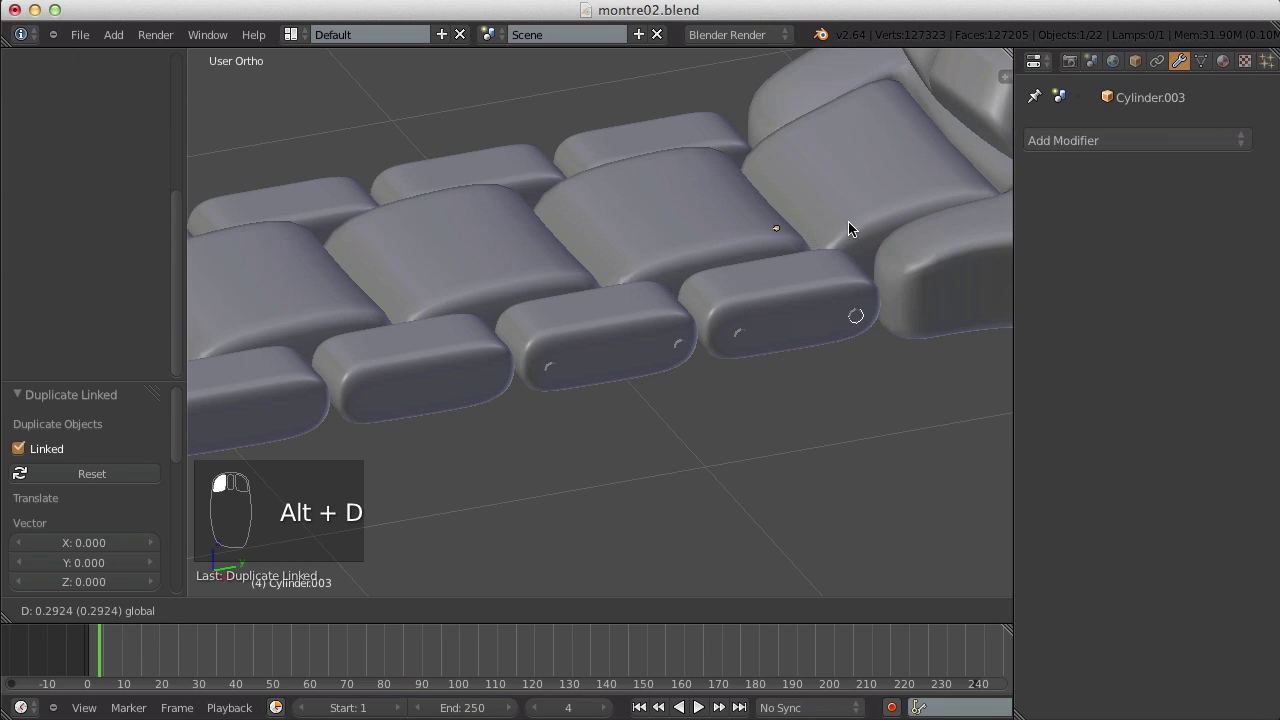
click(848, 229)
middle_drag(843, 237, 703, 417)
key(z)
key(z)
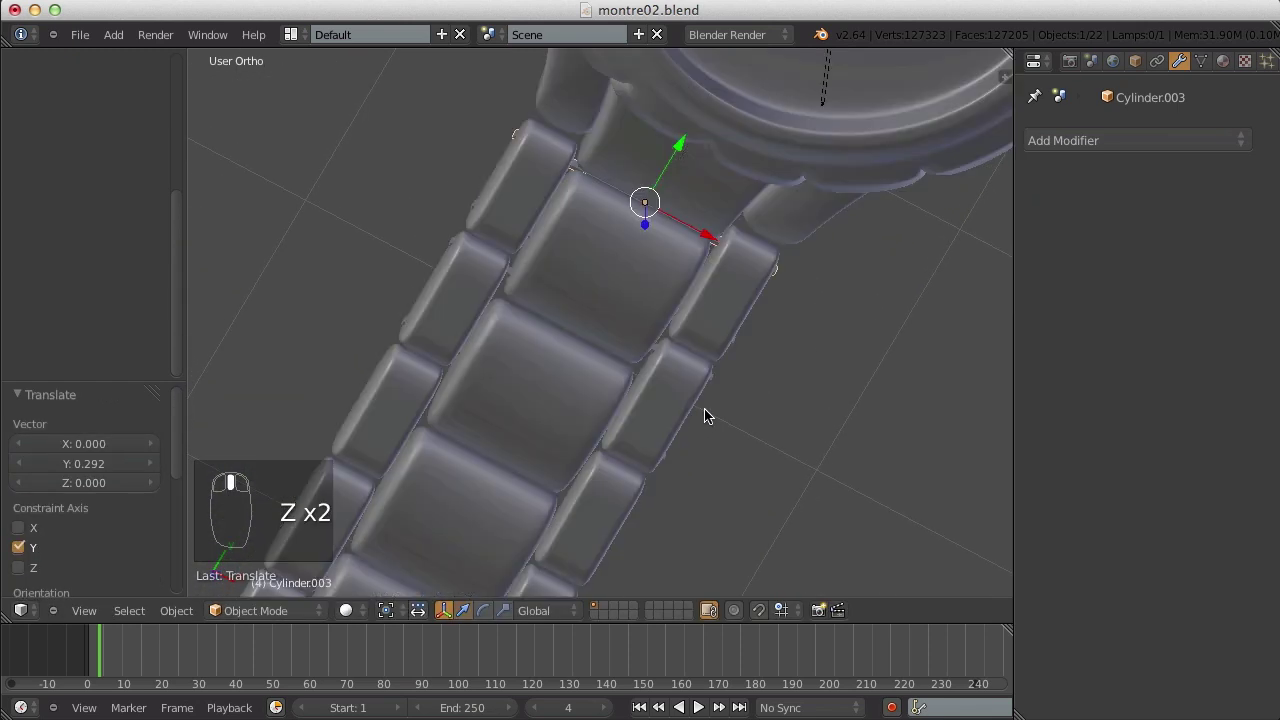
key(KP_7)
key(z)
key(z)
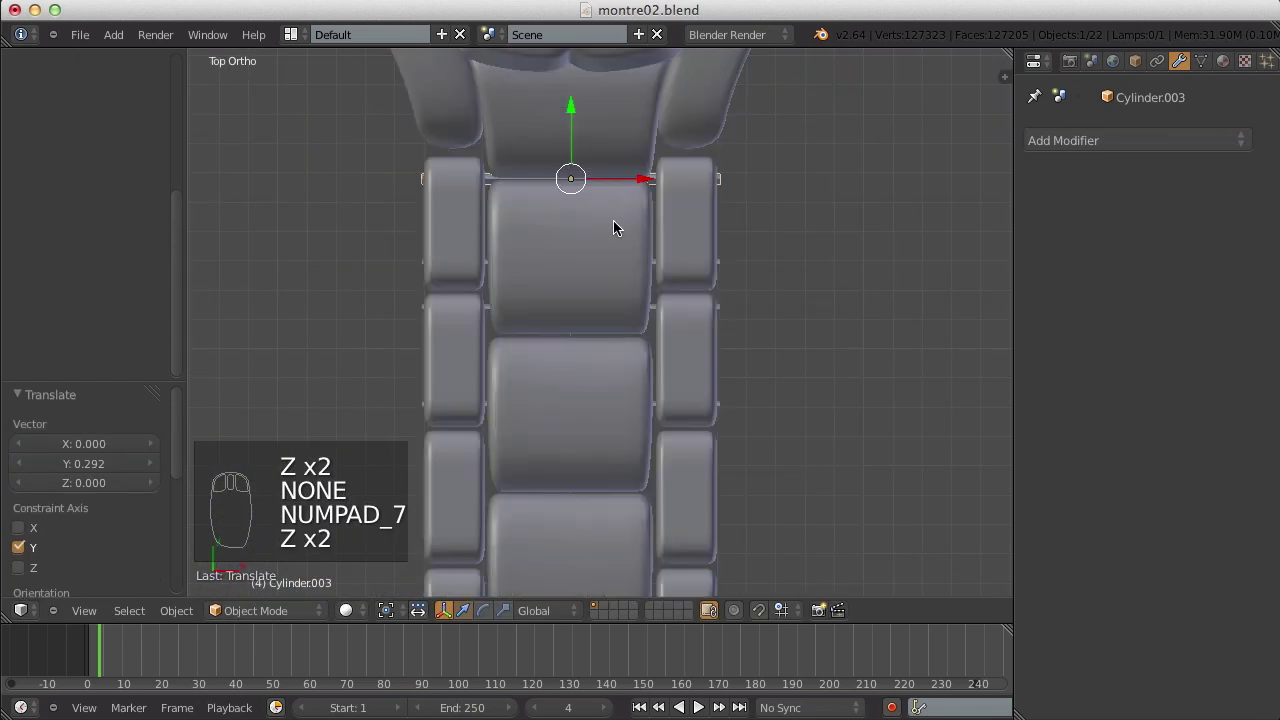
key(ctrl+z)
key(a)
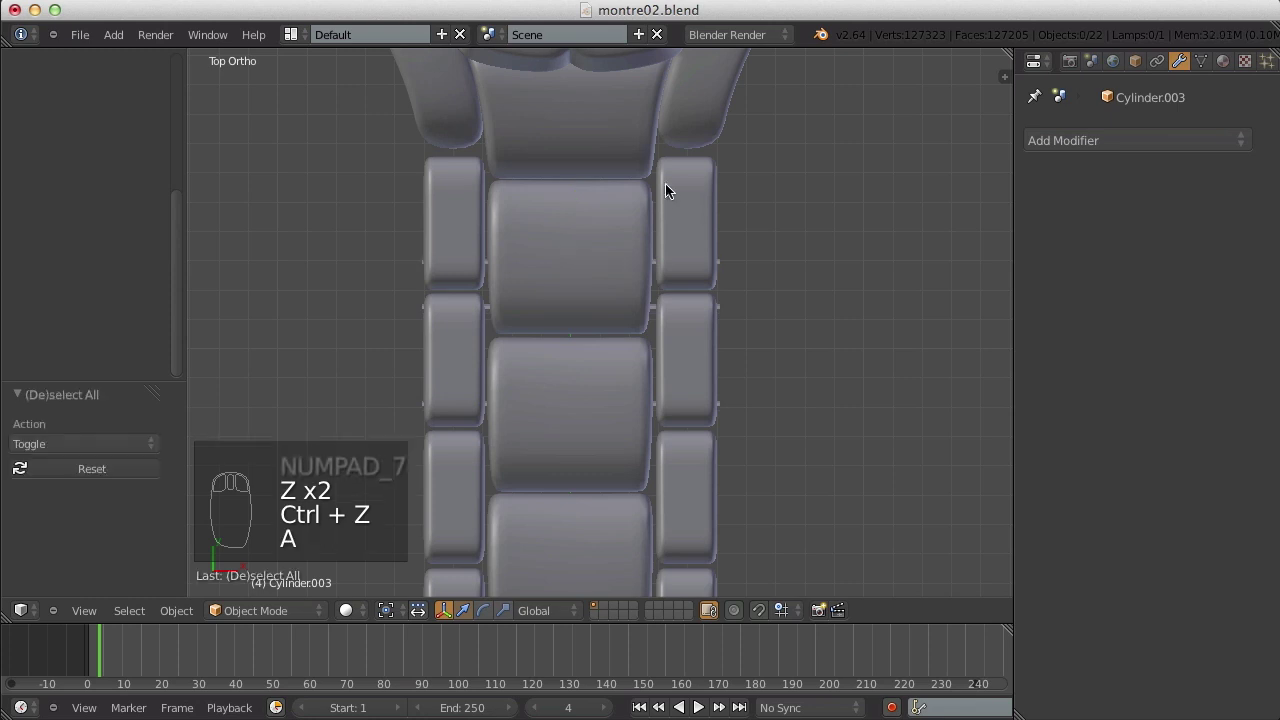
- Open the watch case lug's mesh for editing and select the vertices at its lower end in wireframe
right_click(677, 110)
key(Tab)
key(z)
key(a)
key(b)
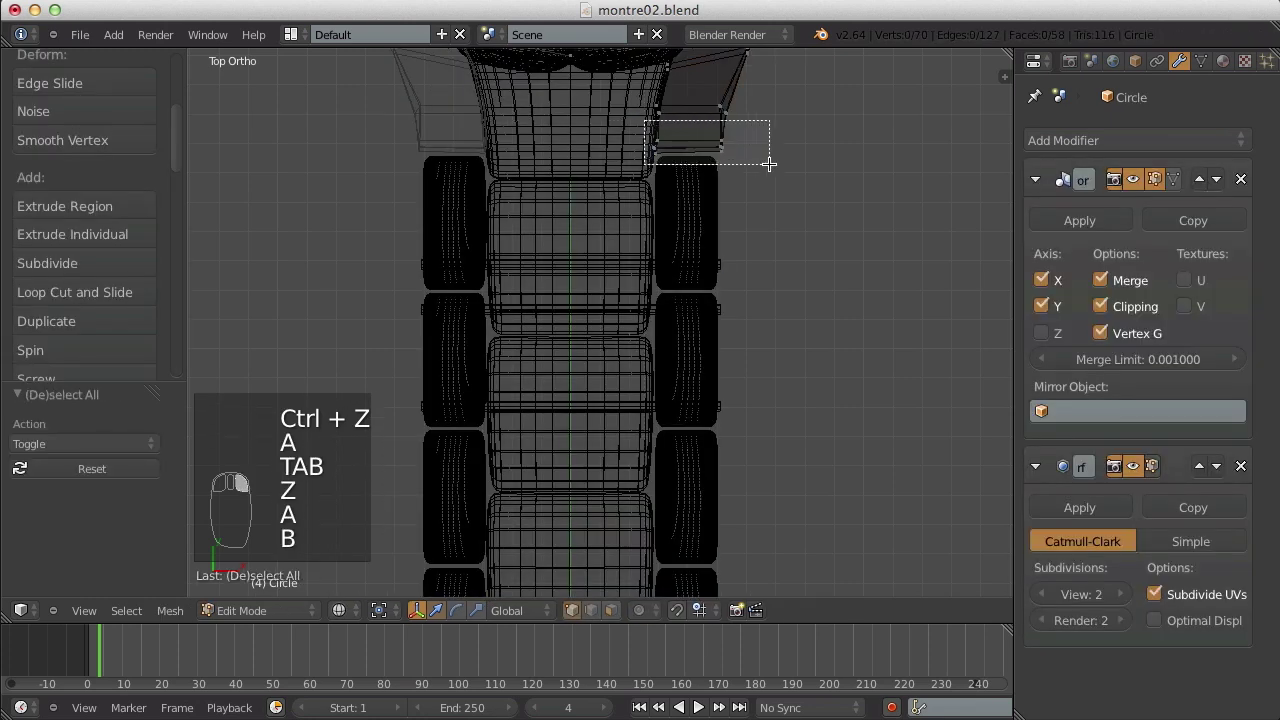
drag(769, 163, 751, 160)
- Try extruding the lug's lower end toward the first side link, and undo the extrusion
key(e)
key(Tab)
key(z)
key(a)
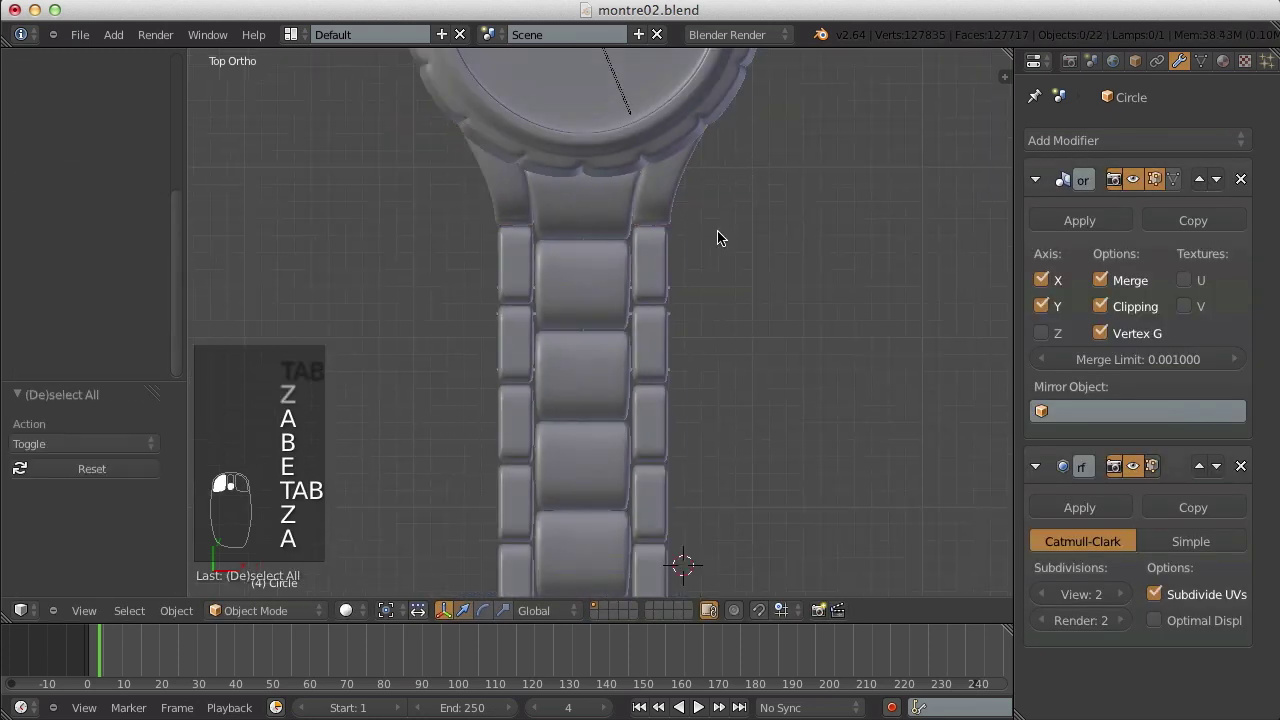
middle_drag(717, 232, 637, 152)
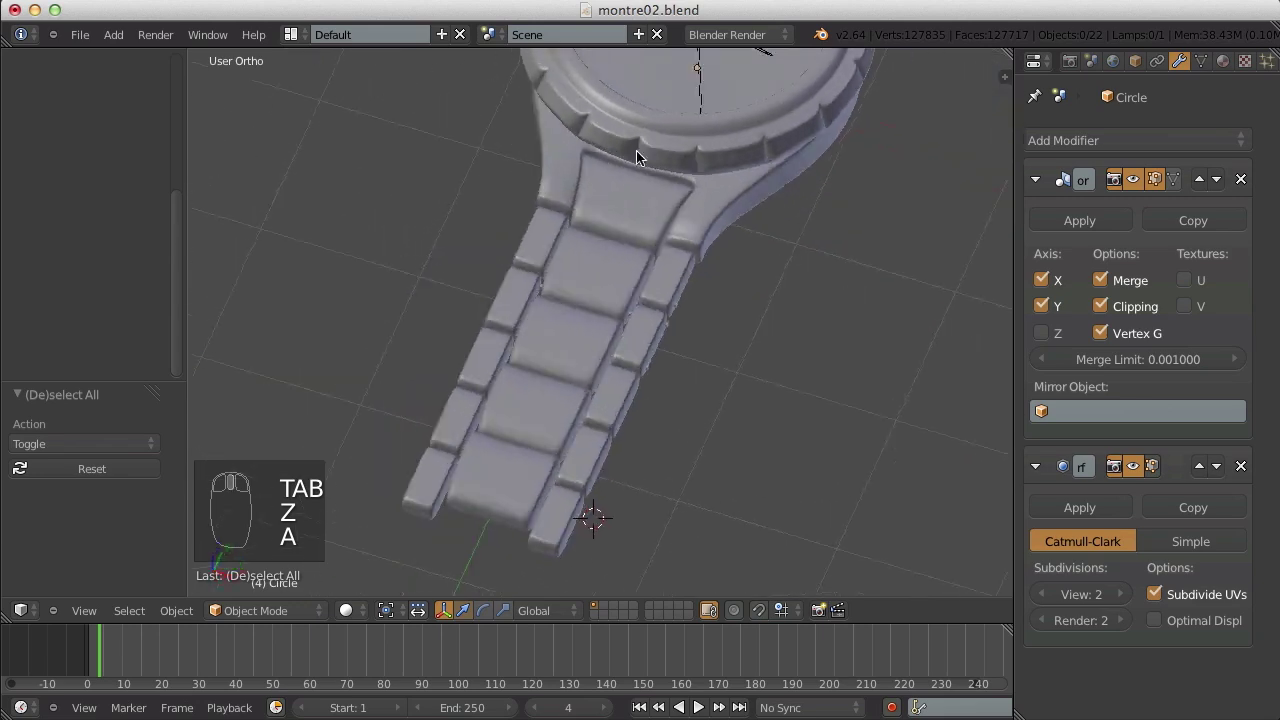
key(Tab)
scroll(636, 150, up, 4)
key(a)
key(a)
key(ctrl+z)
key(ctrl+z)
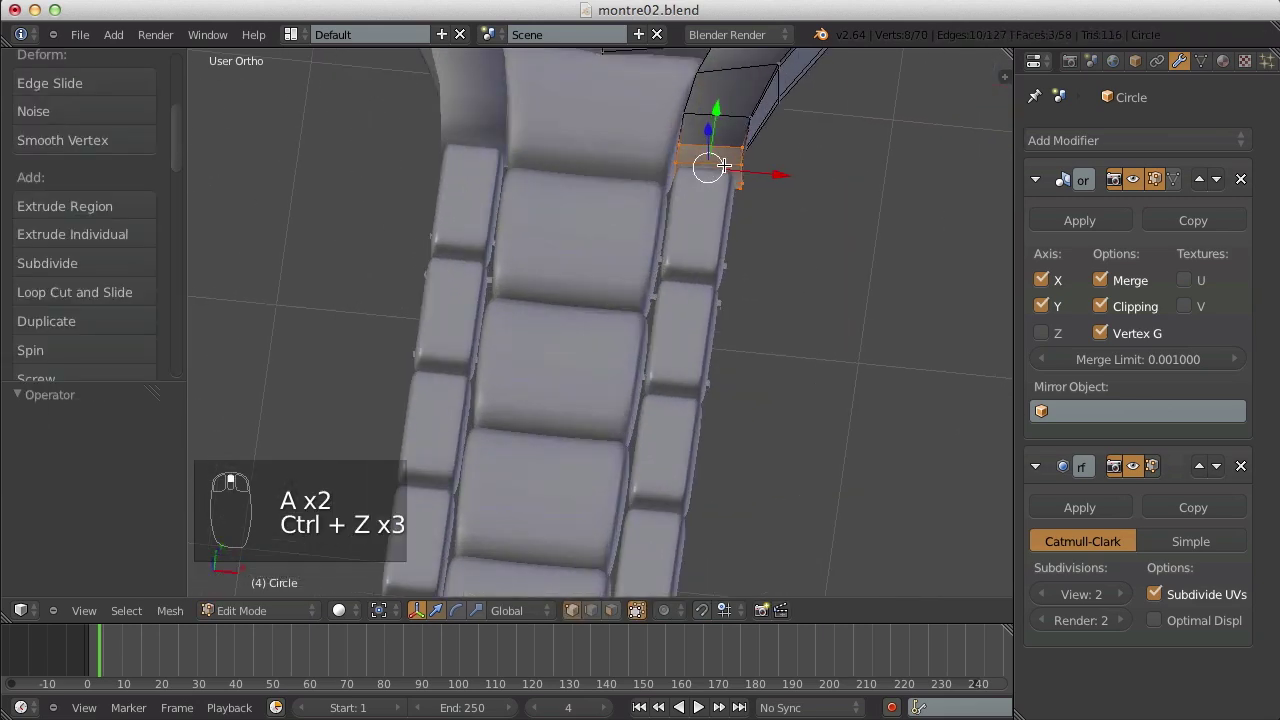
- Move the lug's lower-end vertices by about -0.014 in X and -0.024 in Y to meet the first side link
key(KP_7)
key(z)
key(g)
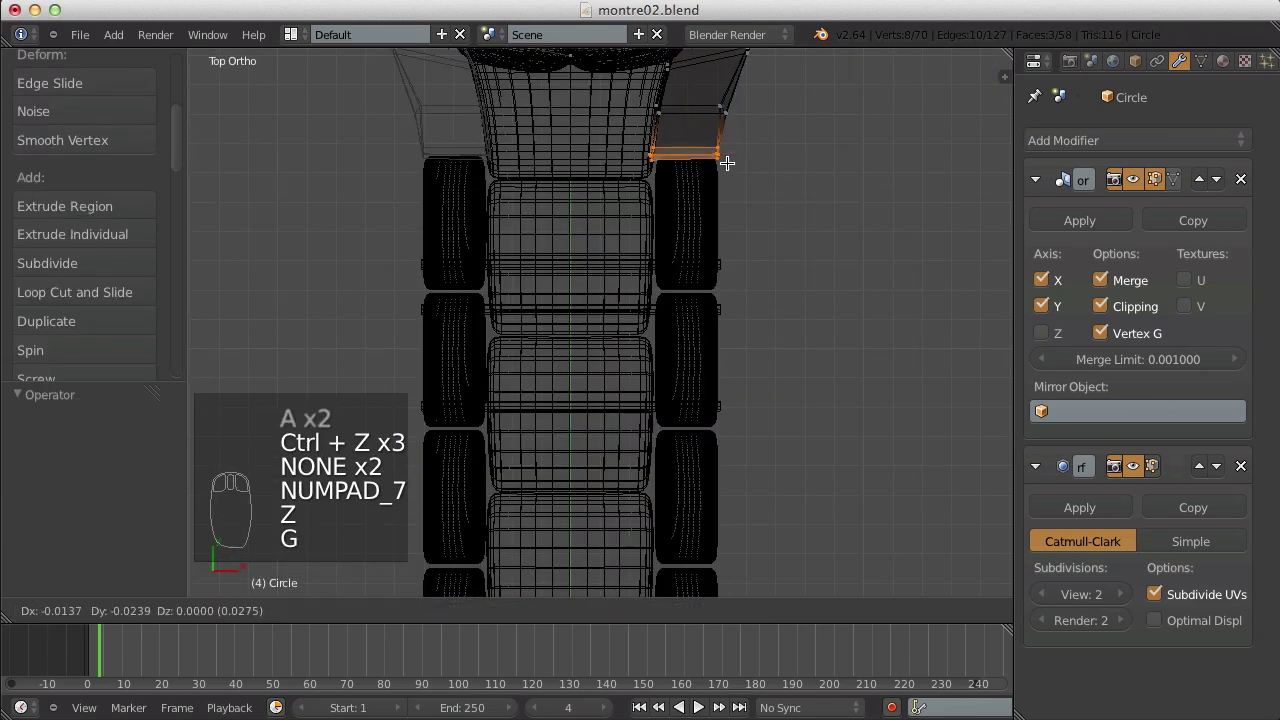
click(727, 163)
key(a)
key(Tab)
key(z)
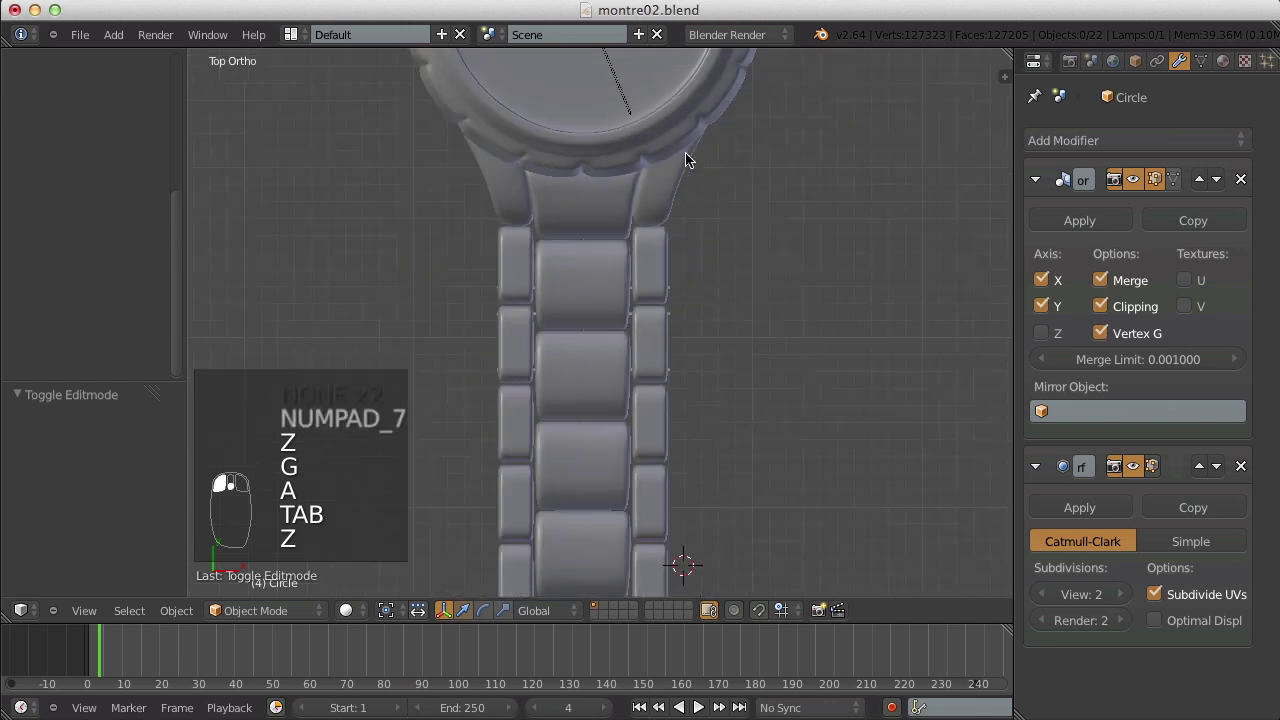
- Add an edge loop across the lug near its lower end and leave mesh editing
key(Tab)
key(ctrl+r)
click(723, 137)
right_click(723, 137)
key(Tab)
key(z)
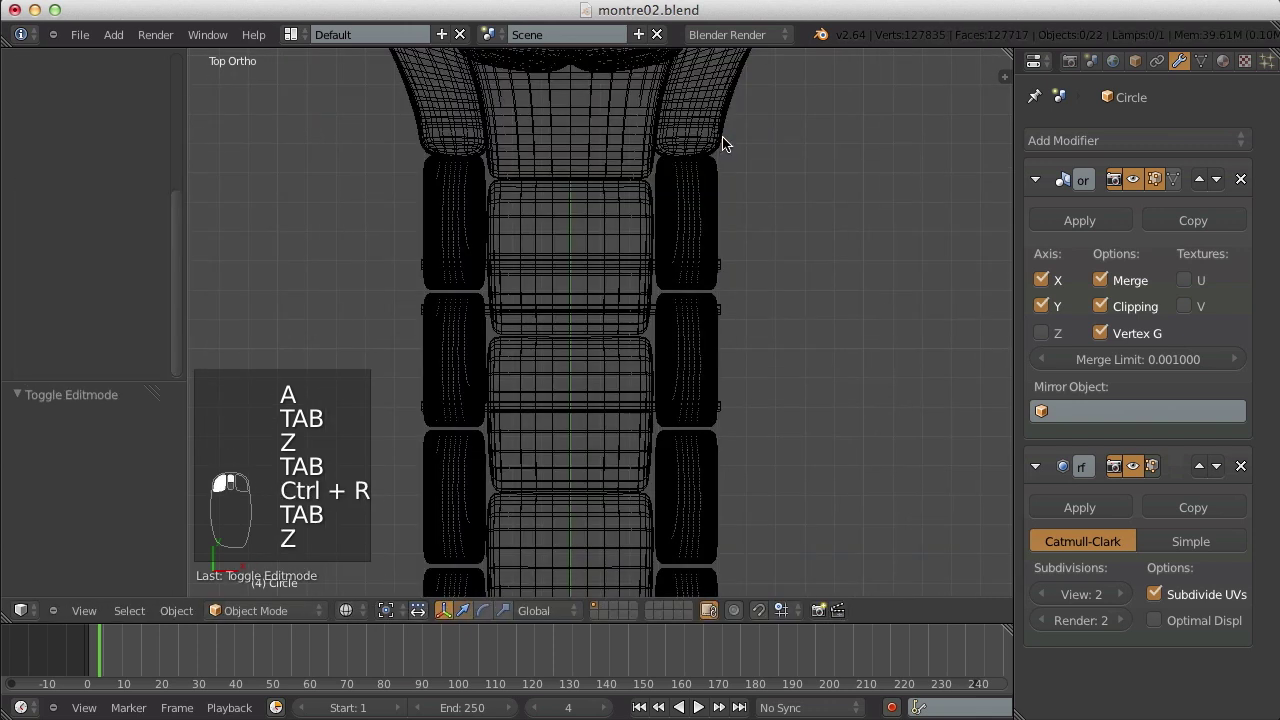
key(z)
- Move the lug's lower-end vertices slightly up along Y, leave mesh editing, and save the file
key(Tab)
key(z)
key(a)
key(b)
drag(636, 145, 760, 180)
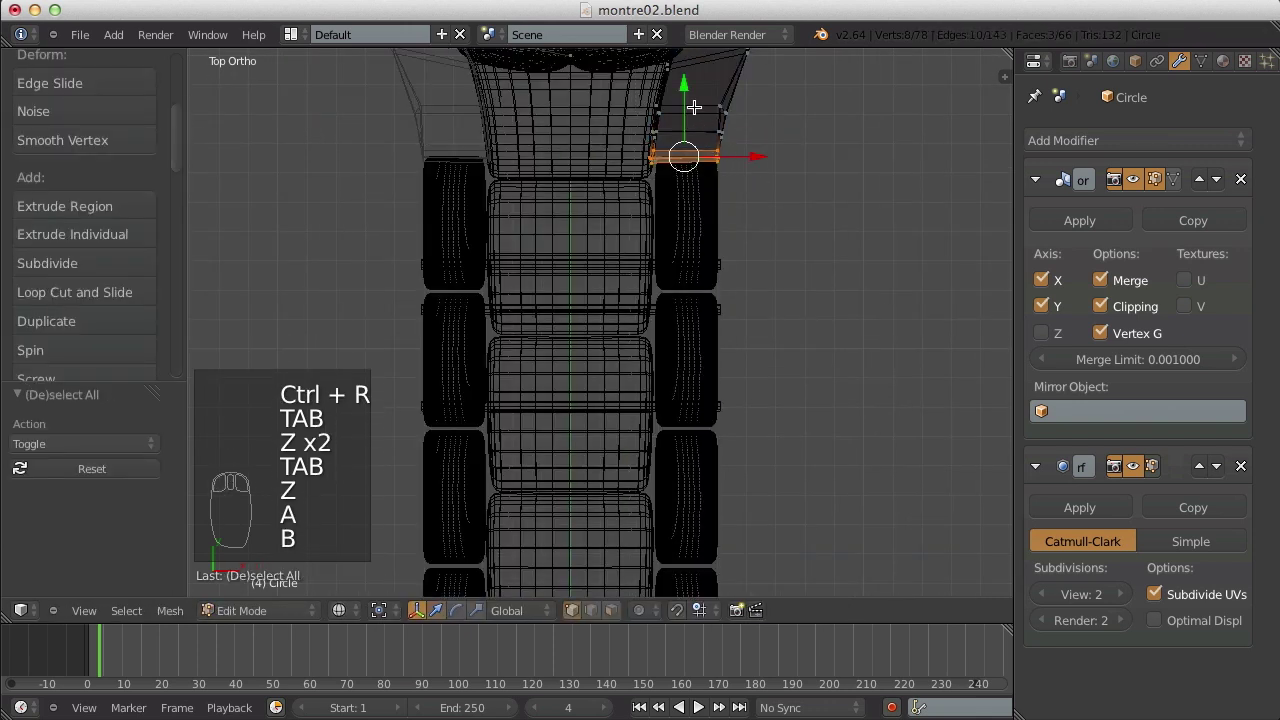
drag(682, 100, 681, 94)
click(681, 94)
key(Tab)
key(z)
key(ctrl+s)
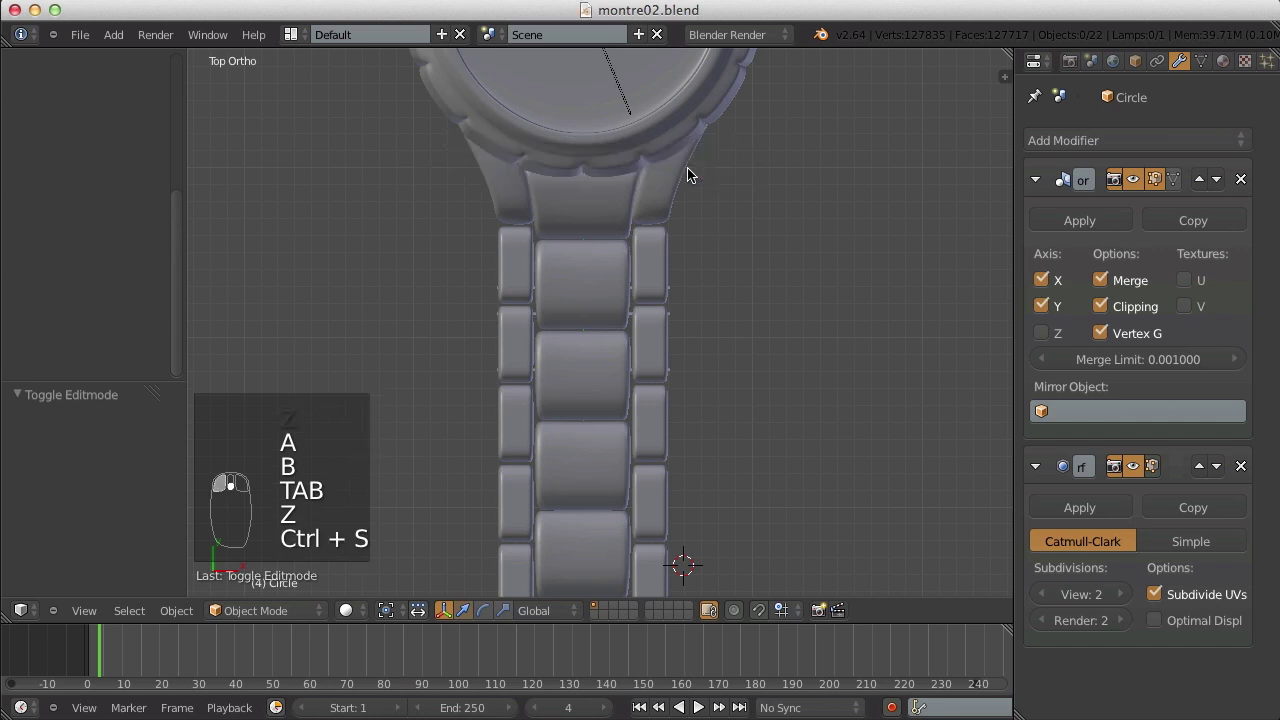
- Make a linked duplicate of the lower pin in the second side link and move it about -0.183 units along Y
scroll(627, 389, down, 3)
middle_drag(627, 389, 547, 299)
scroll(688, 446, up, 5)
middle_drag(688, 446, 628, 358)
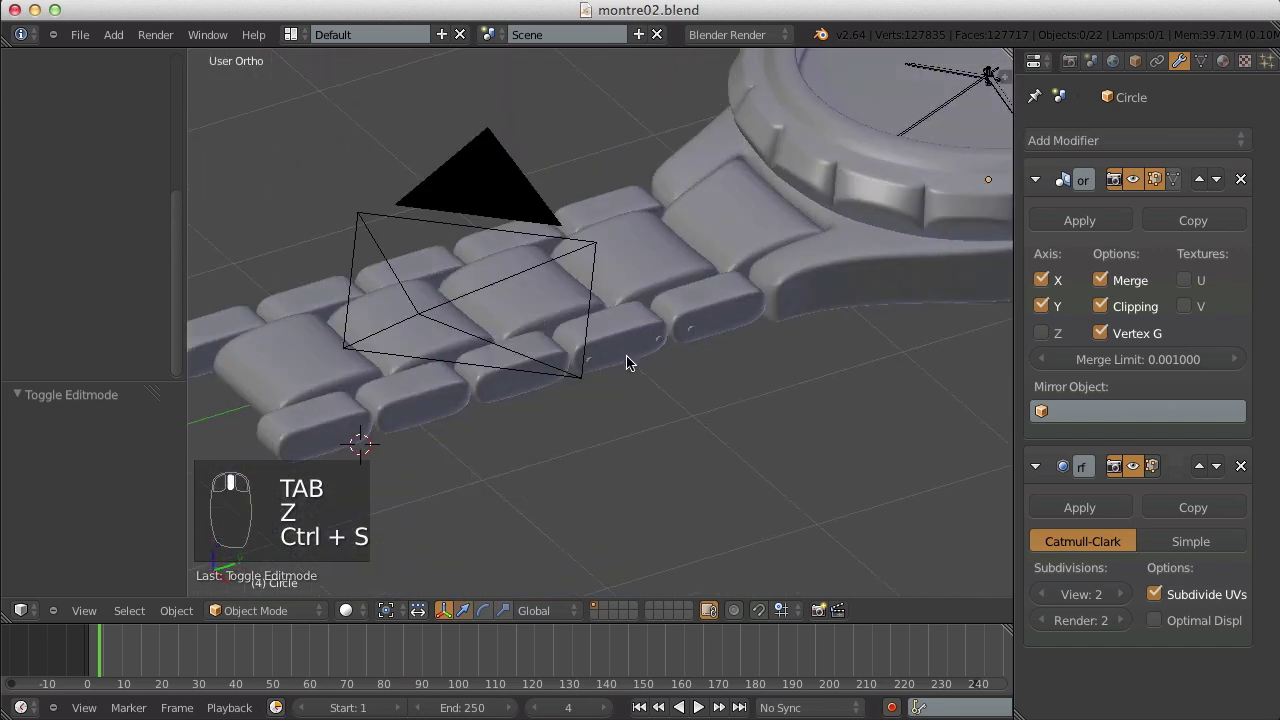
right_click(592, 362)
right_click(592, 362)
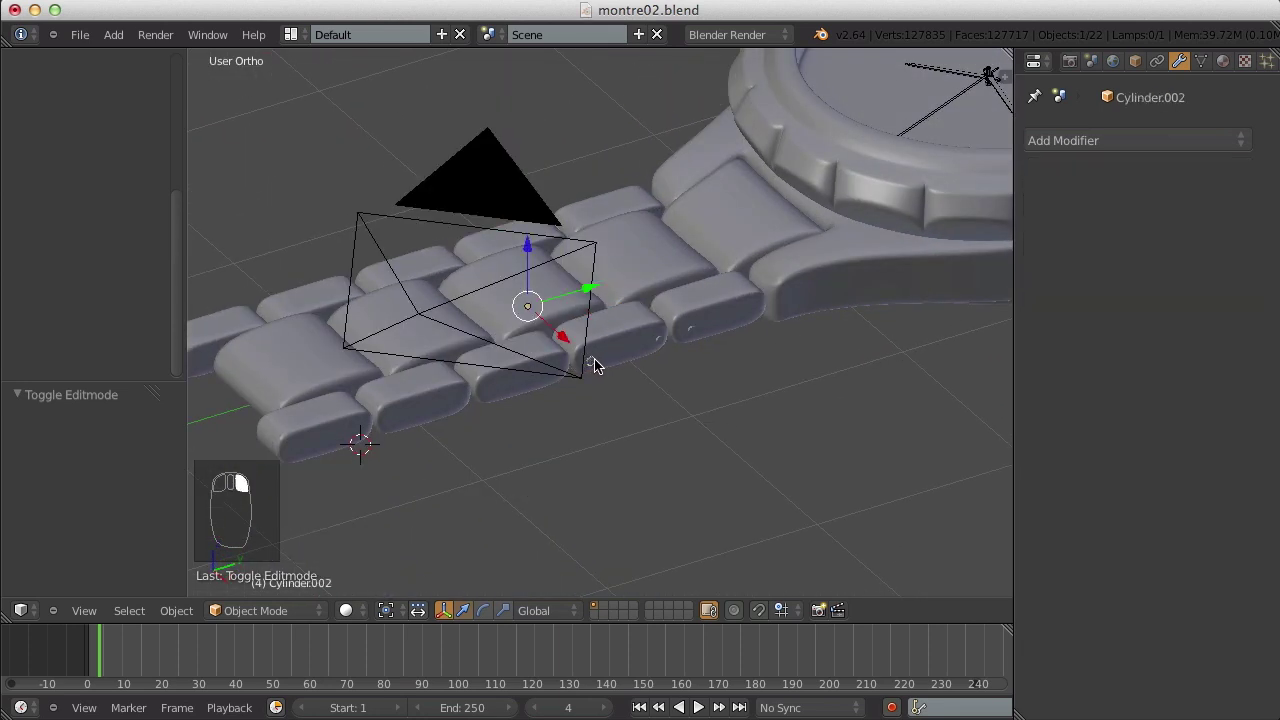
key(alt+d)
right_click(594, 359)
drag(592, 291, 579, 293)
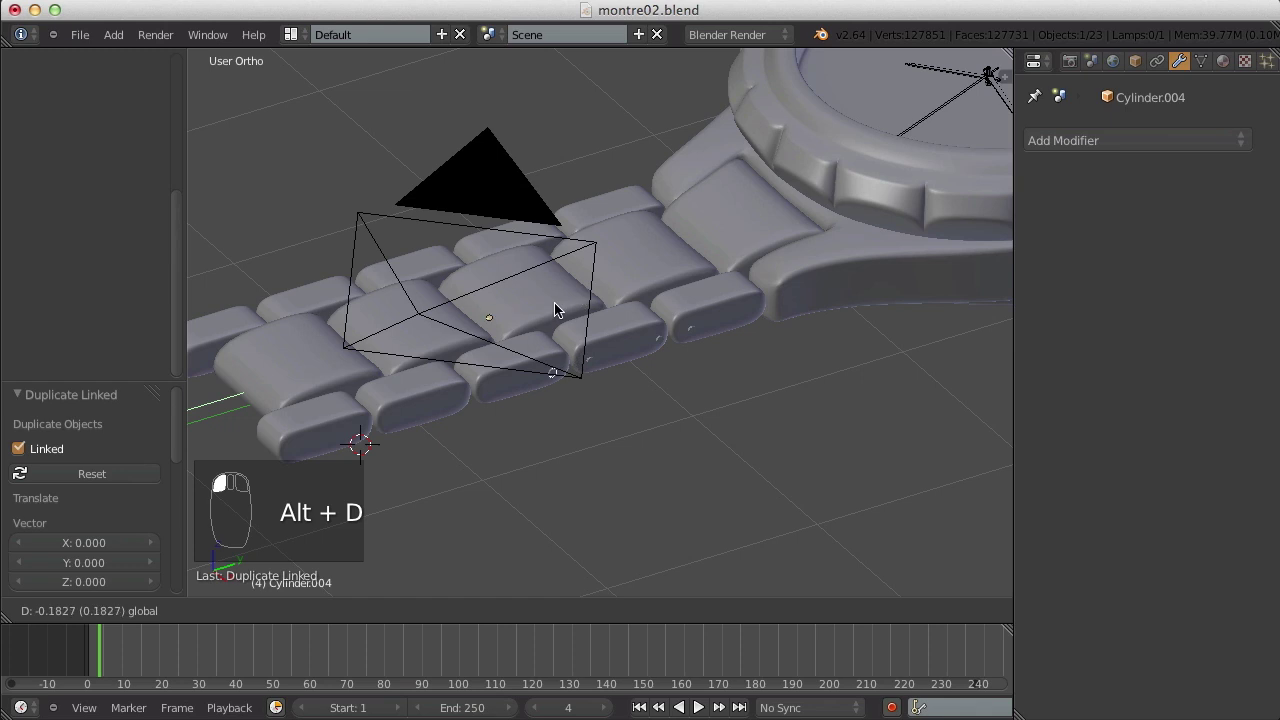
click(555, 310)
- Make a linked duplicate of the newest pin and move it -0.282 units along Y within the third side link
key(alt+d)
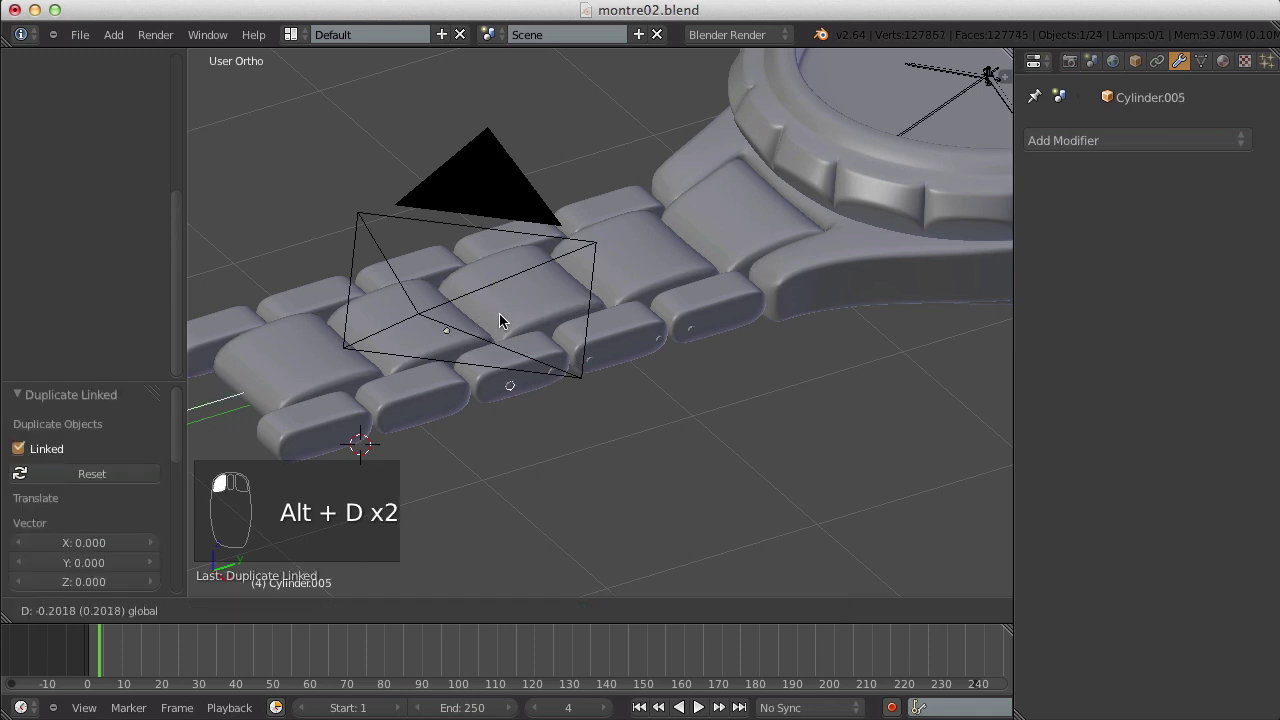
click(493, 315)
key(Page_Down)
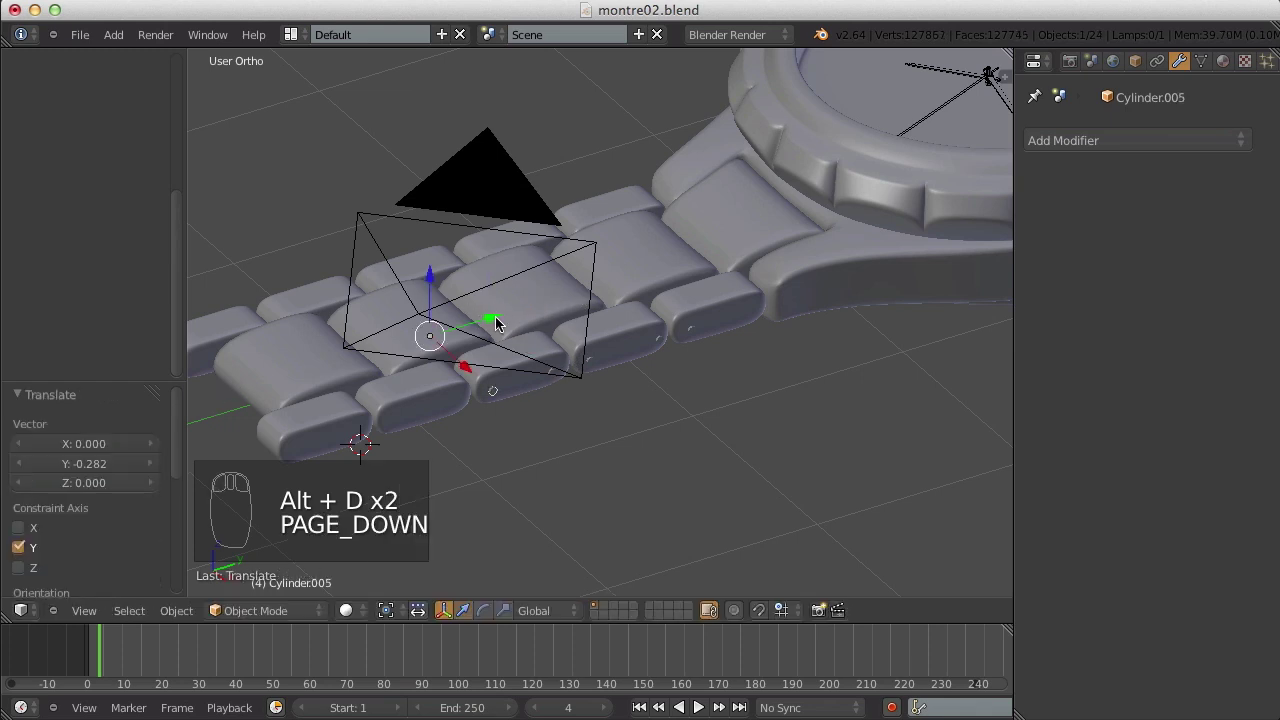
- In top wireframe view, make a linked duplicate of the newest pin and move it -0.152 units along Y into the fourth side link
key(KP_7)
key(z)
shift+middle_drag(491, 351, 512, 94)
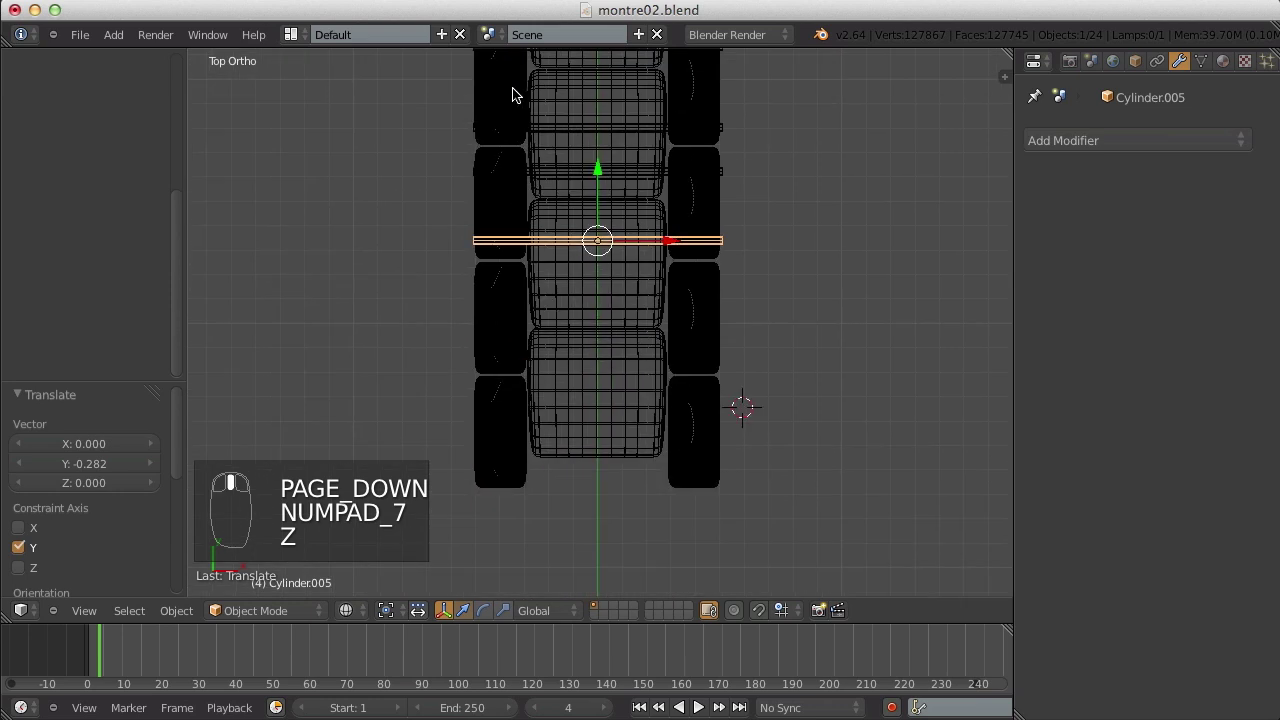
key(alt+d)
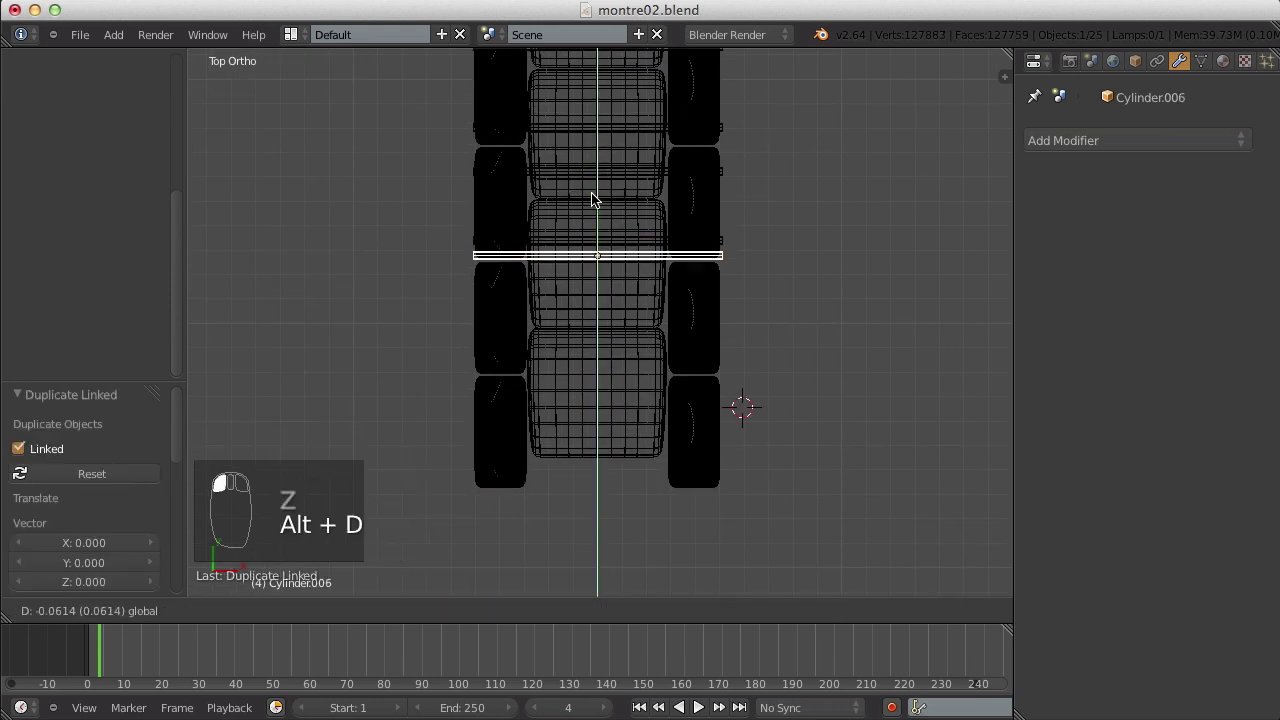
click(591, 212)
key(alt+d)
key(x)
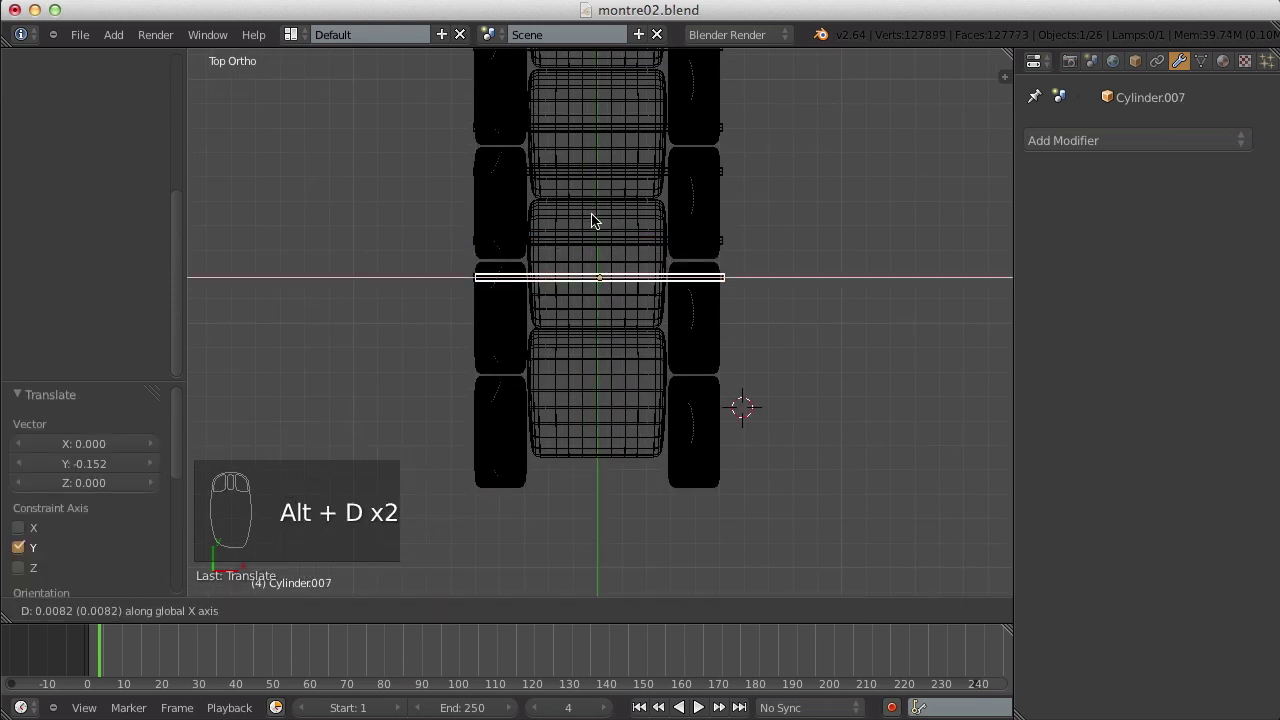
click(591, 220)
key(ctrl+z)
key(ctrl+z)
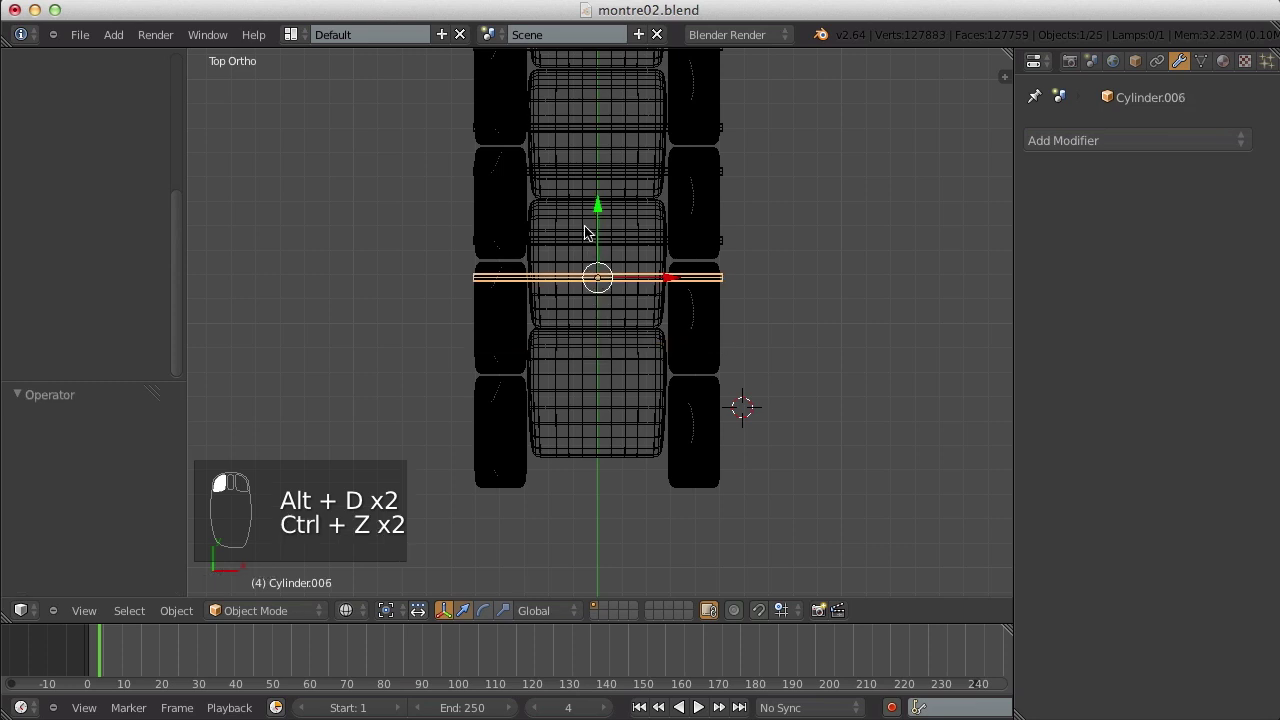
drag(597, 222, 595, 255)
key(z)
key(ctrl+z)
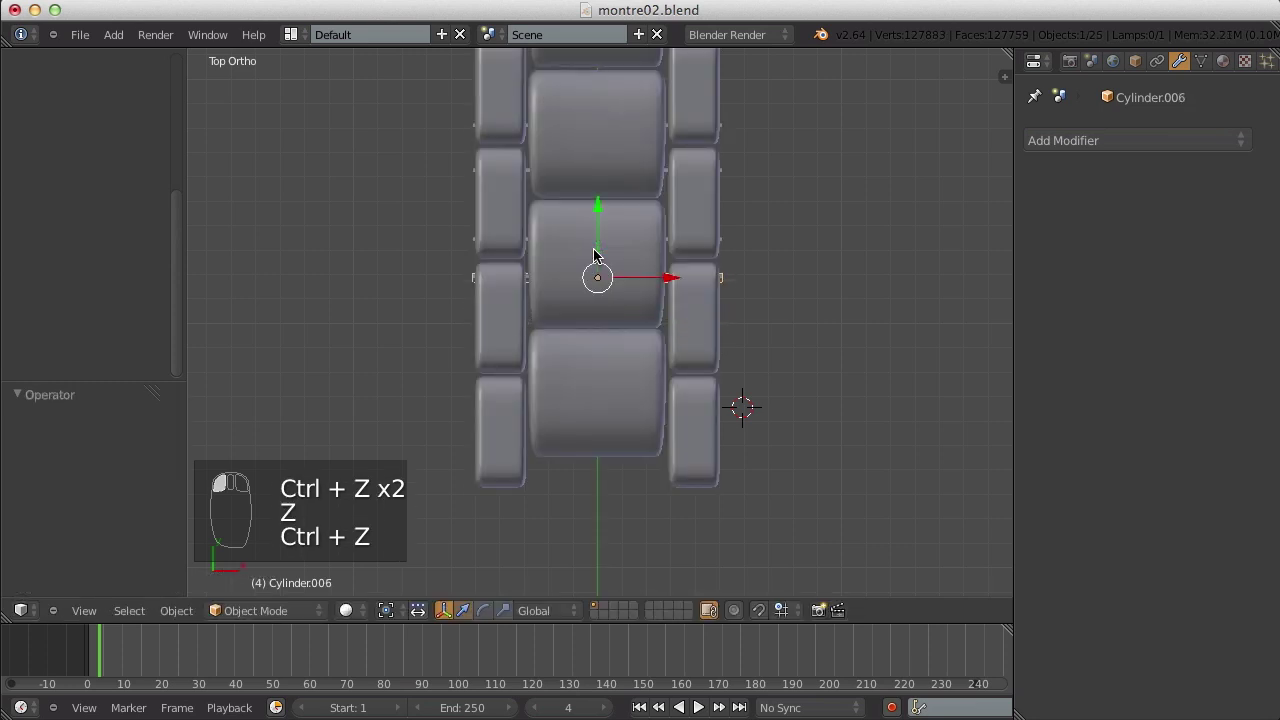
- Make a linked duplicate of the fourth side link's upper pin and move it -0.303 units along Y
key(alt+d)
click(600, 277)
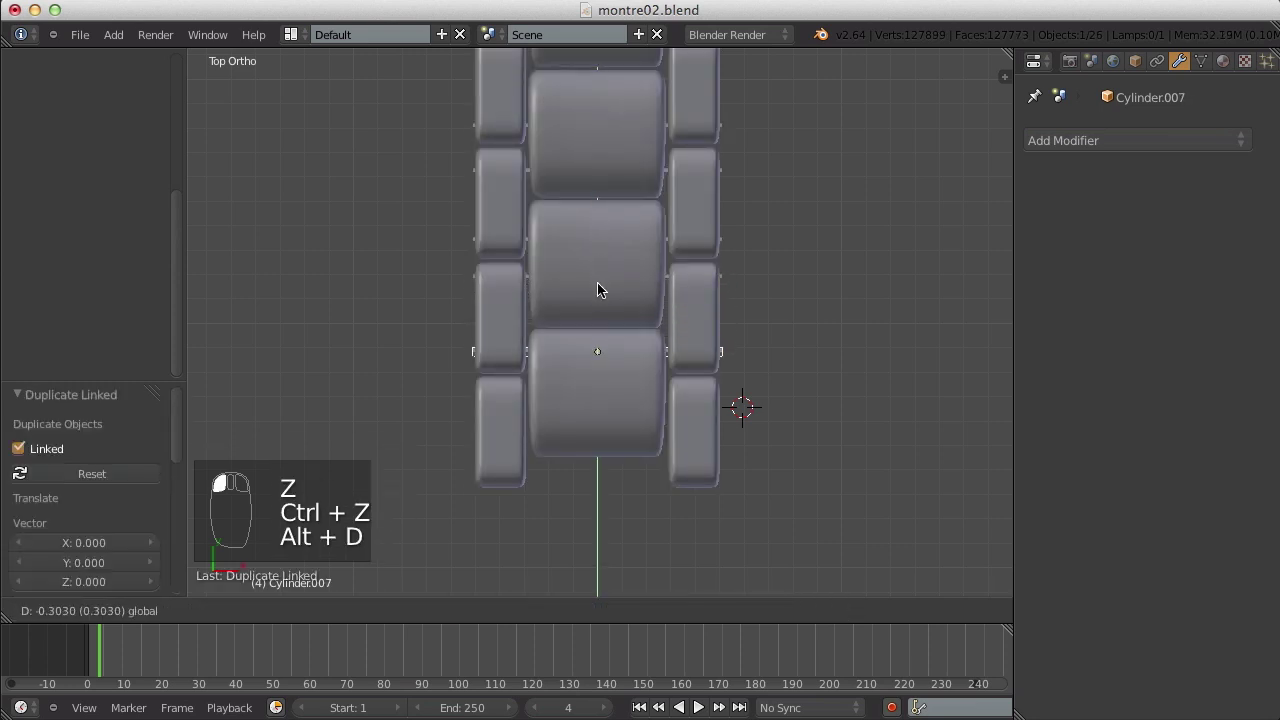
click(597, 284)
- Make a linked duplicate of the newest pin, move it down along Y into the last side link, deselect everything, and save the file
key(alt+d)
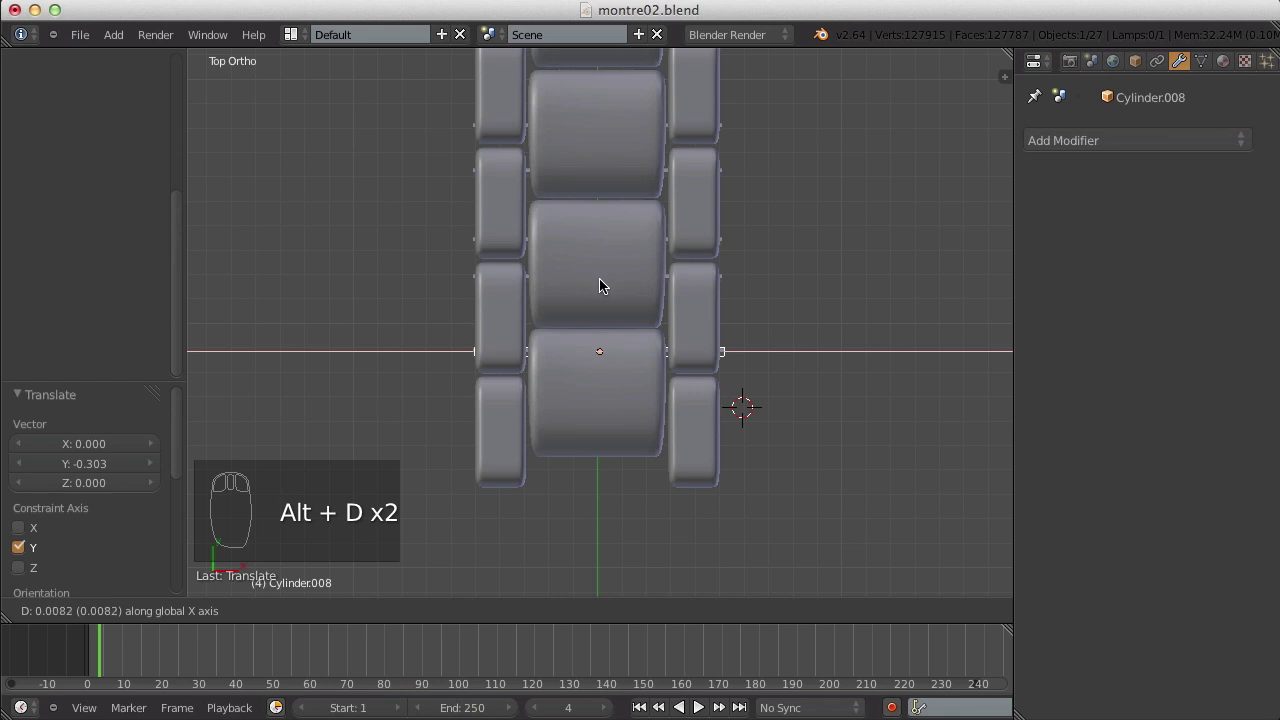
click(598, 288)
drag(600, 277, 600, 311)
key(a)
middle_drag(600, 311, 621, 293)
key(ctrl+s)
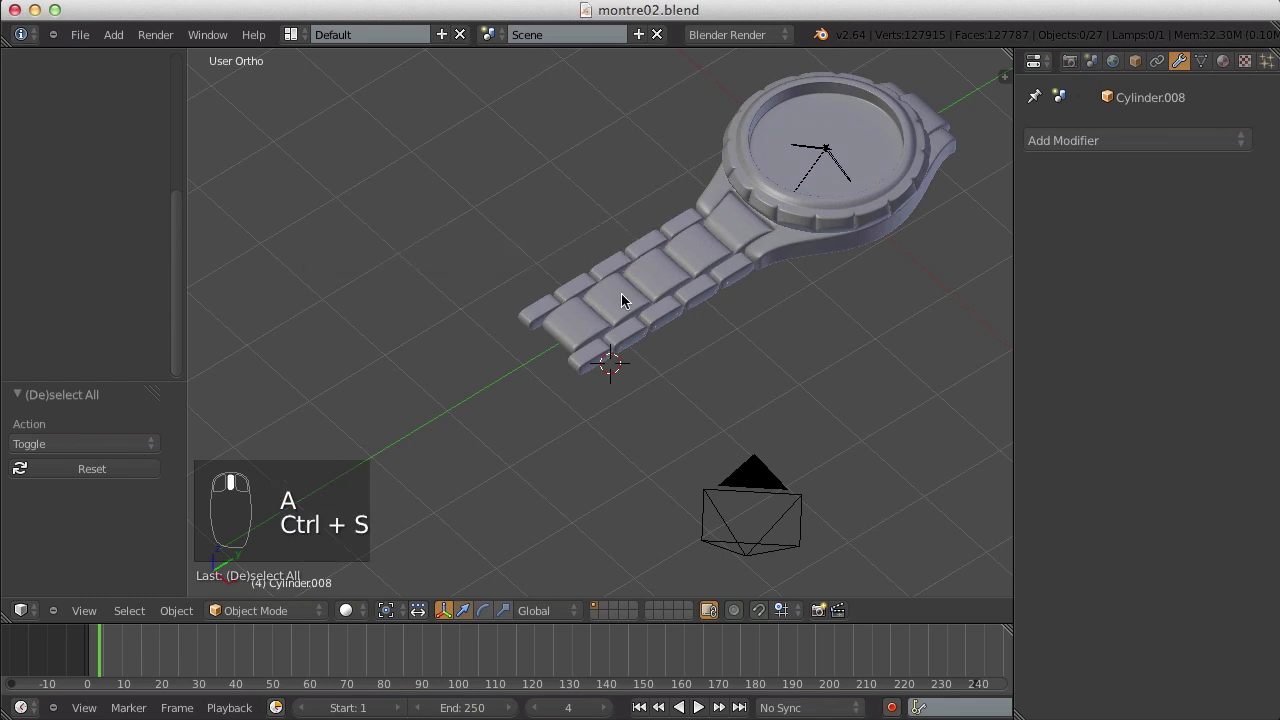
- Examine the newest pin's mesh up close in mesh editing with all its vertices selected, and return to object mode
scroll(705, 395, up, 5)
key(Tab)
key(a)
key(a)
scroll(697, 383, up, 5)
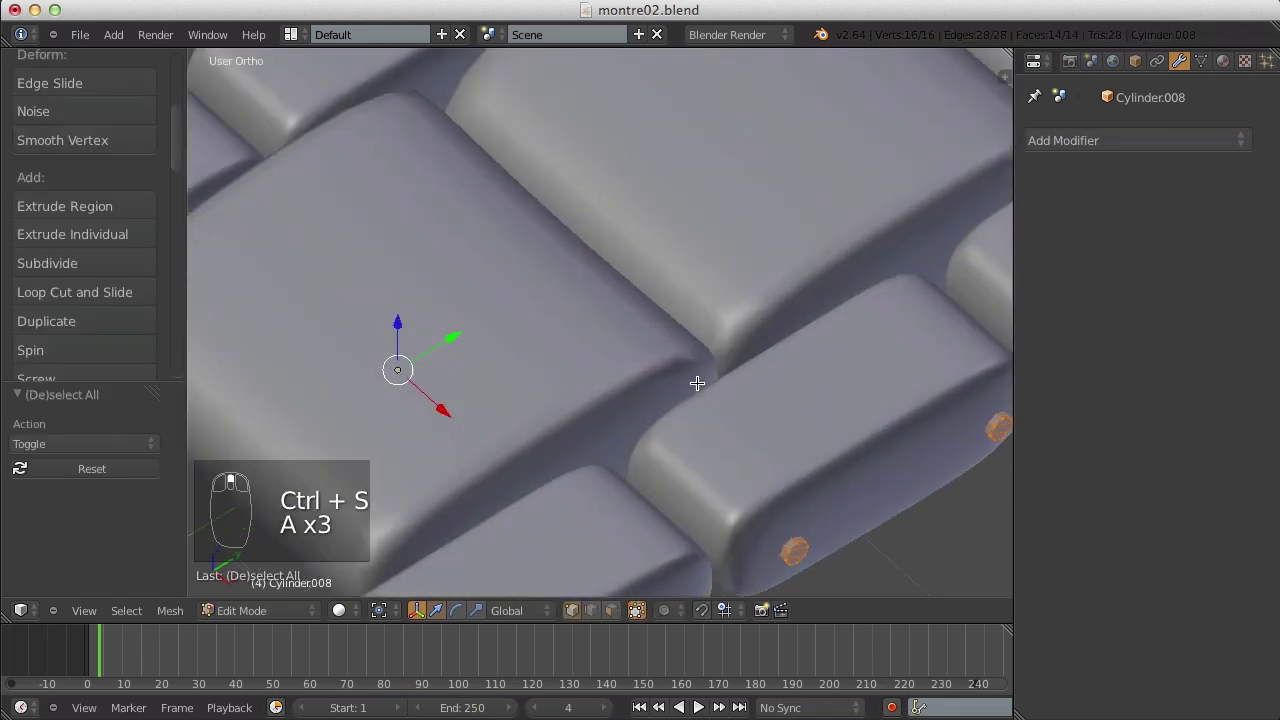
key(Tab)
scroll(697, 390, down, 10)
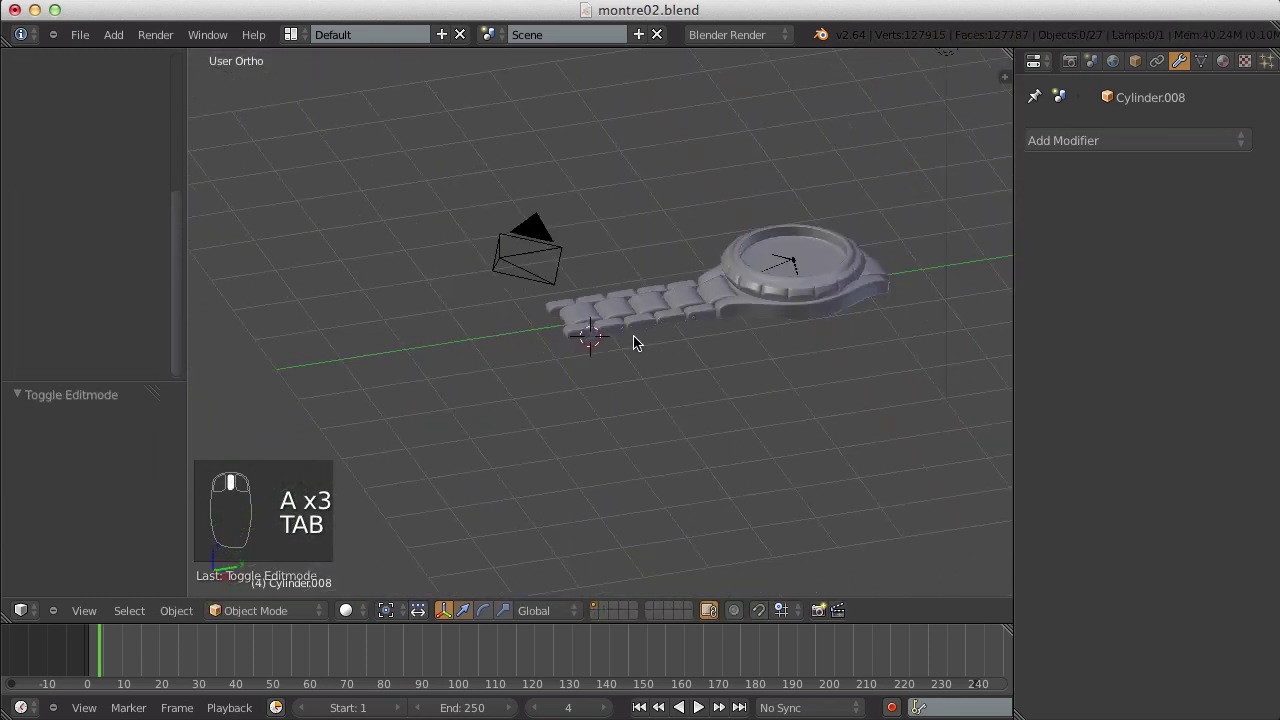
- Save the file and switch the viewport to perspective projection to review the whole watch
middle_drag(633, 343, 751, 346)
key(ctrl+s)
click(751, 346)
scroll(740, 300, up, 6)
scroll(728, 298, down, 6)
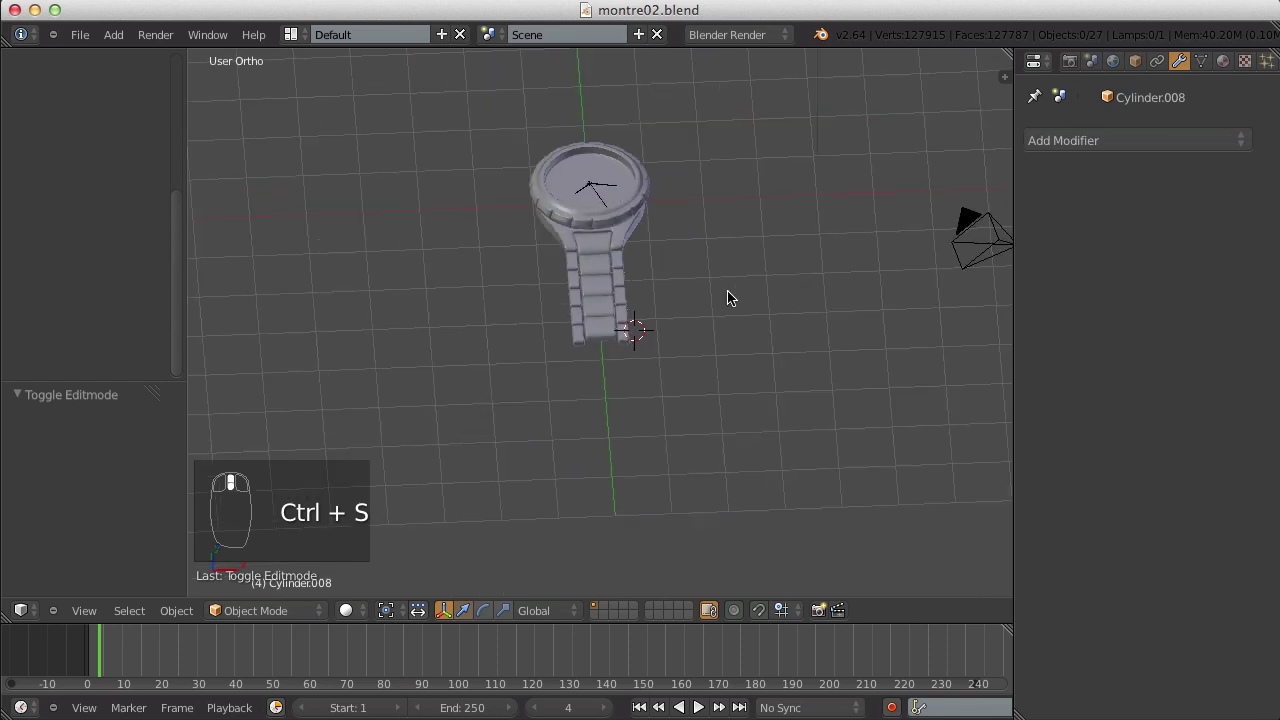
key(KP_5)
key(ctrl+s)
click(731, 286)
middle_drag(731, 286, 789, 235)
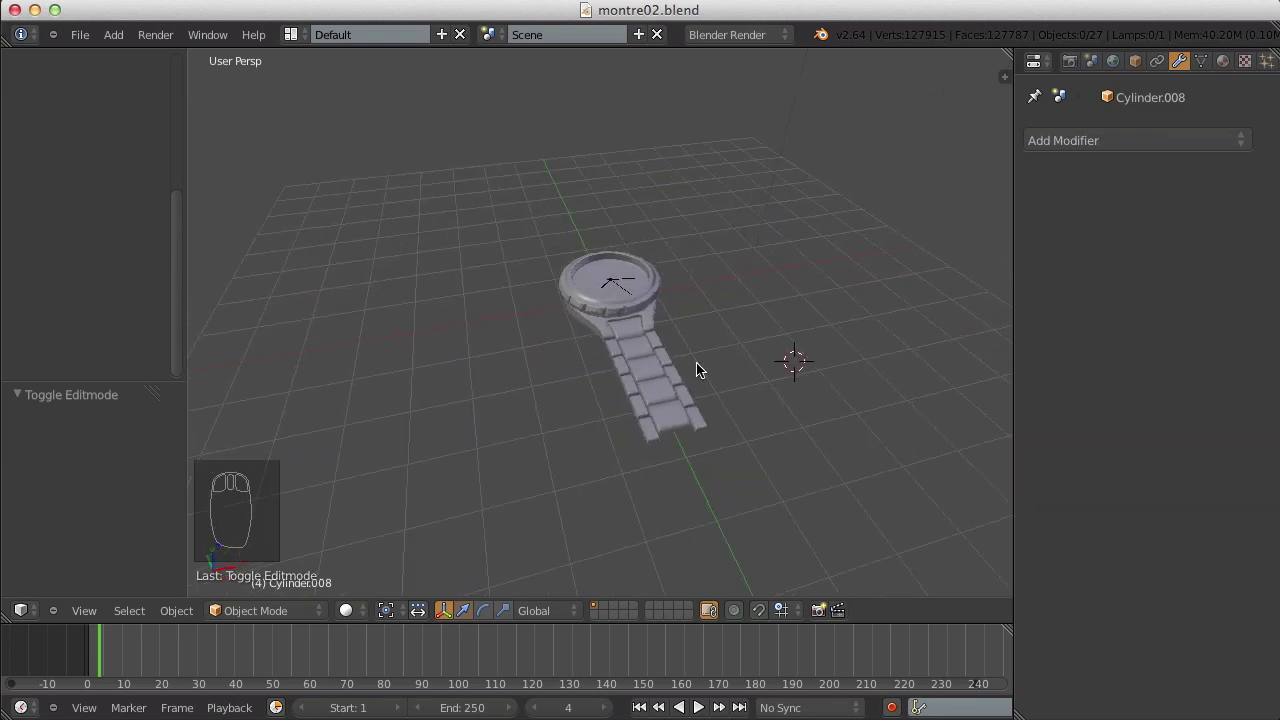
middle_drag(729, 279, 520, 322)
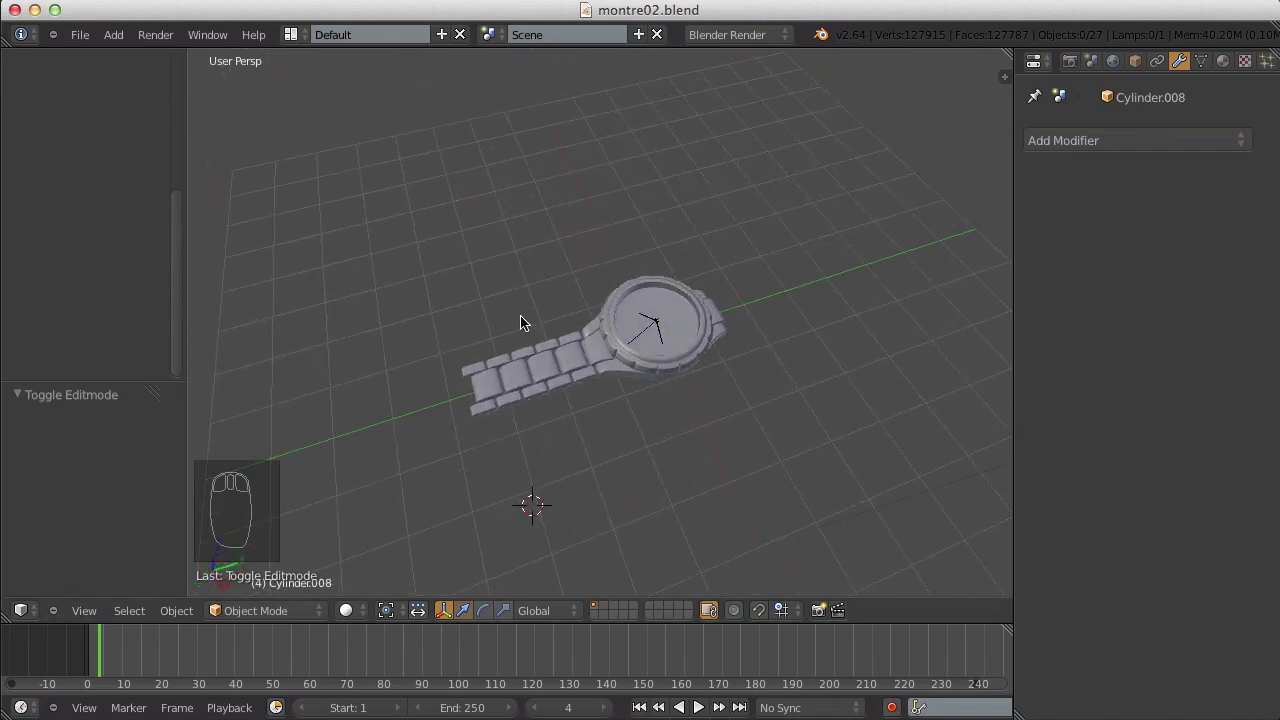